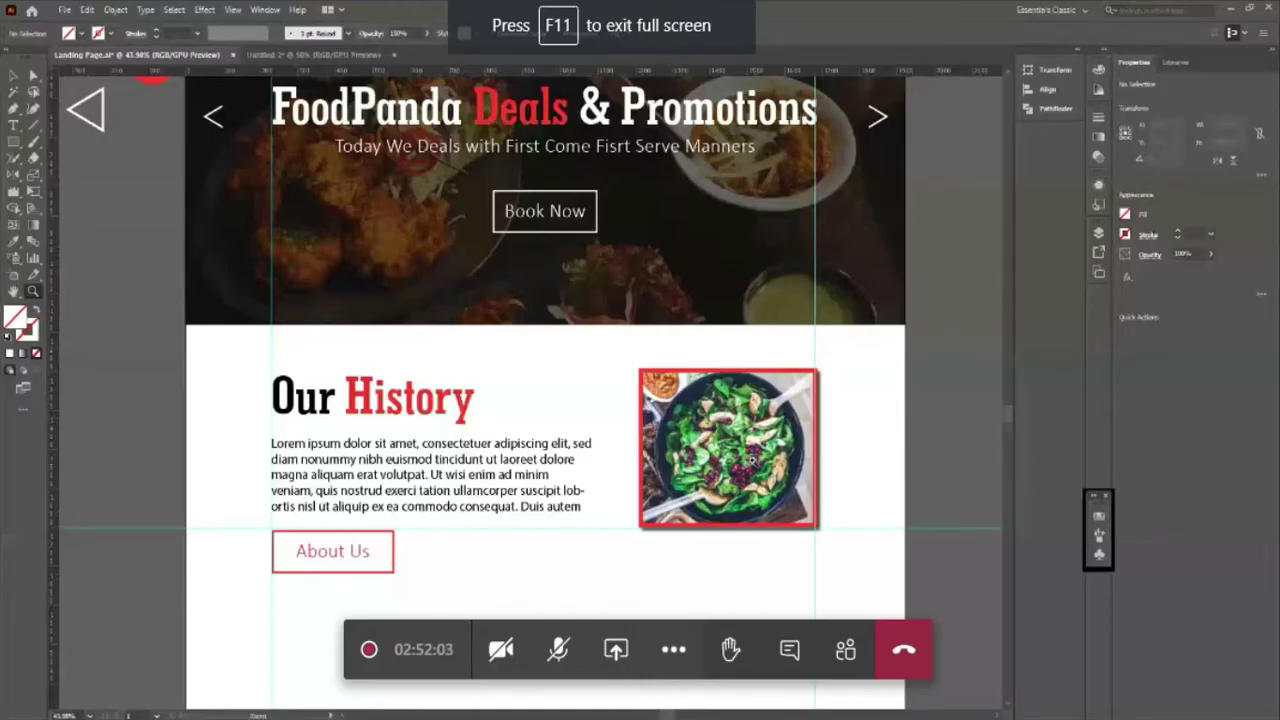
{"action": "scroll", "coordinate": [434, 213], "scroll_direction": "up", "scroll_amount": 1}
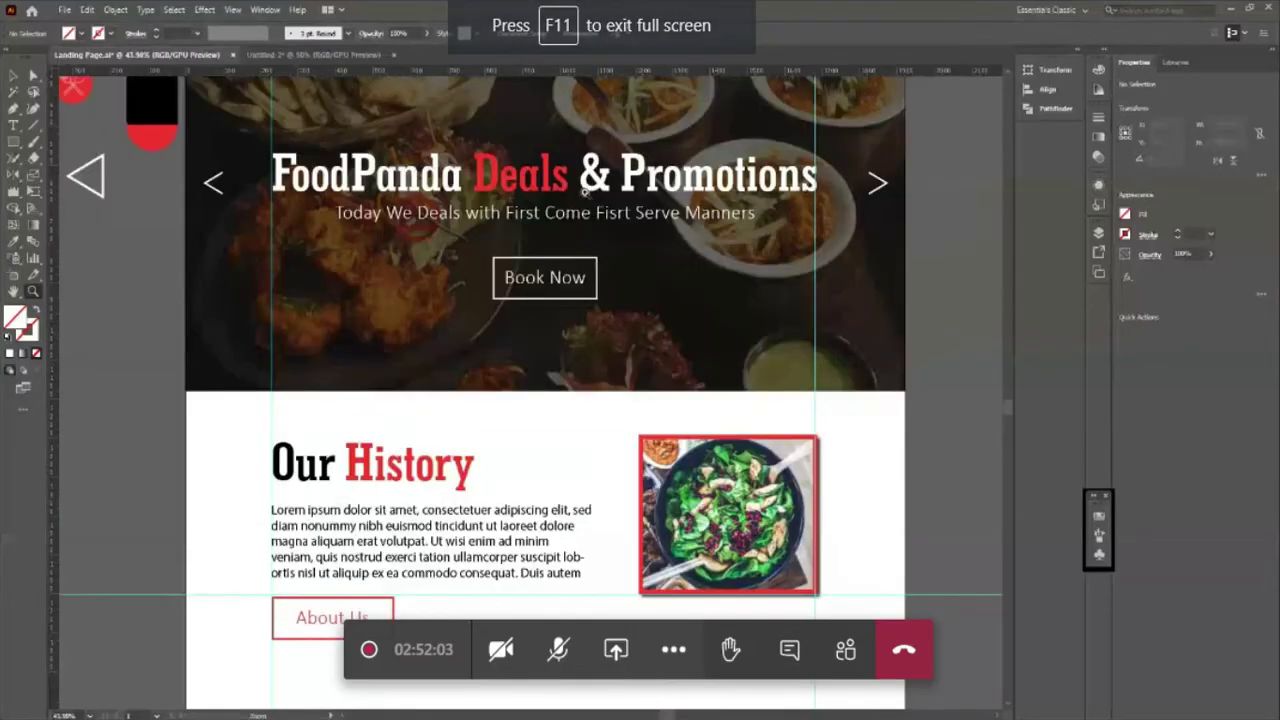
{"action": "scroll", "coordinate": [434, 213], "scroll_direction": "up", "scroll_amount": 2}
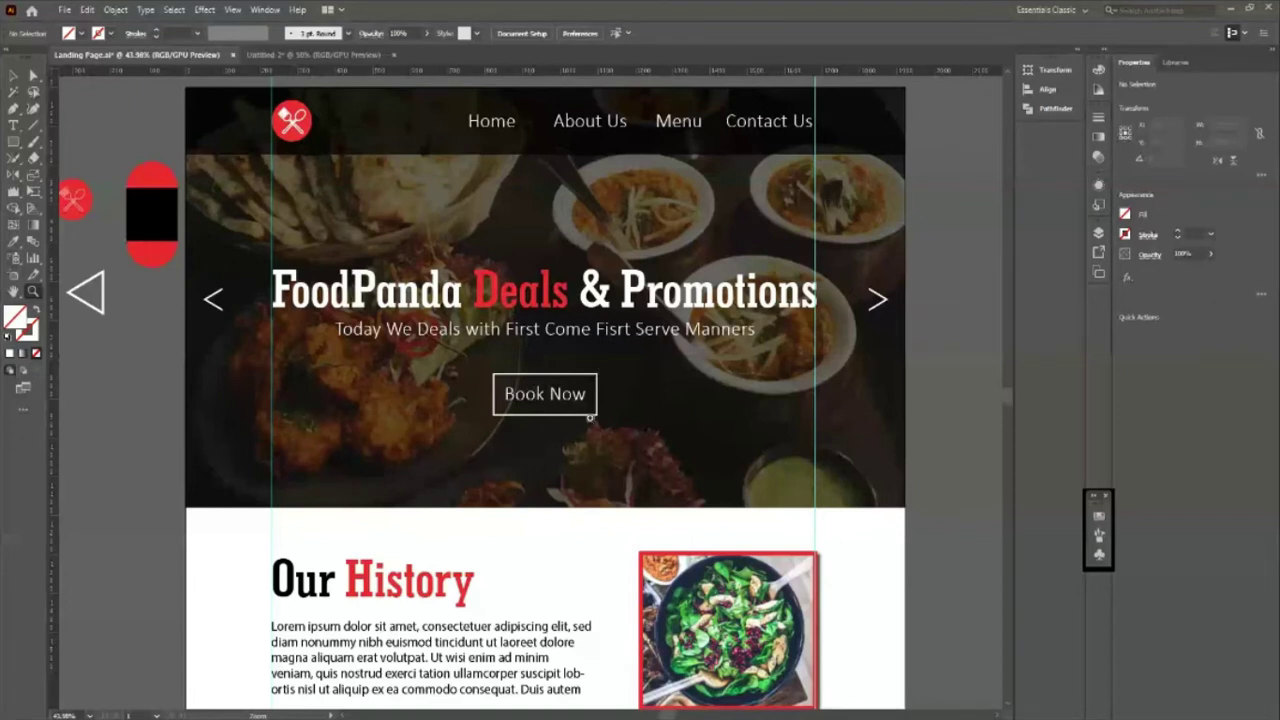
{"action": "scroll", "coordinate": [590, 417], "scroll_direction": "up", "scroll_amount": 1}
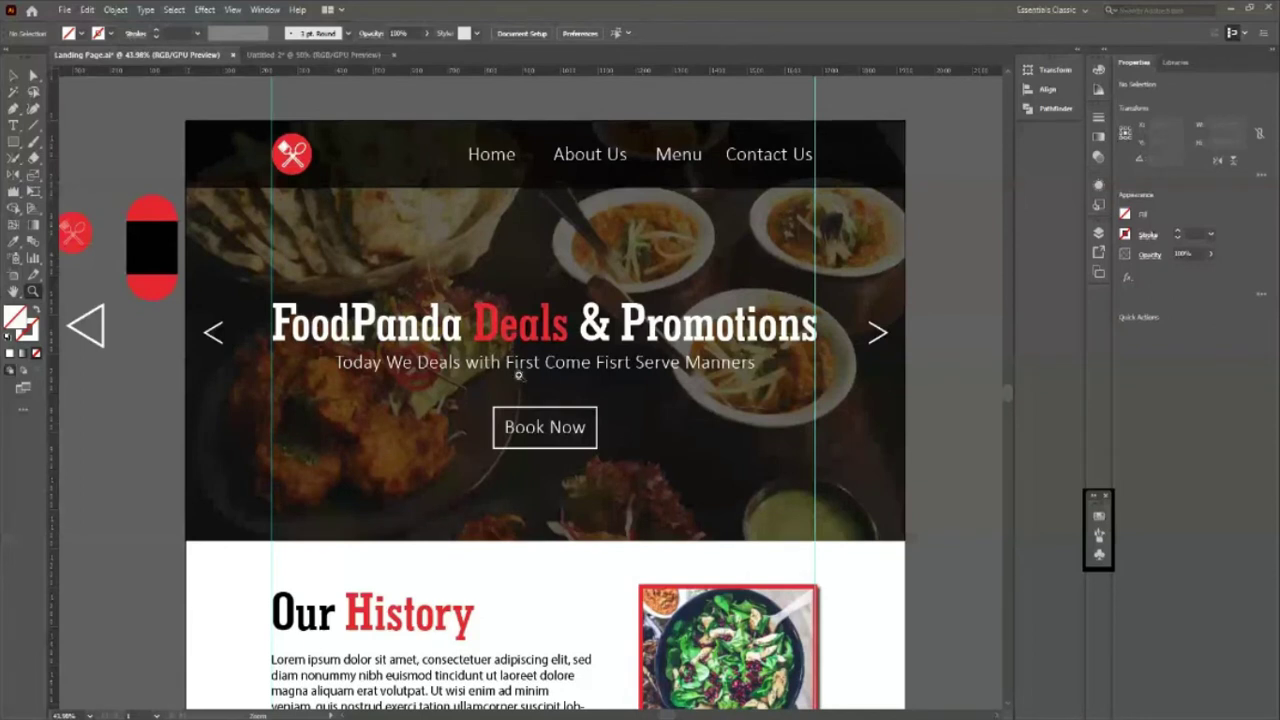
{"action": "scroll", "coordinate": [518, 375], "scroll_direction": "down", "scroll_amount": 4}
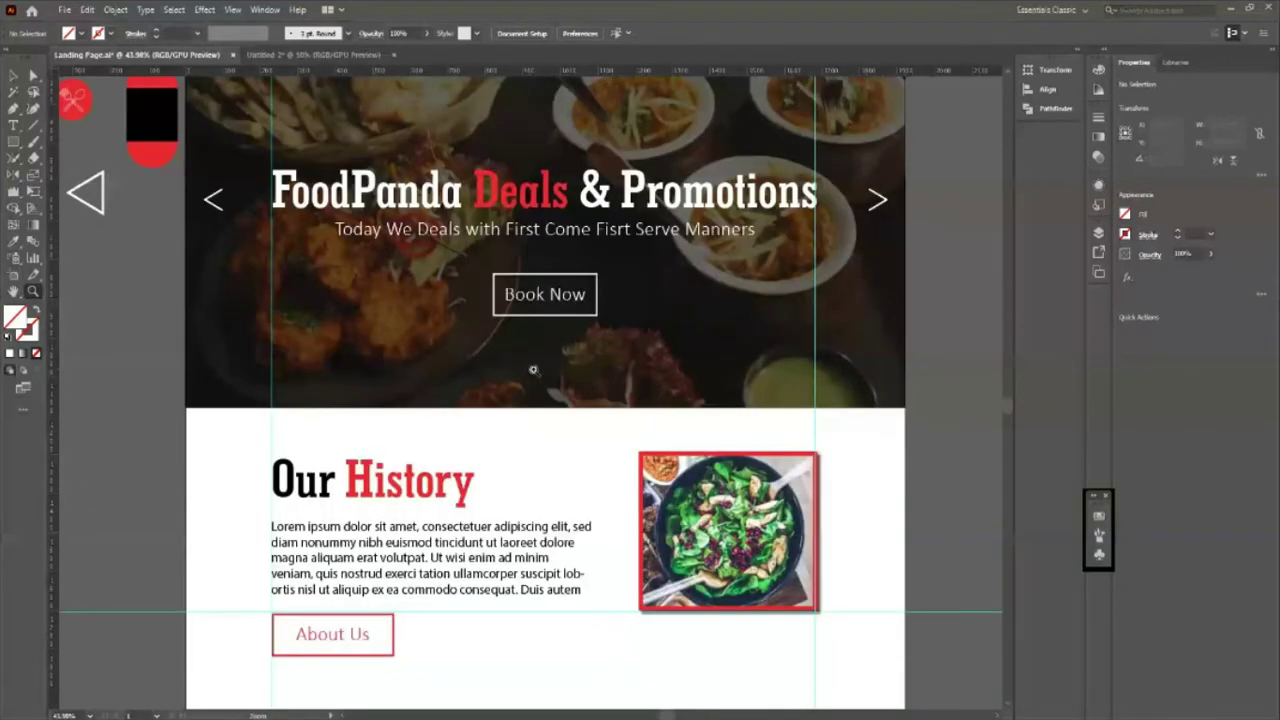
{"action": "scroll", "coordinate": [533, 370], "scroll_direction": "up", "scroll_amount": 3}
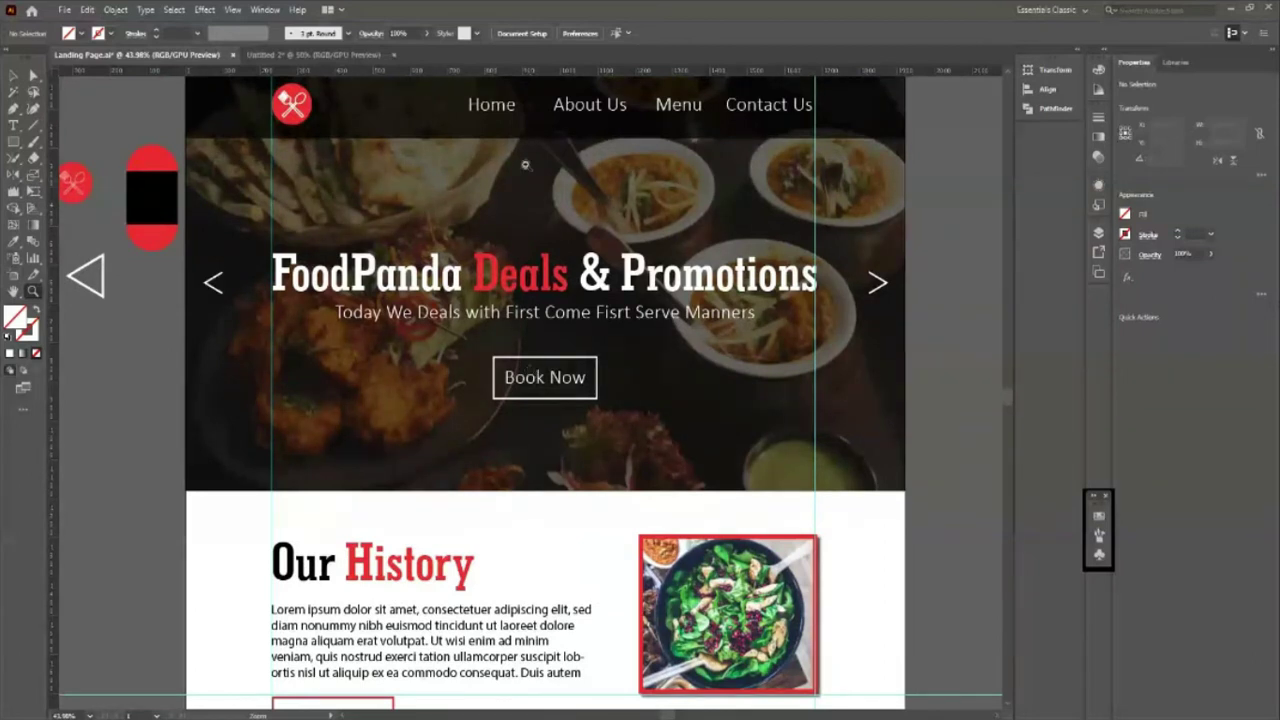
{"action": "scroll", "coordinate": [524, 164], "scroll_direction": "up", "scroll_amount": 2}
{"action": "scroll", "coordinate": [730, 267], "scroll_direction": "down", "scroll_amount": 2}
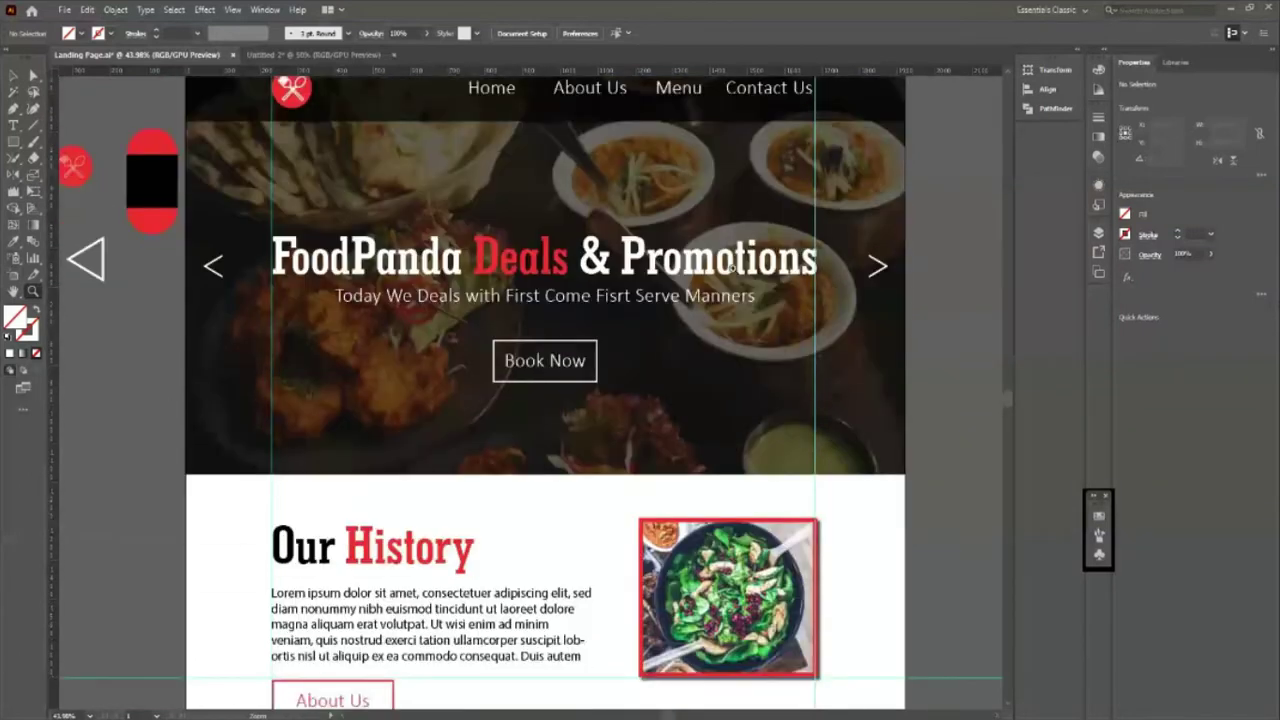
{"action": "scroll", "coordinate": [731, 267], "scroll_direction": "down", "scroll_amount": 4}
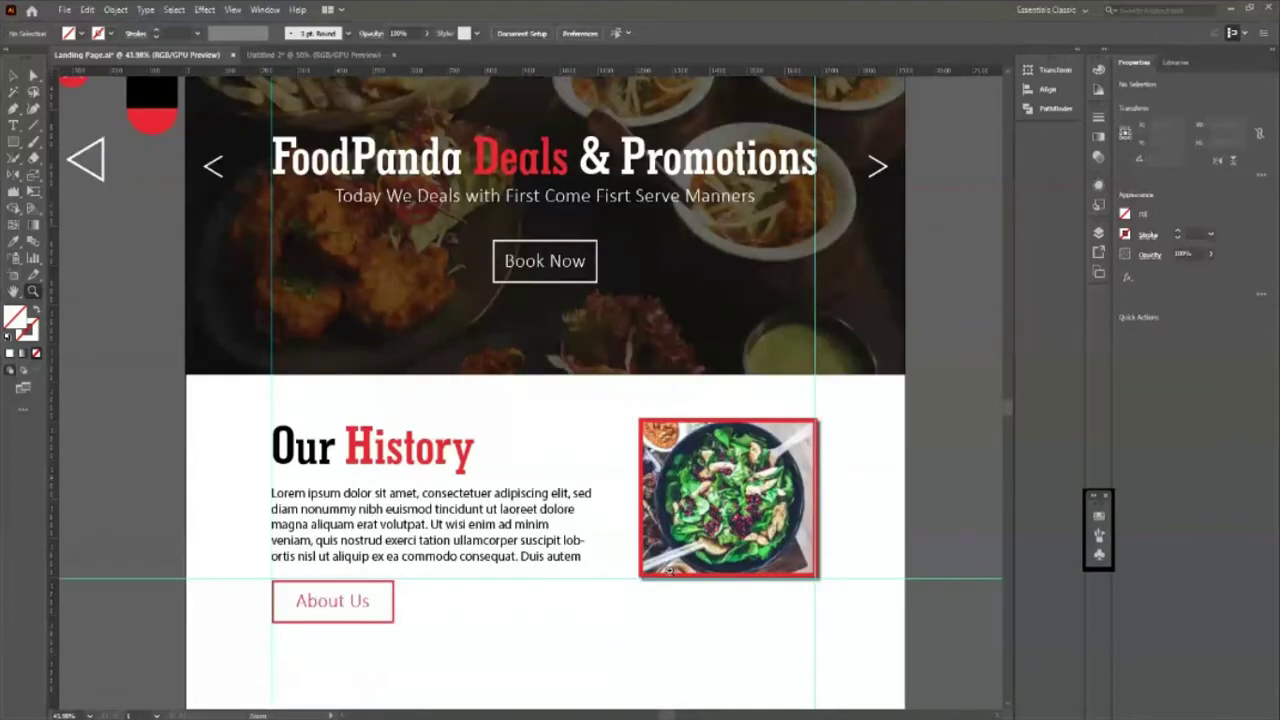
{"action": "scroll", "coordinate": [673, 565], "scroll_direction": "down", "scroll_amount": 1}
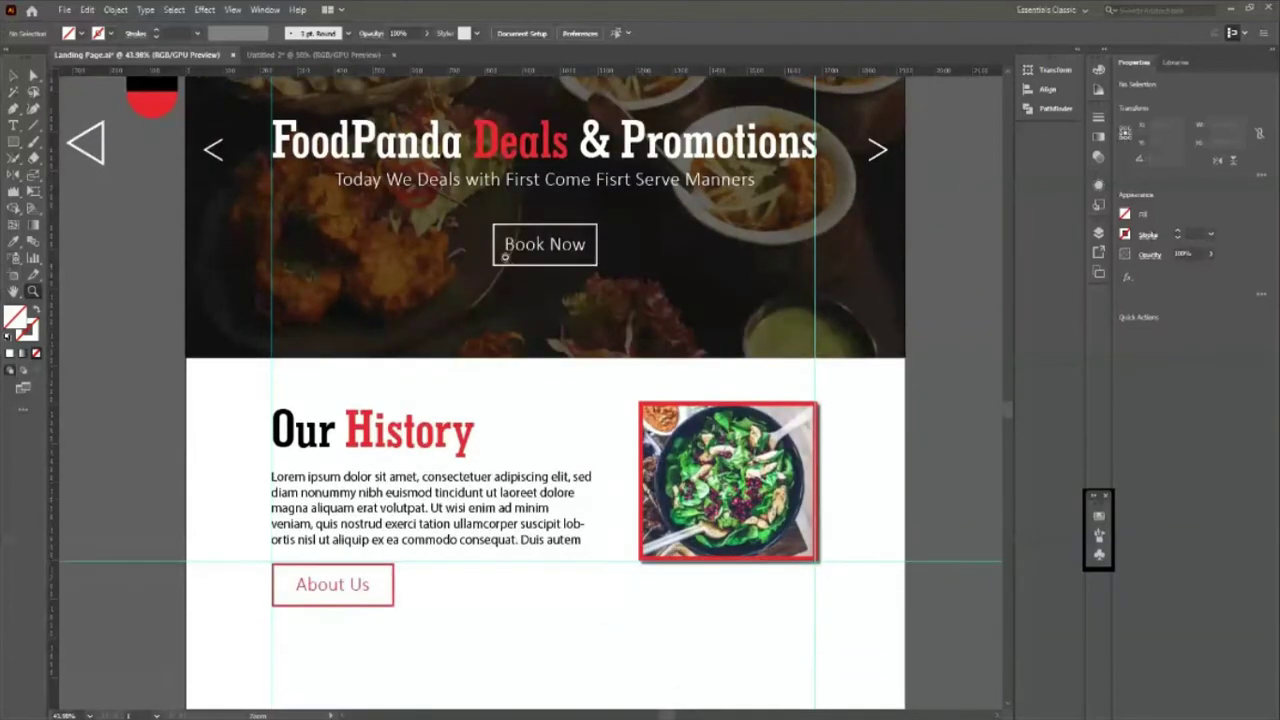
{"action": "scroll", "coordinate": [572, 440], "scroll_direction": "down", "scroll_amount": 3}
{"action": "scroll", "coordinate": [572, 440], "scroll_direction": "down", "scroll_amount": 4}
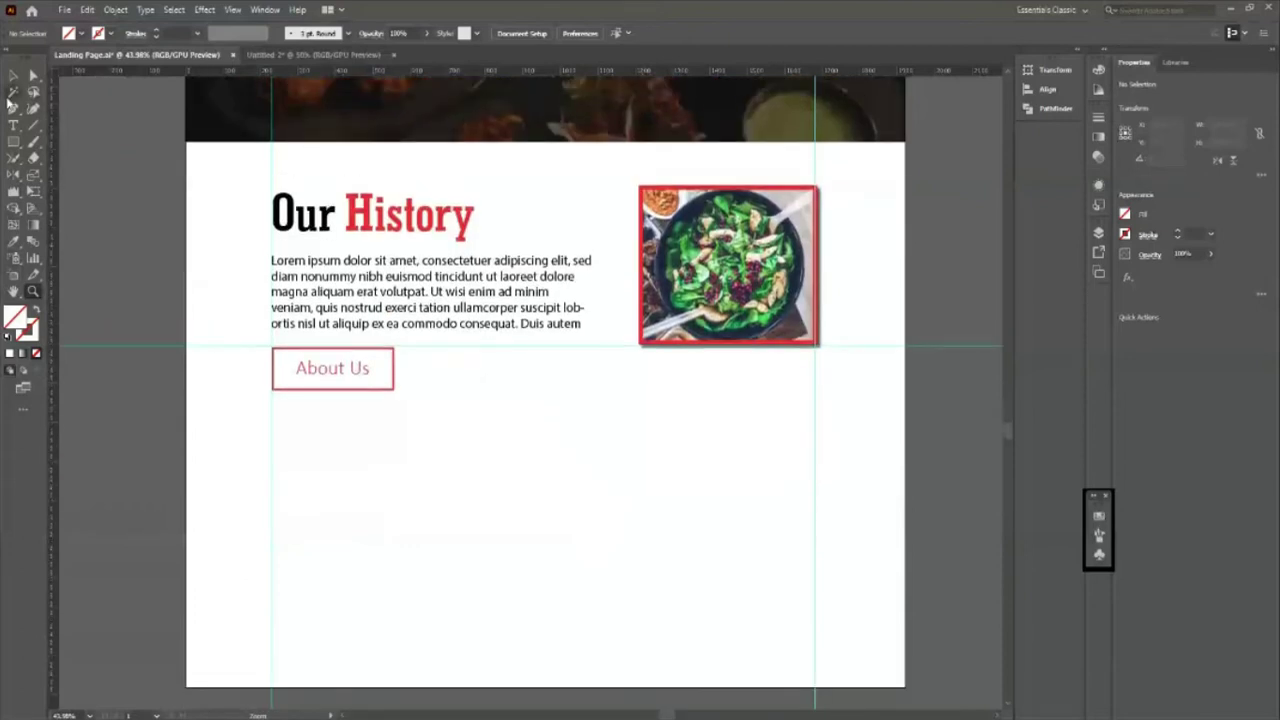
{"action": "left_click", "coordinate": [13, 76]}
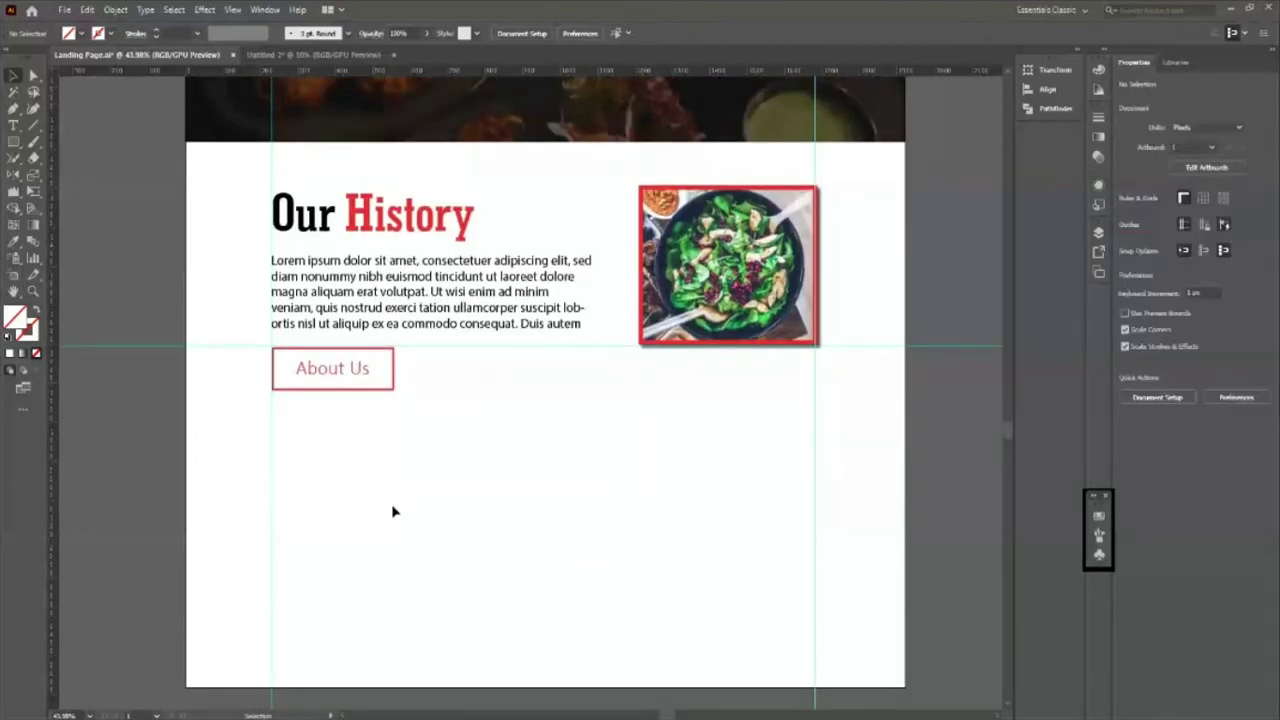
{"action": "scroll", "coordinate": [530, 486], "scroll_direction": "up", "scroll_amount": 1}
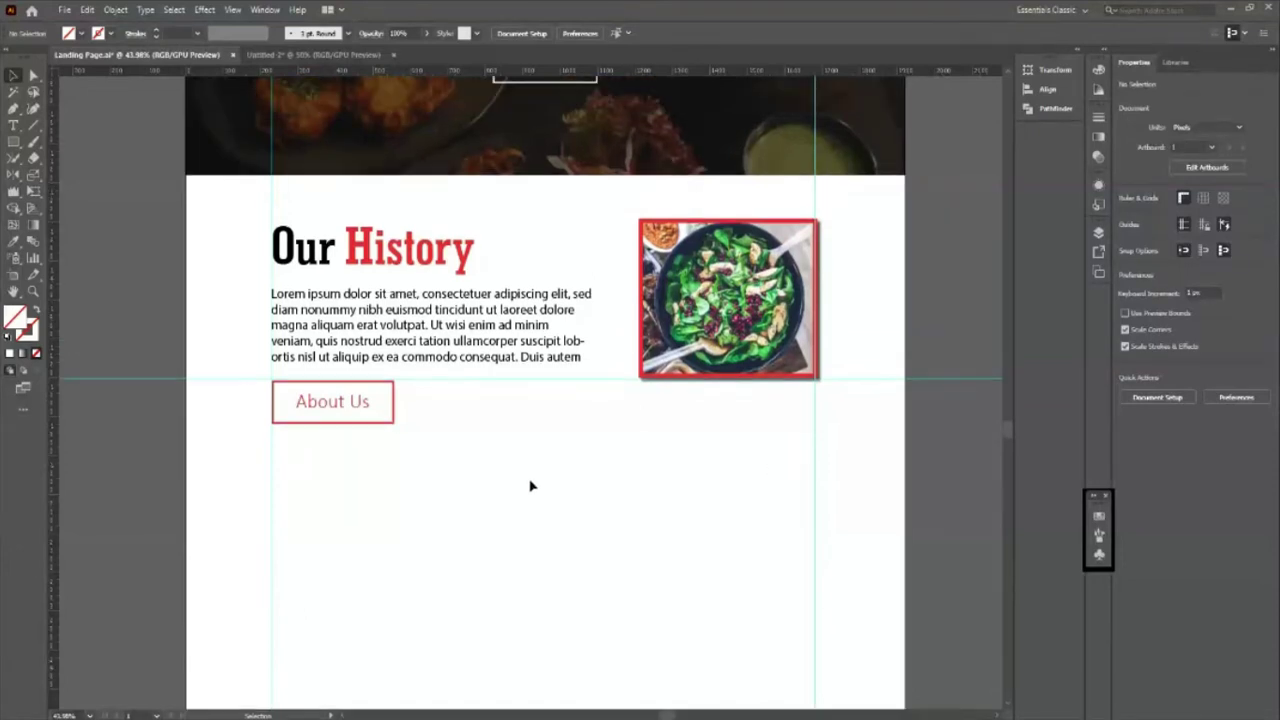
{"action": "scroll", "coordinate": [463, 409], "scroll_direction": "up", "scroll_amount": 2}
{"action": "scroll", "coordinate": [400, 330], "scroll_direction": "up", "scroll_amount": 4}
{"action": "scroll", "coordinate": [320, 250], "scroll_direction": "up", "scroll_amount": 2}
Step: Move the red fork-and-spoon header logo down to sit below the About Us button
{"action": "scroll", "coordinate": [241, 165], "scroll_direction": "up", "scroll_amount": 2}
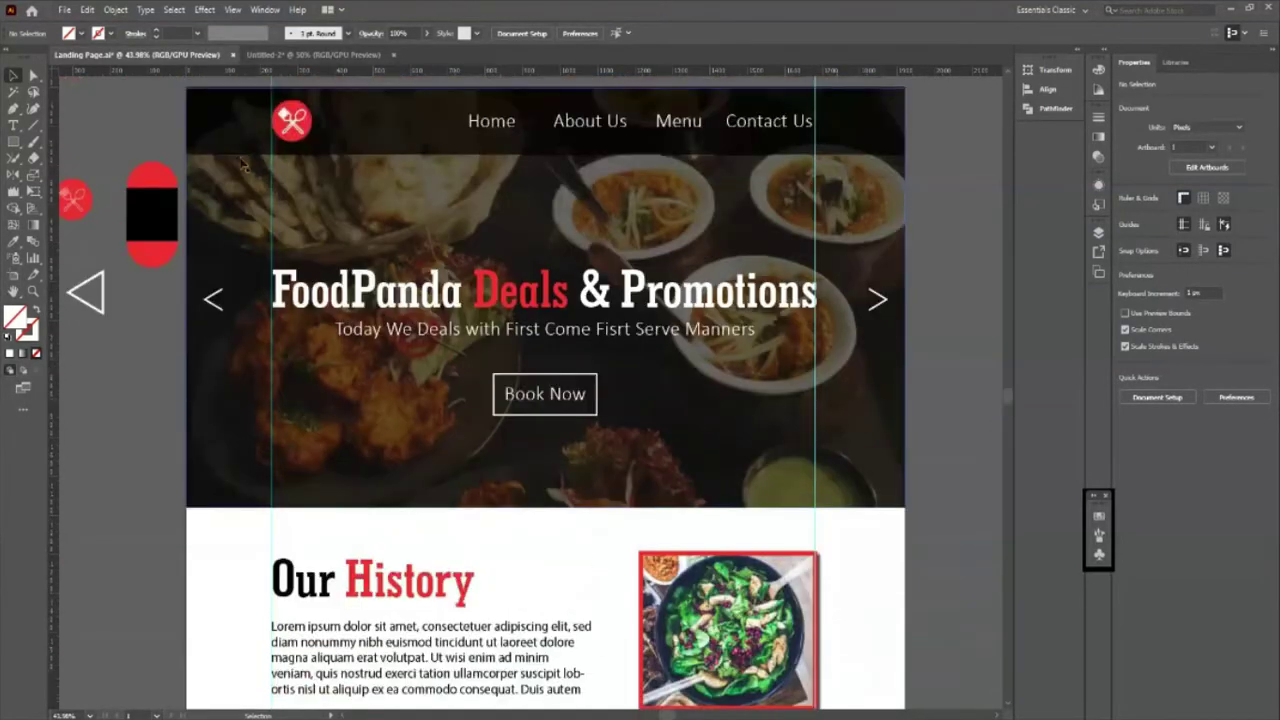
{"action": "left_click", "coordinate": [292, 123]}
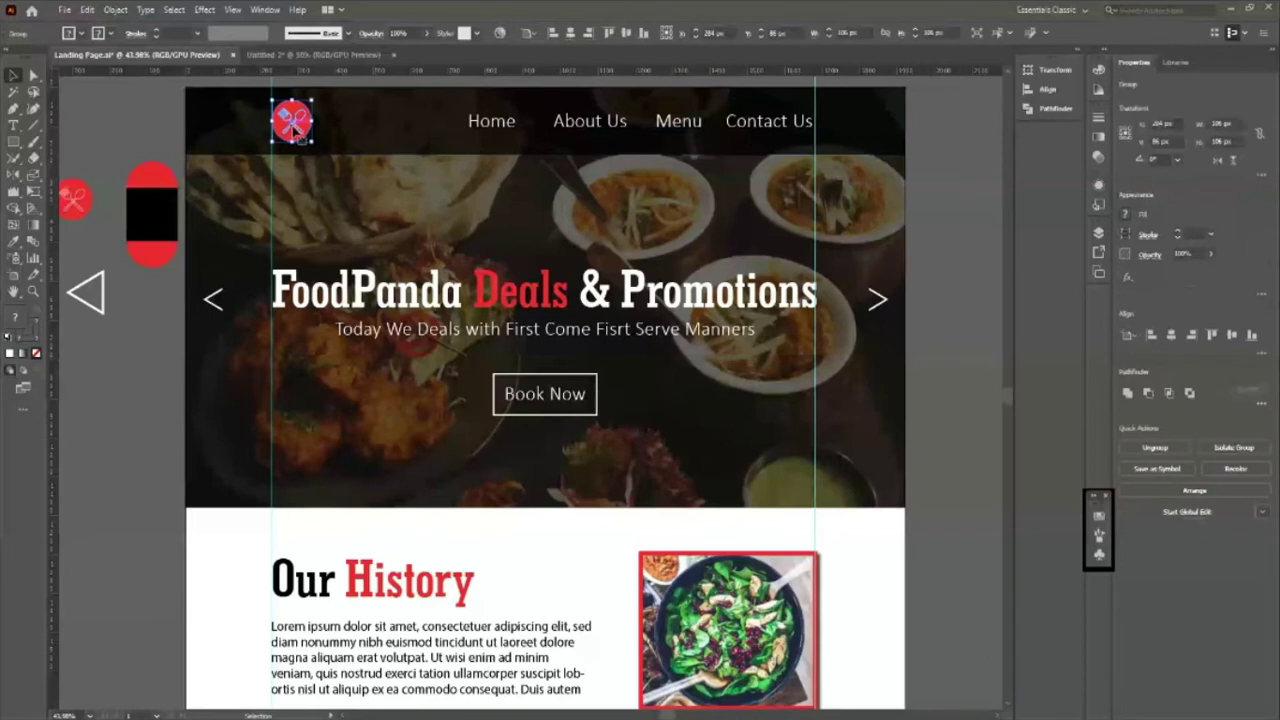
{"action": "left_click_drag", "start_coordinate": [295, 125], "coordinate": [428, 685]}
{"action": "scroll", "coordinate": [782, 687], "scroll_direction": "down", "scroll_amount": 3}
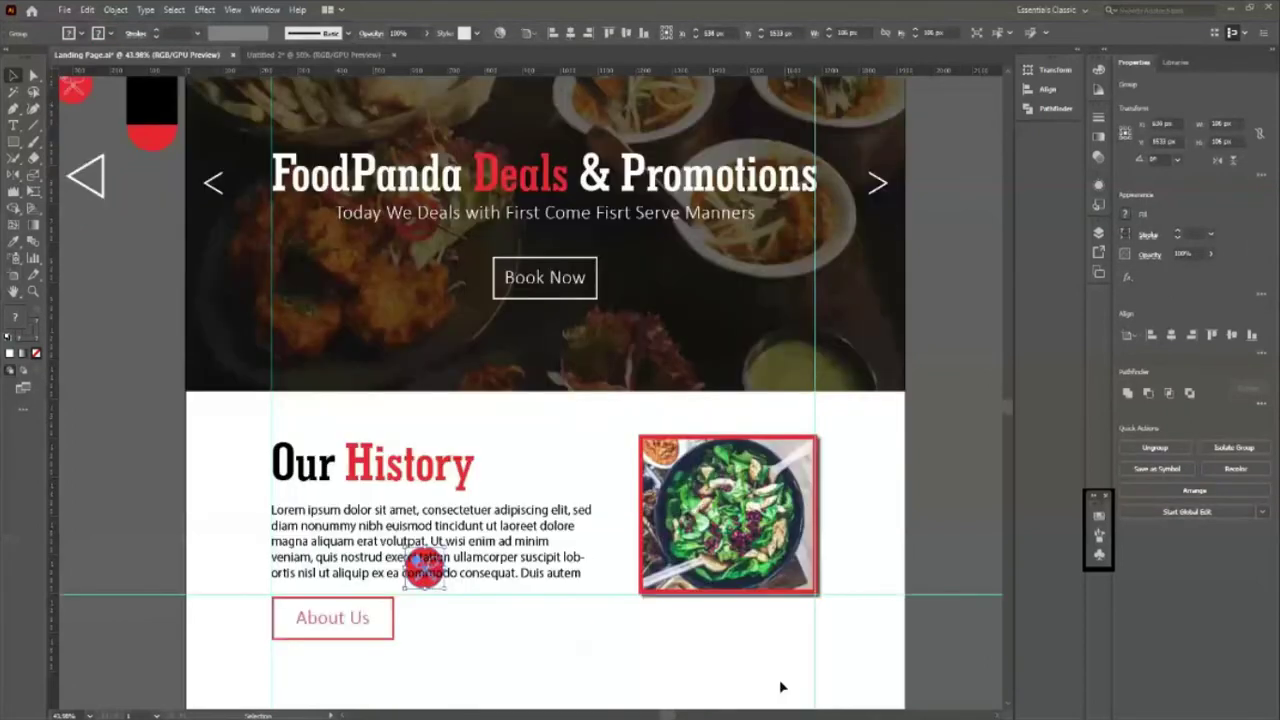
{"action": "scroll", "coordinate": [782, 687], "scroll_direction": "down", "scroll_amount": 2}
{"action": "left_click_drag", "start_coordinate": [424, 490], "coordinate": [376, 648]}
{"action": "scroll", "coordinate": [482, 548], "scroll_direction": "down", "scroll_amount": 3}
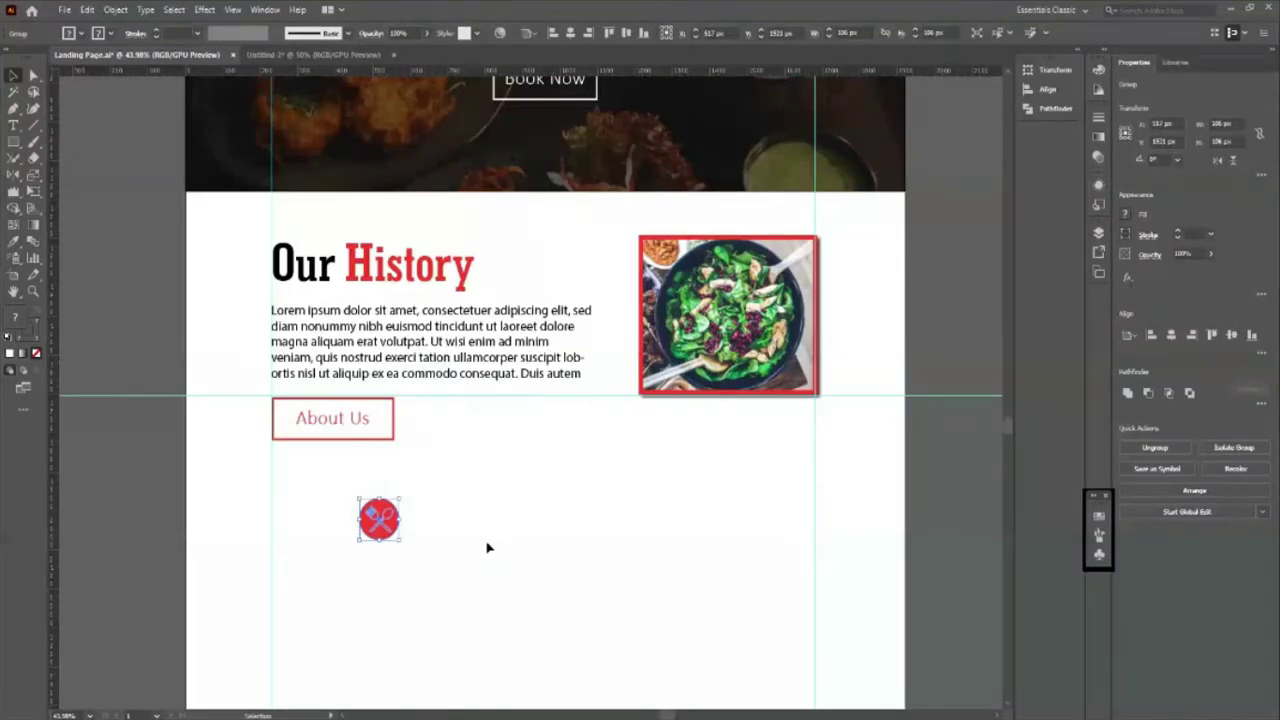
{"action": "scroll", "coordinate": [488, 548], "scroll_direction": "down", "scroll_amount": 1}
{"action": "mouse_move", "coordinate": [388, 492]}
{"action": "left_mouse_down"}
{"action": "mouse_move", "coordinate": [300, 493]}
{"action": "mouse_move", "coordinate": [321, 517]}
{"action": "left_mouse_up"}
Step: Nudge the horizontal guide below About Us up by 10 px
{"action": "left_click", "coordinate": [477, 549]}
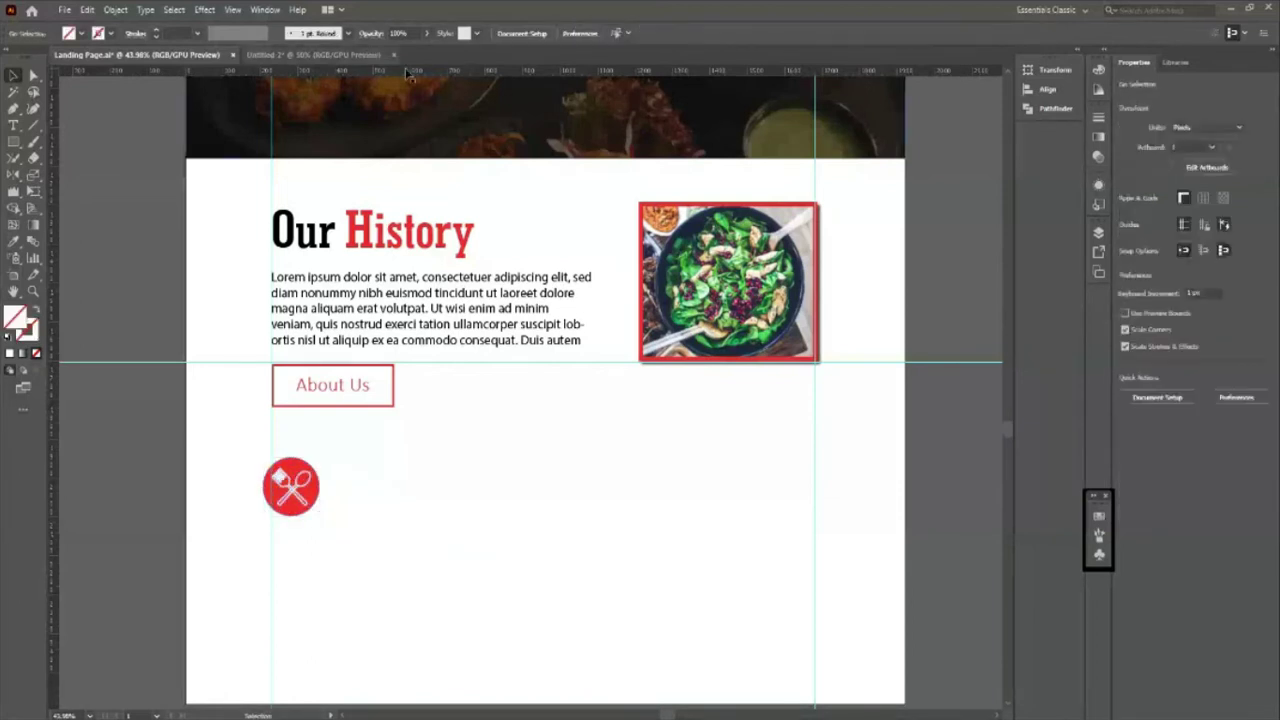
{"action": "left_click", "coordinate": [424, 431]}
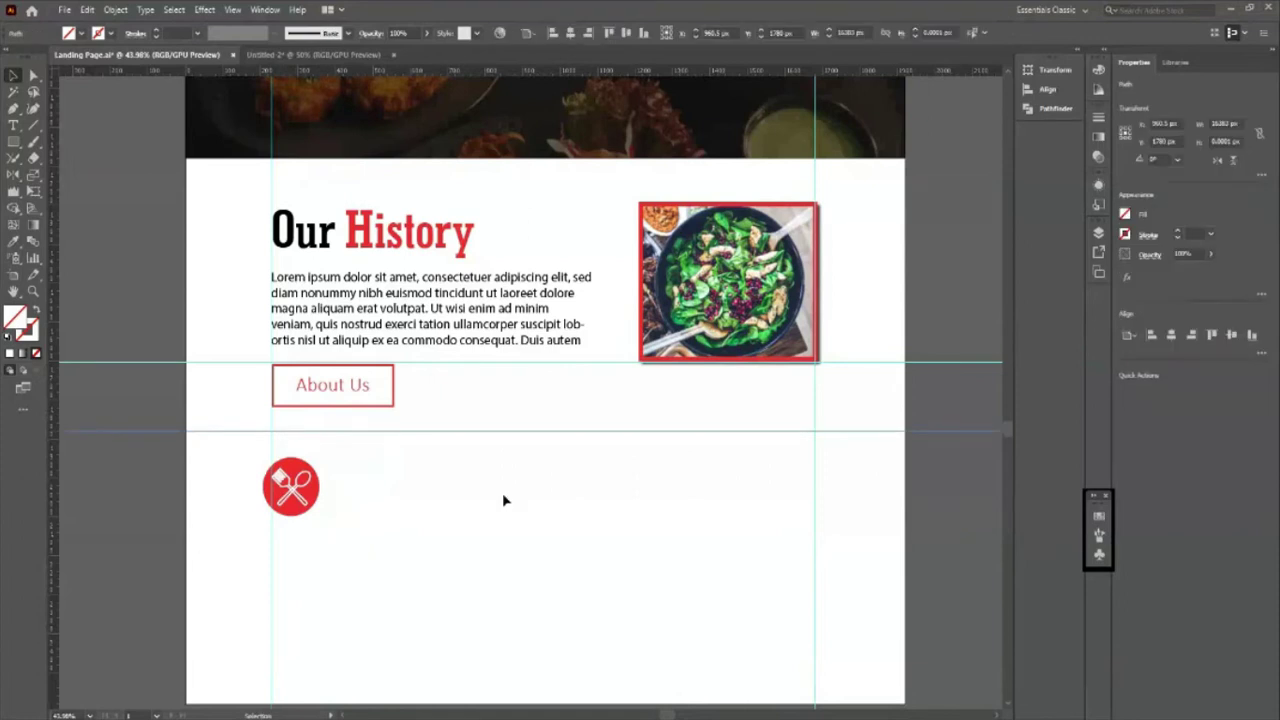
{"action": "key", "text": "shift+Up"}
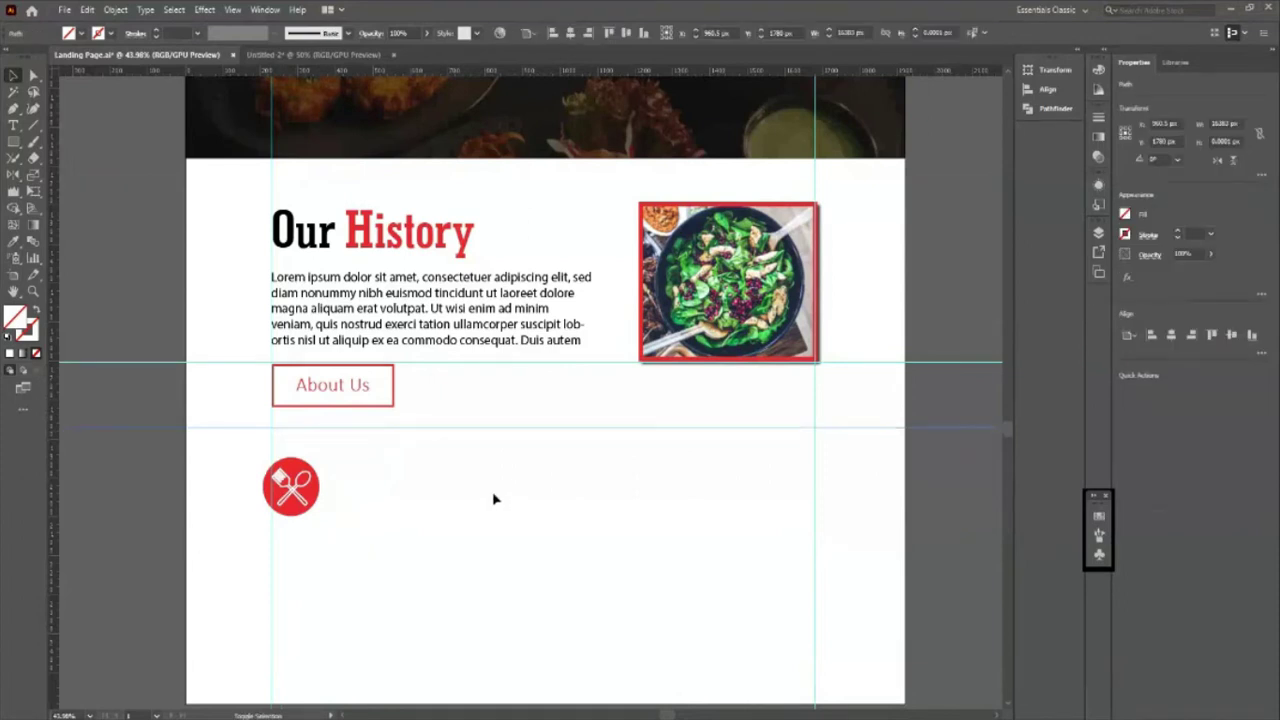
Step: Zoom in on the logo and delete its red circle background
{"action": "left_click", "coordinate": [297, 504]}
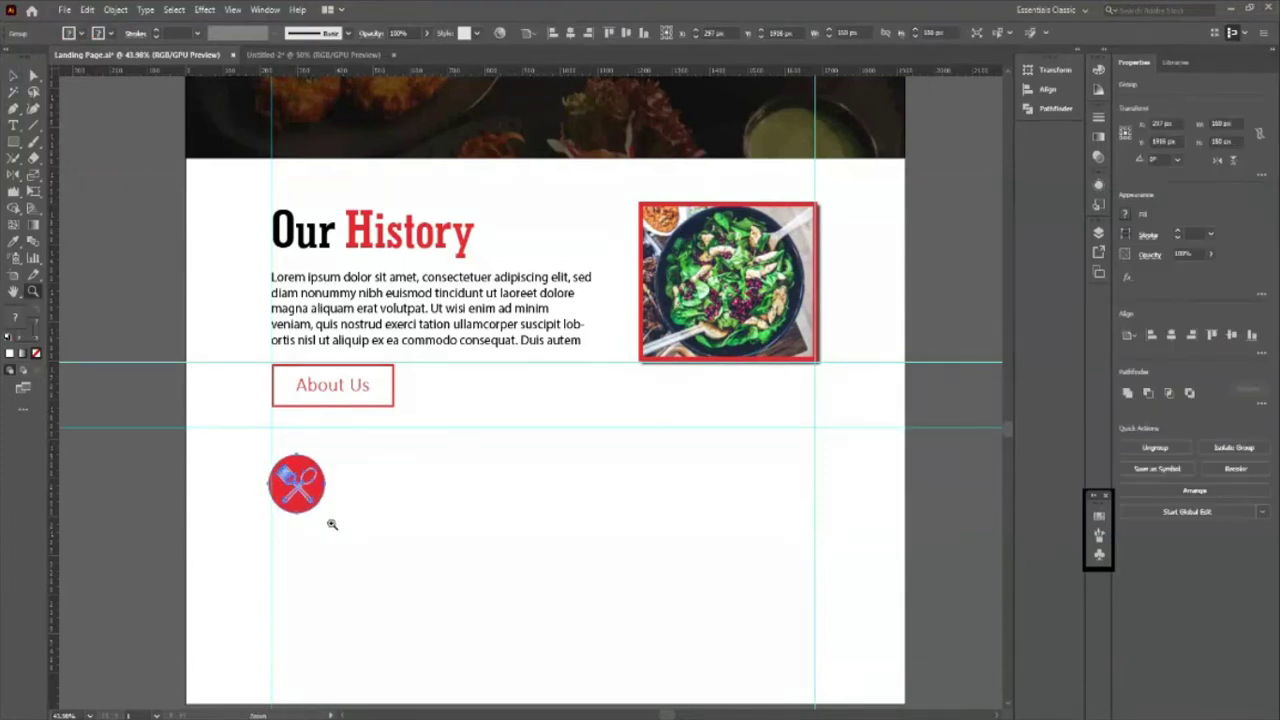
{"action": "scroll", "coordinate": [374, 509], "scroll_direction": "up", "scroll_amount": 3, "text": "alt"}
{"action": "left_click", "coordinate": [13, 77]}
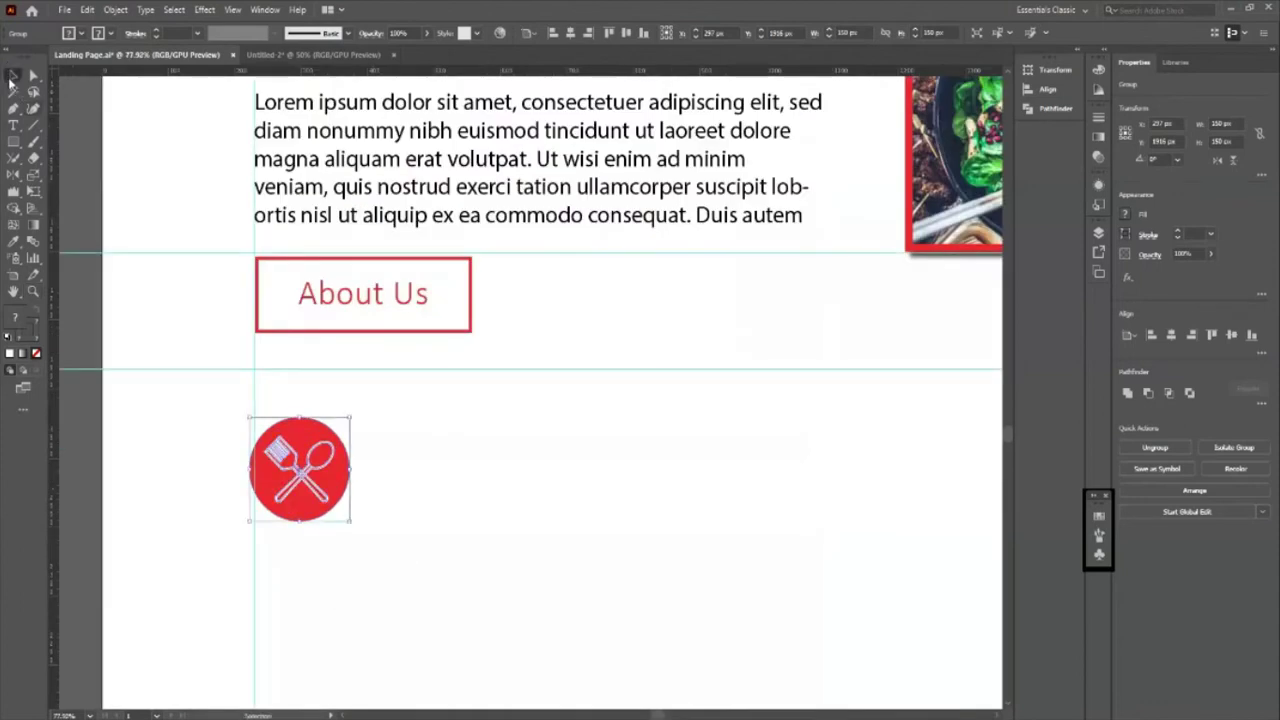
{"action": "left_click", "coordinate": [343, 505]}
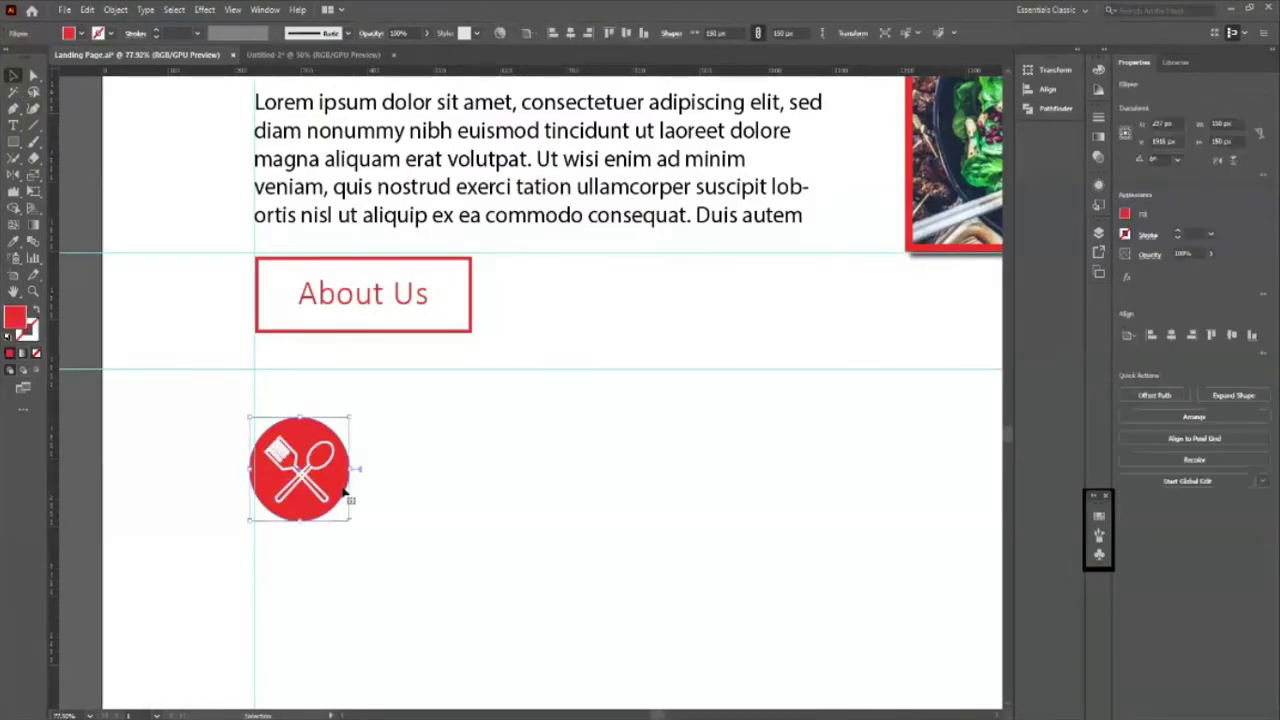
{"action": "key", "text": "Delete"}
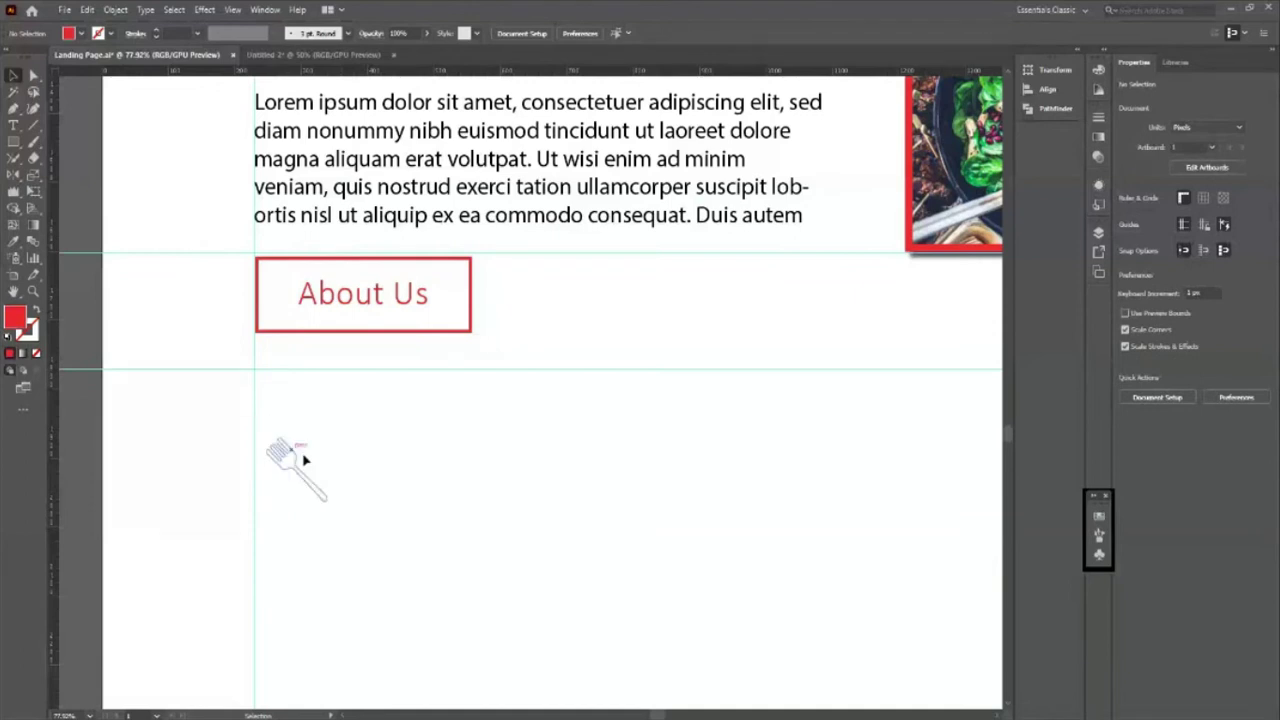
Step: Give the fork and spoon the About Us box's red outline with a thinner 3 pt stroke
{"action": "key", "text": "ctrl+f"}
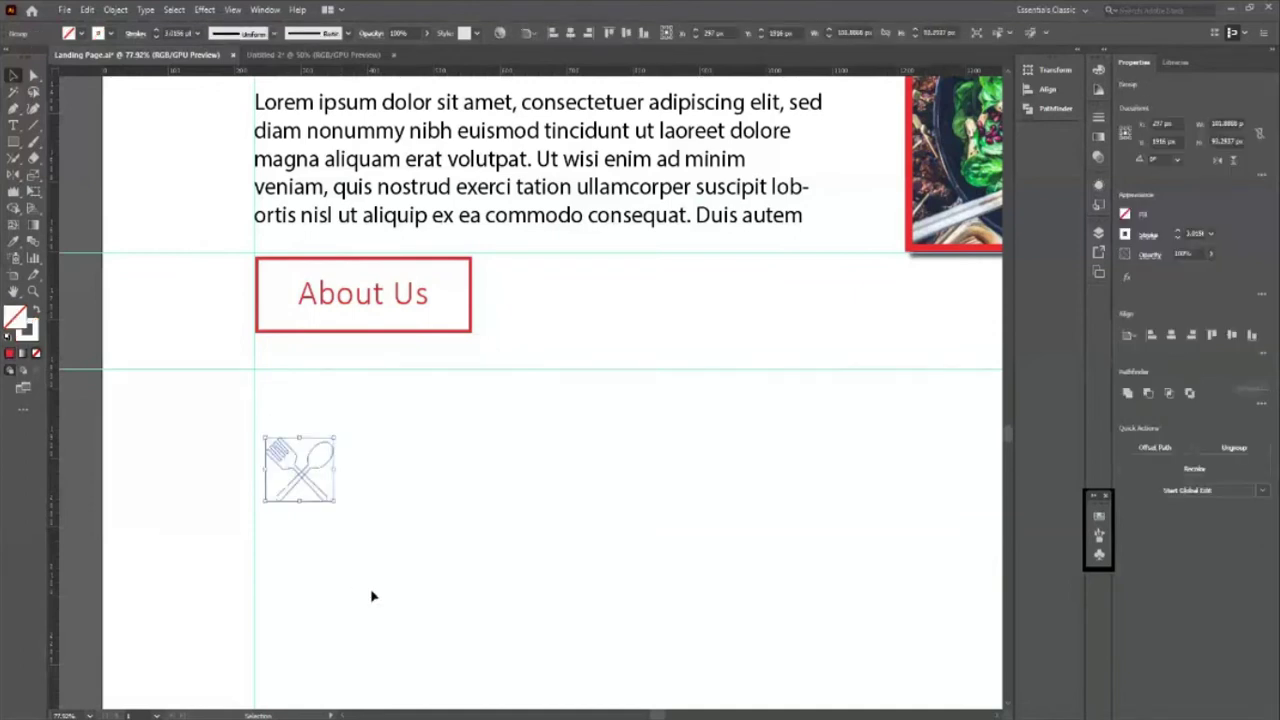
{"action": "key", "text": "i"}
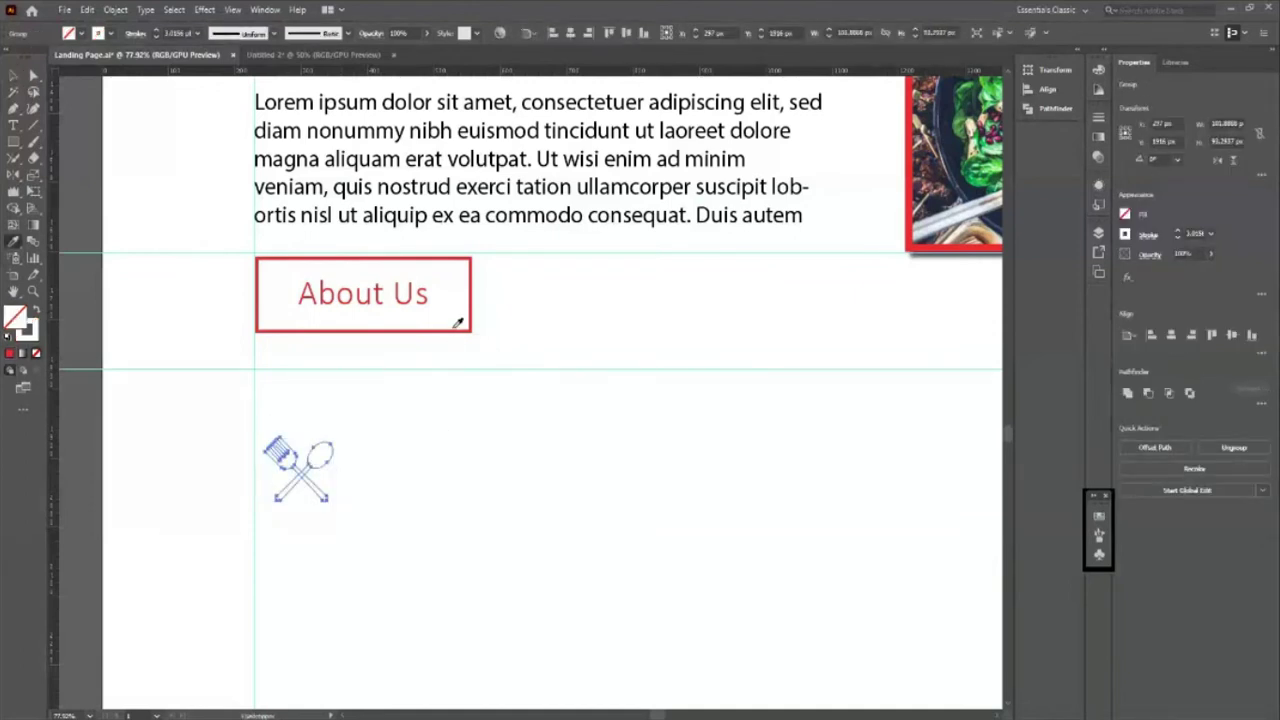
{"action": "left_click", "coordinate": [457, 322]}
{"action": "key", "text": "v"}
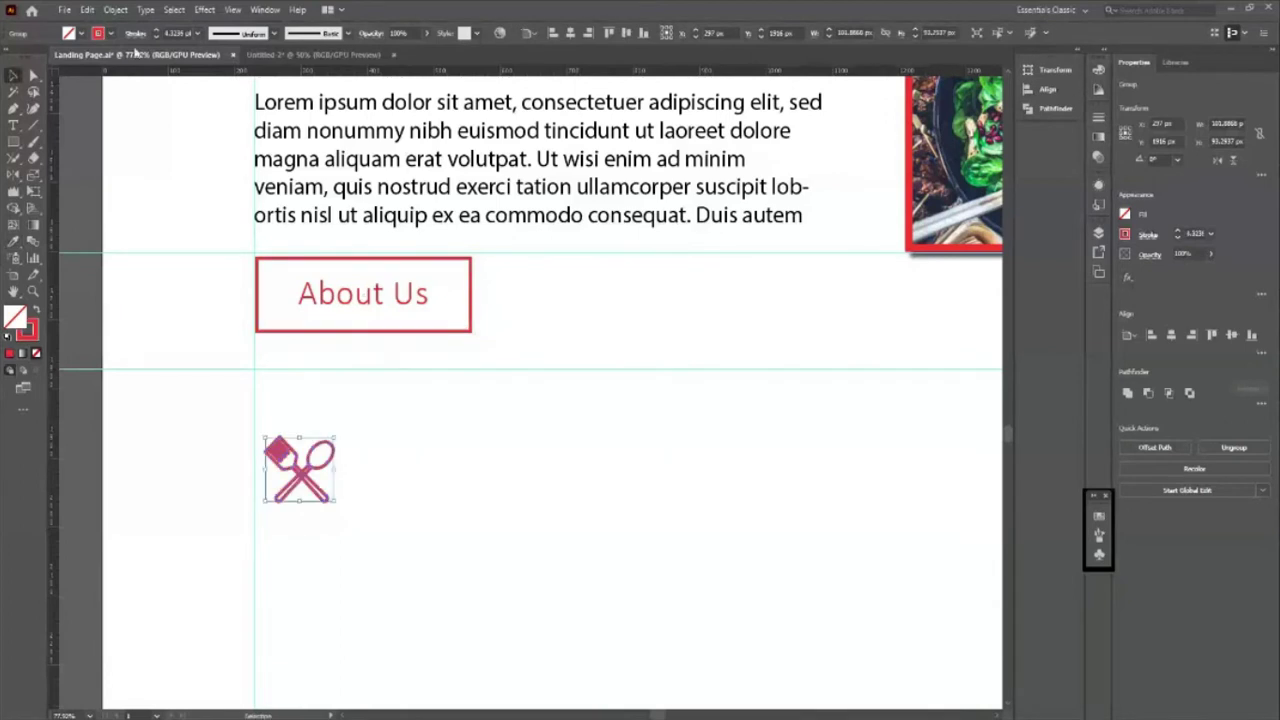
{"action": "left_click", "coordinate": [157, 38]}
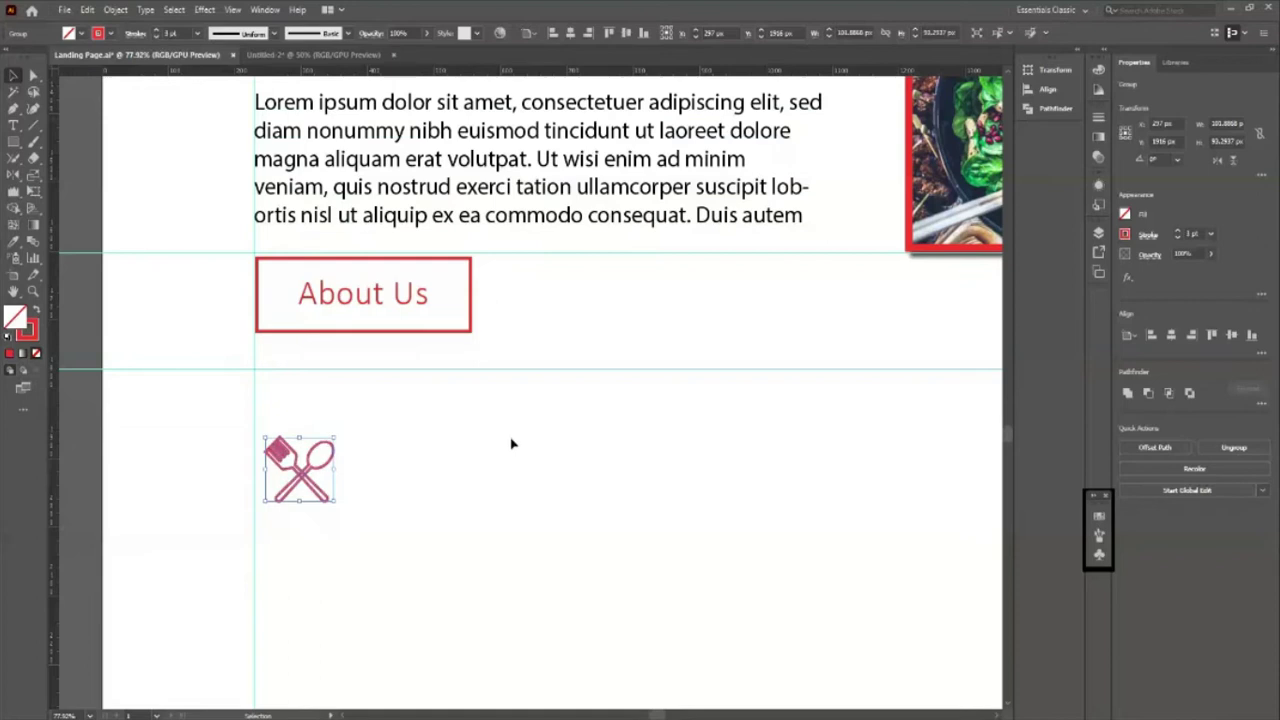
Step: Zoom out to view the whole section and reselect the utensils icon
{"action": "left_click", "coordinate": [500, 480]}
{"action": "key", "text": "z"}
{"action": "left_click", "coordinate": [268, 479], "text": "alt"}
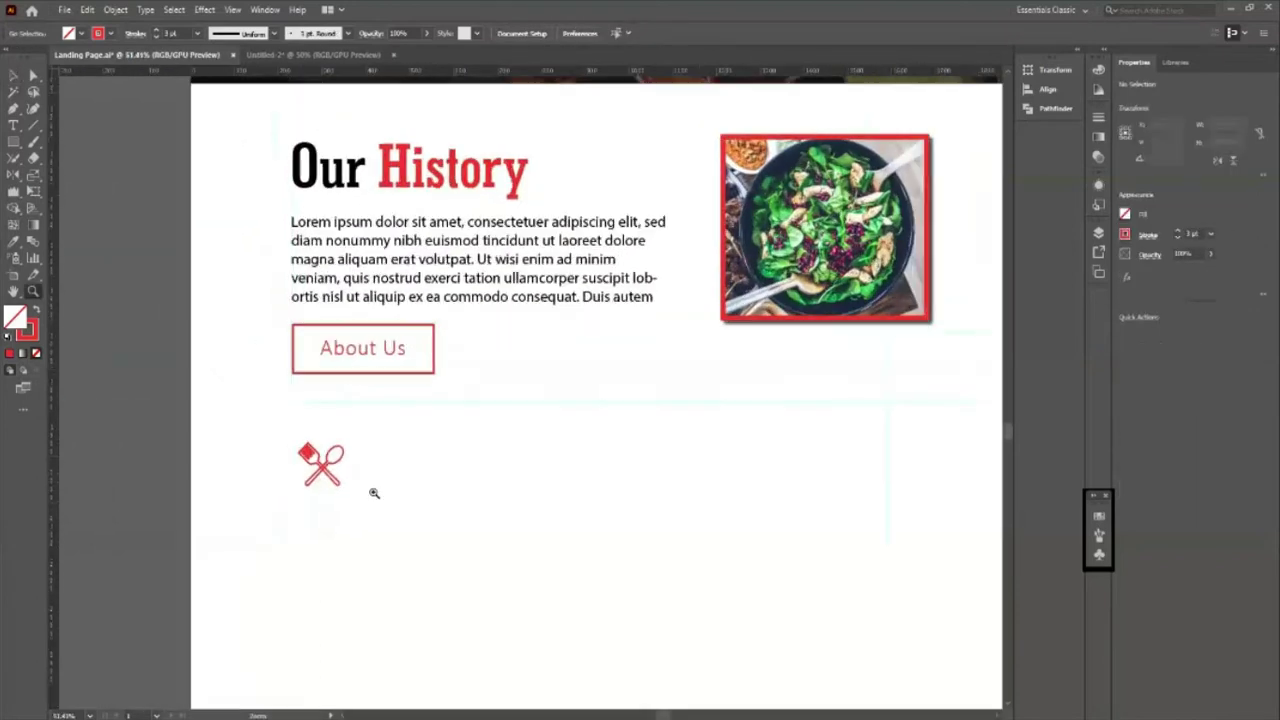
{"action": "left_click", "coordinate": [377, 494], "text": "alt"}
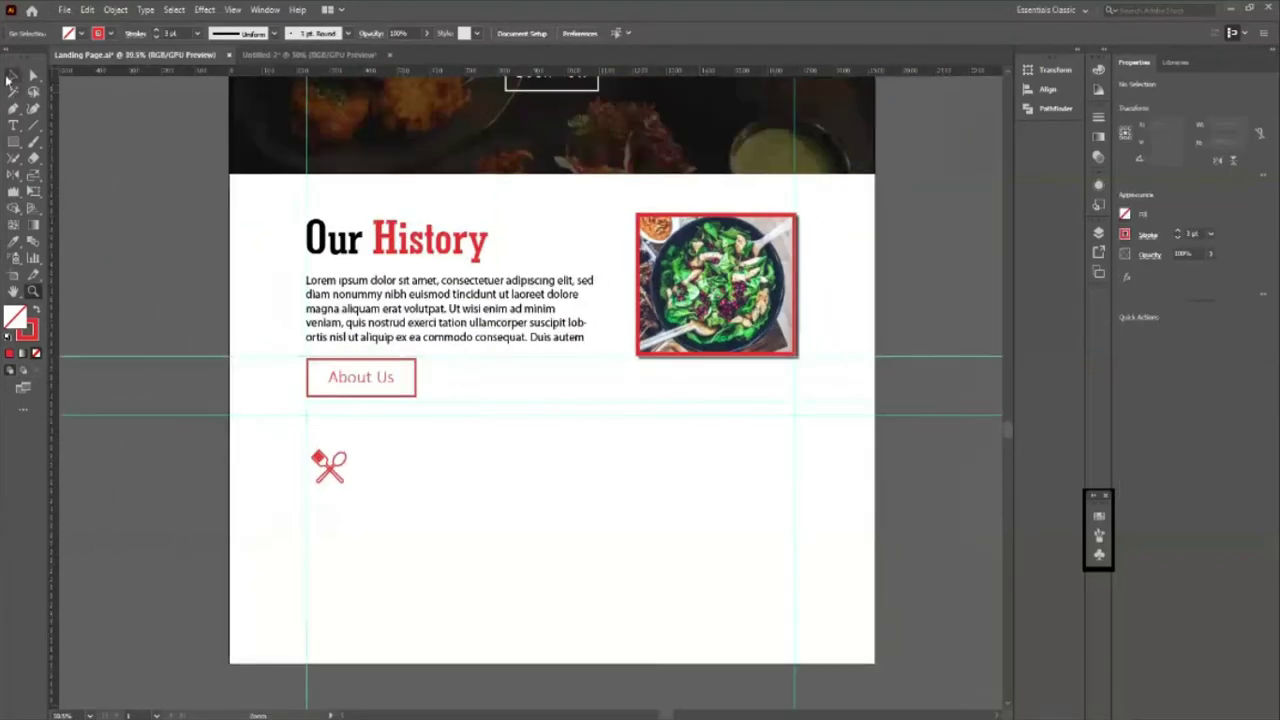
{"action": "key", "text": "v"}
{"action": "left_click", "coordinate": [330, 465]}
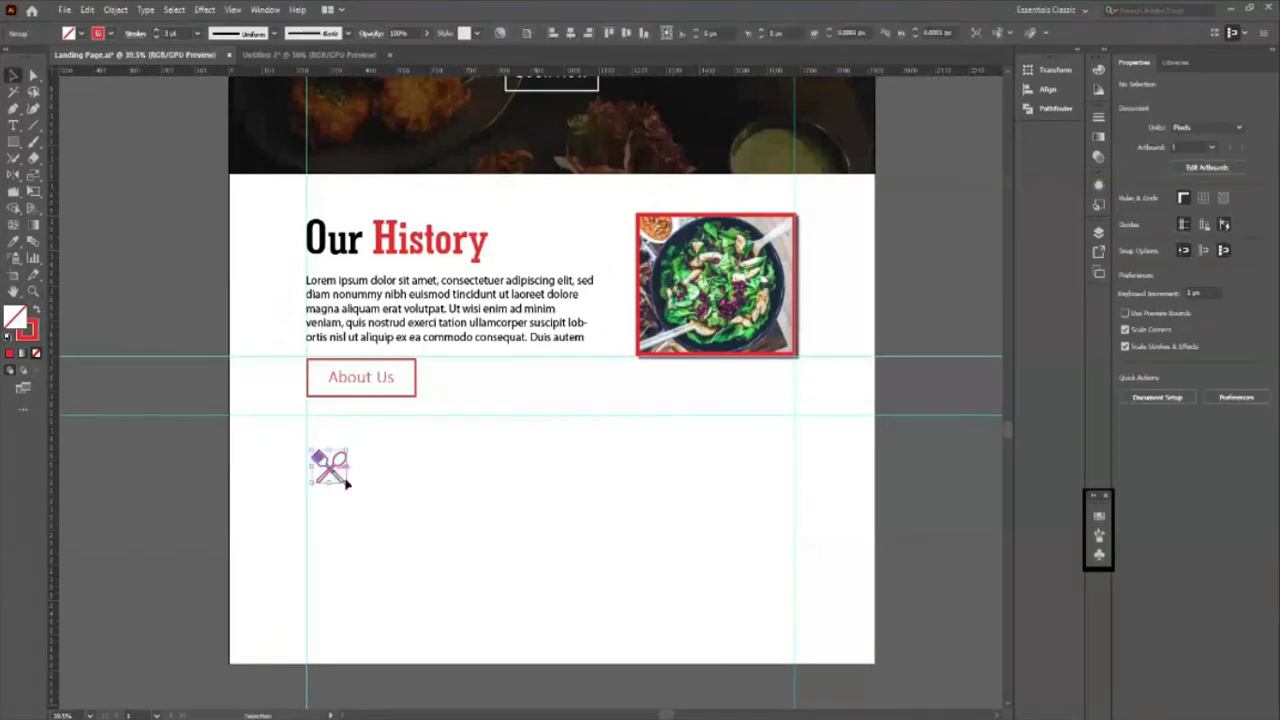
Step: Shift the utensils icon slightly to the right
{"action": "left_click", "coordinate": [406, 507]}
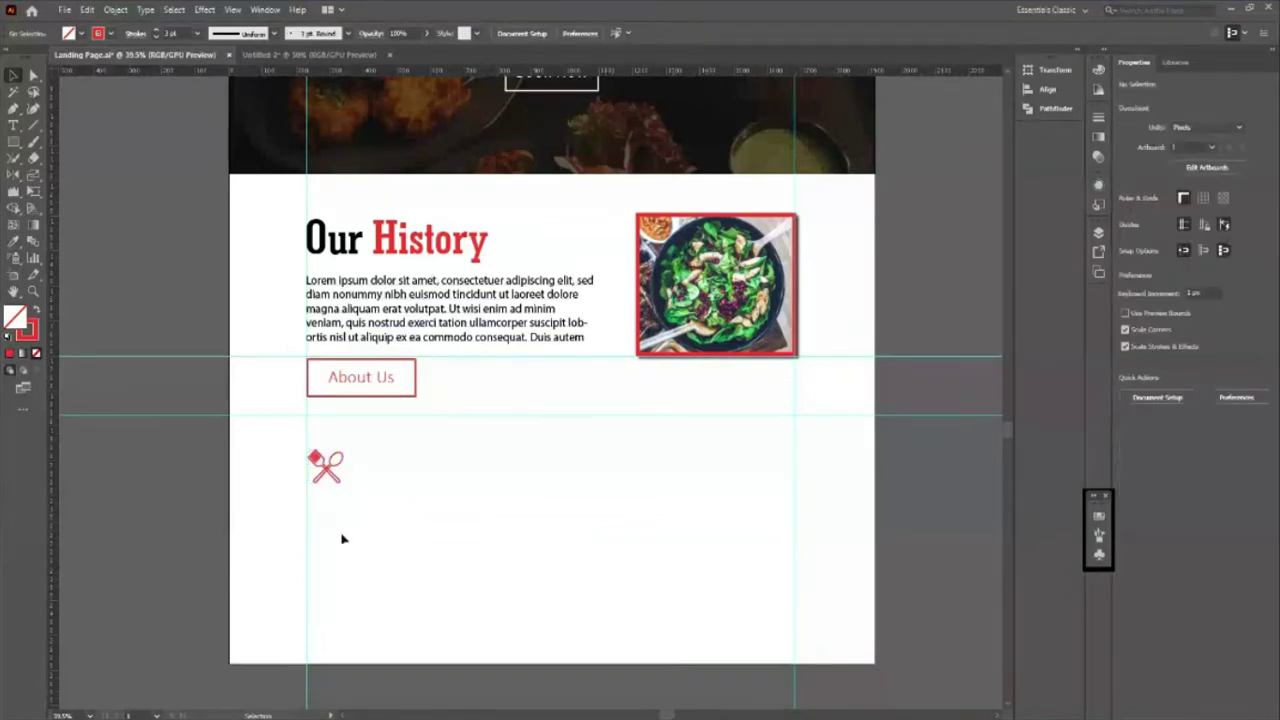
{"action": "left_click", "coordinate": [331, 484]}
{"action": "left_click_drag", "start_coordinate": [331, 484], "coordinate": [364, 484]}
{"action": "key", "text": "shift+Right"}
{"action": "key", "text": "shift+Right"}
{"action": "key", "text": "shift+Right"}
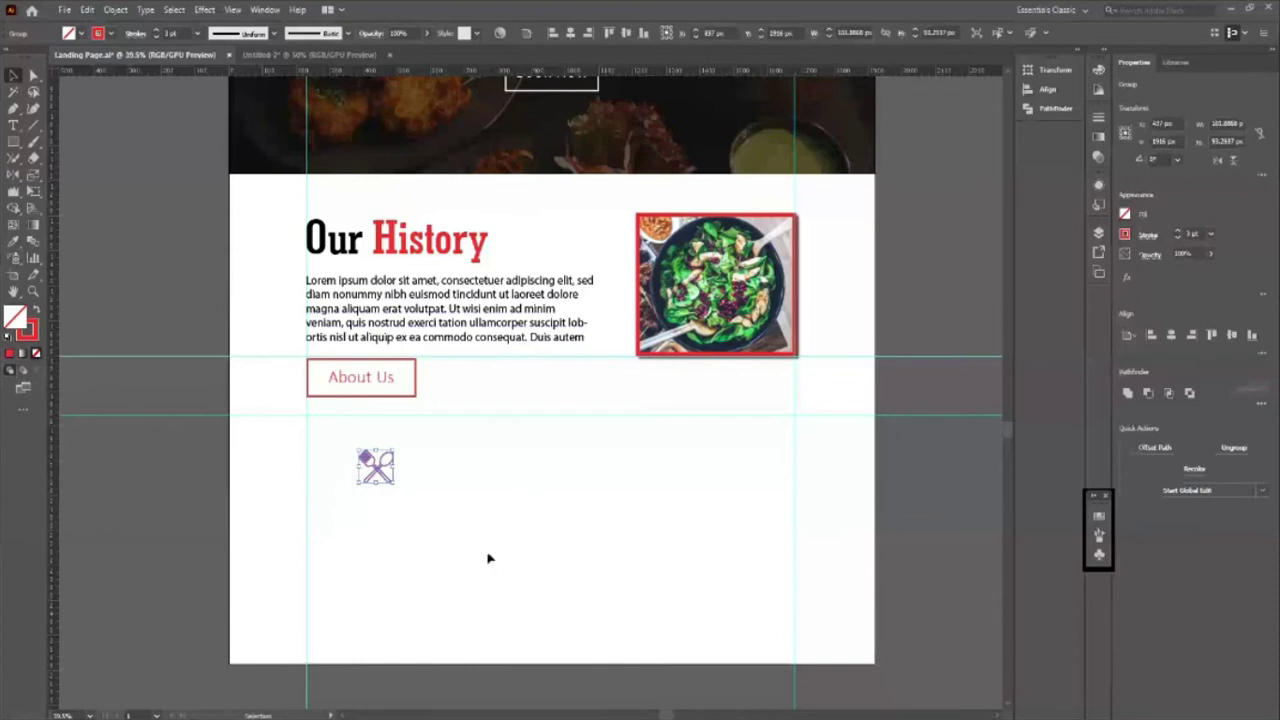
{"action": "key", "text": "a"}
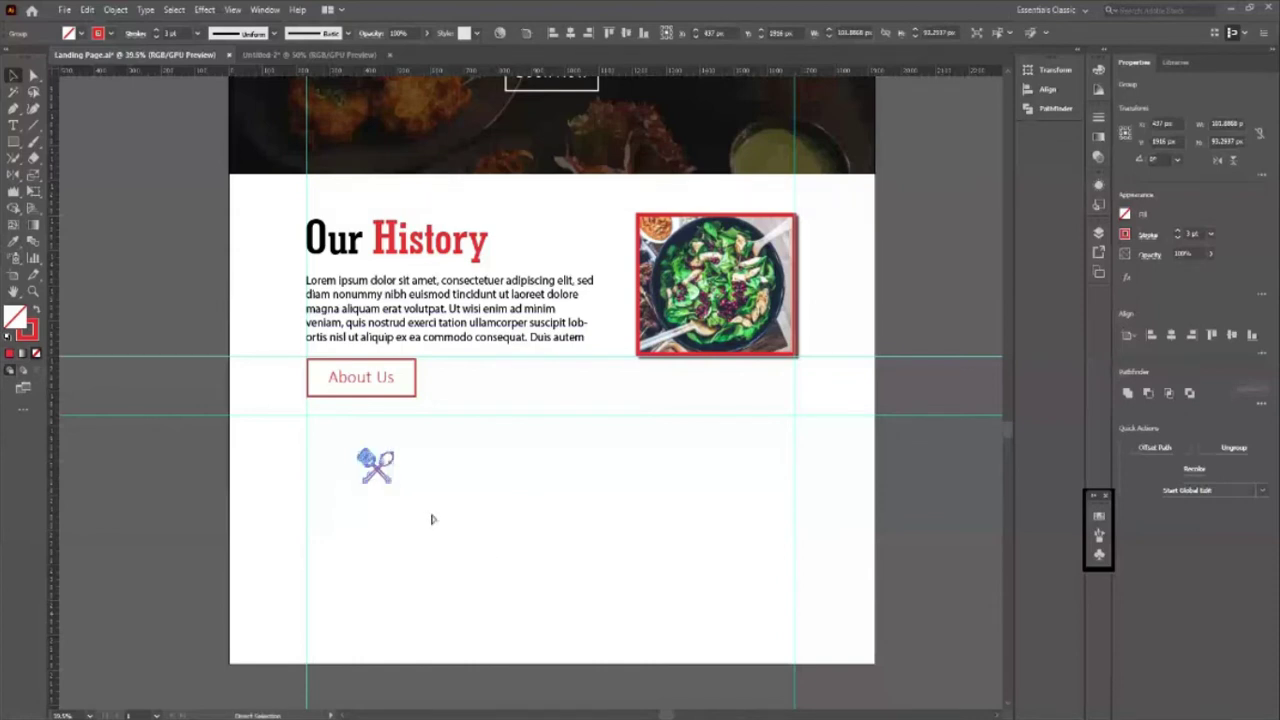
Step: Make two copies of the utensils icon, each offset further right
{"action": "key", "text": "ctrl+c"}
{"action": "key", "text": "ctrl+f"}
{"action": "key", "text": "shift+Right"}
{"action": "key", "text": "shift+Right"}
{"action": "key", "text": "shift+Right"}
{"action": "key", "text": "shift+Right"}
{"action": "key", "text": "shift+Right"}
{"action": "key", "text": "shift+Right"}
{"action": "key", "text": "shift+Right"}
{"action": "key", "text": "shift+Right"}
{"action": "key", "text": "shift+Right"}
{"action": "key", "text": "shift+Right"}
{"action": "key", "text": "shift+Right"}
{"action": "key", "text": "shift+Right"}
{"action": "key", "text": "a"}
{"action": "key", "text": "ctrl+c"}
{"action": "key", "text": "ctrl+f"}
{"action": "key", "text": "shift+Right"}
{"action": "key", "text": "shift+Right"}
{"action": "key", "text": "shift+Right"}
{"action": "key", "text": "shift+Right"}
{"action": "key", "text": "shift+Right"}
{"action": "key", "text": "shift+Right"}
{"action": "key", "text": "shift+Right"}
{"action": "key", "text": "shift+Right"}
{"action": "key", "text": "shift+Right"}
{"action": "key", "text": "shift+Right"}
{"action": "key", "text": "shift+Right"}
{"action": "key", "text": "shift+Right"}
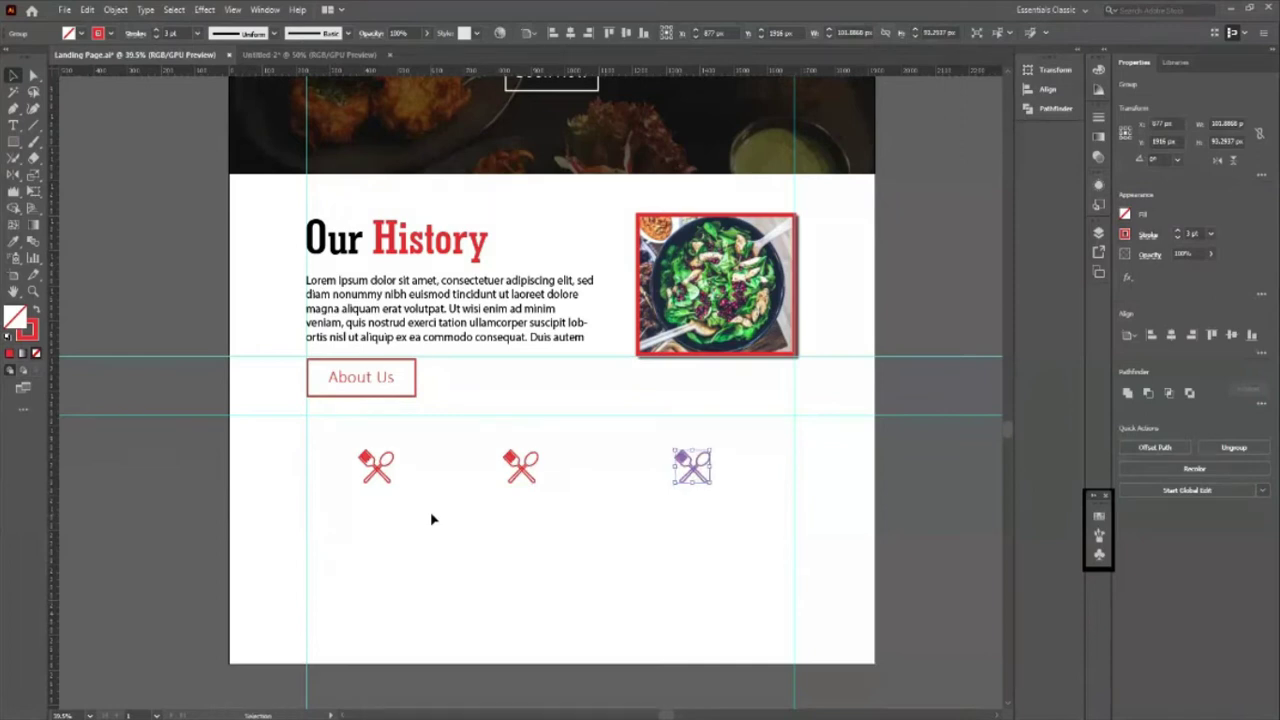
Step: Select all three utensils icons and distribute them evenly horizontally
{"action": "left_click", "coordinate": [388, 470]}
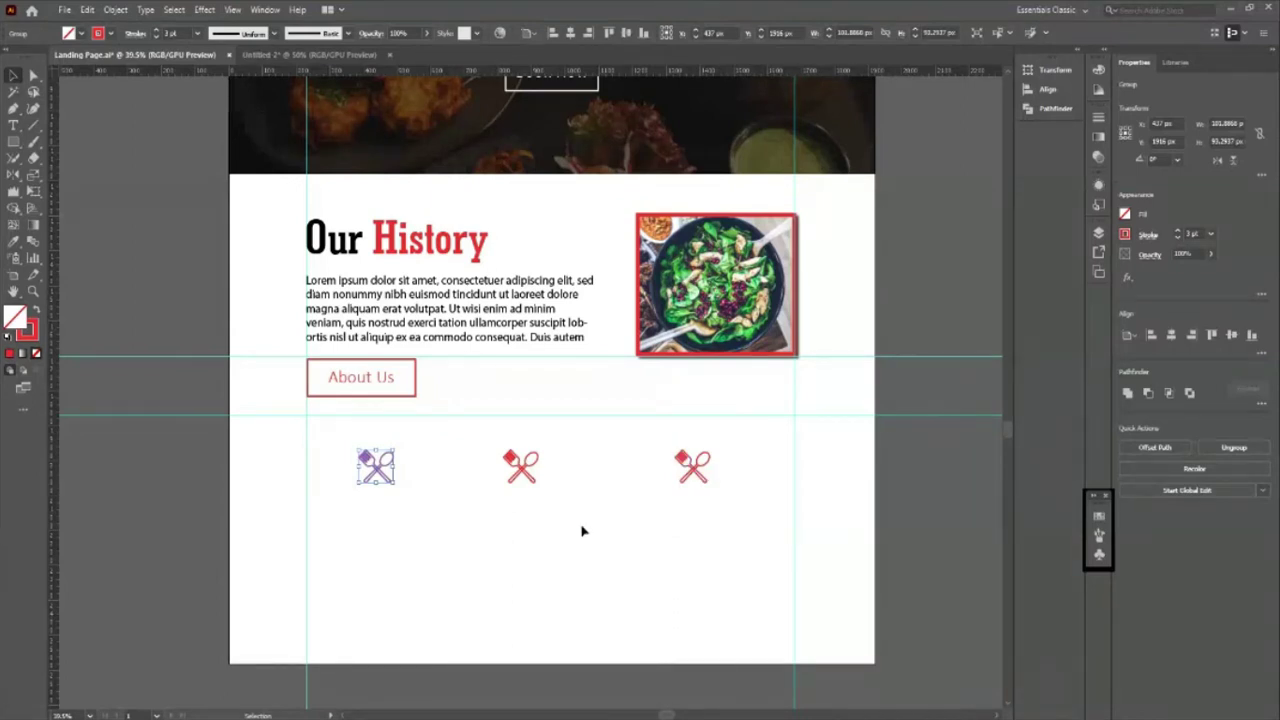
{"action": "left_click", "coordinate": [338, 457]}
{"action": "left_click_drag", "start_coordinate": [343, 447], "coordinate": [748, 508]}
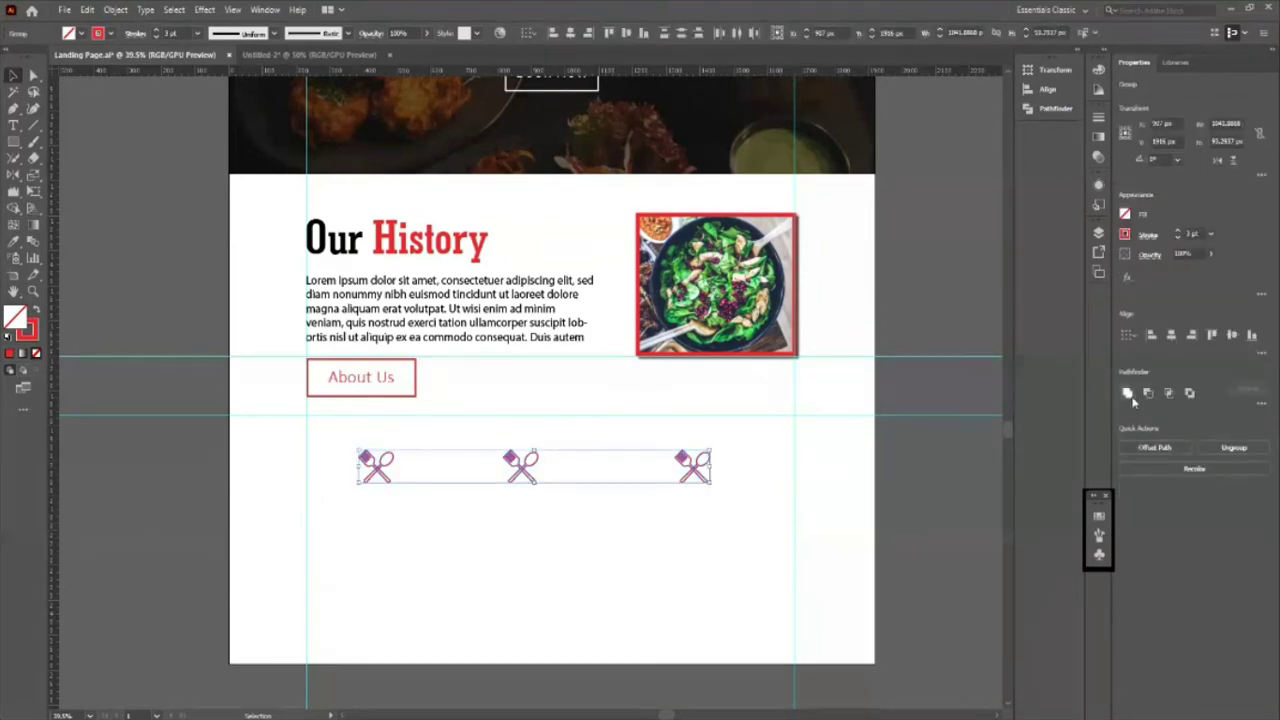
{"action": "left_click", "coordinate": [1261, 356]}
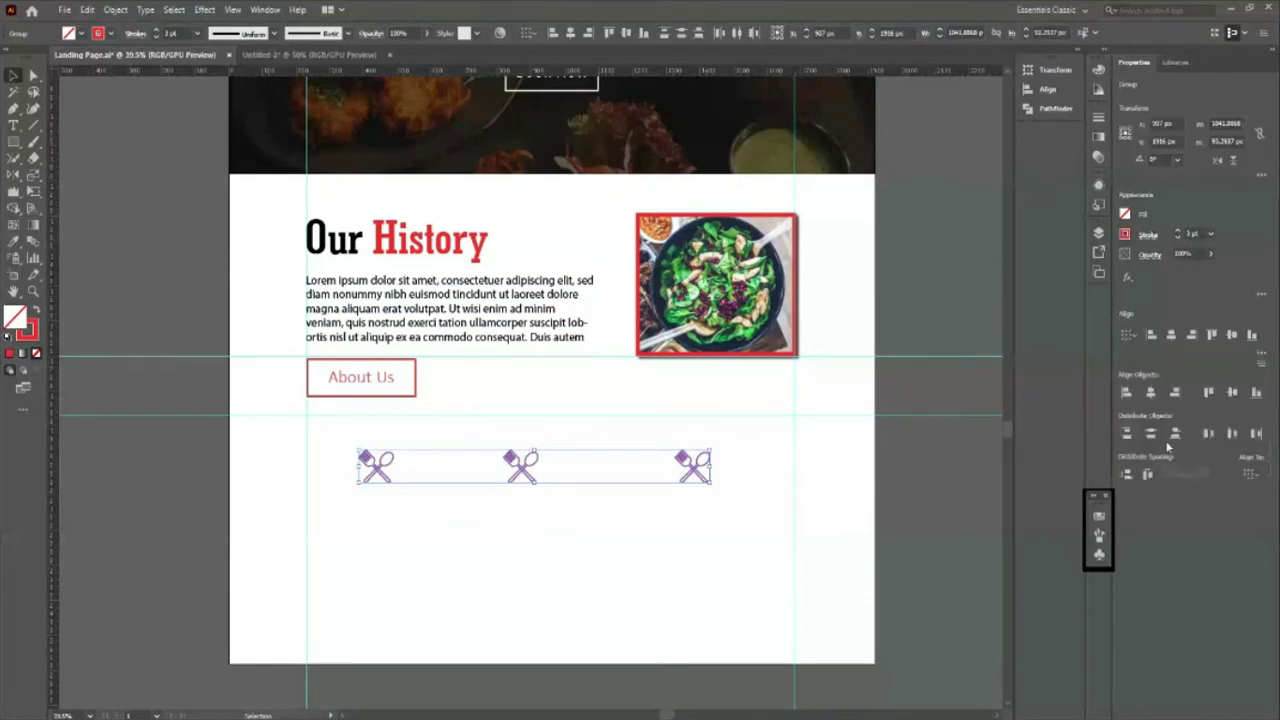
{"action": "left_click", "coordinate": [1236, 433]}
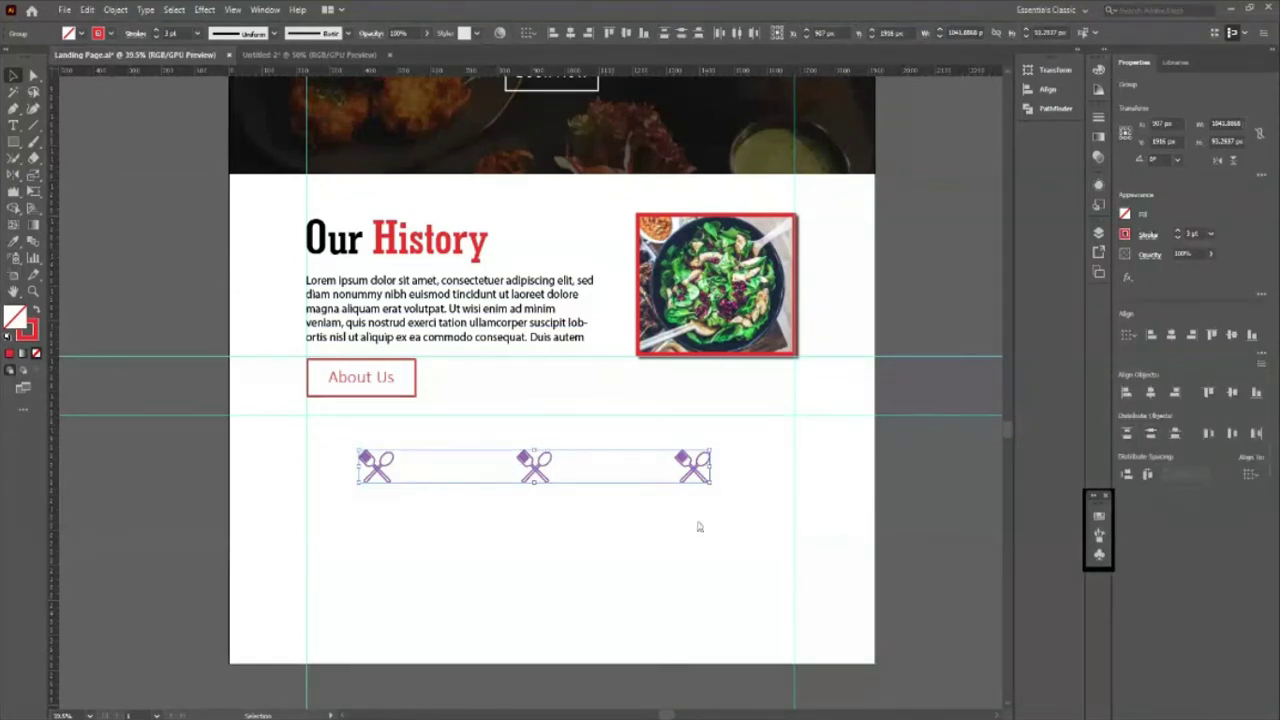
{"action": "left_click", "coordinate": [387, 528]}
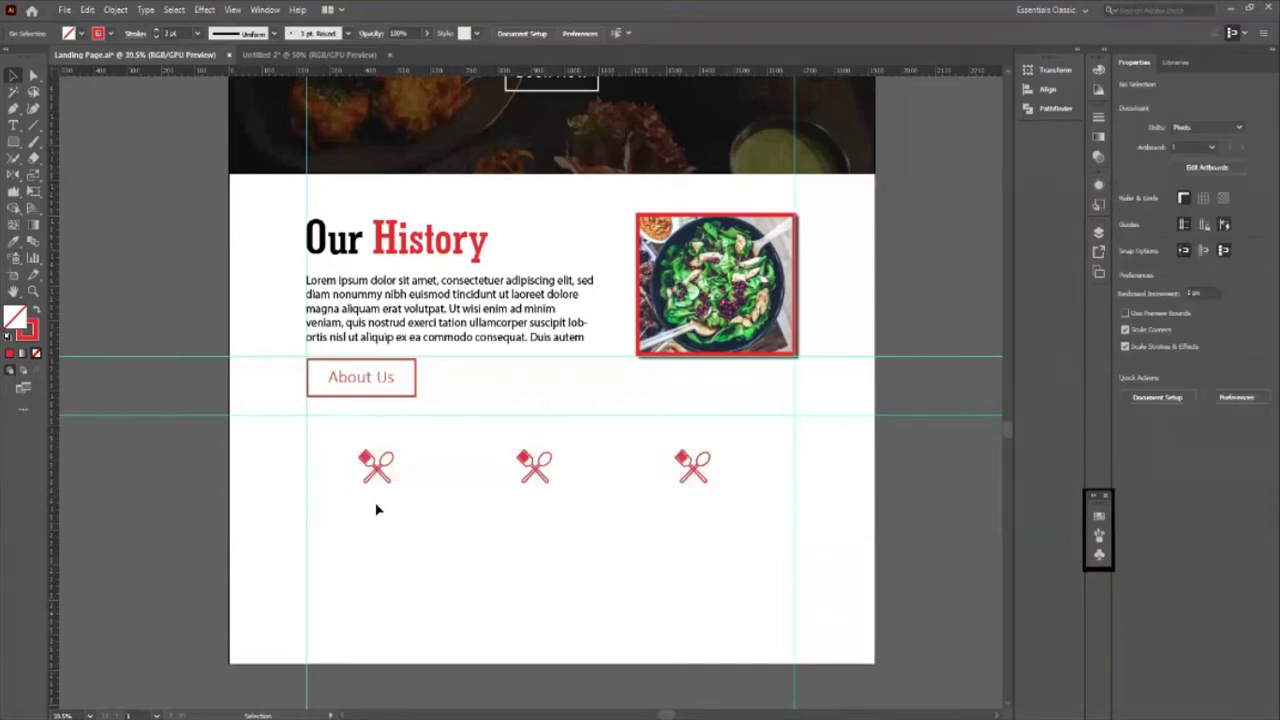
Step: Add a Lorem ipsum placeholder text area below the first icon at 11 pt
{"action": "left_click", "coordinate": [13, 125]}
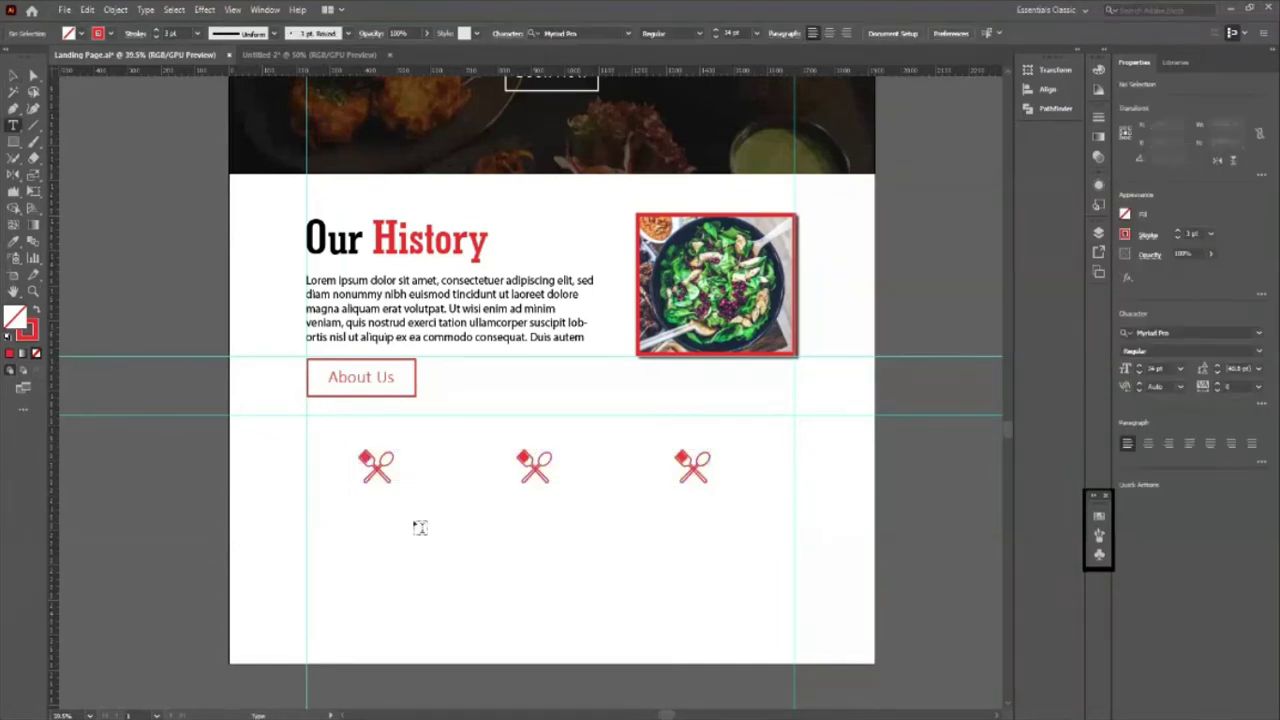
{"action": "mouse_move", "coordinate": [321, 511]}
{"action": "left_mouse_down"}
{"action": "mouse_move", "coordinate": [453, 556]}
{"action": "mouse_move", "coordinate": [470, 556]}
{"action": "mouse_move", "coordinate": [464, 547]}
{"action": "left_mouse_up"}
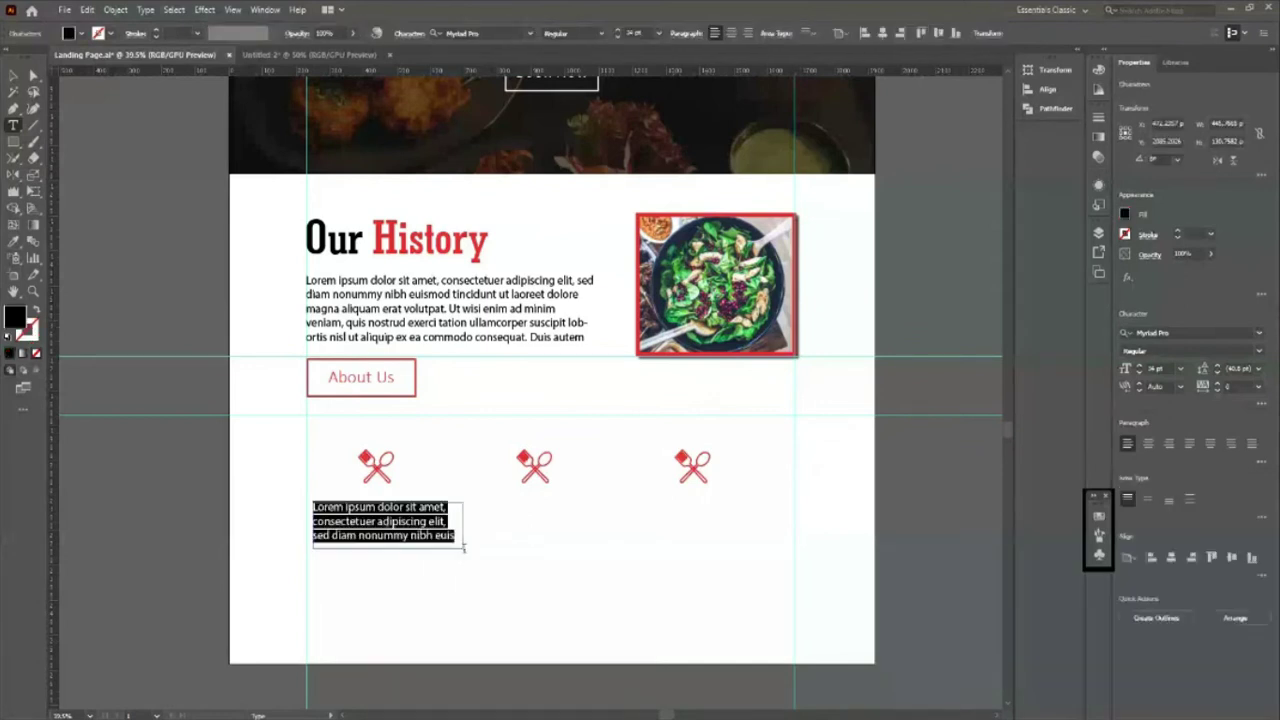
{"action": "left_click", "coordinate": [13, 75]}
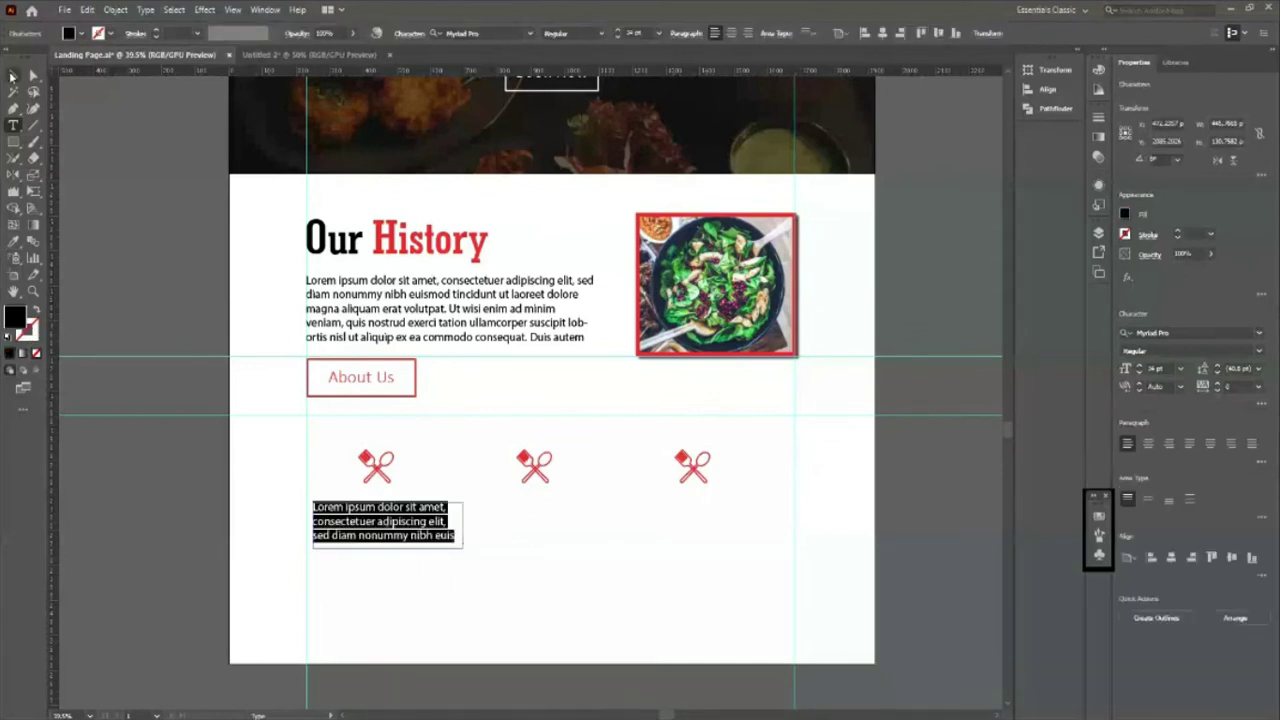
{"action": "left_click", "coordinate": [619, 38]}
{"action": "left_click", "coordinate": [619, 38]}
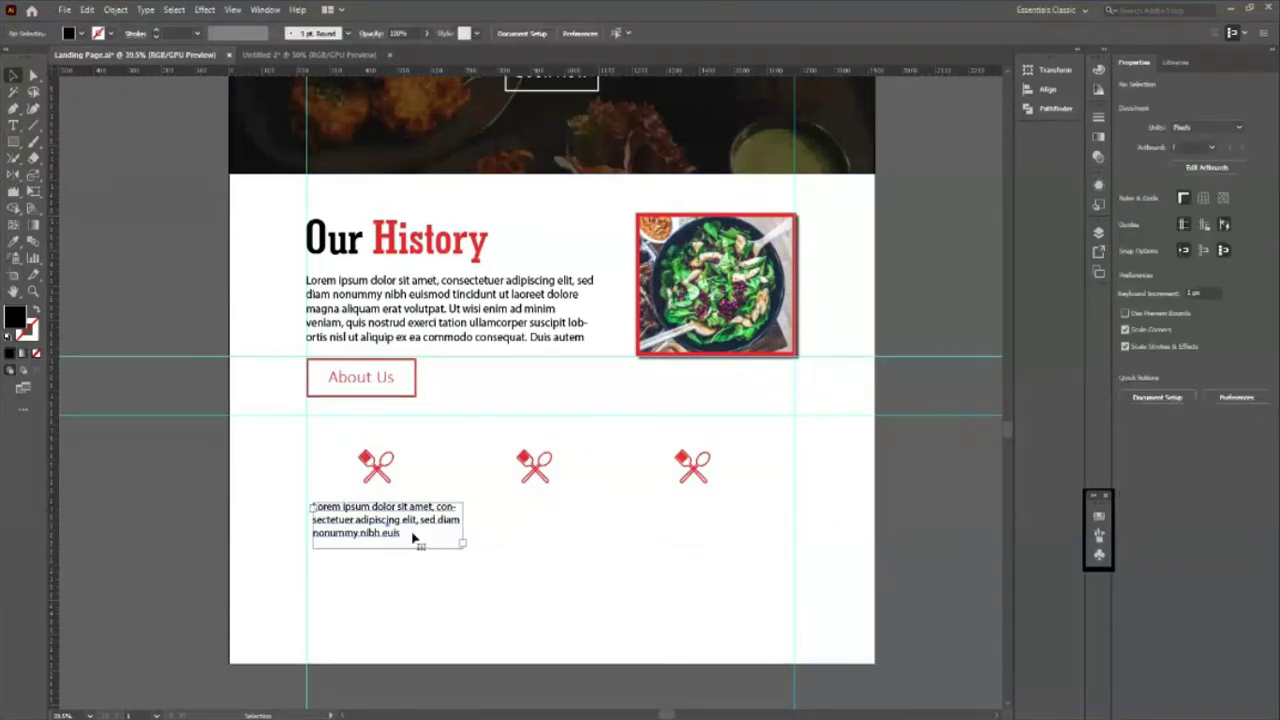
Step: Horizontally centre the placeholder text under the first utensils icon
{"action": "left_click", "coordinate": [374, 472], "text": "shift"}
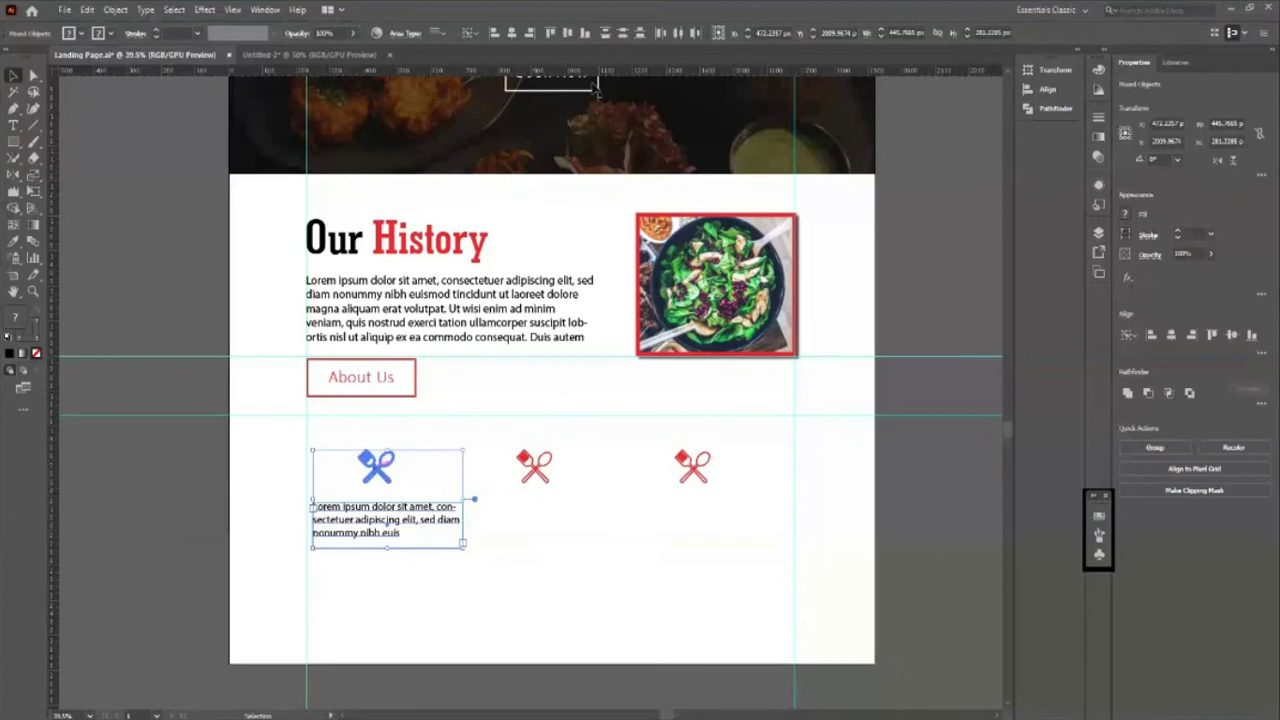
{"action": "left_click", "coordinate": [510, 35]}
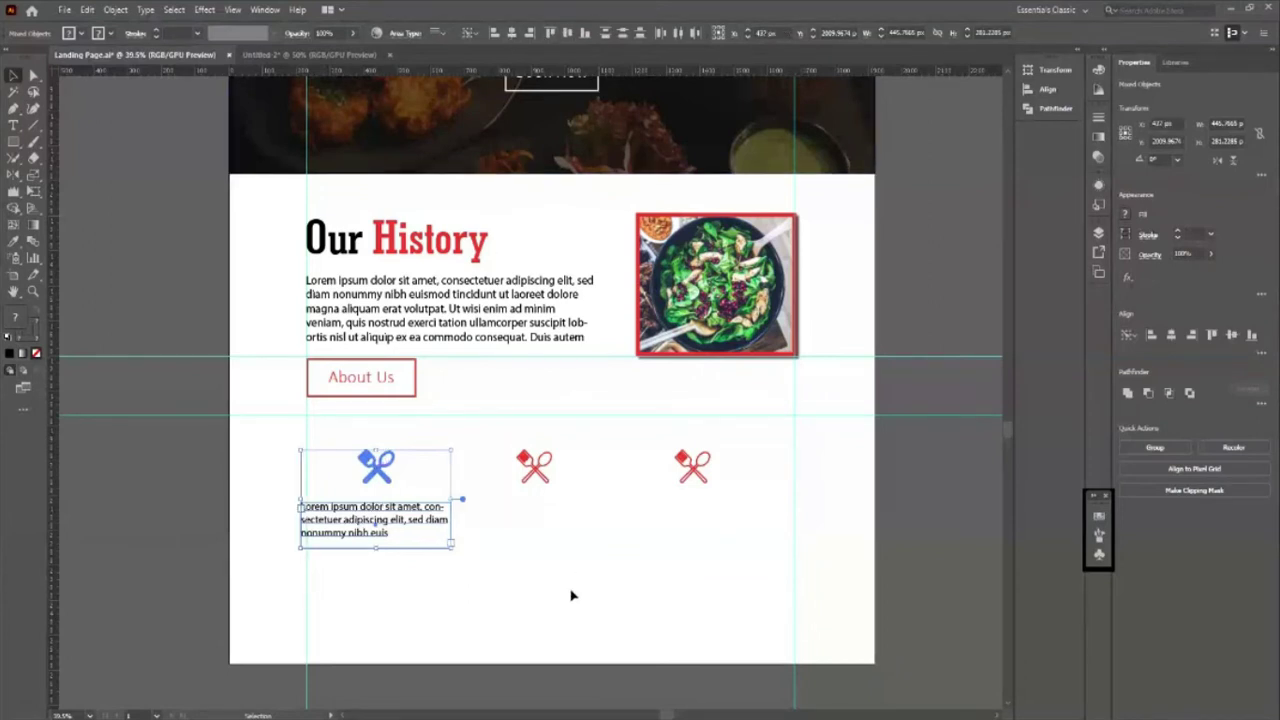
{"action": "left_click", "coordinate": [571, 596]}
{"action": "left_click", "coordinate": [388, 540]}
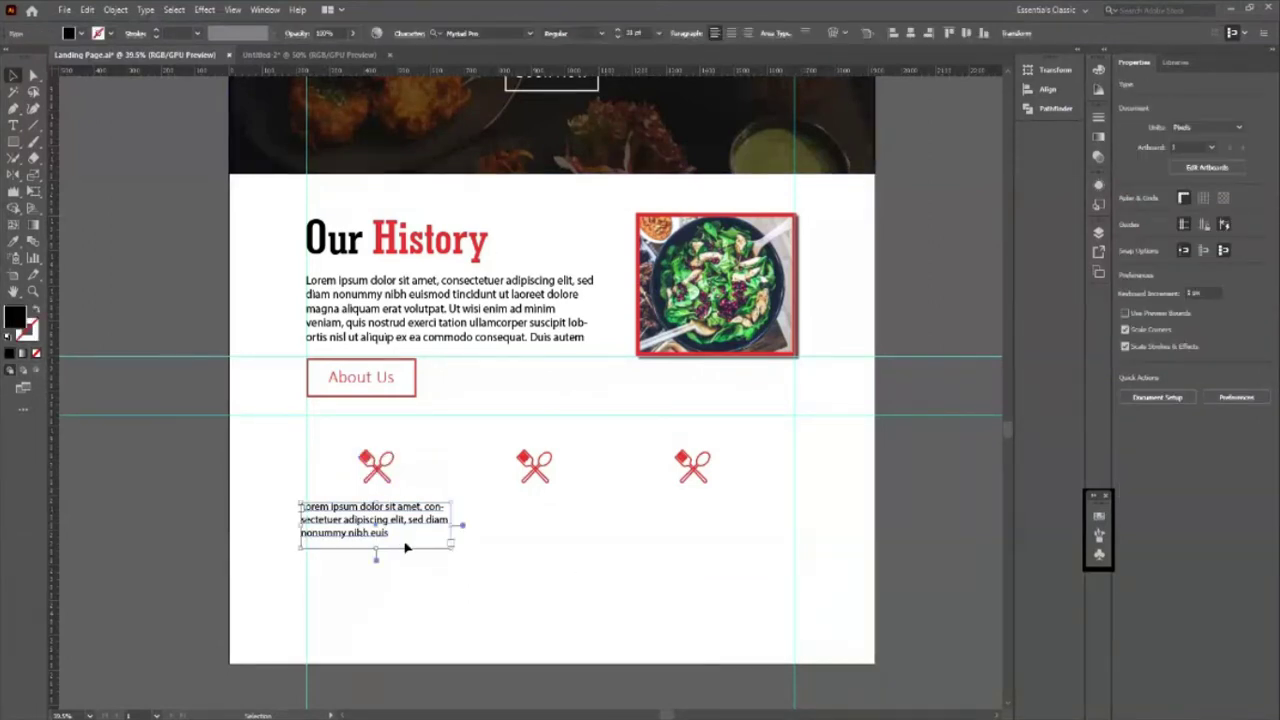
Step: Centre the icon over its text and delete the two right-hand utensils icons
{"action": "key", "text": "Right"}
{"action": "key", "text": "Right"}
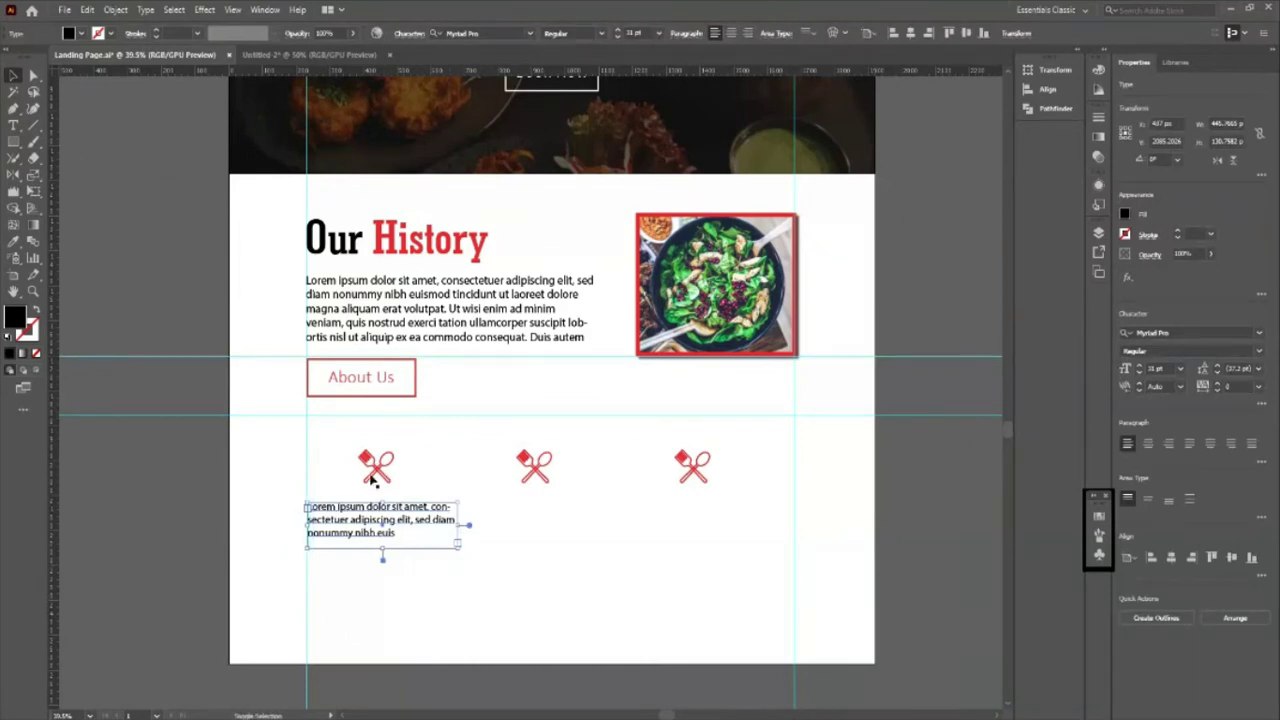
{"action": "left_click", "coordinate": [372, 478], "text": "shift"}
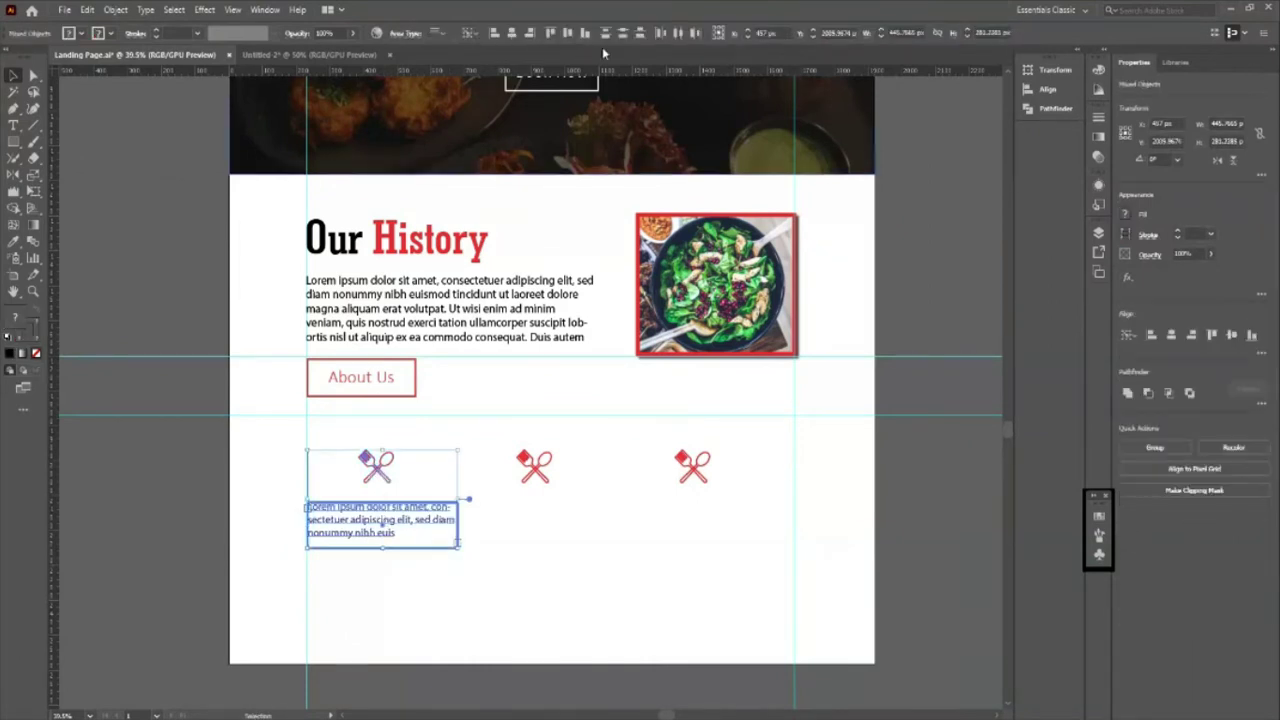
{"action": "left_click", "coordinate": [511, 33]}
{"action": "left_click", "coordinate": [531, 623]}
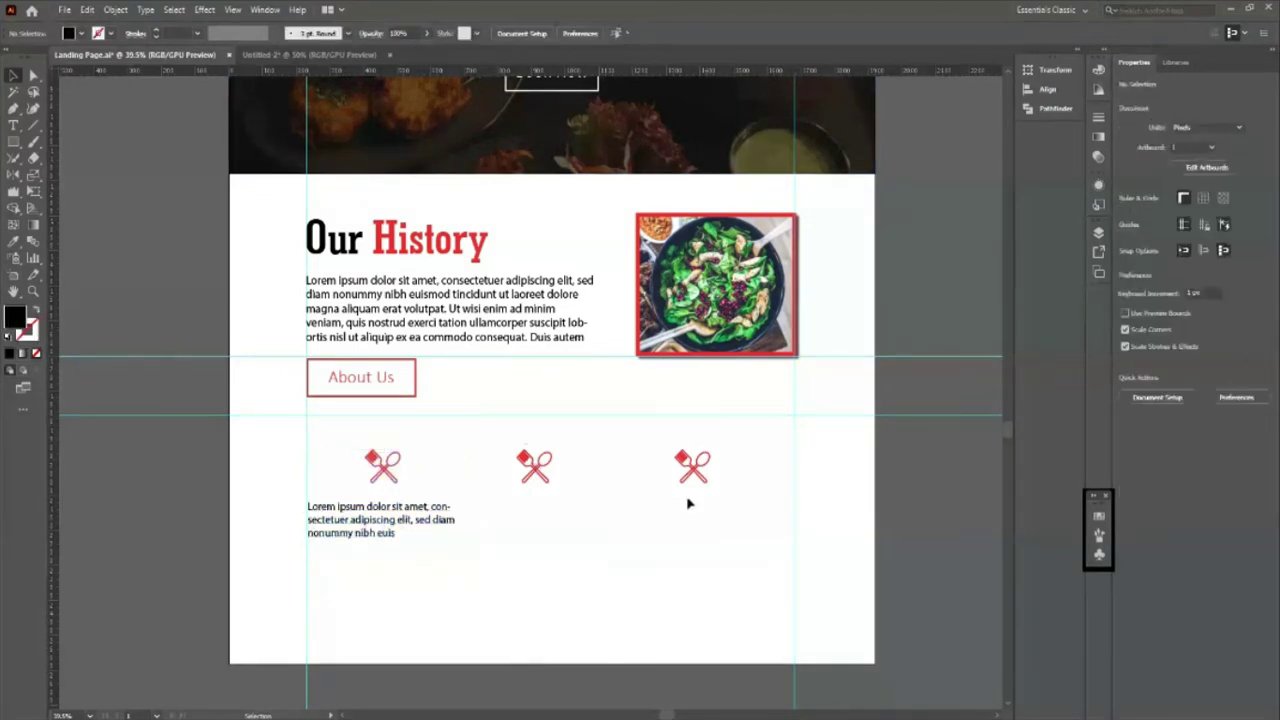
{"action": "left_click_drag", "start_coordinate": [508, 451], "coordinate": [709, 509]}
{"action": "key", "text": "Delete"}
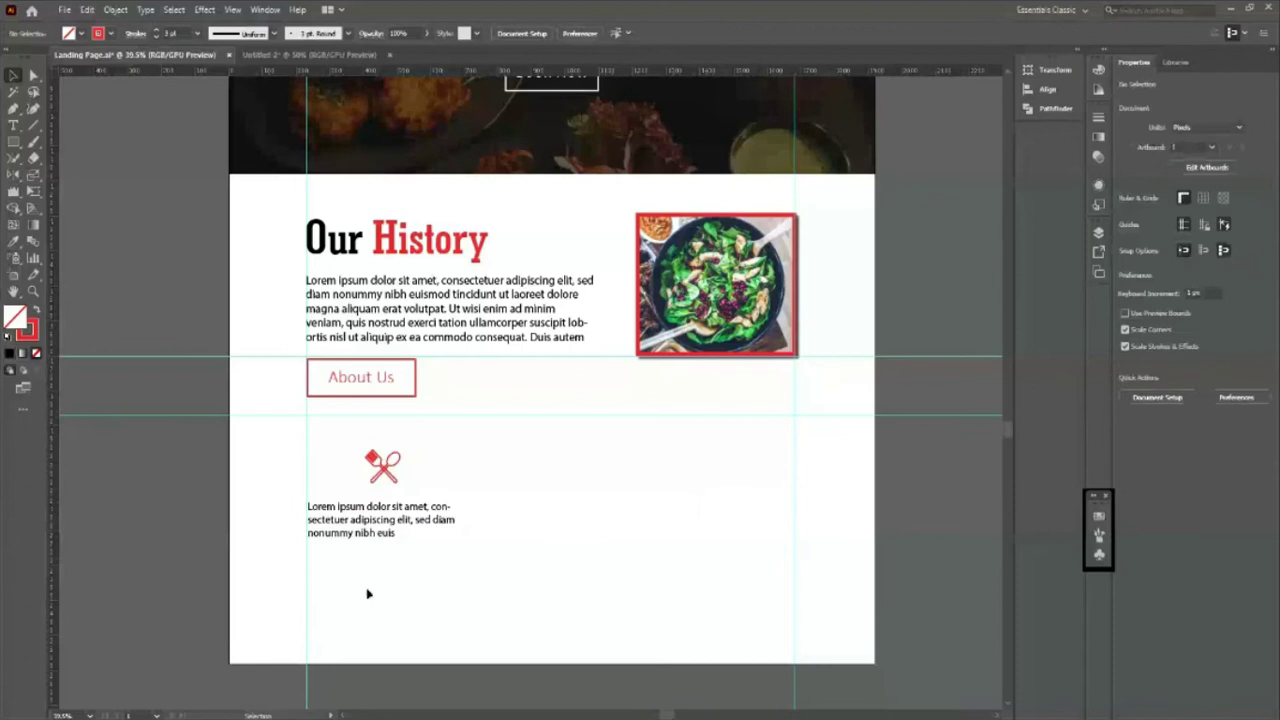
Step: Move the placeholder text box up slightly, closer to the icon
{"action": "left_click_drag", "start_coordinate": [373, 463], "coordinate": [521, 590]}
{"action": "left_click", "coordinate": [521, 590]}
{"action": "left_click", "coordinate": [434, 531]}
{"action": "left_click_drag", "start_coordinate": [434, 540], "coordinate": [432, 533]}
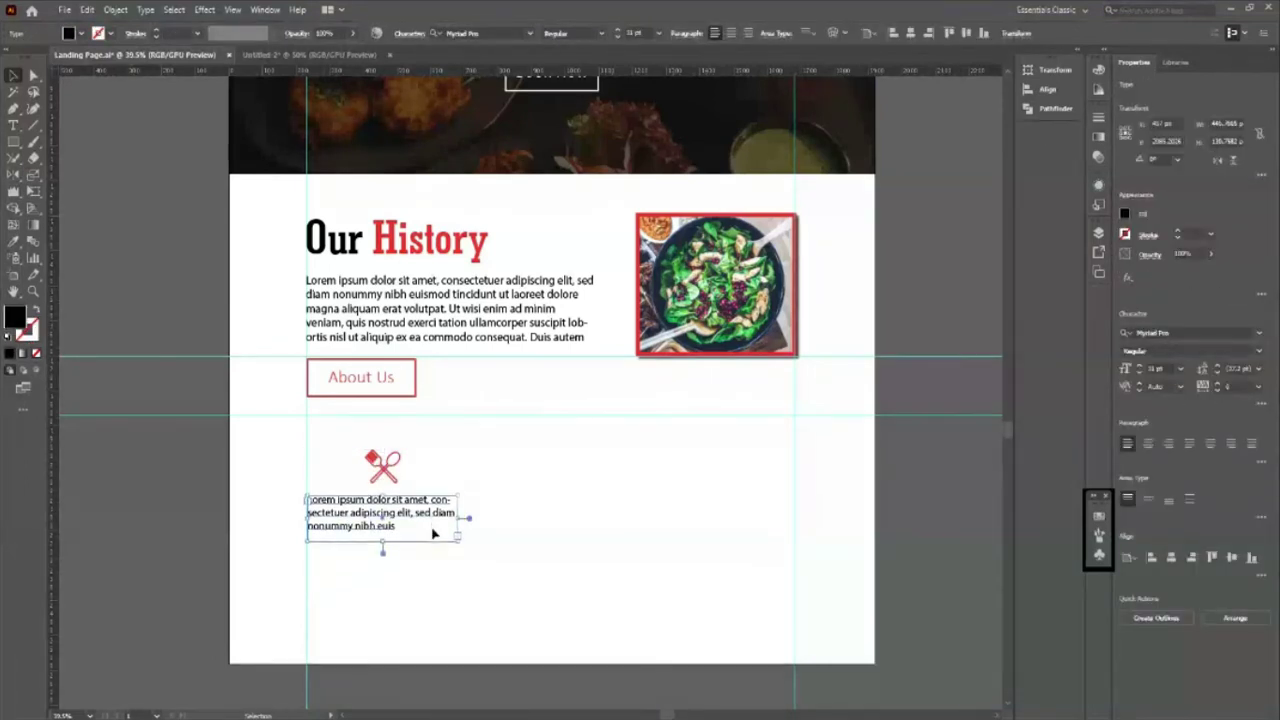
{"action": "left_click", "coordinate": [428, 563]}
Step: Select the icon and its text together and nudge them upward
{"action": "left_click_drag", "start_coordinate": [369, 470], "coordinate": [477, 608]}
{"action": "left_click", "coordinate": [477, 608]}
{"action": "left_click", "coordinate": [411, 530]}
{"action": "double_click", "coordinate": [408, 518]}
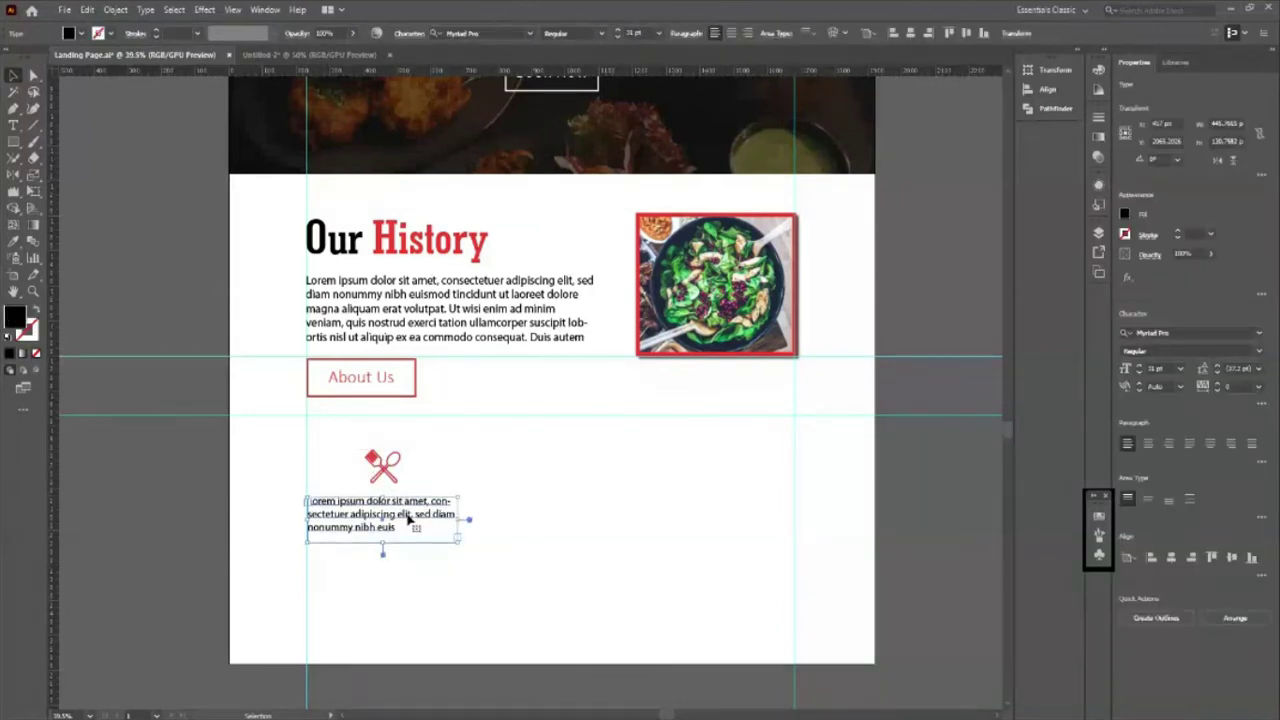
{"action": "left_click", "coordinate": [449, 566]}
{"action": "left_click_drag", "start_coordinate": [470, 560], "coordinate": [364, 451]}
{"action": "key", "text": "Up"}
{"action": "key", "text": "Up"}
{"action": "key", "text": "Up"}
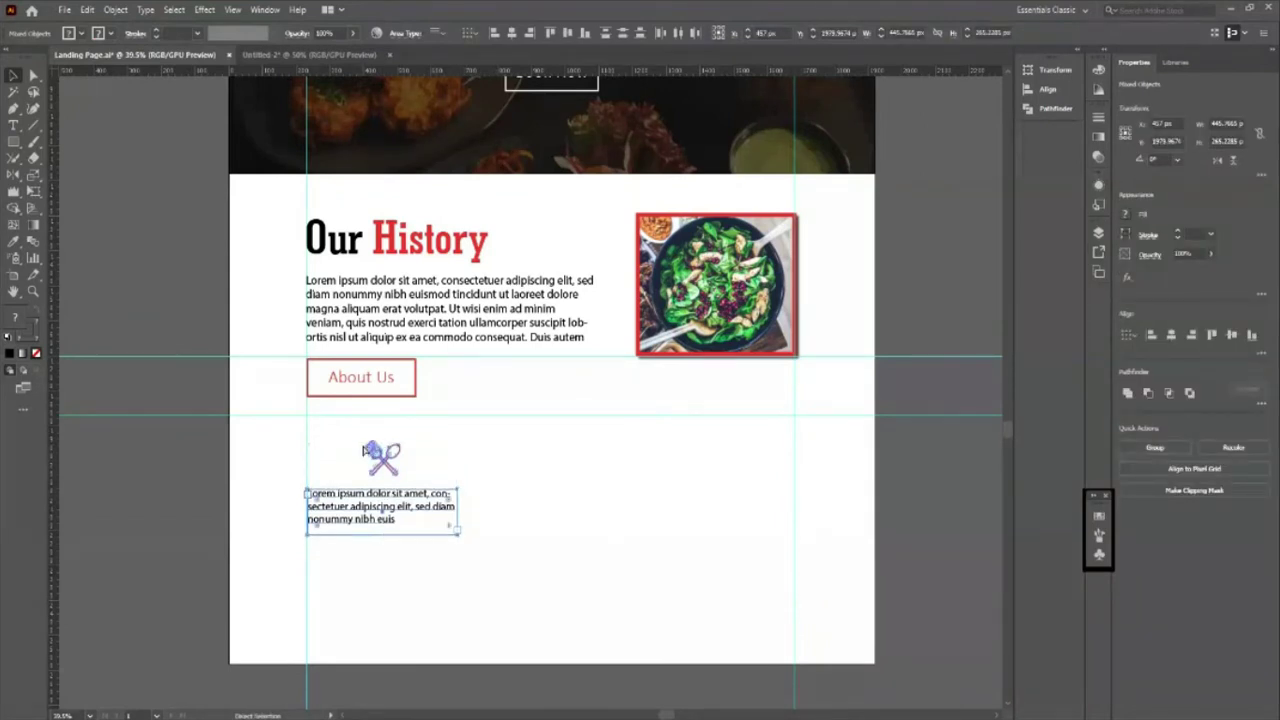
Step: Group the icon with its text and make two copies offset to the right
{"action": "key", "text": "ctrl+g"}
{"action": "key", "text": "alt+Right"}
{"action": "key", "text": "alt+Right"}
{"action": "key", "text": "alt+Right"}
{"action": "key", "text": "alt+Right"}
{"action": "key", "text": "alt+Right"}
{"action": "key", "text": "alt+Right"}
{"action": "key", "text": "alt+Right"}
{"action": "key", "text": "alt+Right"}
{"action": "key", "text": "Right"}
{"action": "key", "text": "Right"}
{"action": "key", "text": "Right"}
{"action": "key", "text": "Right"}
{"action": "key", "text": "Right"}
{"action": "key", "text": "Right"}
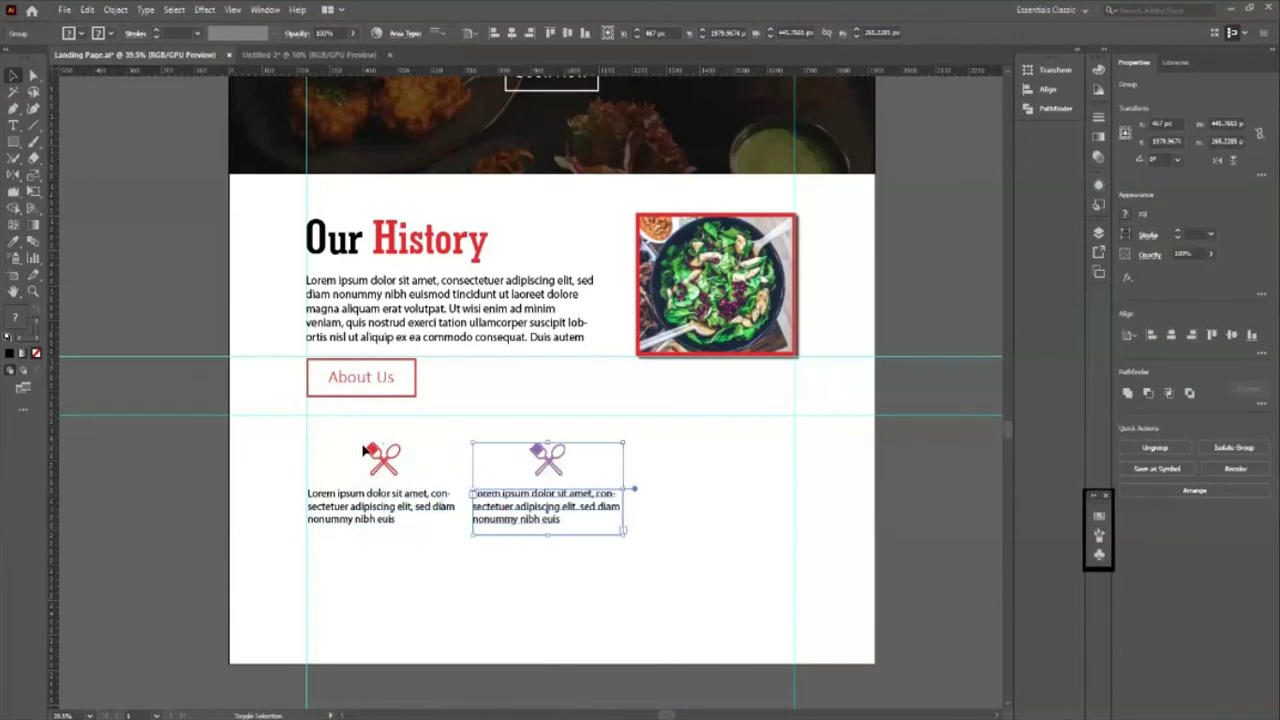
{"action": "key", "text": "Right"}
{"action": "key", "text": "Right"}
{"action": "key", "text": "Right"}
{"action": "key", "text": "alt+Right"}
{"action": "key", "text": "Right"}
{"action": "key", "text": "Right"}
{"action": "key", "text": "Right"}
{"action": "key", "text": "Right"}
{"action": "key", "text": "Right"}
{"action": "key", "text": "Right"}
{"action": "key", "text": "Right"}
{"action": "key", "text": "Right"}
{"action": "key", "text": "Right"}
{"action": "key", "text": "Right"}
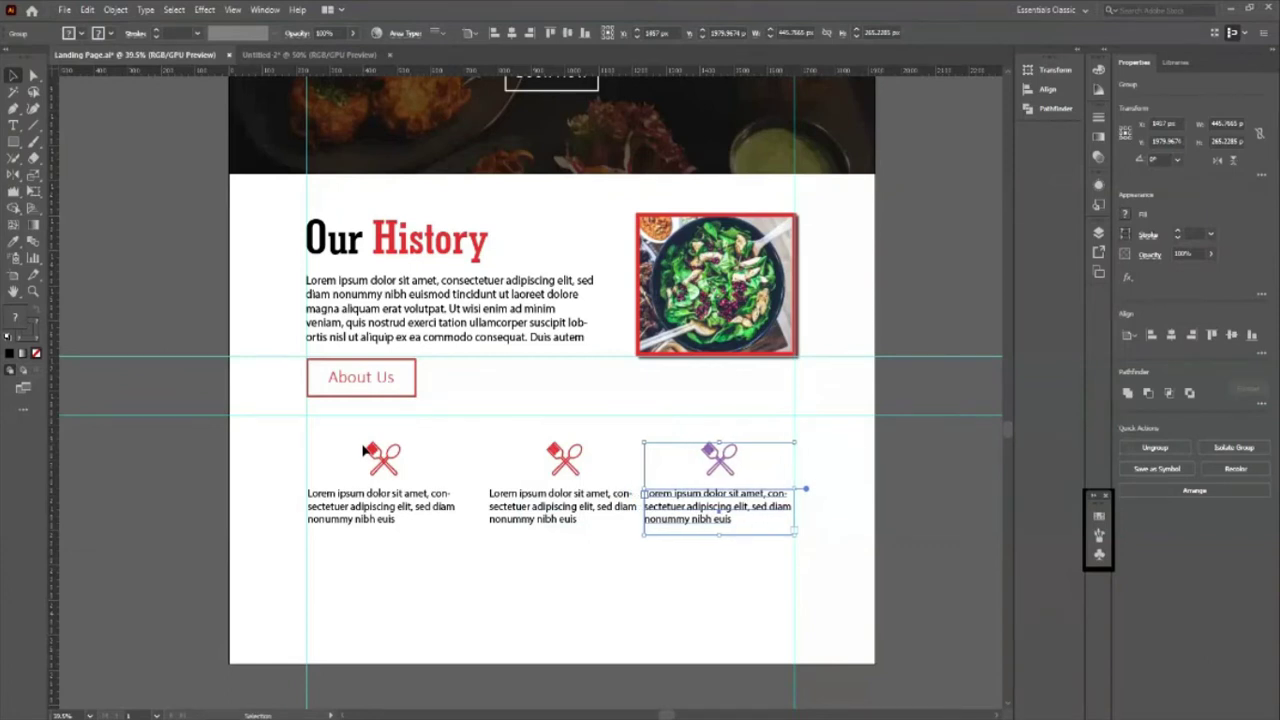
{"action": "key", "text": "ctrl+z"}
{"action": "key", "text": "ctrl+shift+z"}
Step: Select all three icon-and-text groups and distribute them evenly horizontally
{"action": "left_click", "coordinate": [573, 513], "text": "shift"}
{"action": "left_click", "coordinate": [386, 514], "text": "shift"}
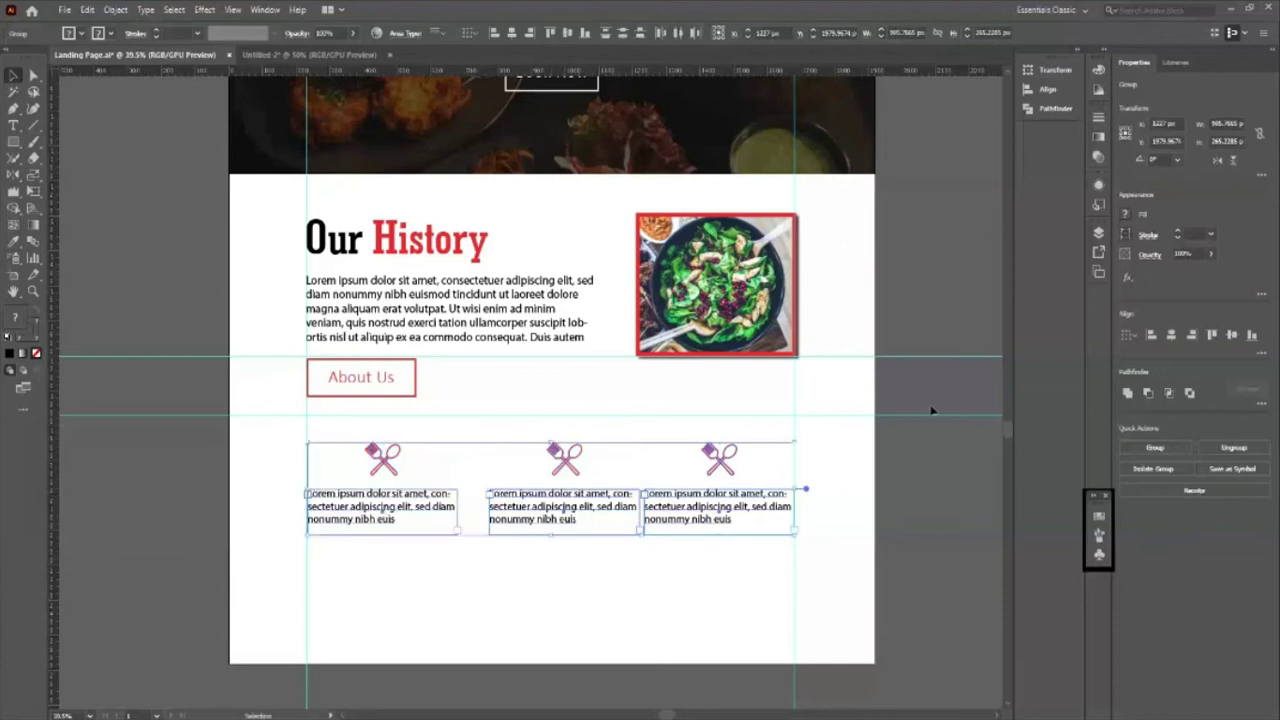
{"action": "left_click", "coordinate": [1260, 357]}
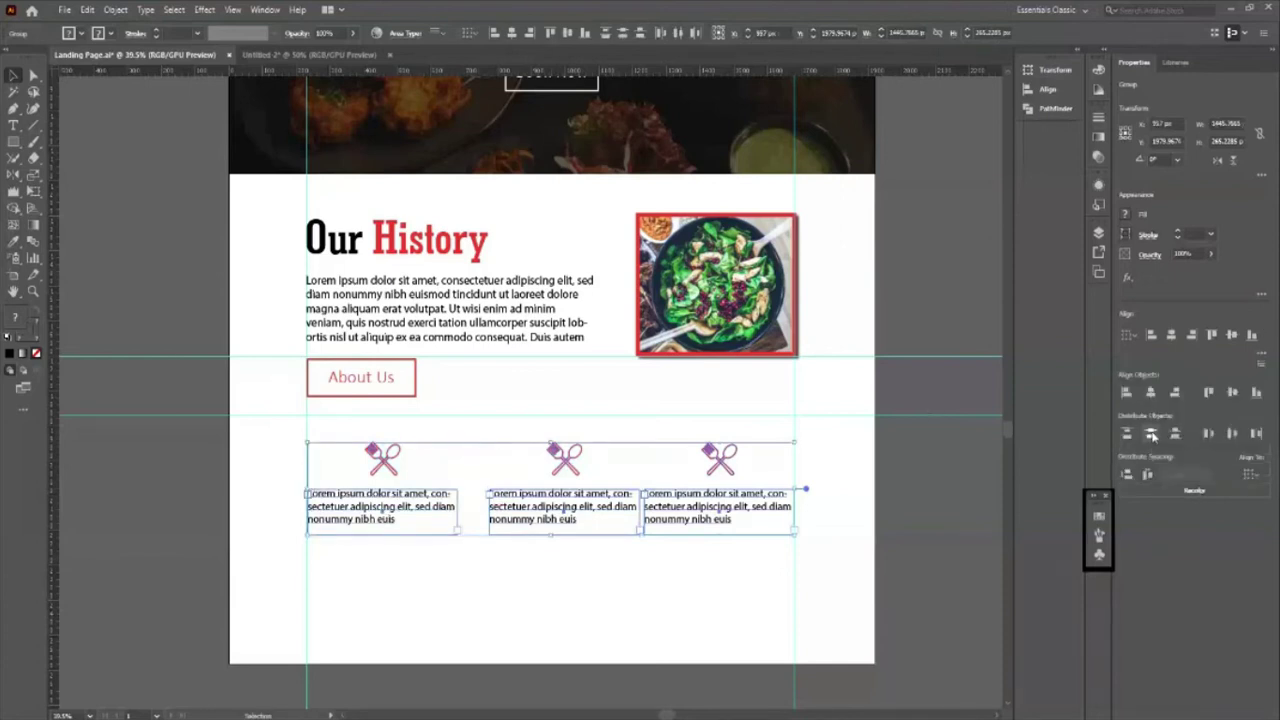
{"action": "left_click", "coordinate": [1232, 434]}
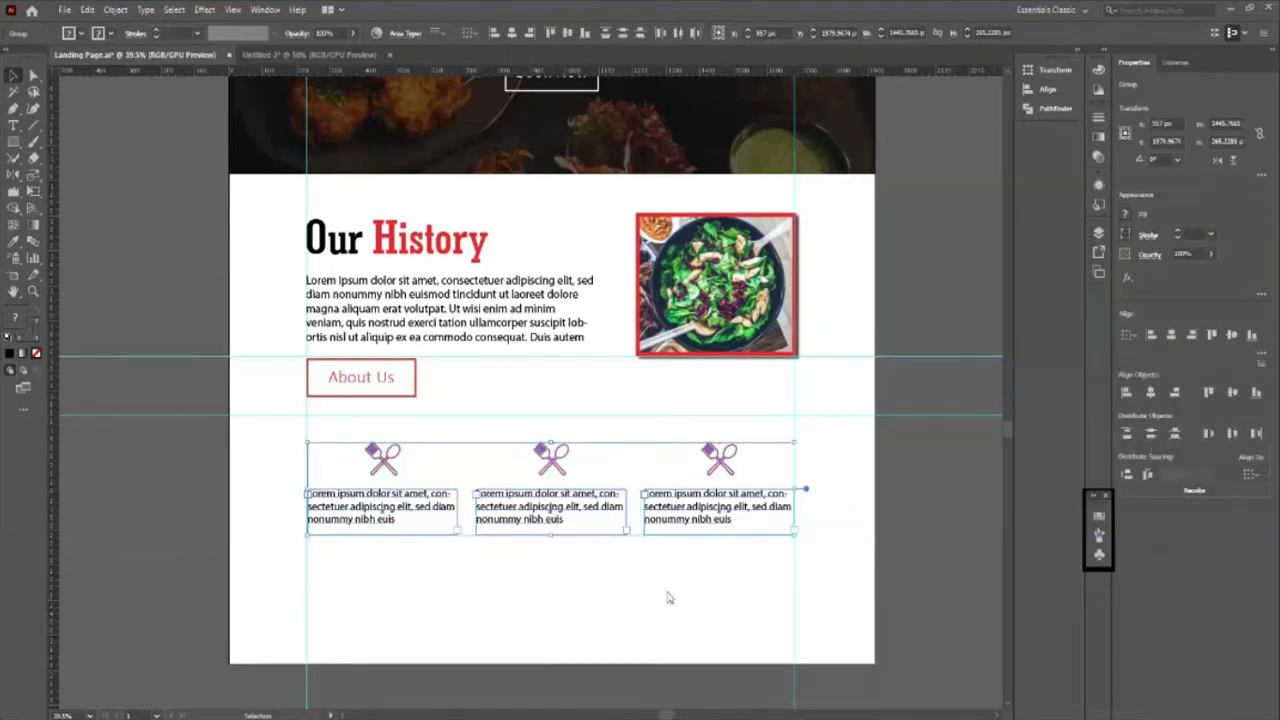
{"action": "scroll", "coordinate": [571, 577], "scroll_direction": "down", "scroll_amount": 1}
{"action": "left_click", "coordinate": [575, 577]}
{"action": "scroll", "coordinate": [594, 583], "scroll_direction": "down", "scroll_amount": 1}
{"action": "scroll", "coordinate": [577, 638], "scroll_direction": "up", "scroll_amount": 1}
{"action": "scroll", "coordinate": [571, 623], "scroll_direction": "down", "scroll_amount": 1}
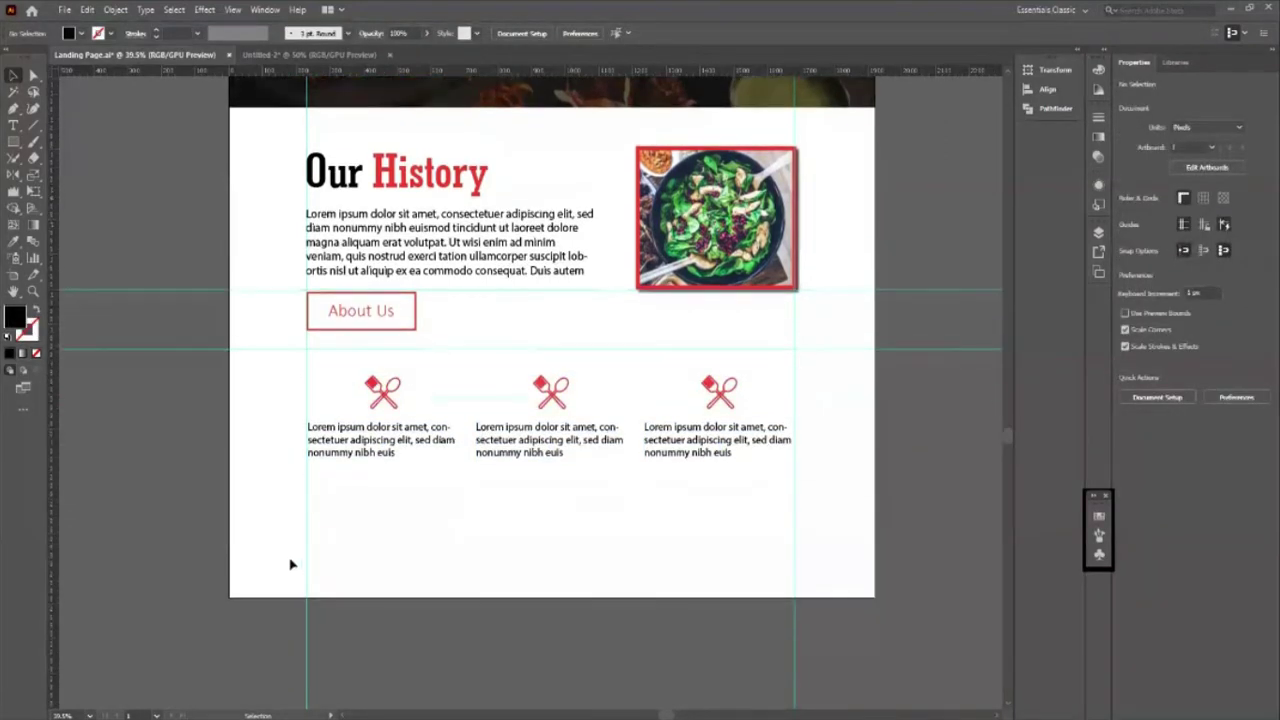
{"action": "left_click_drag", "start_coordinate": [289, 570], "coordinate": [908, 585]}
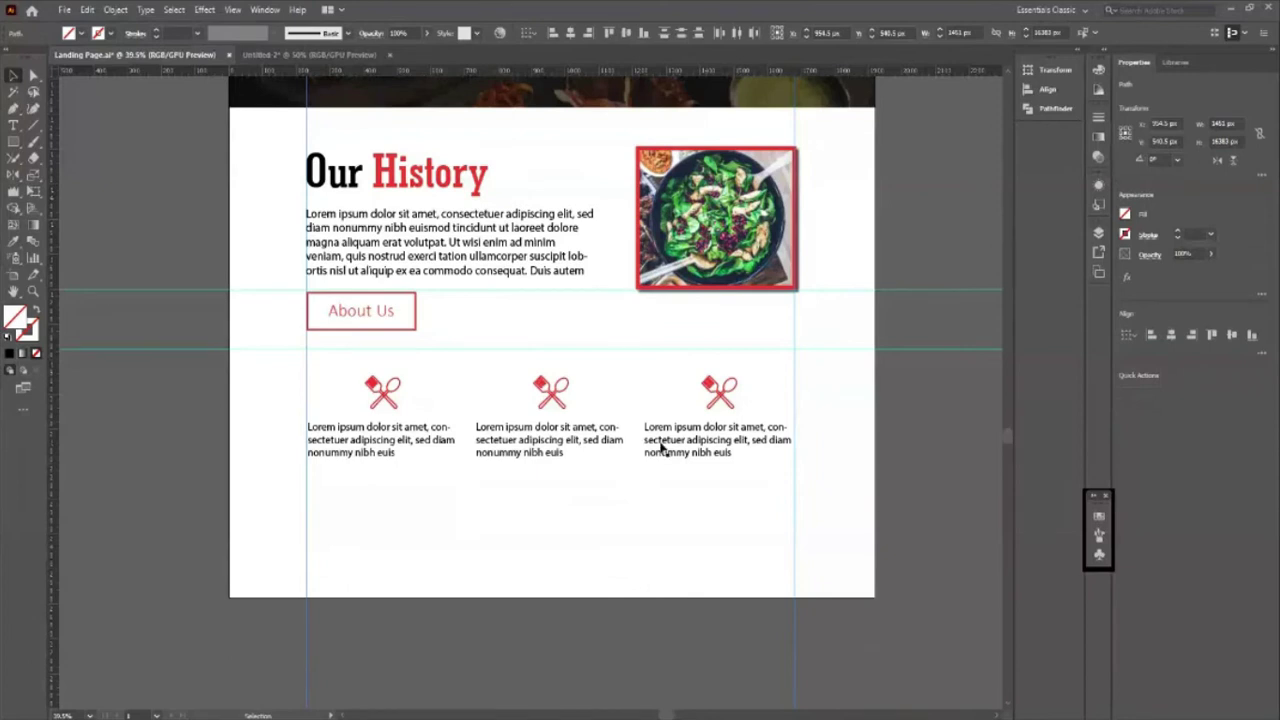
{"action": "left_click_drag", "start_coordinate": [169, 289], "coordinate": [141, 457]}
{"action": "left_click", "coordinate": [146, 486]}
{"action": "scroll", "coordinate": [446, 560], "scroll_direction": "down", "scroll_amount": 2}
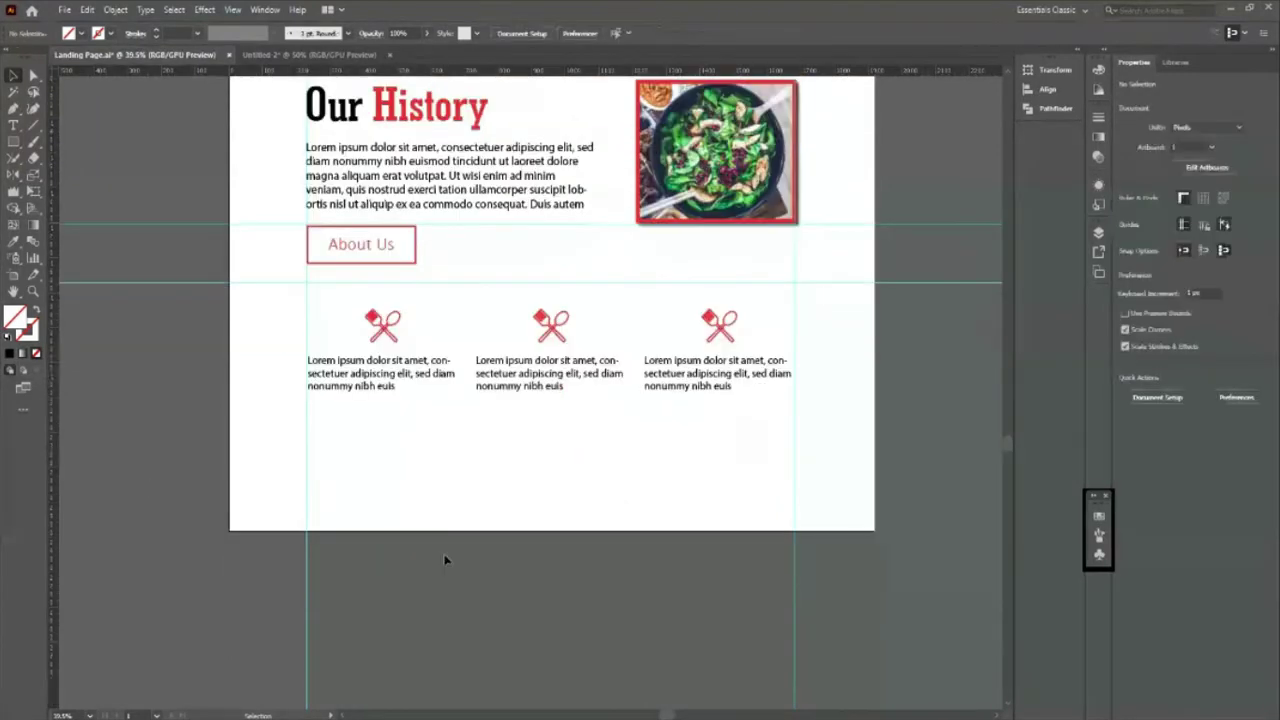
{"action": "scroll", "coordinate": [509, 503], "scroll_direction": "up", "scroll_amount": 2}
{"action": "scroll", "coordinate": [520, 580], "scroll_direction": "up", "scroll_amount": 1}
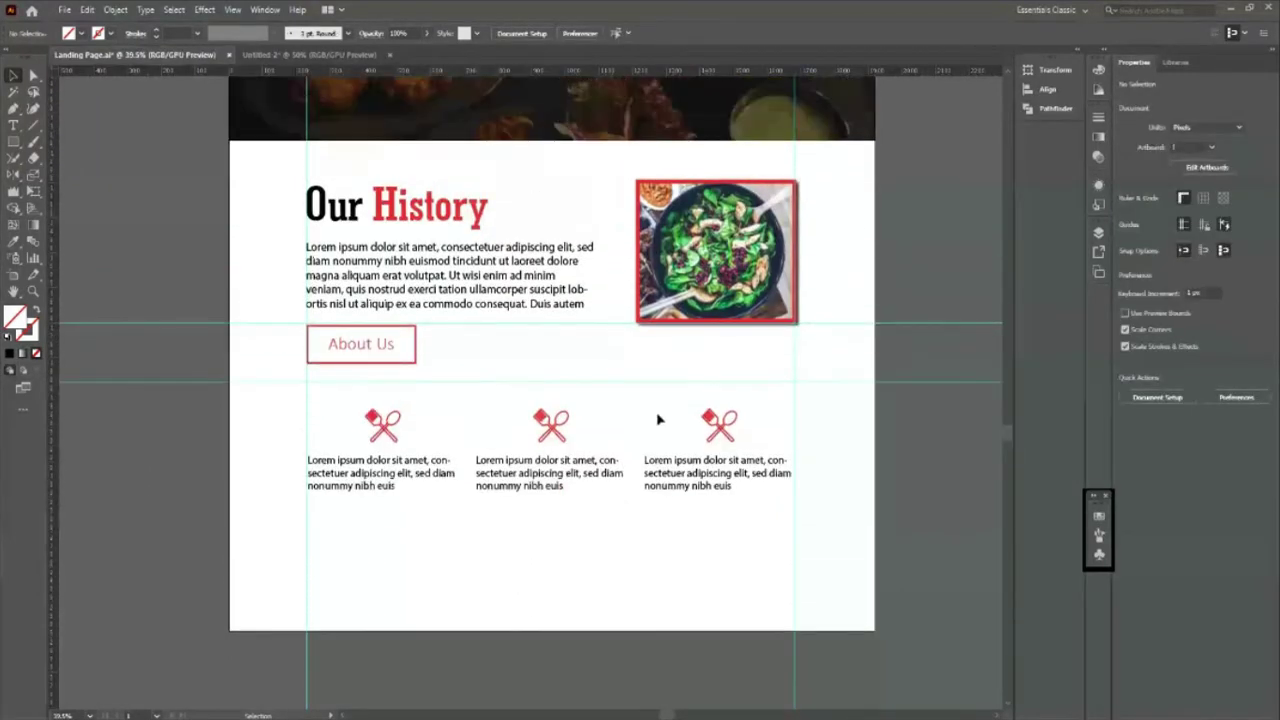
{"action": "scroll", "coordinate": [506, 518], "scroll_direction": "down", "scroll_amount": 2}
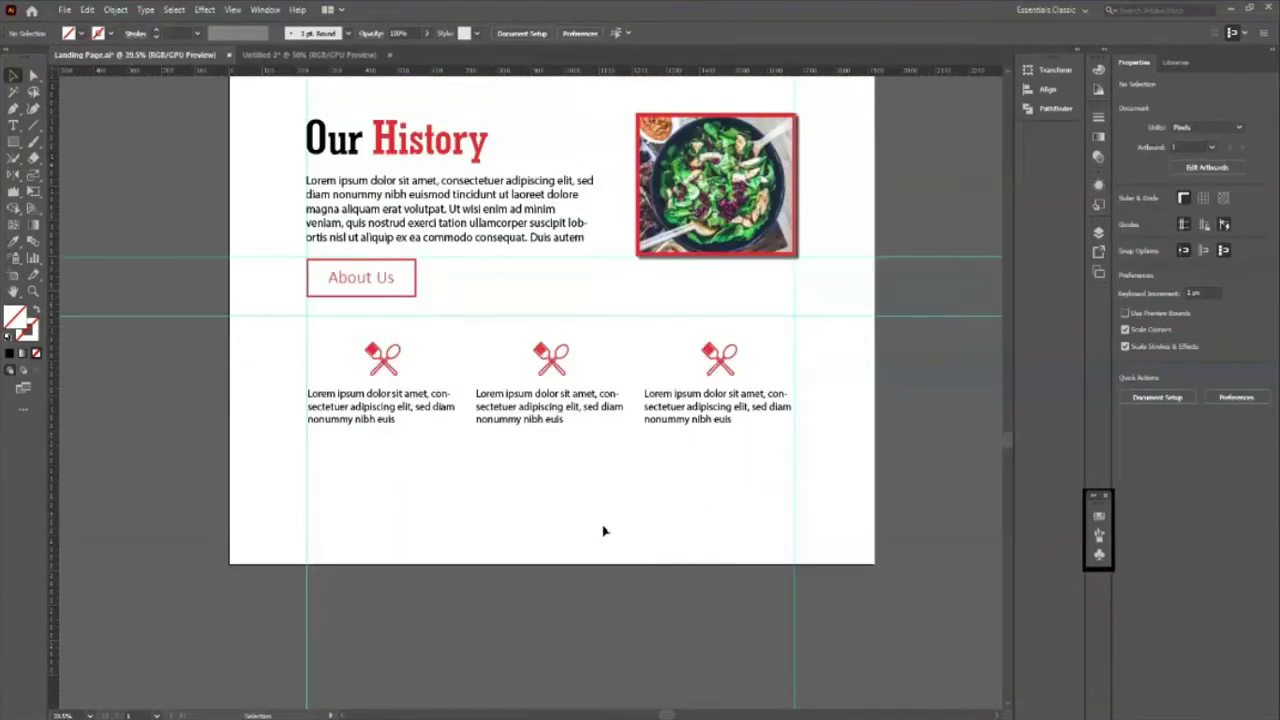
{"action": "scroll", "coordinate": [603, 531], "scroll_direction": "up", "scroll_amount": 3}
{"action": "scroll", "coordinate": [603, 531], "scroll_direction": "up", "scroll_amount": 2}
{"action": "scroll", "coordinate": [603, 531], "scroll_direction": "up", "scroll_amount": 5}
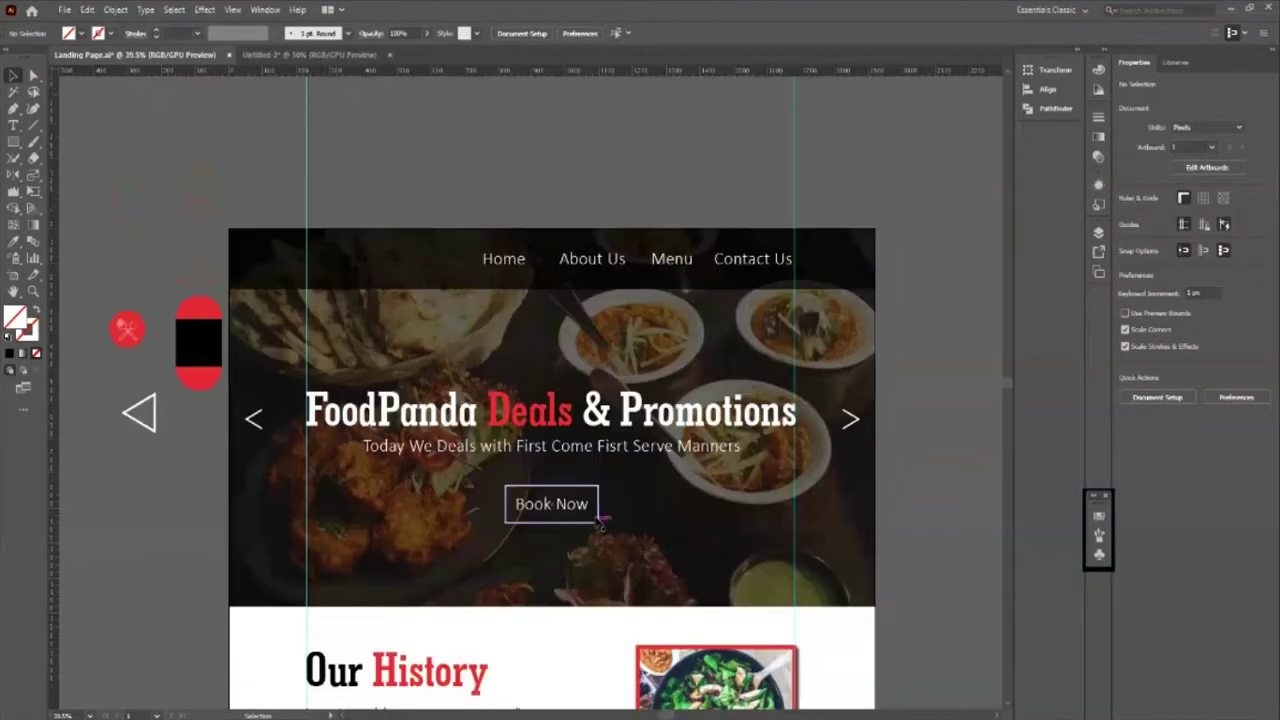
{"action": "scroll", "coordinate": [620, 480], "scroll_direction": "down", "scroll_amount": 2}
{"action": "scroll", "coordinate": [637, 425], "scroll_direction": "down", "scroll_amount": 3}
{"action": "scroll", "coordinate": [637, 425], "scroll_direction": "down", "scroll_amount": 3}
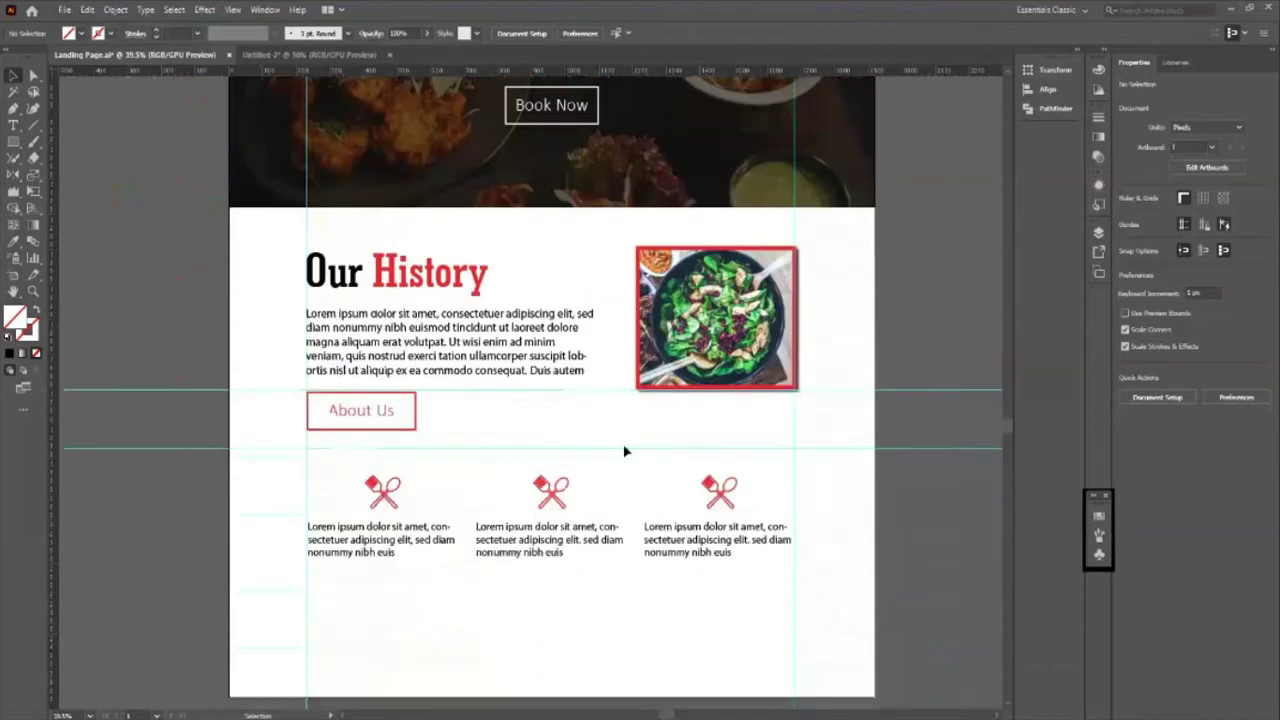
{"action": "scroll", "coordinate": [626, 449], "scroll_direction": "down", "scroll_amount": 2}
{"action": "scroll", "coordinate": [571, 449], "scroll_direction": "up", "scroll_amount": 1}
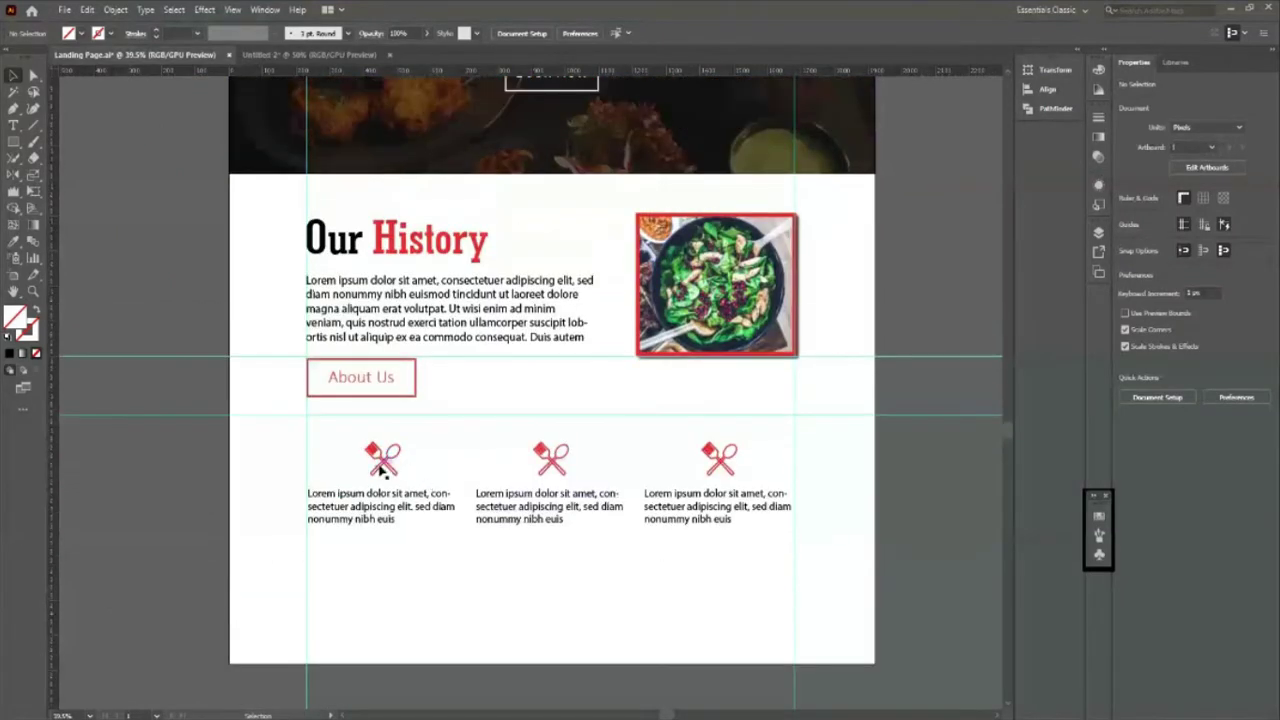
{"action": "left_click", "coordinate": [380, 470]}
{"action": "left_click", "coordinate": [388, 463]}
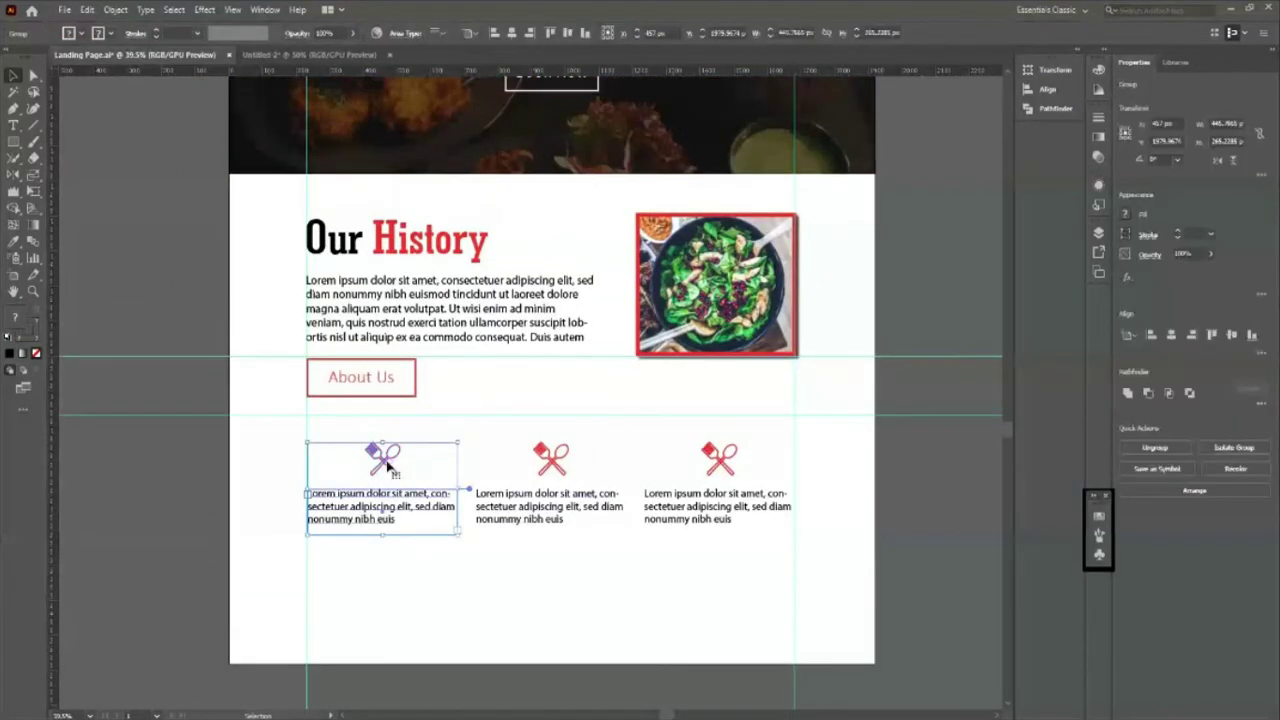
{"action": "left_click", "coordinate": [557, 466]}
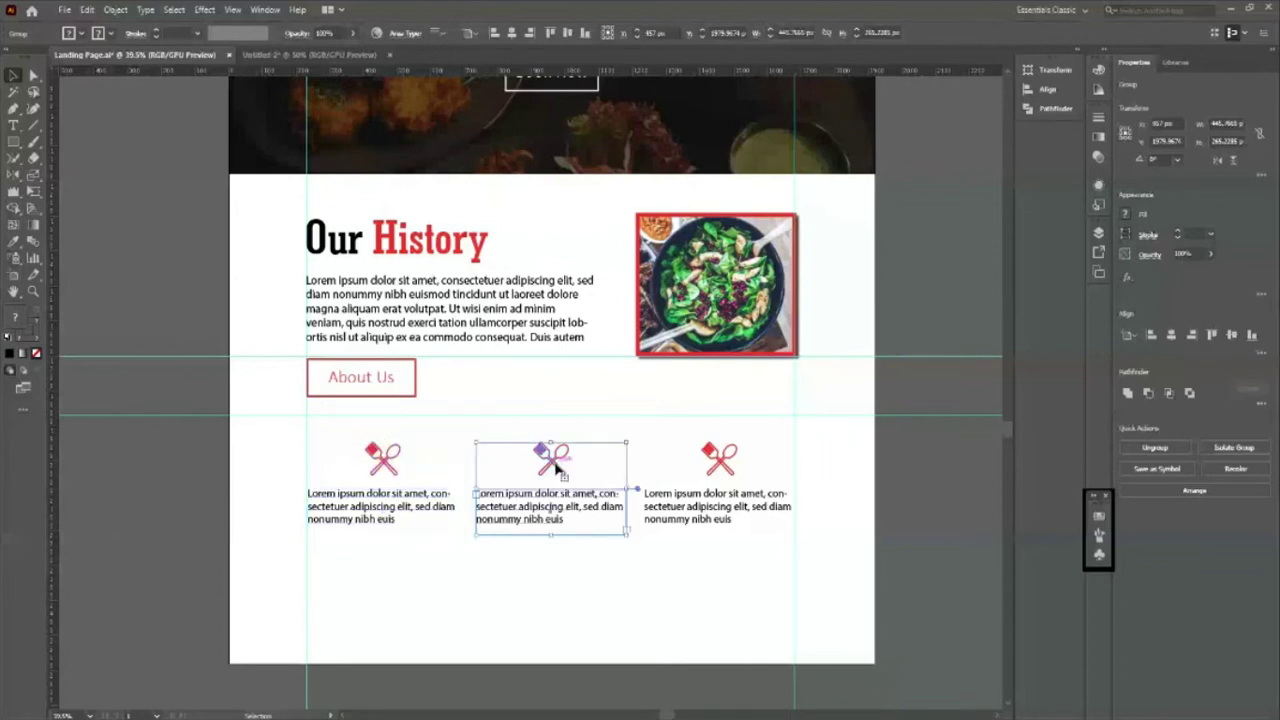
{"action": "left_click", "coordinate": [728, 468]}
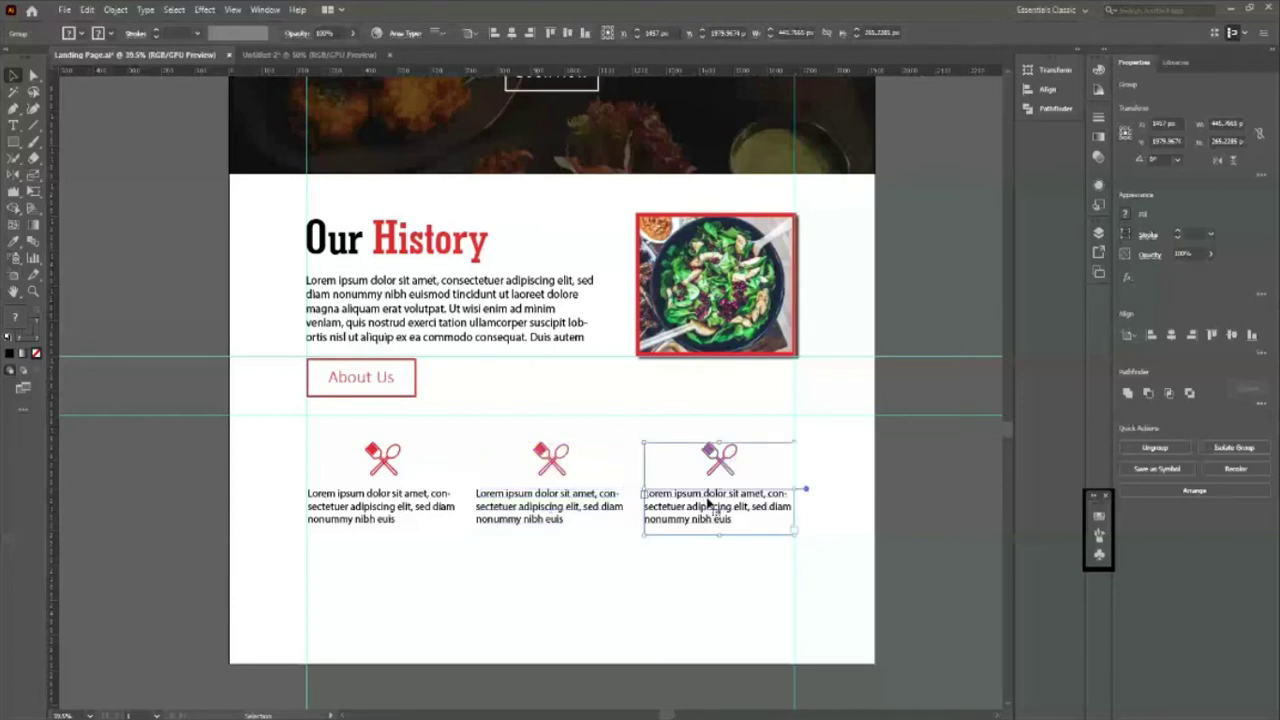
{"action": "scroll", "coordinate": [712, 505], "scroll_direction": "up", "scroll_amount": 1}
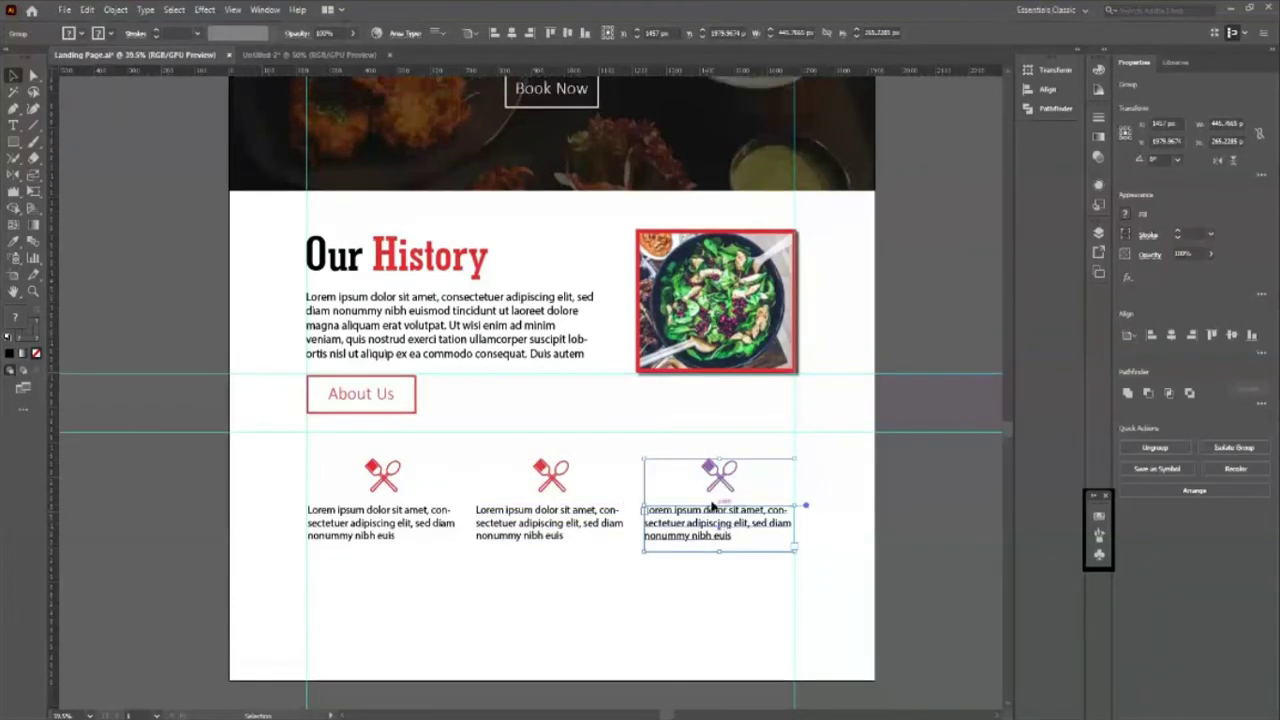
{"action": "scroll", "coordinate": [712, 505], "scroll_direction": "up", "scroll_amount": 1}
{"action": "scroll", "coordinate": [660, 565], "scroll_direction": "down", "scroll_amount": 1}
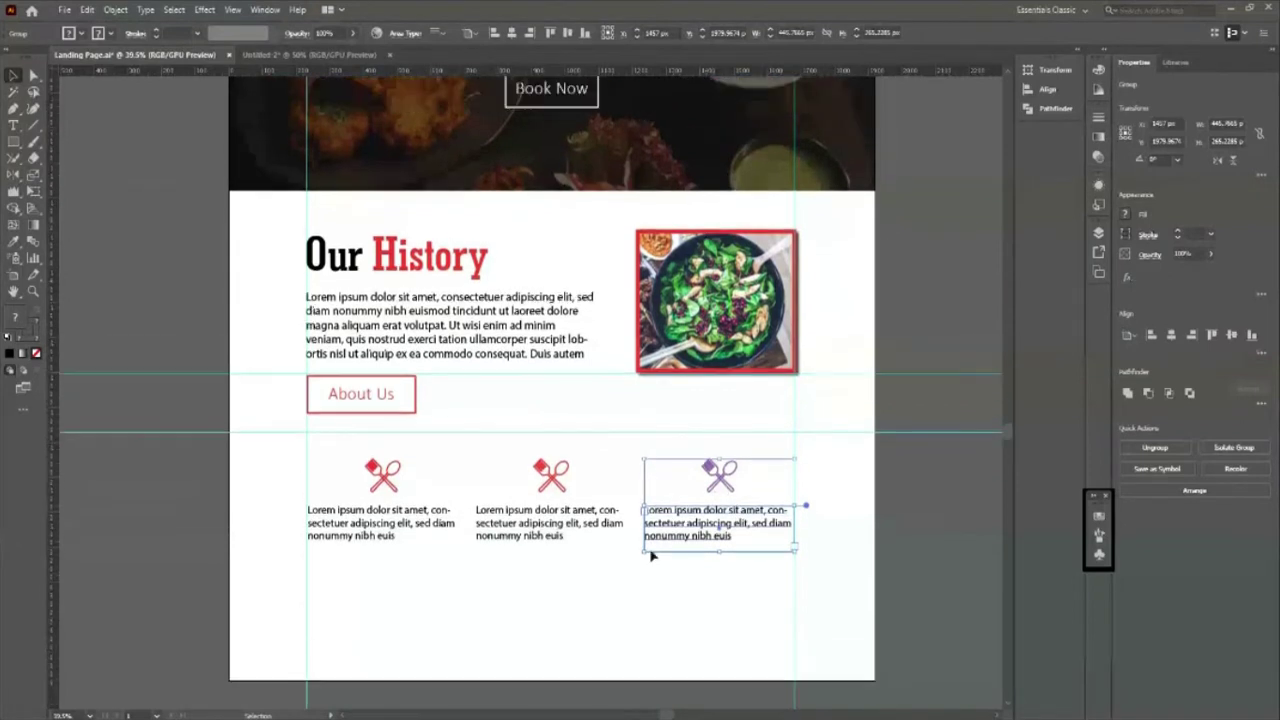
{"action": "scroll", "coordinate": [652, 557], "scroll_direction": "up", "scroll_amount": 10}
{"action": "scroll", "coordinate": [651, 556], "scroll_direction": "down", "scroll_amount": 5}
{"action": "scroll", "coordinate": [651, 556], "scroll_direction": "down", "scroll_amount": 7}
Step: Drag the artboard's bottom edge down with the Artboard tool (Shift+O)
{"action": "left_click", "coordinate": [643, 566]}
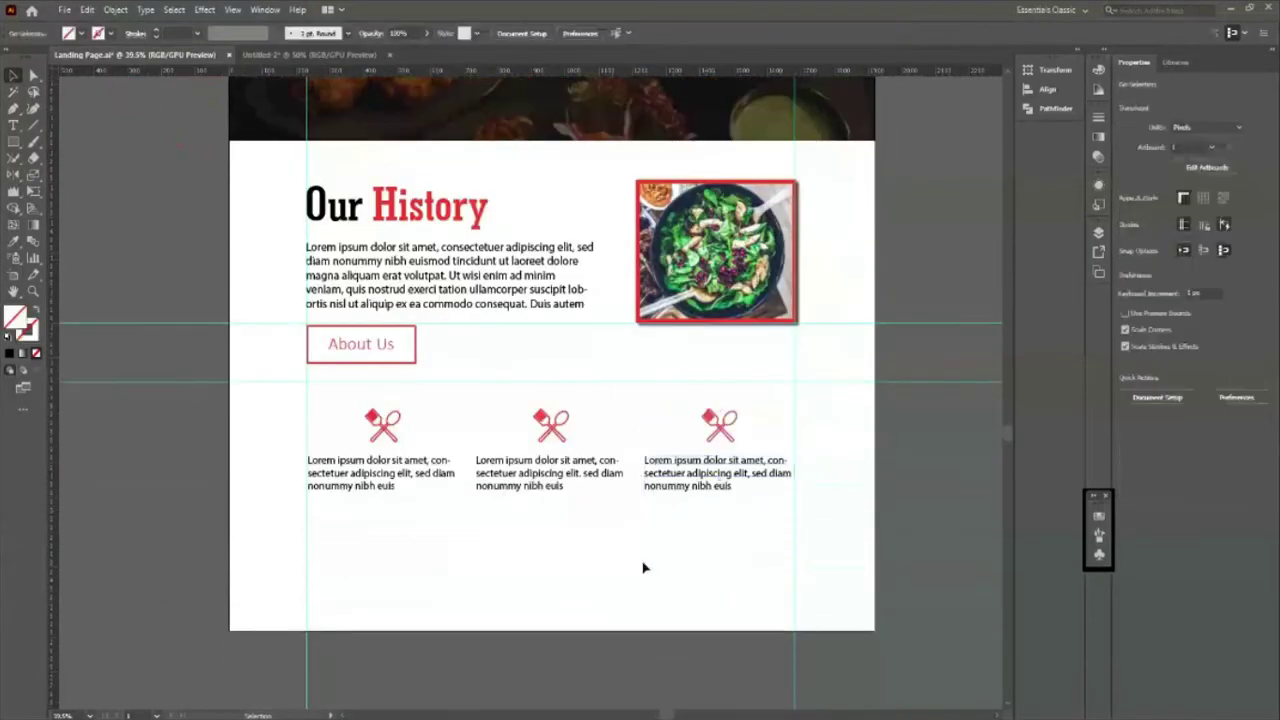
{"action": "scroll", "coordinate": [644, 567], "scroll_direction": "down", "scroll_amount": 4}
{"action": "scroll", "coordinate": [660, 517], "scroll_direction": "down", "scroll_amount": 4}
{"action": "scroll", "coordinate": [660, 517], "scroll_direction": "up", "scroll_amount": 12}
{"action": "scroll", "coordinate": [660, 517], "scroll_direction": "up", "scroll_amount": 7}
{"action": "scroll", "coordinate": [662, 515], "scroll_direction": "down", "scroll_amount": 10}
{"action": "scroll", "coordinate": [662, 515], "scroll_direction": "down", "scroll_amount": 3}
{"action": "scroll", "coordinate": [662, 515], "scroll_direction": "down", "scroll_amount": 5}
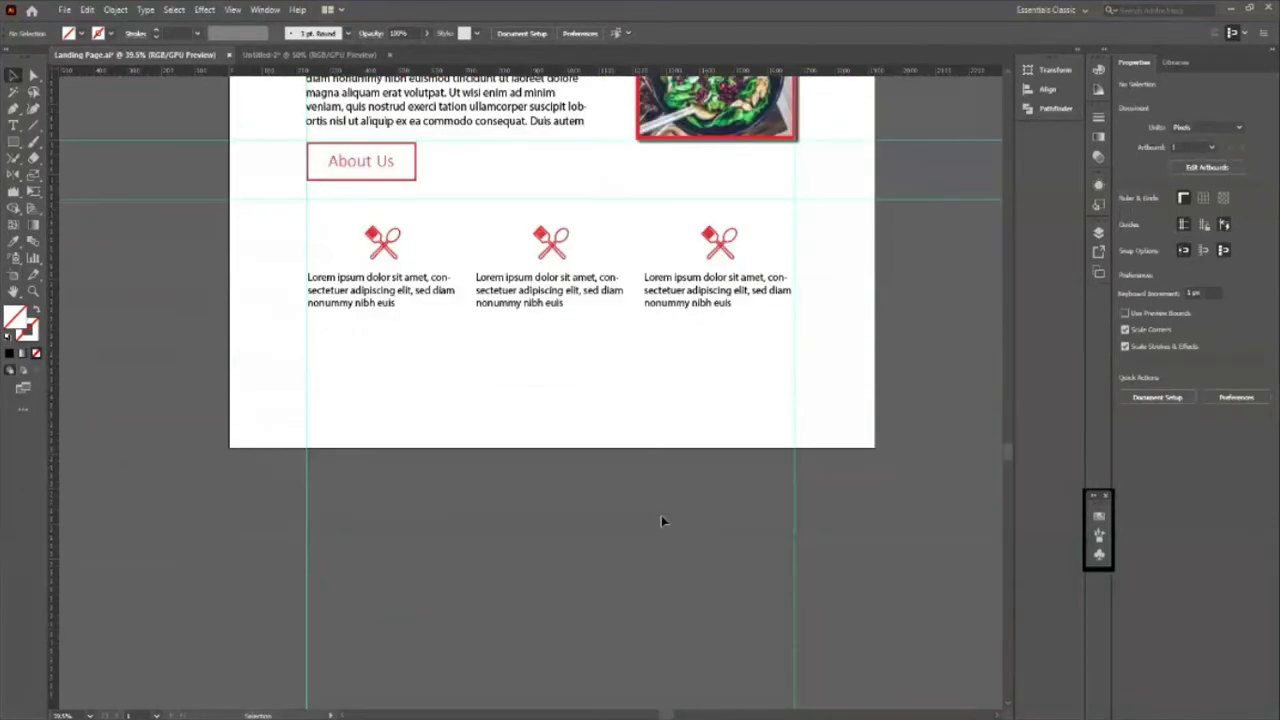
{"action": "key", "text": "shift+o"}
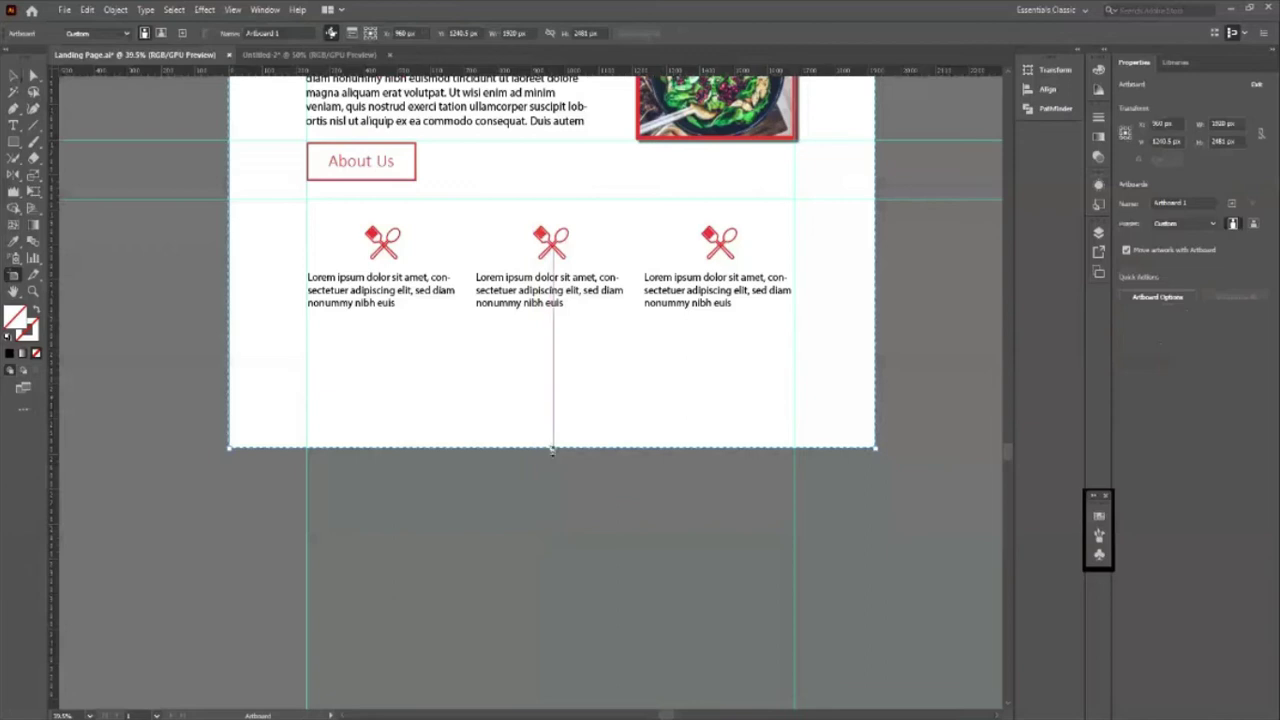
{"action": "left_click_drag", "start_coordinate": [551, 449], "coordinate": [551, 705]}
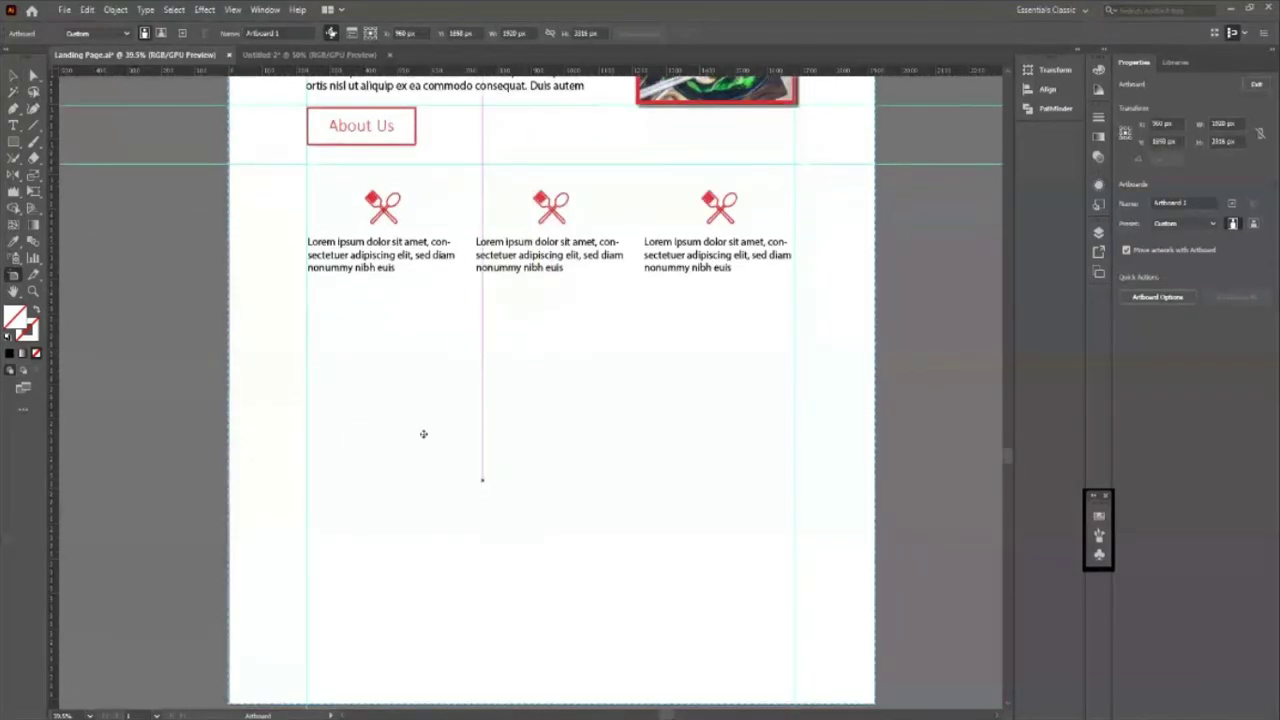
{"action": "key", "text": "Escape"}
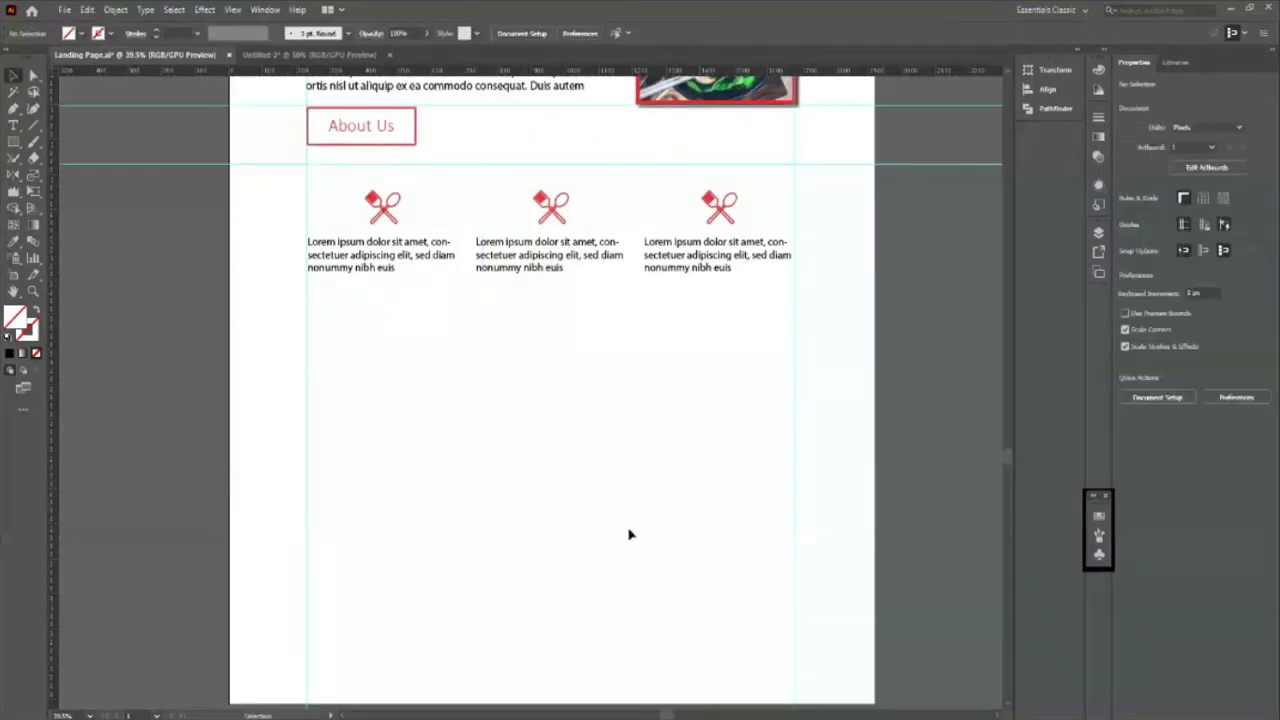
Step: Scroll through the page to check the extended artboard
{"action": "scroll", "coordinate": [700, 518], "scroll_direction": "up", "scroll_amount": 2}
{"action": "scroll", "coordinate": [842, 502], "scroll_direction": "up", "scroll_amount": 2}
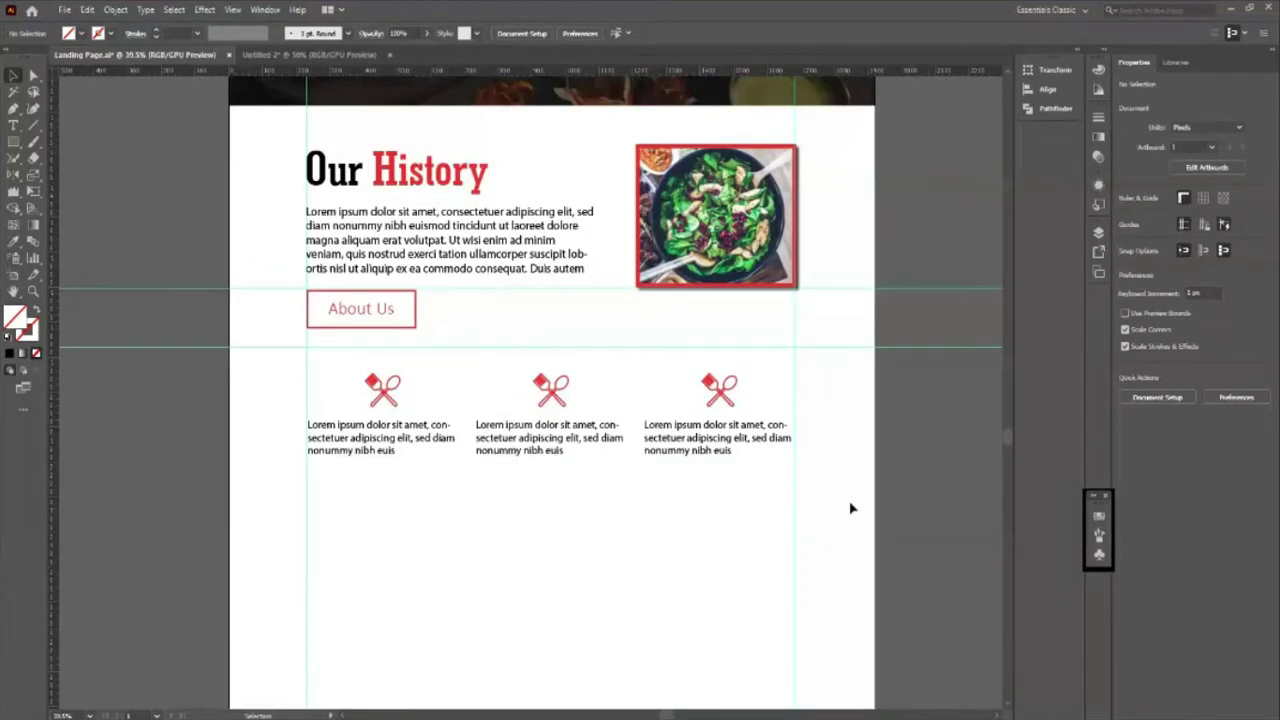
{"action": "scroll", "coordinate": [852, 510], "scroll_direction": "up", "scroll_amount": 1}
{"action": "scroll", "coordinate": [852, 510], "scroll_direction": "up", "scroll_amount": 2}
{"action": "scroll", "coordinate": [700, 450], "scroll_direction": "up", "scroll_amount": 3}
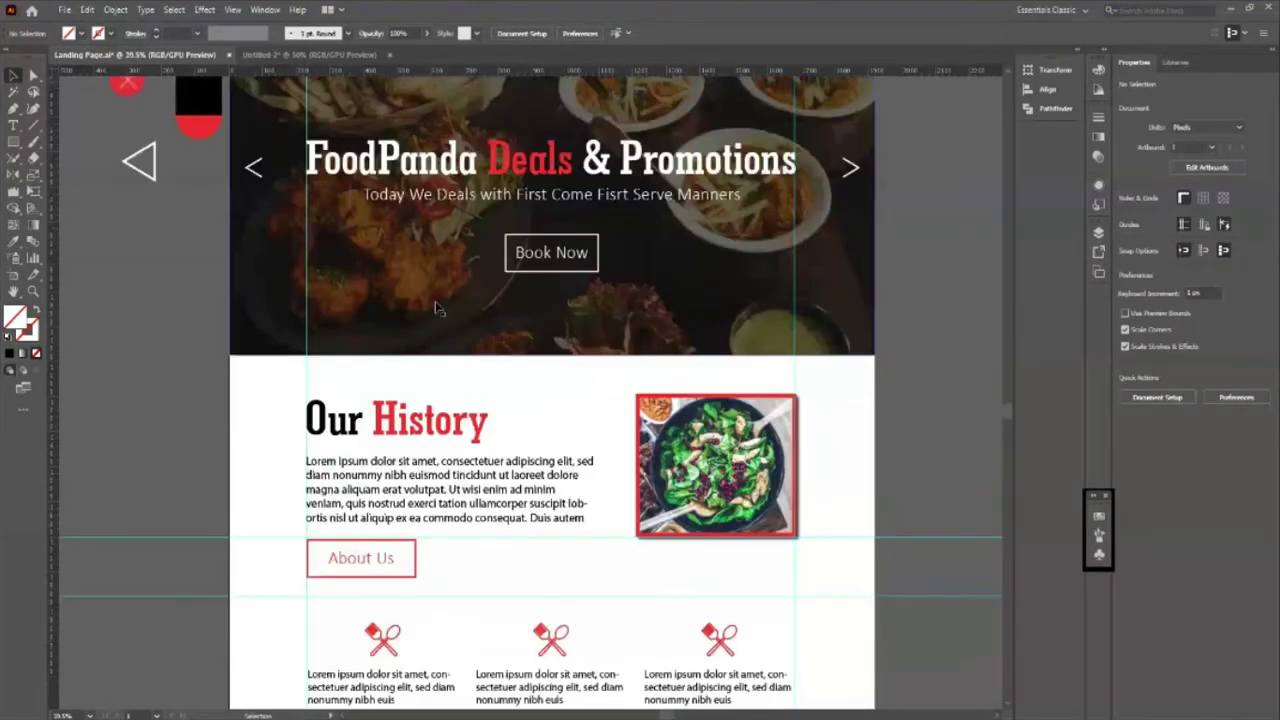
{"action": "scroll", "coordinate": [597, 425], "scroll_direction": "up", "scroll_amount": 2}
{"action": "scroll", "coordinate": [597, 425], "scroll_direction": "down", "scroll_amount": 1}
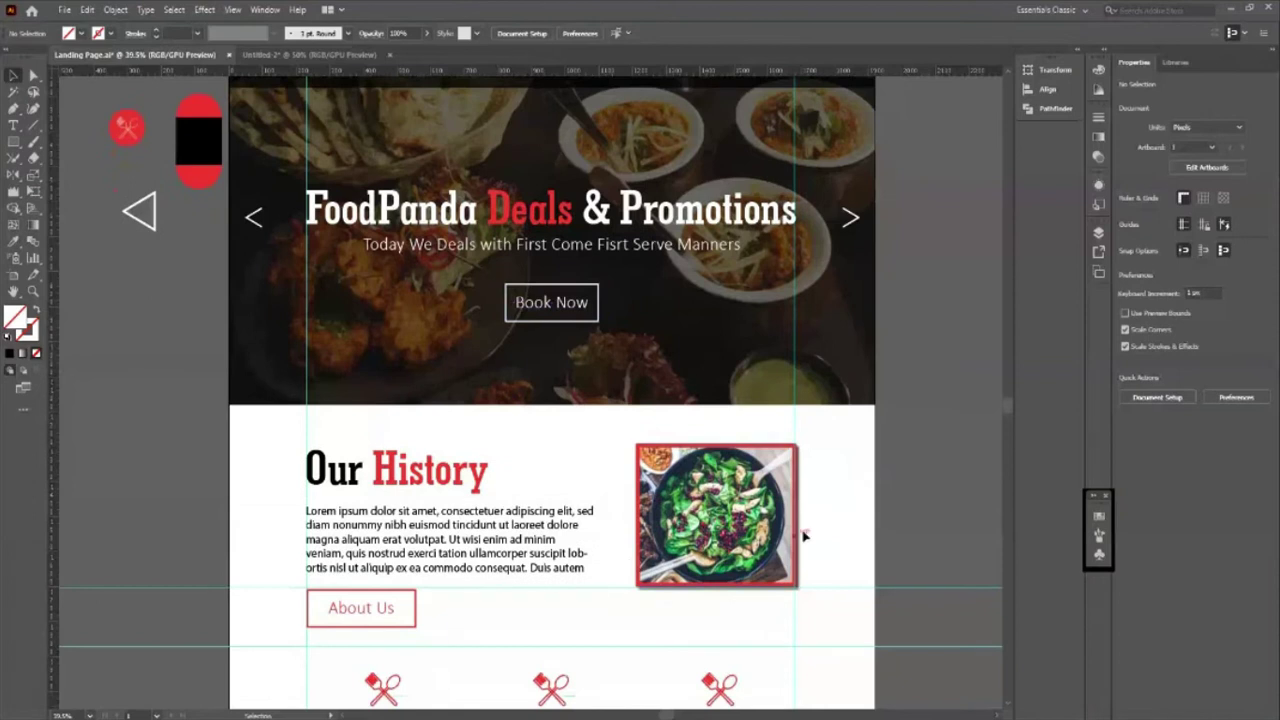
{"action": "scroll", "coordinate": [450, 560], "scroll_direction": "down", "scroll_amount": 1}
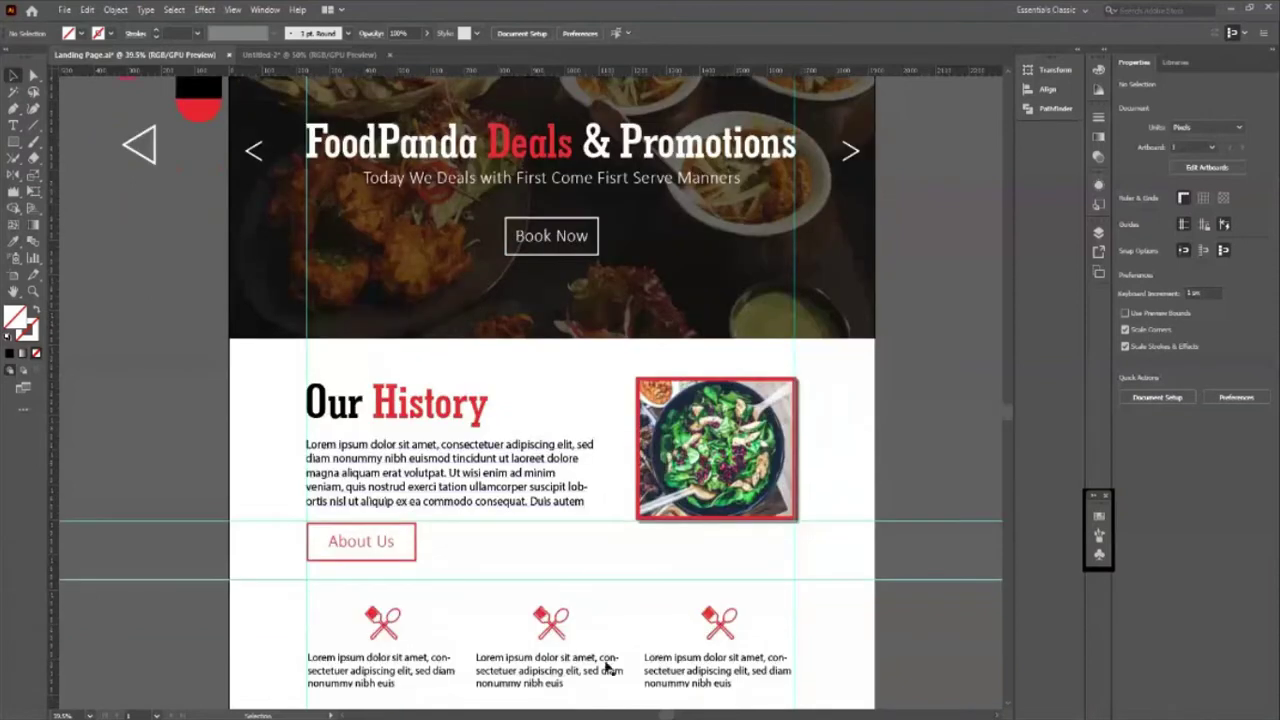
{"action": "scroll", "coordinate": [547, 642], "scroll_direction": "down", "scroll_amount": 2}
{"action": "scroll", "coordinate": [547, 642], "scroll_direction": "down", "scroll_amount": 2}
{"action": "scroll", "coordinate": [546, 629], "scroll_direction": "down", "scroll_amount": 2}
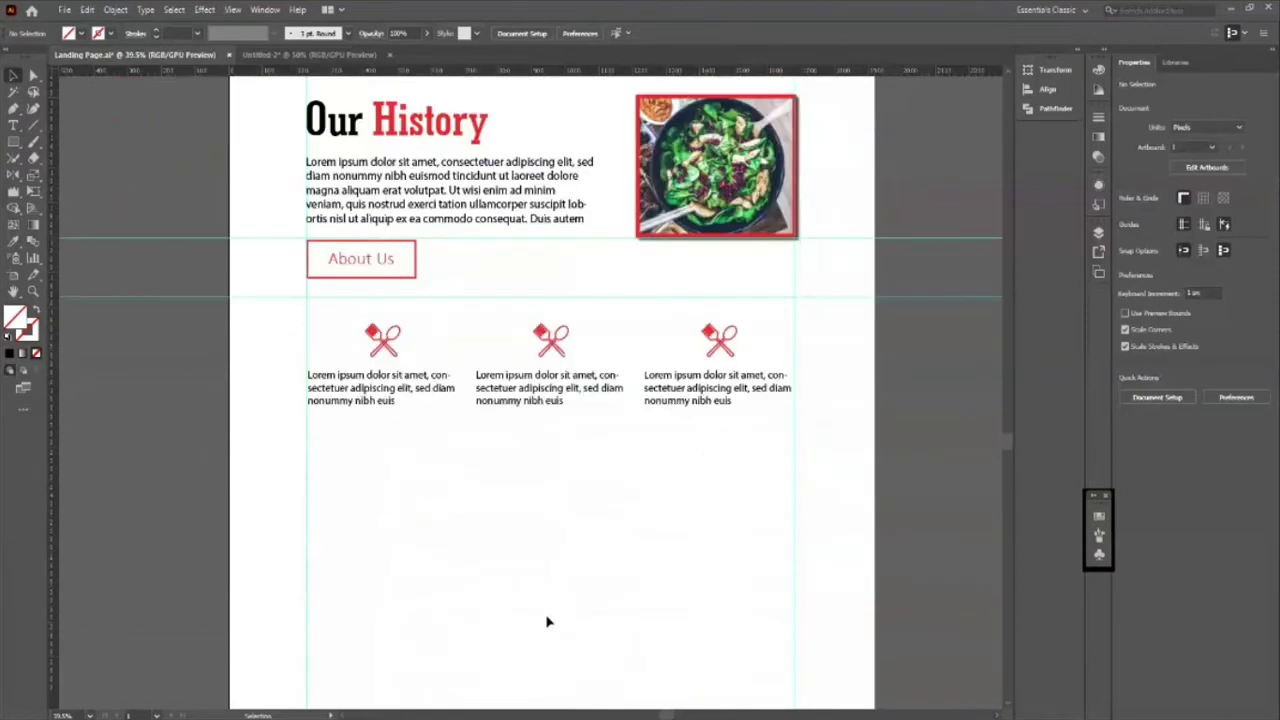
{"action": "scroll", "coordinate": [546, 617], "scroll_direction": "down", "scroll_amount": 1}
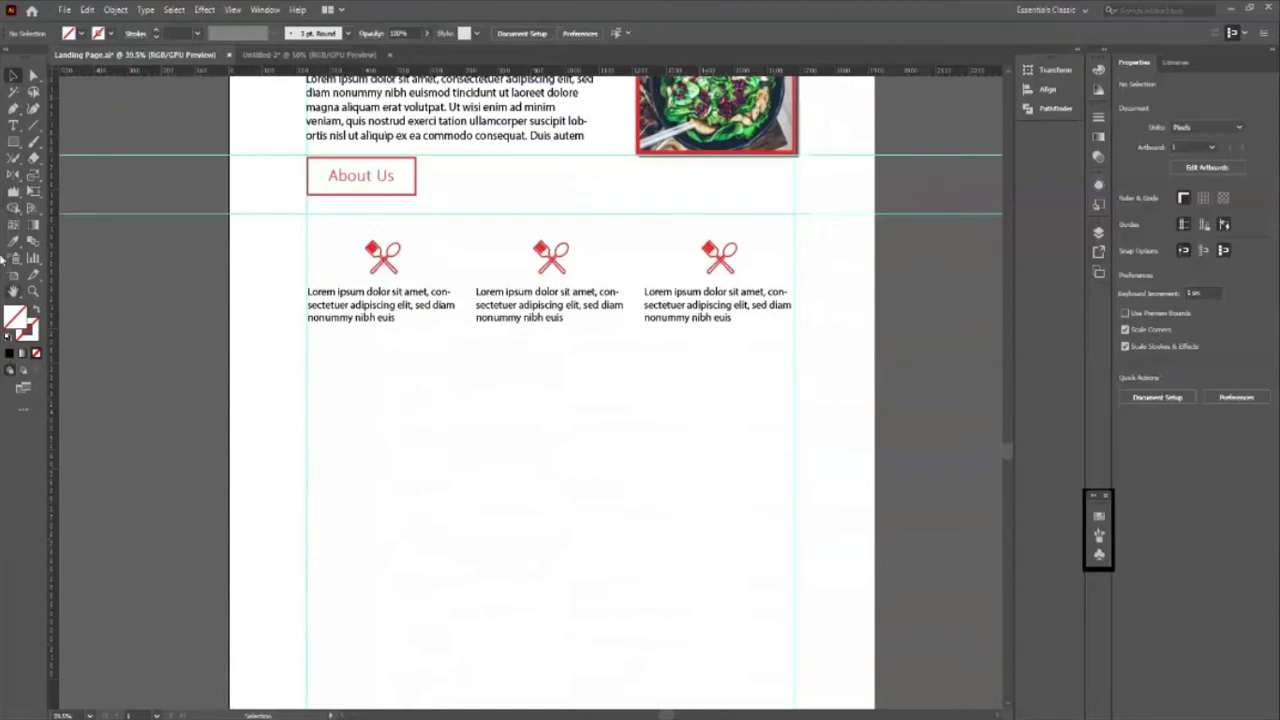
Step: Draw a full-width rectangle below the icon columns and extend its bottom edge
{"action": "left_click", "coordinate": [12, 142]}
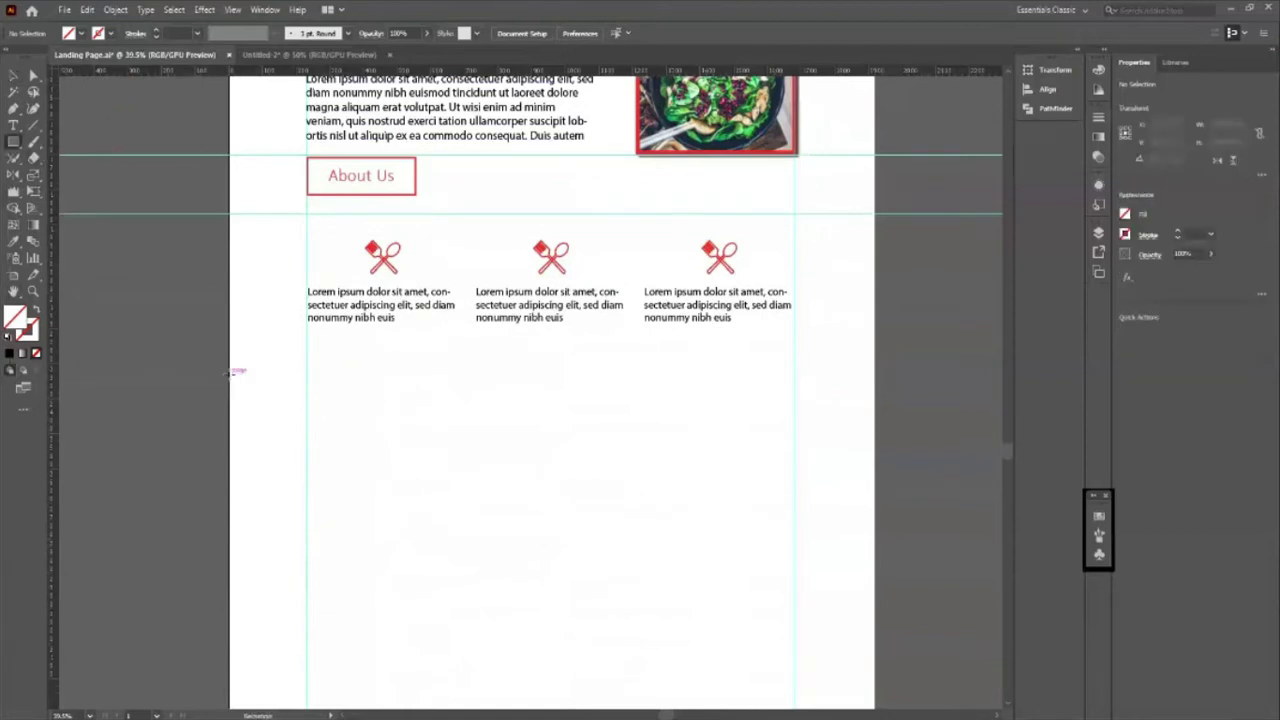
{"action": "left_click_drag", "start_coordinate": [230, 373], "coordinate": [875, 531]}
{"action": "key", "text": "v"}
{"action": "left_click_drag", "start_coordinate": [552, 529], "coordinate": [559, 630]}
{"action": "scroll", "coordinate": [500, 557], "scroll_direction": "up", "scroll_amount": 2}
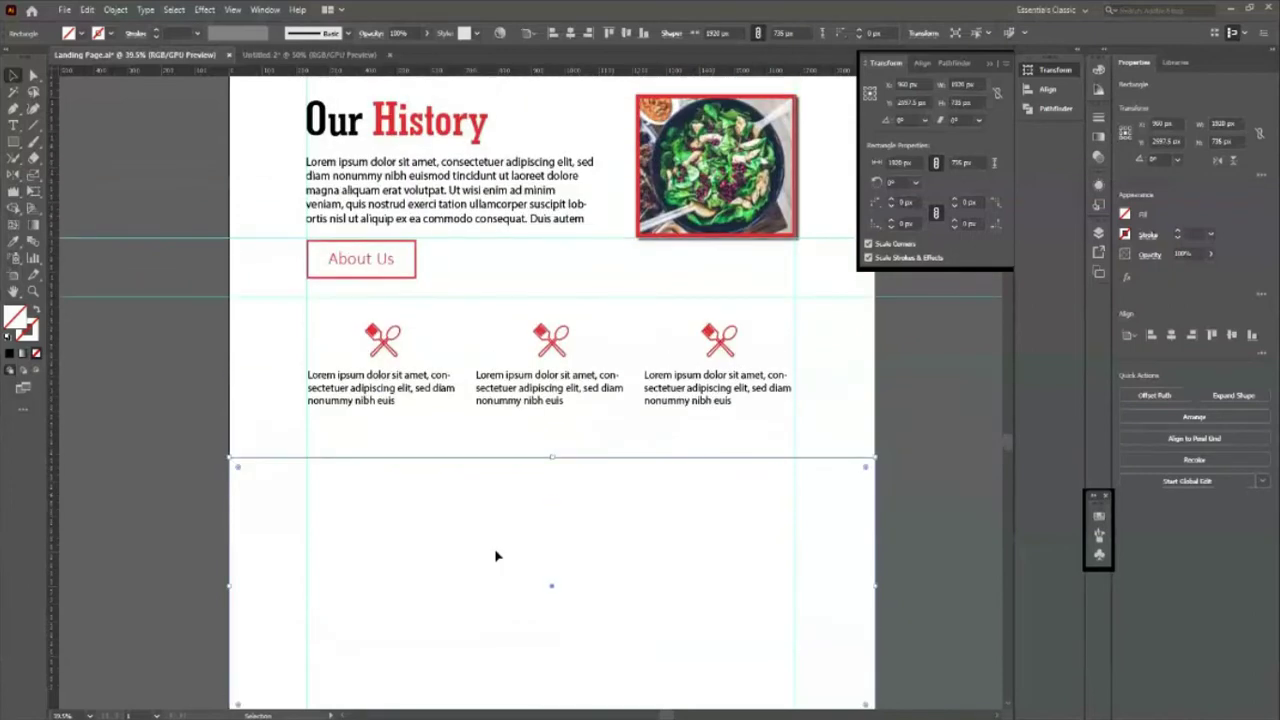
Step: Fill the rectangle with the History heading's red and nudge it up slightly
{"action": "key", "text": "i"}
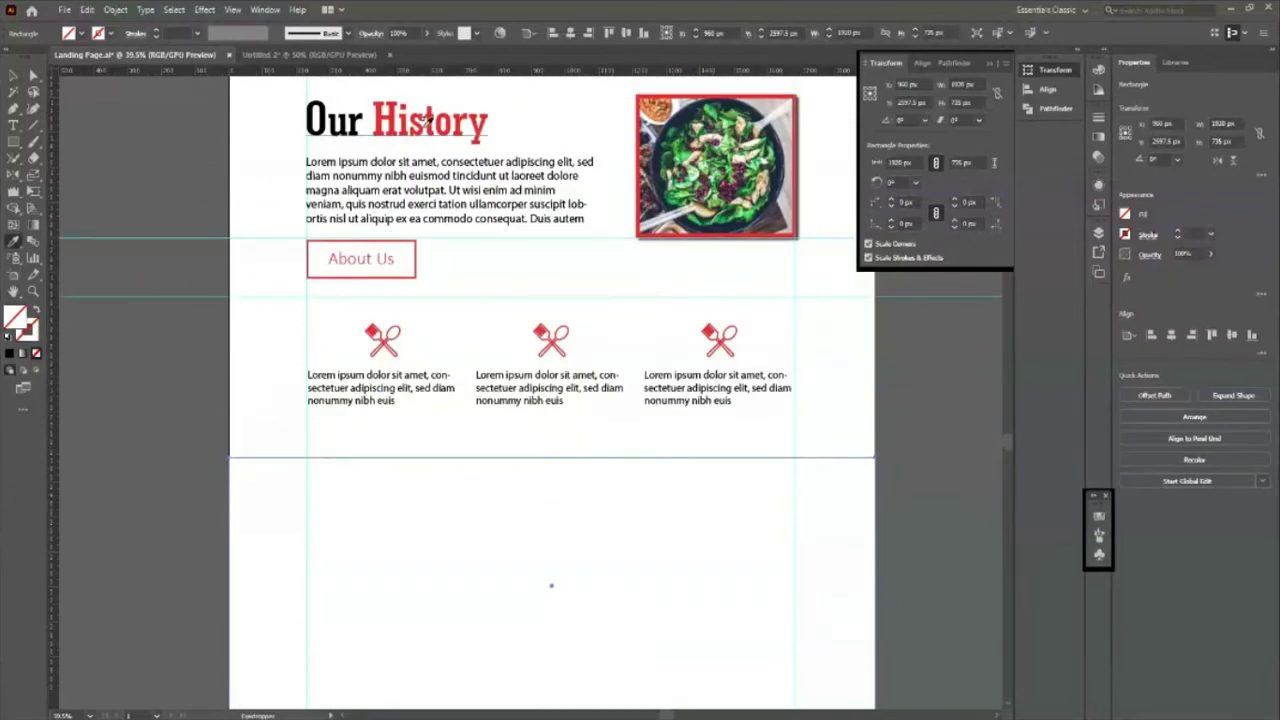
{"action": "left_click", "coordinate": [428, 122]}
{"action": "left_click", "coordinate": [13, 76]}
{"action": "left_click", "coordinate": [202, 465]}
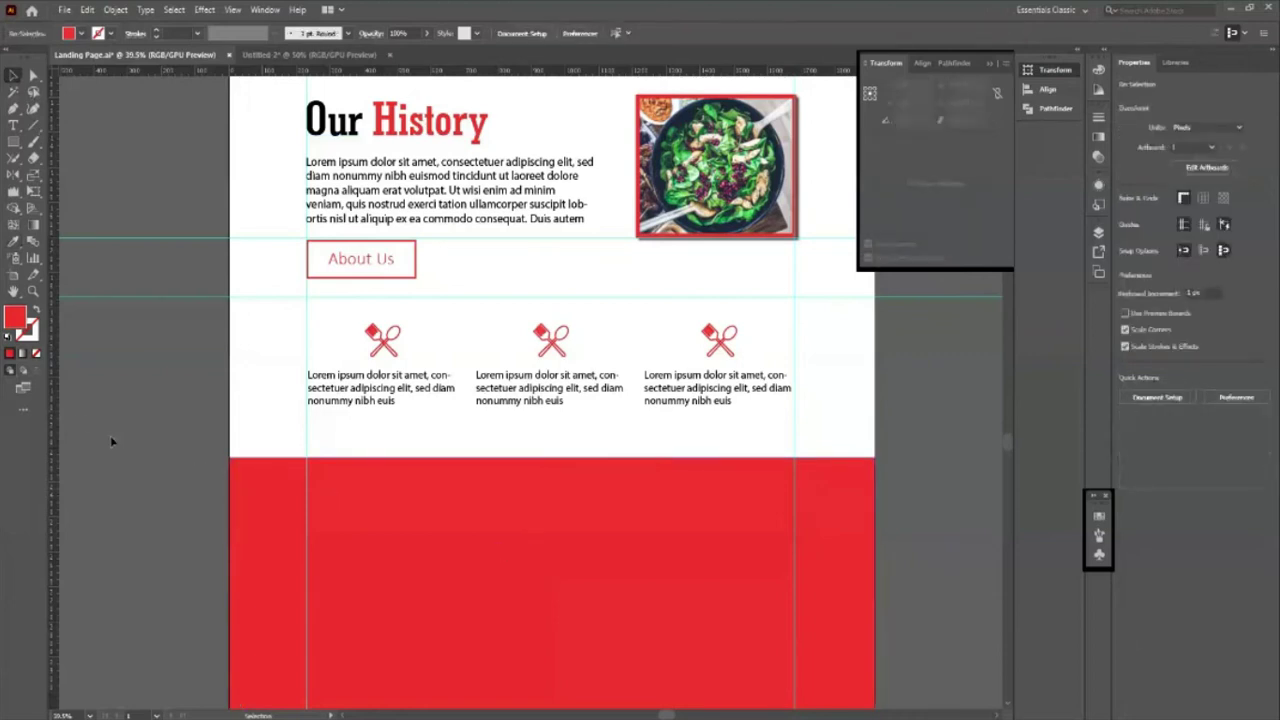
{"action": "left_click", "coordinate": [537, 539]}
{"action": "key", "text": "Up"}
{"action": "key", "text": "Up"}
{"action": "key", "text": "Up"}
{"action": "key", "text": "Up"}
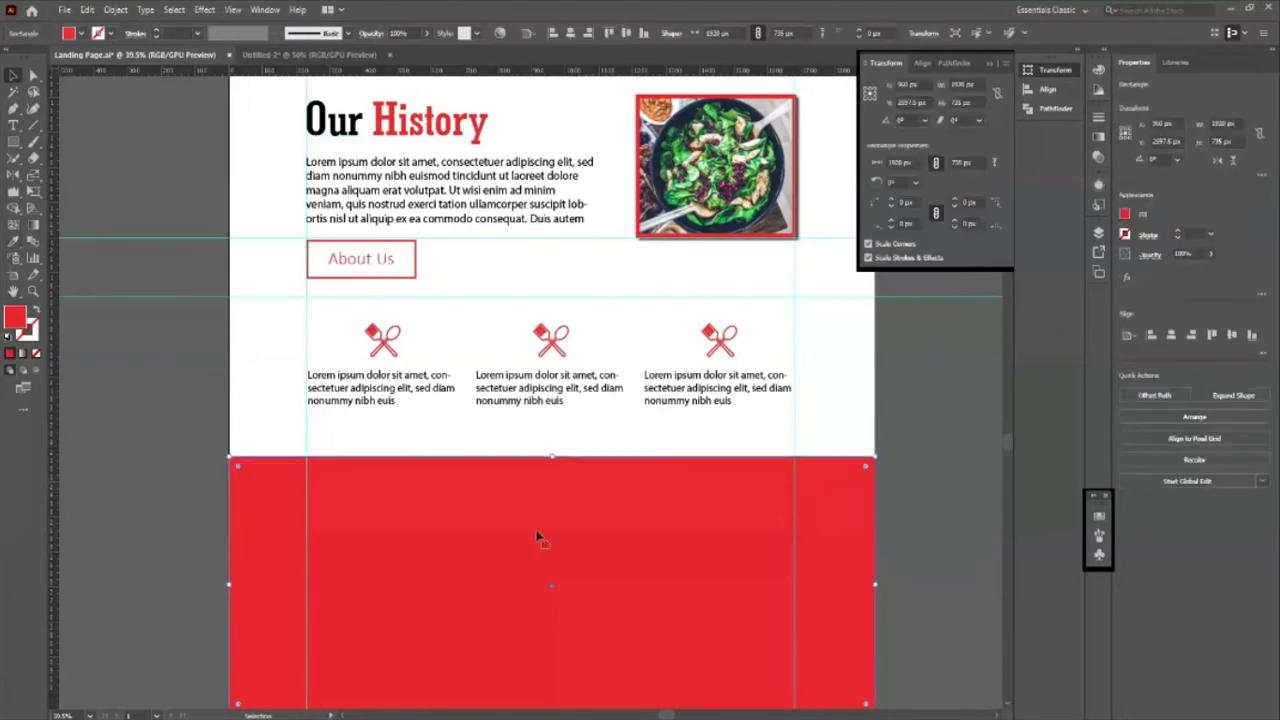
{"action": "key", "text": "Up"}
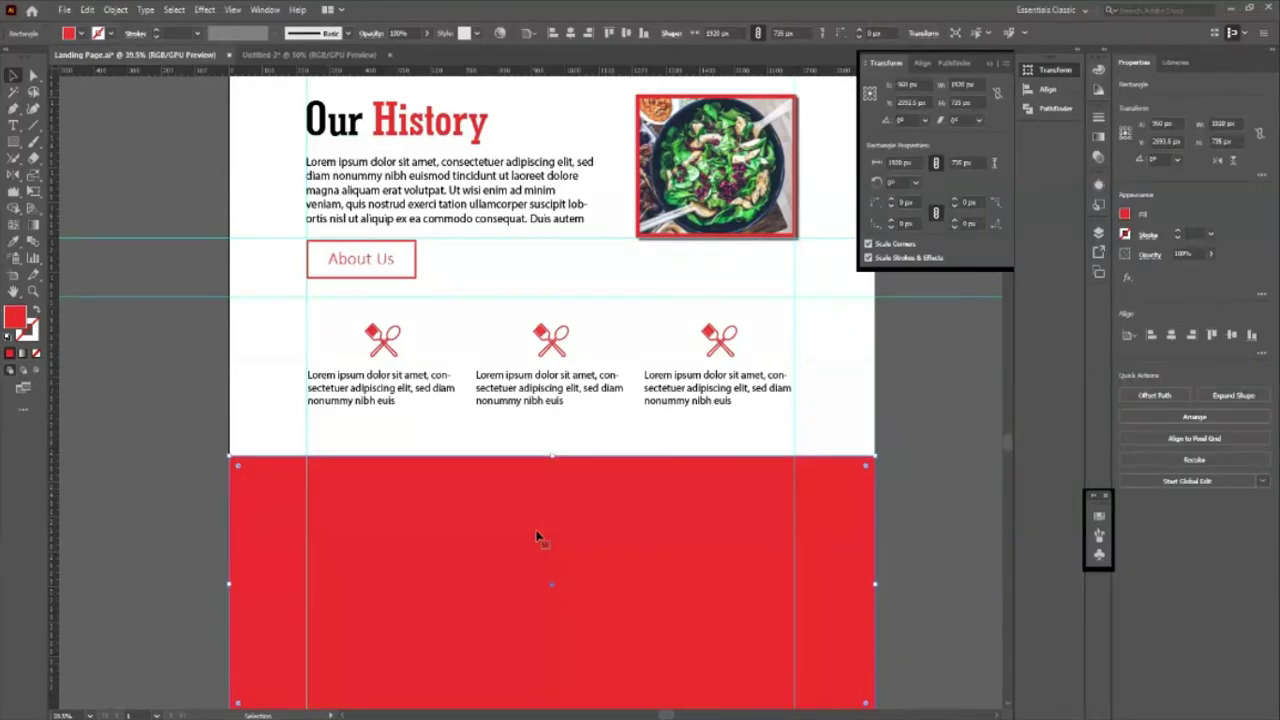
{"action": "left_click", "coordinate": [897, 516]}
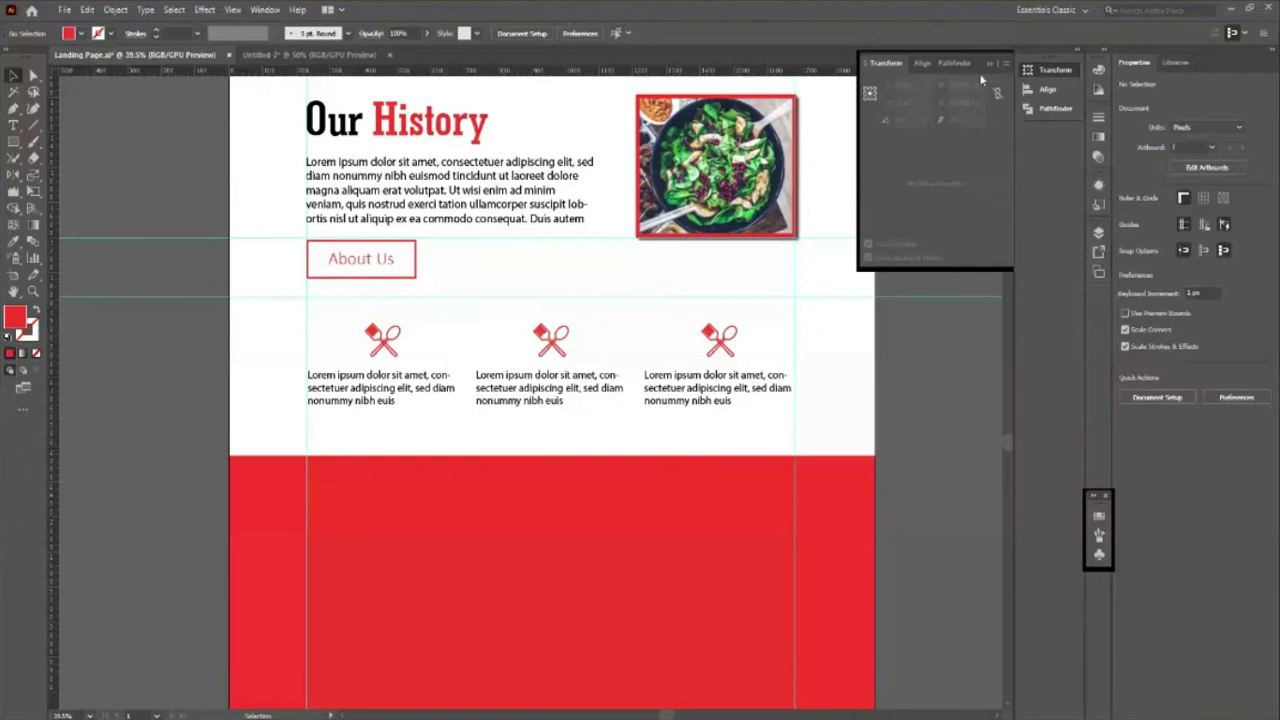
{"action": "scroll", "coordinate": [853, 590], "scroll_direction": "up", "scroll_amount": 3}
{"action": "scroll", "coordinate": [853, 590], "scroll_direction": "up", "scroll_amount": 1}
{"action": "scroll", "coordinate": [871, 586], "scroll_direction": "down", "scroll_amount": 1}
{"action": "scroll", "coordinate": [874, 591], "scroll_direction": "down", "scroll_amount": 1}
{"action": "scroll", "coordinate": [657, 557], "scroll_direction": "up", "scroll_amount": 1}
{"action": "scroll", "coordinate": [913, 521], "scroll_direction": "up", "scroll_amount": 3}
{"action": "scroll", "coordinate": [910, 524], "scroll_direction": "down", "scroll_amount": 3}
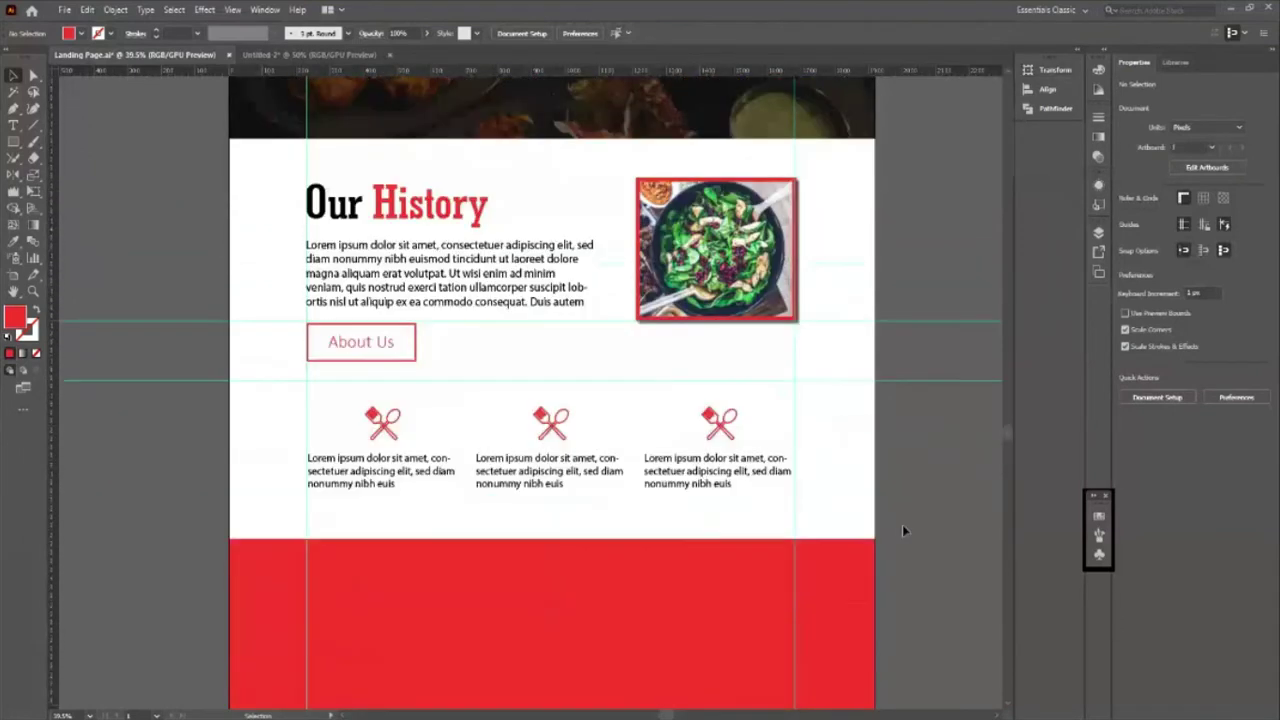
{"action": "left_click", "coordinate": [654, 571]}
{"action": "scroll", "coordinate": [231, 407], "scroll_direction": "up", "scroll_amount": 3}
{"action": "scroll", "coordinate": [229, 412], "scroll_direction": "up", "scroll_amount": 5}
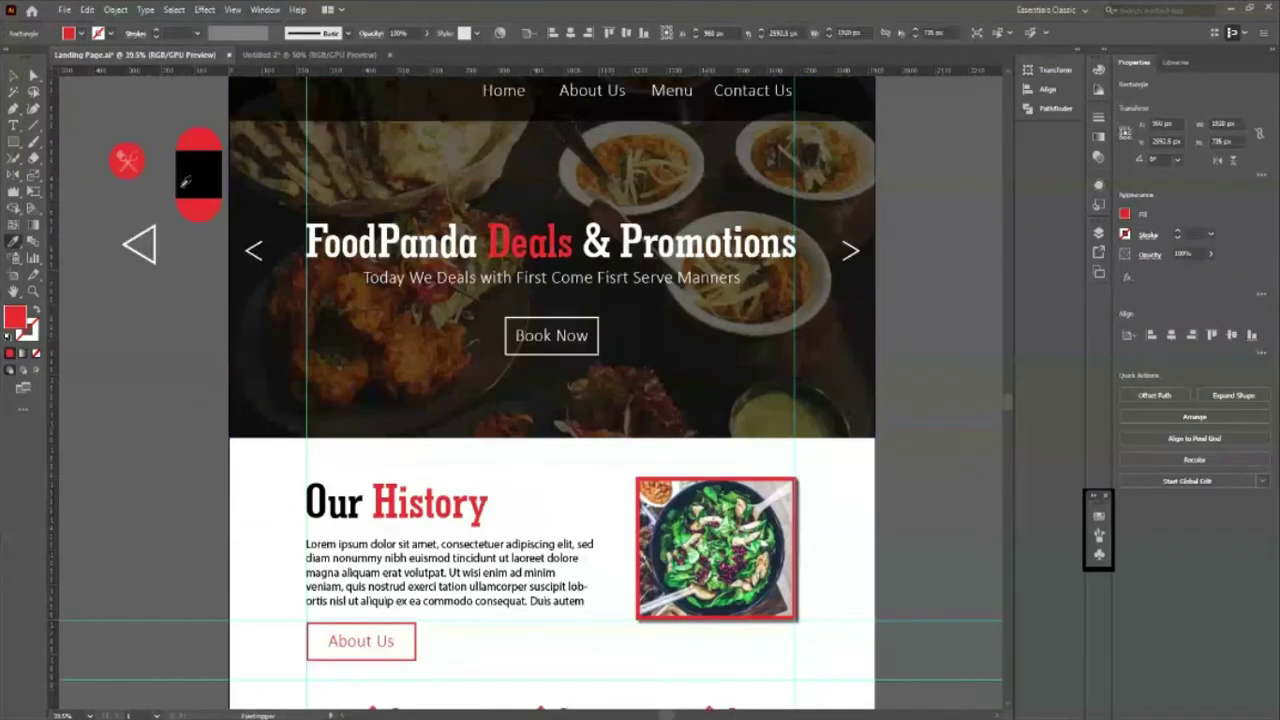
{"action": "left_click", "coordinate": [185, 181]}
{"action": "scroll", "coordinate": [846, 645], "scroll_direction": "down", "scroll_amount": 5}
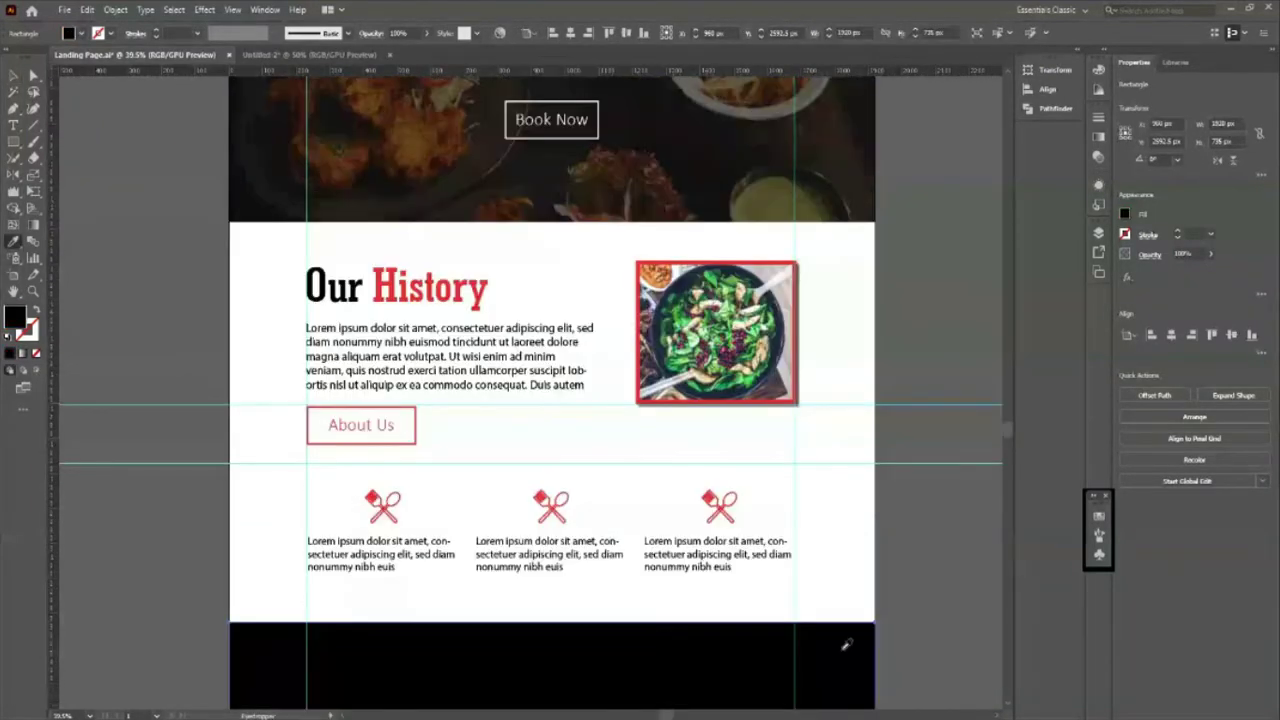
{"action": "scroll", "coordinate": [846, 645], "scroll_direction": "down", "scroll_amount": 4}
{"action": "key", "text": "ctrl+z"}
Step: Copy the Our History heading down into the red band
{"action": "left_click", "coordinate": [13, 76]}
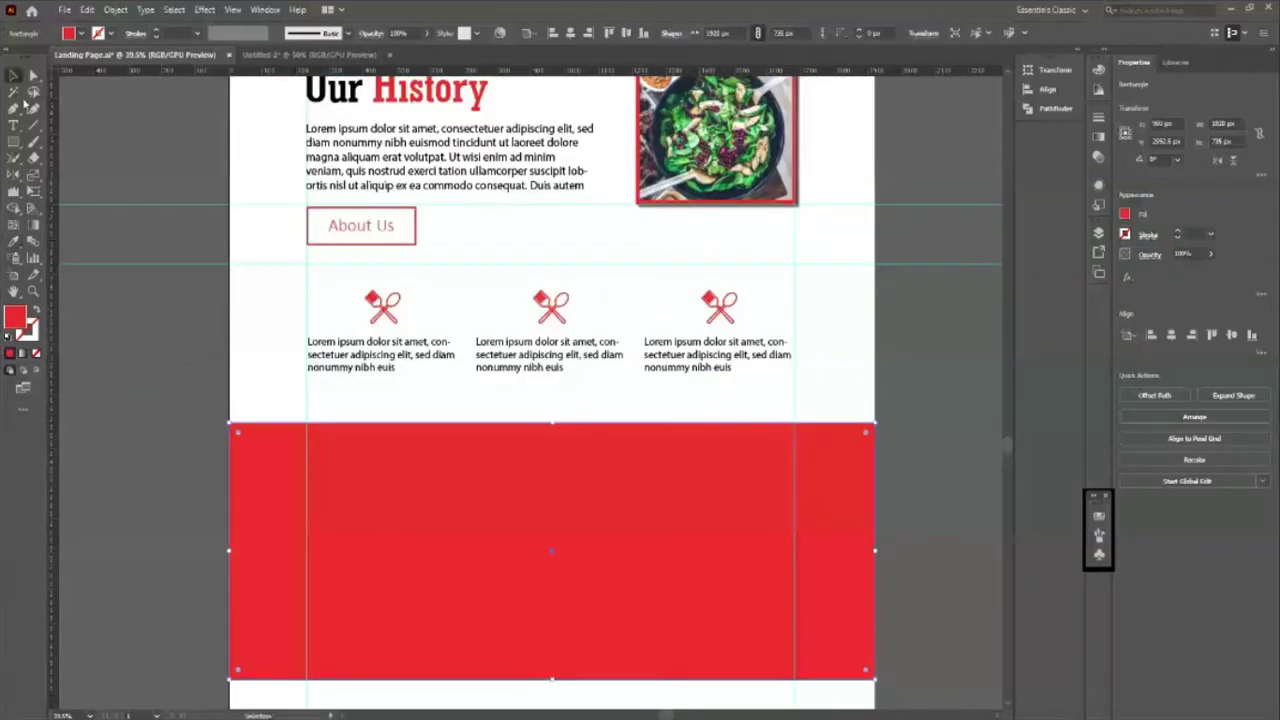
{"action": "left_click", "coordinate": [205, 502]}
{"action": "scroll", "coordinate": [205, 502], "scroll_direction": "down", "scroll_amount": 2}
{"action": "scroll", "coordinate": [205, 502], "scroll_direction": "up", "scroll_amount": 3}
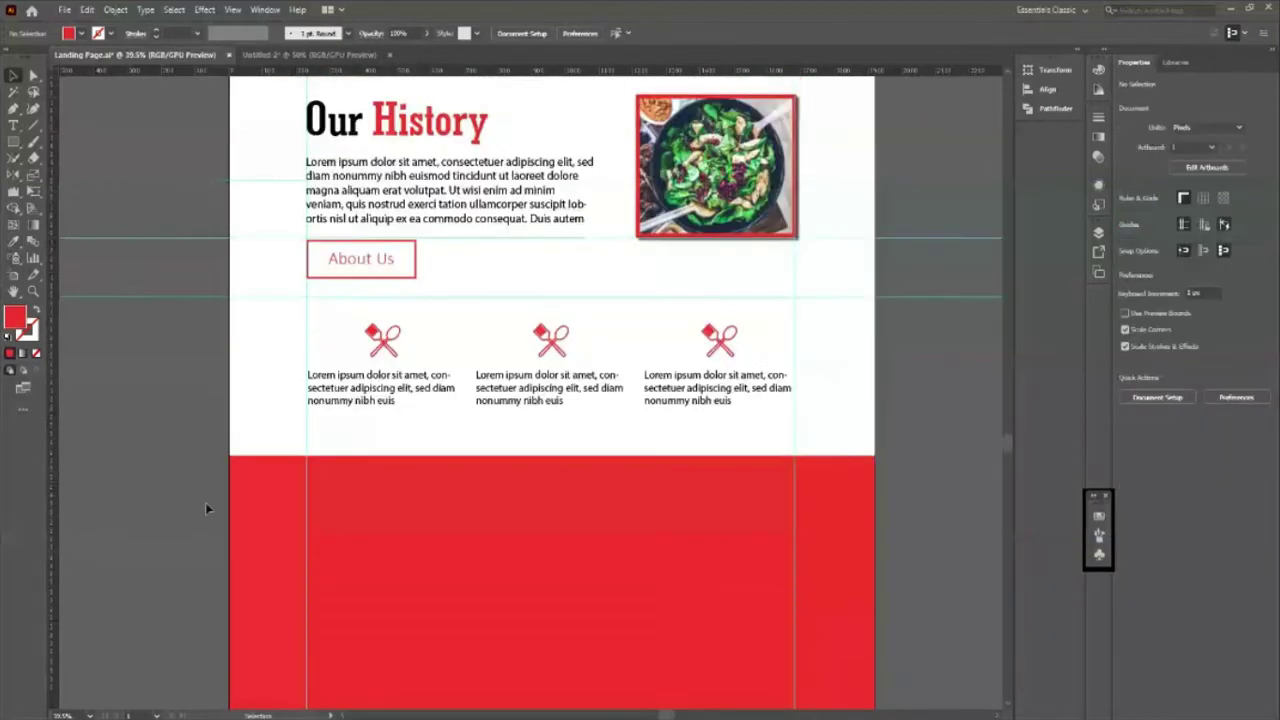
{"action": "scroll", "coordinate": [205, 502], "scroll_direction": "up", "scroll_amount": 1}
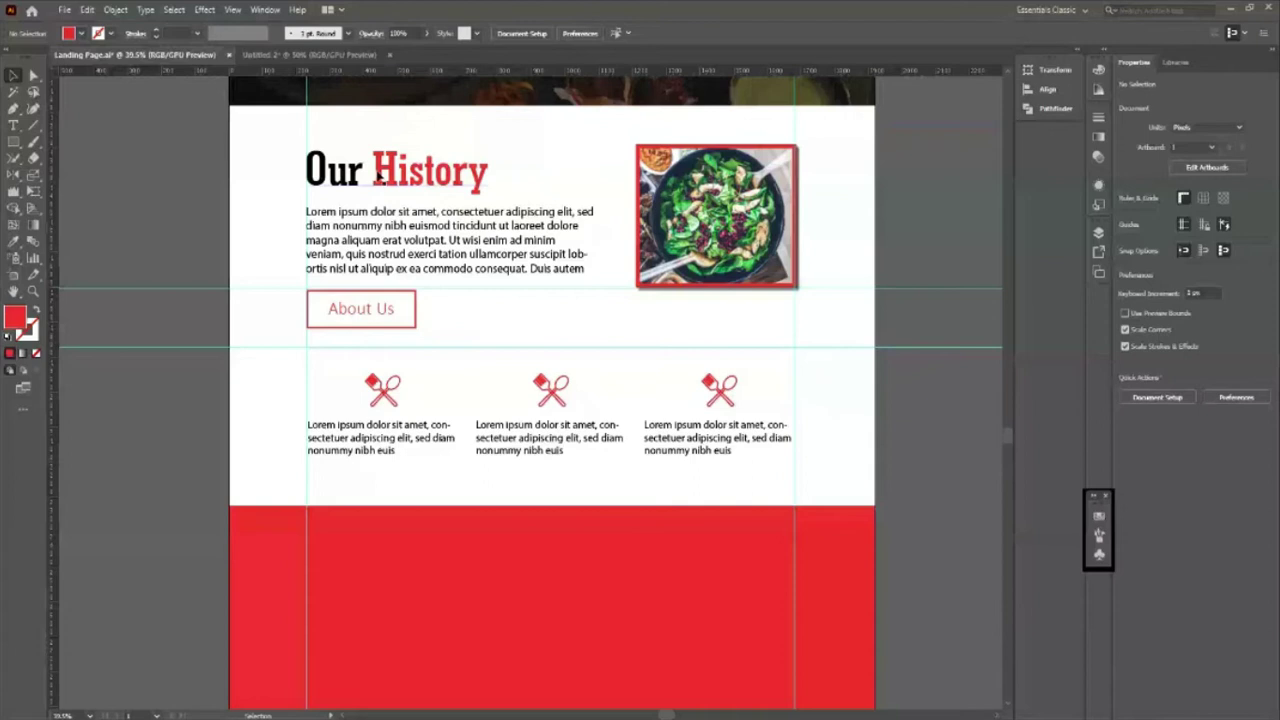
{"action": "left_click_drag", "start_coordinate": [378, 176], "coordinate": [517, 587]}
Step: Colour the whole copied Our History heading black
{"action": "scroll", "coordinate": [517, 587], "scroll_direction": "down", "scroll_amount": 3}
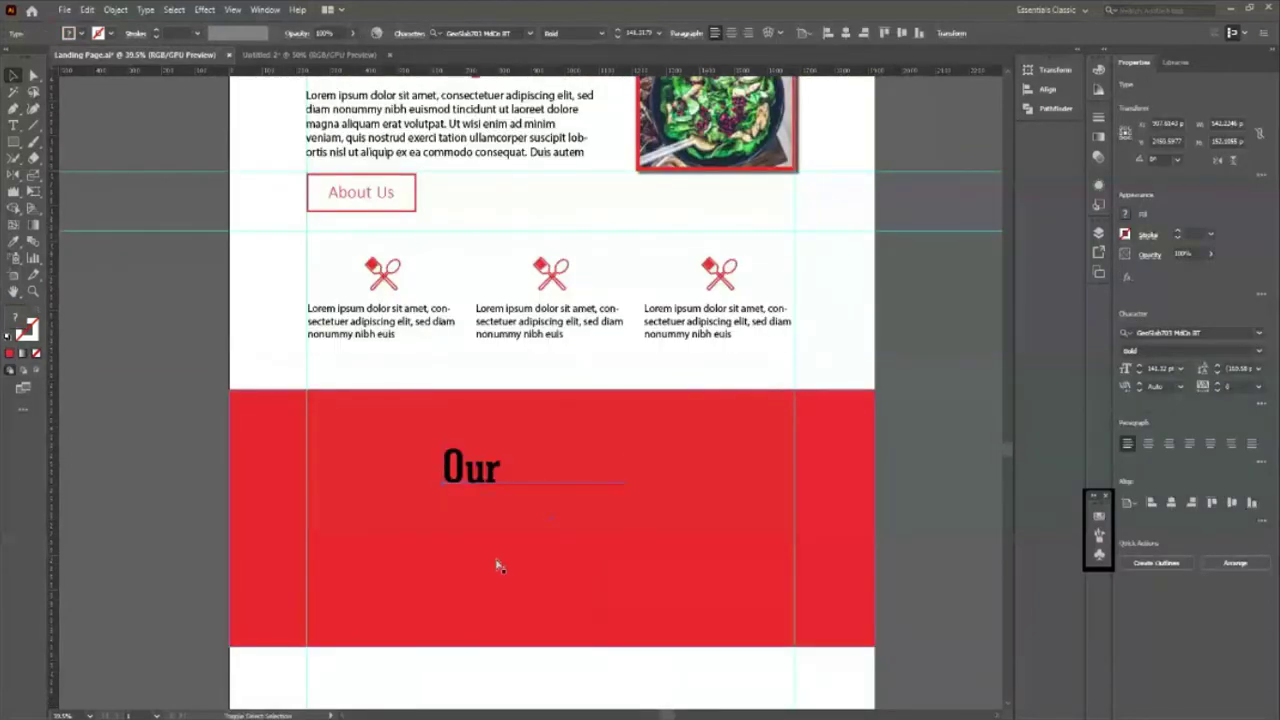
{"action": "scroll", "coordinate": [529, 549], "scroll_direction": "up", "scroll_amount": 2}
{"action": "scroll", "coordinate": [306, 449], "scroll_direction": "up", "scroll_amount": 2}
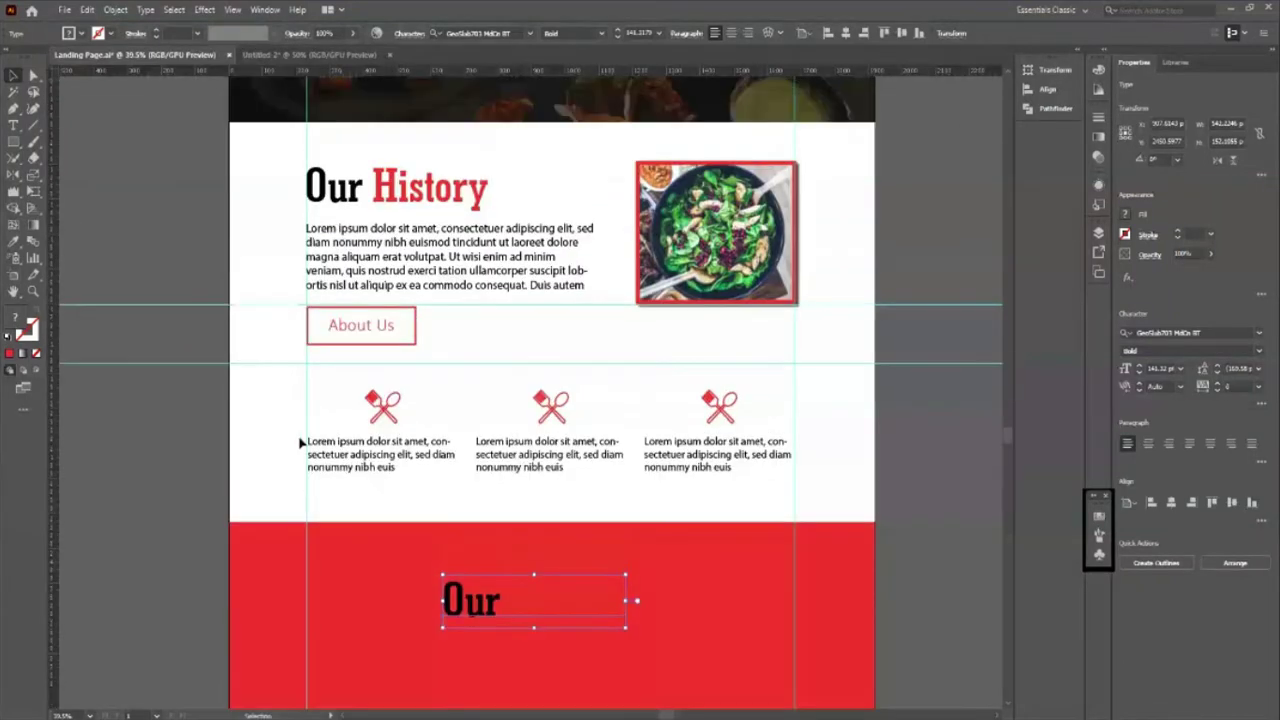
{"action": "left_click", "coordinate": [464, 598]}
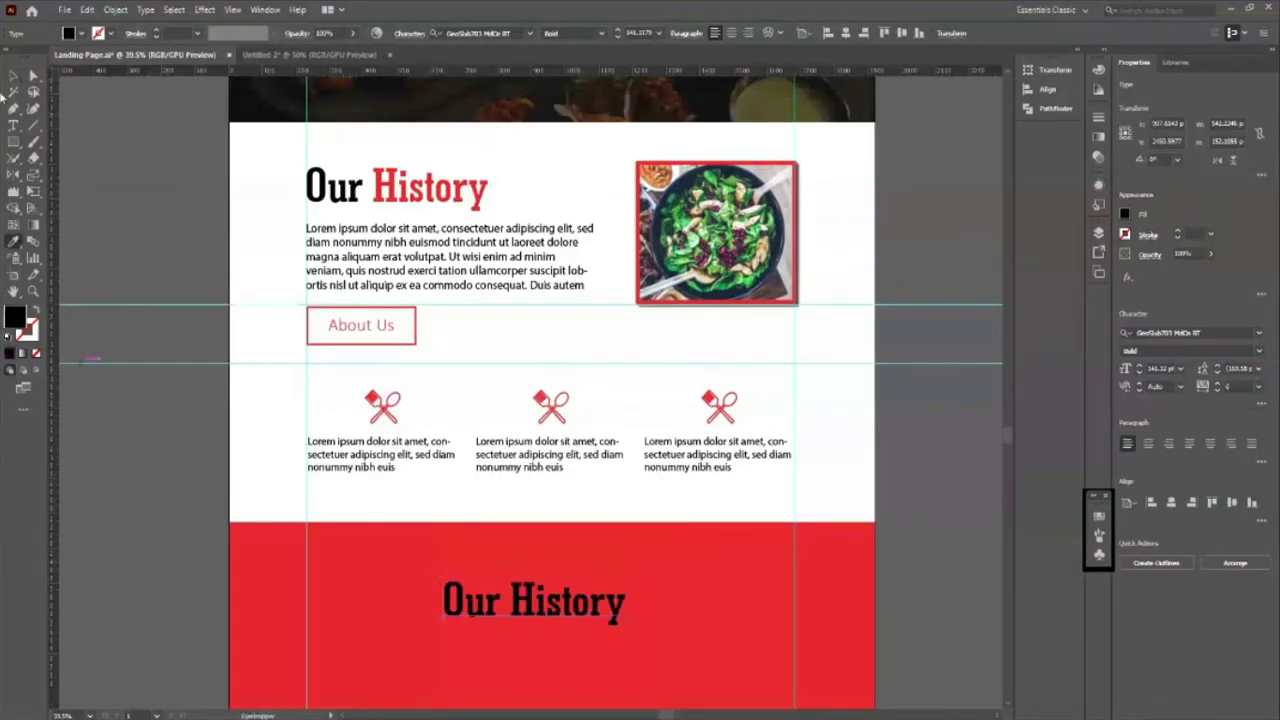
{"action": "left_click", "coordinate": [13, 76]}
{"action": "left_click", "coordinate": [190, 618]}
{"action": "scroll", "coordinate": [190, 618], "scroll_direction": "down", "scroll_amount": 2}
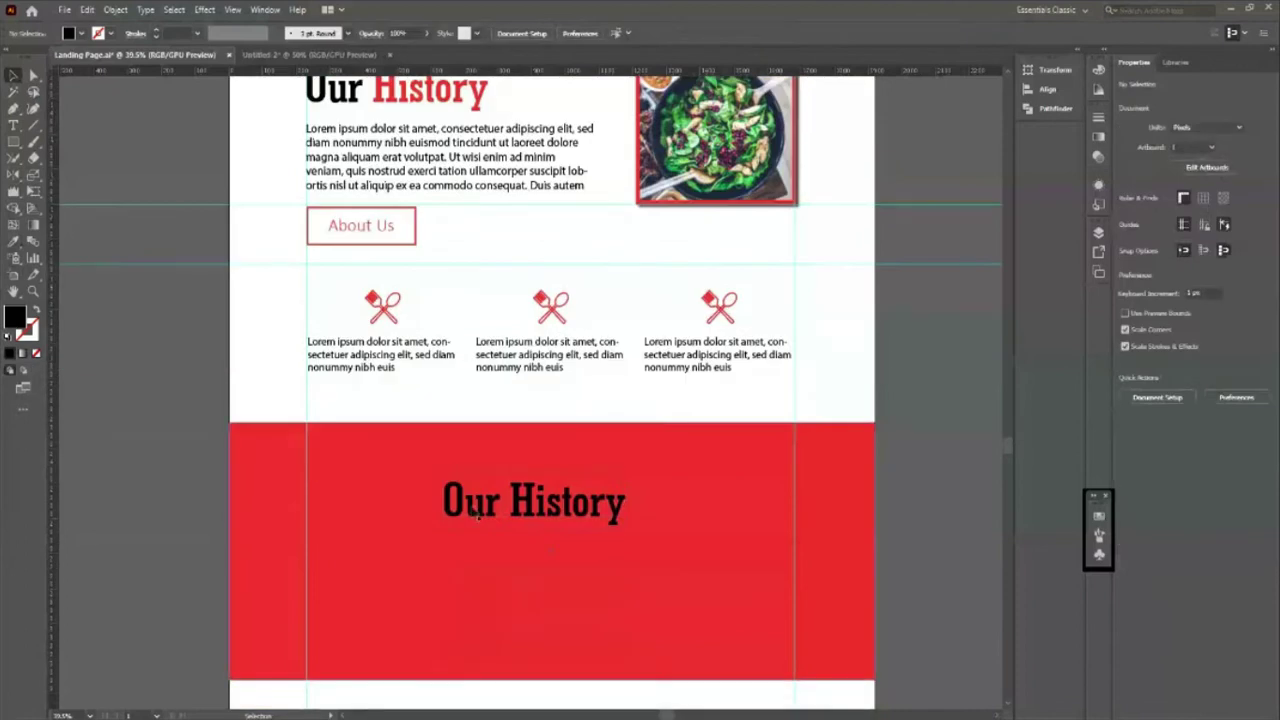
Step: Replace the copied heading text in the red band with '24 Hours'
{"action": "left_click", "coordinate": [521, 508]}
{"action": "double_click", "coordinate": [587, 526]}
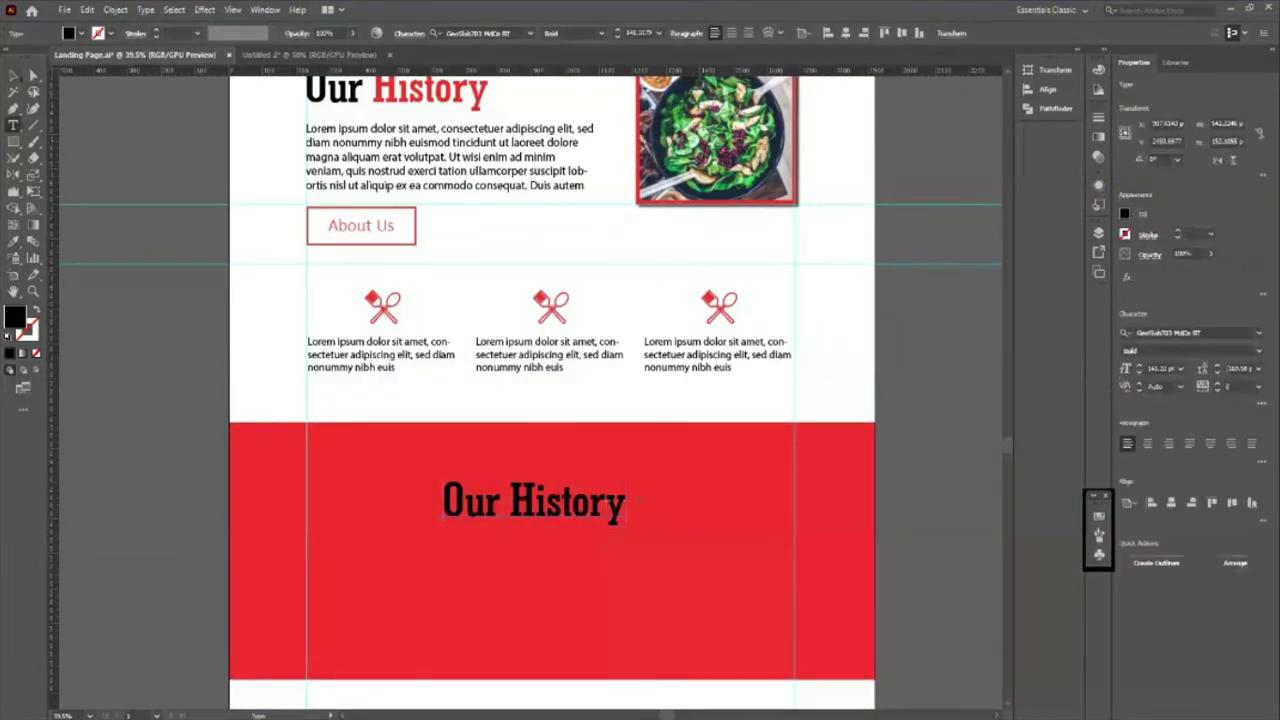
{"action": "key", "text": "BackSpace"}
{"action": "key", "text": "BackSpace"}
{"action": "key", "text": "BackSpace"}
{"action": "key", "text": "BackSpace"}
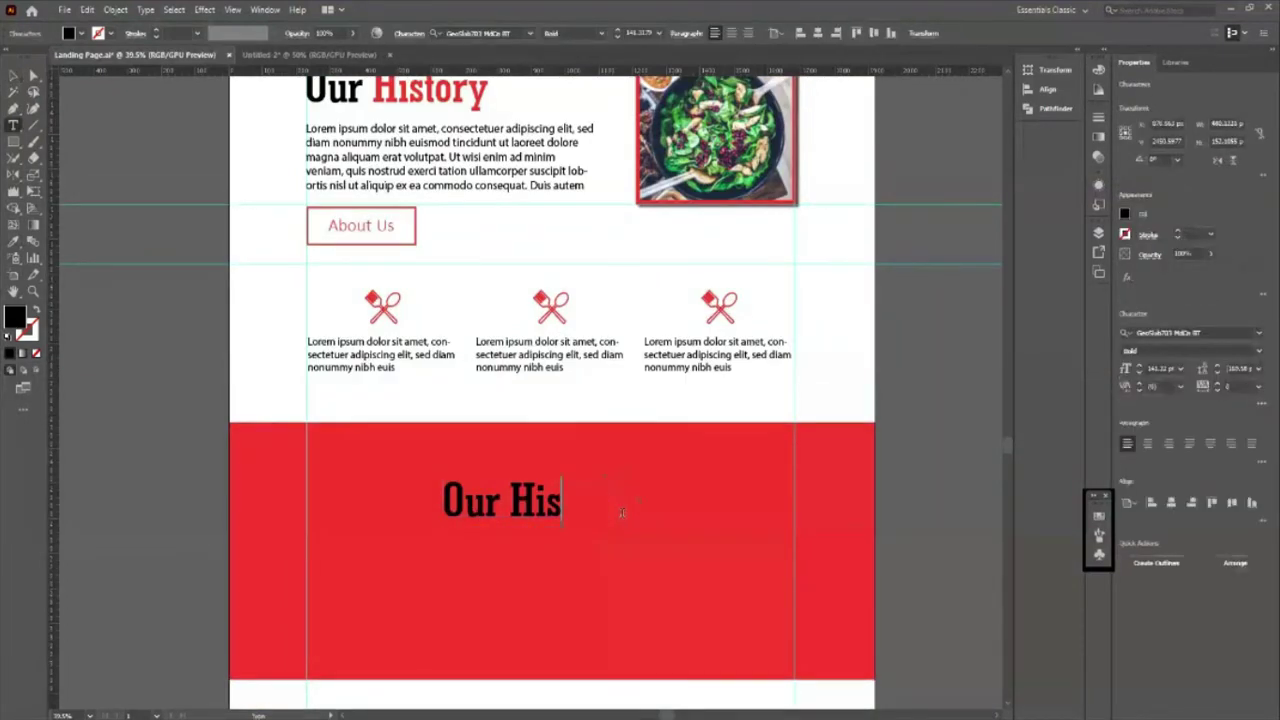
{"action": "key", "text": "BackSpace"}
{"action": "key", "text": "BackSpace"}
{"action": "key", "text": "BackSpace"}
{"action": "key", "text": "BackSpace"}
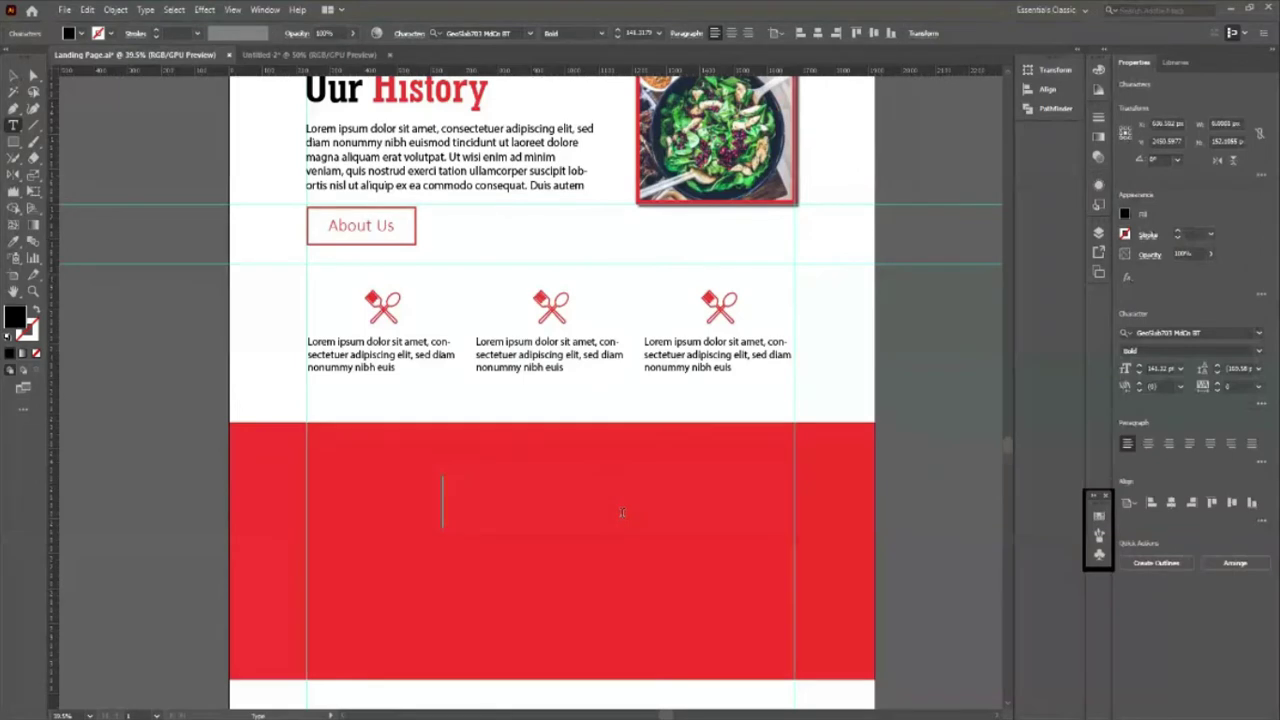
{"action": "type", "text": "24 "}
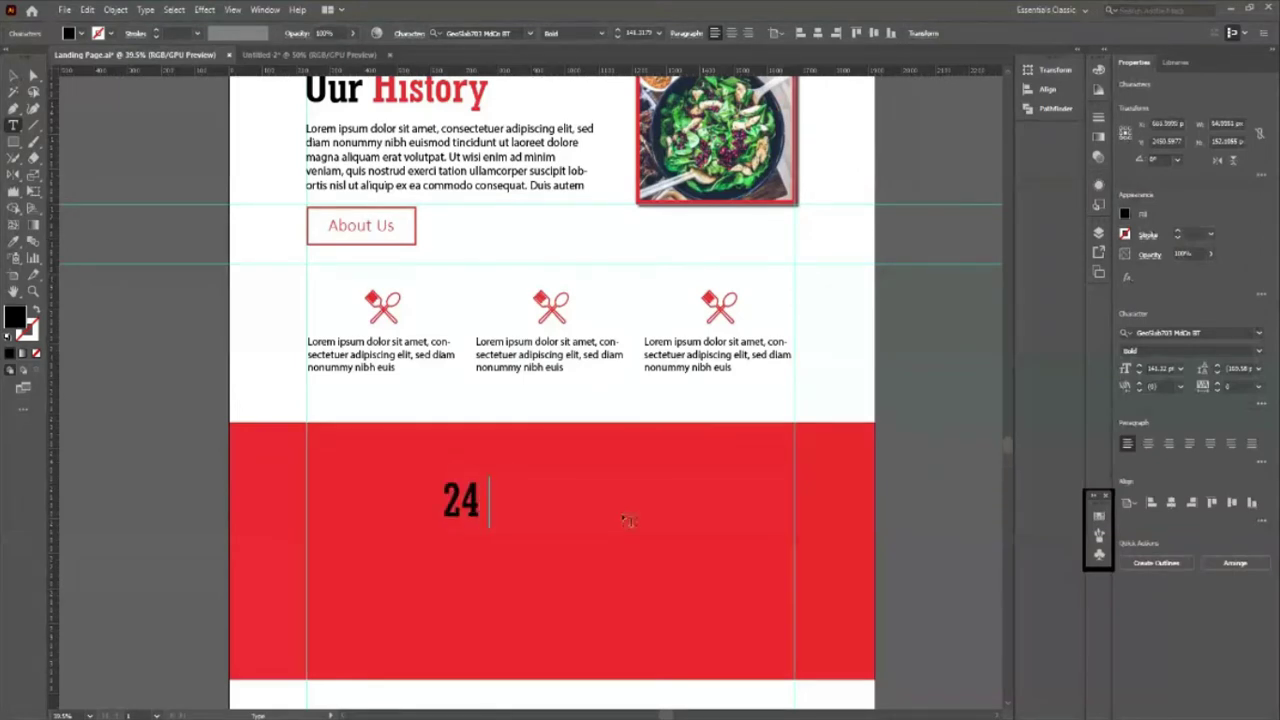
{"action": "type", "text": "Hours"}
{"action": "key", "text": "Escape"}
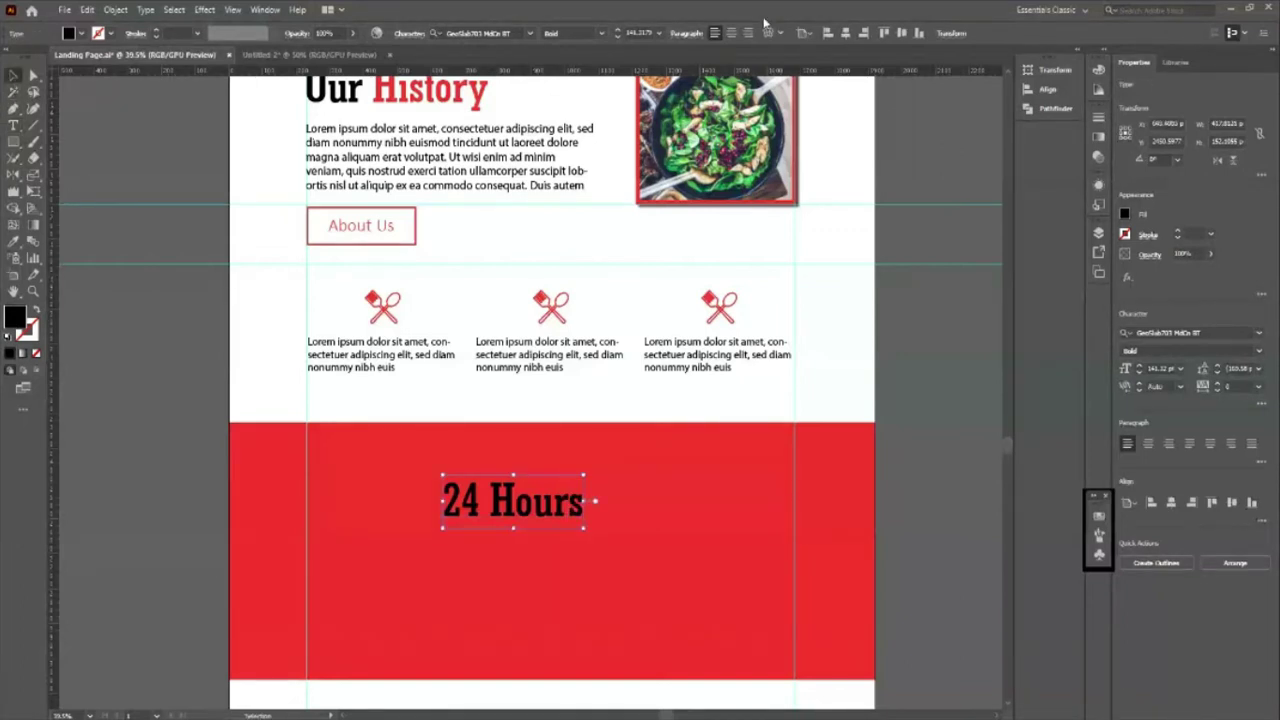
Step: Centre the 24 Hours heading horizontally on the artboard
{"action": "left_click", "coordinate": [845, 33]}
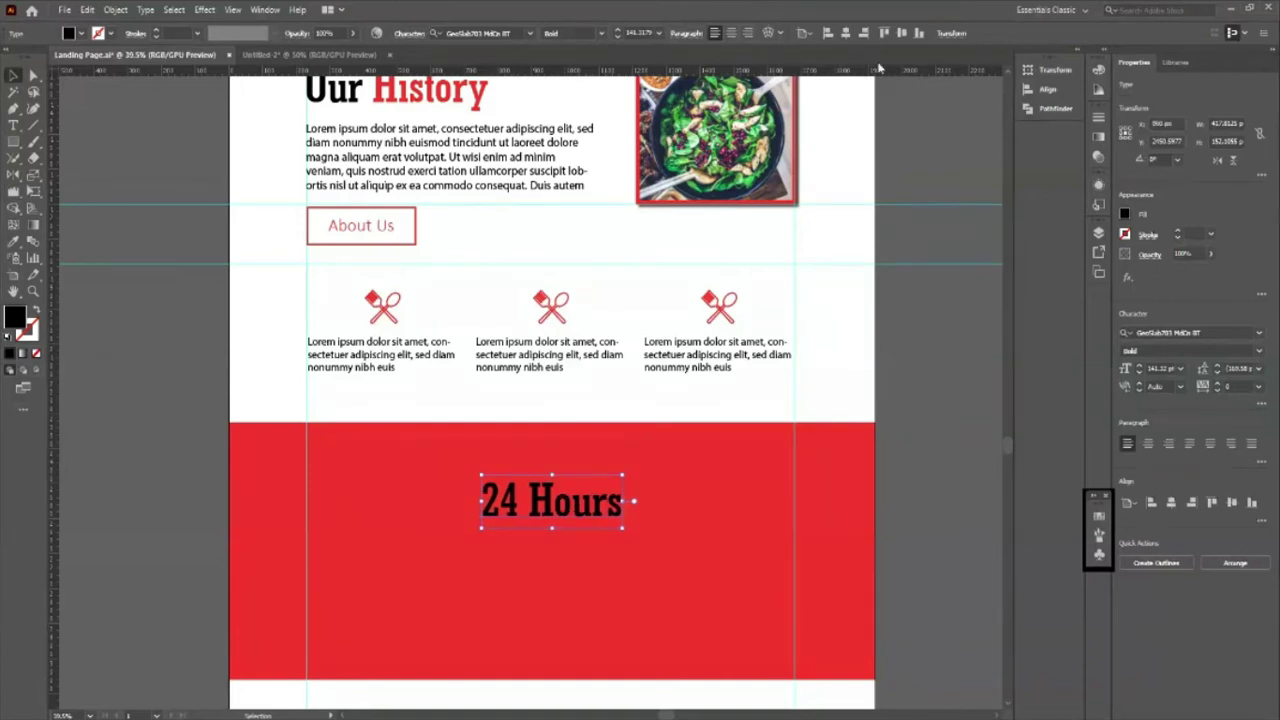
{"action": "left_click", "coordinate": [909, 544]}
{"action": "scroll", "coordinate": [909, 544], "scroll_direction": "up", "scroll_amount": 2}
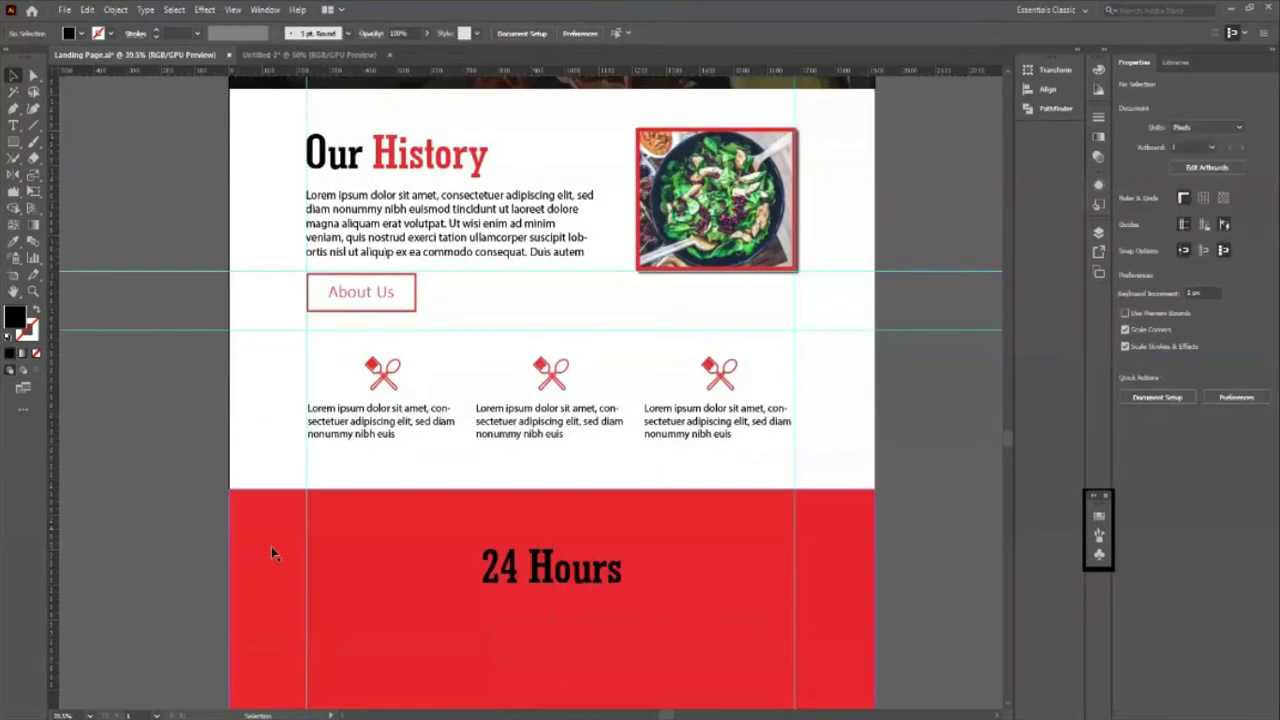
Step: Eyedropper white onto the word 'Hours' in the heading, leaving '24' black
{"action": "scroll", "coordinate": [805, 557], "scroll_direction": "down", "scroll_amount": 3}
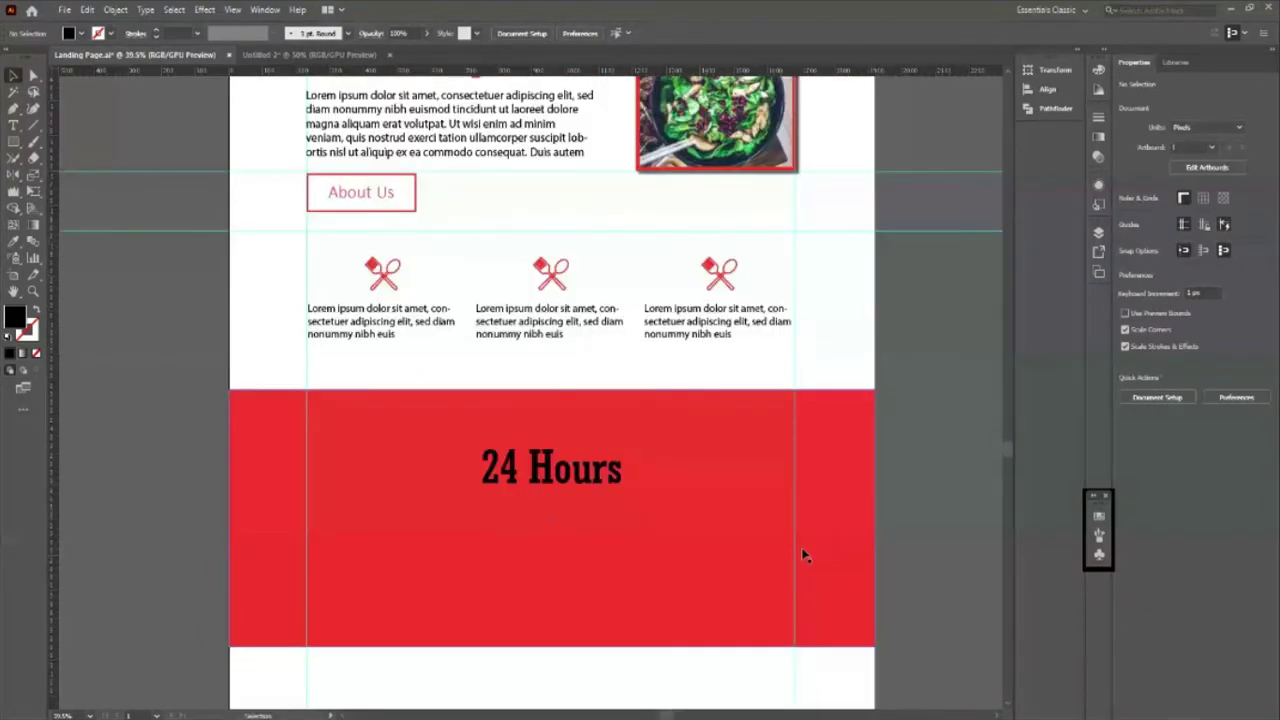
{"action": "scroll", "coordinate": [805, 557], "scroll_direction": "up", "scroll_amount": 1}
{"action": "double_click", "coordinate": [570, 505]}
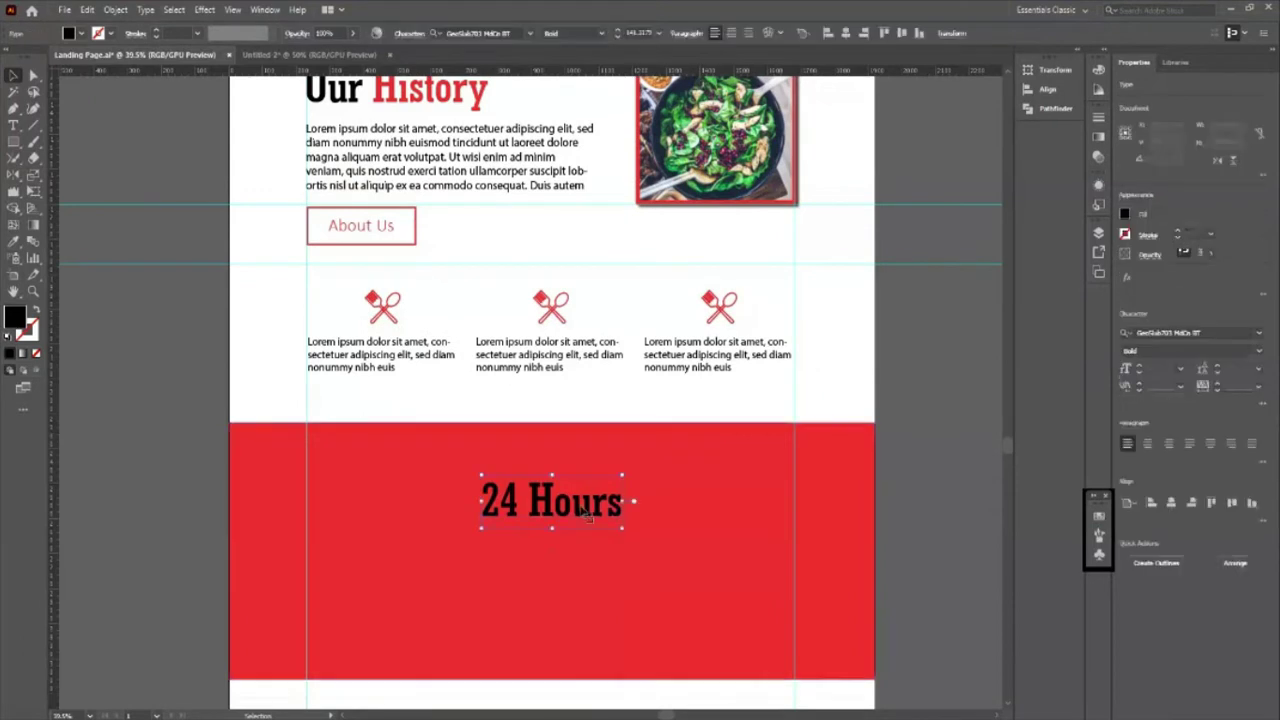
{"action": "double_click", "coordinate": [532, 508]}
{"action": "key", "text": "i"}
{"action": "left_click", "coordinate": [276, 304]}
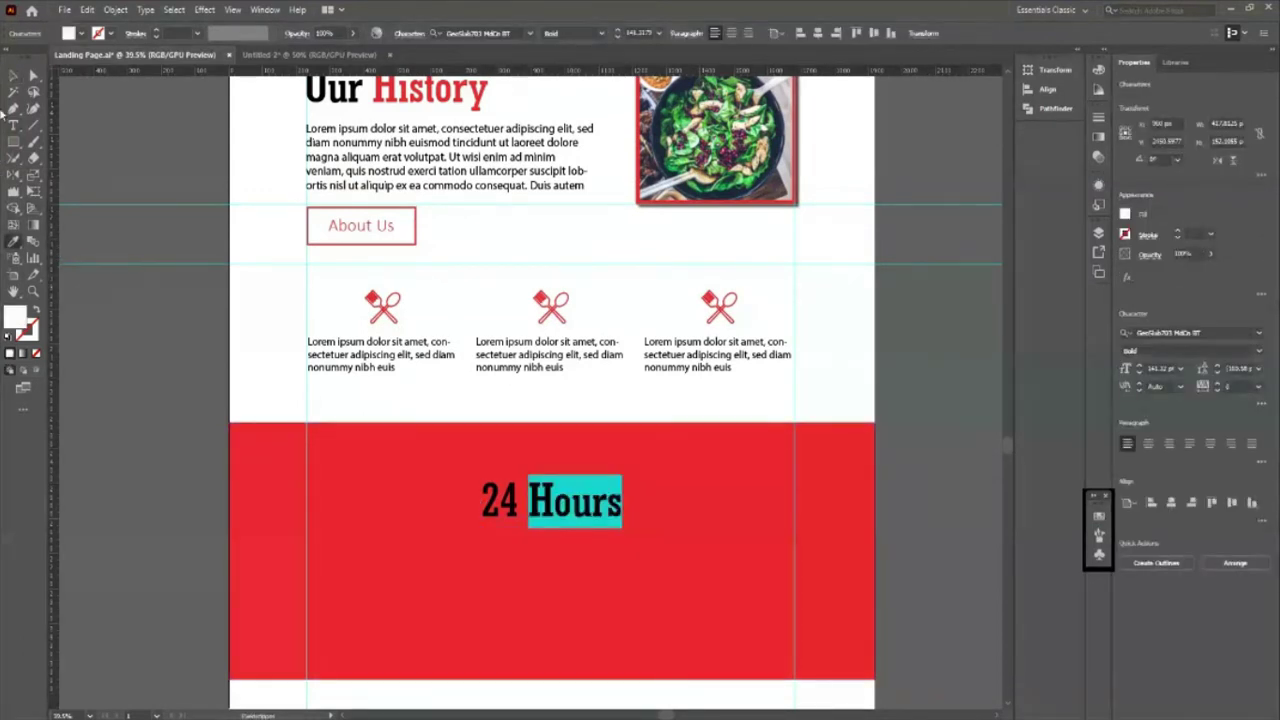
{"action": "key", "text": "Escape"}
{"action": "left_click", "coordinate": [162, 401]}
{"action": "scroll", "coordinate": [483, 173], "scroll_direction": "up", "scroll_amount": 3}
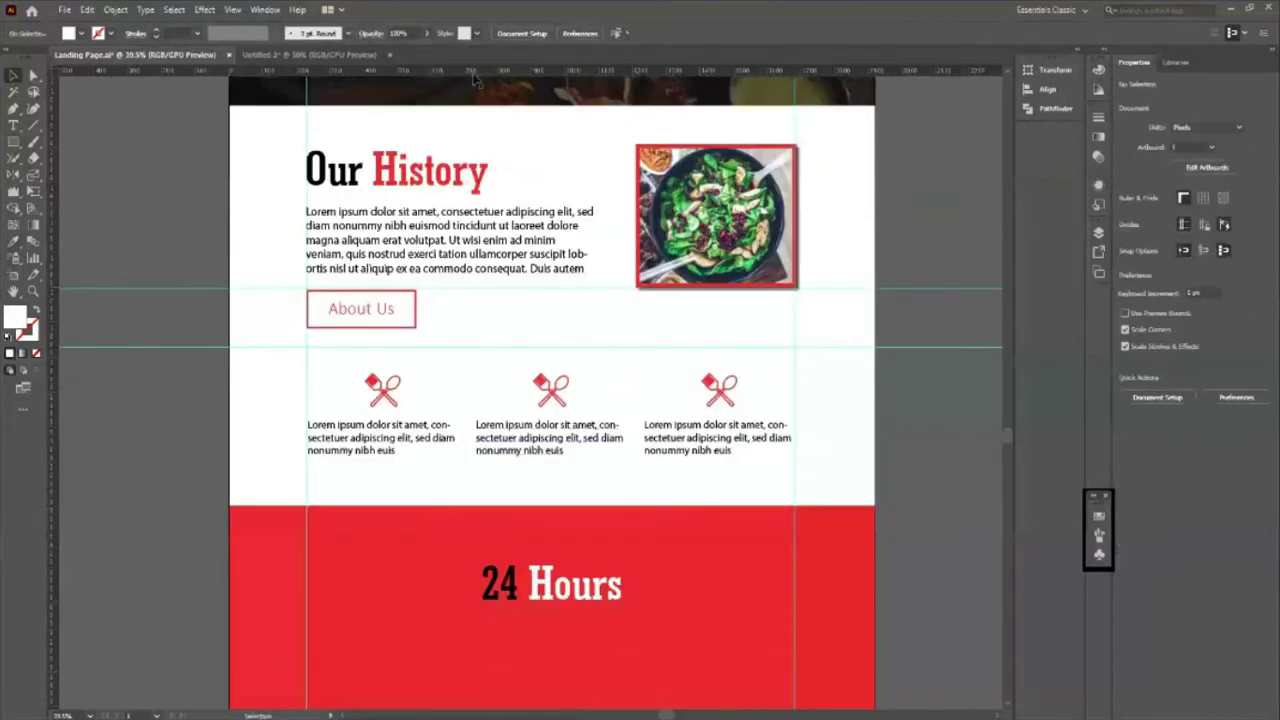
{"action": "scroll", "coordinate": [420, 383], "scroll_direction": "down", "scroll_amount": 2}
{"action": "scroll", "coordinate": [590, 420], "scroll_direction": "up", "scroll_amount": 2}
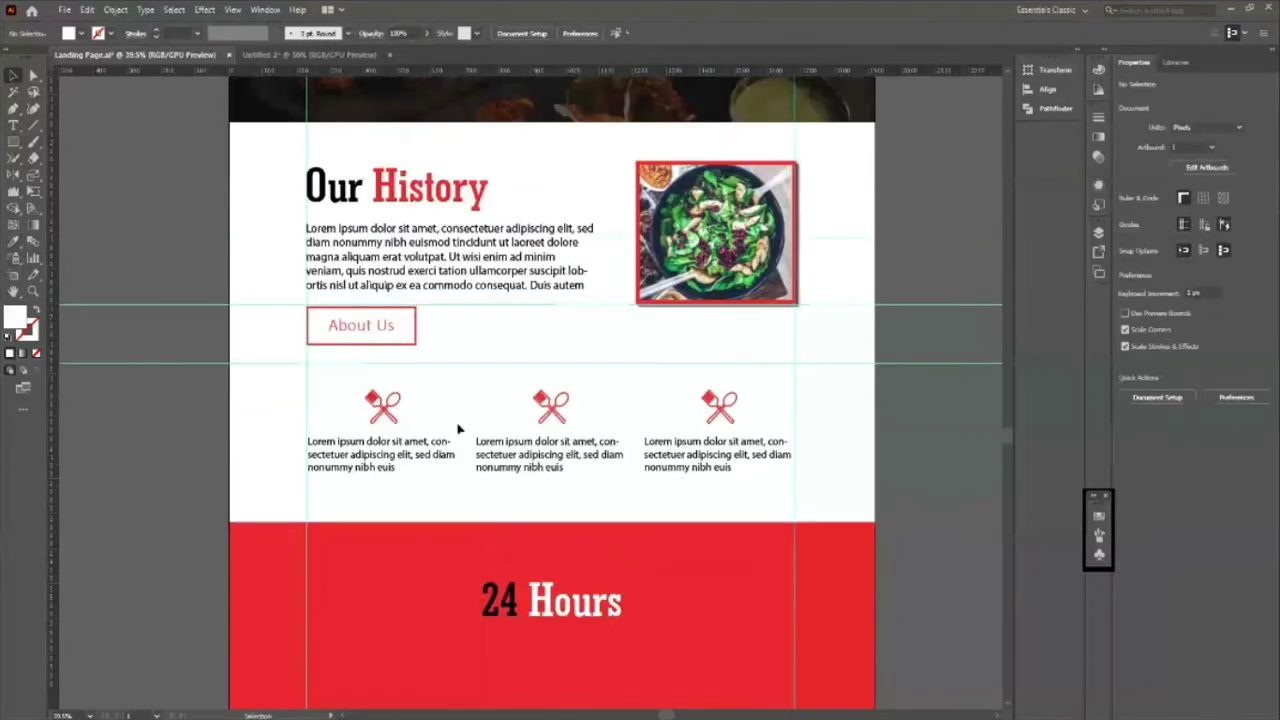
{"action": "scroll", "coordinate": [563, 467], "scroll_direction": "up", "scroll_amount": 2}
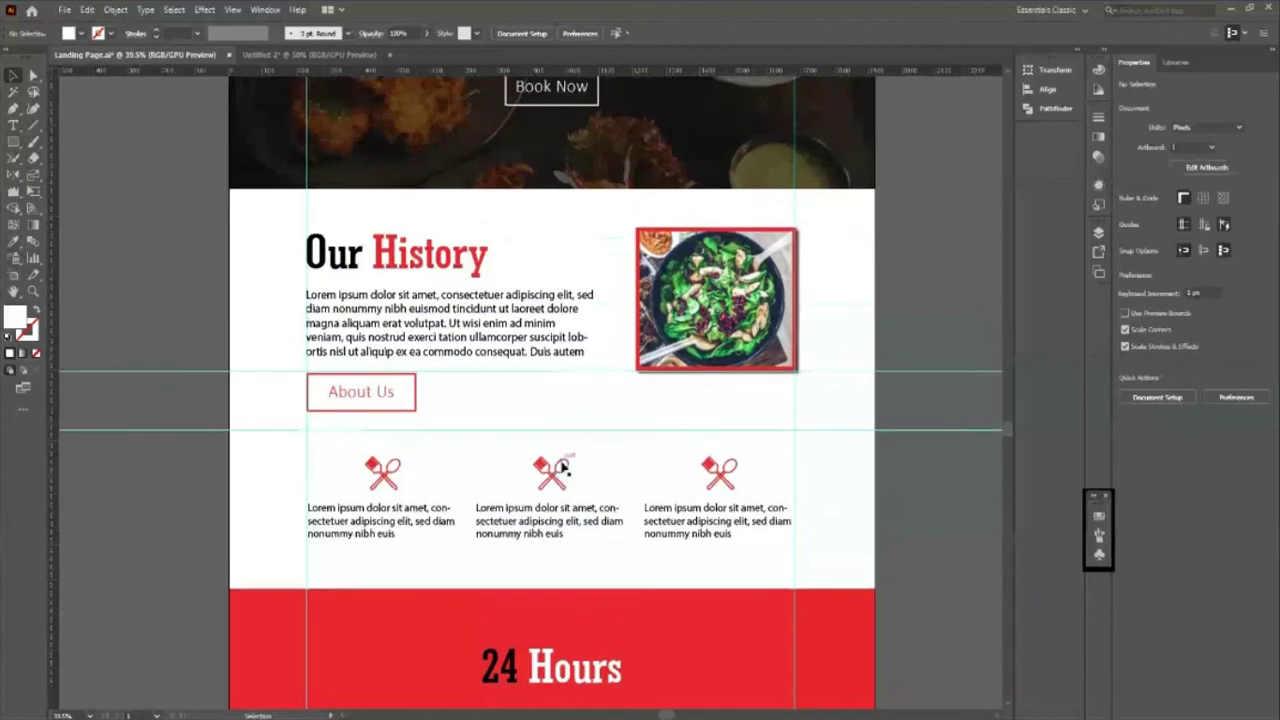
{"action": "scroll", "coordinate": [563, 467], "scroll_direction": "up", "scroll_amount": 4}
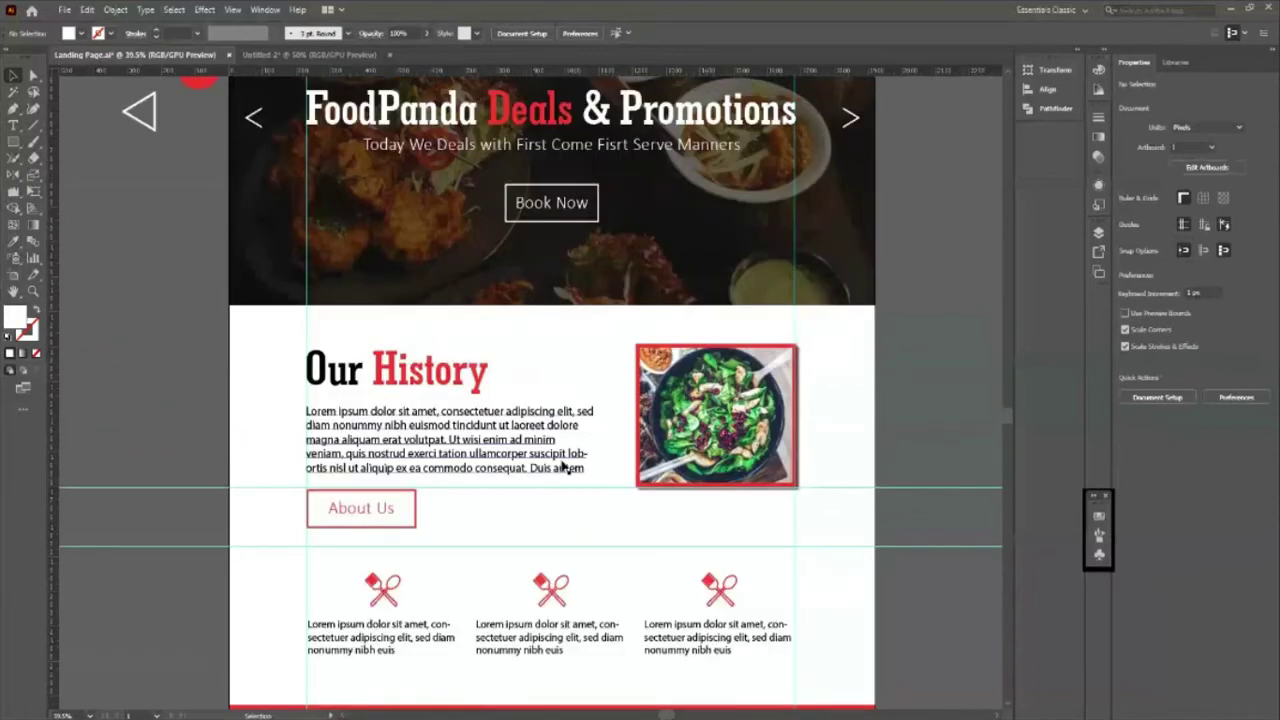
{"action": "scroll", "coordinate": [565, 467], "scroll_direction": "down", "scroll_amount": 10}
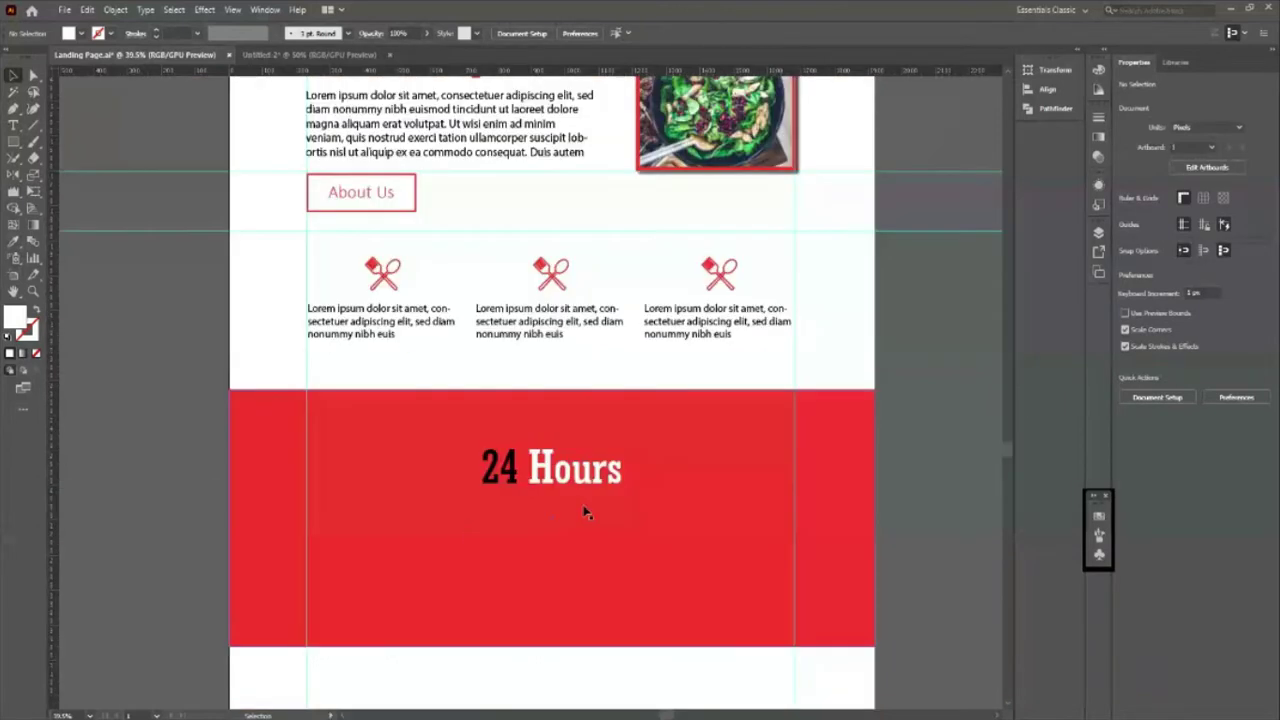
{"action": "scroll", "coordinate": [523, 343], "scroll_direction": "down", "scroll_amount": 2}
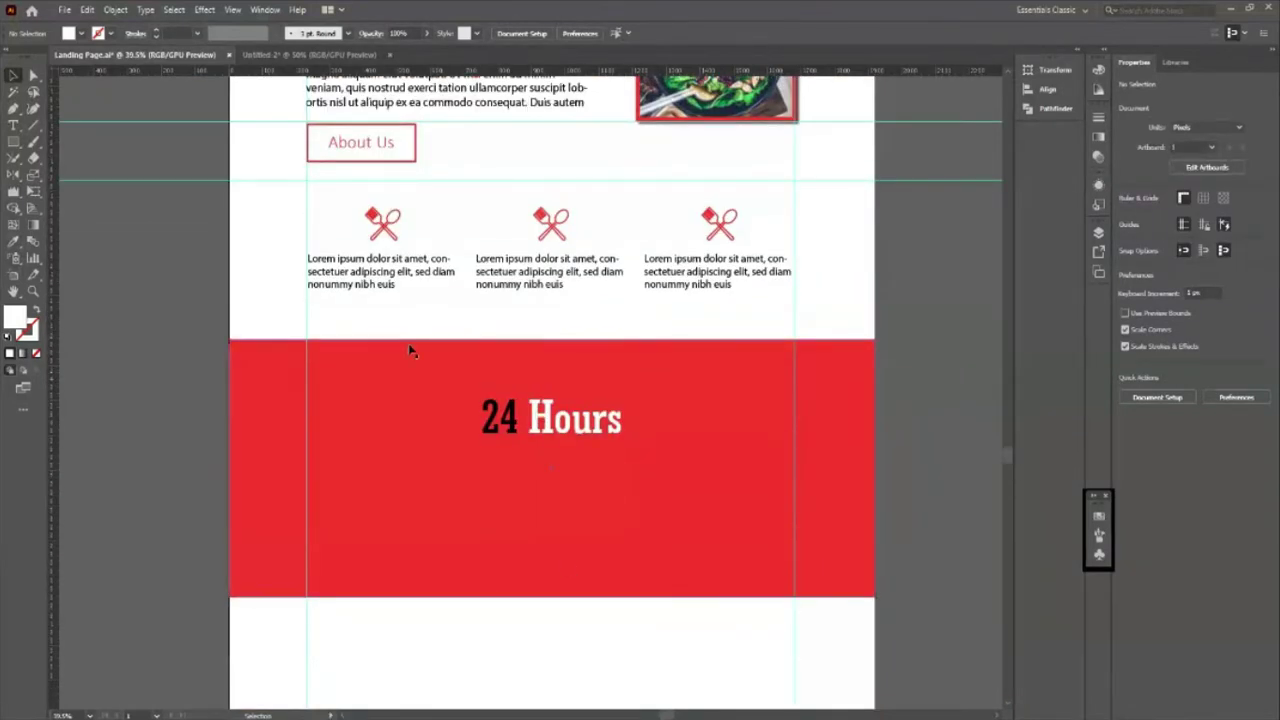
{"action": "scroll", "coordinate": [410, 350], "scroll_direction": "up", "scroll_amount": 1}
{"action": "left_click", "coordinate": [484, 140]}
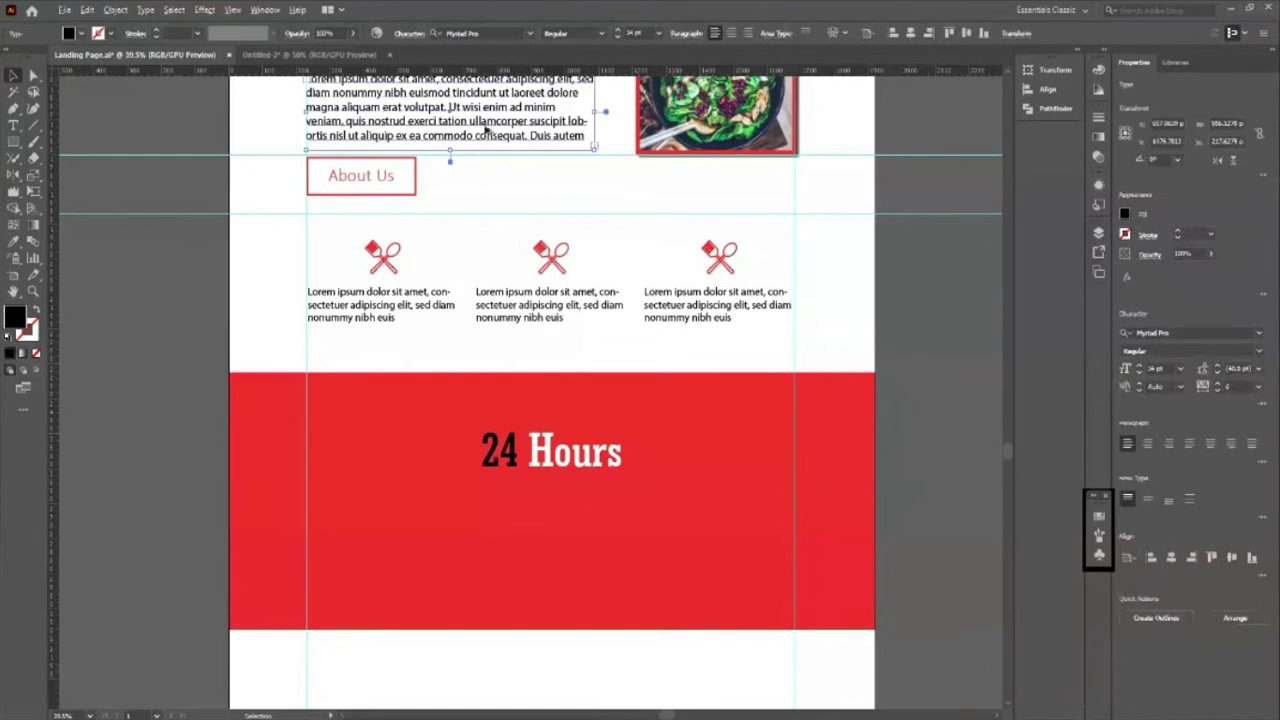
{"action": "left_click_drag", "start_coordinate": [486, 129], "coordinate": [585, 546]}
{"action": "key", "text": "i"}
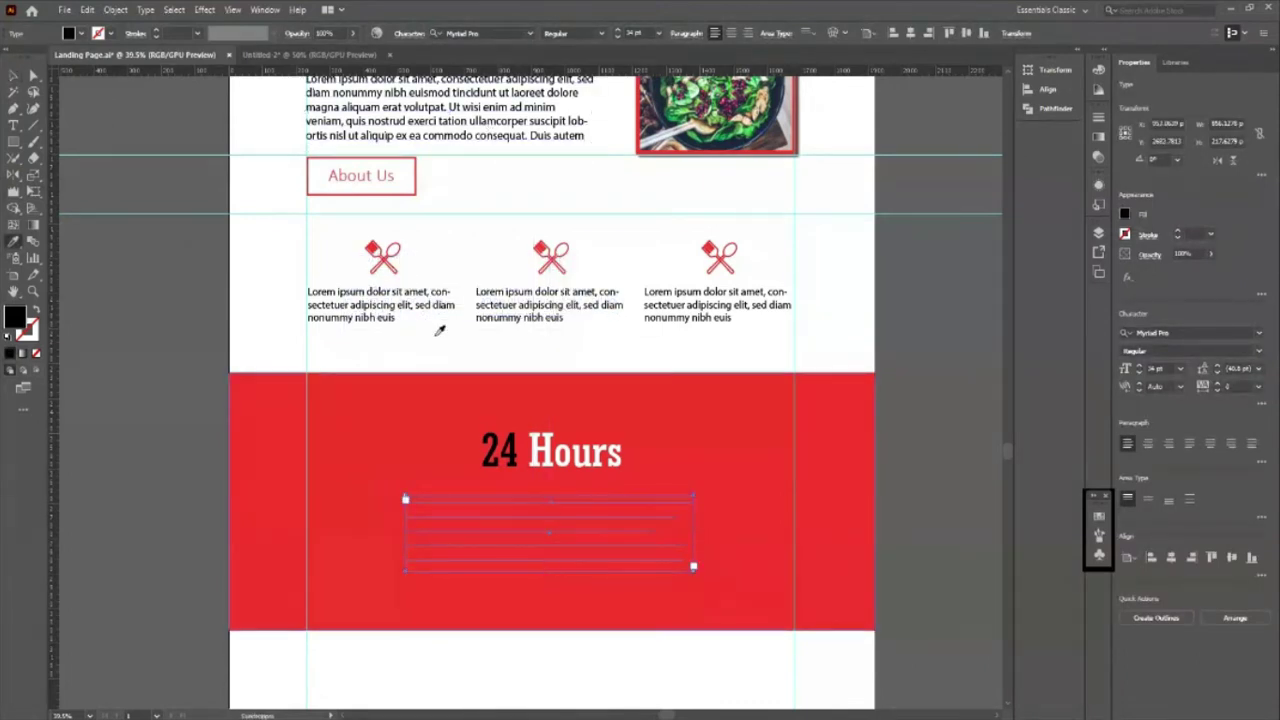
{"action": "left_click", "coordinate": [437, 341]}
{"action": "left_click", "coordinate": [14, 76]}
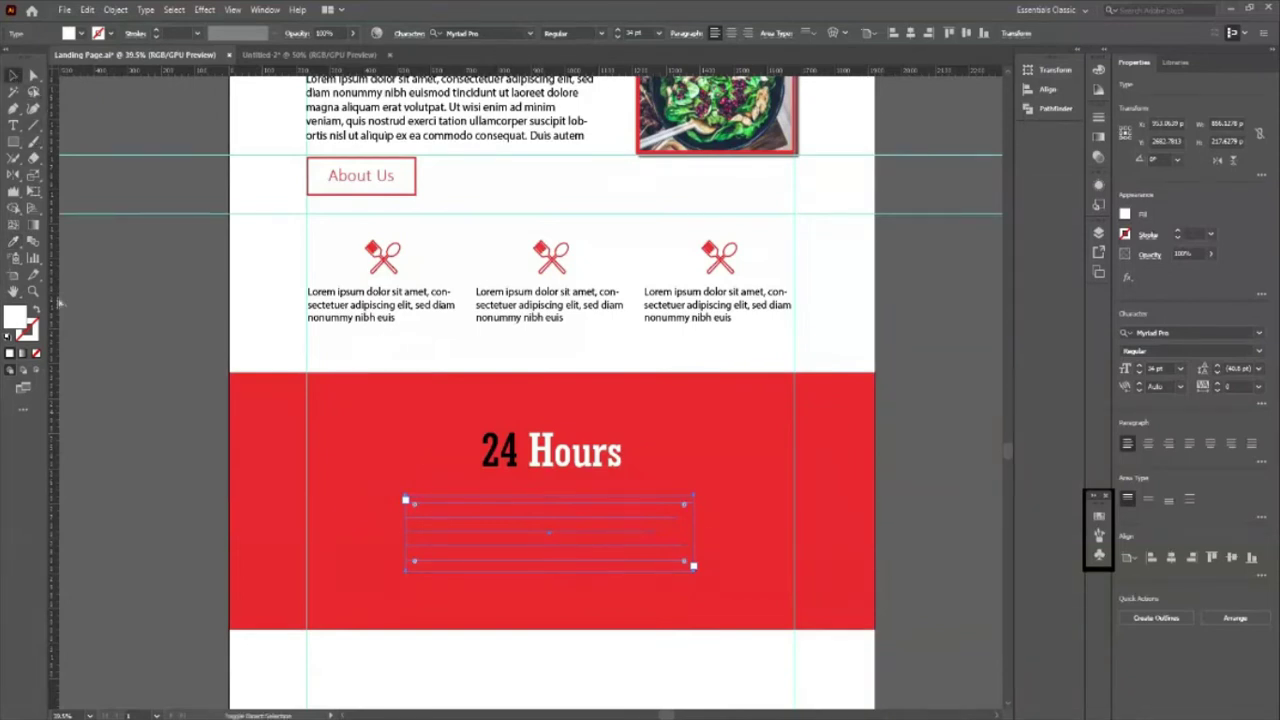
{"action": "left_click", "coordinate": [175, 488]}
{"action": "scroll", "coordinate": [200, 495], "scroll_direction": "down", "scroll_amount": 2}
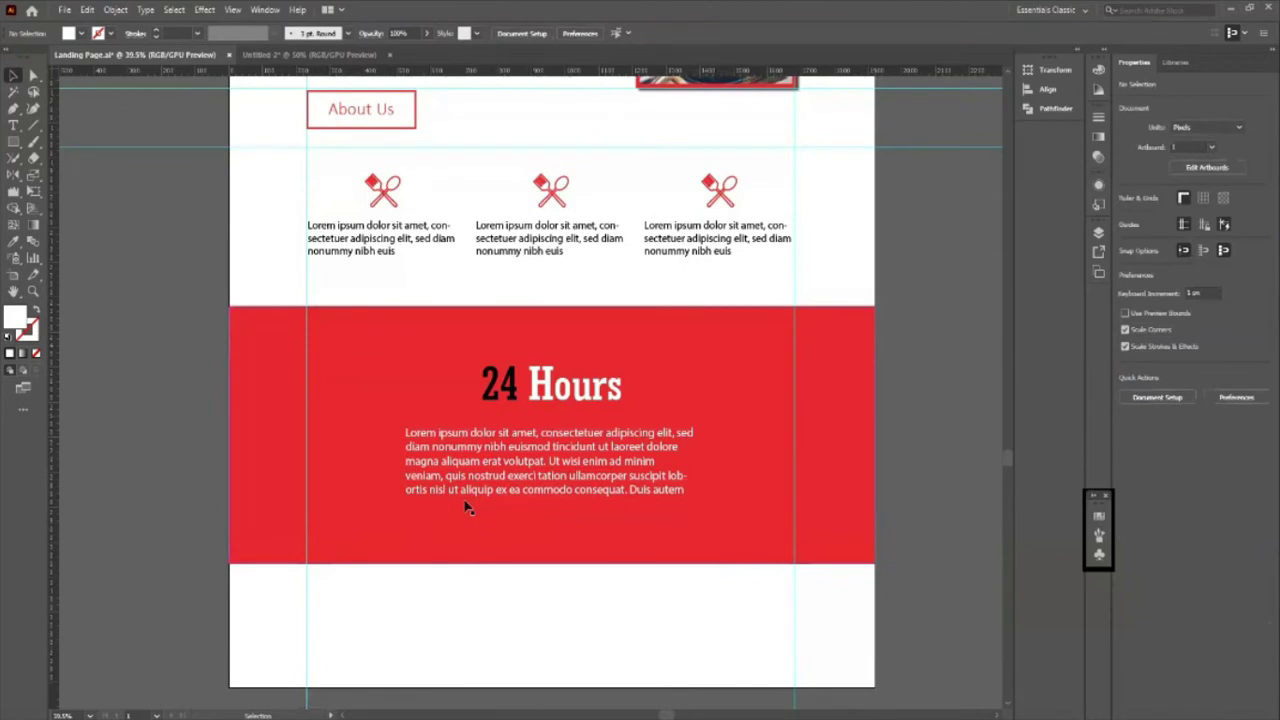
{"action": "key", "text": "ctrl+z"}
Step: Add a text area inside the red band with the small paragraph style
{"action": "key", "text": "t"}
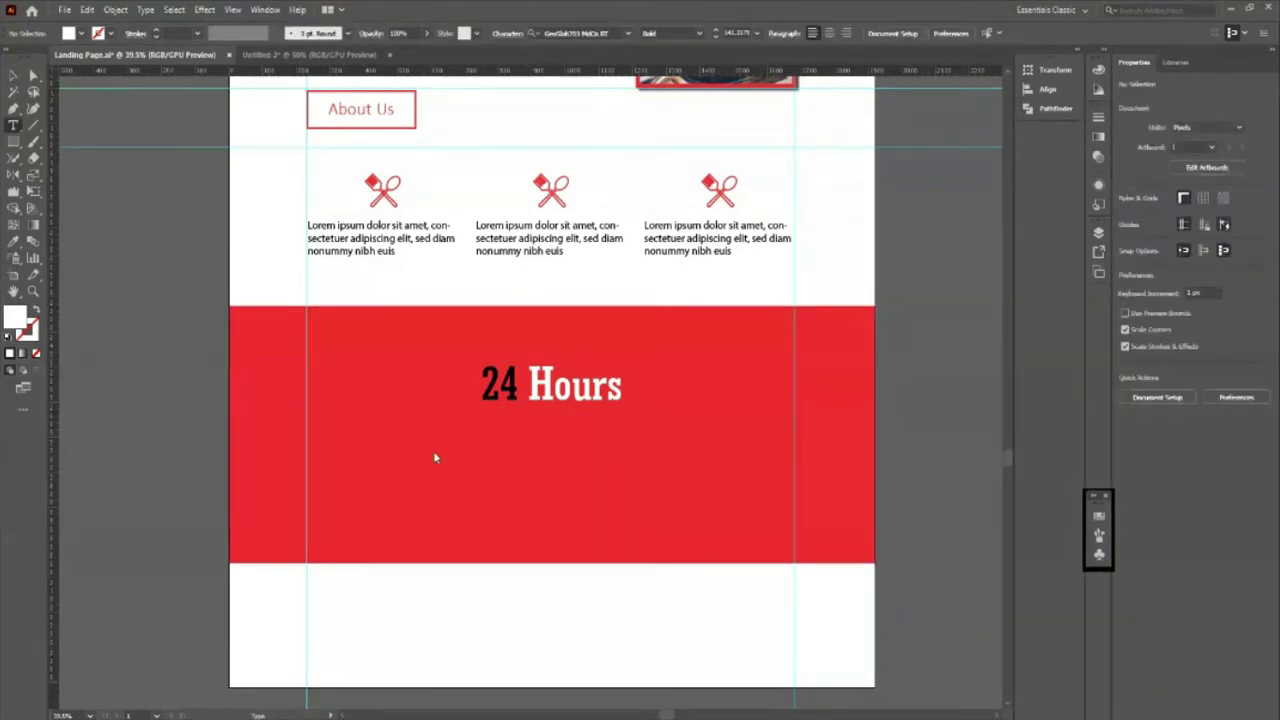
{"action": "mouse_move", "coordinate": [360, 442]}
{"action": "left_mouse_down"}
{"action": "mouse_move", "coordinate": [702, 490]}
{"action": "mouse_move", "coordinate": [748, 517]}
{"action": "left_mouse_up"}
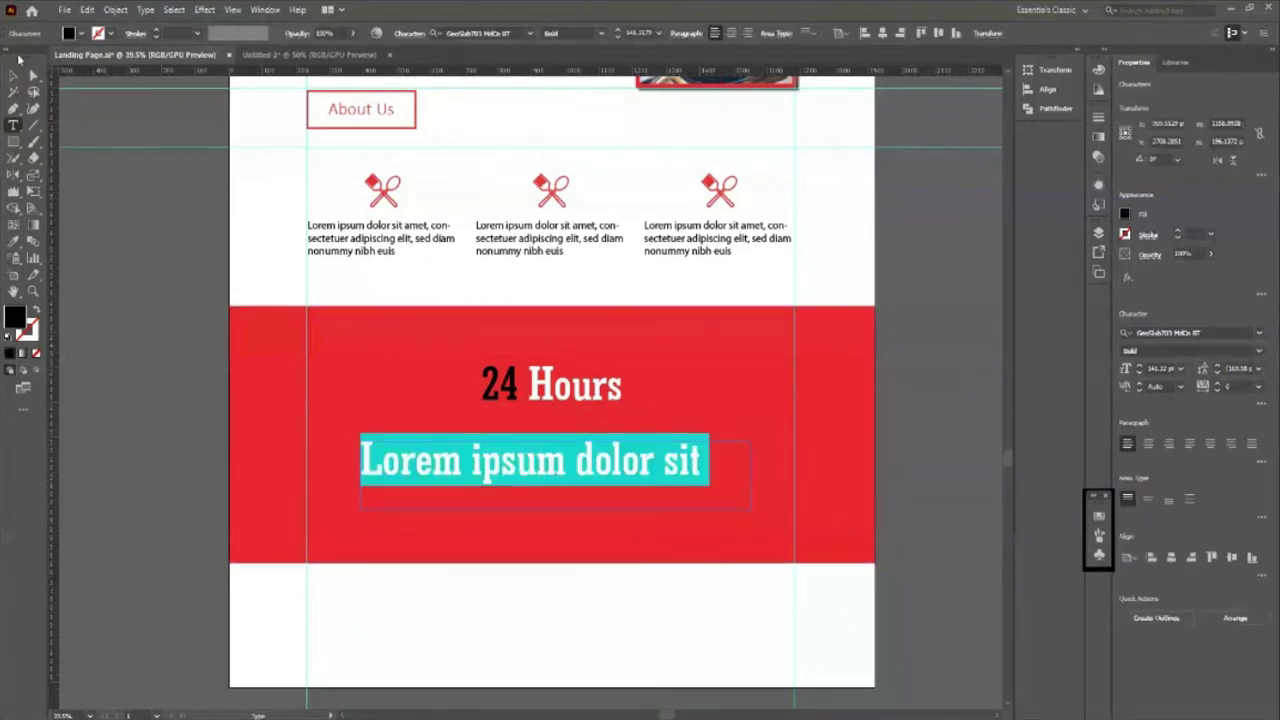
{"action": "left_click", "coordinate": [15, 76]}
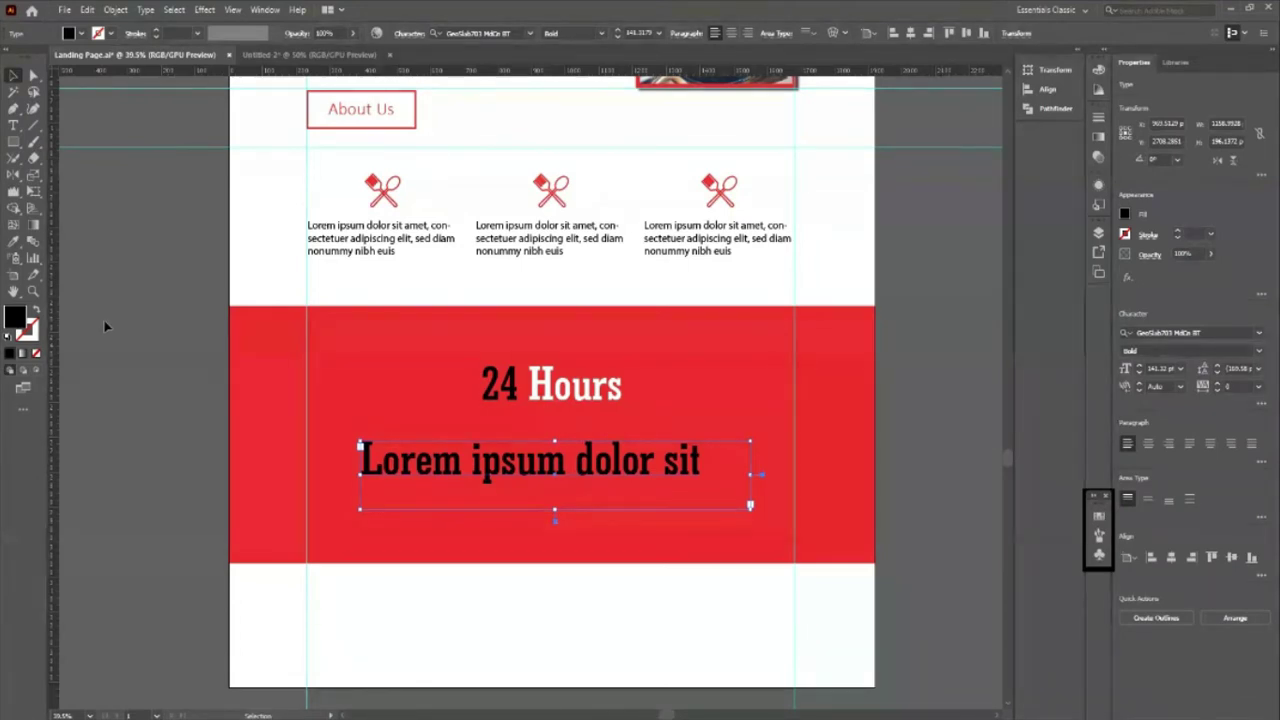
{"action": "key", "text": "i"}
{"action": "left_click", "coordinate": [492, 251]}
{"action": "key", "text": "v"}
{"action": "left_click", "coordinate": [486, 632]}
Step: Draw a second text area lower in the red band
{"action": "key", "text": "t"}
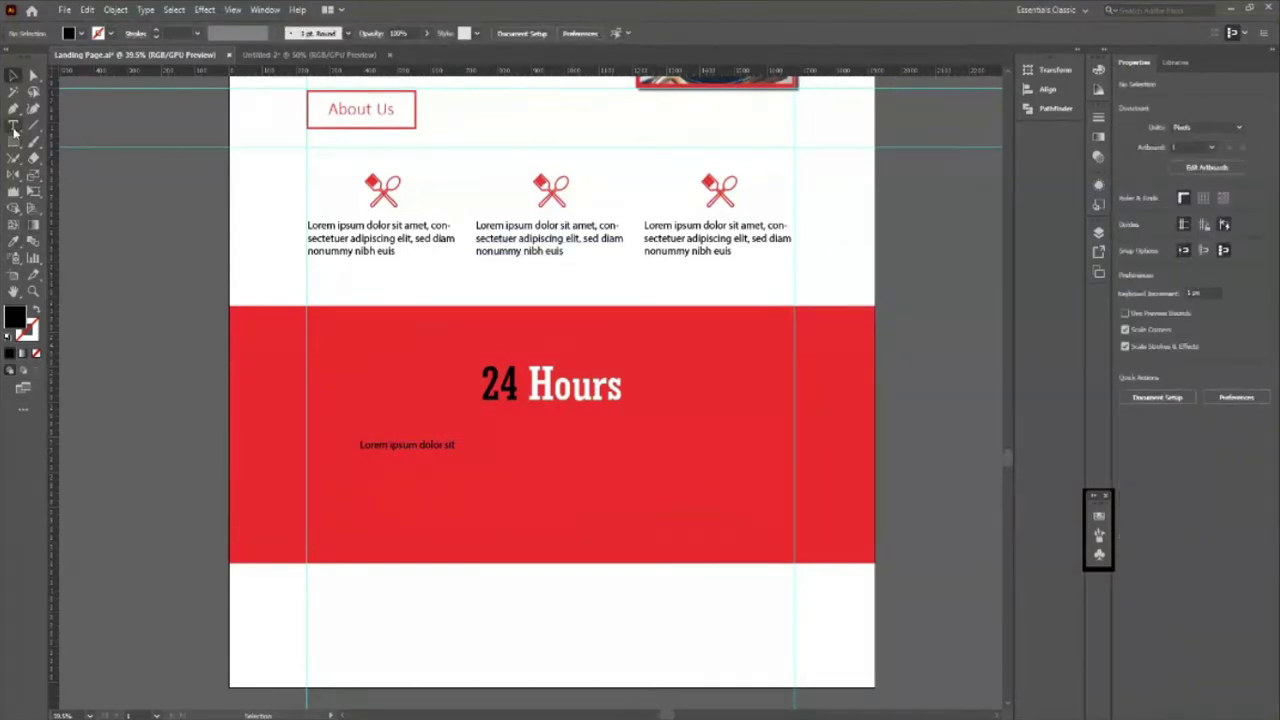
{"action": "left_click_drag", "start_coordinate": [377, 517], "coordinate": [737, 562]}
{"action": "key", "text": "Escape"}
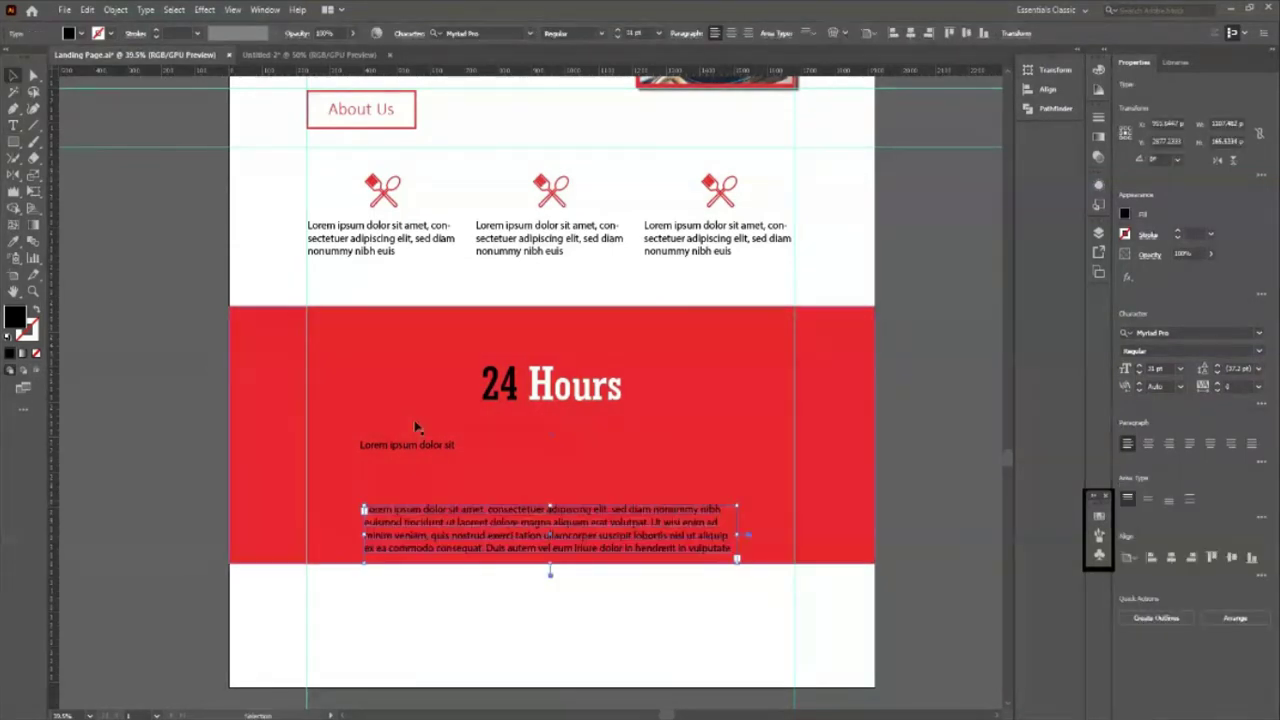
{"action": "left_click", "coordinate": [422, 453]}
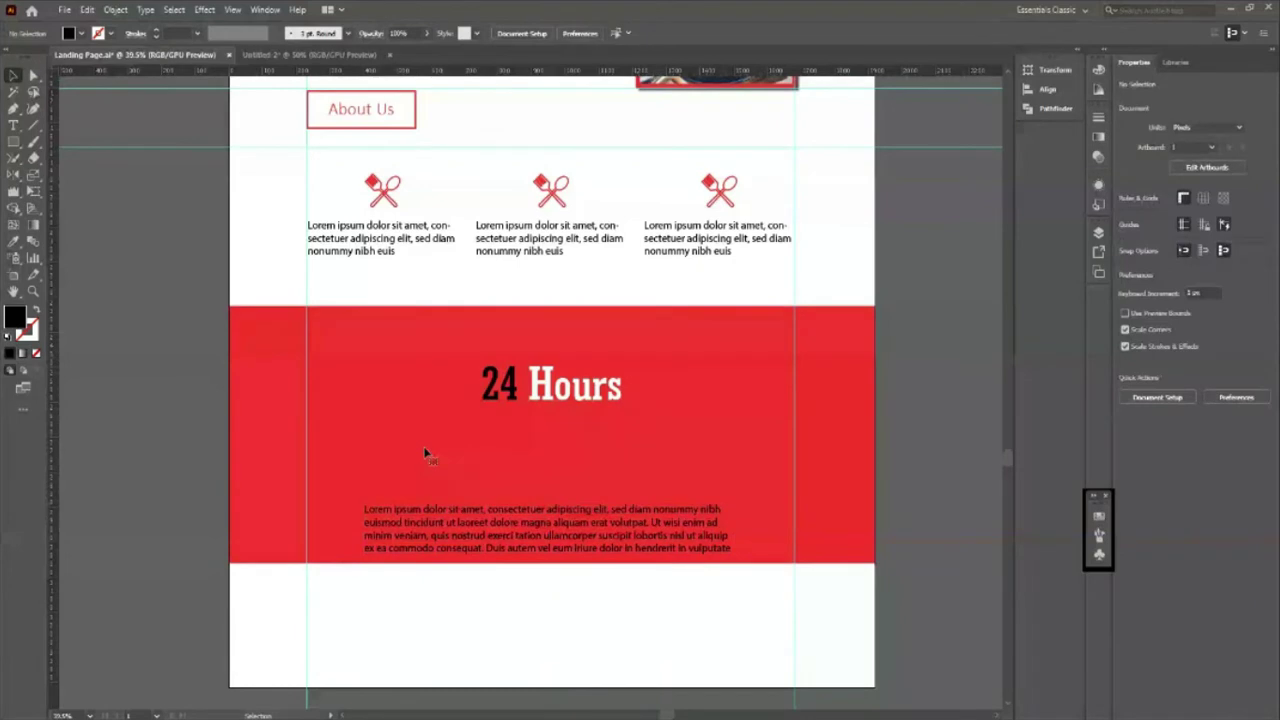
Step: Move the lorem ipsum paragraph up closer to the 24 Hours heading
{"action": "left_click", "coordinate": [495, 543]}
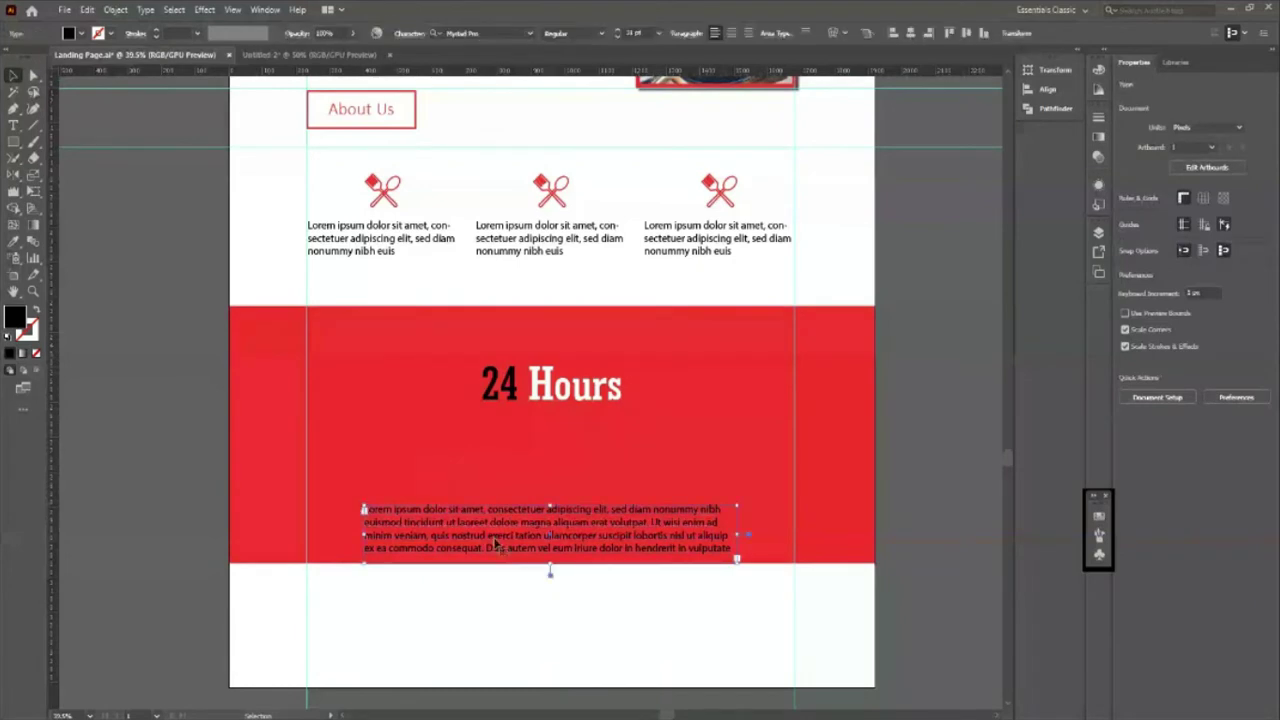
{"action": "left_click_drag", "start_coordinate": [495, 543], "coordinate": [495, 469]}
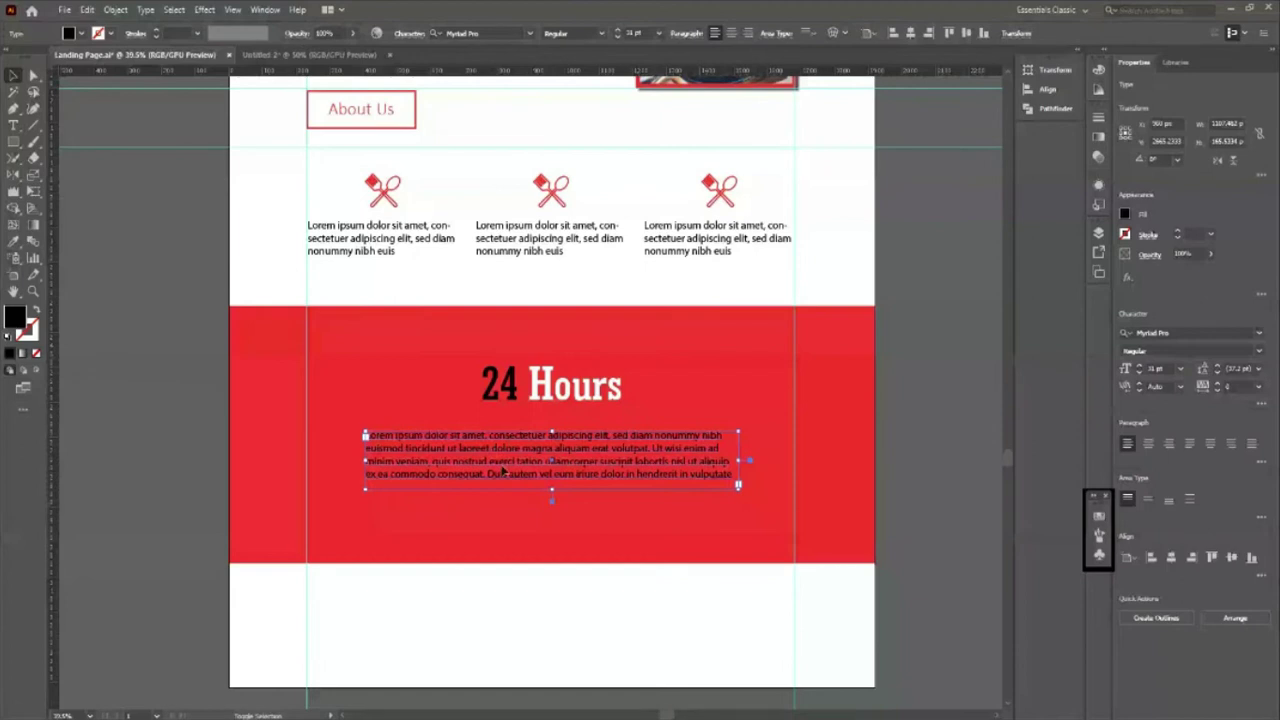
{"action": "key", "text": "shift+Up"}
{"action": "key", "text": "shift+Up"}
{"action": "key", "text": "shift+Up"}
{"action": "left_click", "coordinate": [909, 446]}
{"action": "scroll", "coordinate": [863, 569], "scroll_direction": "up", "scroll_amount": 2}
{"action": "scroll", "coordinate": [863, 569], "scroll_direction": "down", "scroll_amount": 2}
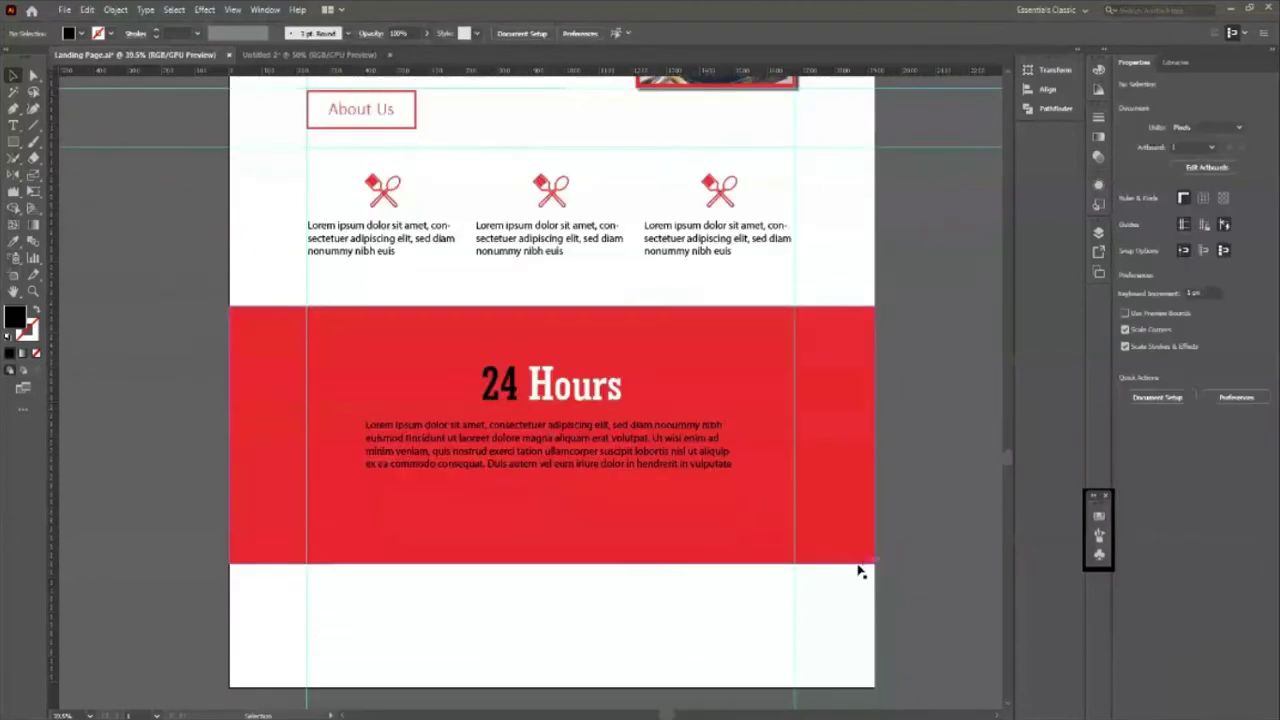
Step: Delete the lorem ipsum paragraph's text from the red band
{"action": "left_click", "coordinate": [504, 427]}
{"action": "scroll", "coordinate": [312, 477], "scroll_direction": "up", "scroll_amount": 1}
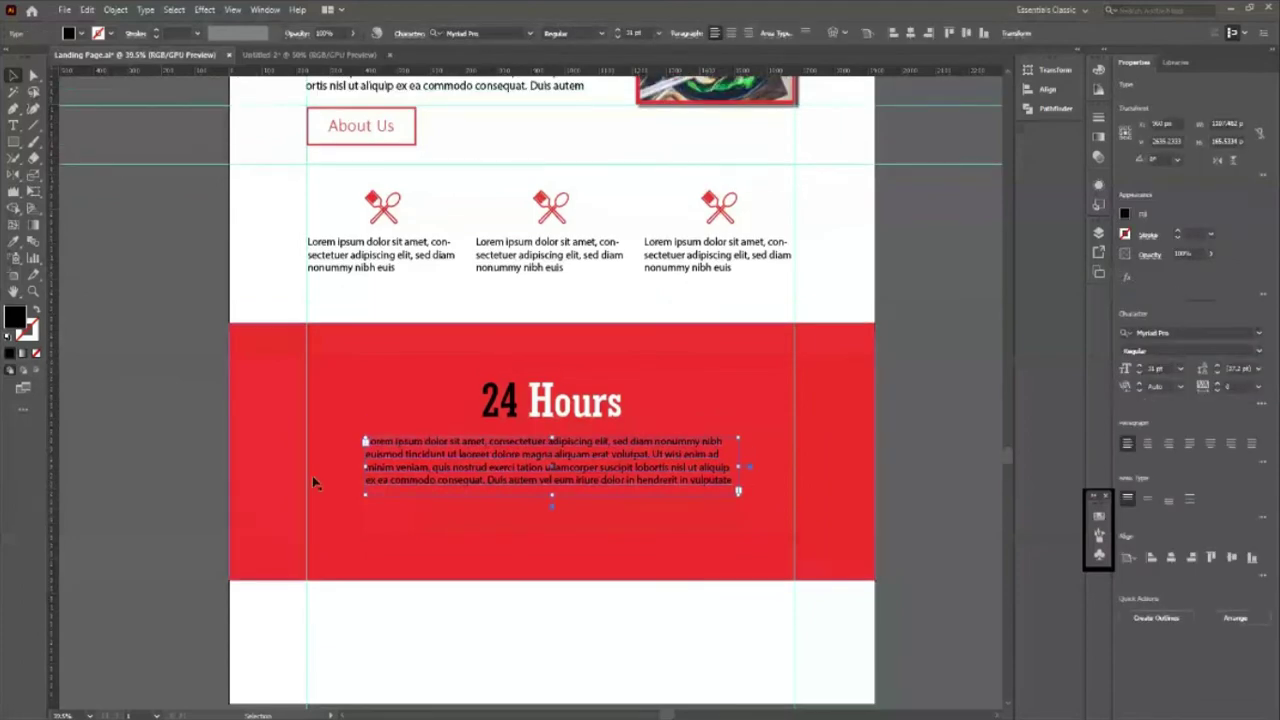
{"action": "key", "text": "Return"}
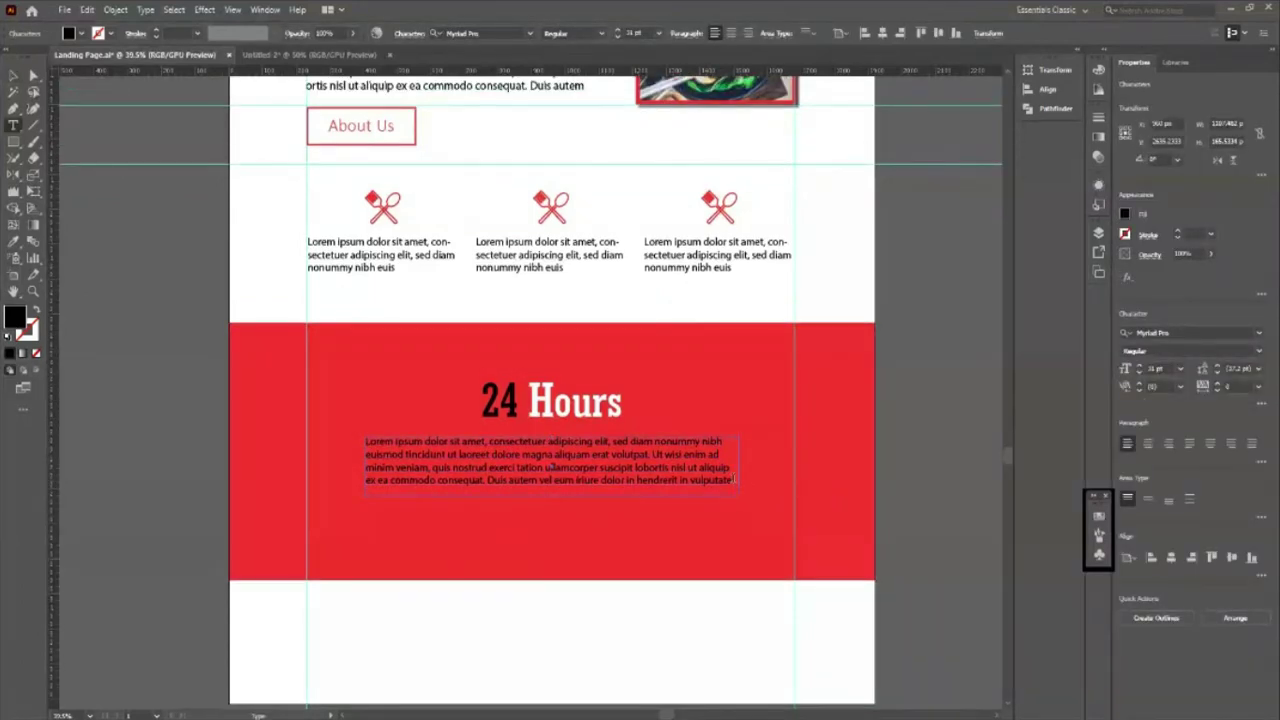
{"action": "left_click_drag", "start_coordinate": [734, 480], "coordinate": [367, 466]}
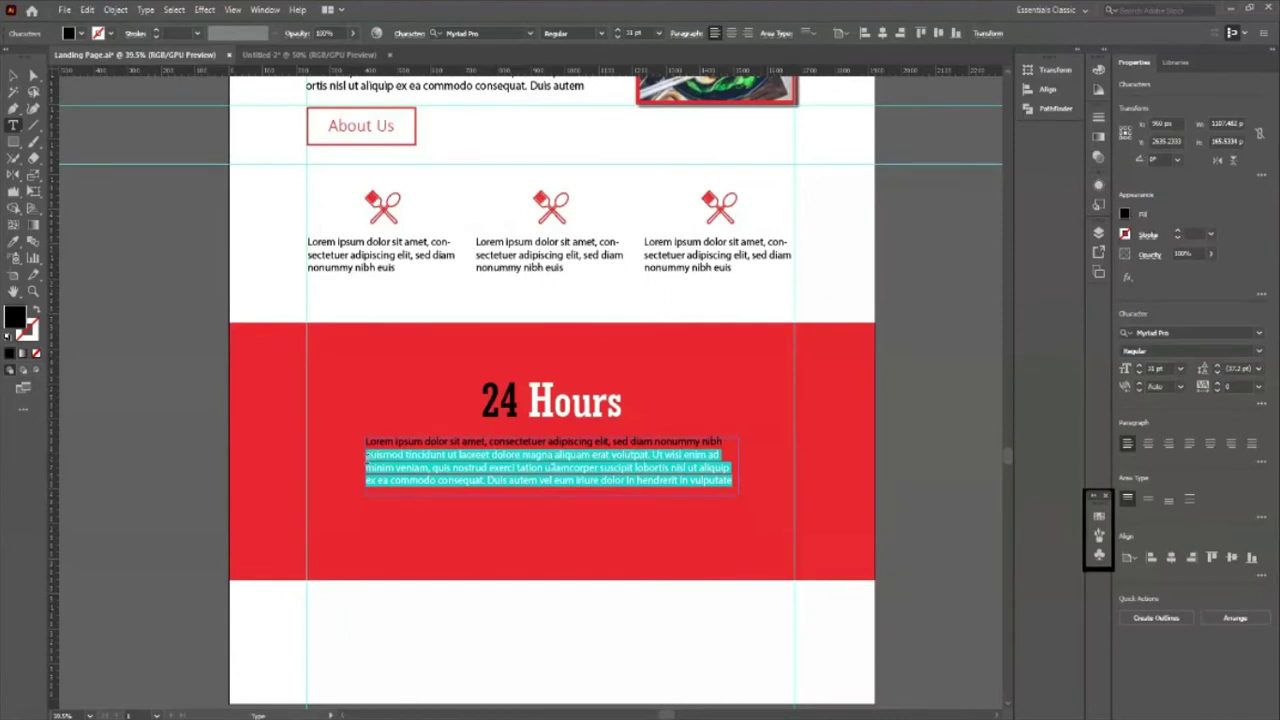
{"action": "key", "text": "BackSpace"}
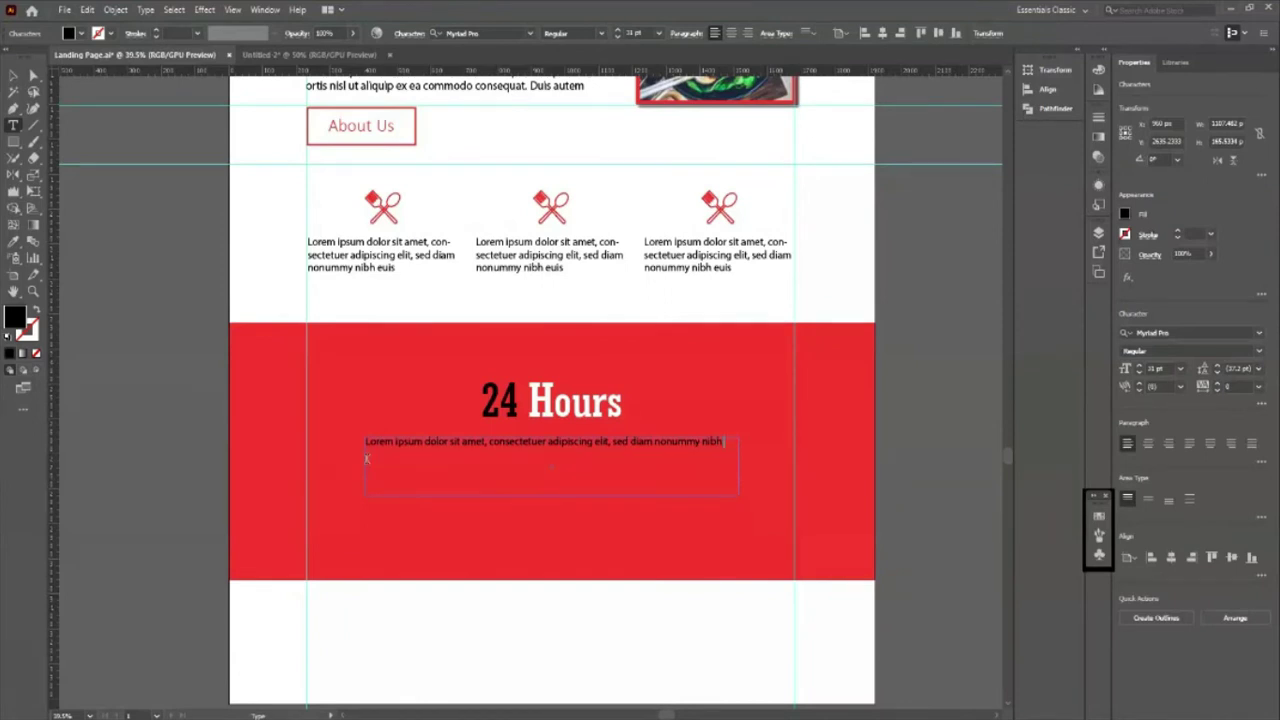
{"action": "key", "text": "Escape"}
{"action": "left_click", "coordinate": [118, 364]}
Step: Duplicate the header tagline down into the red band
{"action": "scroll", "coordinate": [269, 251], "scroll_direction": "up", "scroll_amount": 1}
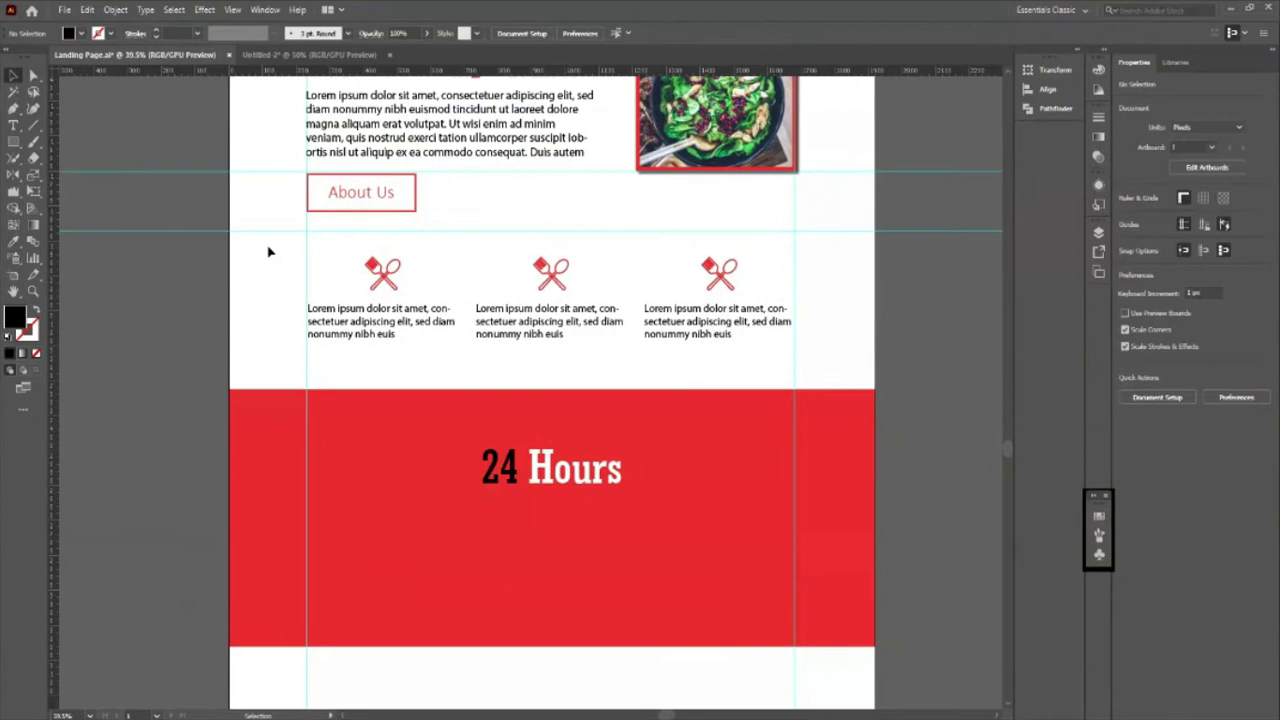
{"action": "scroll", "coordinate": [269, 251], "scroll_direction": "up", "scroll_amount": 3}
{"action": "scroll", "coordinate": [549, 187], "scroll_direction": "up", "scroll_amount": 1}
{"action": "left_click_drag", "start_coordinate": [549, 146], "coordinate": [567, 648]}
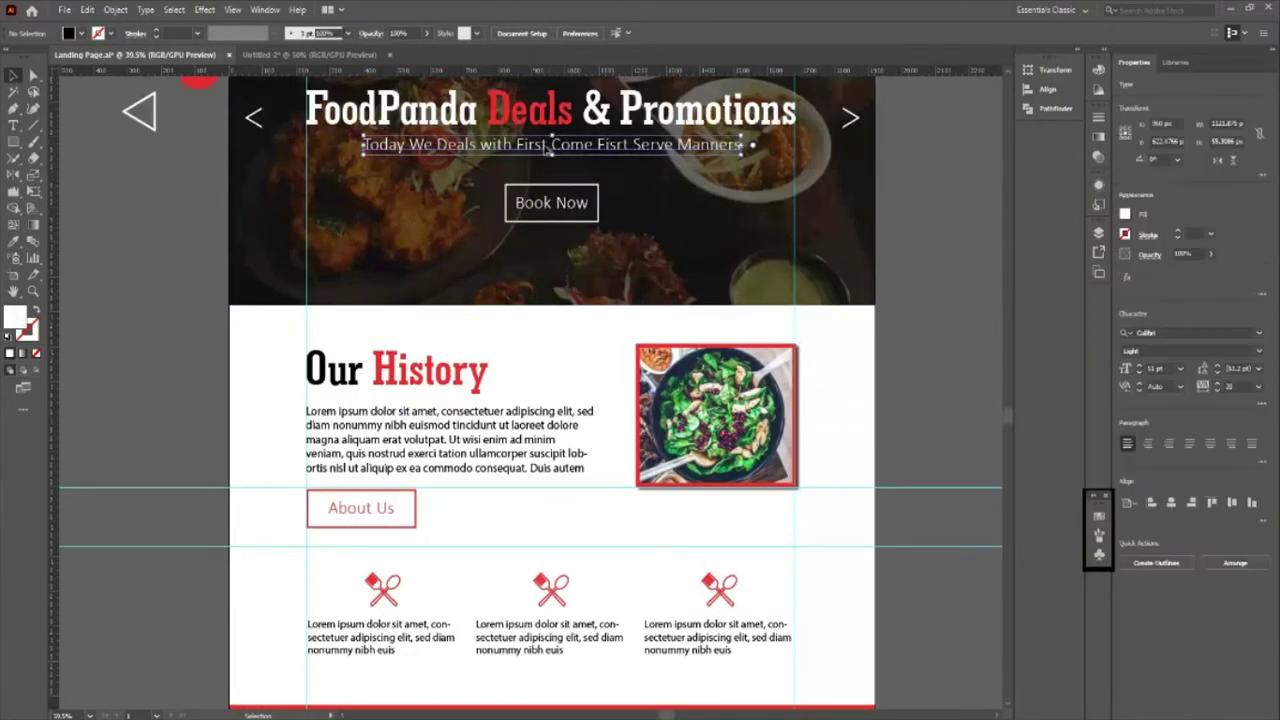
{"action": "scroll", "coordinate": [567, 648], "scroll_direction": "down", "scroll_amount": 5}
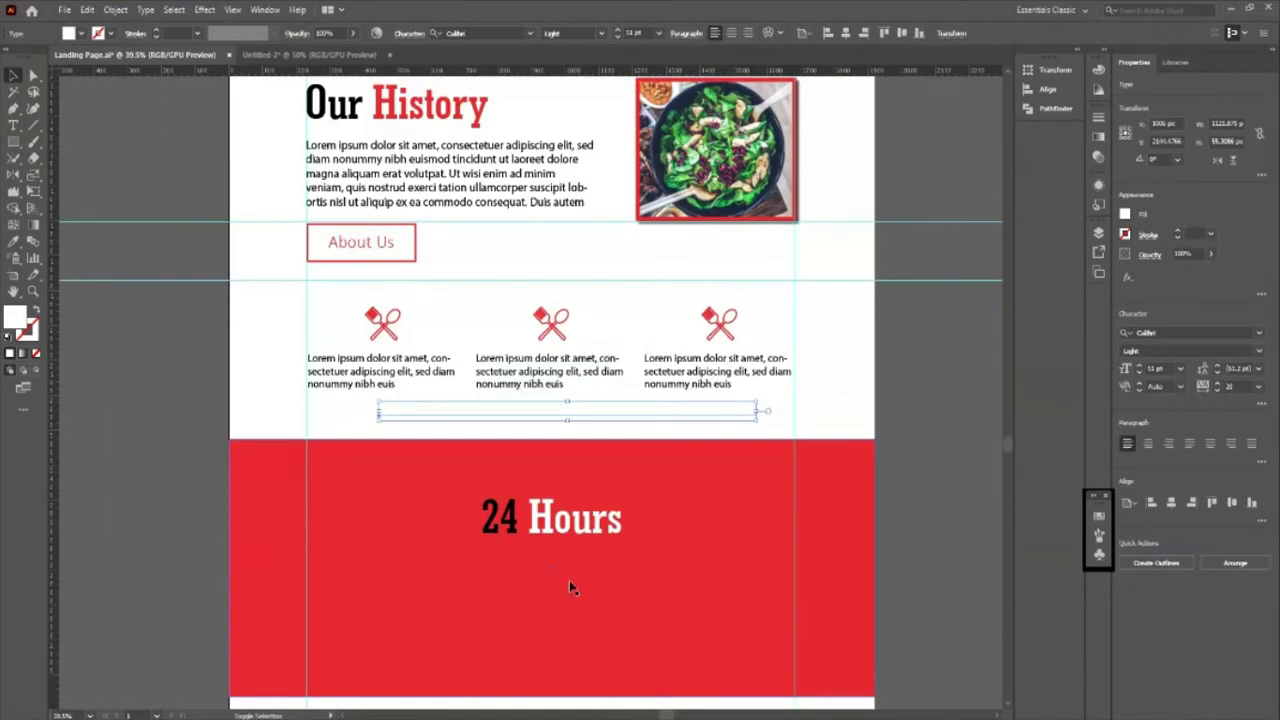
{"action": "key", "text": "shift+Down"}
{"action": "key", "text": "shift+Down"}
{"action": "key", "text": "shift+Down"}
{"action": "key", "text": "shift+Down"}
{"action": "key", "text": "shift+Down"}
{"action": "key", "text": "shift+Down"}
{"action": "key", "text": "shift+Down"}
{"action": "key", "text": "shift+Down"}
{"action": "key", "text": "shift+Down"}
{"action": "key", "text": "shift+Down"}
Step: Nudge the copied tagline up and left so it sits centred under 24 Hours
{"action": "key", "text": "i"}
{"action": "left_click", "coordinate": [12, 77]}
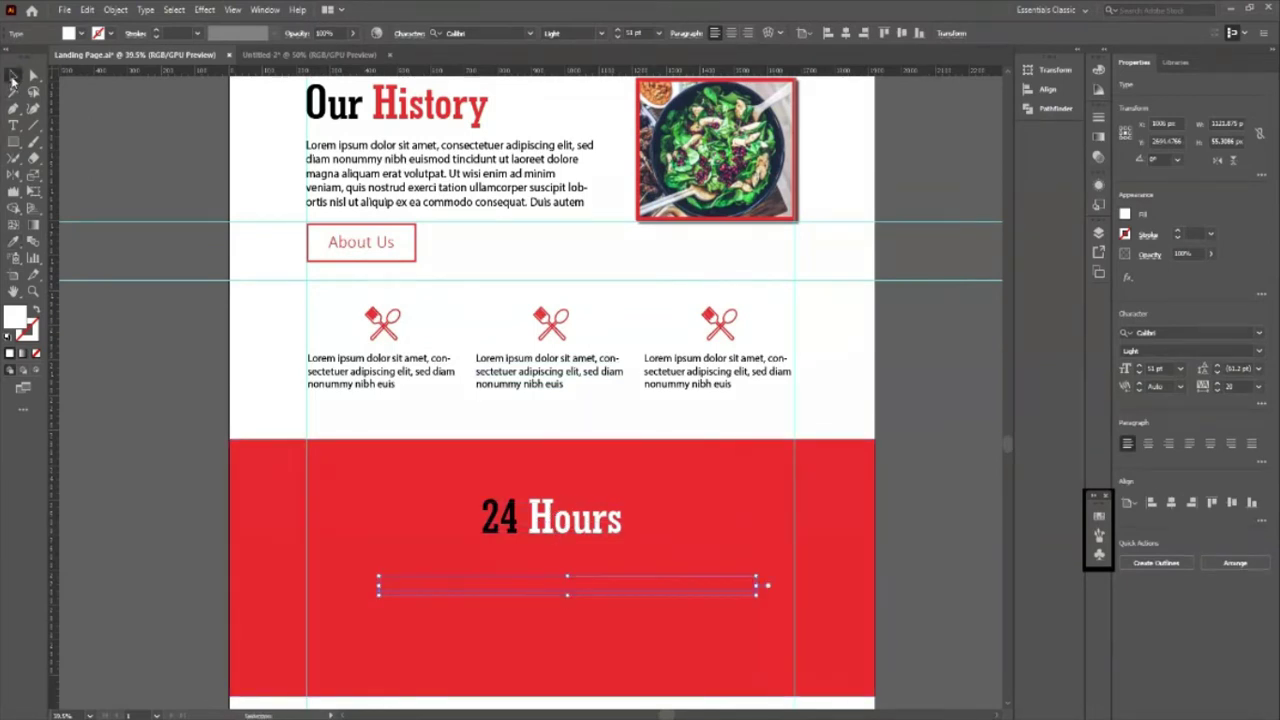
{"action": "key", "text": "shift+Up"}
{"action": "key", "text": "shift+Up"}
{"action": "key", "text": "shift+Up"}
{"action": "key", "text": "shift+Up"}
{"action": "key", "text": "shift+Left"}
{"action": "left_click", "coordinate": [897, 608]}
{"action": "scroll", "coordinate": [596, 428], "scroll_direction": "down", "scroll_amount": 2}
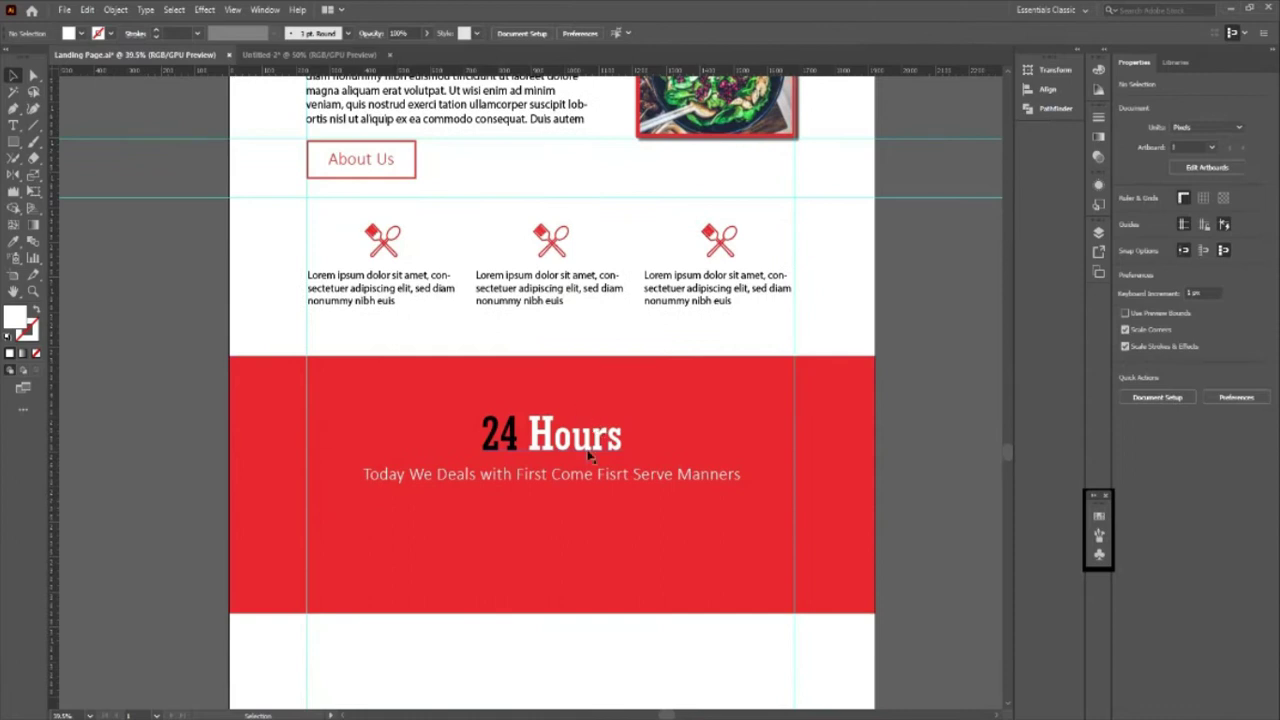
Step: Select the tagline together with the 24 Hours heading
{"action": "left_click", "coordinate": [594, 436]}
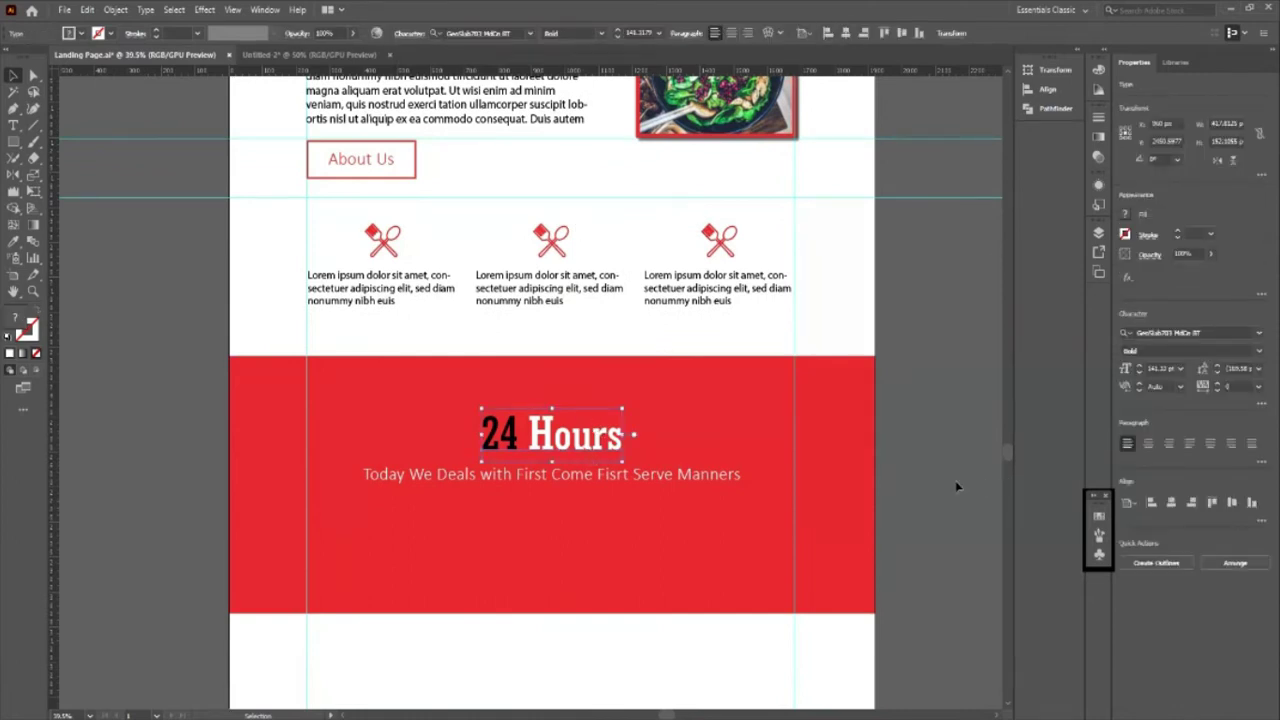
{"action": "left_click", "coordinate": [466, 472]}
{"action": "left_click", "coordinate": [534, 478]}
{"action": "left_click", "coordinate": [557, 451], "text": "shift"}
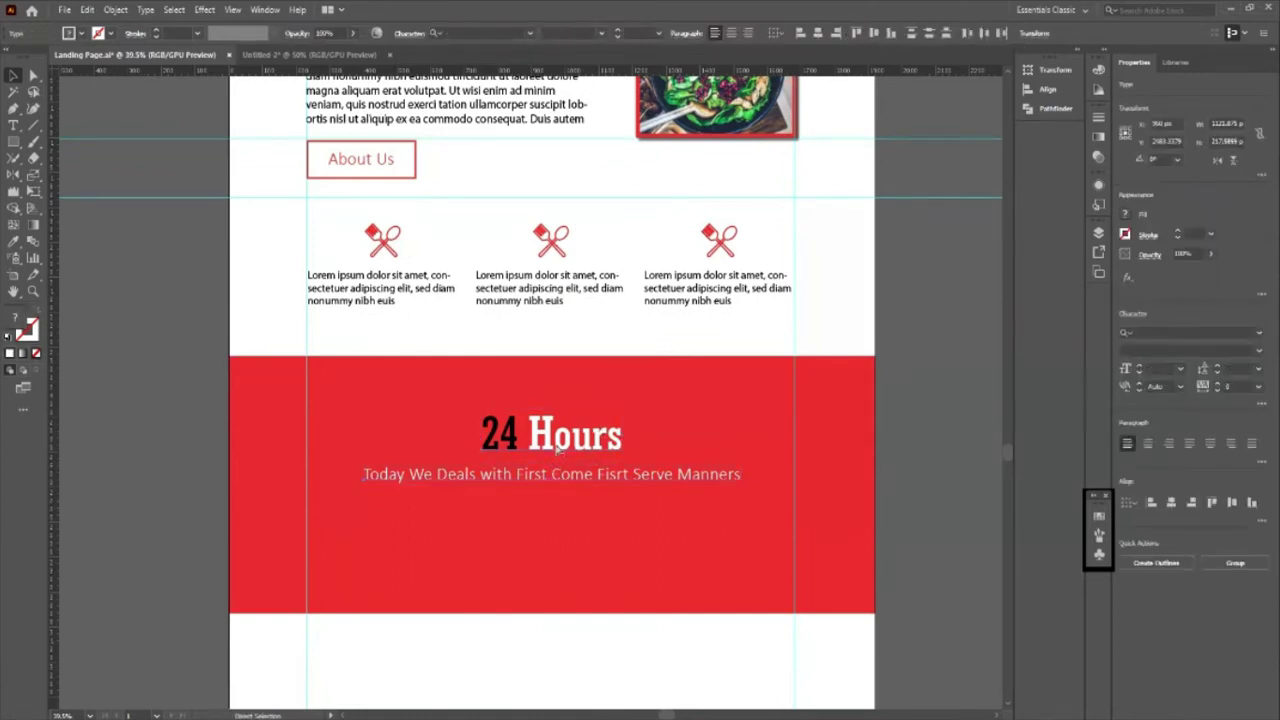
Step: Vertically centre the 24 Hours heading and tagline on the red band rectangle
{"action": "left_click", "coordinate": [591, 575], "text": "shift"}
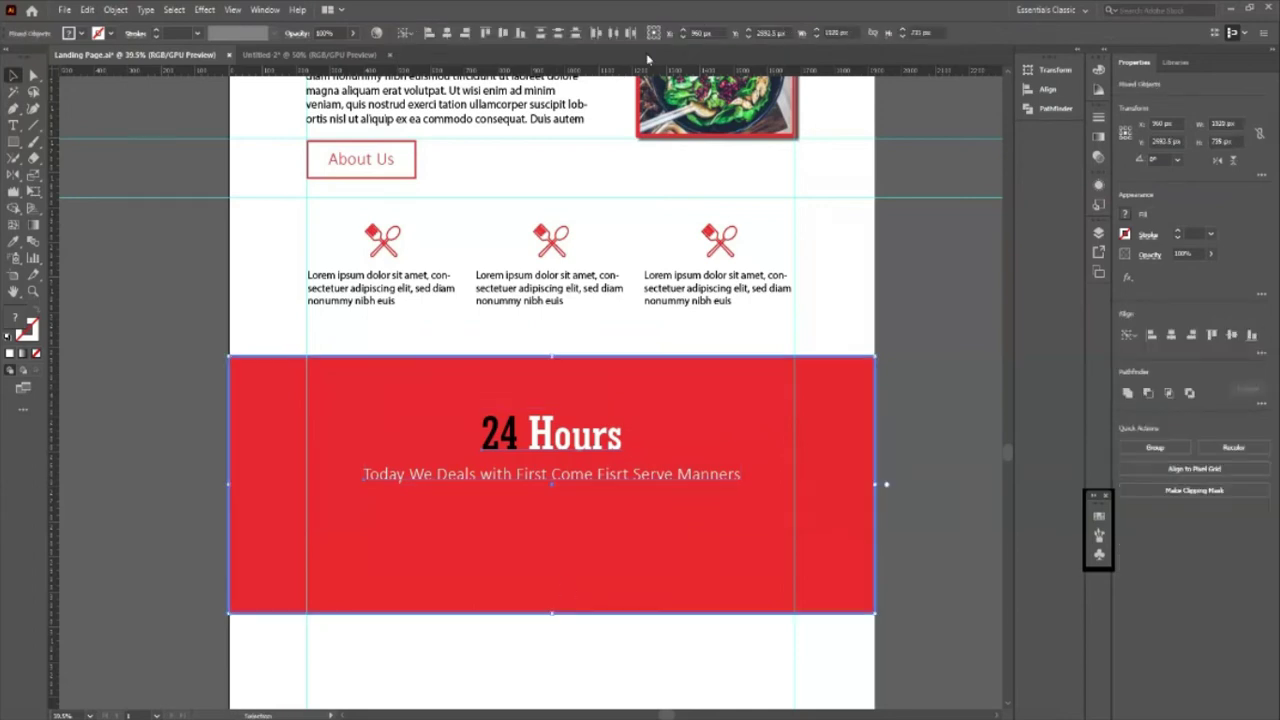
{"action": "left_click", "coordinate": [503, 32]}
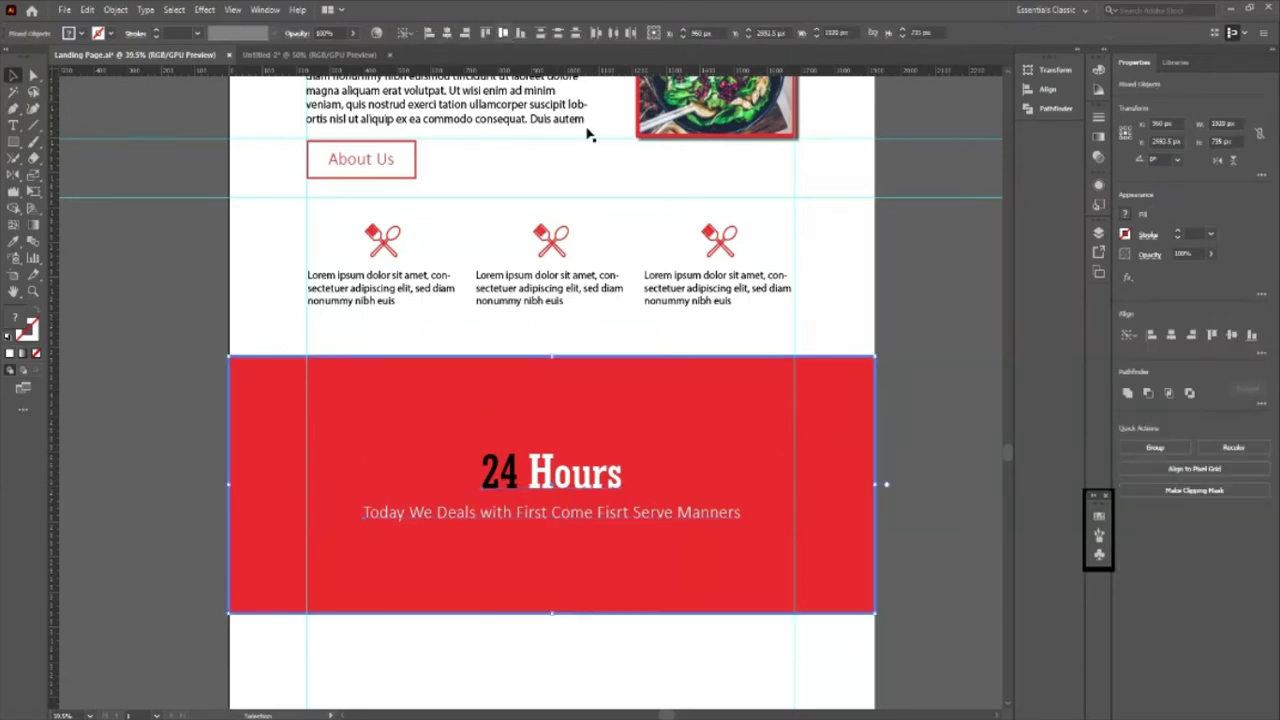
{"action": "left_click", "coordinate": [937, 634]}
{"action": "scroll", "coordinate": [270, 503], "scroll_direction": "up", "scroll_amount": 1}
{"action": "scroll", "coordinate": [270, 503], "scroll_direction": "down", "scroll_amount": 2}
{"action": "scroll", "coordinate": [294, 503], "scroll_direction": "up", "scroll_amount": 1}
{"action": "scroll", "coordinate": [634, 494], "scroll_direction": "down", "scroll_amount": 1}
{"action": "scroll", "coordinate": [657, 486], "scroll_direction": "up", "scroll_amount": 2}
{"action": "scroll", "coordinate": [623, 481], "scroll_direction": "up", "scroll_amount": 2}
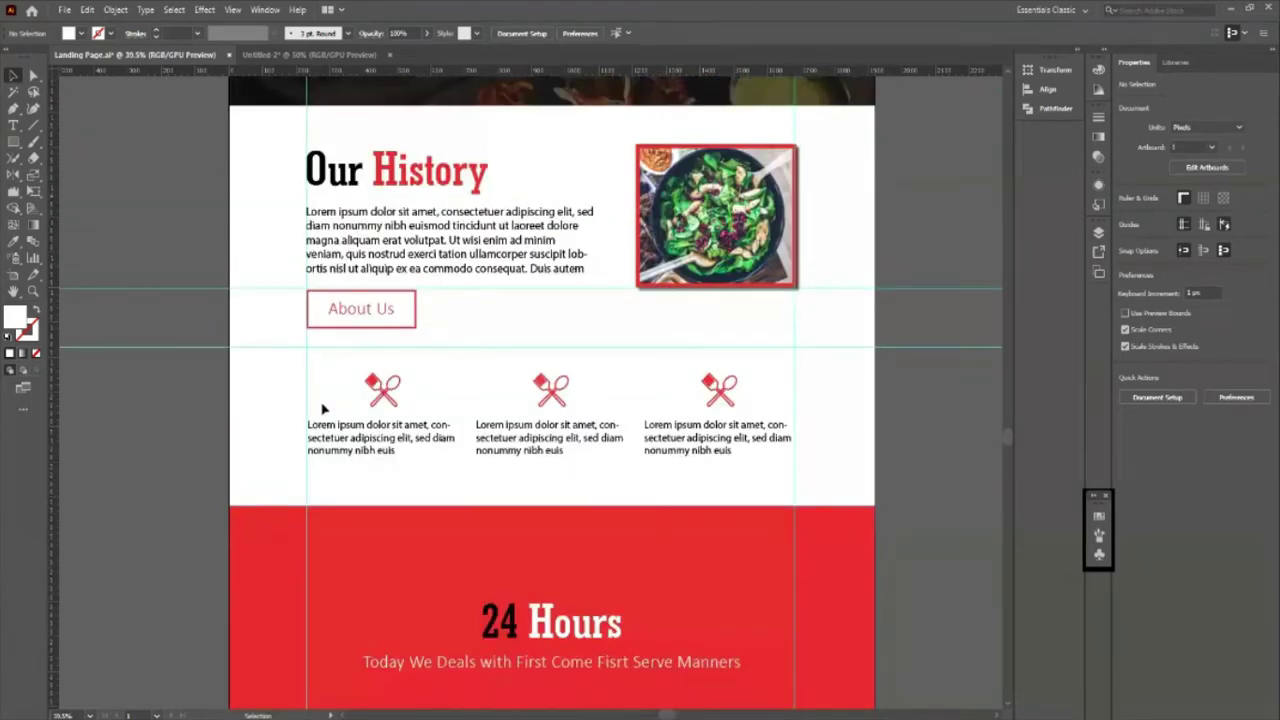
{"action": "scroll", "coordinate": [613, 645], "scroll_direction": "down", "scroll_amount": 1}
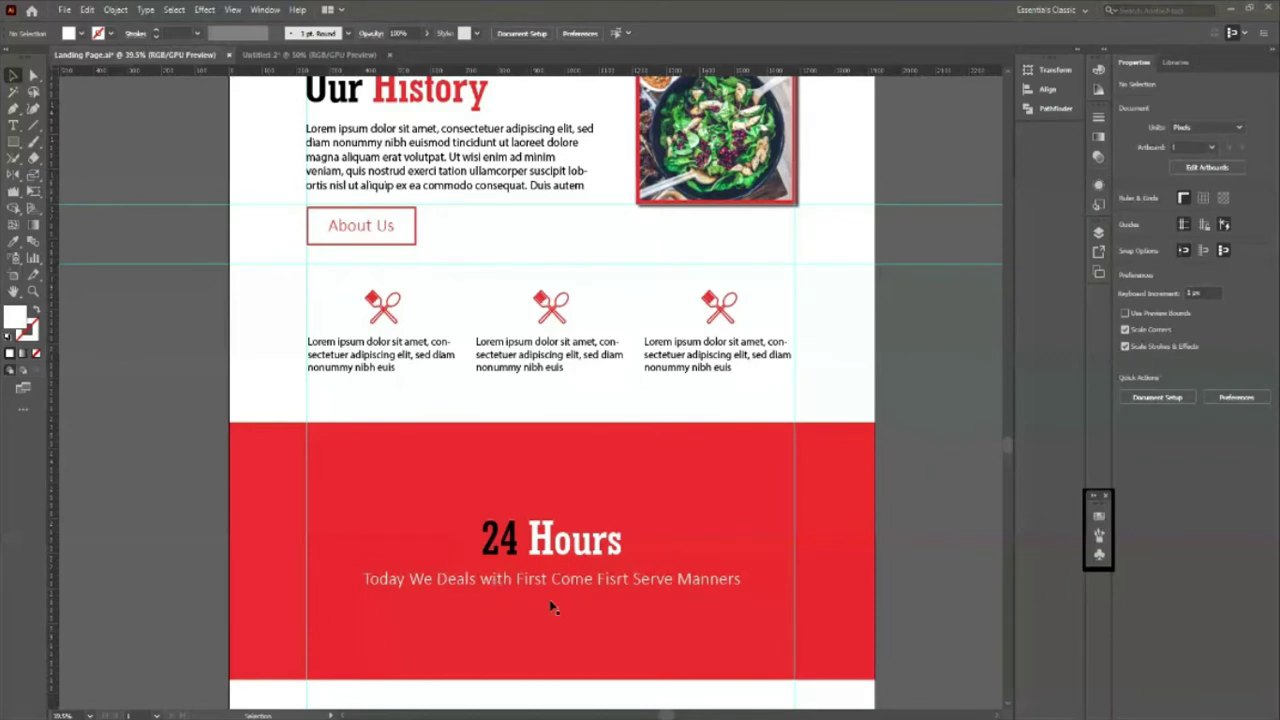
Step: Paste the hanging-bulbs photo, scale it over the red band and send it behind
{"action": "scroll", "coordinate": [553, 607], "scroll_direction": "down", "scroll_amount": 3}
{"action": "key", "text": "ctrl+v"}
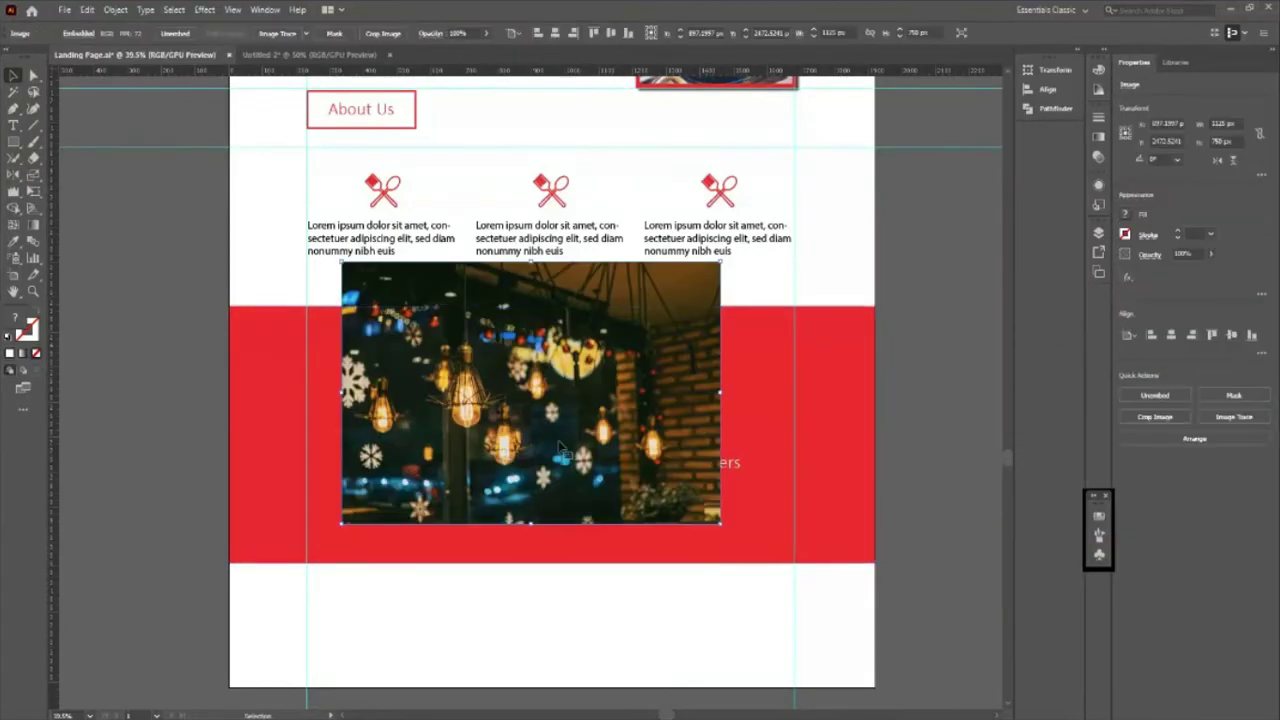
{"action": "left_click_drag", "start_coordinate": [561, 447], "coordinate": [580, 503]}
{"action": "mouse_move", "coordinate": [740, 580]}
{"action": "left_mouse_down"}
{"action": "mouse_move", "coordinate": [925, 651]}
{"action": "mouse_move", "coordinate": [945, 678]}
{"action": "left_mouse_up"}
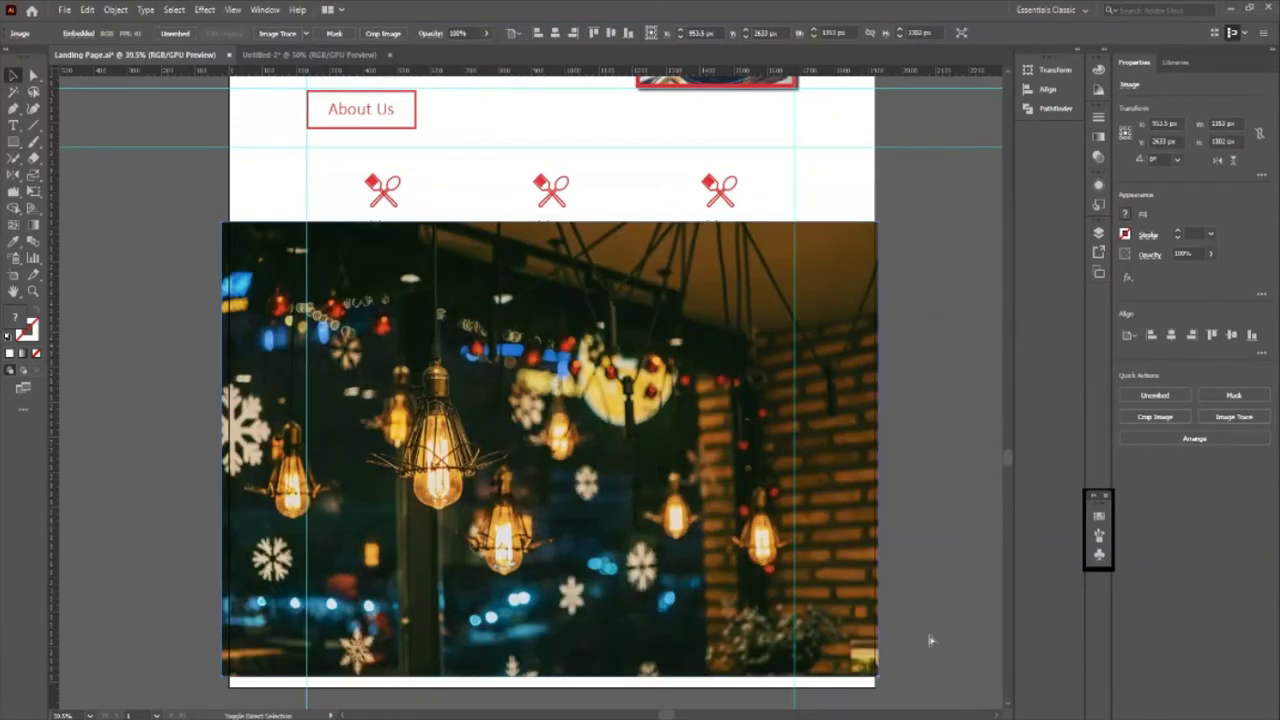
{"action": "key", "text": "ctrl+shift+bracketleft"}
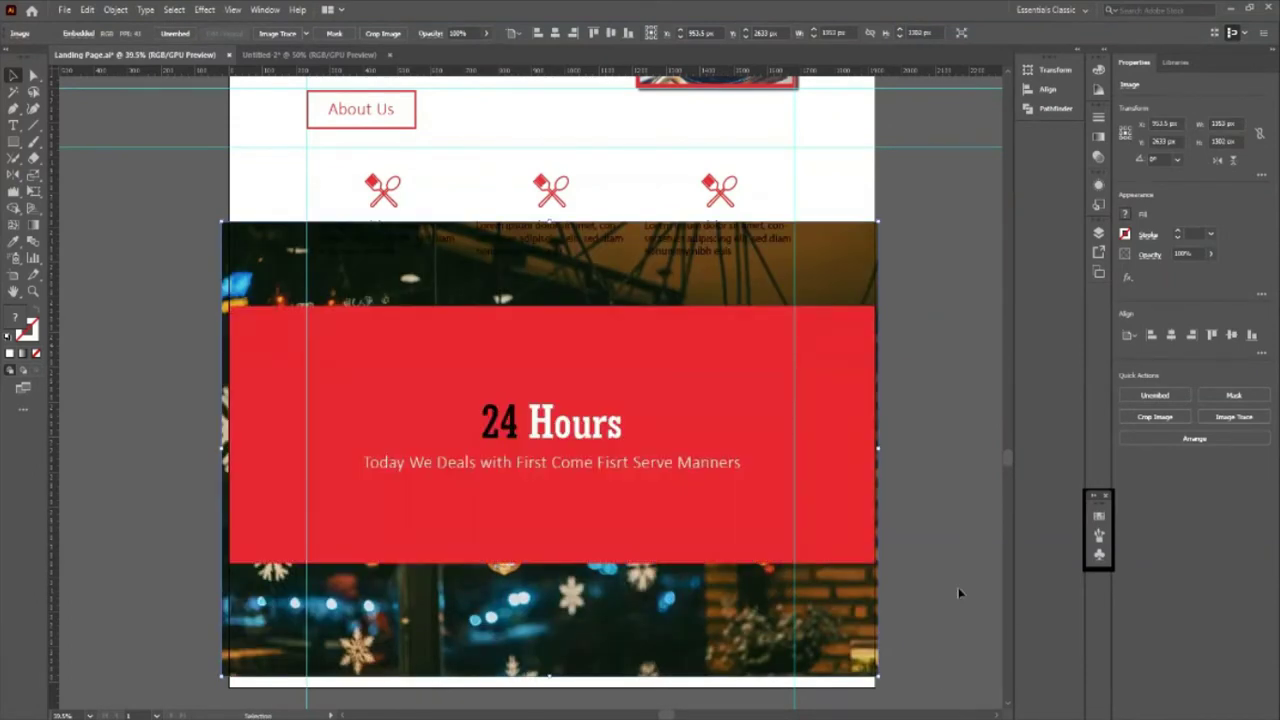
{"action": "left_click", "coordinate": [205, 333]}
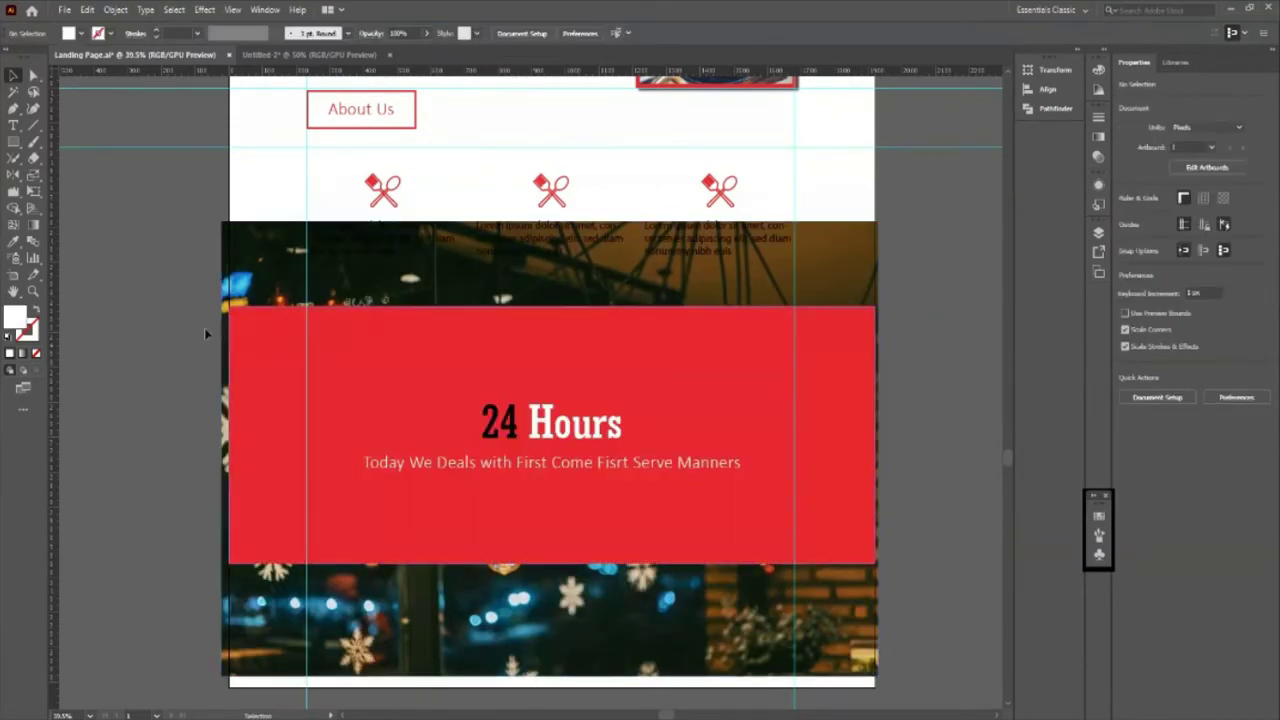
Step: Clip the photo to the red band rectangle with a clipping mask
{"action": "left_click", "coordinate": [551, 289]}
{"action": "left_click", "coordinate": [857, 488]}
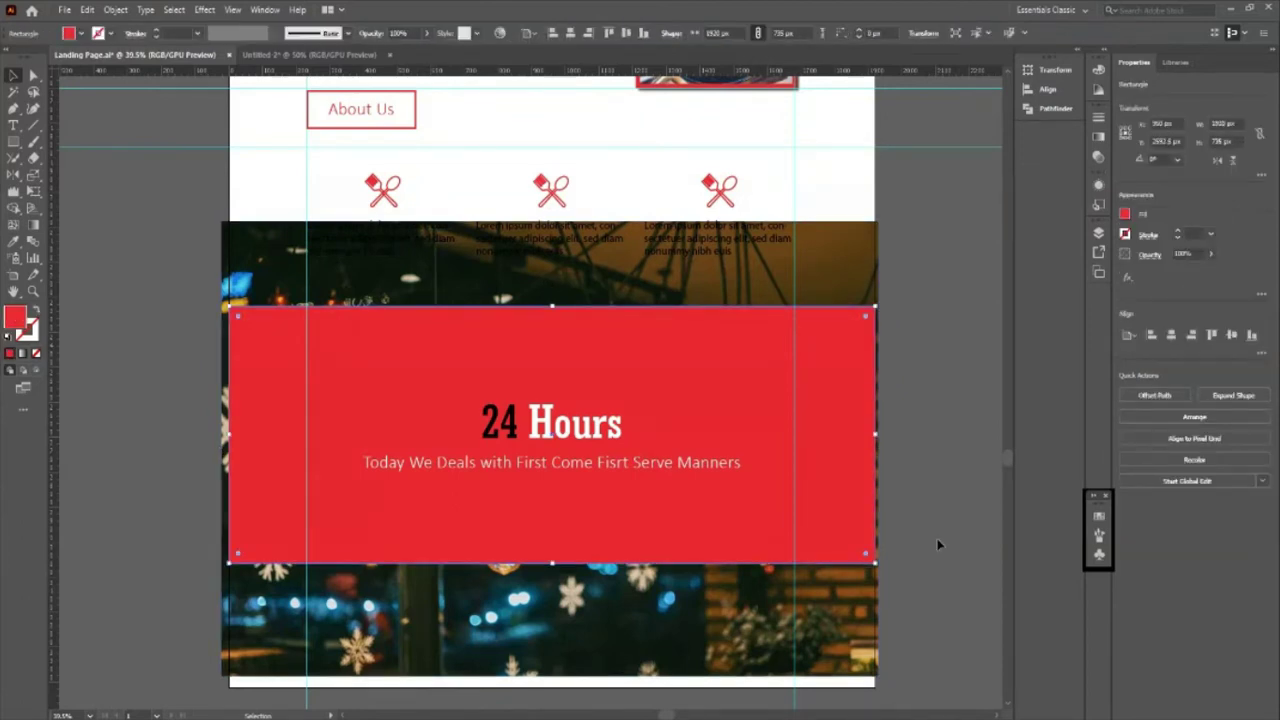
{"action": "key", "text": "a"}
{"action": "key", "text": "v"}
{"action": "left_click", "coordinate": [862, 655], "text": "shift"}
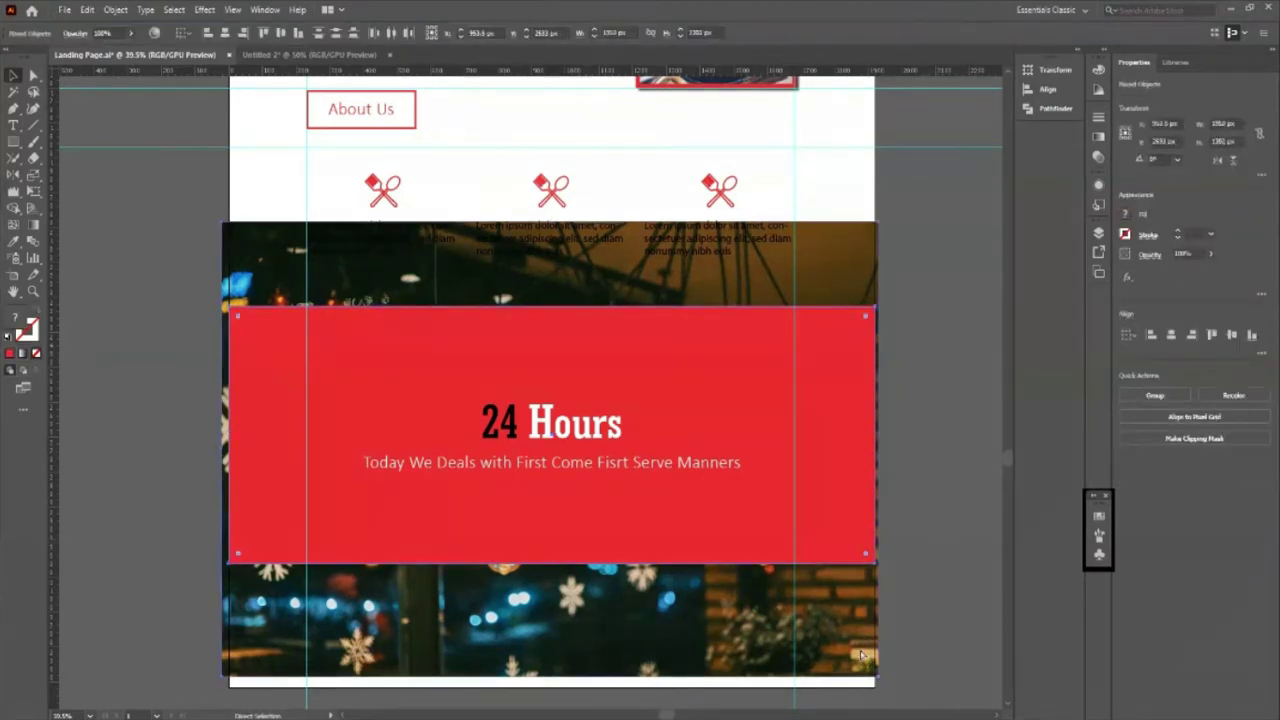
{"action": "key", "text": "ctrl+7"}
Step: Set the red rectangle's opacity to 70% inside the clipped group
{"action": "left_click", "coordinate": [835, 545], "text": "ctrl"}
{"action": "key", "text": "ctrl+z"}
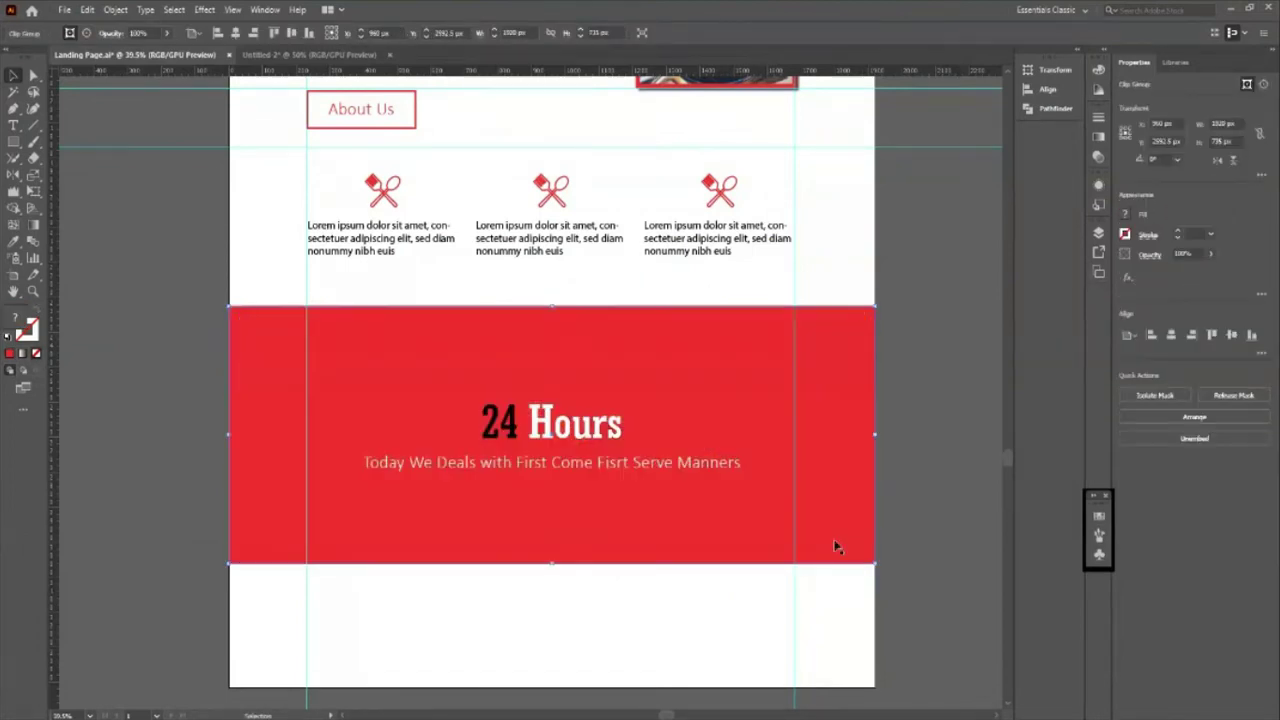
{"action": "key", "text": "ctrl+z"}
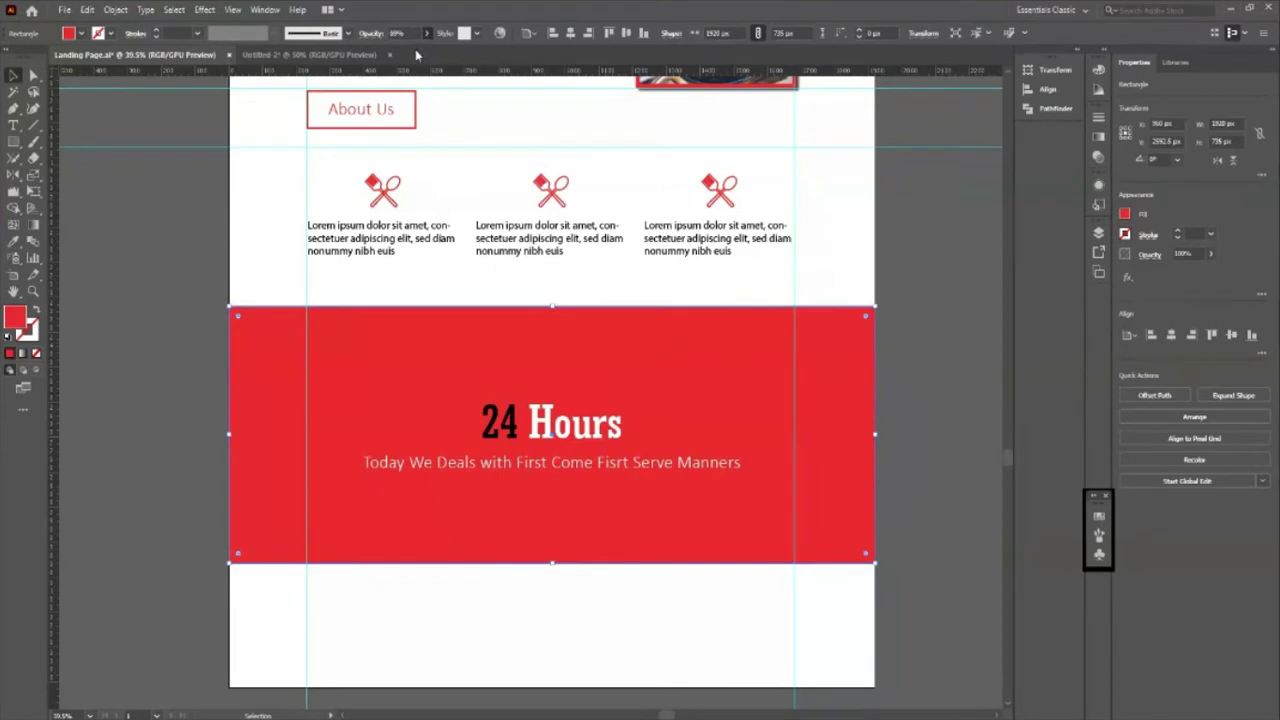
{"action": "key", "text": "7"}
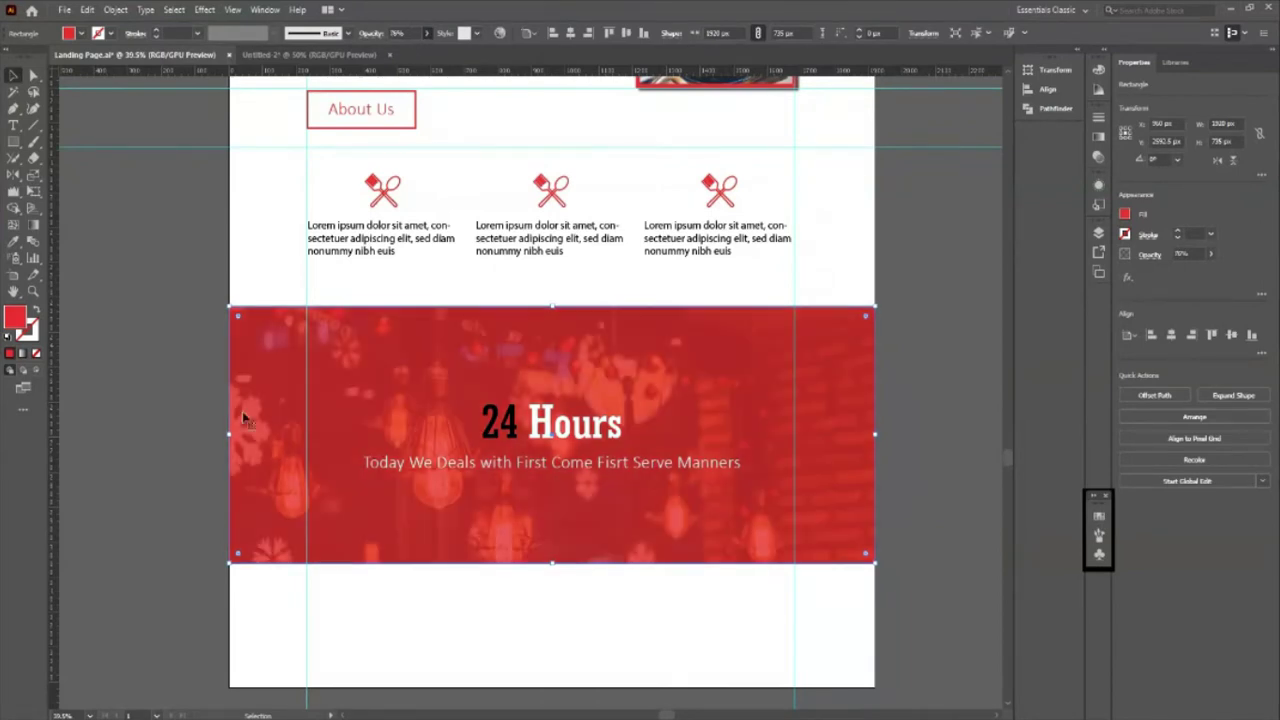
{"action": "scroll", "coordinate": [668, 537], "scroll_direction": "up", "scroll_amount": 1}
{"action": "scroll", "coordinate": [800, 545], "scroll_direction": "up", "scroll_amount": 2}
Step: Deselect the red rectangle and scroll through the landing page to review it
{"action": "scroll", "coordinate": [914, 551], "scroll_direction": "up", "scroll_amount": 3}
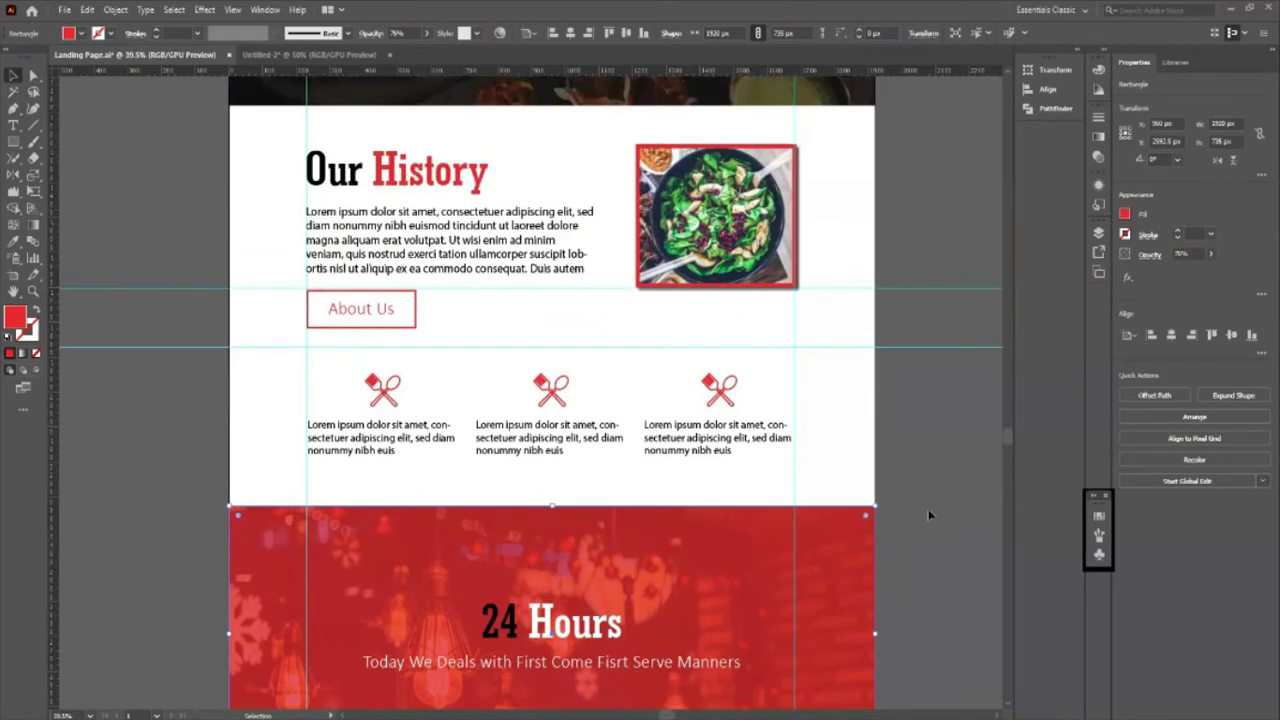
{"action": "left_click", "coordinate": [930, 512]}
{"action": "scroll", "coordinate": [936, 501], "scroll_direction": "down", "scroll_amount": 4}
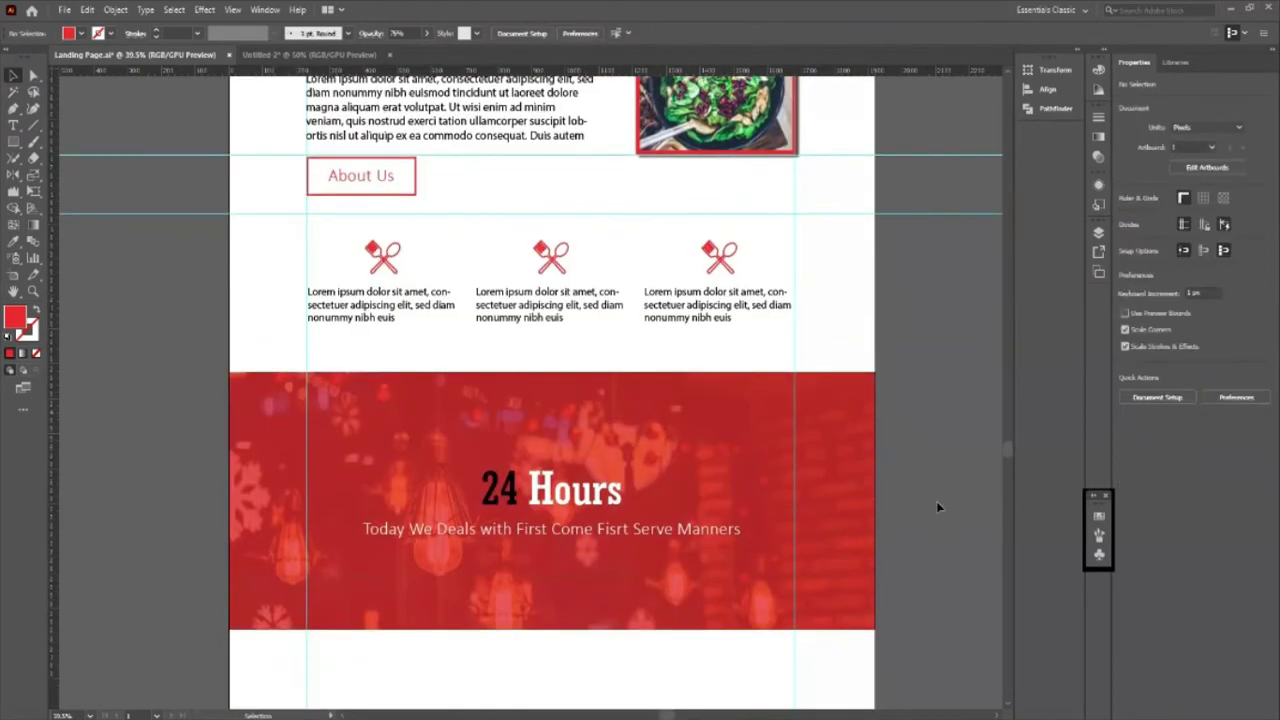
{"action": "scroll", "coordinate": [937, 507], "scroll_direction": "up", "scroll_amount": 4}
{"action": "scroll", "coordinate": [937, 507], "scroll_direction": "up", "scroll_amount": 3}
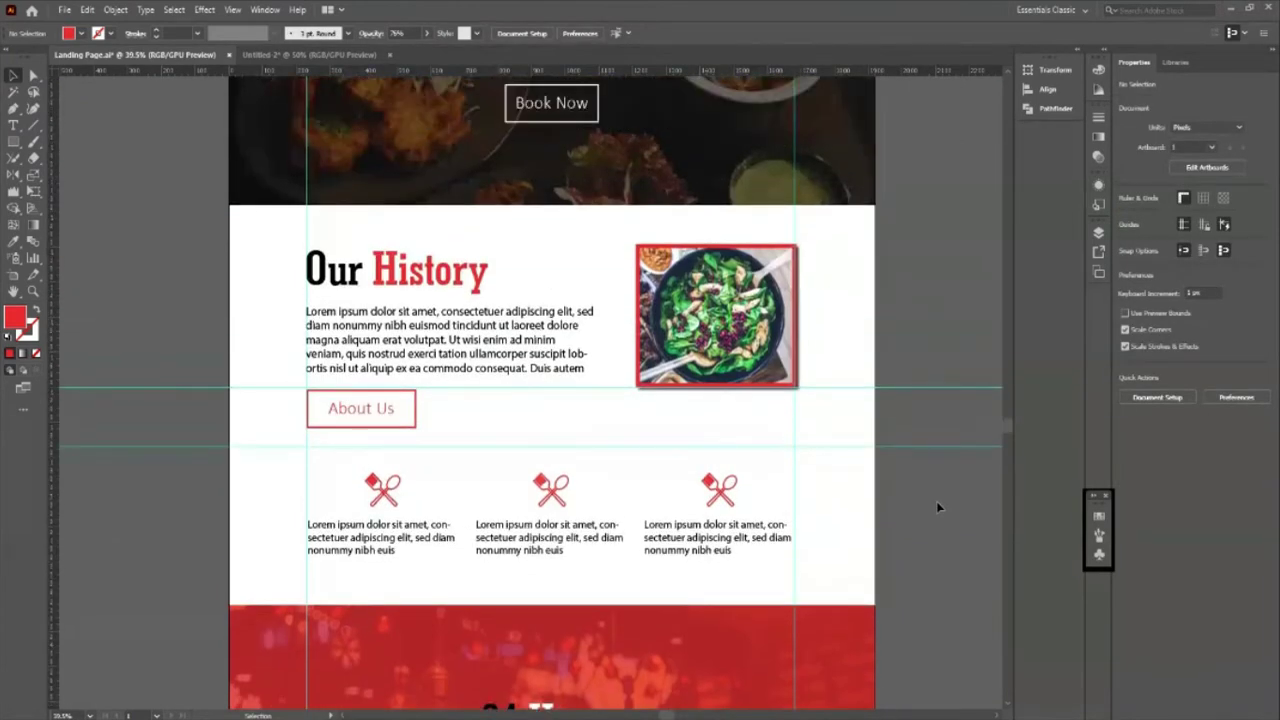
{"action": "scroll", "coordinate": [936, 501], "scroll_direction": "down", "scroll_amount": 8}
{"action": "scroll", "coordinate": [936, 501], "scroll_direction": "down", "scroll_amount": 3}
{"action": "scroll", "coordinate": [936, 501], "scroll_direction": "down", "scroll_amount": 3}
{"action": "scroll", "coordinate": [936, 501], "scroll_direction": "down", "scroll_amount": 1}
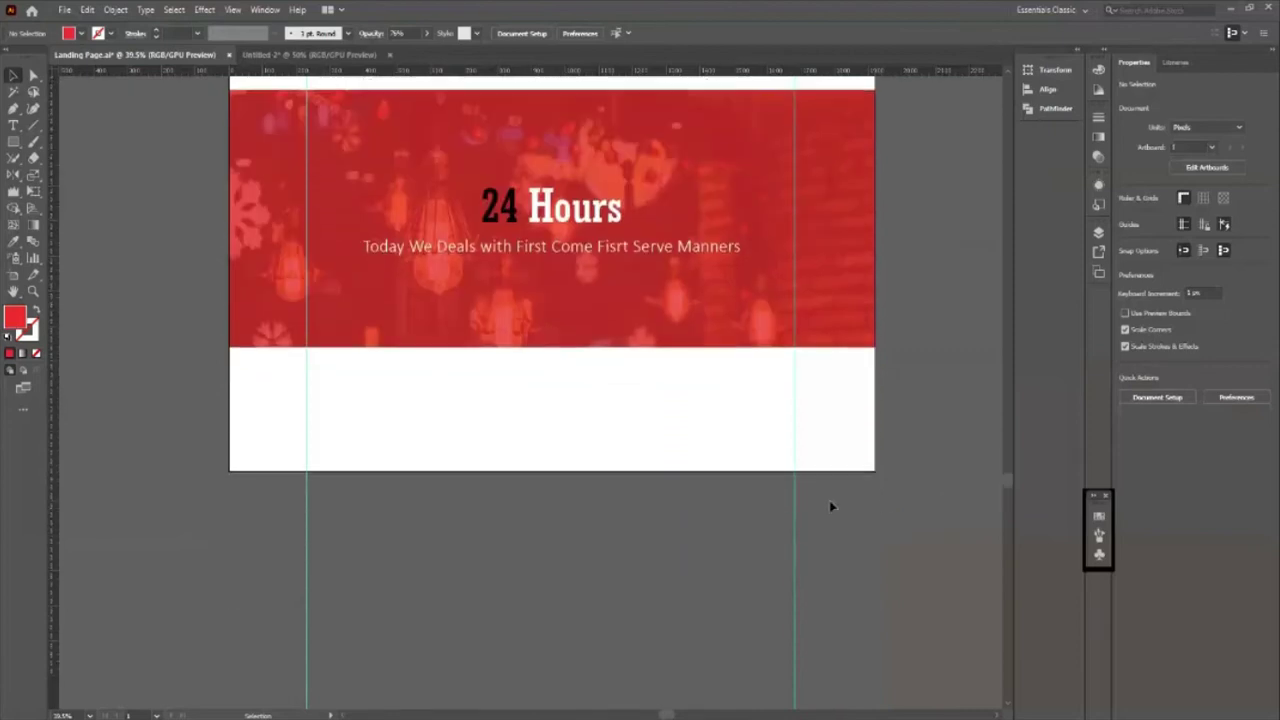
{"action": "scroll", "coordinate": [632, 468], "scroll_direction": "up", "scroll_amount": 1}
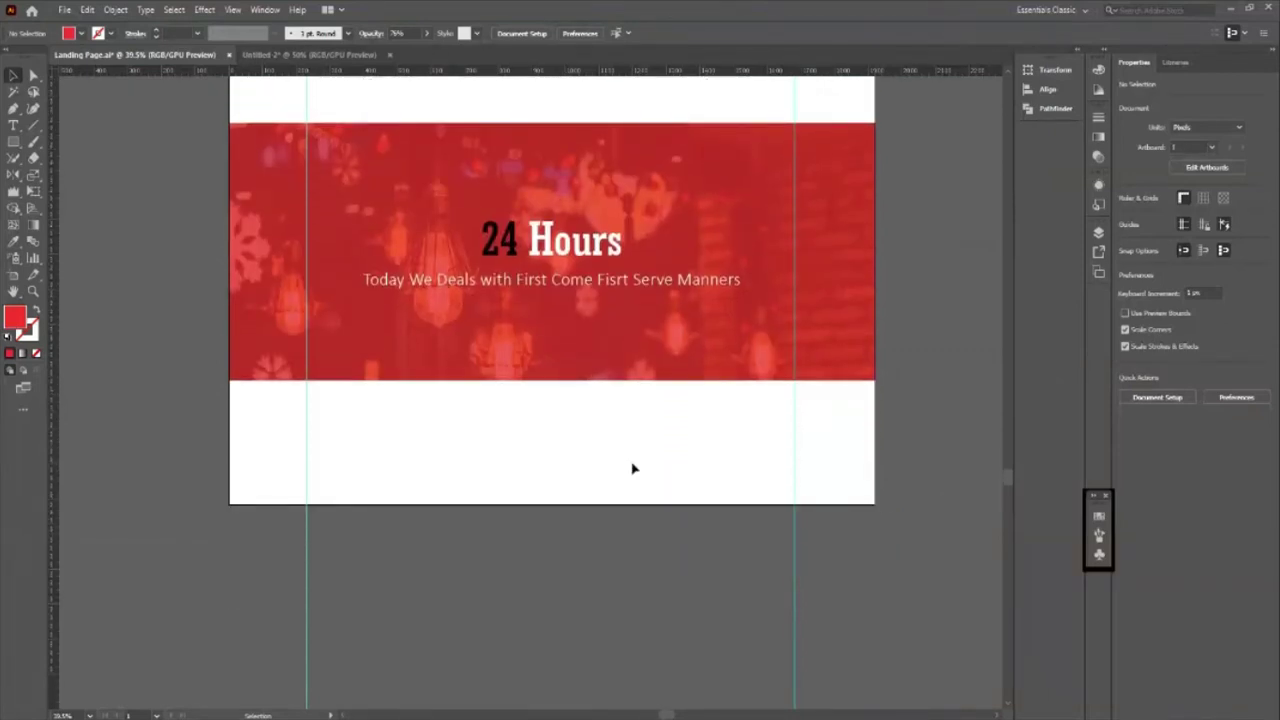
{"action": "scroll", "coordinate": [632, 468], "scroll_direction": "up", "scroll_amount": 2}
{"action": "scroll", "coordinate": [634, 494], "scroll_direction": "up", "scroll_amount": 3}
{"action": "scroll", "coordinate": [637, 491], "scroll_direction": "up", "scroll_amount": 2}
{"action": "scroll", "coordinate": [640, 490], "scroll_direction": "up", "scroll_amount": 5}
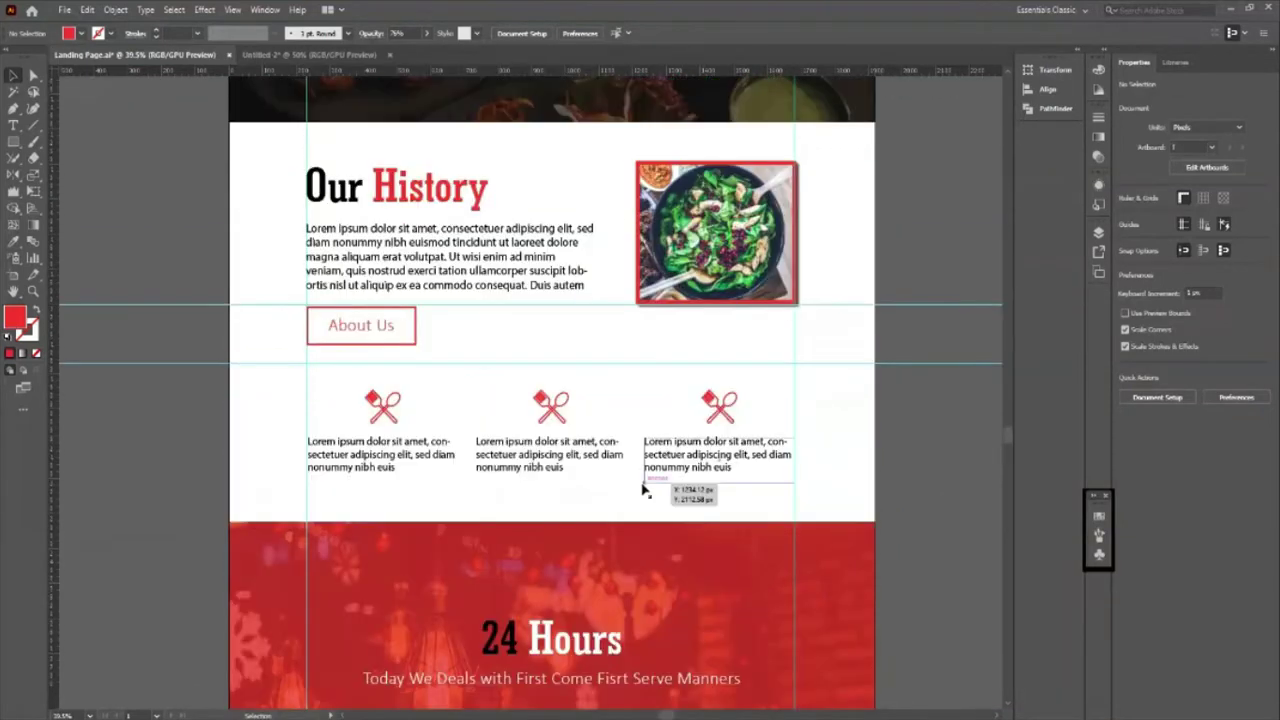
{"action": "scroll", "coordinate": [643, 489], "scroll_direction": "up", "scroll_amount": 4}
{"action": "scroll", "coordinate": [643, 489], "scroll_direction": "up", "scroll_amount": 7}
{"action": "scroll", "coordinate": [643, 489], "scroll_direction": "up", "scroll_amount": 3}
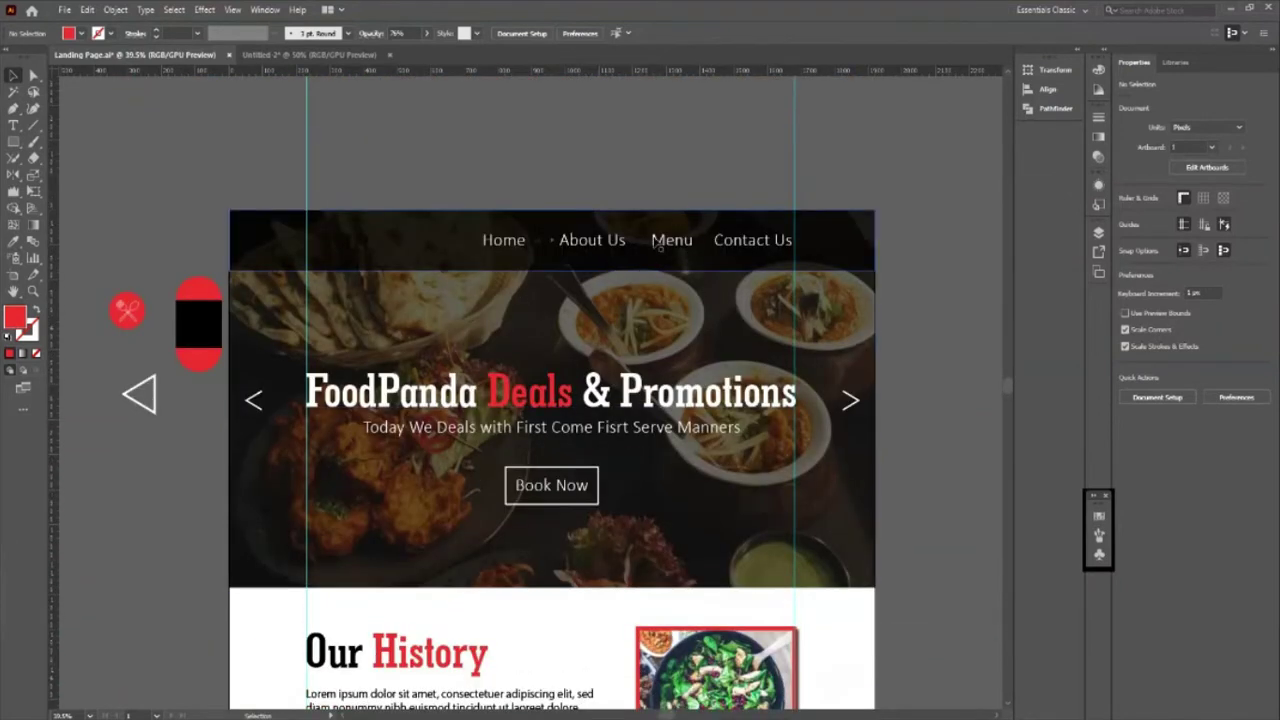
{"action": "scroll", "coordinate": [659, 248], "scroll_direction": "down", "scroll_amount": 3}
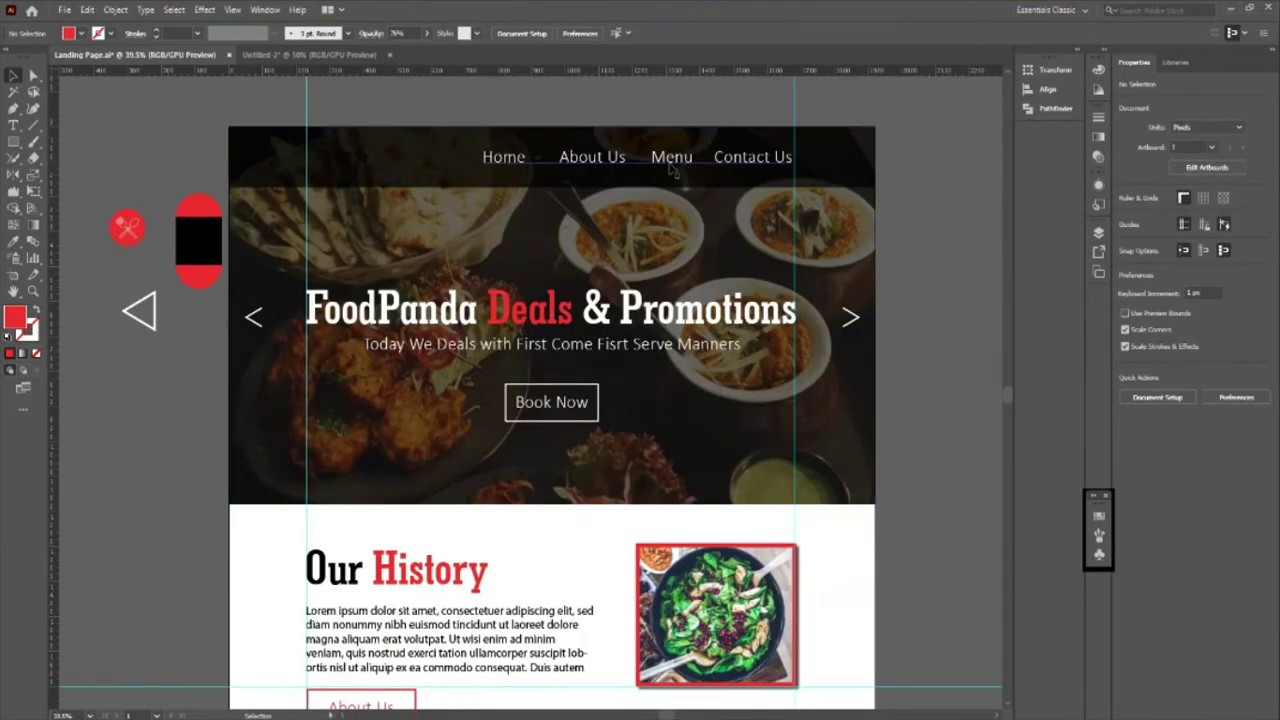
{"action": "scroll", "coordinate": [672, 172], "scroll_direction": "down", "scroll_amount": 3}
{"action": "scroll", "coordinate": [637, 363], "scroll_direction": "down", "scroll_amount": 1}
{"action": "scroll", "coordinate": [659, 202], "scroll_direction": "down", "scroll_amount": 1}
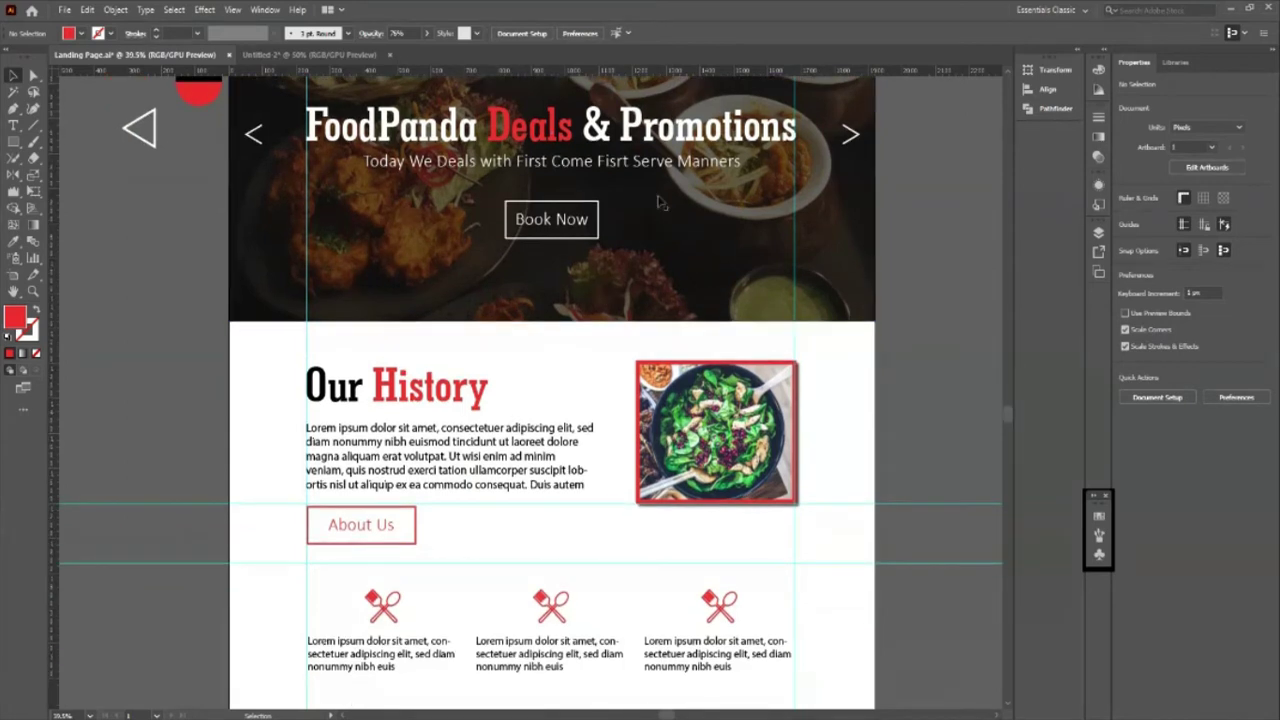
{"action": "scroll", "coordinate": [659, 202], "scroll_direction": "up", "scroll_amount": 5}
{"action": "scroll", "coordinate": [714, 242], "scroll_direction": "down", "scroll_amount": 3}
{"action": "scroll", "coordinate": [714, 242], "scroll_direction": "down", "scroll_amount": 5}
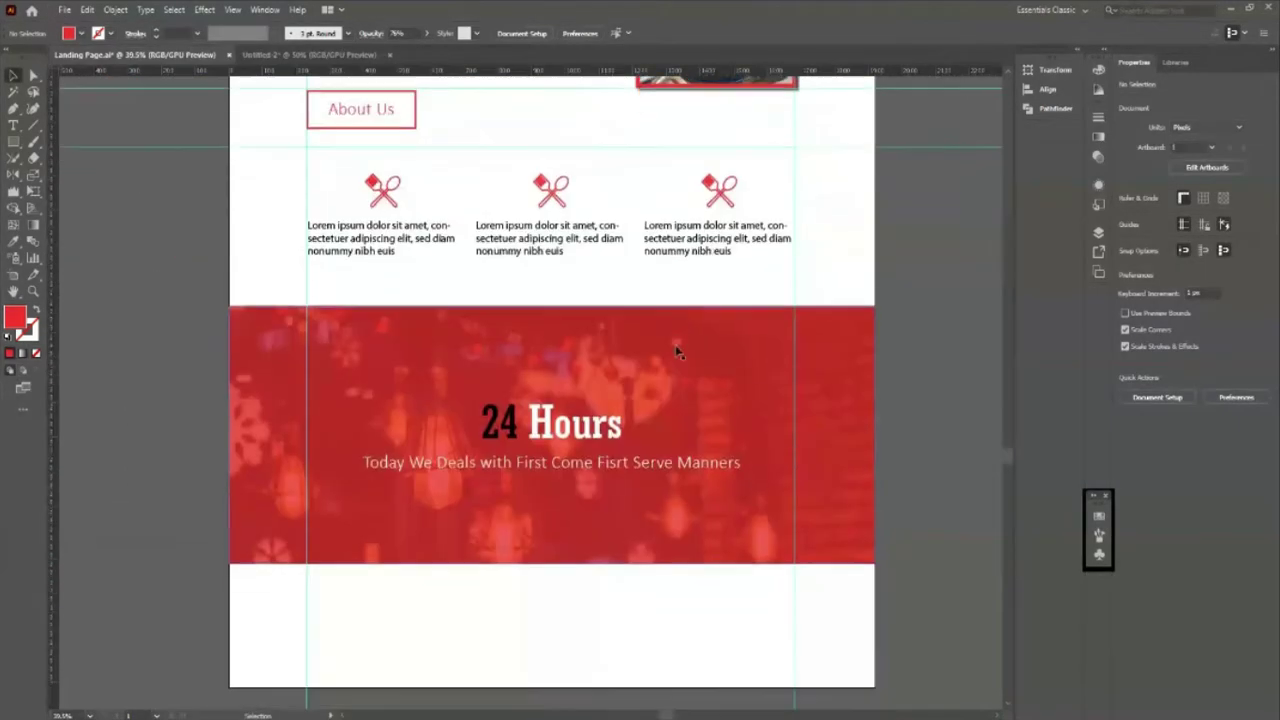
{"action": "scroll", "coordinate": [677, 346], "scroll_direction": "down", "scroll_amount": 3}
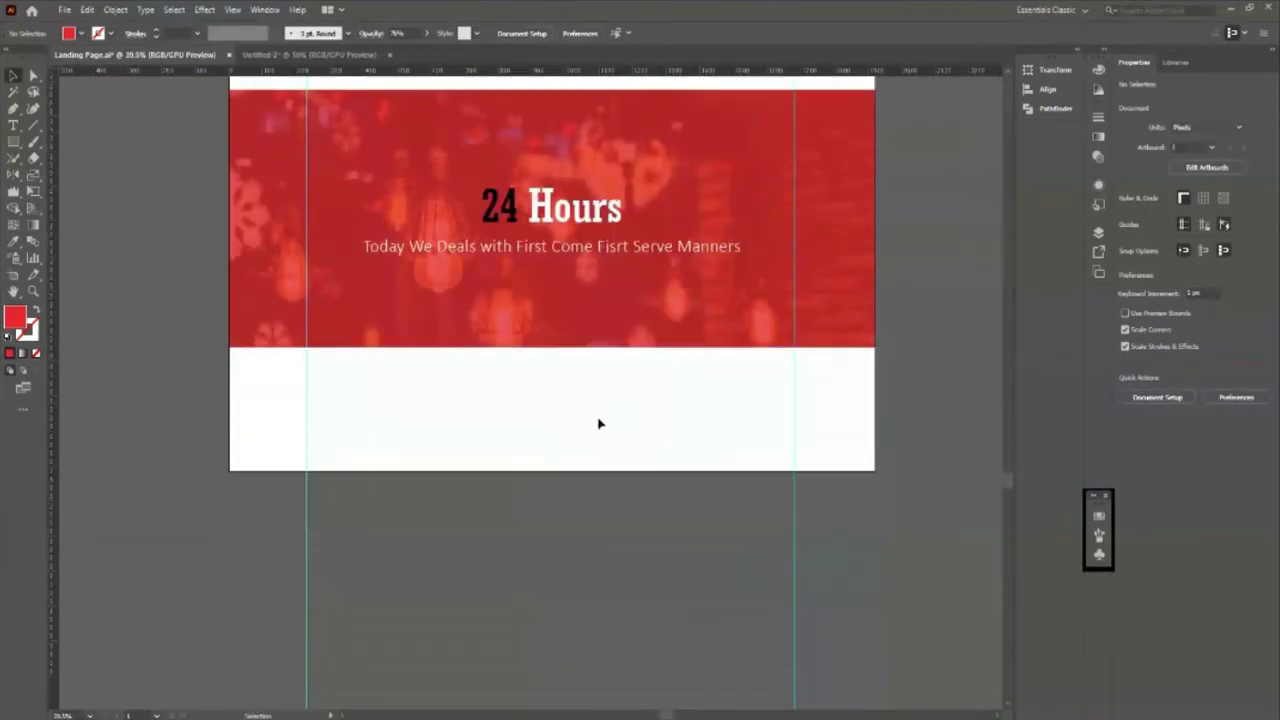
Step: Drag the artboard's bottom edge down to add blank space below the 24 Hours band
{"action": "key", "text": "shift+o"}
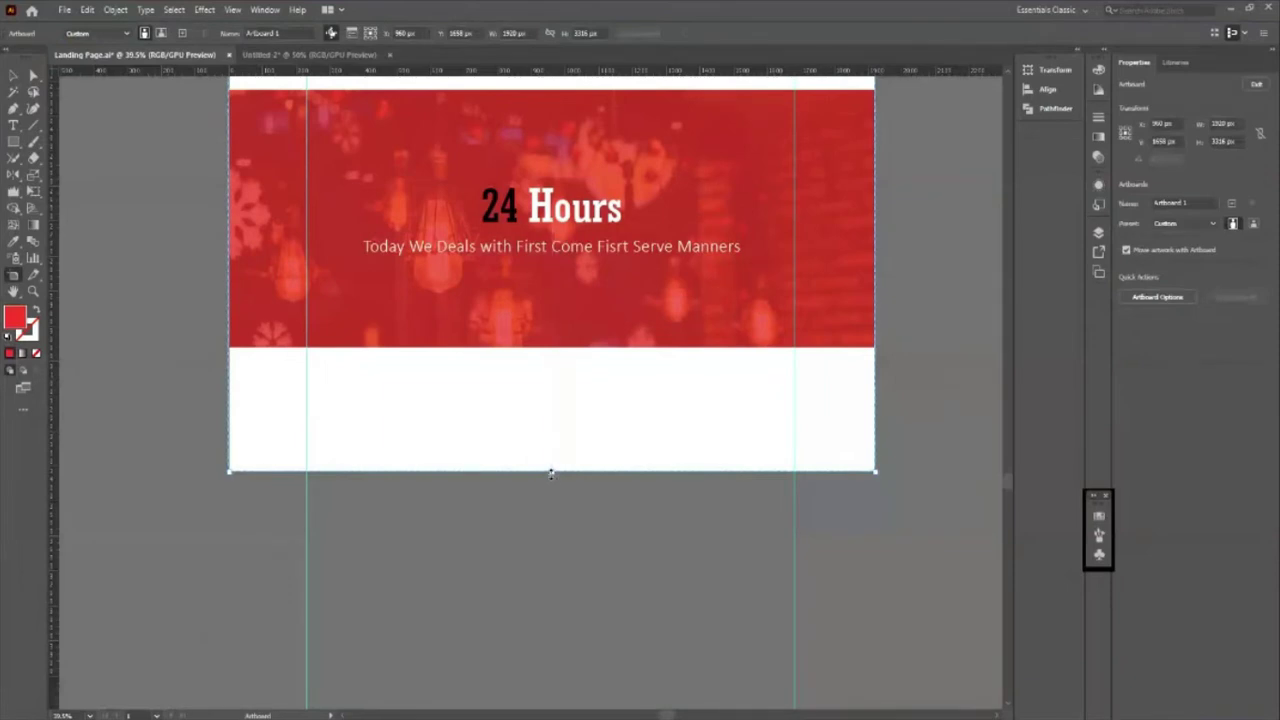
{"action": "left_click_drag", "start_coordinate": [552, 471], "coordinate": [567, 700]}
{"action": "key", "text": "Escape"}
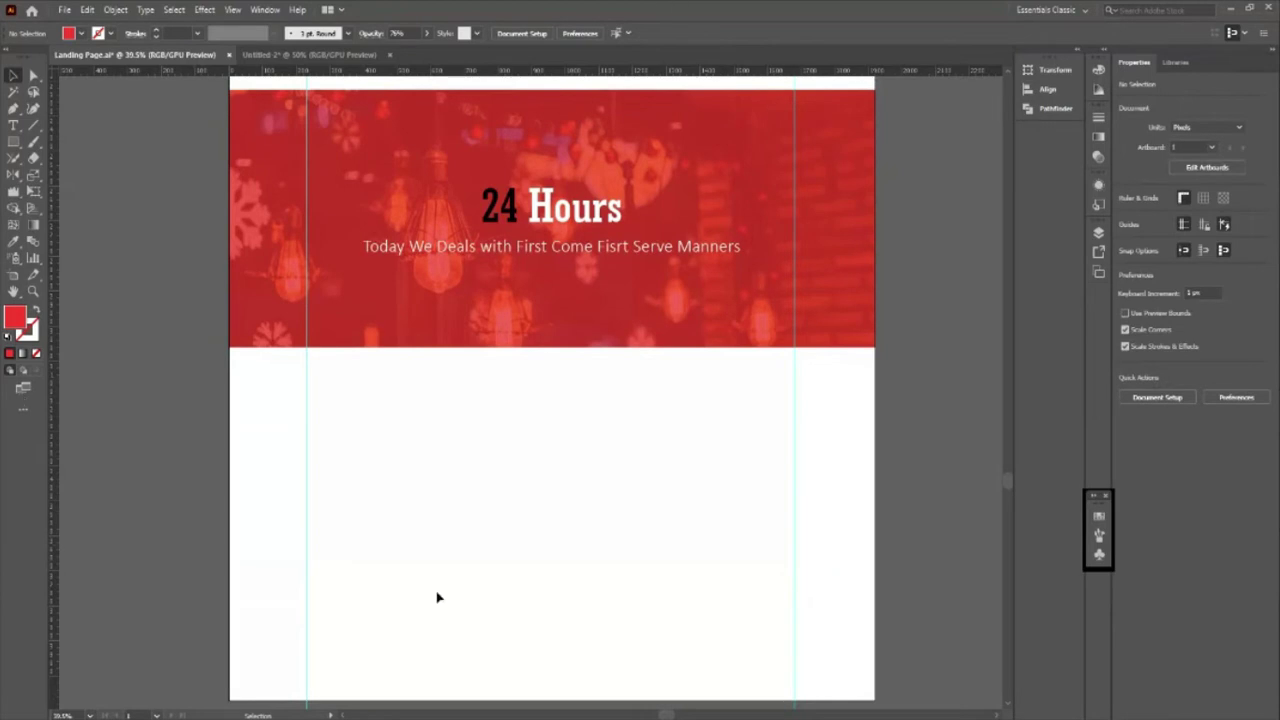
{"action": "scroll", "coordinate": [531, 500], "scroll_direction": "up", "scroll_amount": 2}
Step: Try dragging the Our History heading and the 24 Hours text group down toward the red banner
{"action": "scroll", "coordinate": [531, 483], "scroll_direction": "up", "scroll_amount": 3}
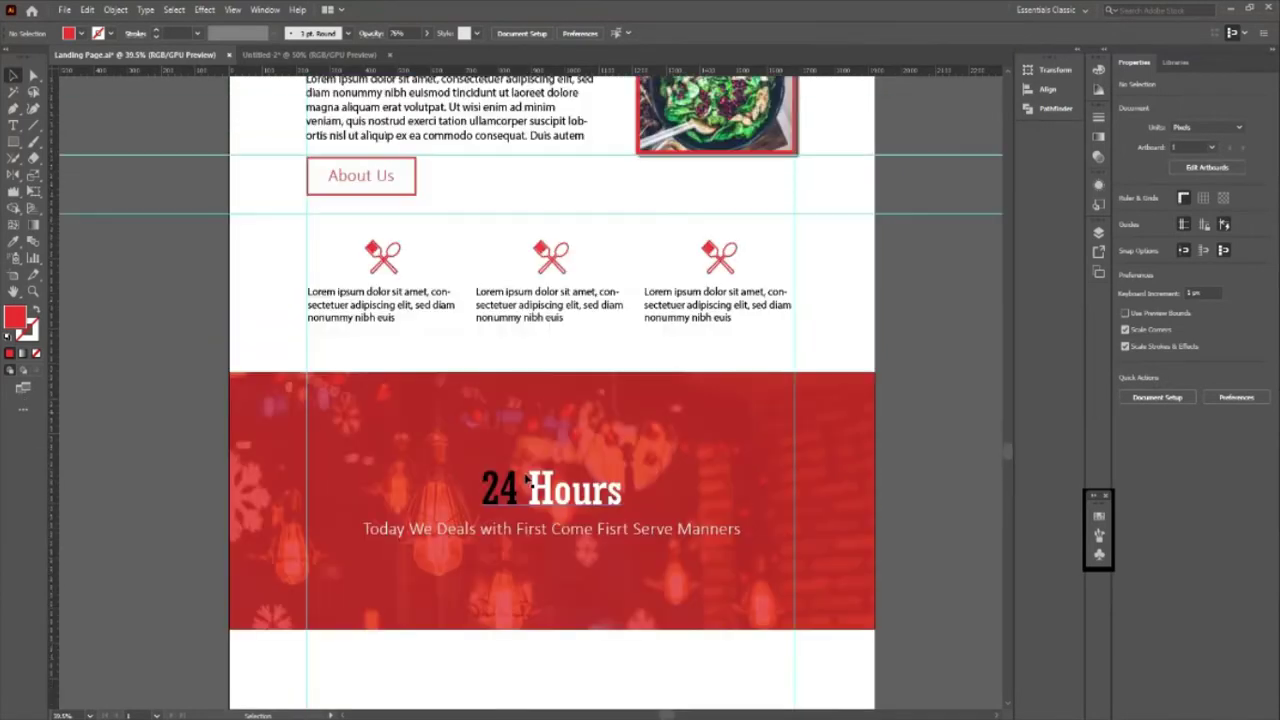
{"action": "scroll", "coordinate": [527, 480], "scroll_direction": "up", "scroll_amount": 2}
{"action": "scroll", "coordinate": [466, 440], "scroll_direction": "up", "scroll_amount": 2}
{"action": "left_click", "coordinate": [404, 255]}
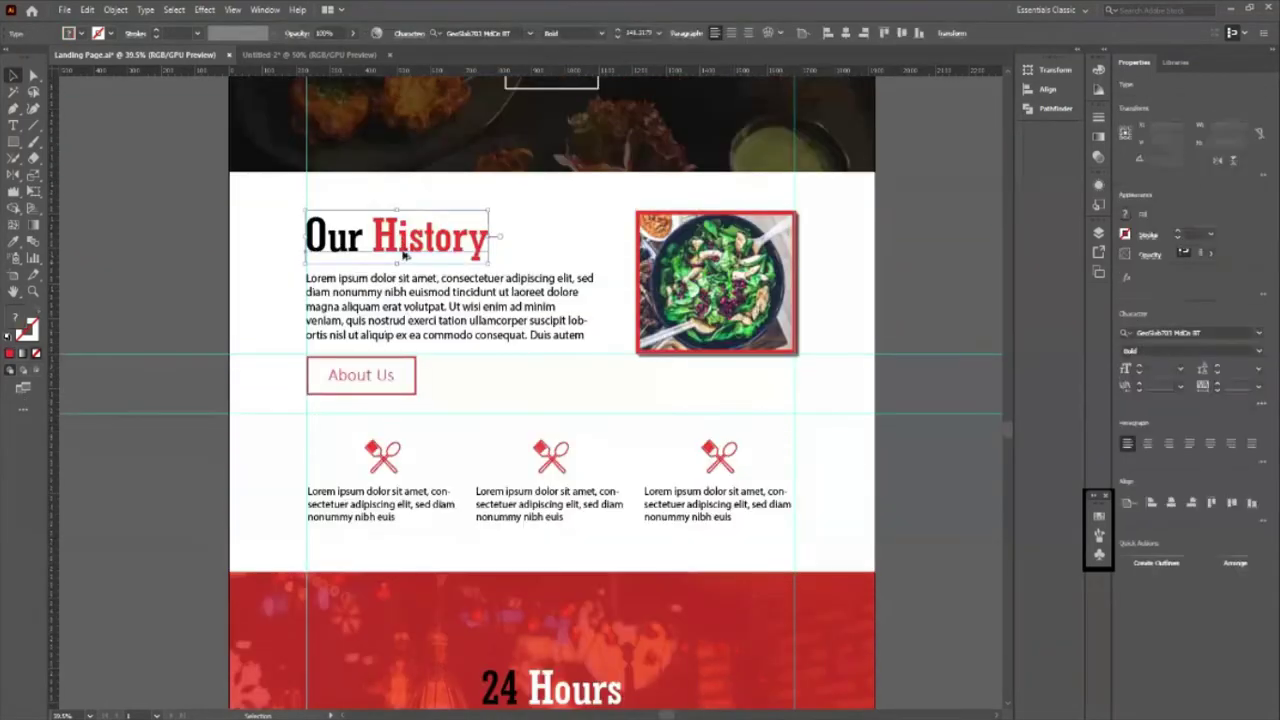
{"action": "left_click_drag", "start_coordinate": [413, 257], "coordinate": [473, 674]}
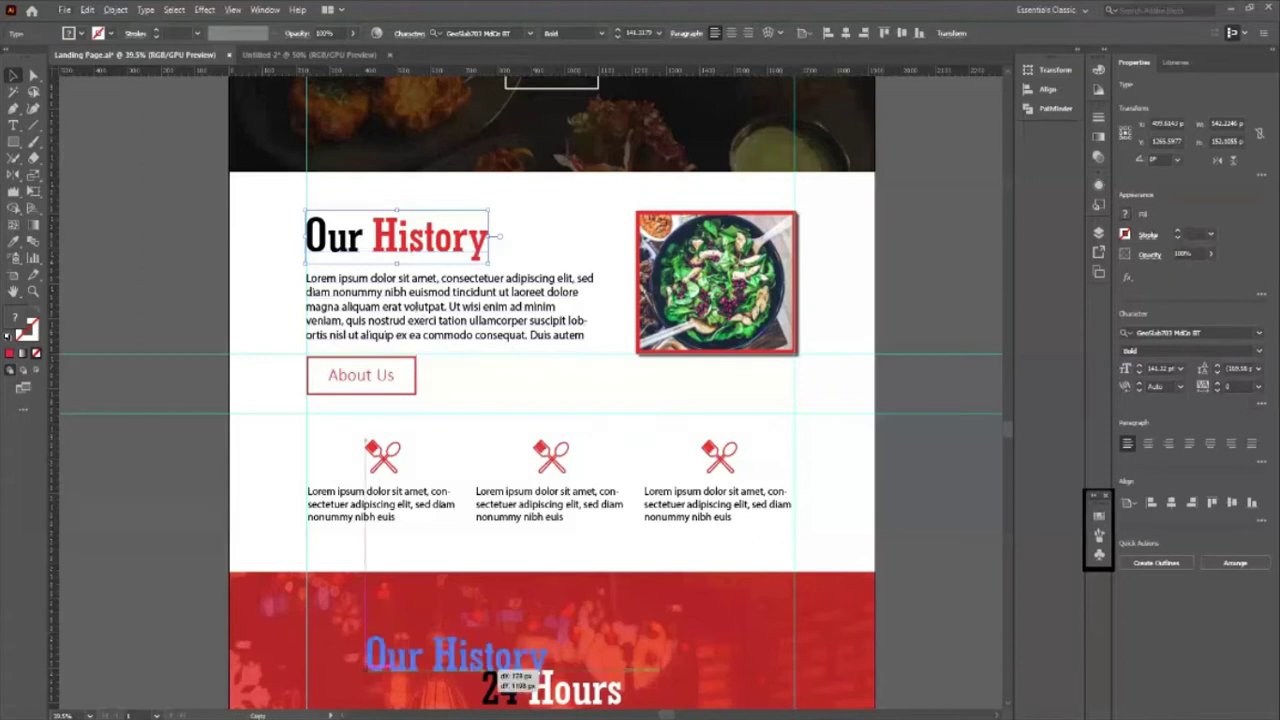
{"action": "scroll", "coordinate": [517, 620], "scroll_direction": "down", "scroll_amount": 2}
{"action": "scroll", "coordinate": [517, 600], "scroll_direction": "down", "scroll_amount": 3}
{"action": "scroll", "coordinate": [519, 600], "scroll_direction": "up", "scroll_amount": 3}
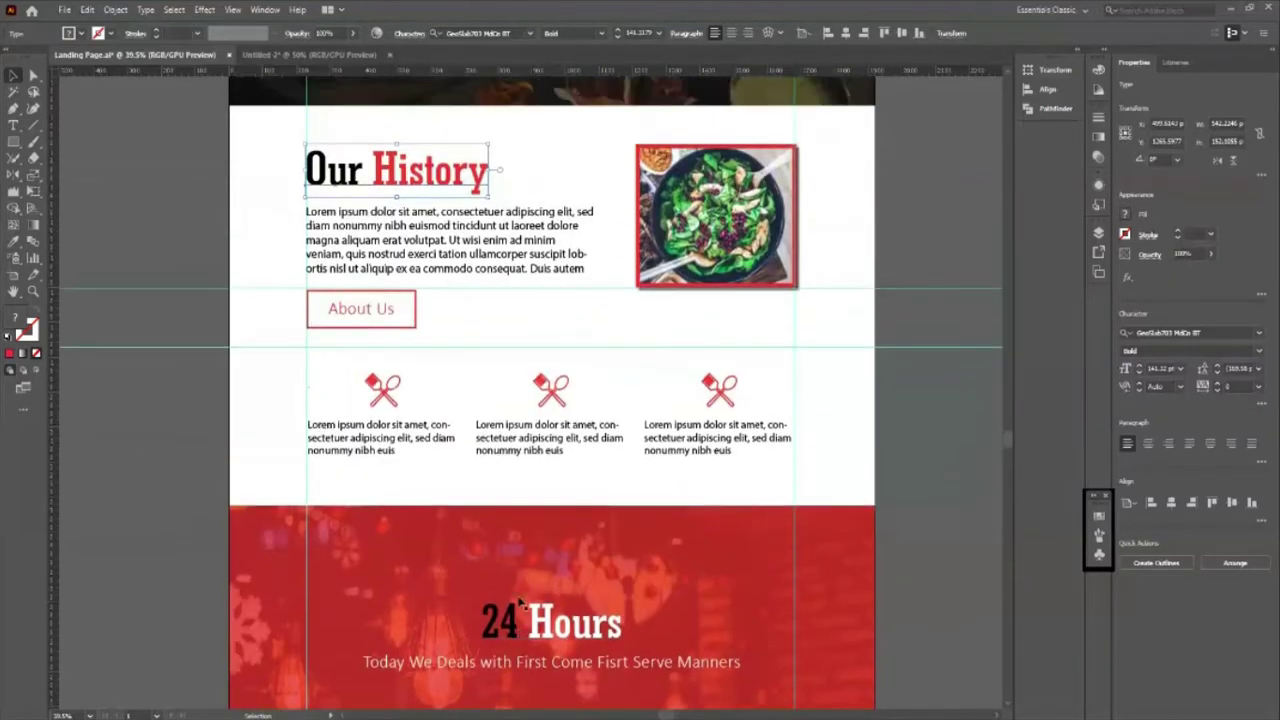
{"action": "scroll", "coordinate": [519, 600], "scroll_direction": "up", "scroll_amount": 1}
{"action": "scroll", "coordinate": [423, 271], "scroll_direction": "down", "scroll_amount": 2}
{"action": "scroll", "coordinate": [438, 346], "scroll_direction": "down", "scroll_amount": 3}
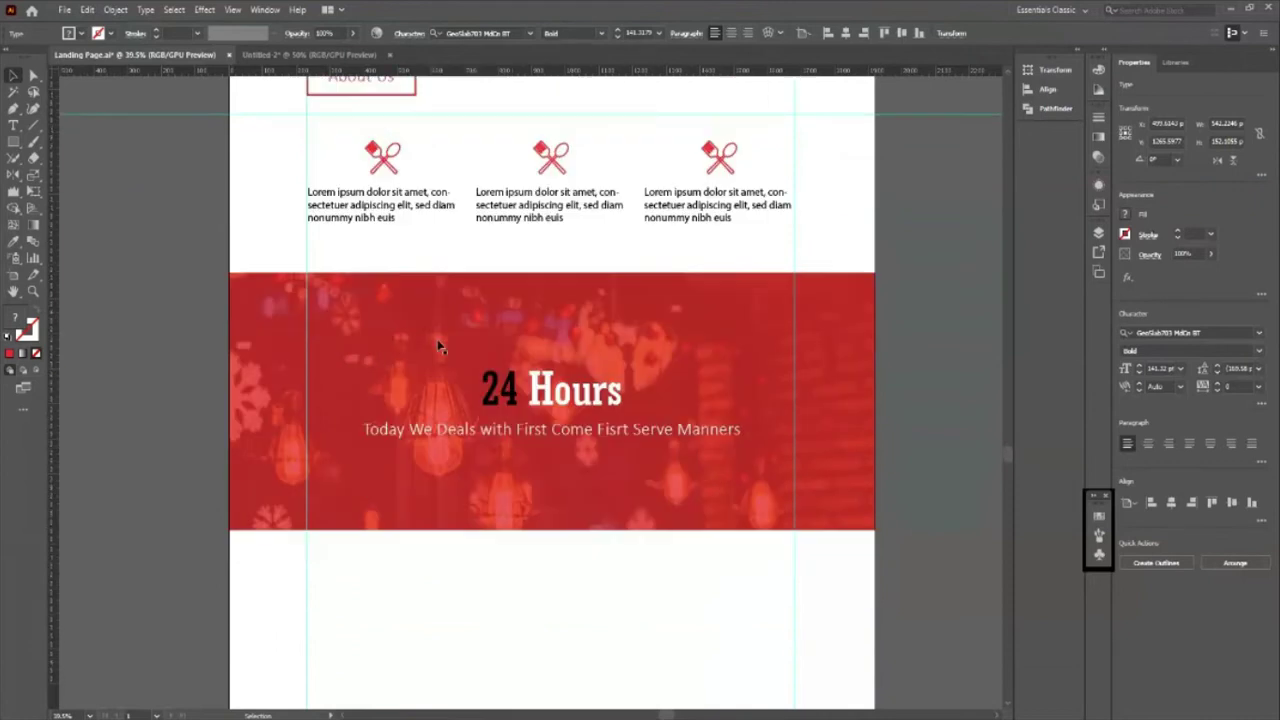
{"action": "scroll", "coordinate": [438, 346], "scroll_direction": "down", "scroll_amount": 1}
{"action": "left_click", "coordinate": [546, 381]}
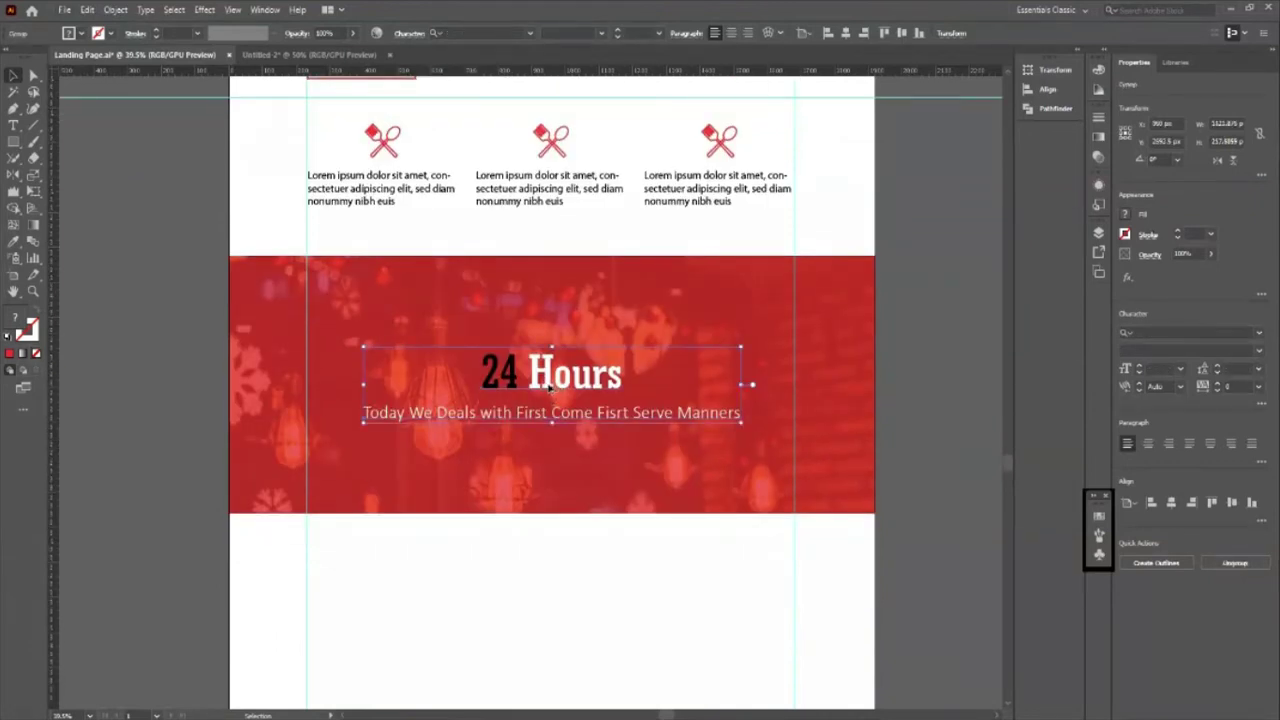
{"action": "left_click_drag", "start_coordinate": [549, 388], "coordinate": [540, 595]}
{"action": "scroll", "coordinate": [584, 560], "scroll_direction": "down", "scroll_amount": 2}
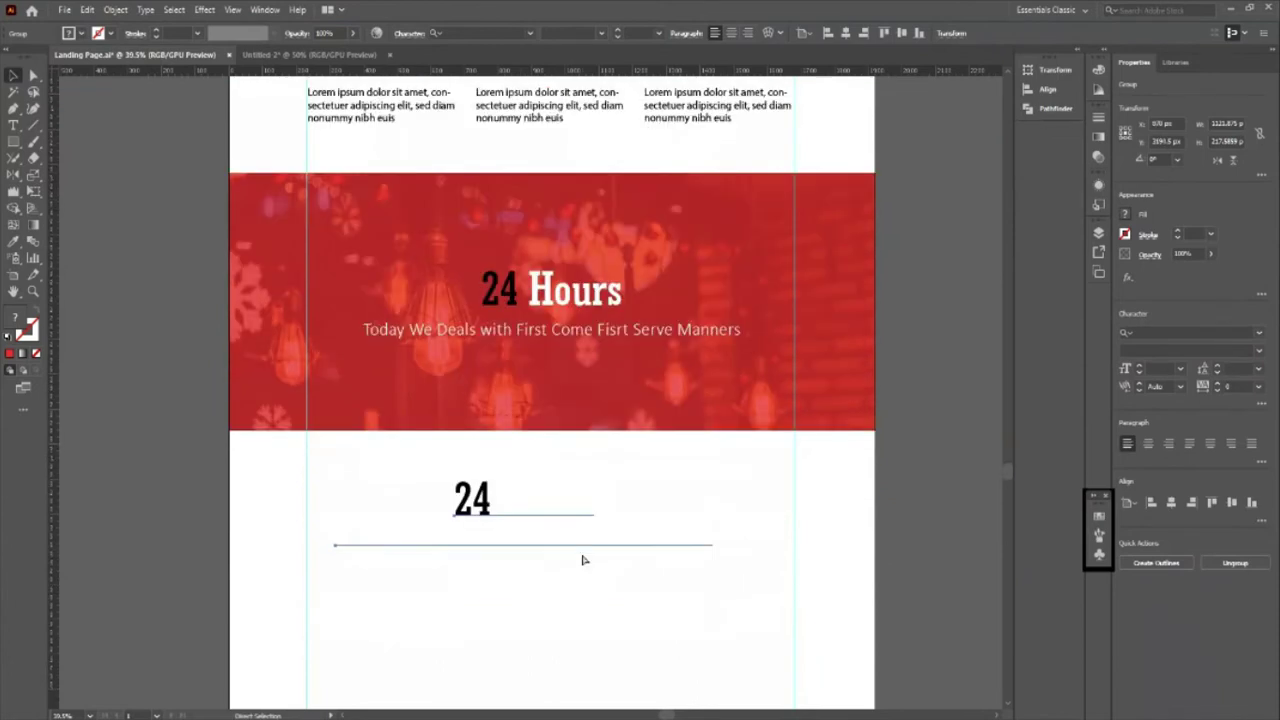
Step: Delete the stray 24 copy left below the banner
{"action": "key", "text": "v"}
{"action": "left_click", "coordinate": [560, 640]}
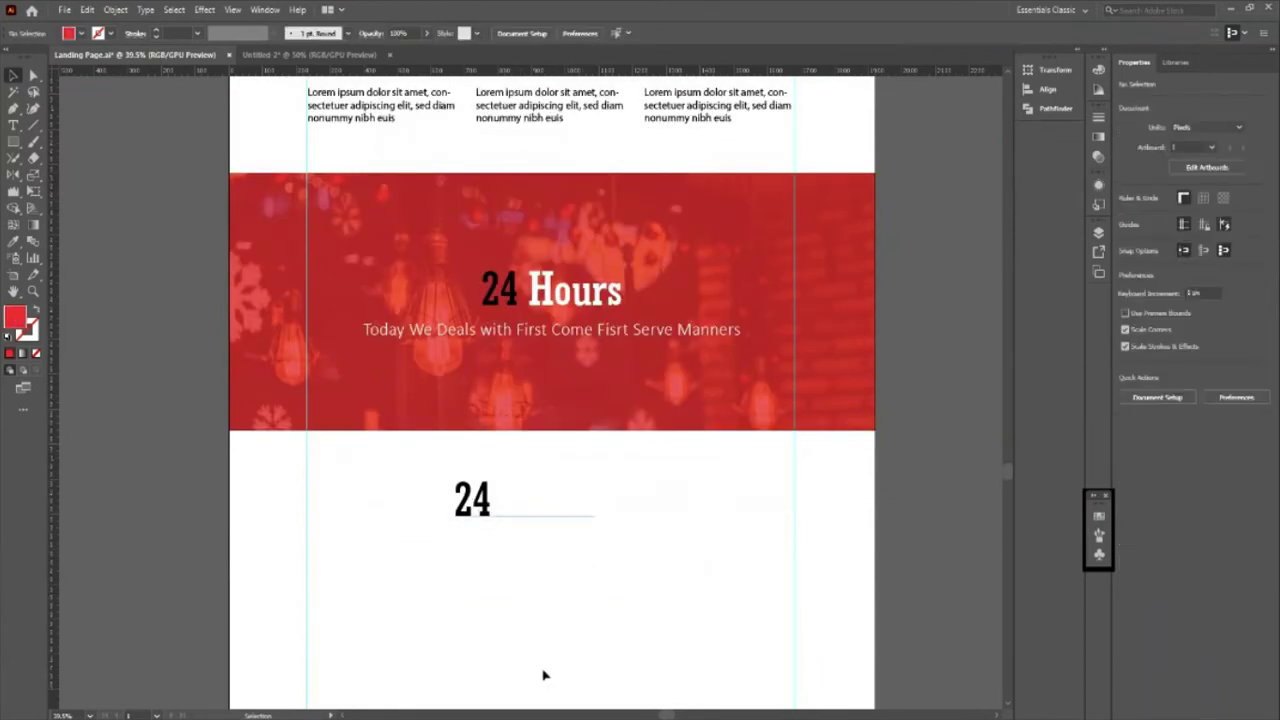
{"action": "left_click", "coordinate": [420, 491]}
{"action": "key", "text": "Delete"}
Step: Duplicate the Our History heading and nudge the copy into the blank space below the banner
{"action": "scroll", "coordinate": [418, 490], "scroll_direction": "up", "scroll_amount": 3}
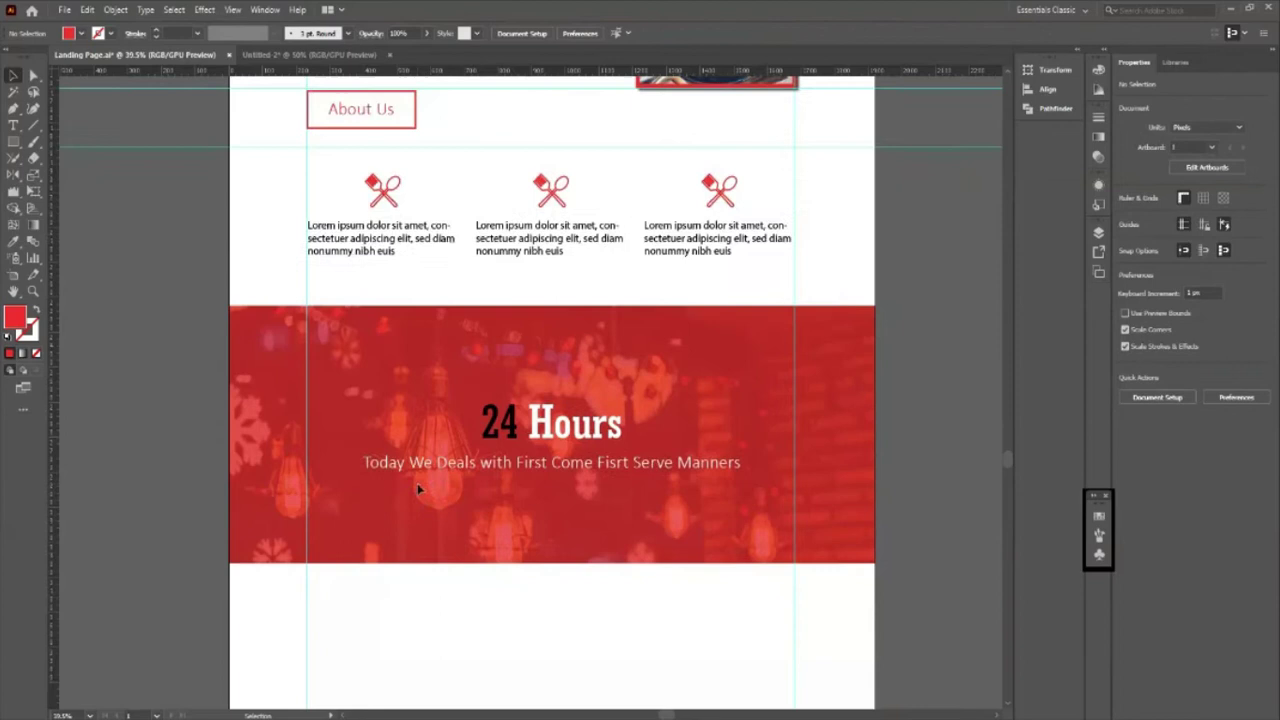
{"action": "scroll", "coordinate": [418, 195], "scroll_direction": "up", "scroll_amount": 2}
{"action": "scroll", "coordinate": [414, 172], "scroll_direction": "up", "scroll_amount": 2}
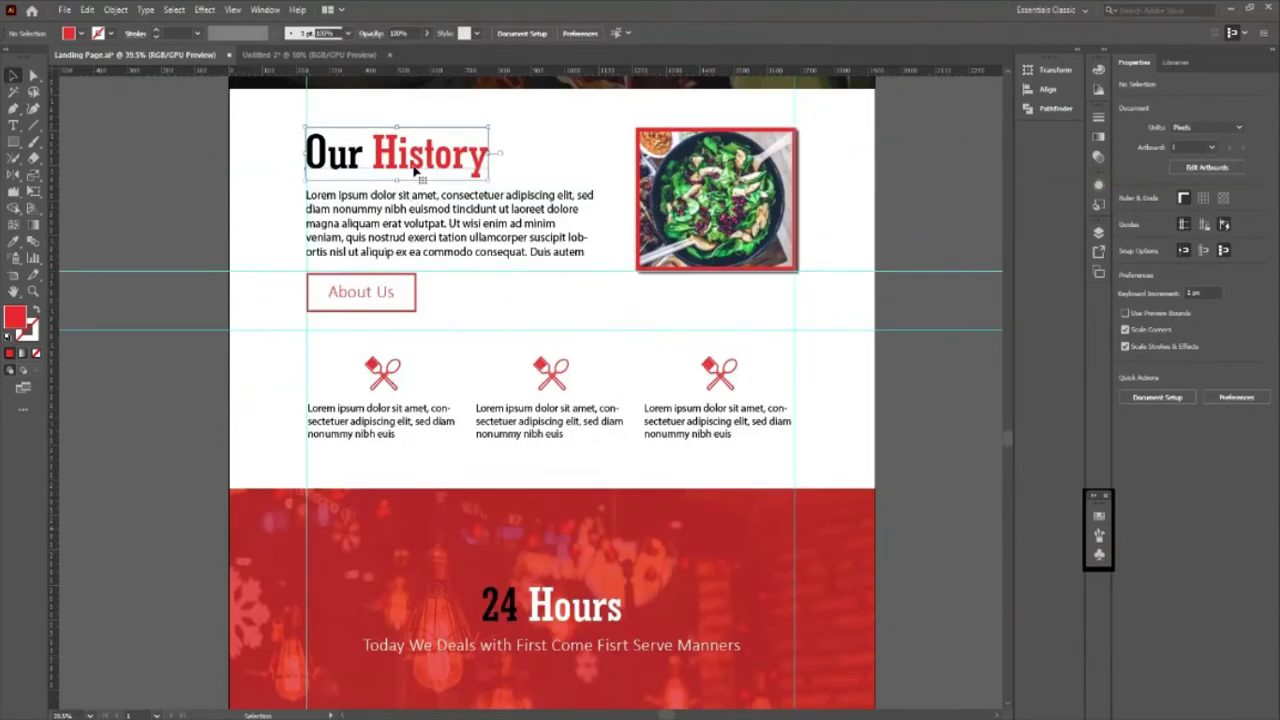
{"action": "left_click", "coordinate": [414, 172]}
{"action": "key", "text": "ctrl+c"}
{"action": "key", "text": "ctrl+f"}
{"action": "key", "text": "shift+Down"}
{"action": "key", "text": "shift+Down"}
{"action": "key", "text": "shift+Down"}
{"action": "key", "text": "shift+Down"}
{"action": "key", "text": "shift+Down"}
{"action": "key", "text": "shift+Down"}
{"action": "key", "text": "shift+Down"}
{"action": "key", "text": "shift+Down"}
{"action": "key", "text": "shift+Down"}
{"action": "key", "text": "shift+Down"}
{"action": "key", "text": "shift+Down"}
{"action": "key", "text": "shift+Down"}
{"action": "key", "text": "shift+Down"}
{"action": "key", "text": "shift+Down"}
{"action": "key", "text": "shift+Down"}
{"action": "key", "text": "shift+Down"}
{"action": "key", "text": "shift+Down"}
{"action": "key", "text": "shift+Down"}
{"action": "key", "text": "shift+Down"}
{"action": "key", "text": "shift+Down"}
{"action": "key", "text": "shift+Down"}
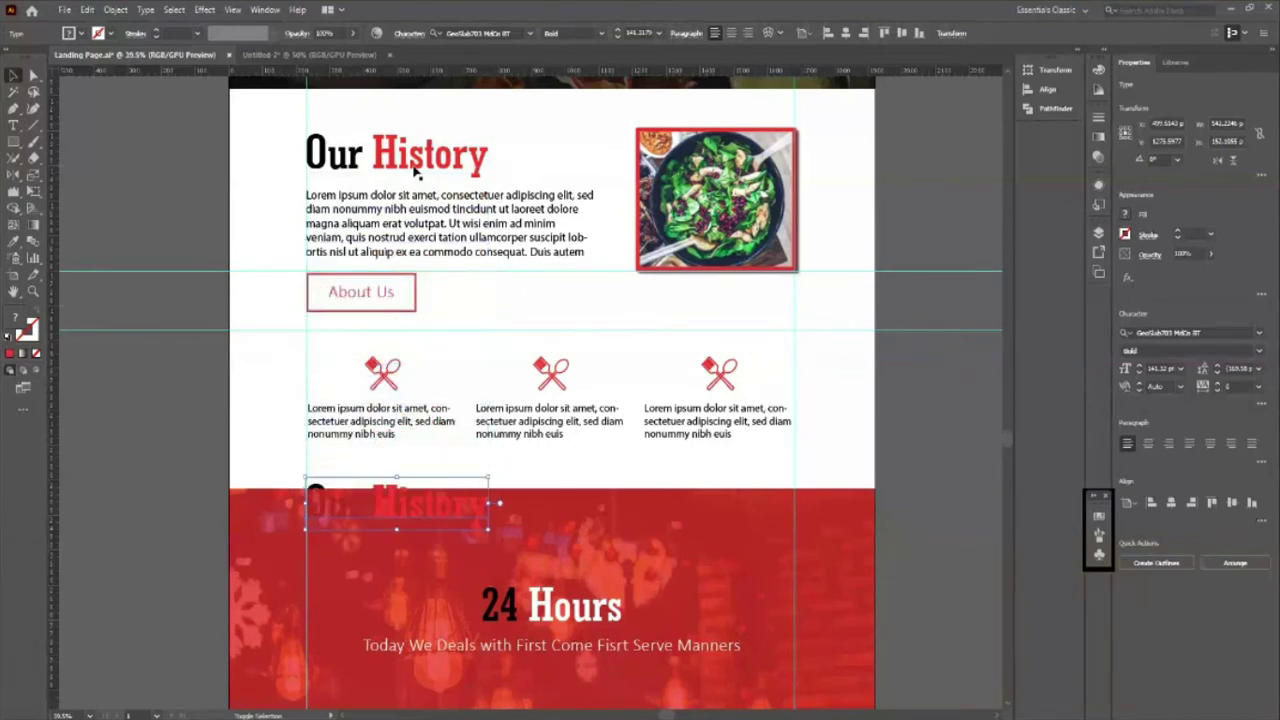
{"action": "key", "text": "Delete"}
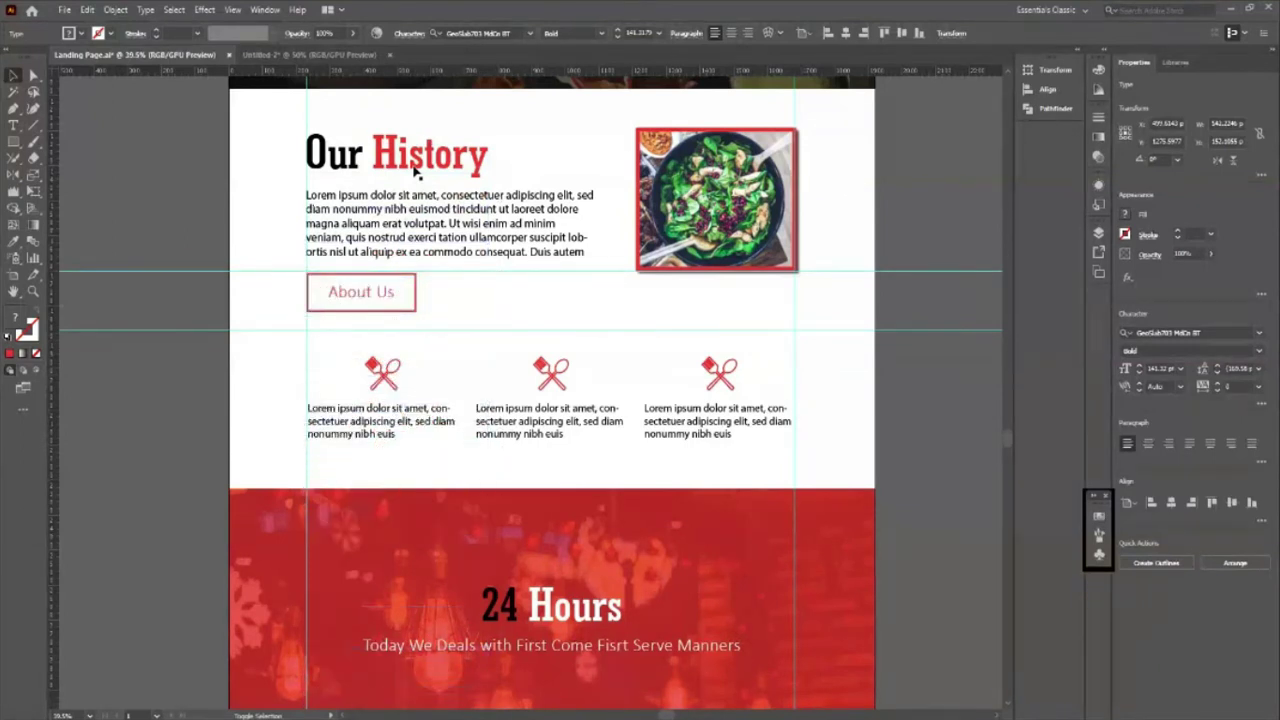
{"action": "scroll", "coordinate": [480, 300], "scroll_direction": "down", "scroll_amount": 3}
{"action": "scroll", "coordinate": [495, 380], "scroll_direction": "down", "scroll_amount": 5}
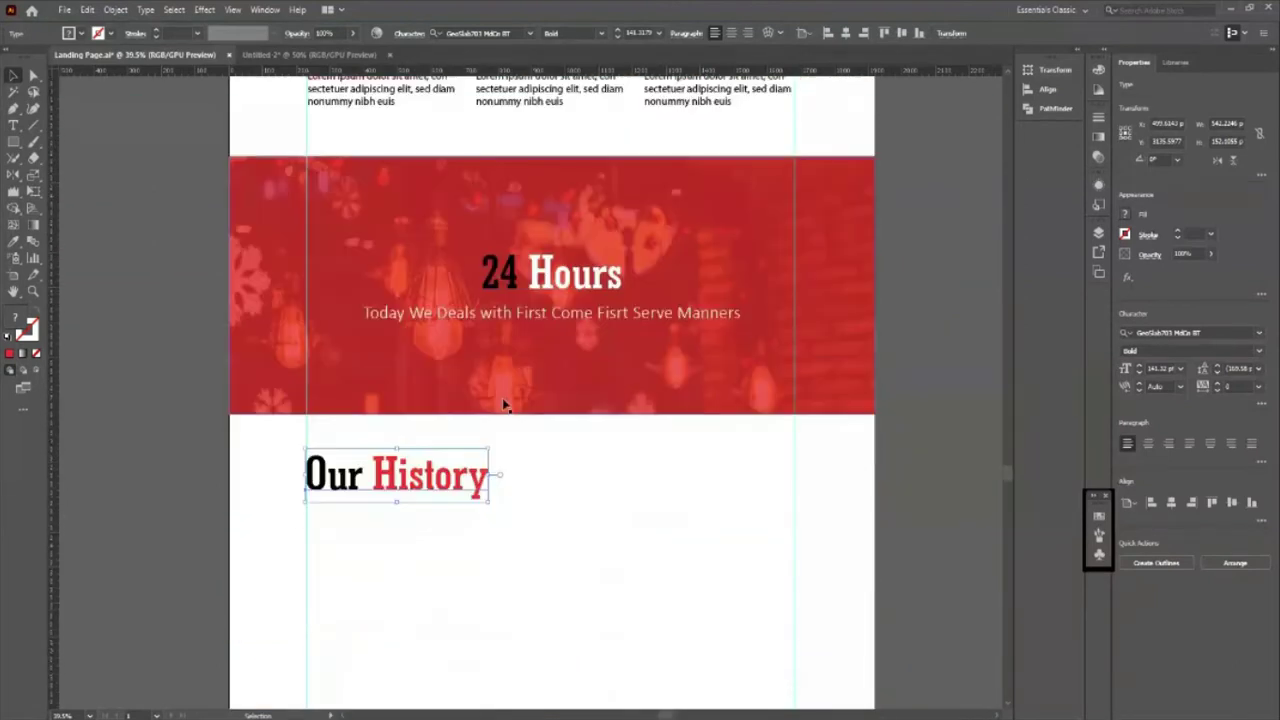
{"action": "key", "text": "Down"}
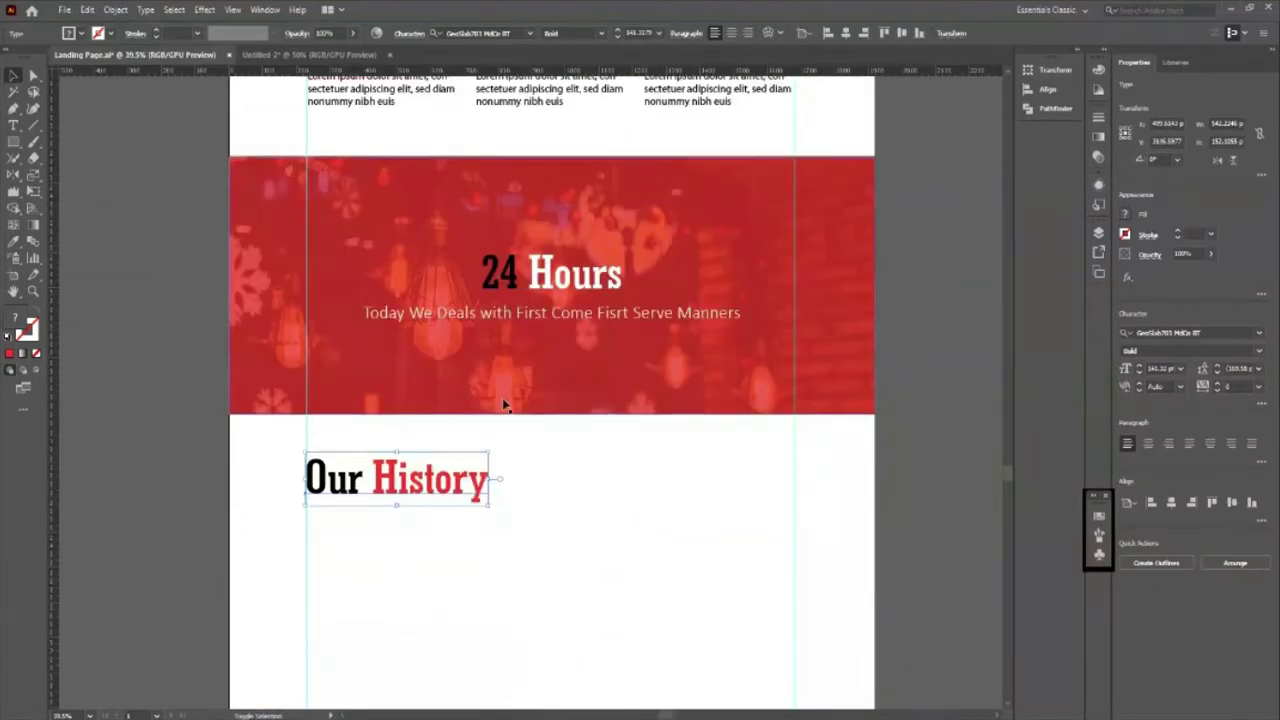
{"action": "key", "text": "Down"}
{"action": "key", "text": "Down"}
{"action": "key", "text": "Up"}
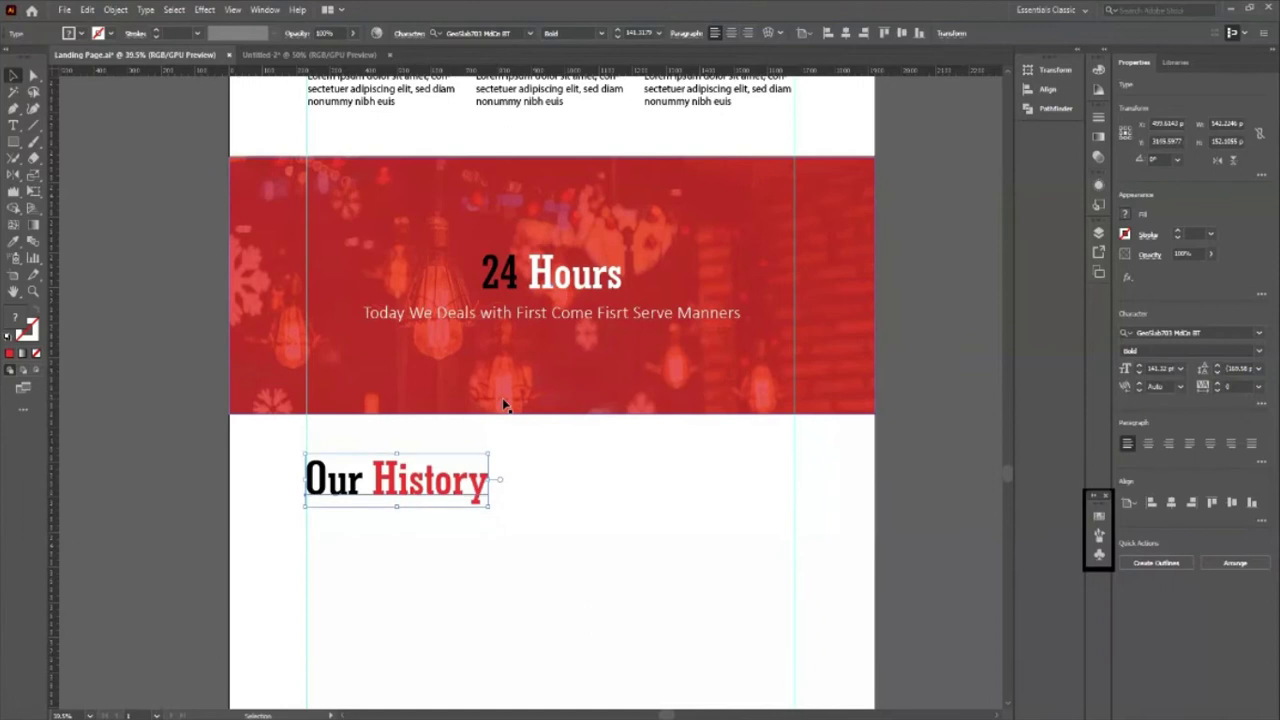
{"action": "left_click", "coordinate": [506, 528]}
Step: Retype the copied Our History heading as 'Contact Us', with 'Contact' black and 'Us' red
{"action": "key", "text": "t"}
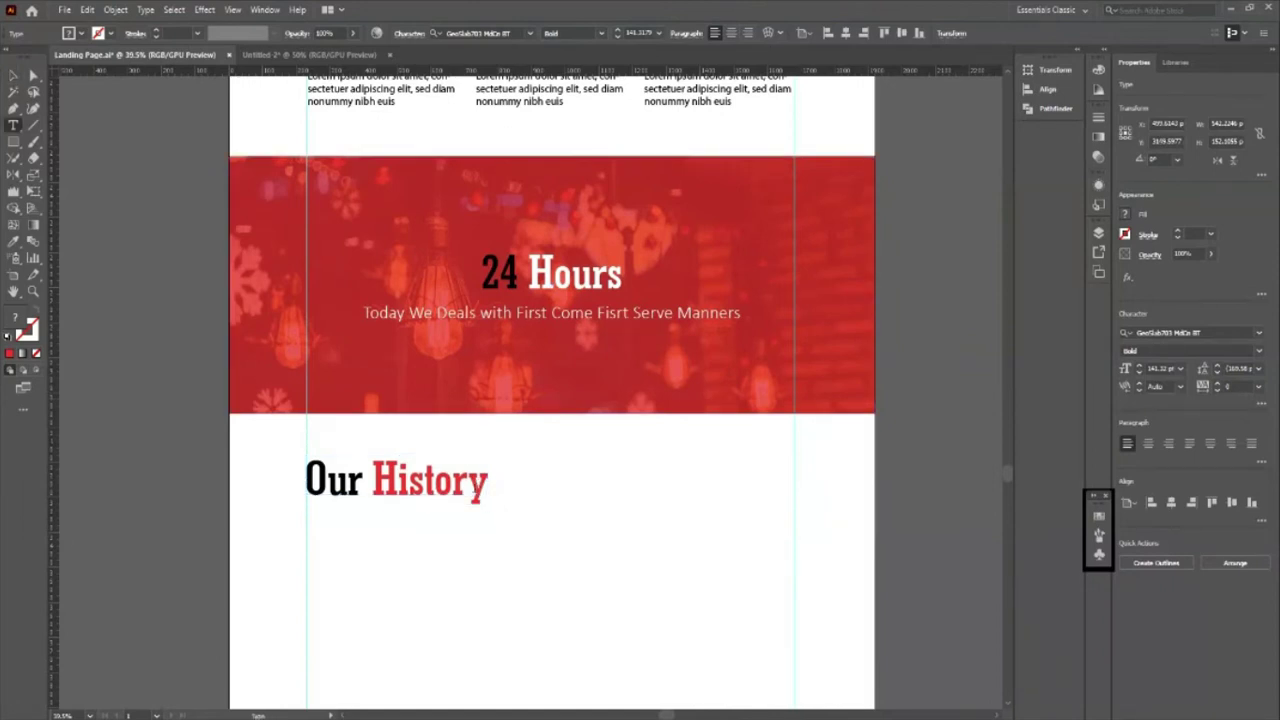
{"action": "left_click", "coordinate": [487, 482]}
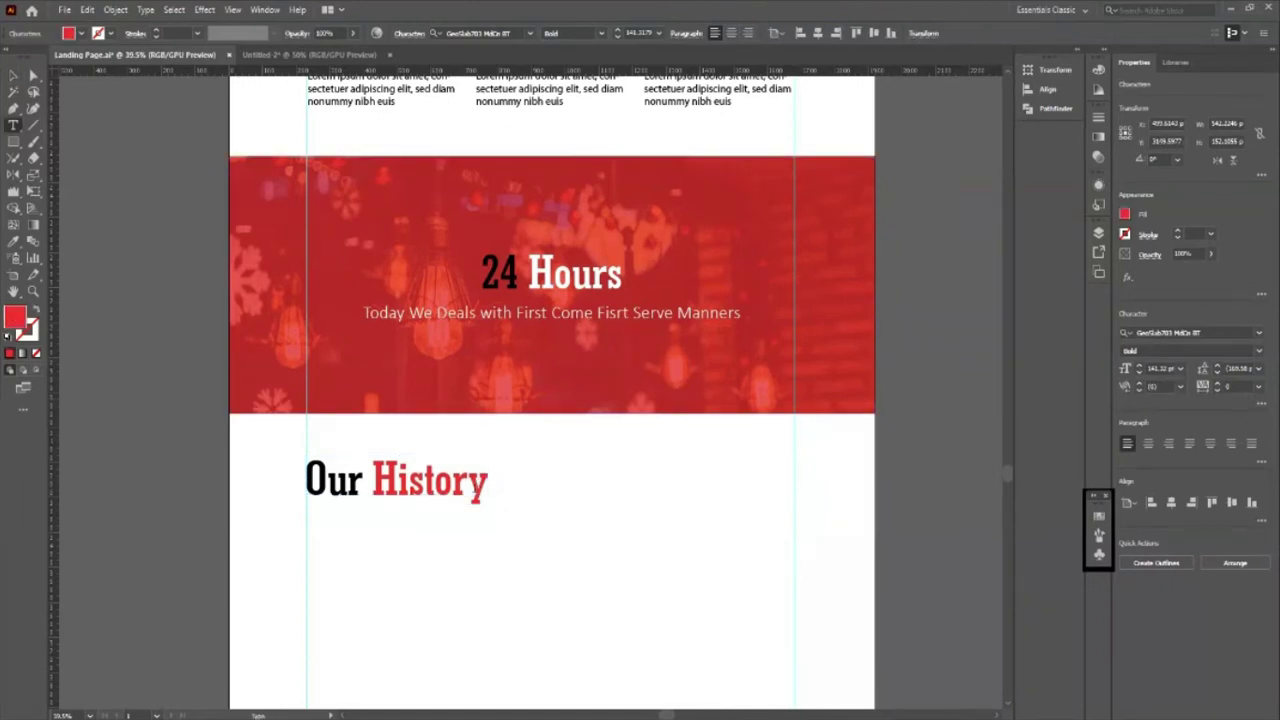
{"action": "key", "text": "Left"}
{"action": "key", "text": "Left"}
{"action": "key", "text": "Left"}
{"action": "key", "text": "Left"}
{"action": "key", "text": "Left"}
{"action": "key", "text": "Left"}
{"action": "key", "text": "Left"}
{"action": "key", "text": "Left"}
{"action": "key", "text": "BackSpace"}
{"action": "key", "text": "BackSpace"}
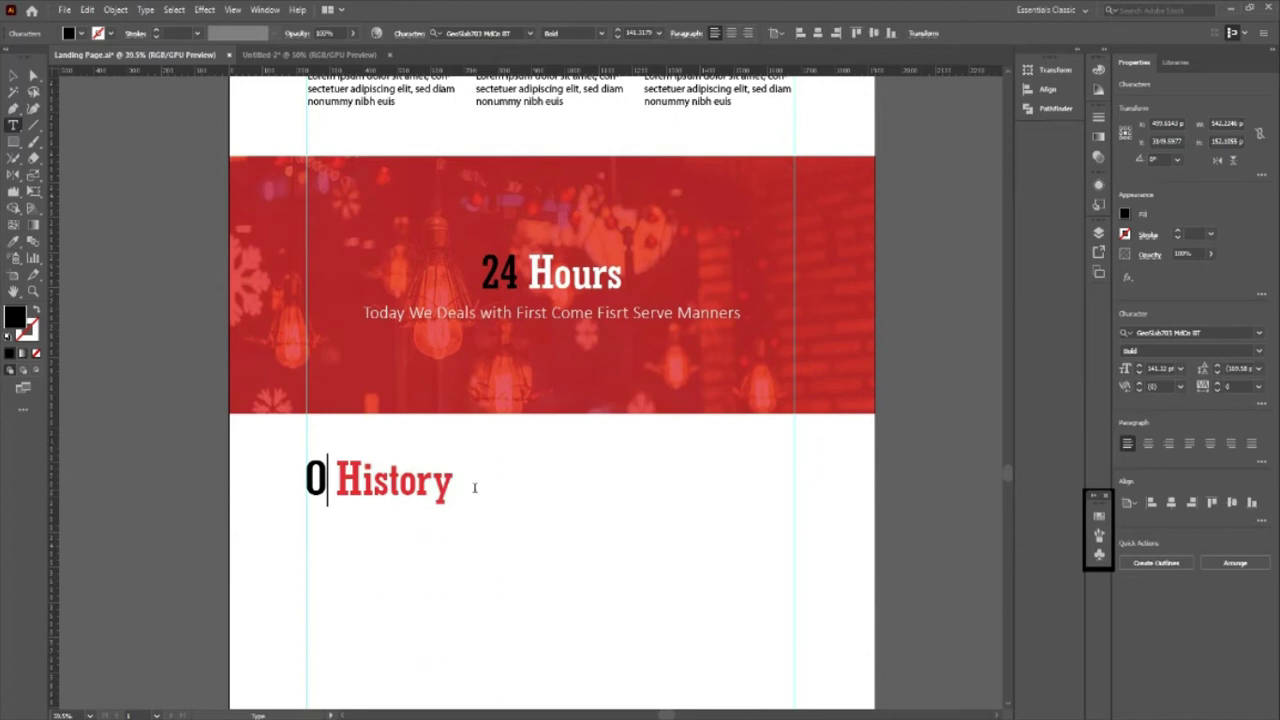
{"action": "key", "text": "ctrl+a"}
{"action": "key", "text": "ctrl+v"}
{"action": "key", "text": "BackSpace"}
{"action": "key", "text": "BackSpace"}
{"action": "key", "text": "BackSpace"}
{"action": "key", "text": "BackSpace"}
{"action": "key", "text": "BackSpace"}
{"action": "key", "text": "BackSpace"}
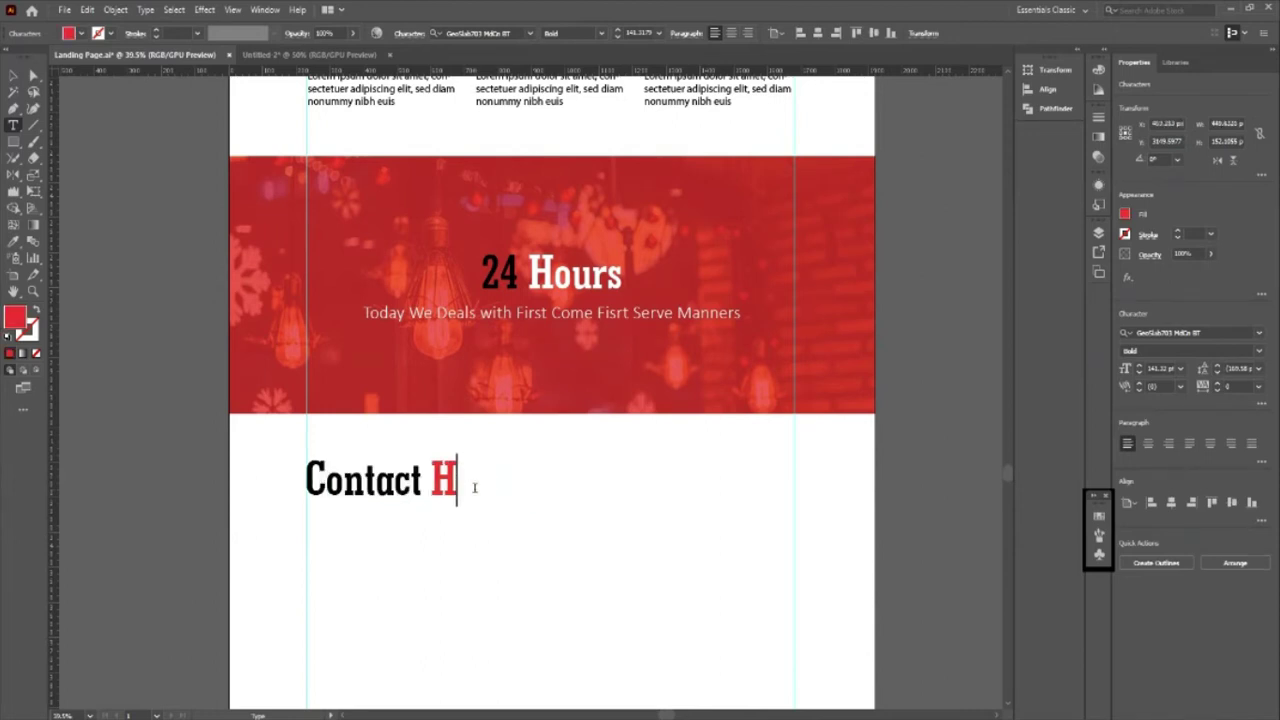
{"action": "key", "text": "BackSpace"}
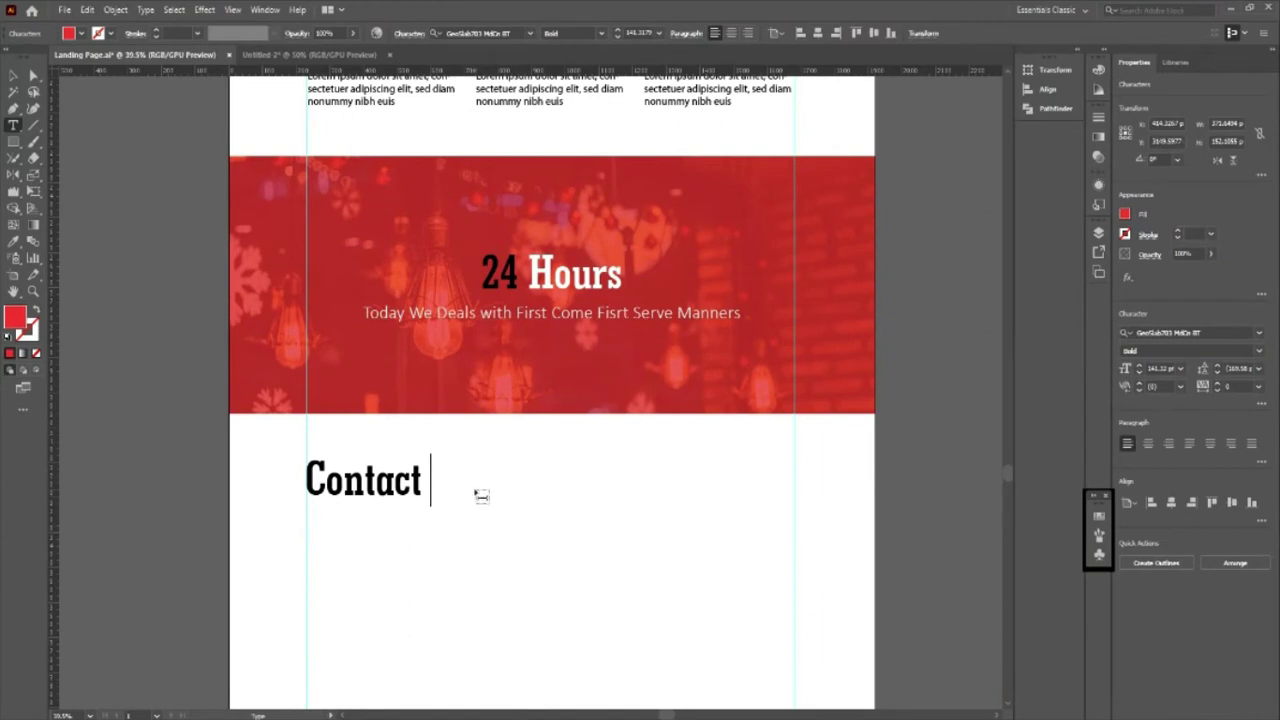
{"action": "type", "text": "Us"}
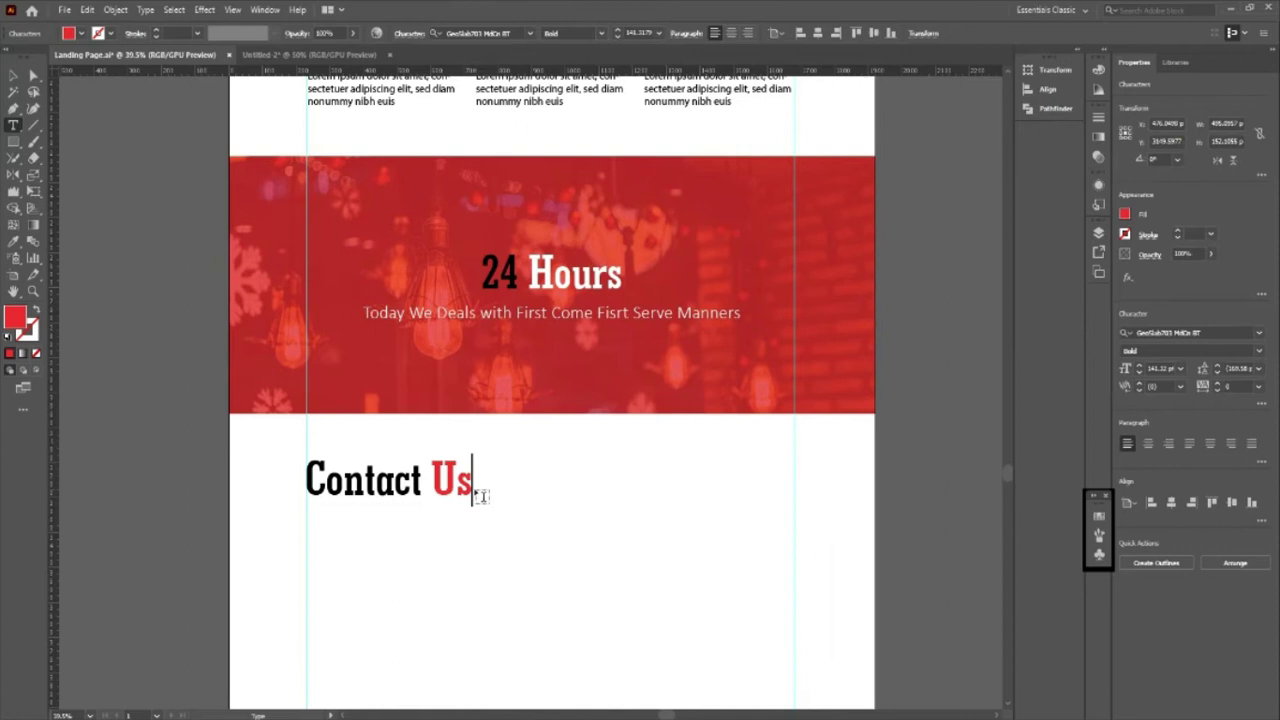
{"action": "key", "text": "Escape"}
{"action": "scroll", "coordinate": [470, 480], "scroll_direction": "up", "scroll_amount": 7}
{"action": "scroll", "coordinate": [440, 460], "scroll_direction": "up", "scroll_amount": 3}
Step: Copy the 'Today We Deals…' banner subtitle to just below the Contact Us heading
{"action": "scroll", "coordinate": [408, 446], "scroll_direction": "down", "scroll_amount": 3}
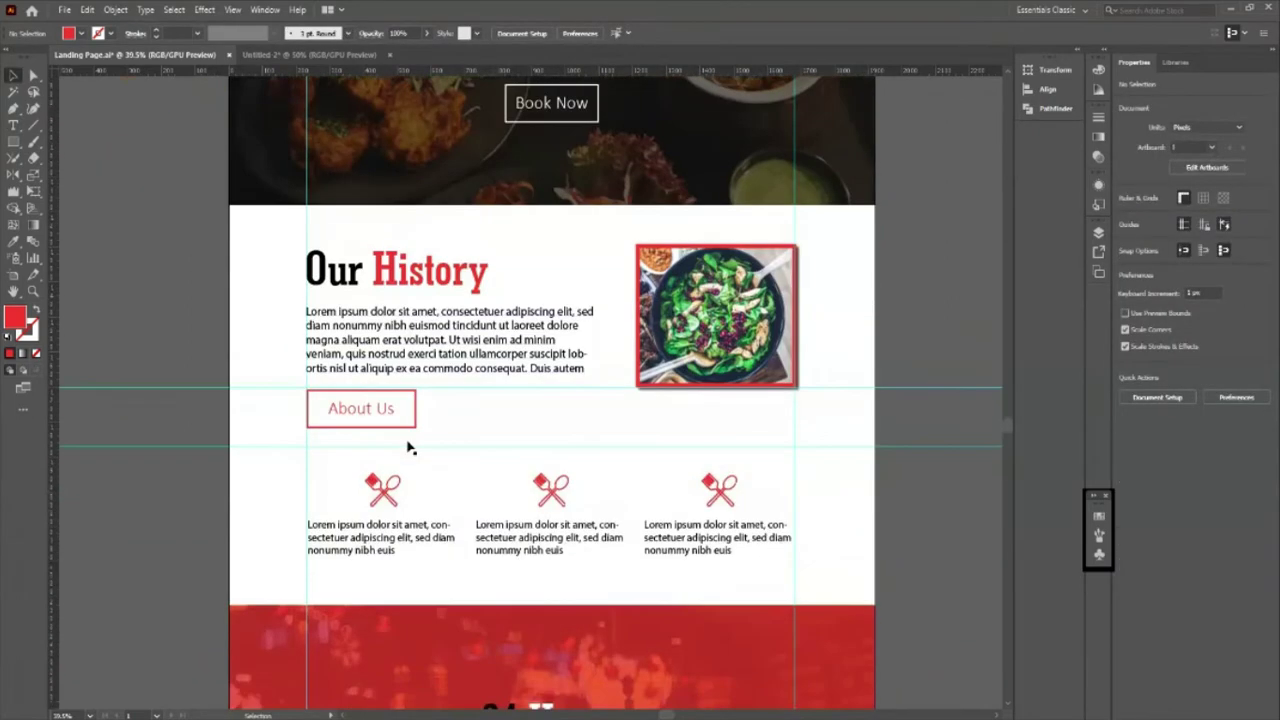
{"action": "scroll", "coordinate": [408, 450], "scroll_direction": "down", "scroll_amount": 1}
{"action": "scroll", "coordinate": [457, 443], "scroll_direction": "down", "scroll_amount": 1}
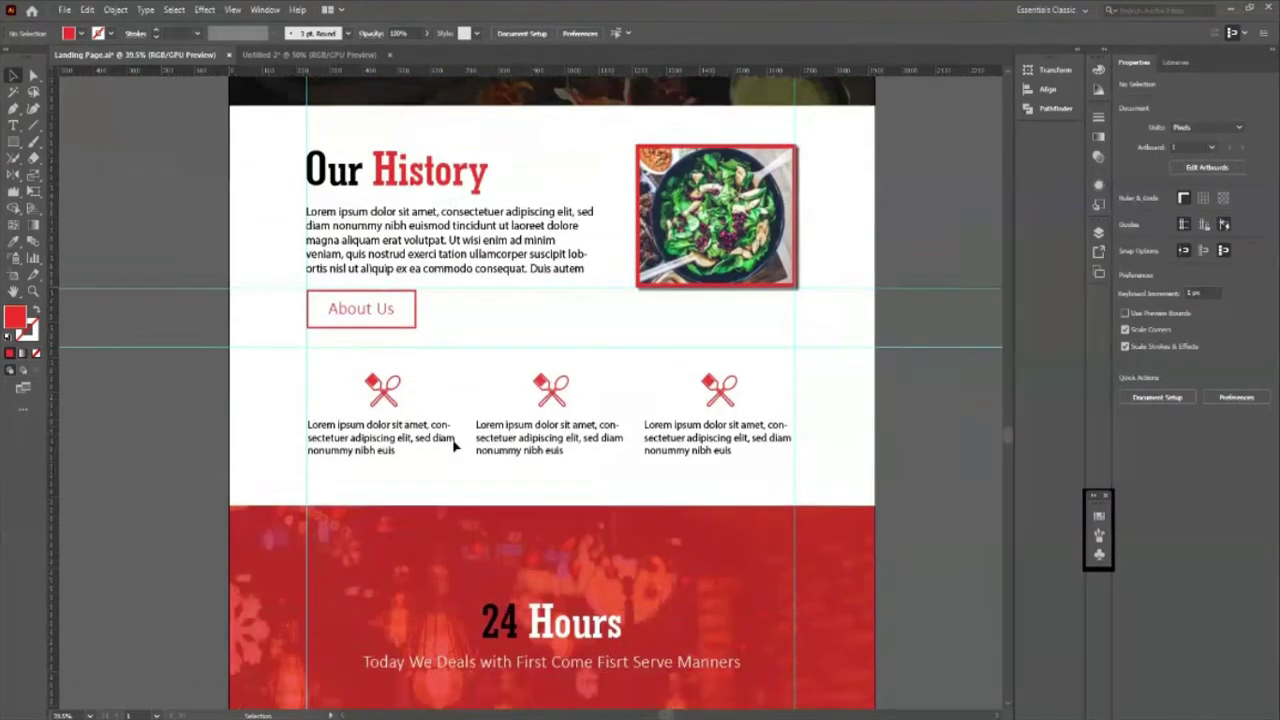
{"action": "scroll", "coordinate": [460, 440], "scroll_direction": "up", "scroll_amount": 7}
{"action": "scroll", "coordinate": [600, 200], "scroll_direction": "up", "scroll_amount": 4}
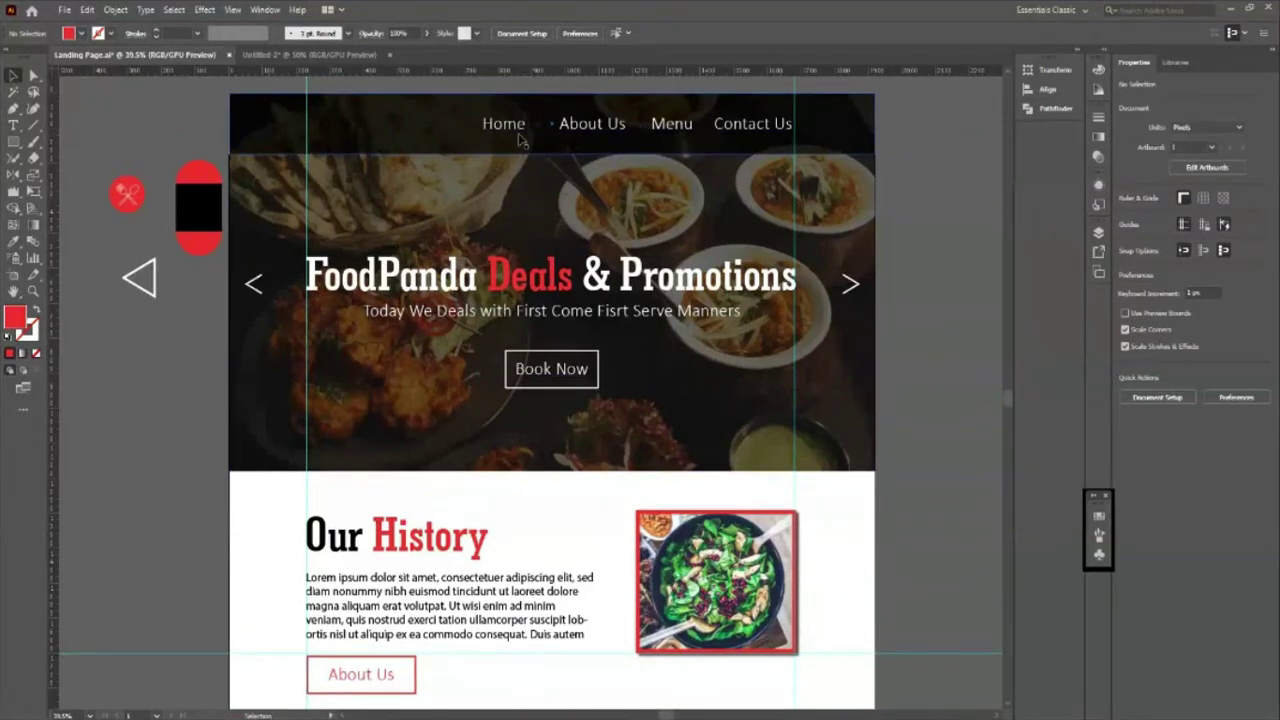
{"action": "scroll", "coordinate": [583, 374], "scroll_direction": "down", "scroll_amount": 4}
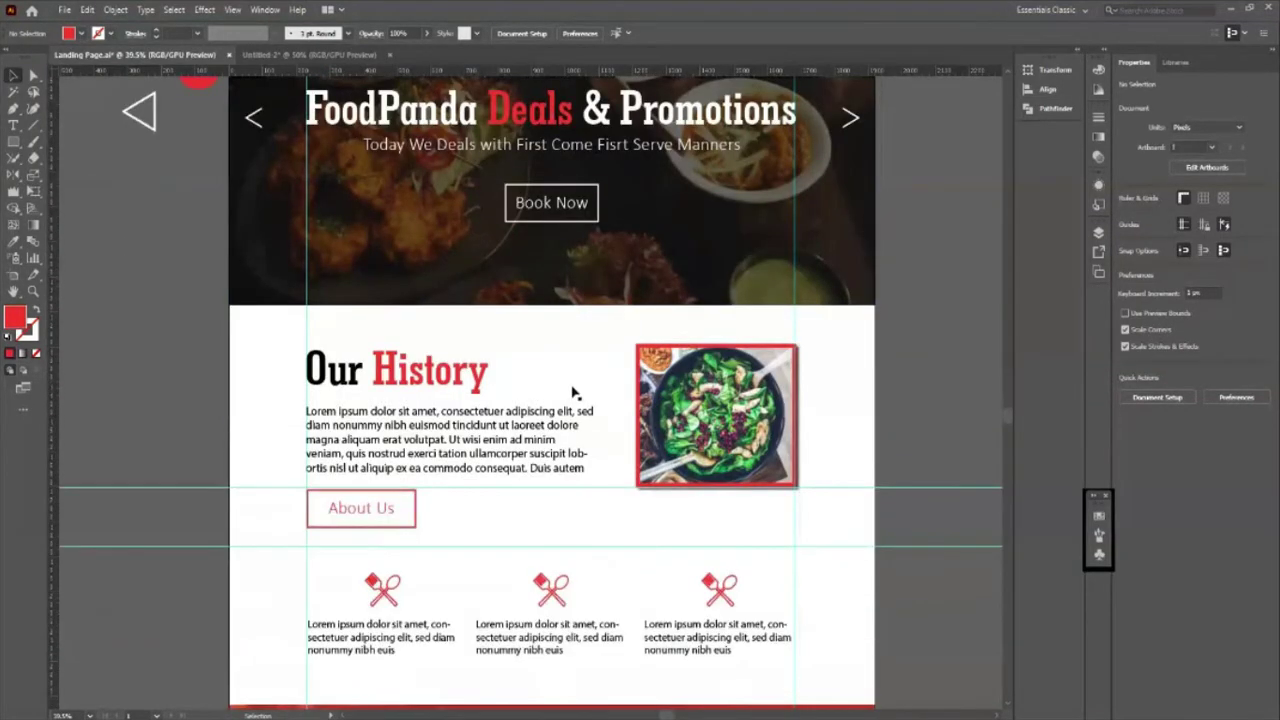
{"action": "scroll", "coordinate": [574, 392], "scroll_direction": "down", "scroll_amount": 12}
{"action": "scroll", "coordinate": [531, 440], "scroll_direction": "down", "scroll_amount": 2}
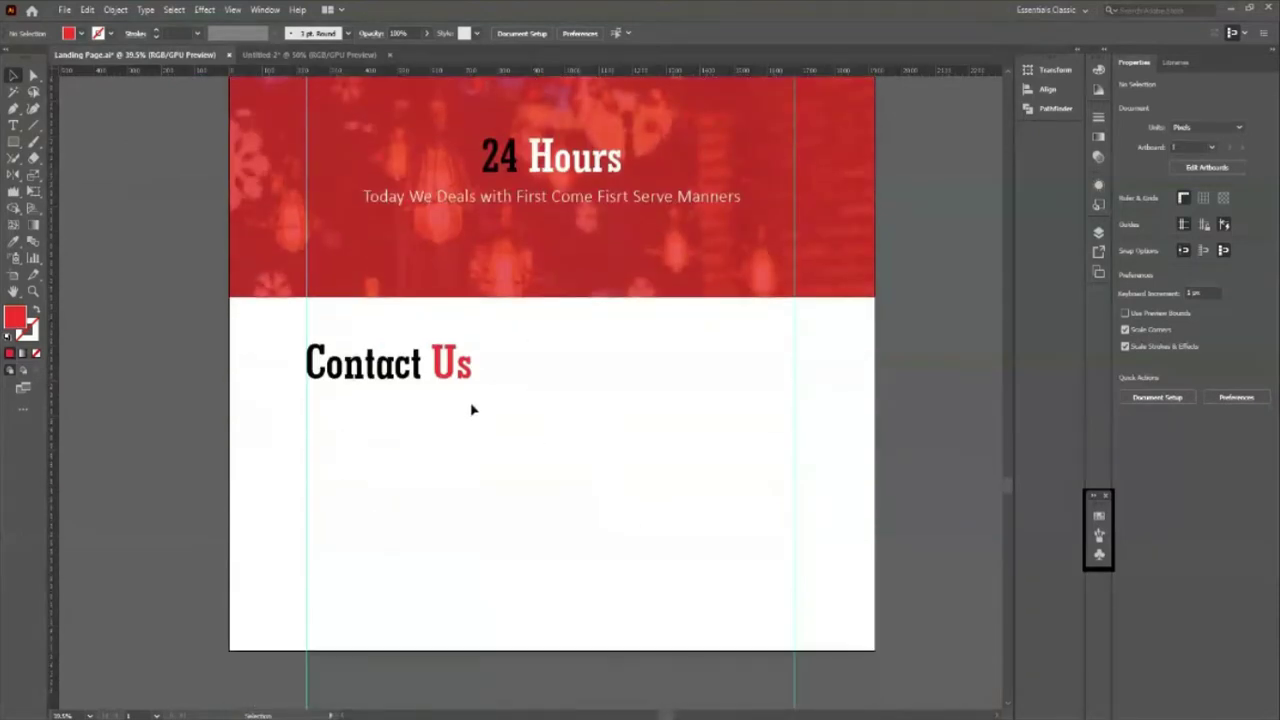
{"action": "scroll", "coordinate": [473, 409], "scroll_direction": "up", "scroll_amount": 2}
{"action": "scroll", "coordinate": [531, 449], "scroll_direction": "down", "scroll_amount": 1}
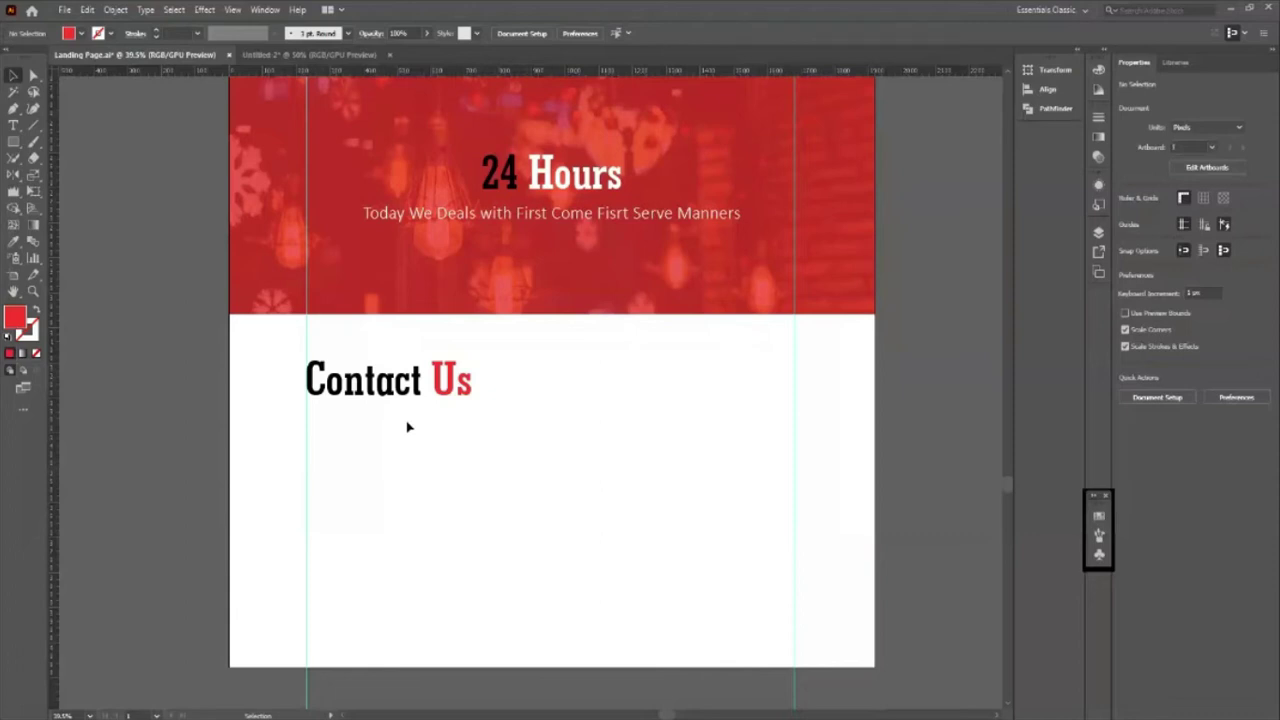
{"action": "left_click_drag", "start_coordinate": [616, 218], "coordinate": [556, 423]}
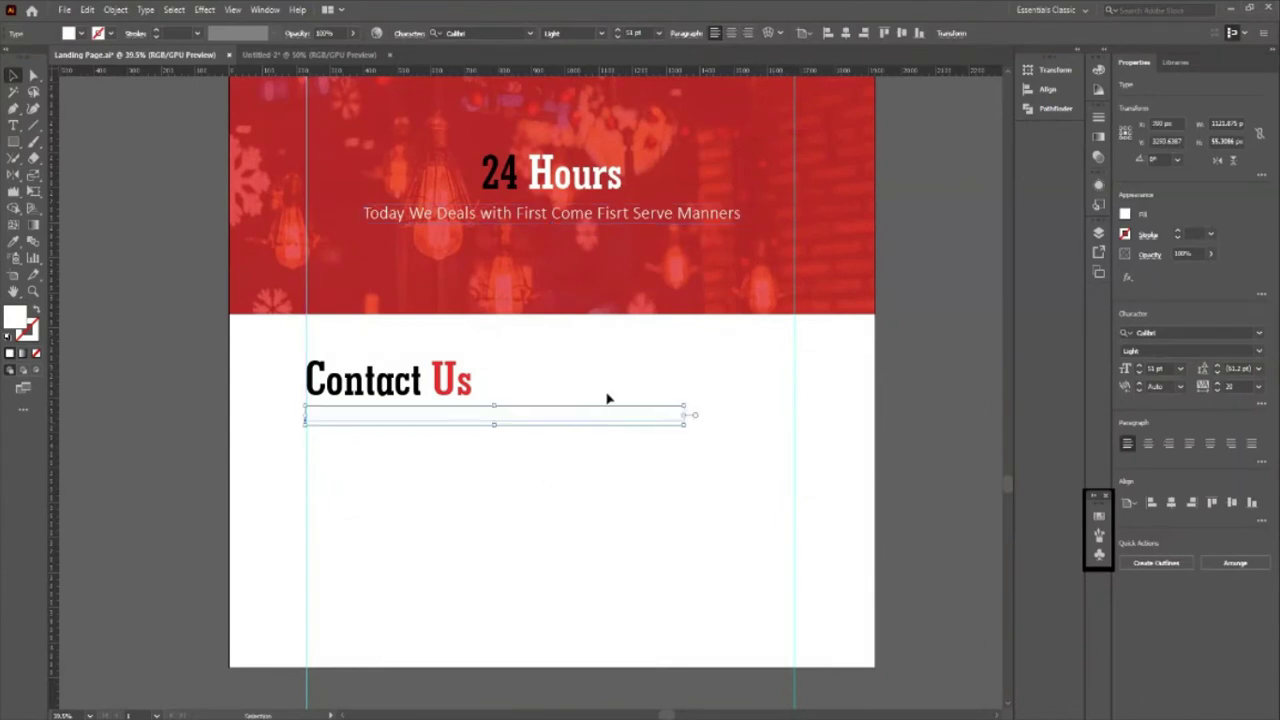
Step: Change the copied subtitle's fill to black
{"action": "scroll", "coordinate": [200, 291], "scroll_direction": "up", "scroll_amount": 1}
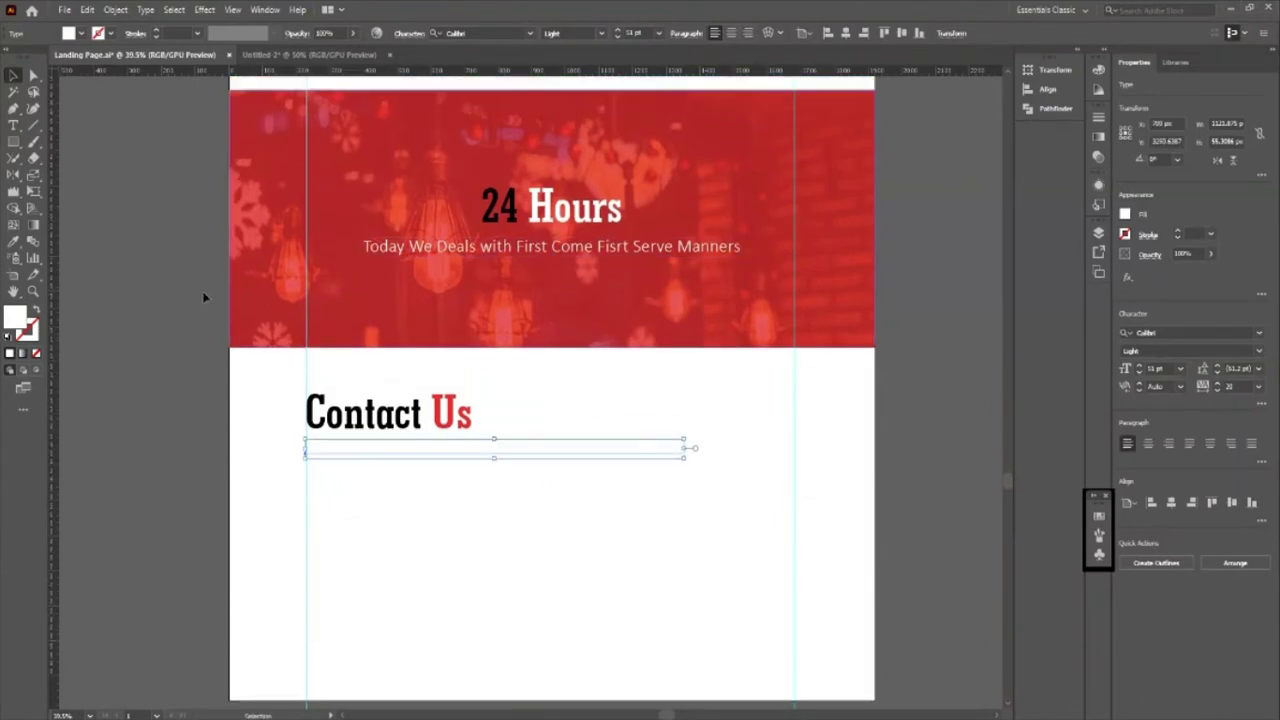
{"action": "left_click", "coordinate": [80, 35]}
{"action": "left_click", "coordinate": [30, 58]}
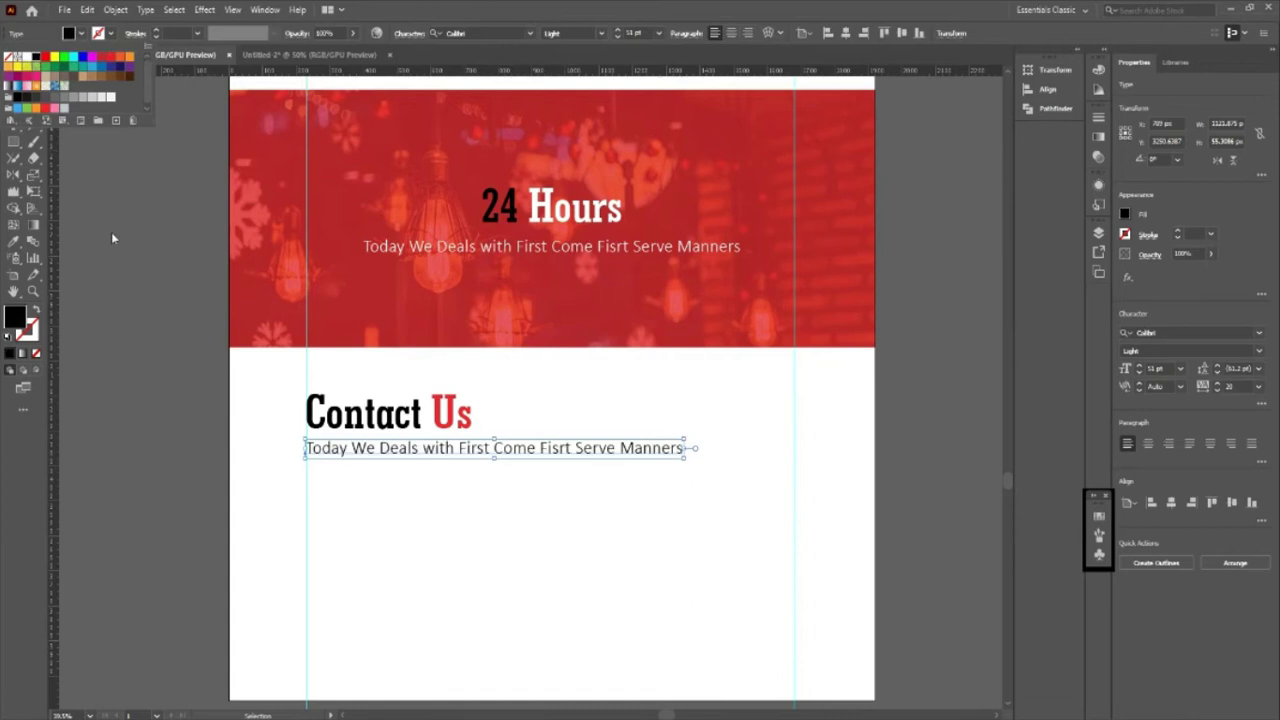
{"action": "key", "text": "Escape"}
{"action": "left_click", "coordinate": [186, 309]}
{"action": "scroll", "coordinate": [585, 471], "scroll_direction": "down", "scroll_amount": 3}
{"action": "scroll", "coordinate": [500, 400], "scroll_direction": "down", "scroll_amount": 2}
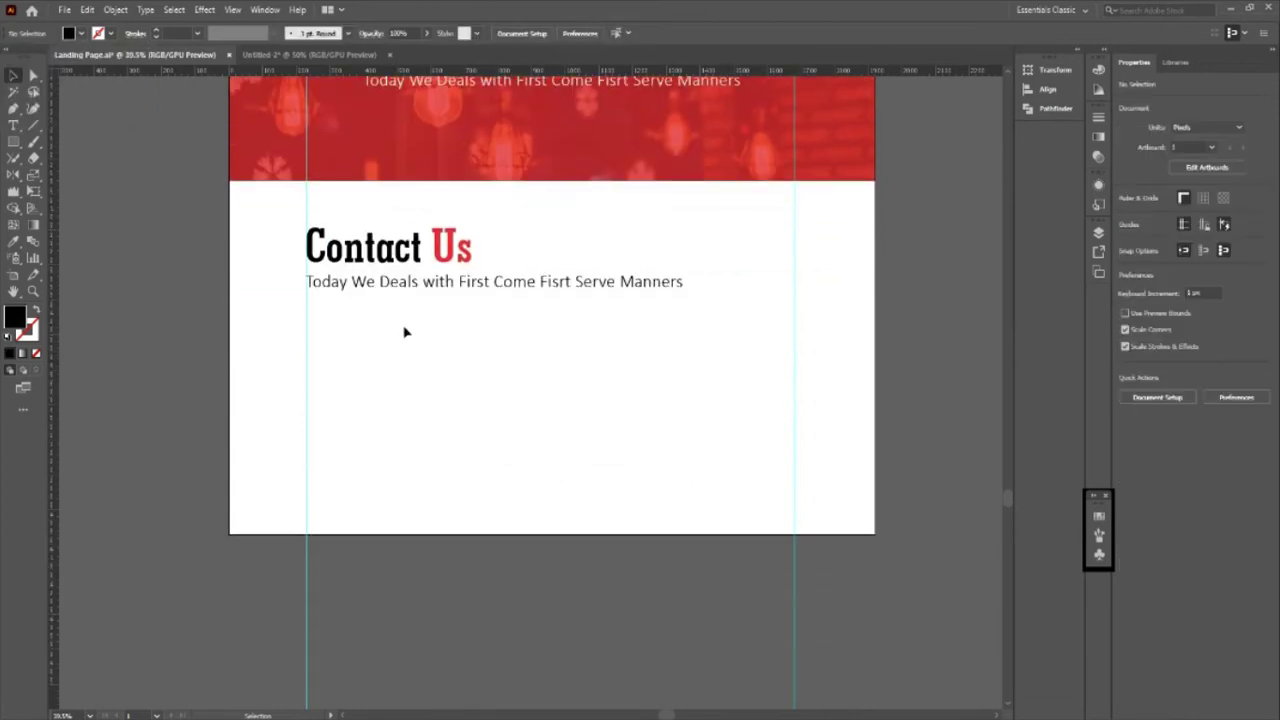
{"action": "key", "text": "m"}
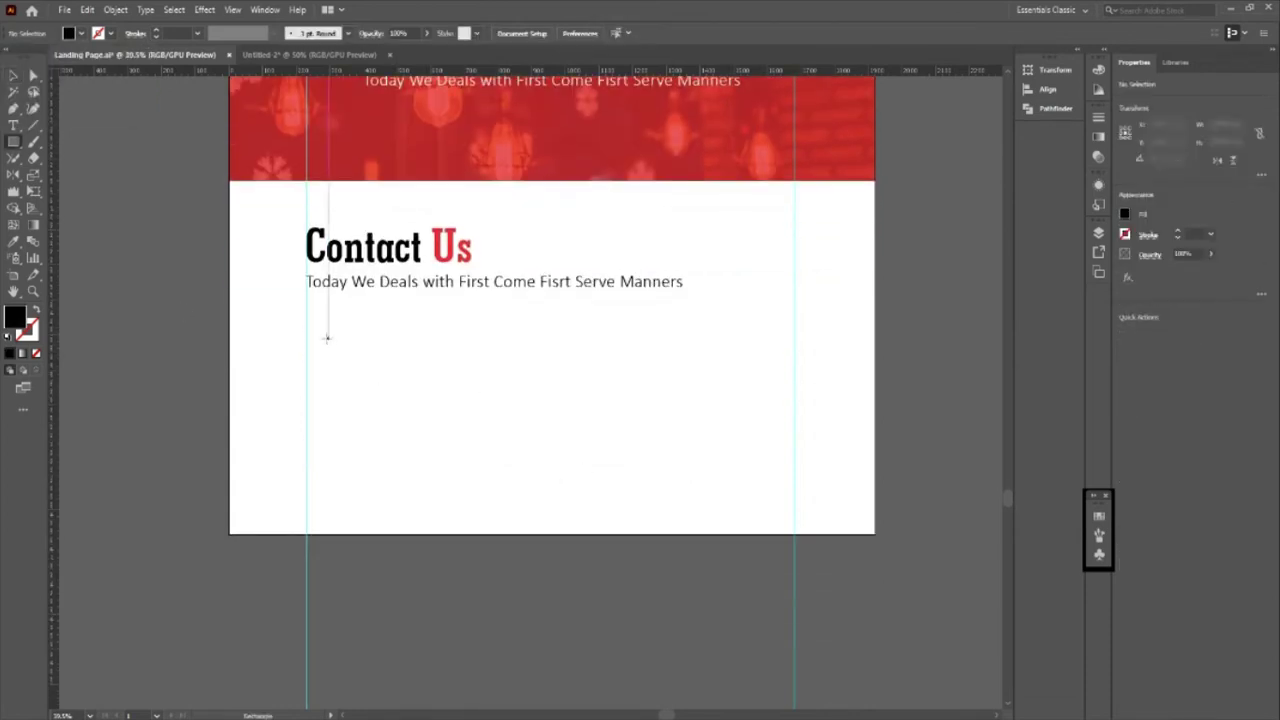
Step: Draw an unfilled rectangle below the subtitle with the About Us box's red outline
{"action": "left_click_drag", "start_coordinate": [313, 333], "coordinate": [483, 372]}
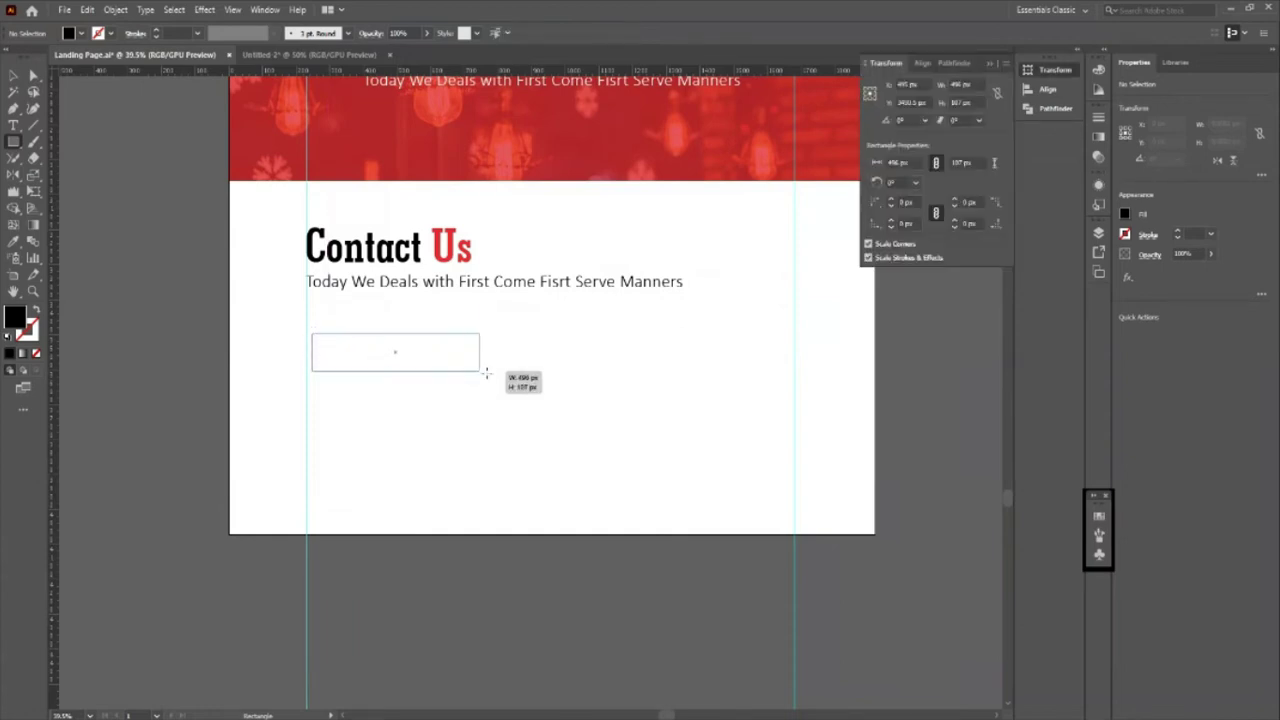
{"action": "key", "text": "v"}
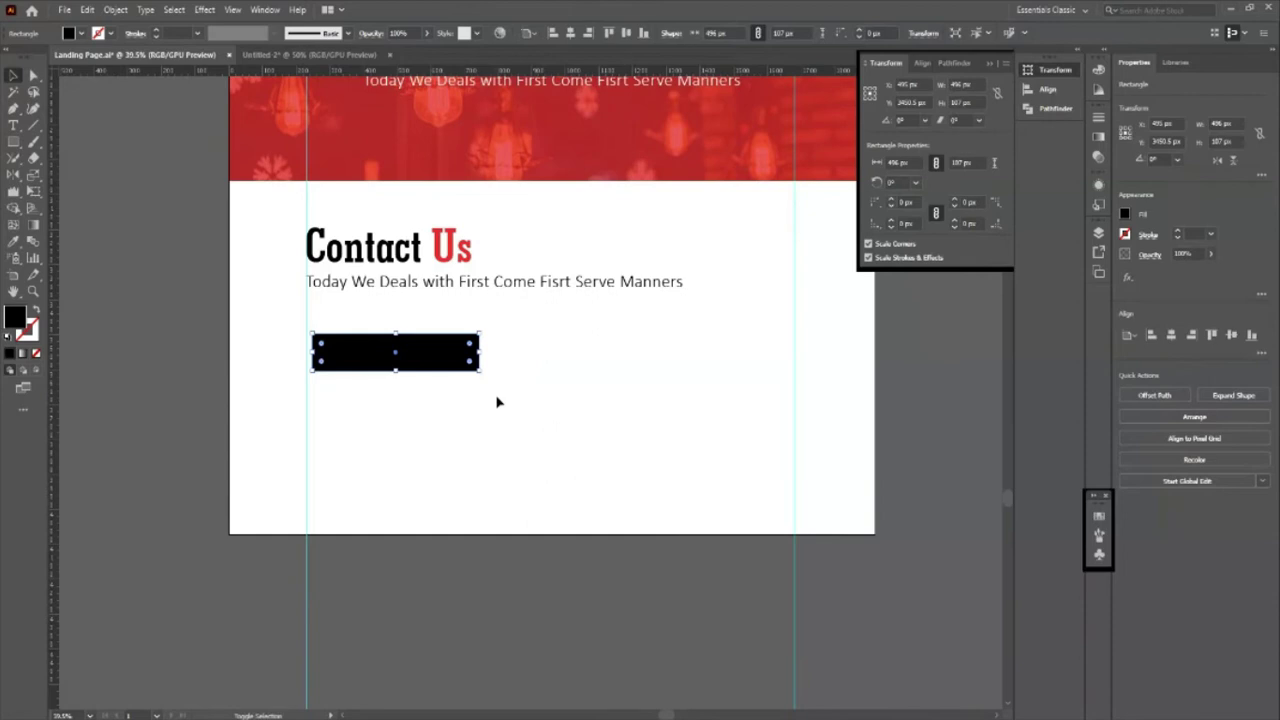
{"action": "key", "text": "shift+x"}
{"action": "scroll", "coordinate": [540, 415], "scroll_direction": "up", "scroll_amount": 2}
{"action": "scroll", "coordinate": [450, 370], "scroll_direction": "up", "scroll_amount": 5}
{"action": "scroll", "coordinate": [380, 260], "scroll_direction": "up", "scroll_amount": 3}
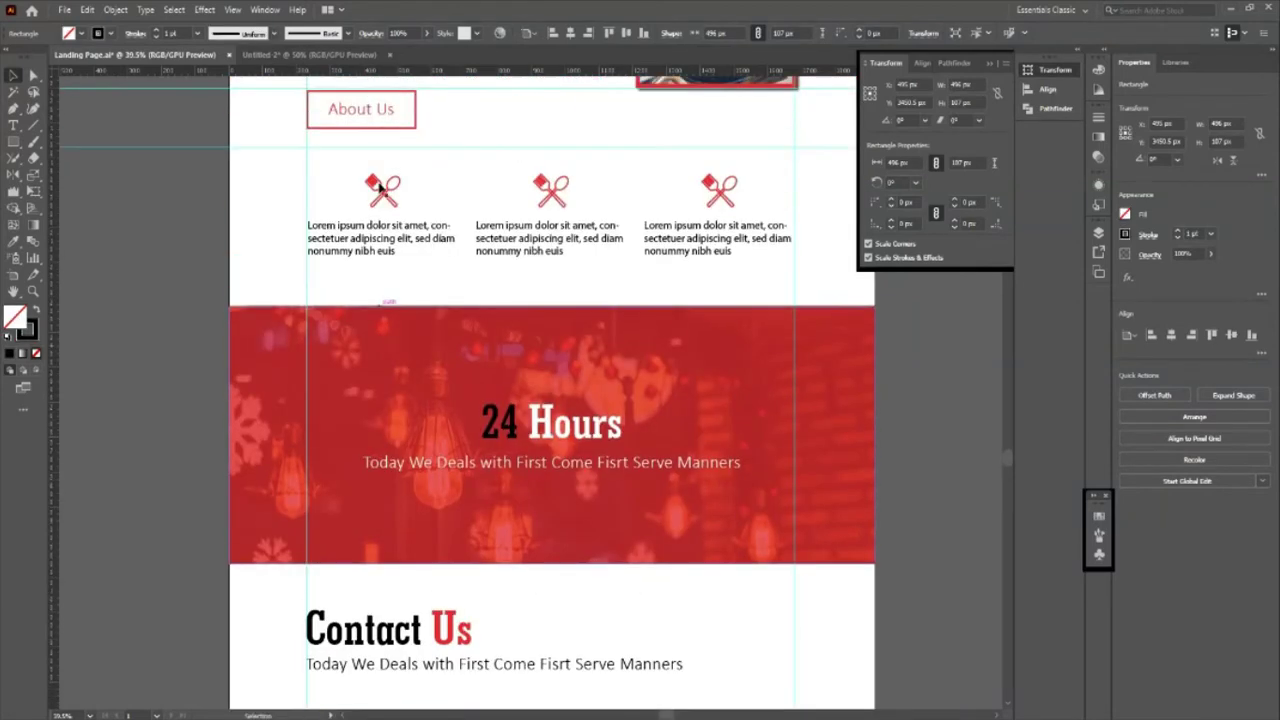
{"action": "key", "text": "i"}
{"action": "left_click", "coordinate": [398, 128]}
{"action": "key", "text": "v"}
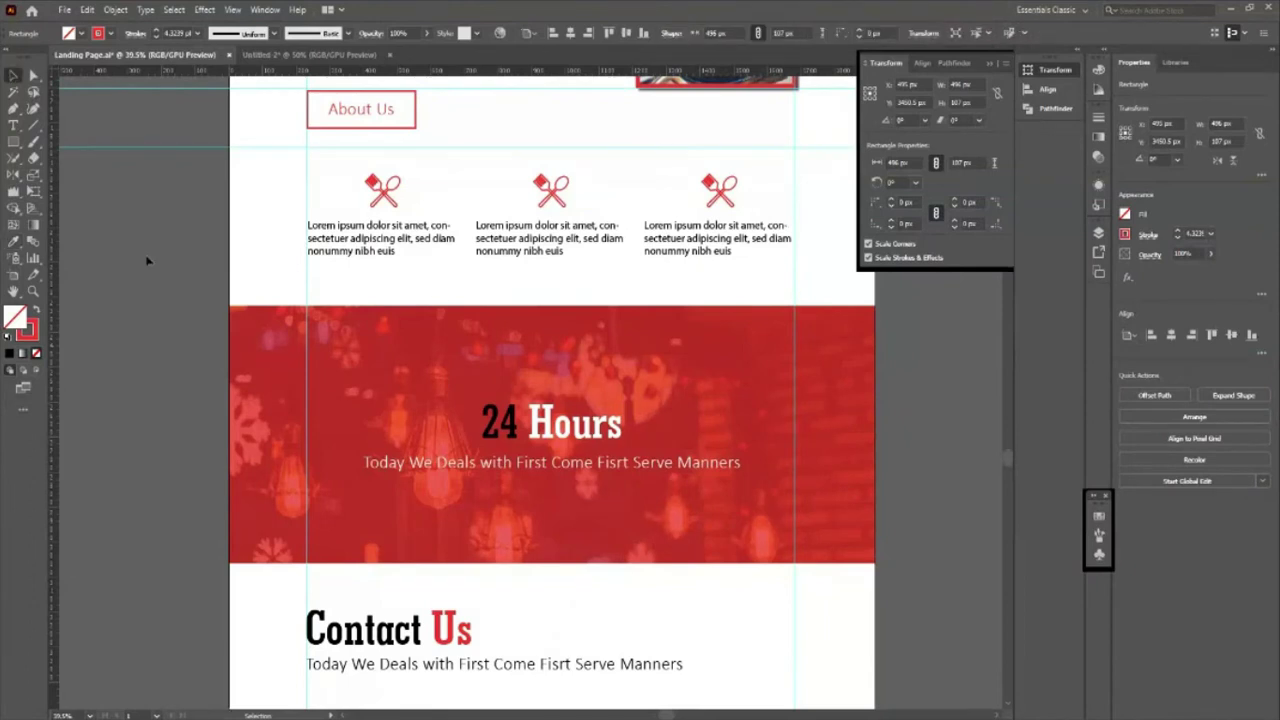
{"action": "left_click", "coordinate": [147, 261]}
Step: Resize the red-outlined rectangle to about 486 × 75 px
{"action": "scroll", "coordinate": [151, 274], "scroll_direction": "down", "scroll_amount": 3}
{"action": "scroll", "coordinate": [151, 274], "scroll_direction": "down", "scroll_amount": 2}
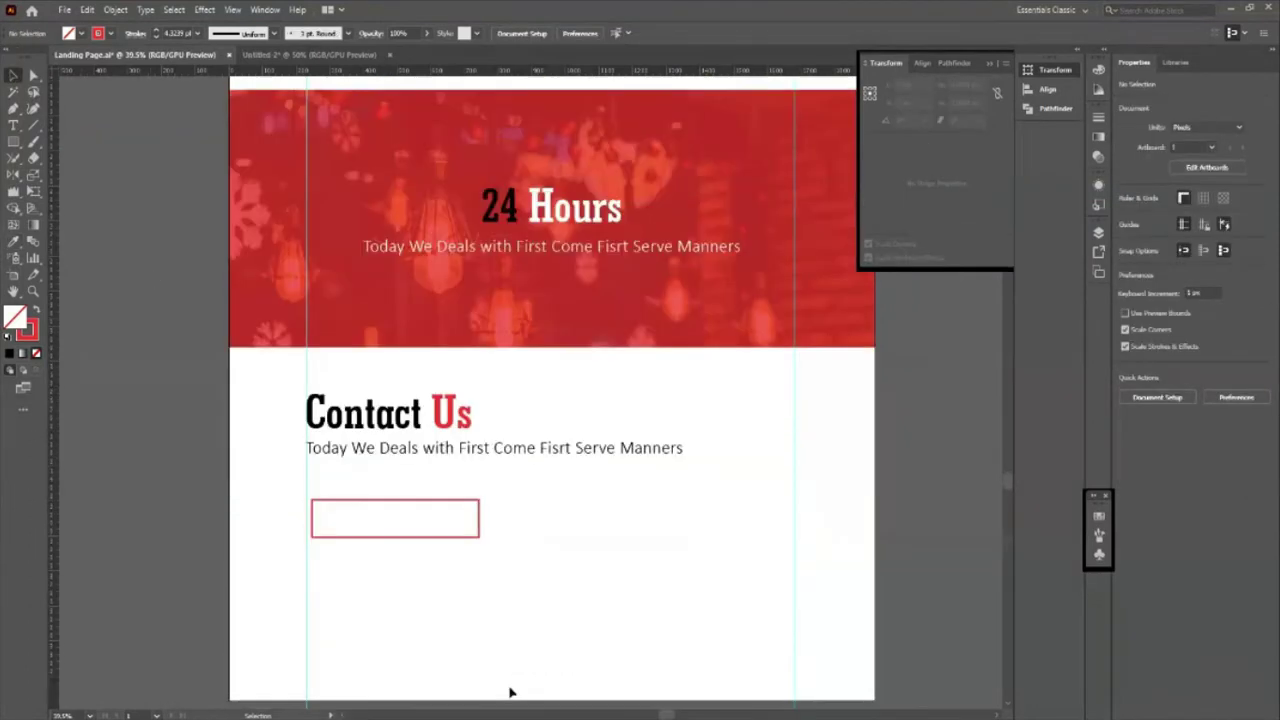
{"action": "left_click", "coordinate": [397, 538]}
{"action": "scroll", "coordinate": [463, 551], "scroll_direction": "down", "scroll_amount": 2}
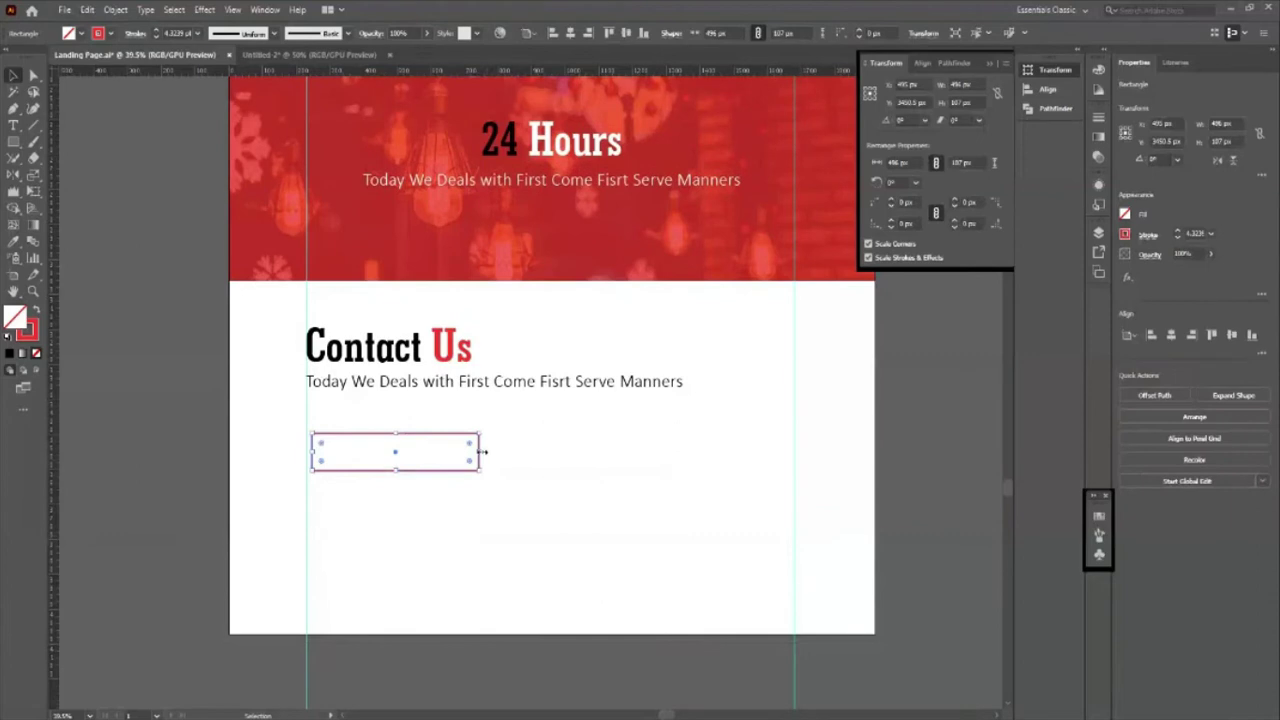
{"action": "left_click_drag", "start_coordinate": [481, 452], "coordinate": [486, 452]}
{"action": "left_click_drag", "start_coordinate": [399, 471], "coordinate": [399, 459]}
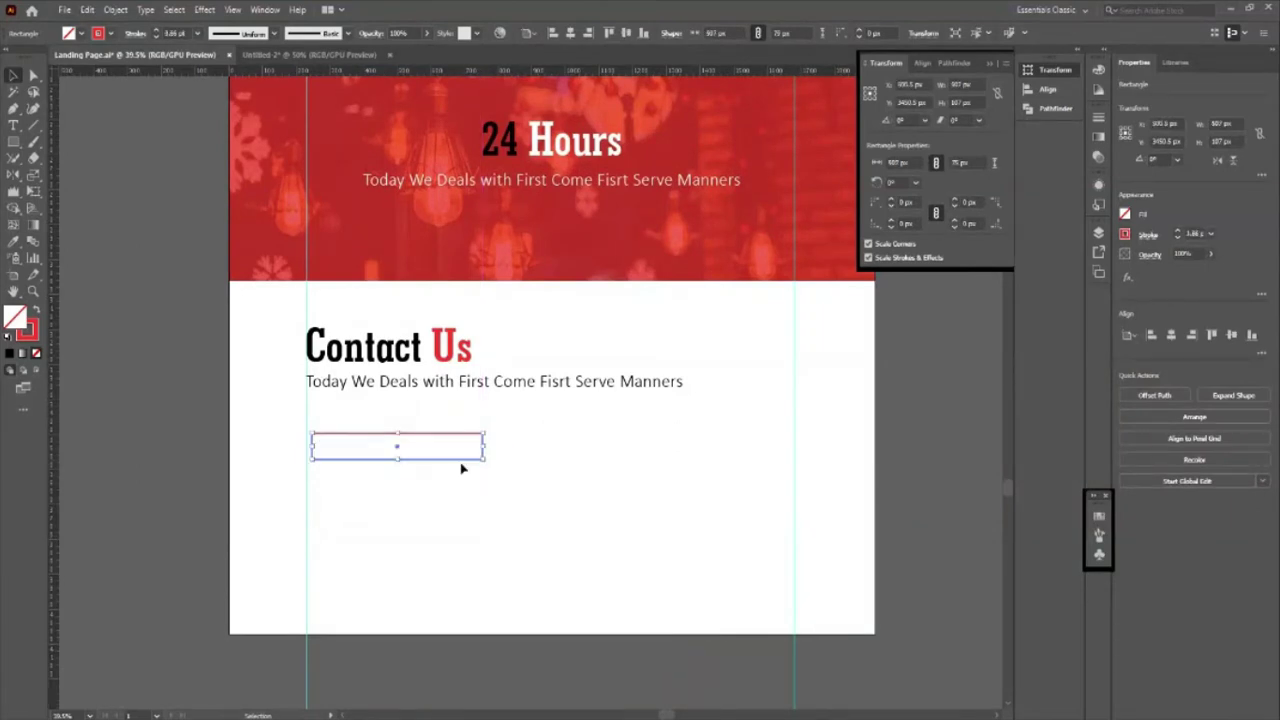
{"action": "left_click_drag", "start_coordinate": [486, 448], "coordinate": [478, 448]}
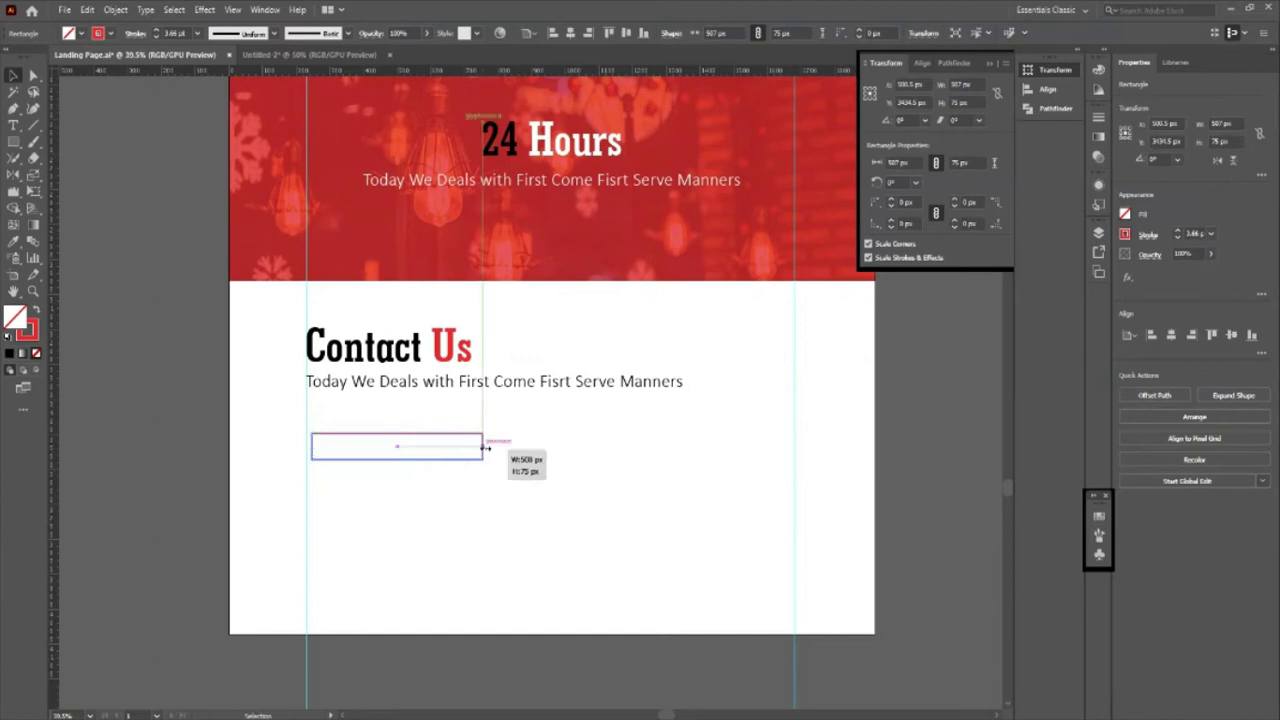
{"action": "left_click", "coordinate": [509, 489]}
{"action": "scroll", "coordinate": [387, 409], "scroll_direction": "down", "scroll_amount": 2}
{"action": "left_click", "coordinate": [389, 360]}
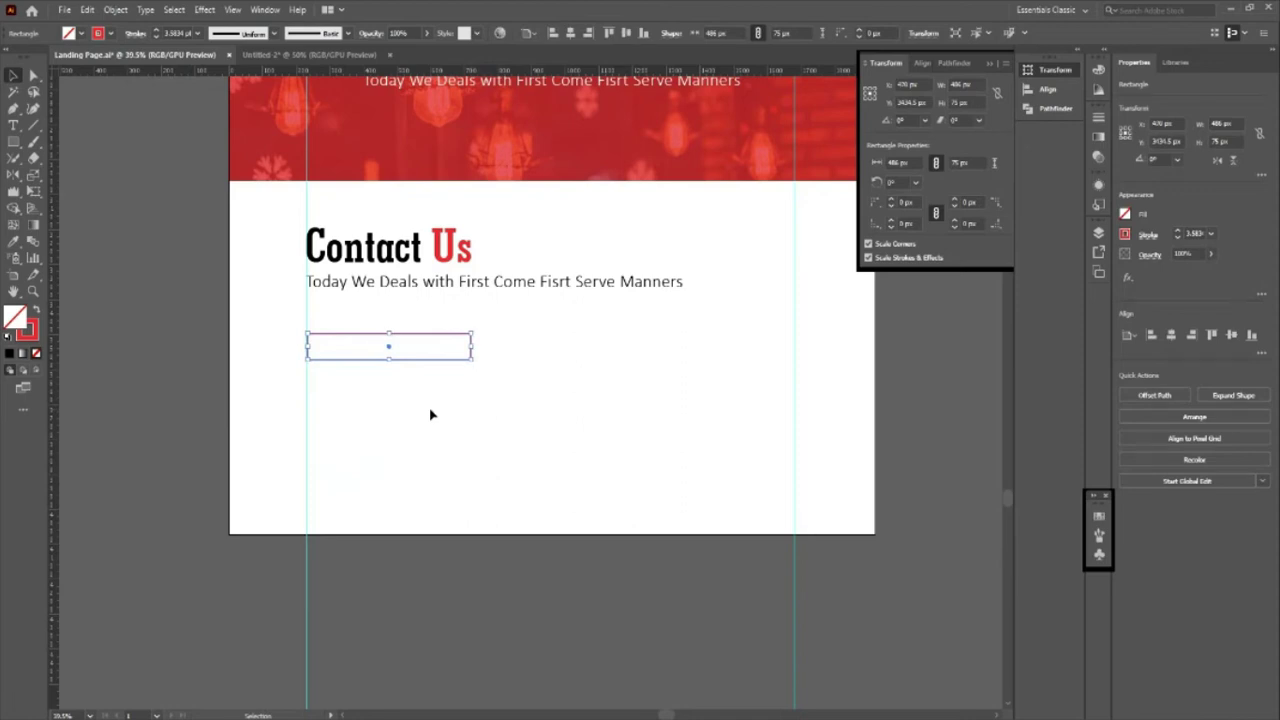
{"action": "left_click", "coordinate": [462, 431]}
{"action": "scroll", "coordinate": [466, 431], "scroll_direction": "up", "scroll_amount": 1}
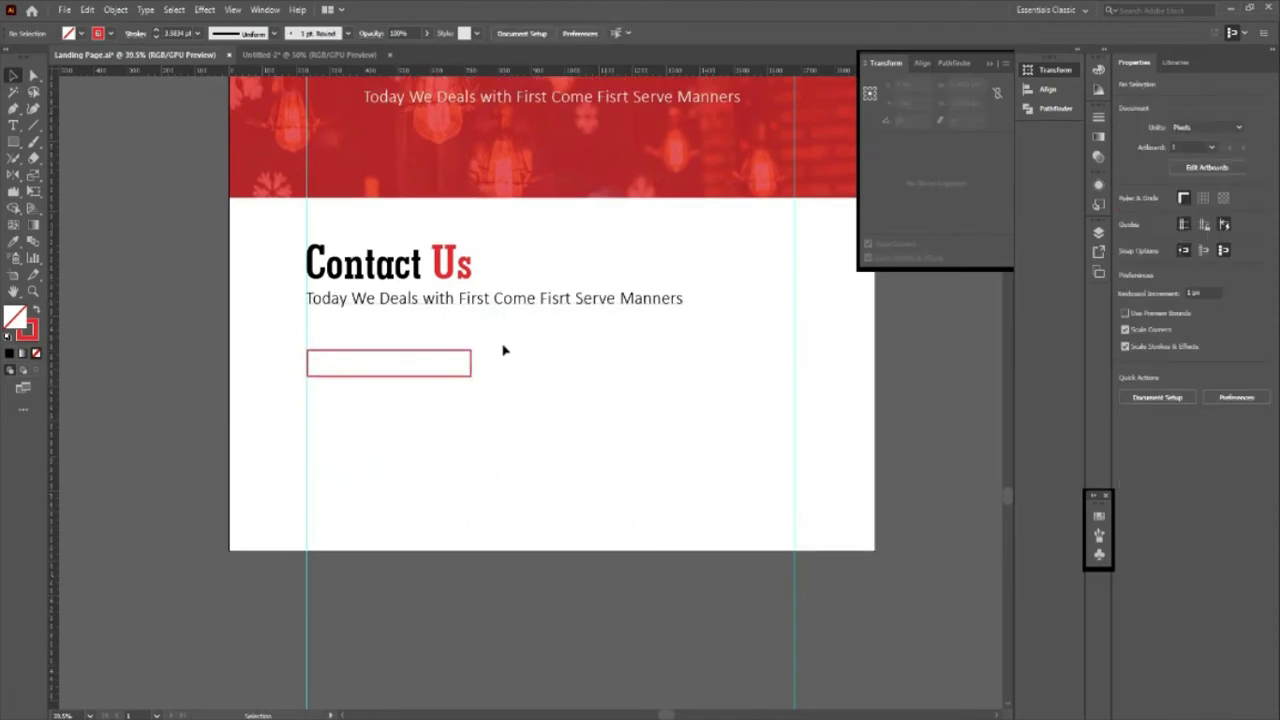
{"action": "scroll", "coordinate": [510, 356], "scroll_direction": "up", "scroll_amount": 3}
{"action": "scroll", "coordinate": [470, 320], "scroll_direction": "up", "scroll_amount": 5}
{"action": "scroll", "coordinate": [415, 250], "scroll_direction": "up", "scroll_amount": 2}
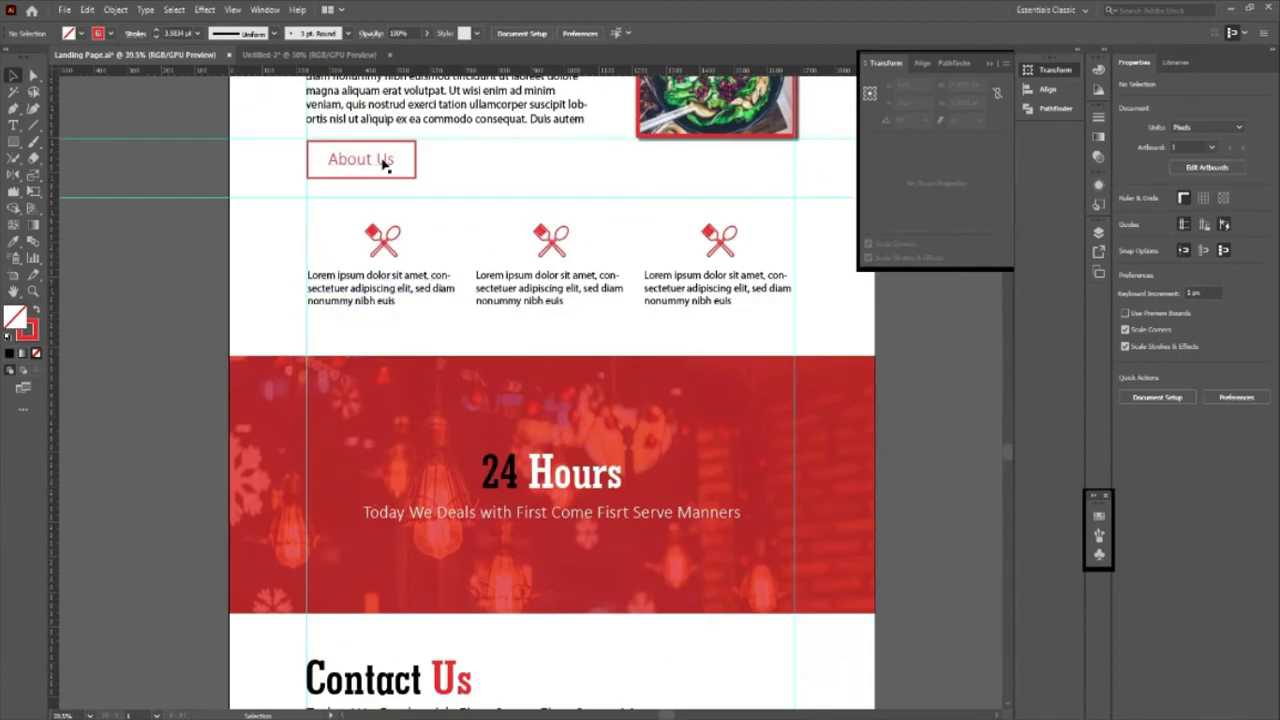
{"action": "left_click", "coordinate": [385, 165]}
{"action": "scroll", "coordinate": [380, 163], "scroll_direction": "down", "scroll_amount": 1}
{"action": "scroll", "coordinate": [379, 235], "scroll_direction": "up", "scroll_amount": 2}
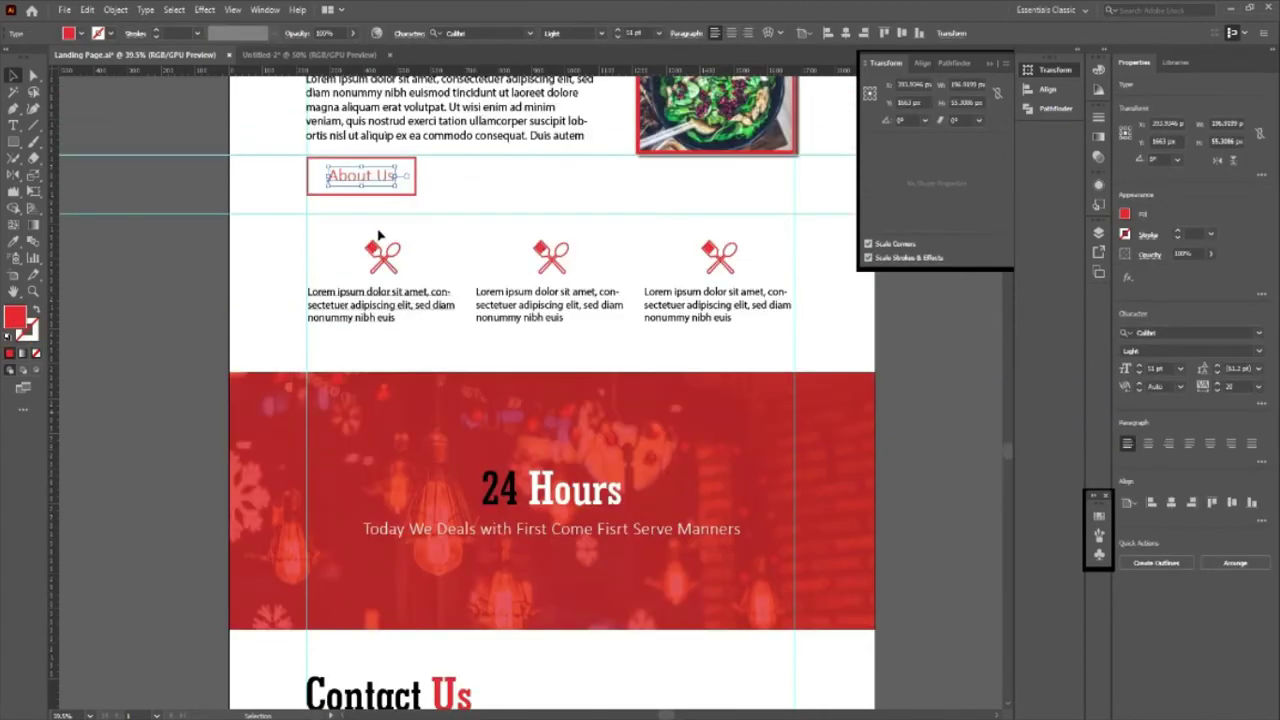
{"action": "scroll", "coordinate": [343, 260], "scroll_direction": "up", "scroll_amount": 2}
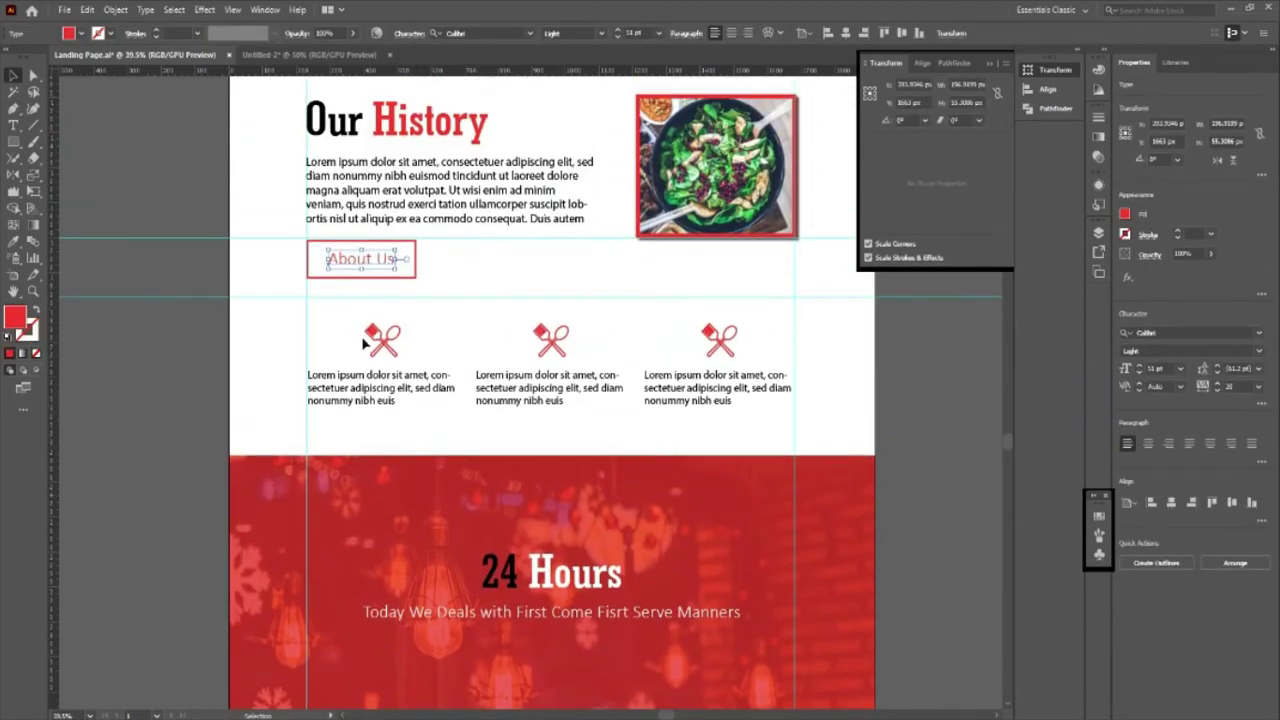
{"action": "scroll", "coordinate": [366, 350], "scroll_direction": "down", "scroll_amount": 1}
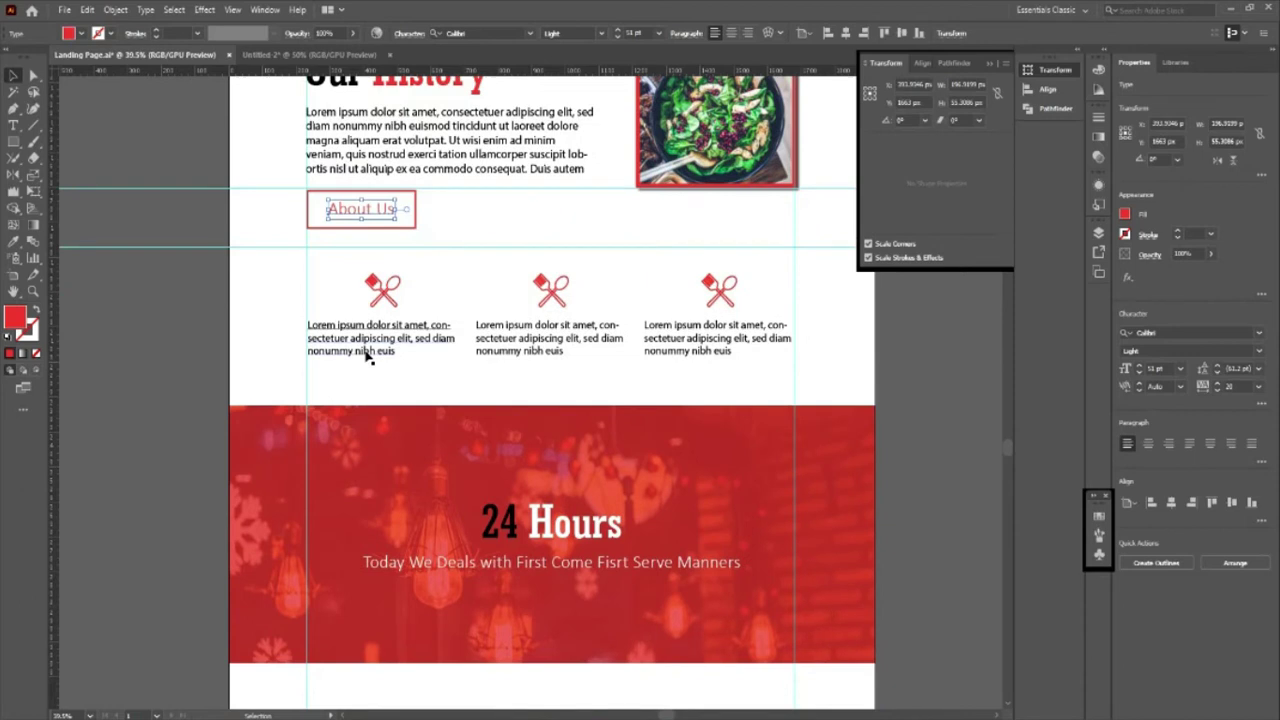
{"action": "scroll", "coordinate": [366, 355], "scroll_direction": "up", "scroll_amount": 5}
{"action": "left_click", "coordinate": [414, 332]}
{"action": "scroll", "coordinate": [414, 344], "scroll_direction": "down", "scroll_amount": 3}
{"action": "scroll", "coordinate": [443, 440], "scroll_direction": "down", "scroll_amount": 3}
{"action": "scroll", "coordinate": [520, 420], "scroll_direction": "down", "scroll_amount": 2}
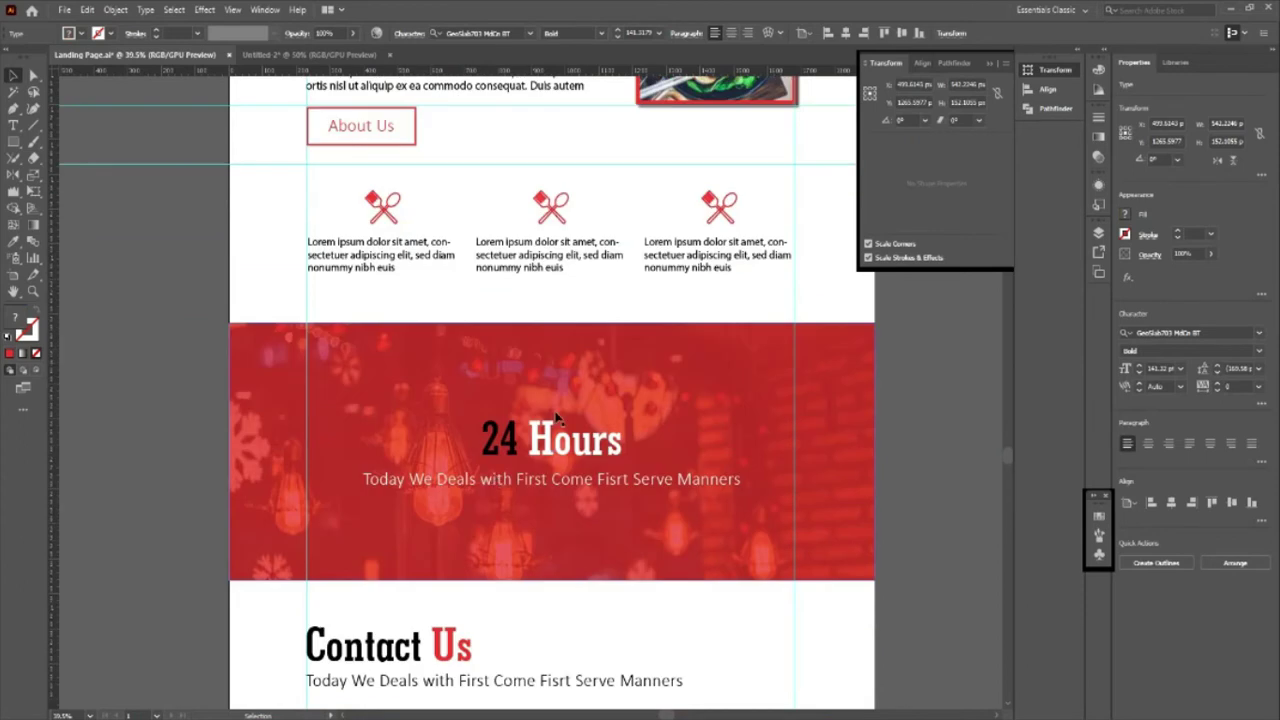
{"action": "scroll", "coordinate": [600, 400], "scroll_direction": "down", "scroll_amount": 1}
{"action": "scroll", "coordinate": [490, 570], "scroll_direction": "down", "scroll_amount": 2}
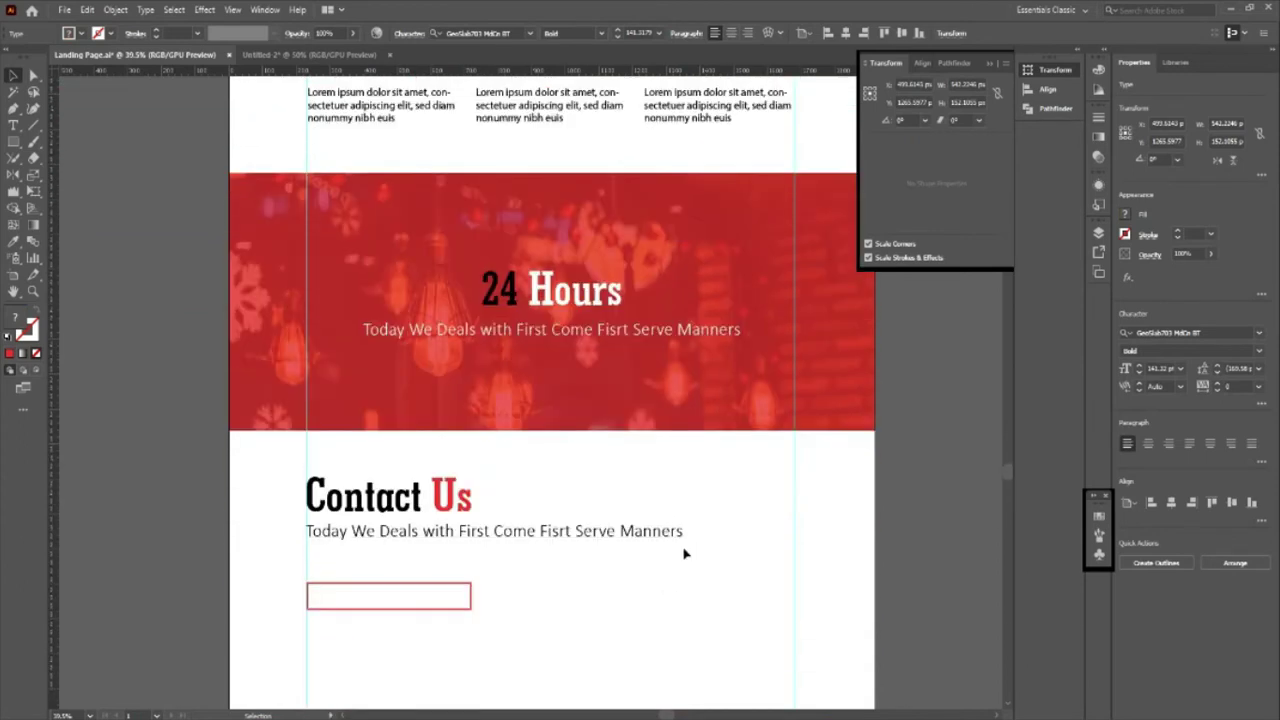
{"action": "scroll", "coordinate": [685, 555], "scroll_direction": "up", "scroll_amount": 1}
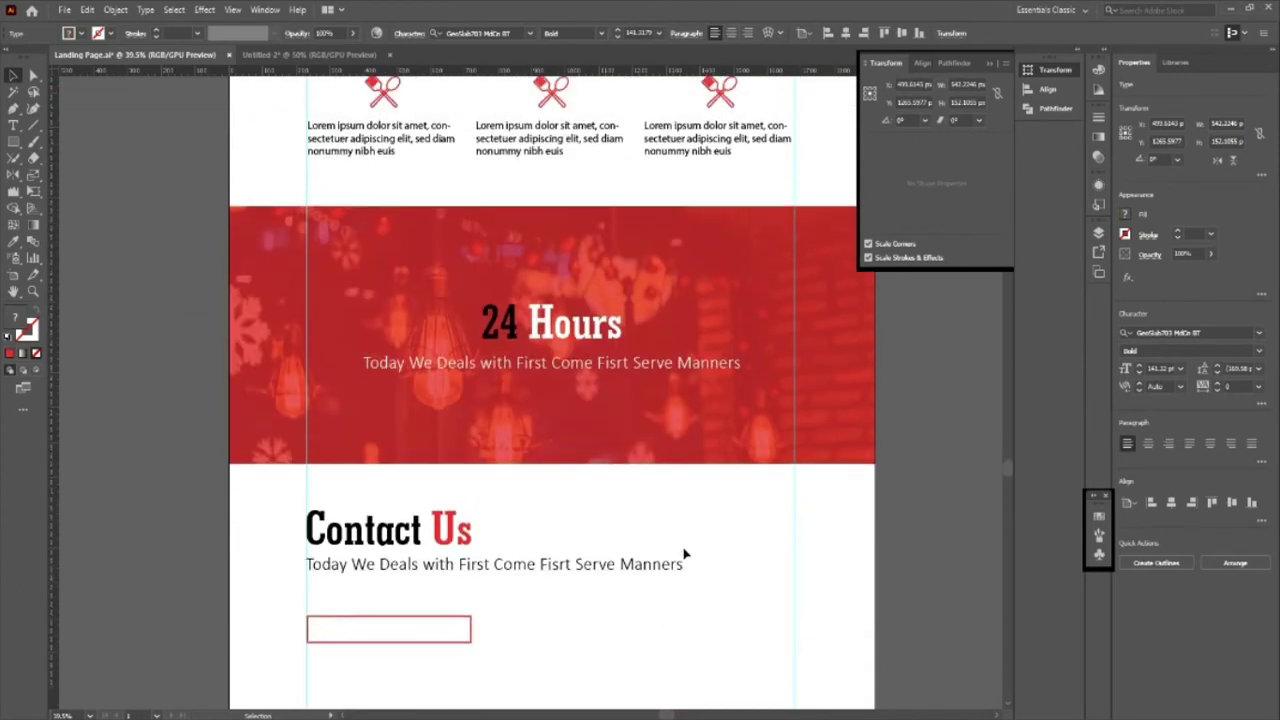
{"action": "left_click", "coordinate": [640, 364]}
{"action": "scroll", "coordinate": [678, 335], "scroll_direction": "up", "scroll_amount": 2}
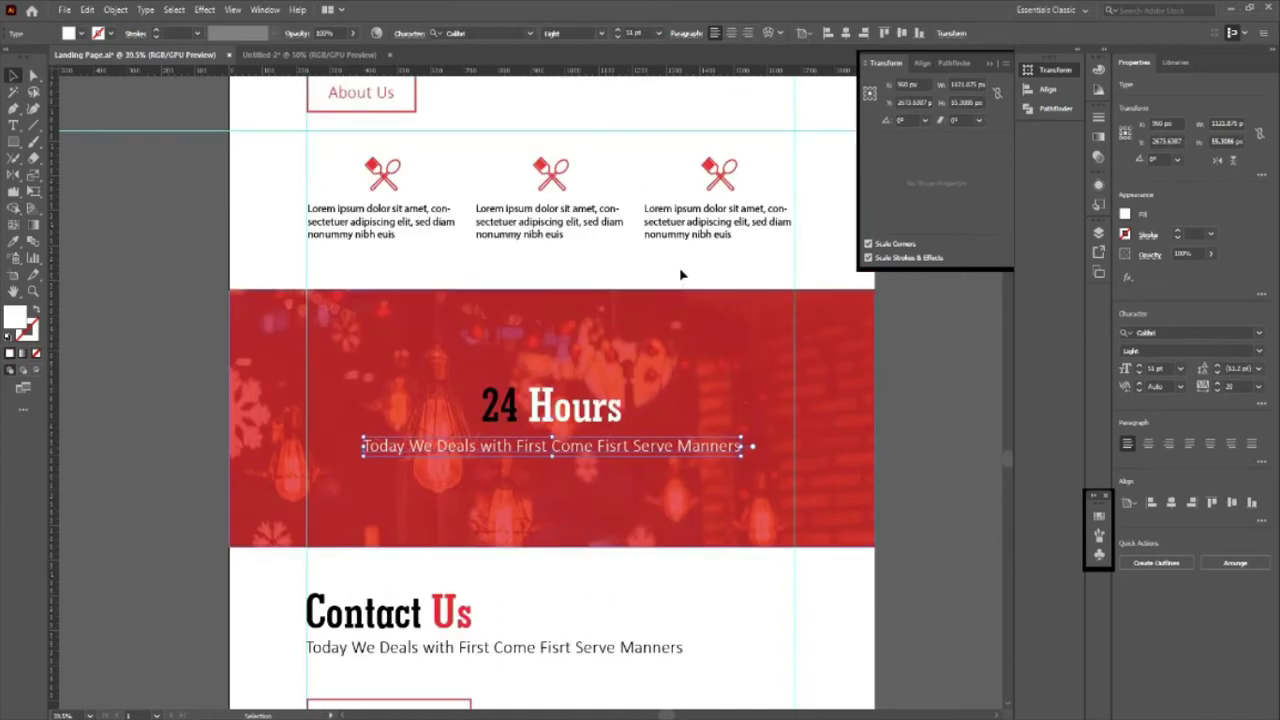
{"action": "left_click", "coordinate": [652, 240]}
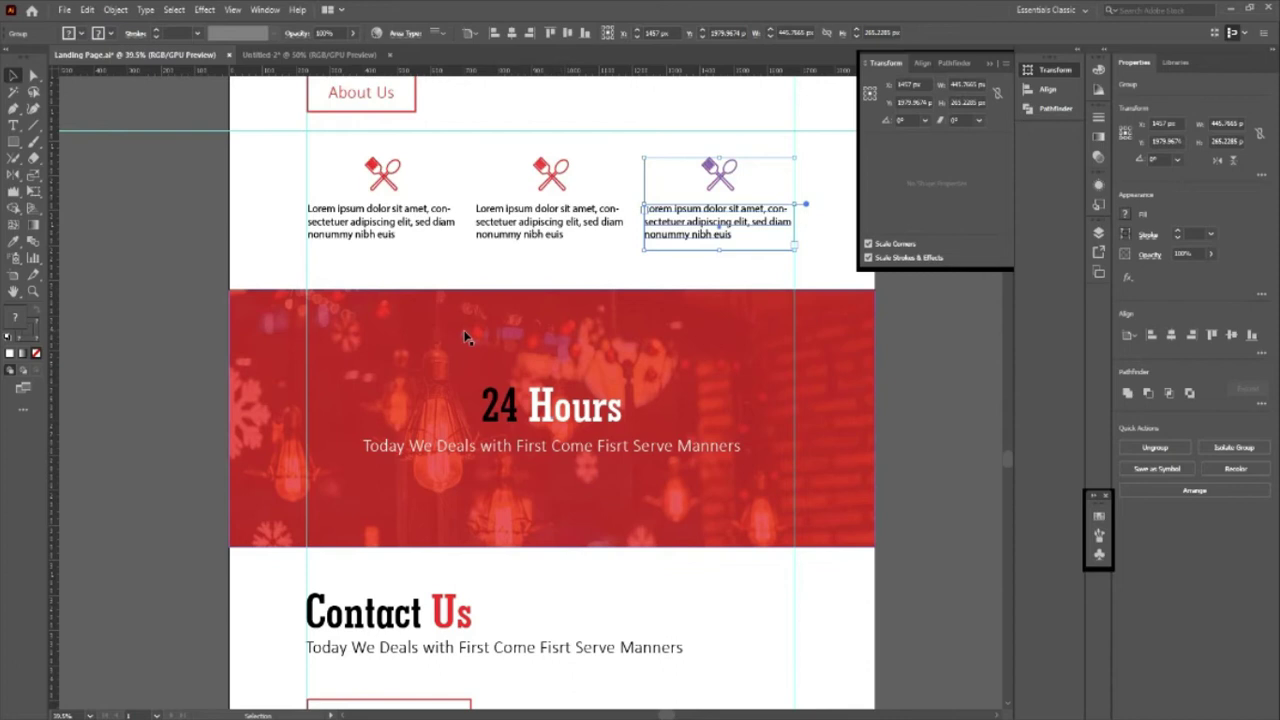
{"action": "scroll", "coordinate": [507, 395], "scroll_direction": "down", "scroll_amount": 2}
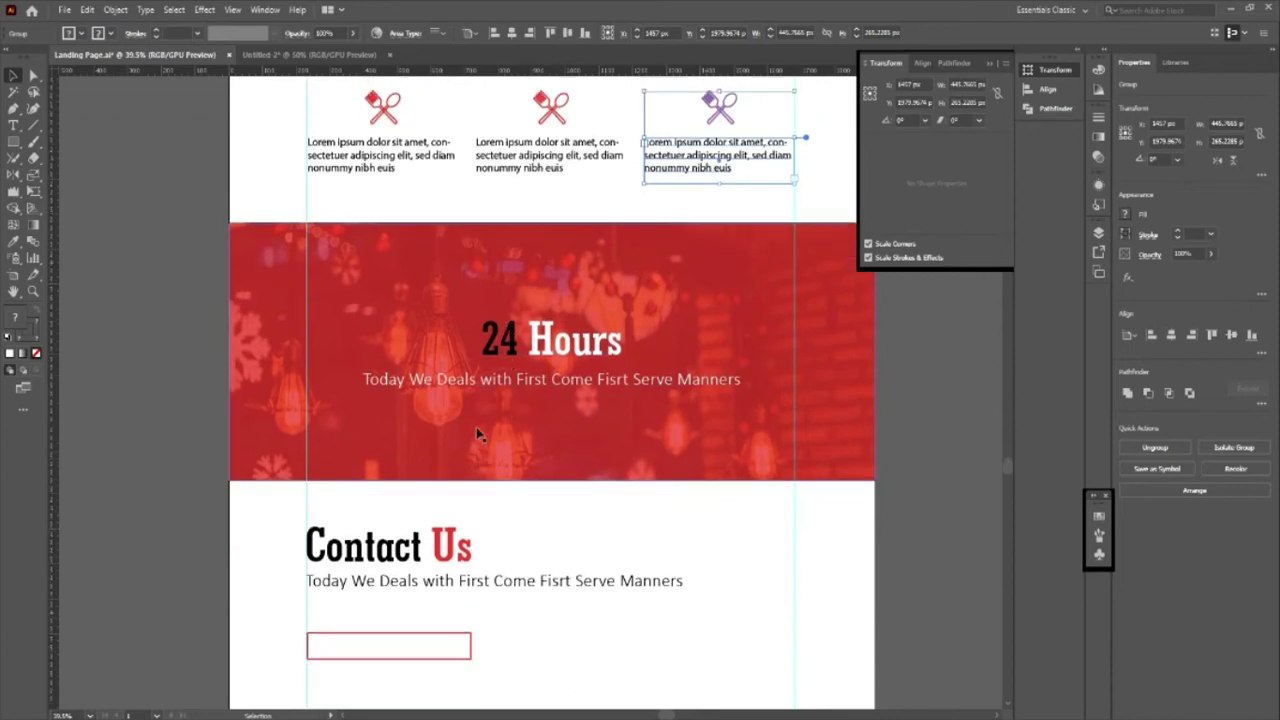
{"action": "scroll", "coordinate": [480, 440], "scroll_direction": "up", "scroll_amount": 1}
{"action": "scroll", "coordinate": [480, 440], "scroll_direction": "up", "scroll_amount": 2}
{"action": "scroll", "coordinate": [480, 432], "scroll_direction": "up", "scroll_amount": 3}
{"action": "scroll", "coordinate": [480, 434], "scroll_direction": "up", "scroll_amount": 1}
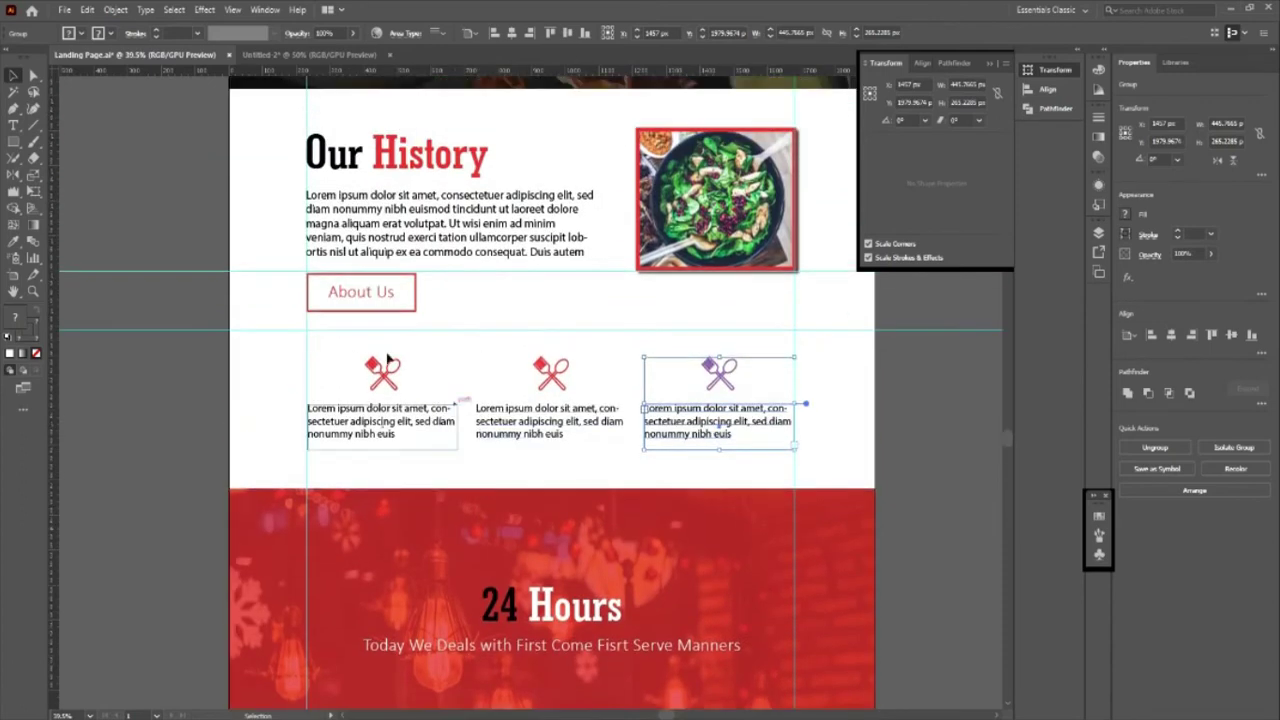
{"action": "left_click", "coordinate": [386, 294]}
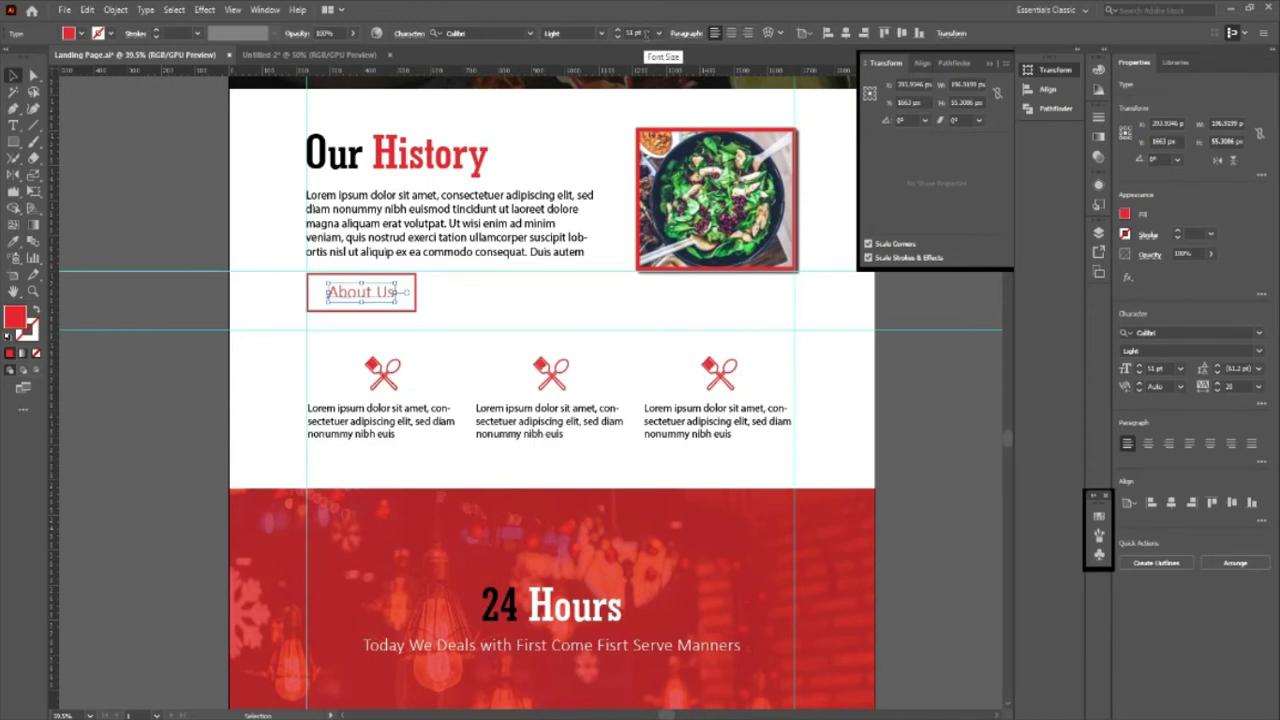
{"action": "left_click", "coordinate": [435, 155]}
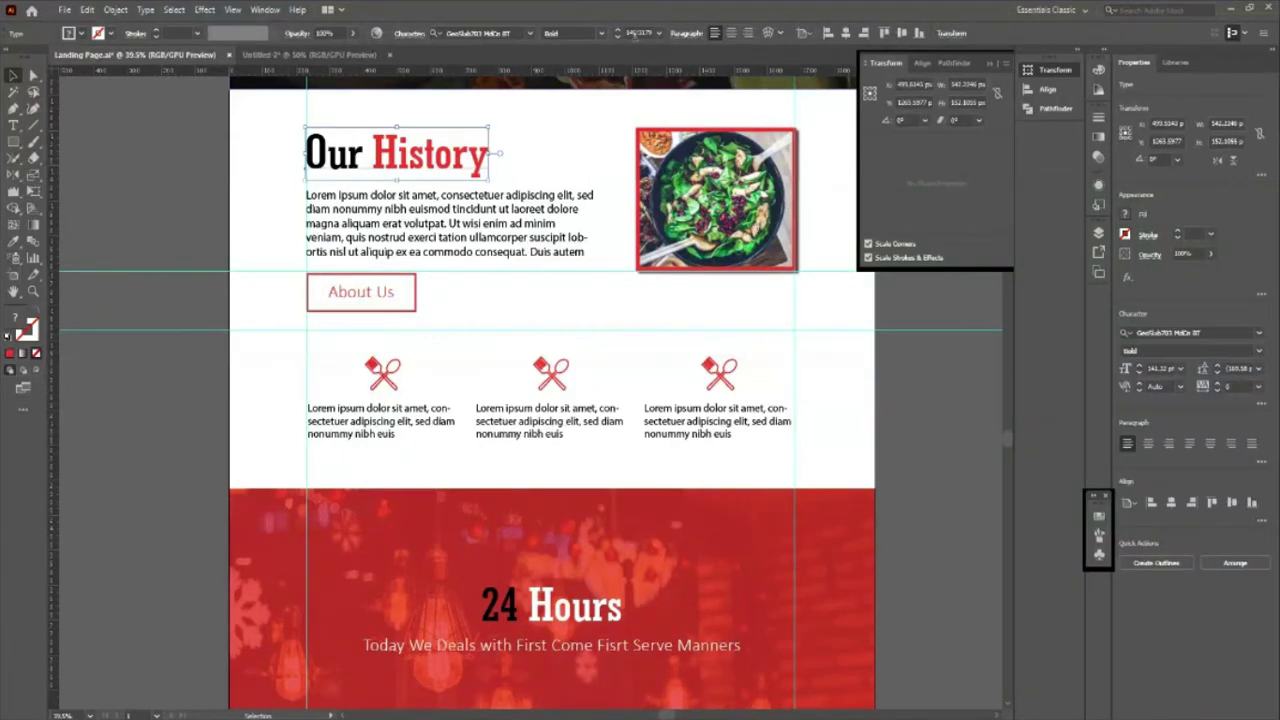
{"action": "scroll", "coordinate": [507, 323], "scroll_direction": "down", "scroll_amount": 2}
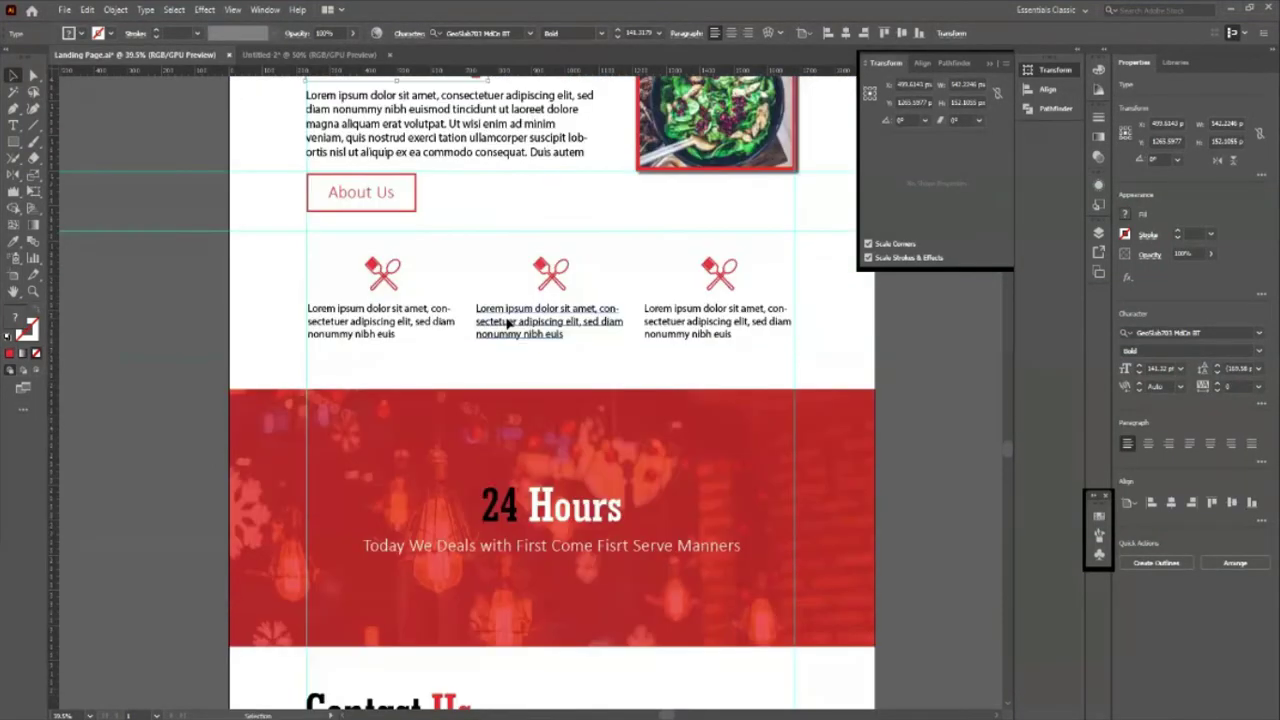
{"action": "scroll", "coordinate": [507, 323], "scroll_direction": "down", "scroll_amount": 2}
{"action": "scroll", "coordinate": [507, 325], "scroll_direction": "down", "scroll_amount": 2}
{"action": "scroll", "coordinate": [508, 327], "scroll_direction": "down", "scroll_amount": 2}
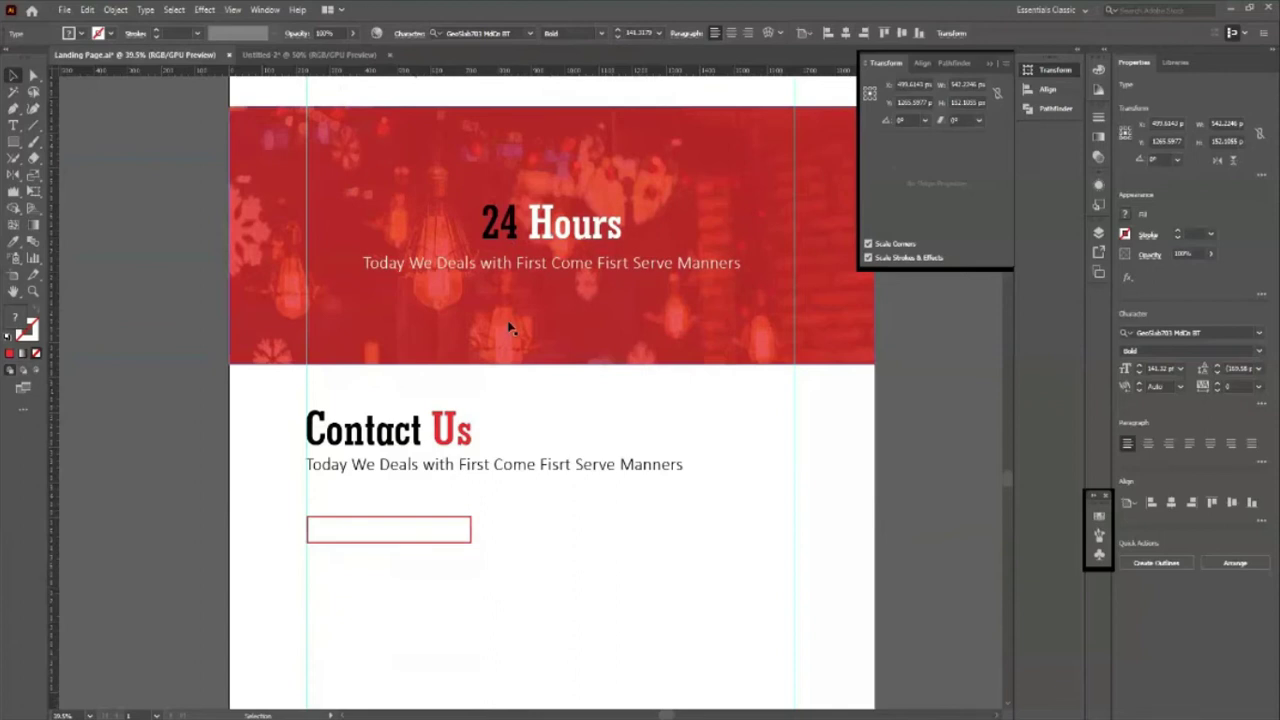
{"action": "scroll", "coordinate": [509, 327], "scroll_direction": "up", "scroll_amount": 2}
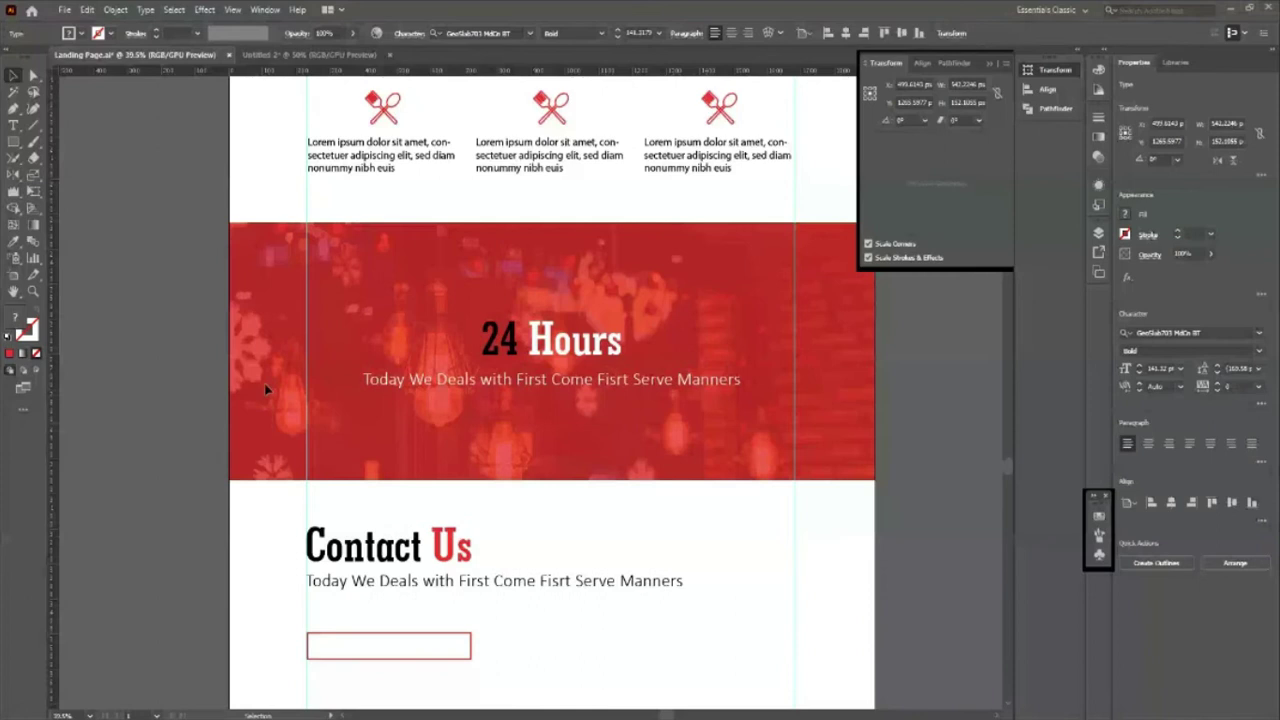
Step: Duplicate the About Us text and move the copy just above the input box
{"action": "scroll", "coordinate": [451, 266], "scroll_direction": "up", "scroll_amount": 3}
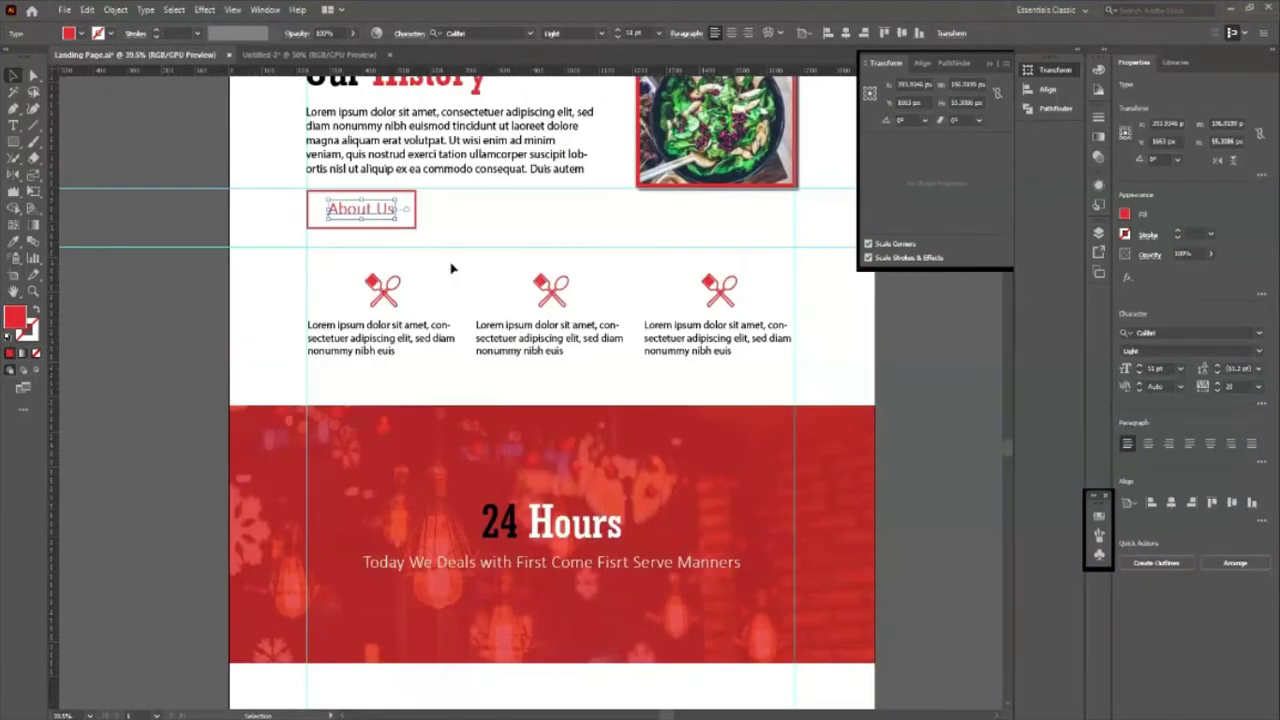
{"action": "key", "text": "shift+Down"}
{"action": "key", "text": "shift+Down"}
{"action": "key", "text": "shift+Down"}
{"action": "key", "text": "shift+Down"}
{"action": "key", "text": "shift+Down"}
{"action": "key", "text": "shift+Down"}
{"action": "key", "text": "shift+Down"}
{"action": "key", "text": "shift+Down"}
{"action": "key", "text": "shift+Down"}
{"action": "key", "text": "shift+Down"}
{"action": "key", "text": "shift+Down"}
{"action": "key", "text": "shift+Down"}
{"action": "key", "text": "shift+Down"}
{"action": "key", "text": "shift+Down"}
{"action": "key", "text": "shift+Down"}
{"action": "key", "text": "shift+Down"}
{"action": "key", "text": "shift+Down"}
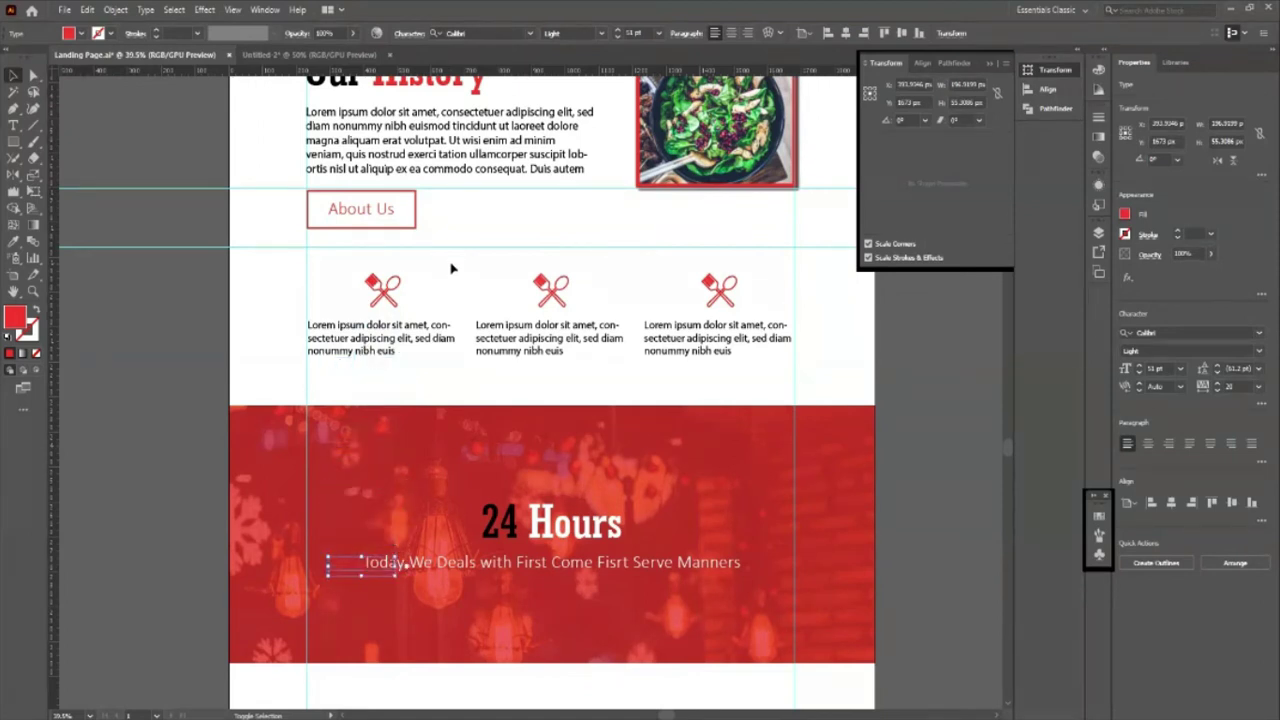
{"action": "scroll", "coordinate": [528, 555], "scroll_direction": "down", "scroll_amount": 5}
{"action": "key", "text": "shift+Down"}
{"action": "key", "text": "shift+Down"}
{"action": "key", "text": "shift+Down"}
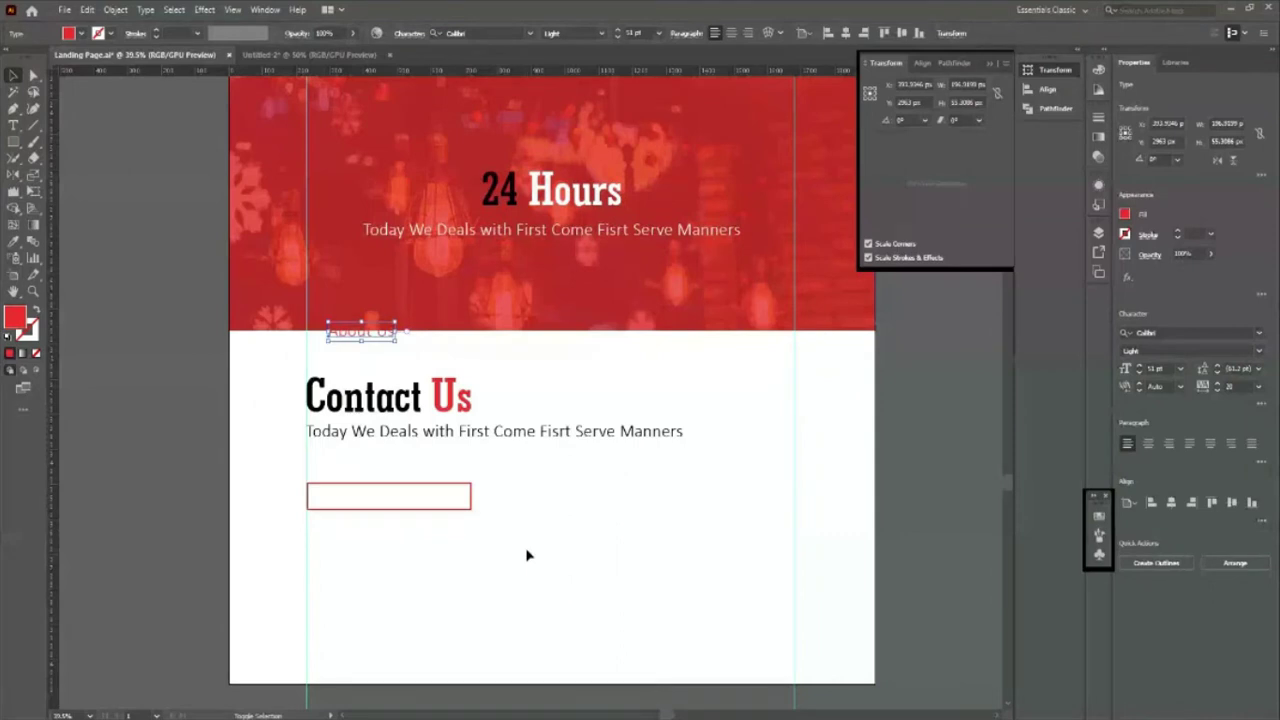
{"action": "key", "text": "shift+Down"}
{"action": "key", "text": "shift+Down"}
{"action": "key", "text": "shift+Down"}
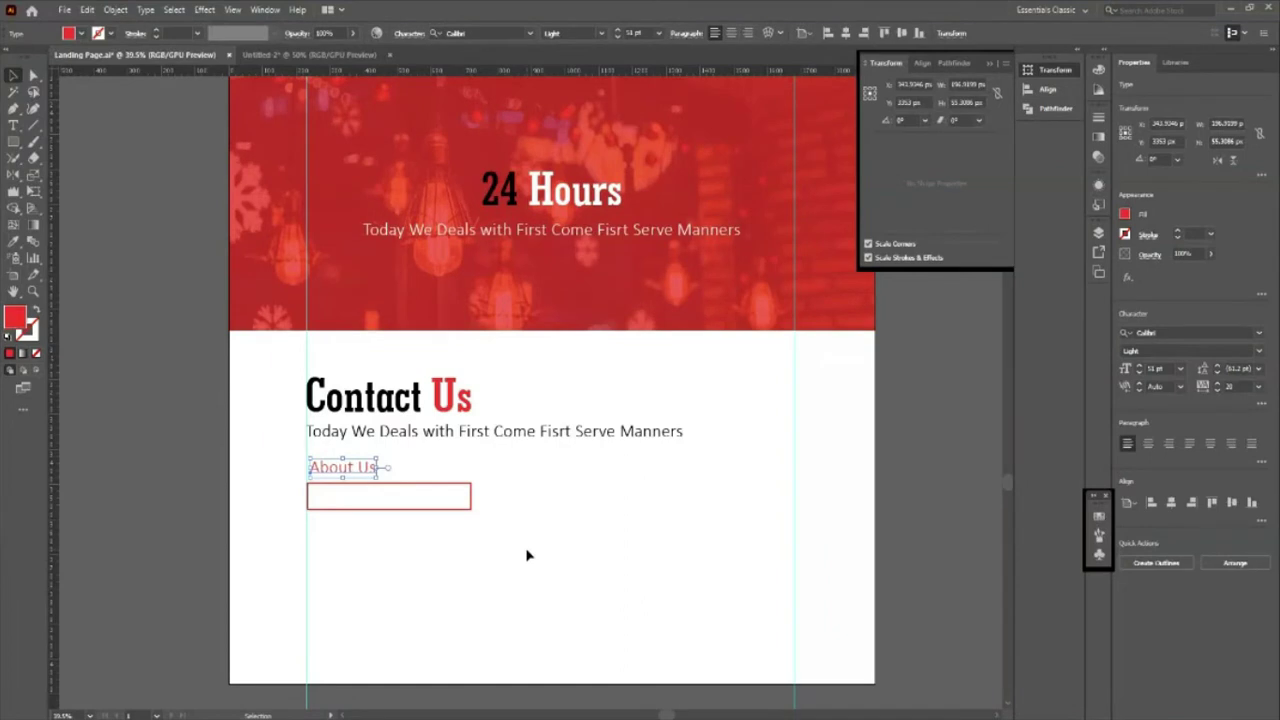
Step: Retype the copy as 'Contact Number' and make it black
{"action": "double_click", "coordinate": [370, 466]}
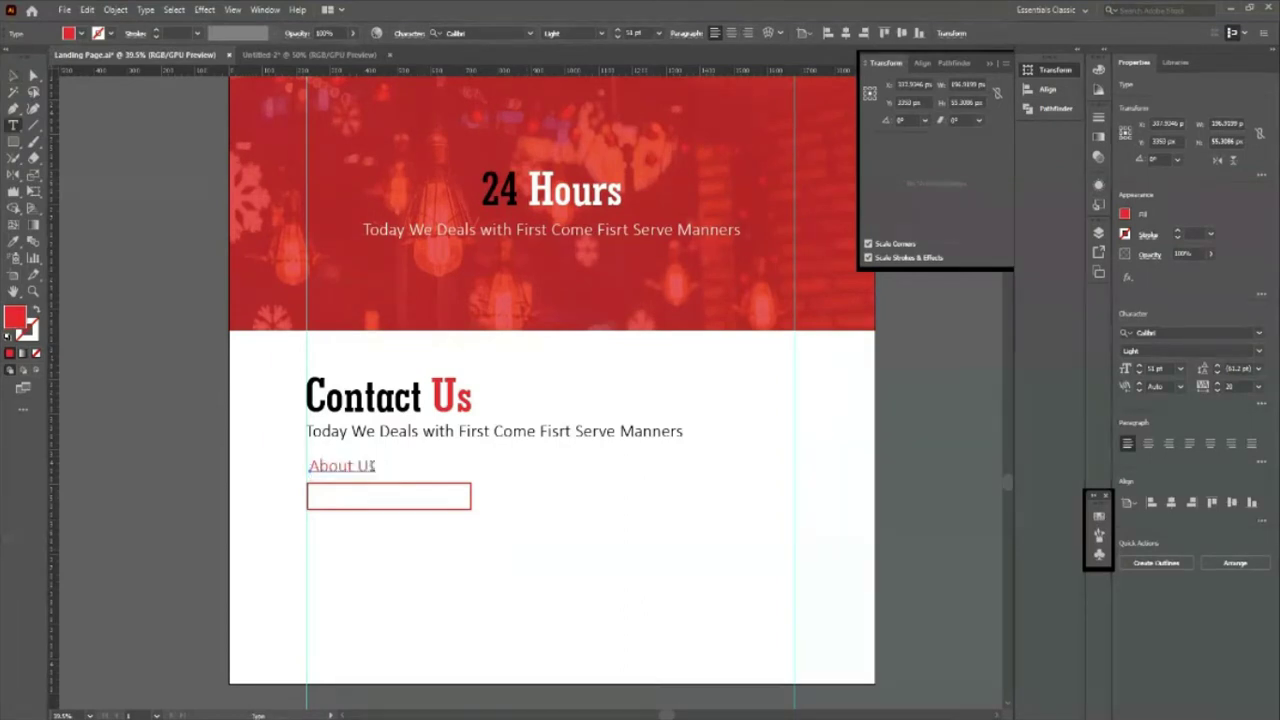
{"action": "key", "text": "BackSpace"}
{"action": "key", "text": "BackSpace"}
{"action": "key", "text": "BackSpace"}
{"action": "key", "text": "BackSpace"}
{"action": "key", "text": "BackSpace"}
{"action": "key", "text": "BackSpace"}
{"action": "key", "text": "BackSpace"}
{"action": "key", "text": "BackSpace"}
{"action": "type", "text": "Contact Number"}
{"action": "key", "text": "Escape"}
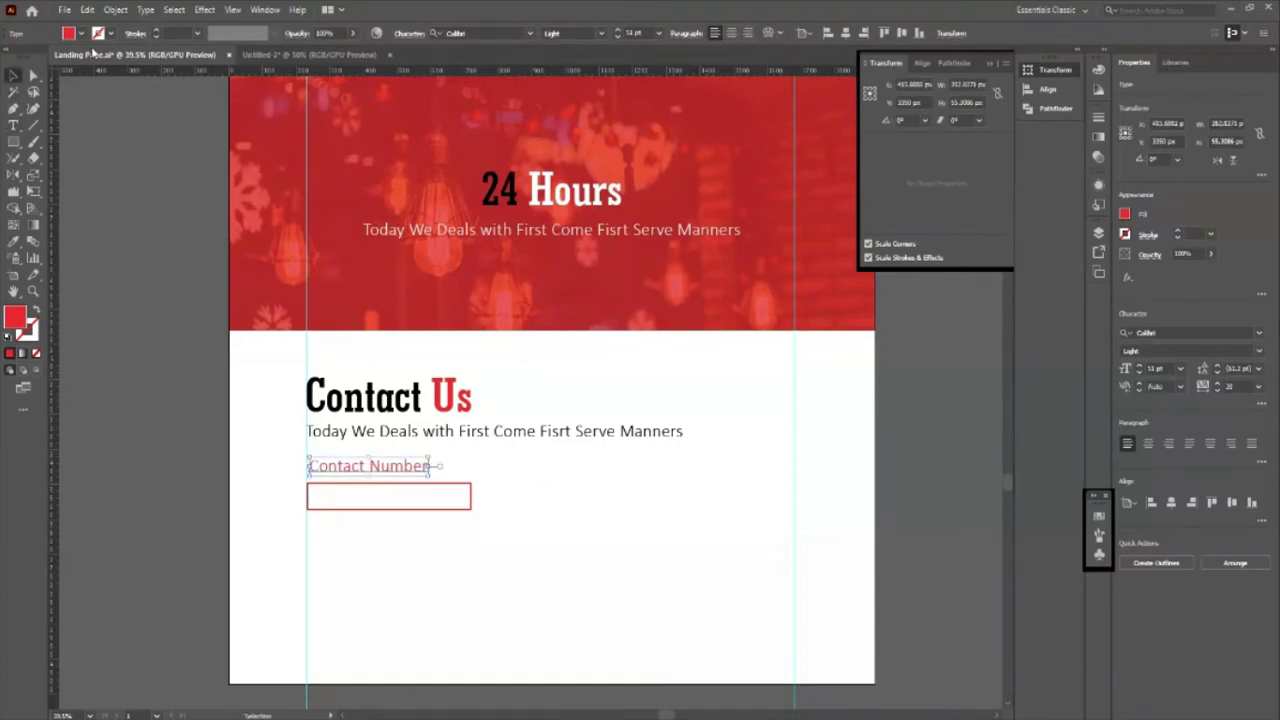
{"action": "left_click", "coordinate": [80, 33]}
{"action": "left_click", "coordinate": [36, 62]}
{"action": "left_click", "coordinate": [504, 605]}
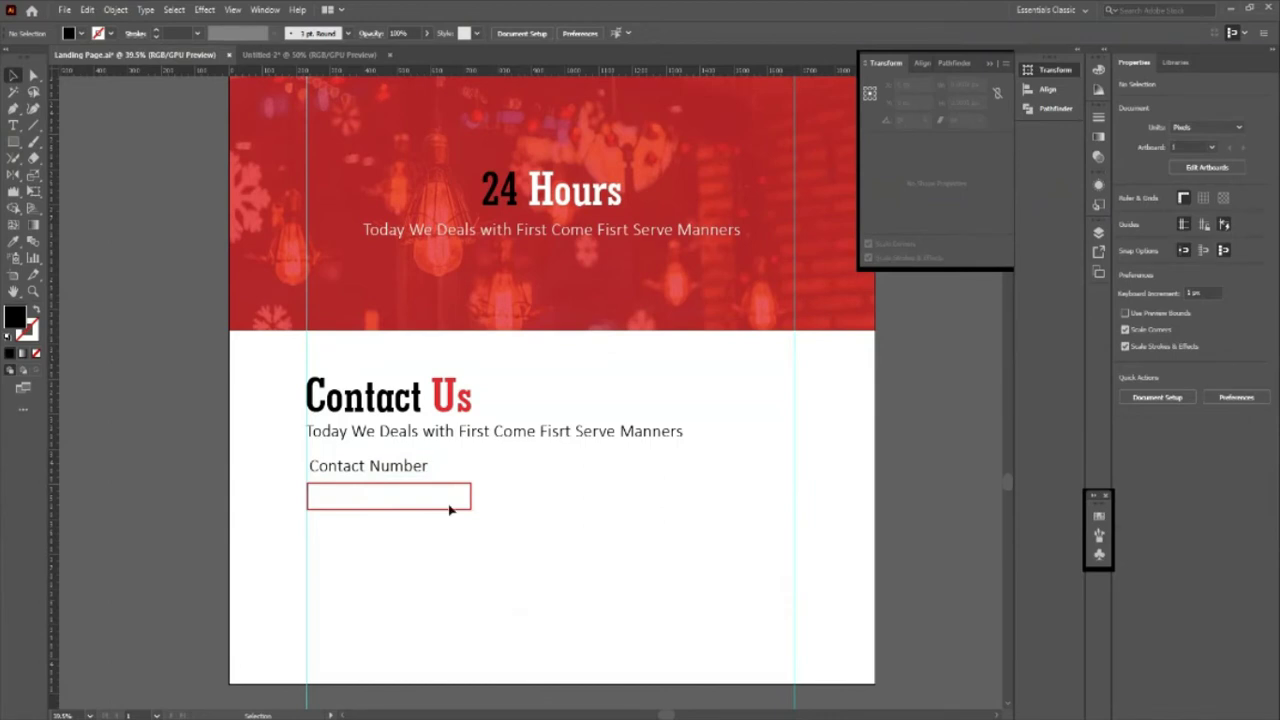
{"action": "left_click", "coordinate": [417, 474]}
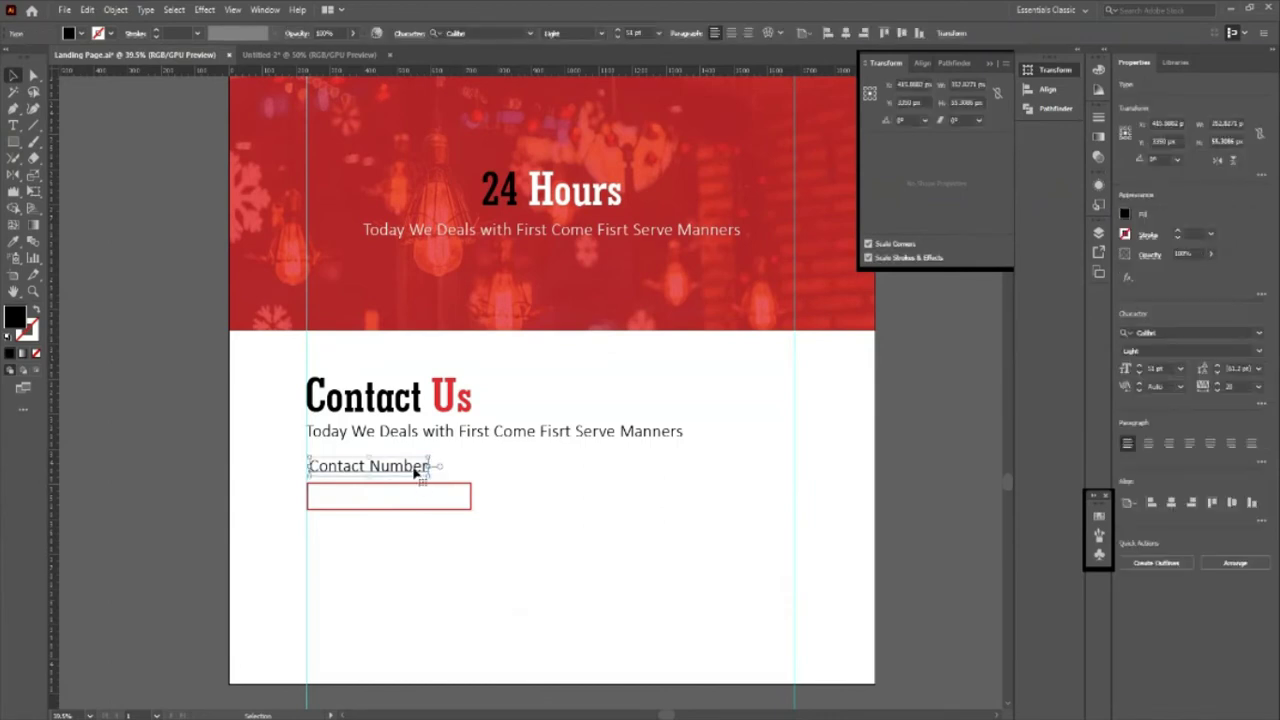
Step: Try a lighter placeholder copy of the label inside the red box, then undo it
{"action": "left_click_drag", "start_coordinate": [417, 474], "coordinate": [418, 475]}
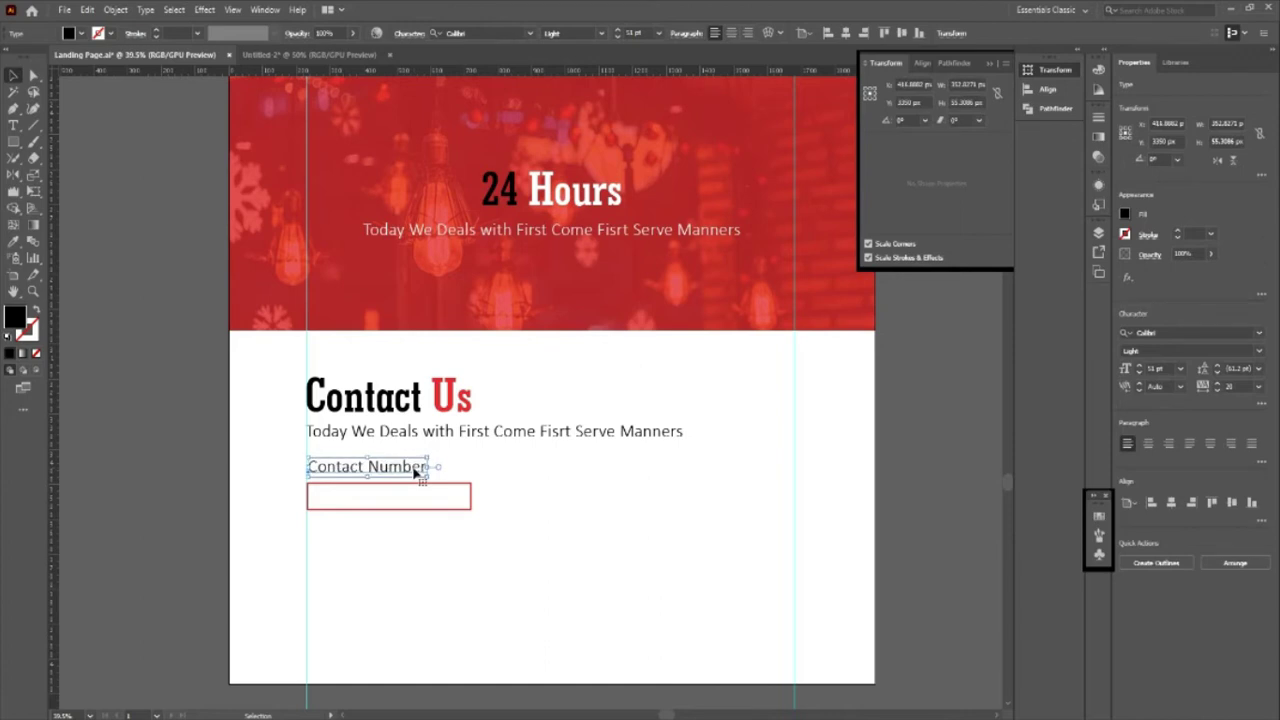
{"action": "left_click", "coordinate": [537, 540]}
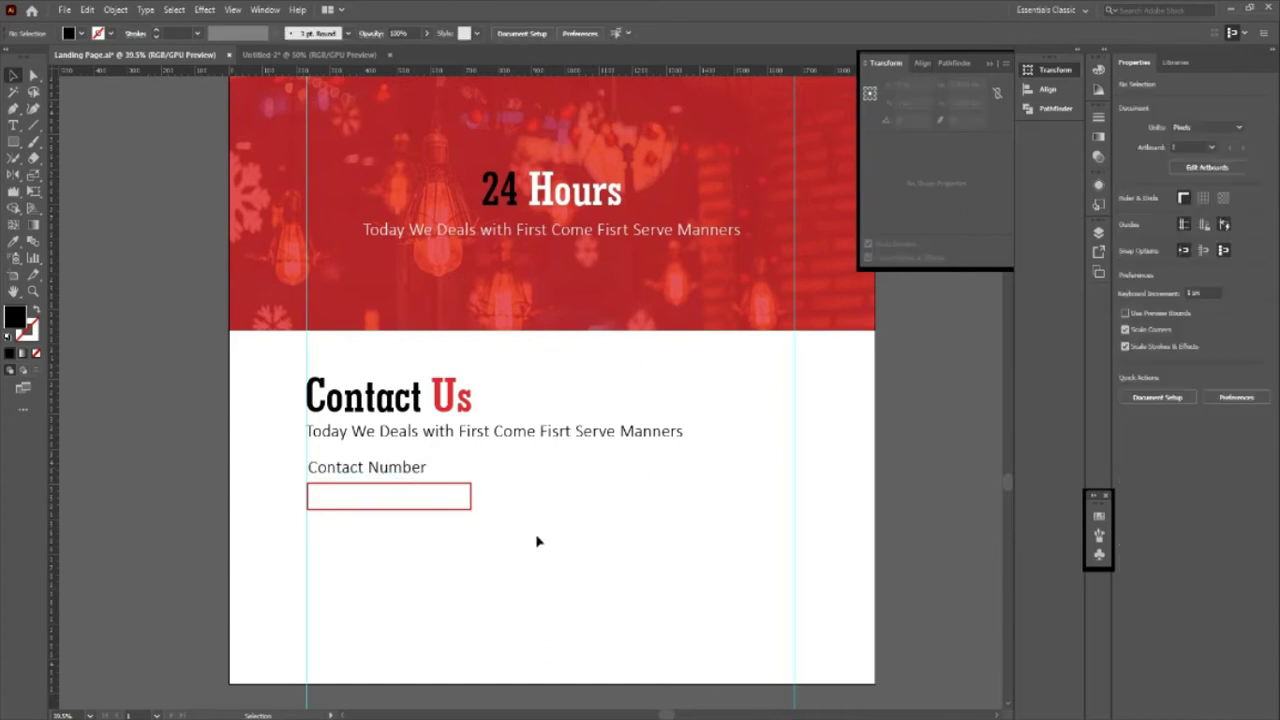
{"action": "scroll", "coordinate": [535, 546], "scroll_direction": "down", "scroll_amount": 1}
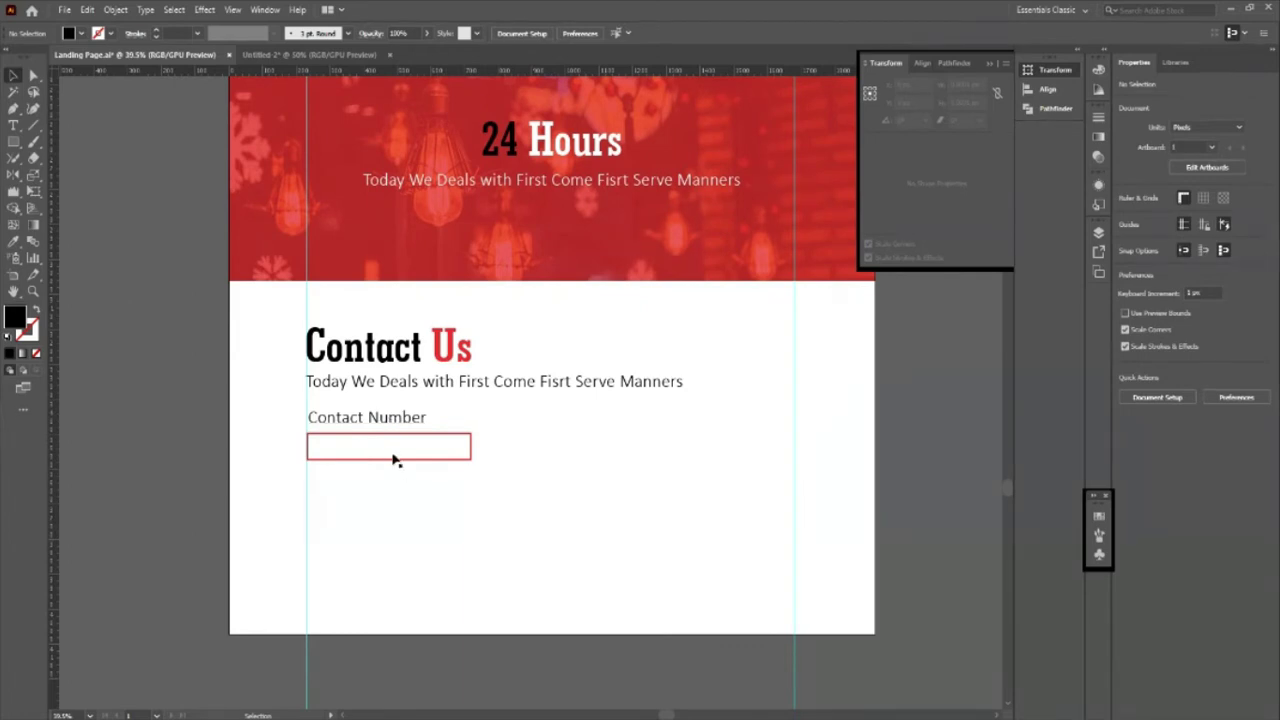
{"action": "left_click_drag", "start_coordinate": [384, 421], "coordinate": [391, 451]}
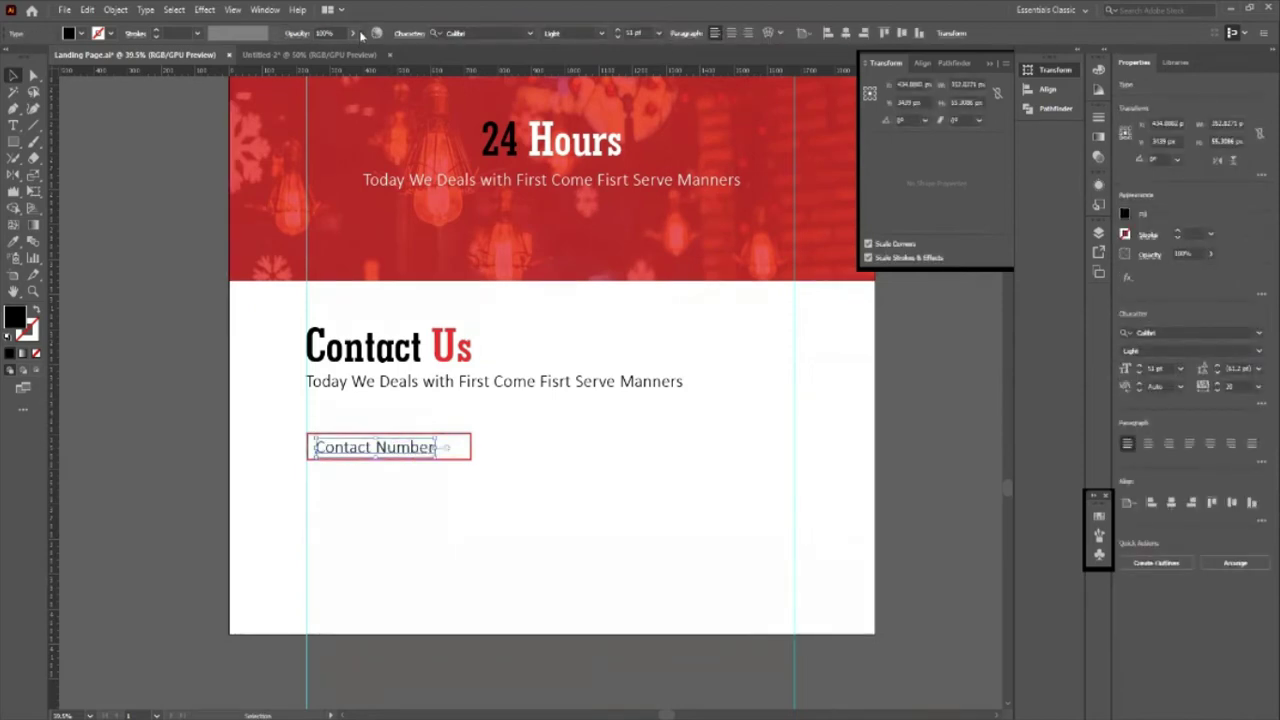
{"action": "key", "text": "6"}
{"action": "left_click", "coordinate": [424, 492]}
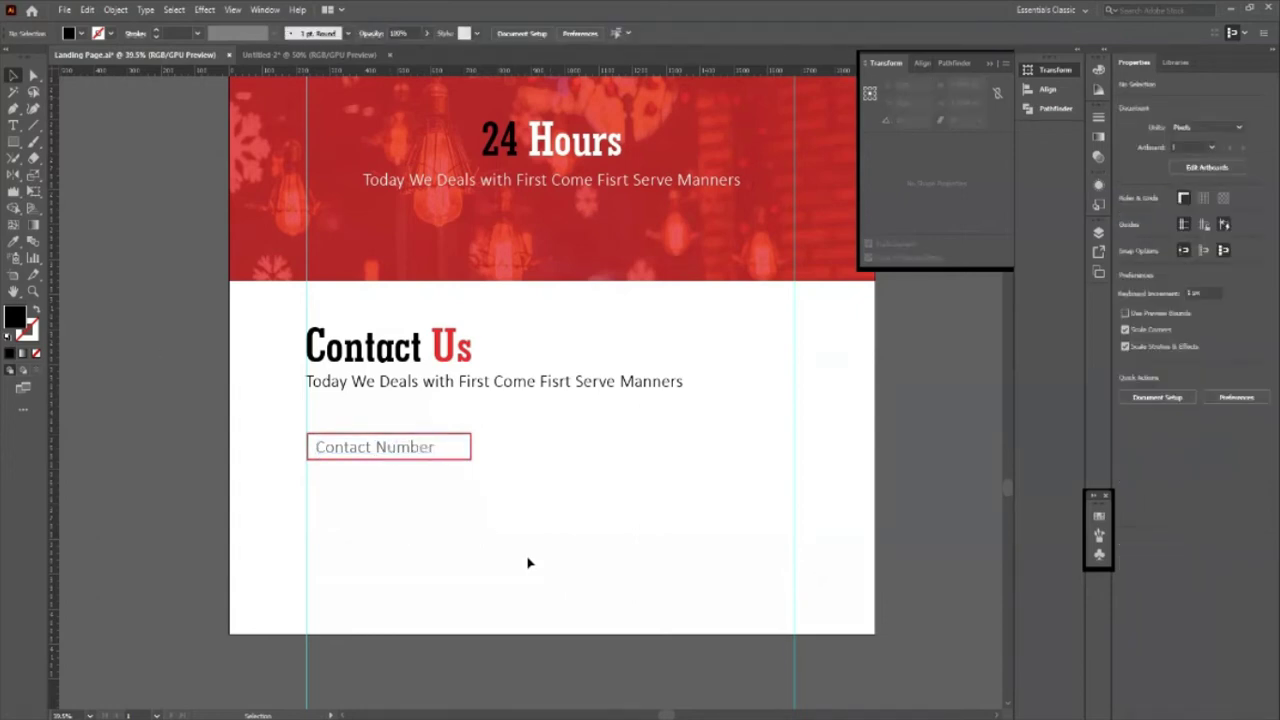
{"action": "key", "text": "a"}
{"action": "key", "text": "ctrl+z"}
{"action": "key", "text": "ctrl+z"}
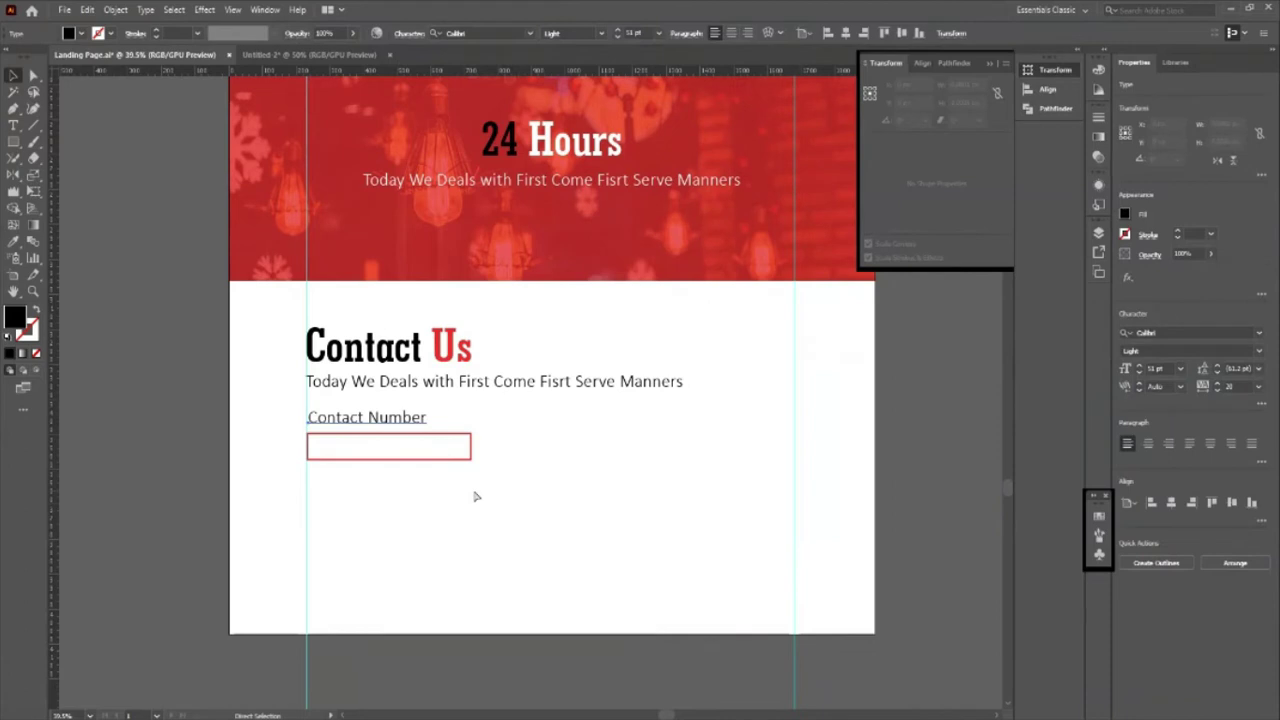
{"action": "key", "text": "ctrl+z"}
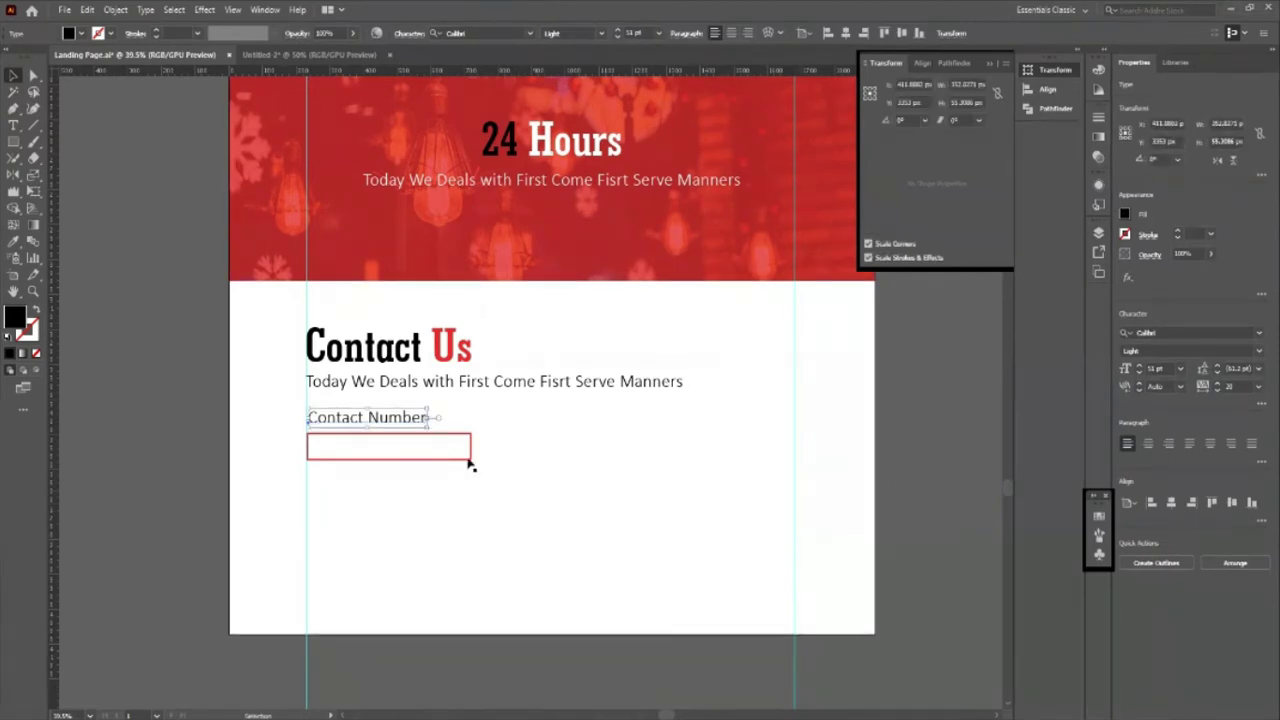
Step: Reduce the Contact Number label to about 40 pt and zoom in on it
{"action": "left_click", "coordinate": [617, 37]}
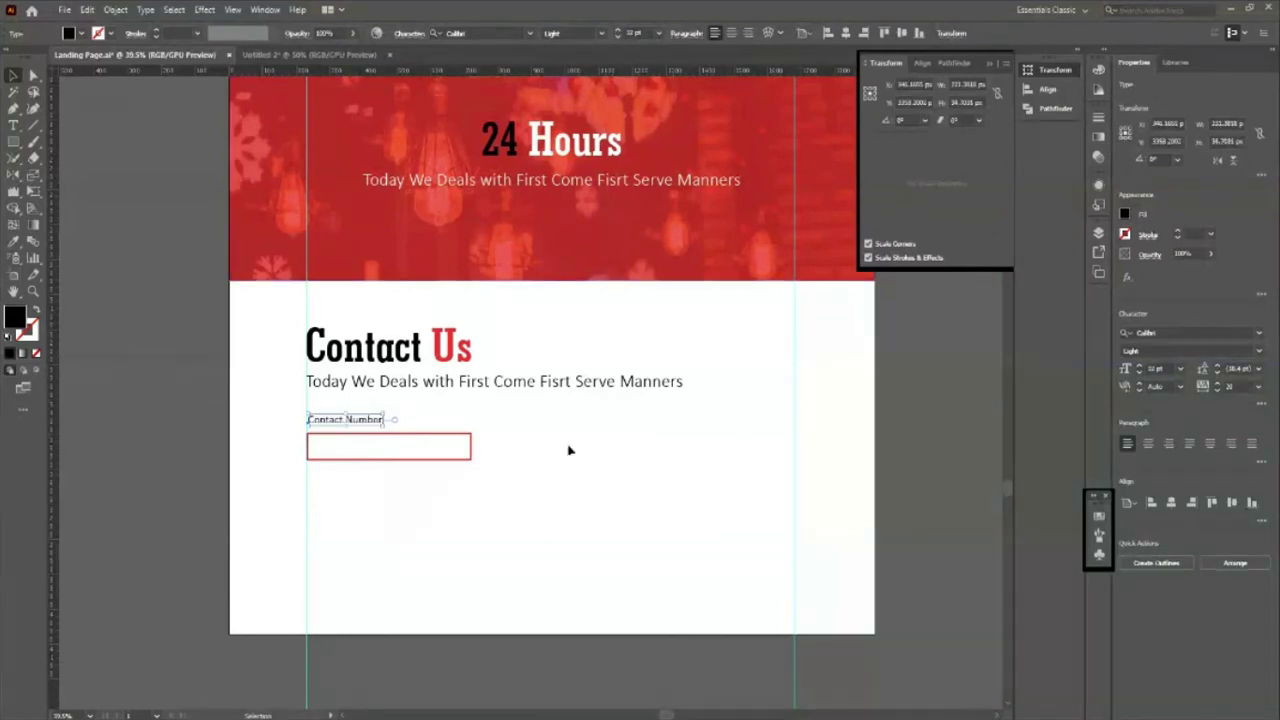
{"action": "left_click", "coordinate": [530, 500]}
{"action": "key", "text": "z"}
{"action": "left_click_drag", "start_coordinate": [374, 509], "coordinate": [460, 513]}
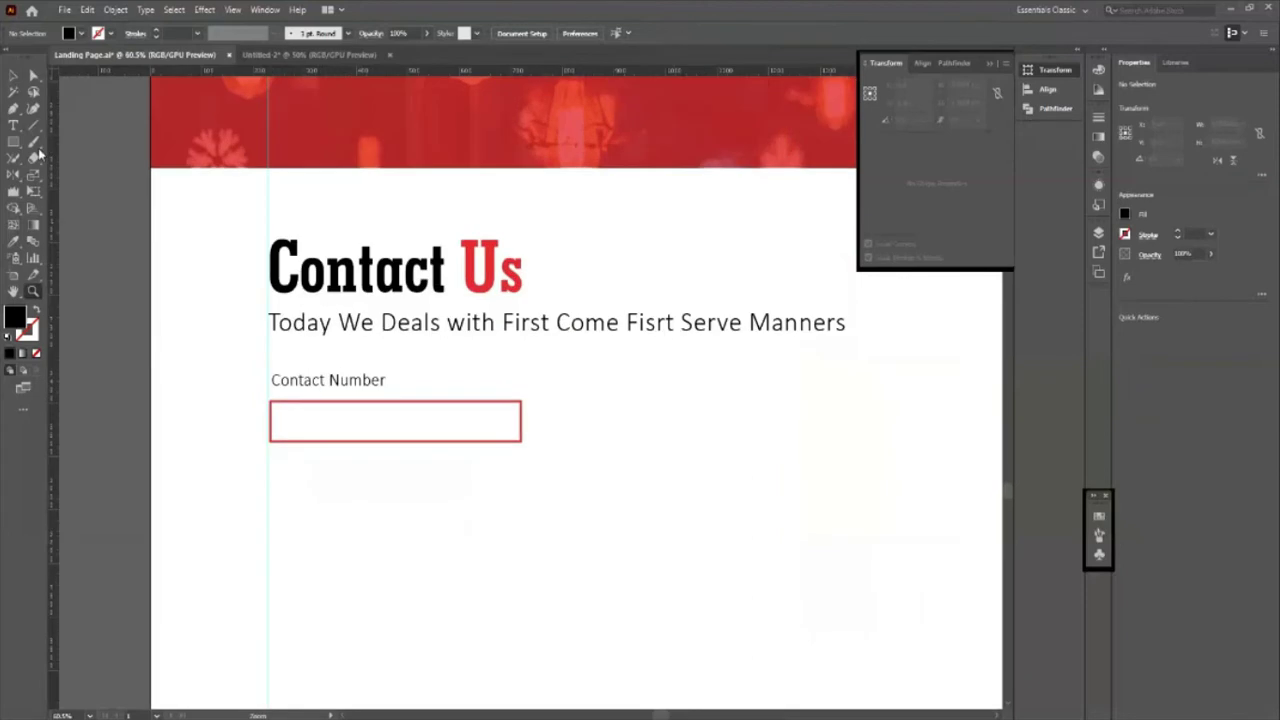
Step: Narrow the Contact Number input box to 457 px wide with a 2 pt red outline
{"action": "key", "text": "v"}
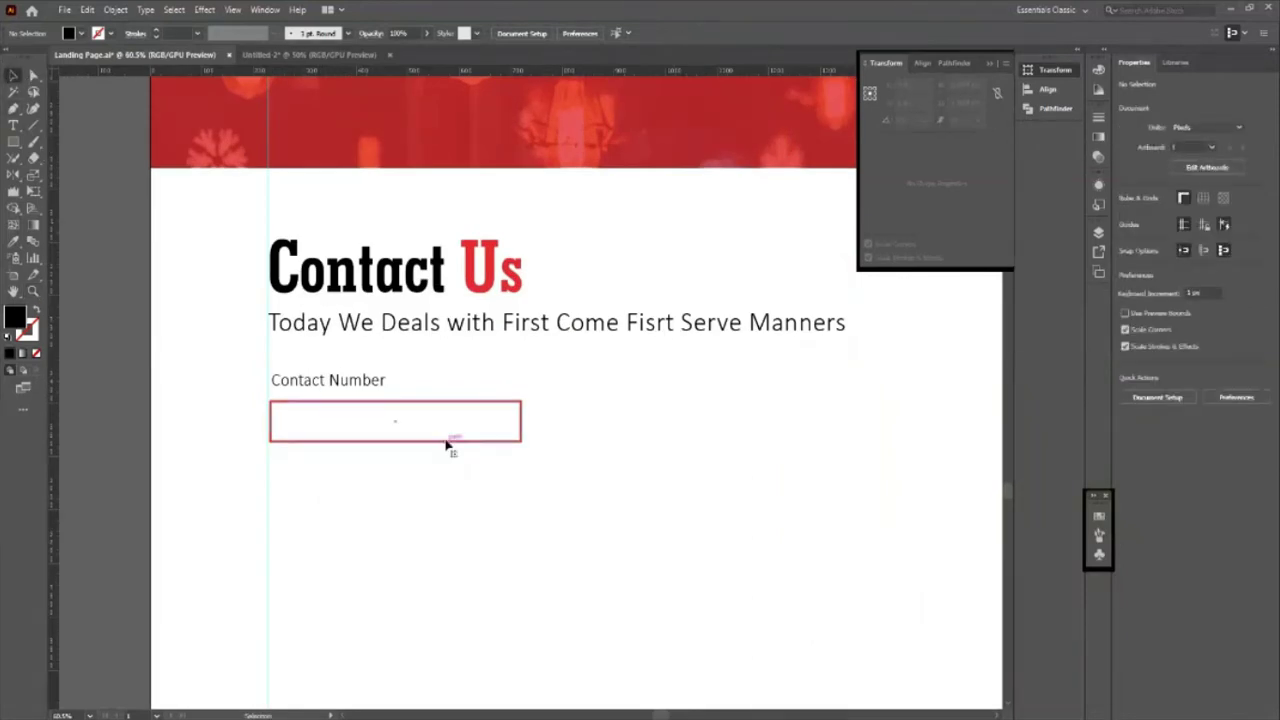
{"action": "left_click", "coordinate": [448, 440]}
{"action": "left_click_drag", "start_coordinate": [521, 444], "coordinate": [507, 442]}
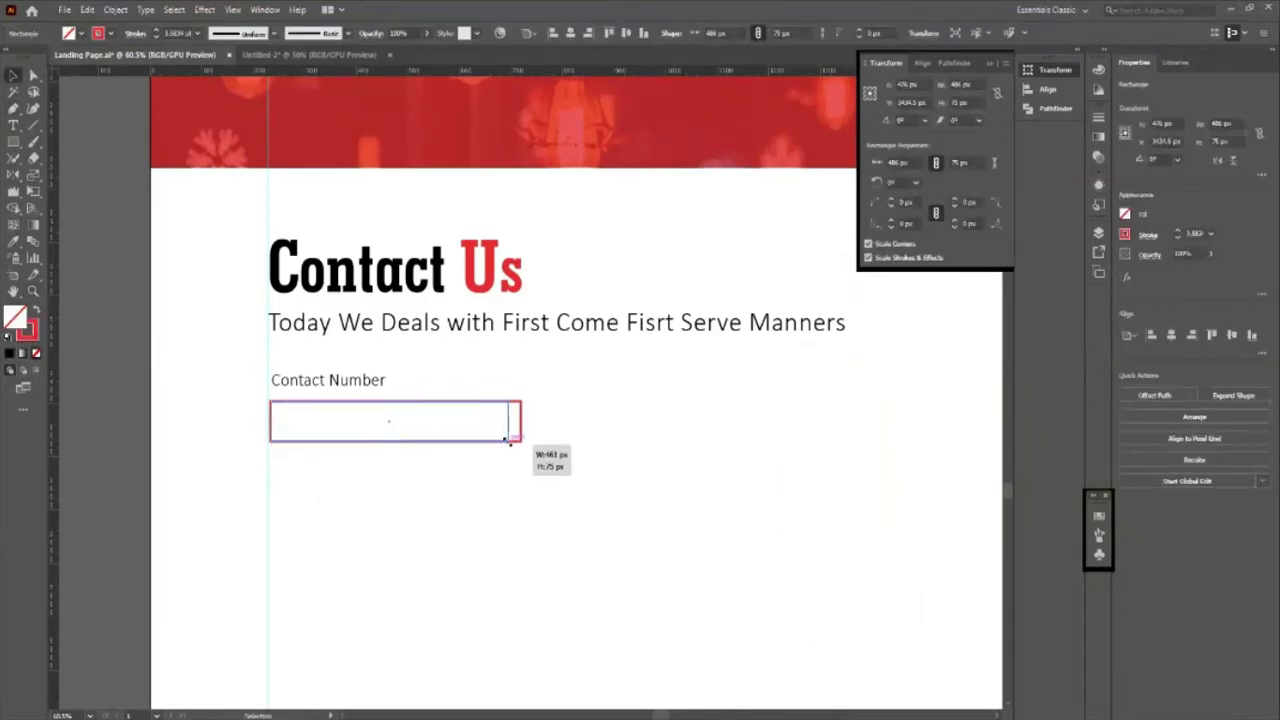
{"action": "left_click", "coordinate": [156, 36]}
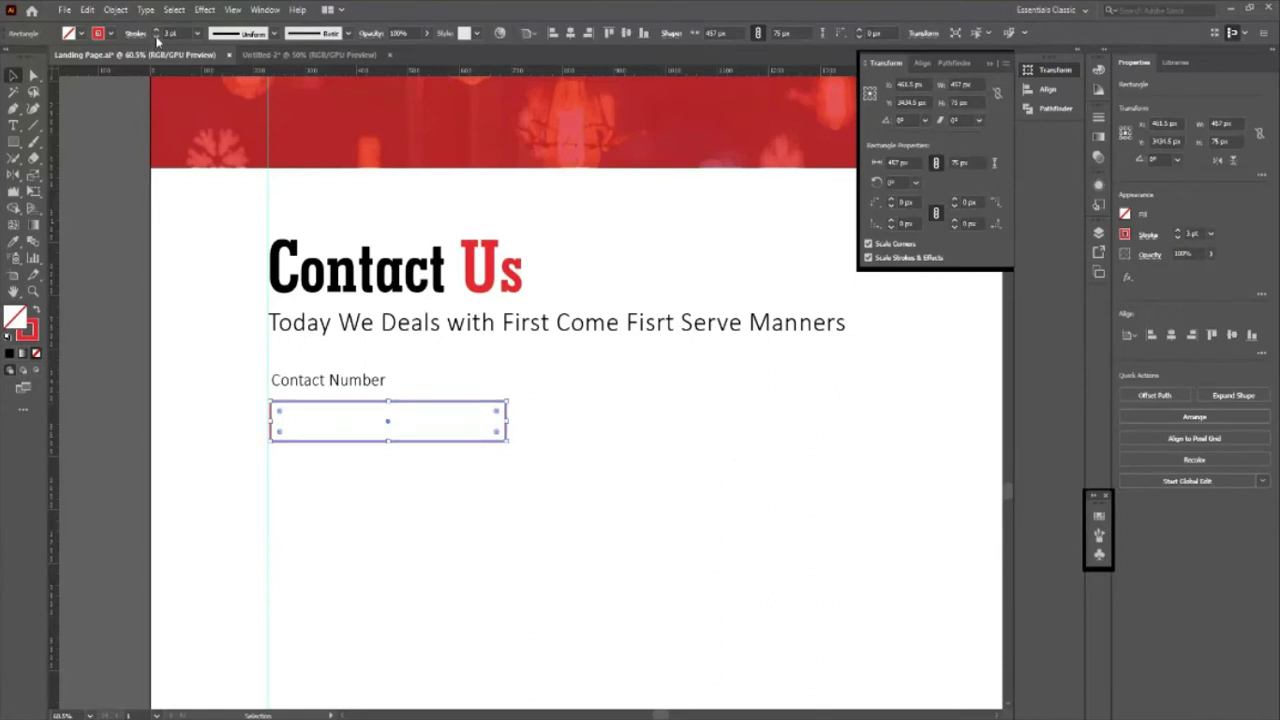
{"action": "left_click", "coordinate": [156, 36]}
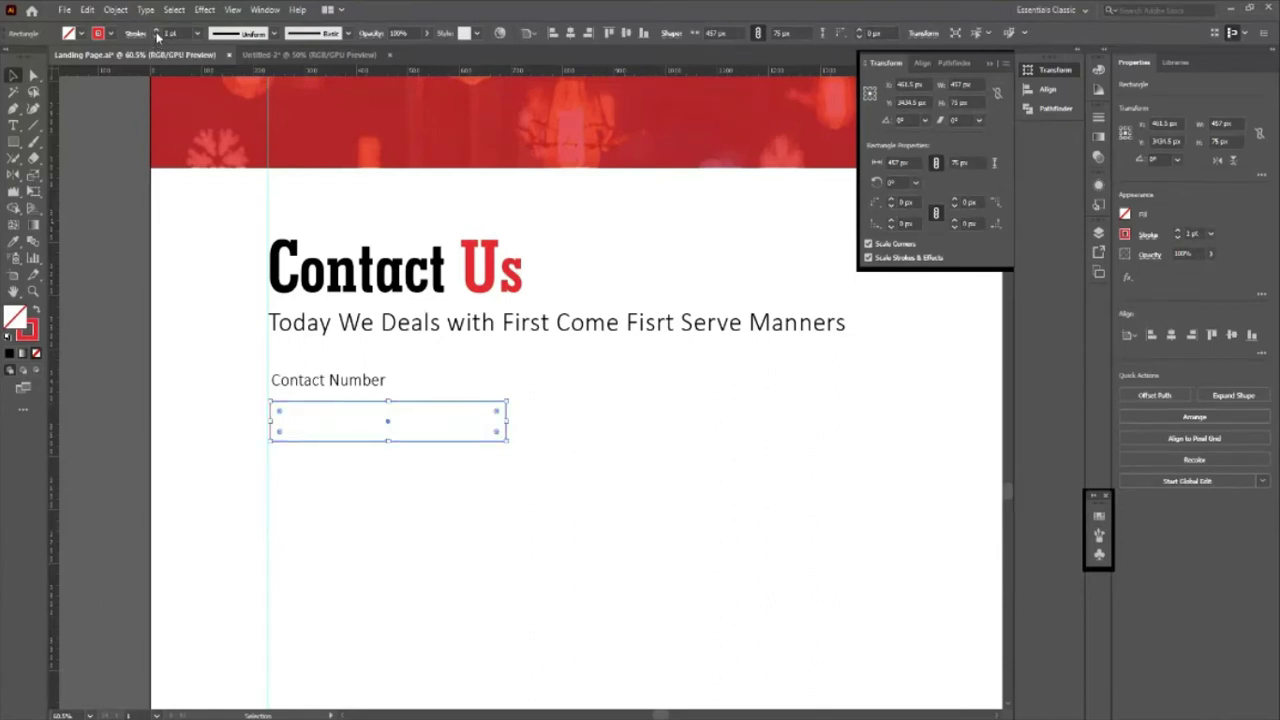
{"action": "left_click", "coordinate": [240, 606]}
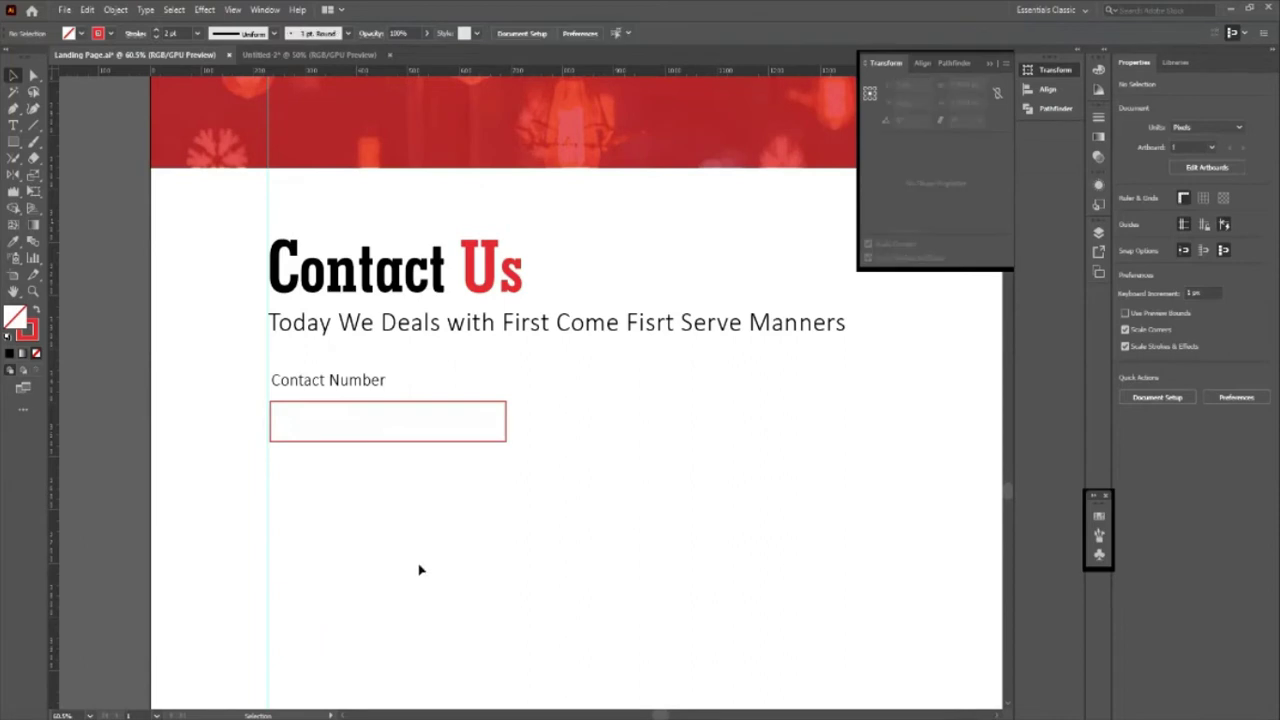
{"action": "left_click", "coordinate": [406, 442]}
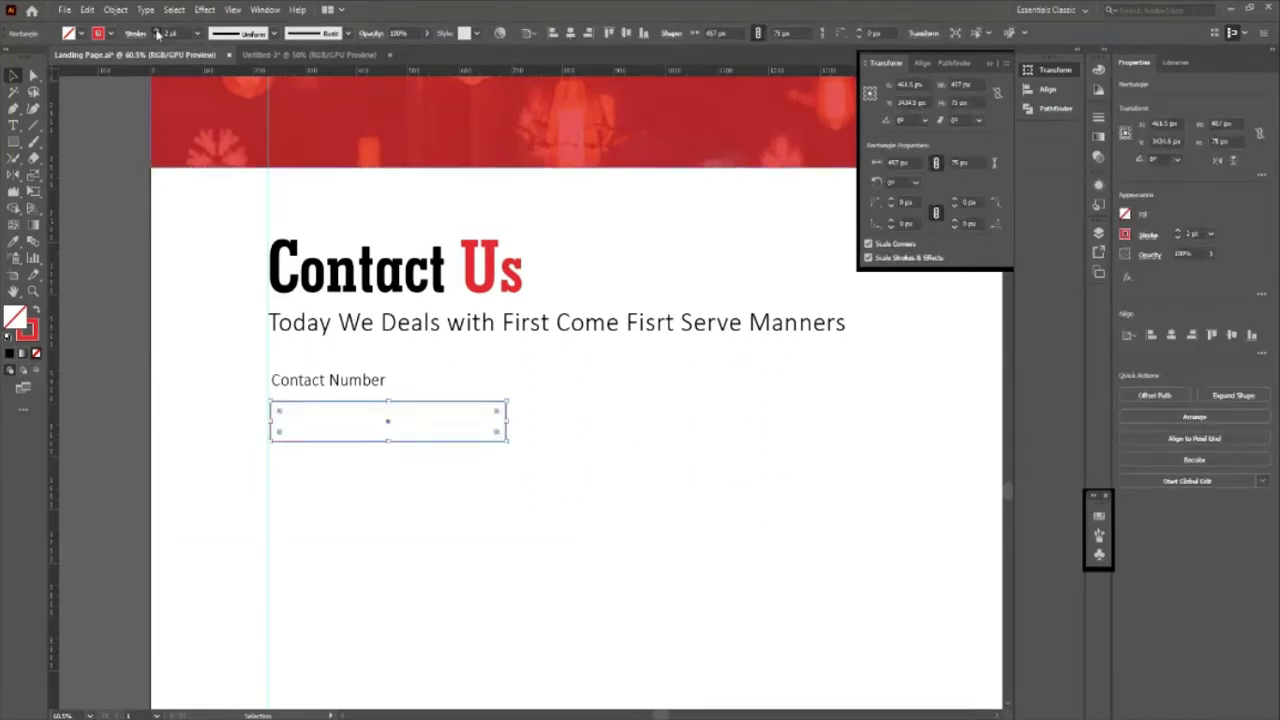
{"action": "left_click", "coordinate": [566, 517]}
{"action": "left_click", "coordinate": [346, 386]}
{"action": "left_click", "coordinate": [471, 514]}
Step: Duplicate the Contact Number label and box in place and shift the copy to the right
{"action": "left_click_drag", "start_coordinate": [349, 374], "coordinate": [490, 516]}
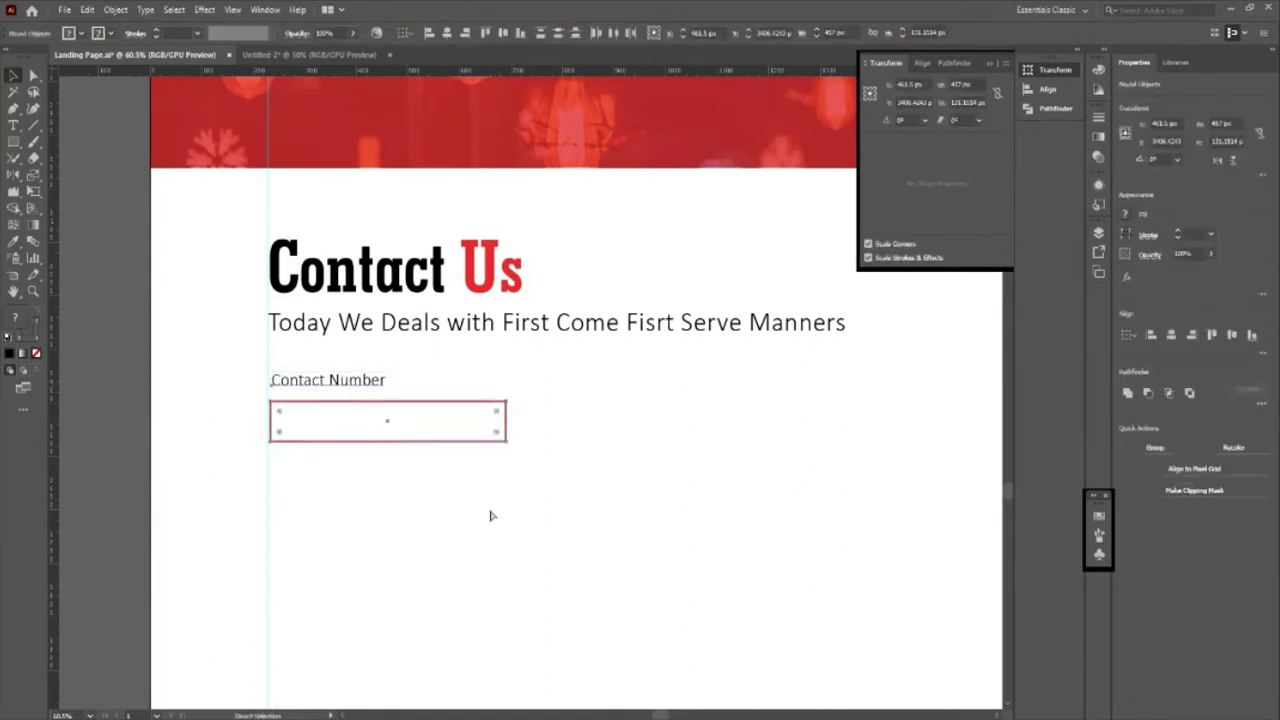
{"action": "key", "text": "ctrl+c"}
{"action": "key", "text": "ctrl+f"}
{"action": "key", "text": "shift+Right"}
{"action": "key", "text": "shift+Right"}
{"action": "key", "text": "shift+Right"}
{"action": "key", "text": "shift+Right"}
{"action": "key", "text": "shift+Right"}
{"action": "key", "text": "shift+Right"}
{"action": "key", "text": "shift+Right"}
{"action": "key", "text": "shift+Right"}
{"action": "key", "text": "shift+Right"}
{"action": "key", "text": "shift+Right"}
{"action": "key", "text": "shift+Right"}
{"action": "key", "text": "shift+Right"}
{"action": "key", "text": "shift+Right"}
{"action": "key", "text": "shift+Right"}
{"action": "key", "text": "shift+Right"}
{"action": "key", "text": "shift+Right"}
{"action": "key", "text": "shift+Right"}
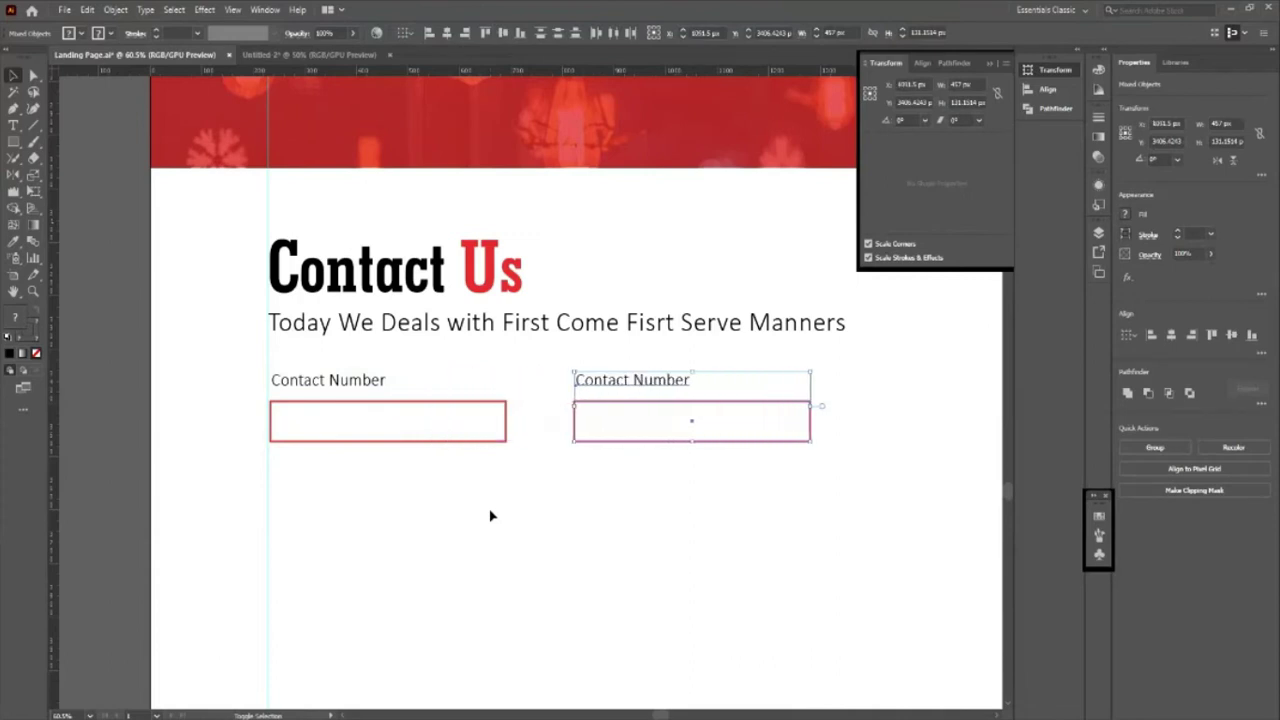
{"action": "key", "text": "shift+Left"}
{"action": "left_click", "coordinate": [546, 642]}
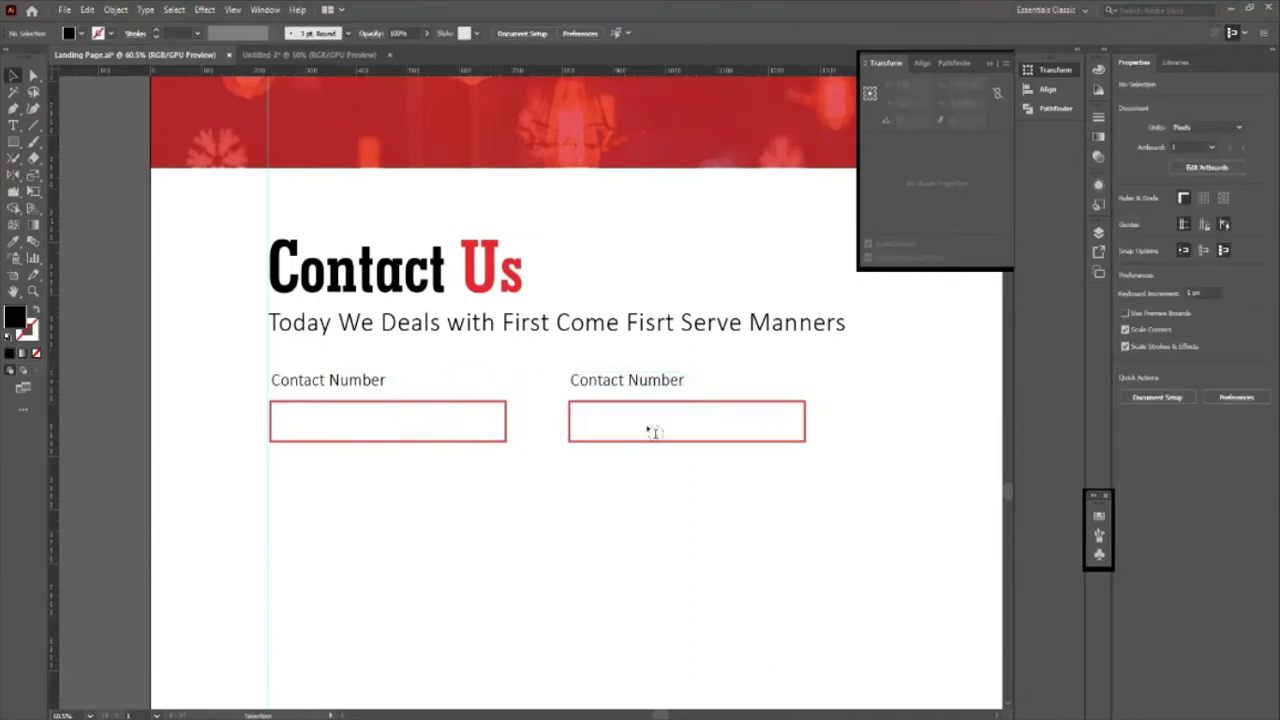
Step: Change the duplicate's label text from Contact Number to Email
{"action": "key", "text": "t"}
{"action": "left_click", "coordinate": [676, 382]}
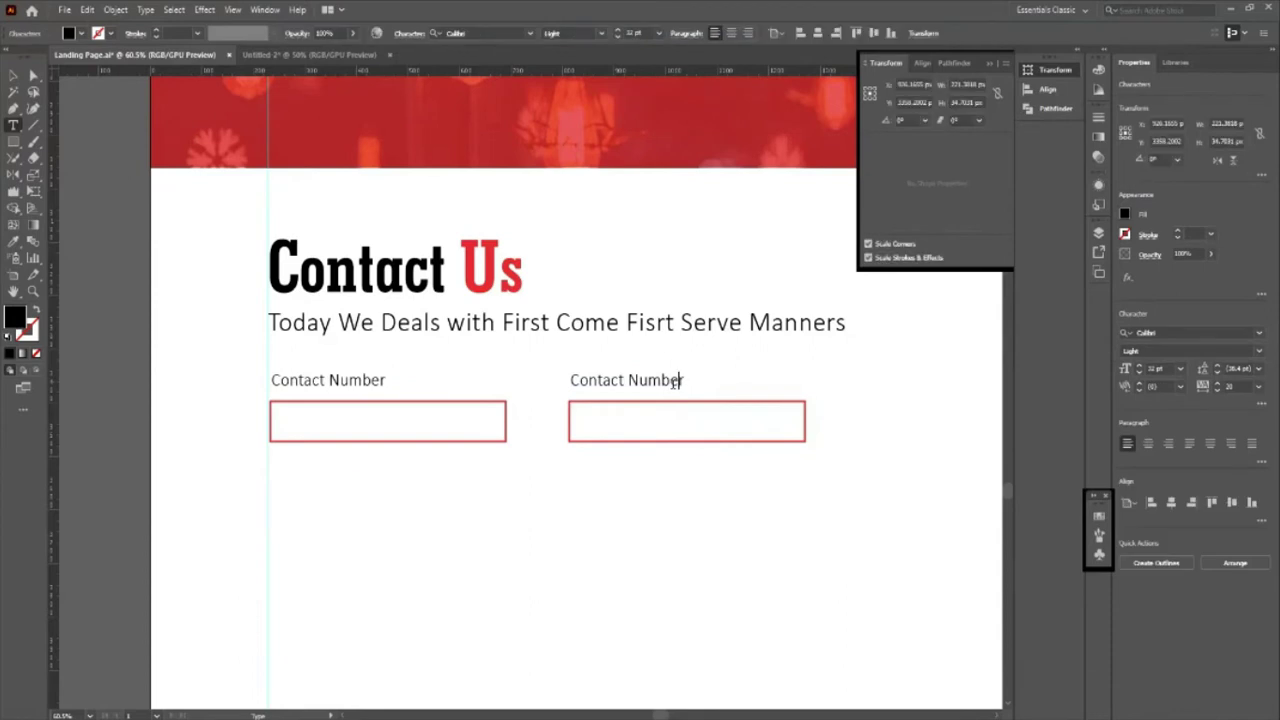
{"action": "key", "text": "BackSpace"}
{"action": "key", "text": "BackSpace"}
{"action": "key", "text": "BackSpace"}
{"action": "key", "text": "BackSpace"}
{"action": "key", "text": "BackSpace"}
{"action": "key", "text": "BackSpace"}
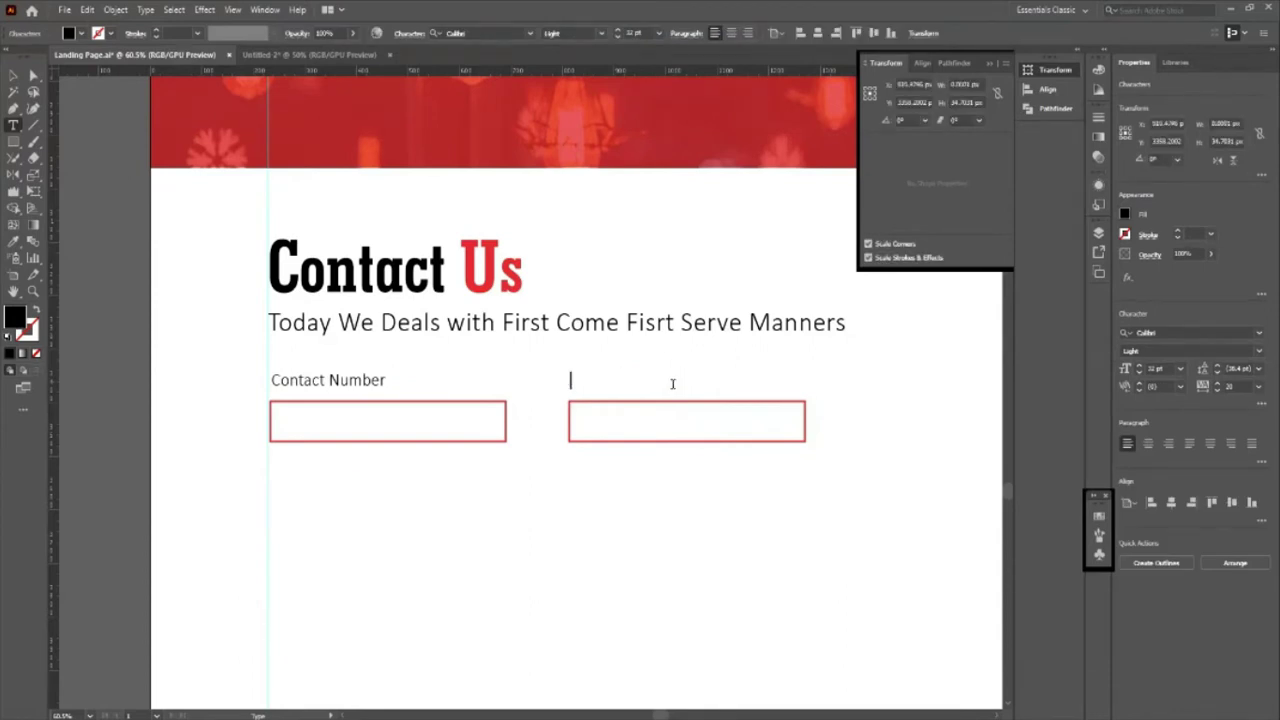
{"action": "type", "text": "Email"}
{"action": "key", "text": "Escape"}
Step: Zoom in on the form and nudge the Email label and box left
{"action": "left_click", "coordinate": [412, 587]}
{"action": "scroll", "coordinate": [254, 366], "scroll_direction": "down", "scroll_amount": 2}
{"action": "key", "text": "z"}
{"action": "left_click", "coordinate": [14, 76]}
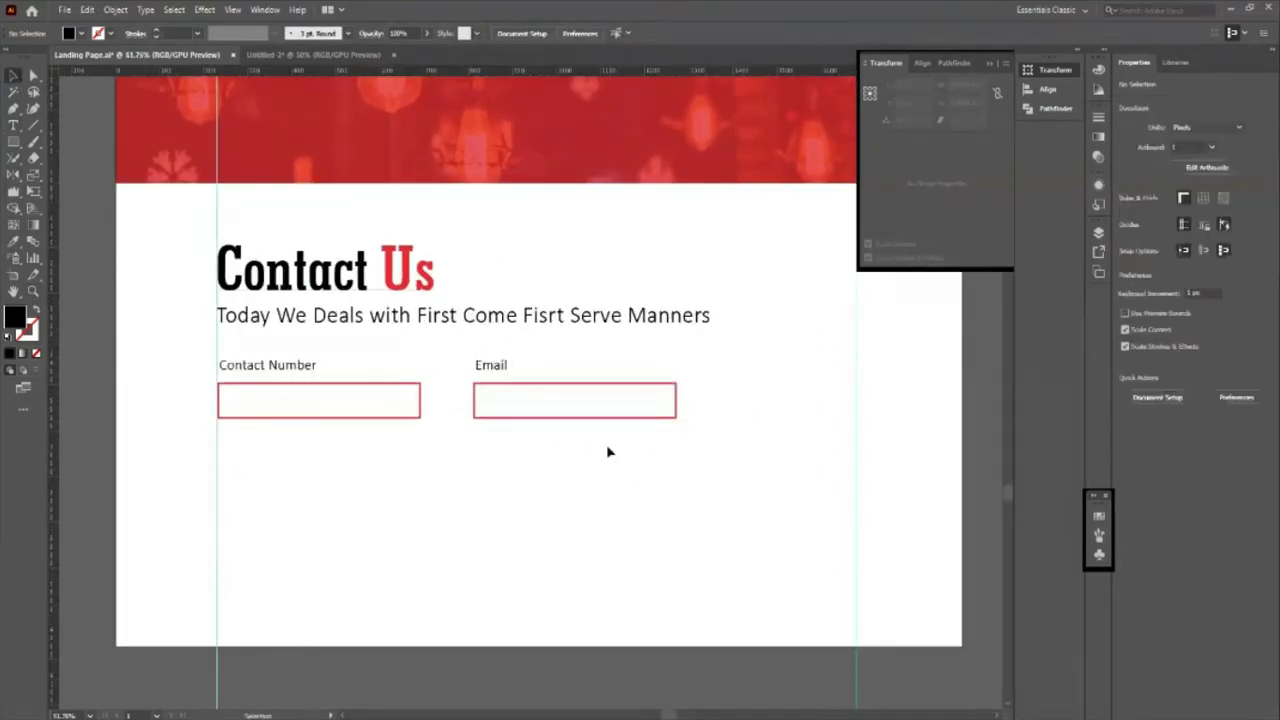
{"action": "left_click", "coordinate": [574, 400]}
{"action": "key", "text": "Left"}
{"action": "key", "text": "Left"}
{"action": "key", "text": "Left"}
{"action": "key", "text": "Left"}
{"action": "key", "text": "Left"}
{"action": "key", "text": "Left"}
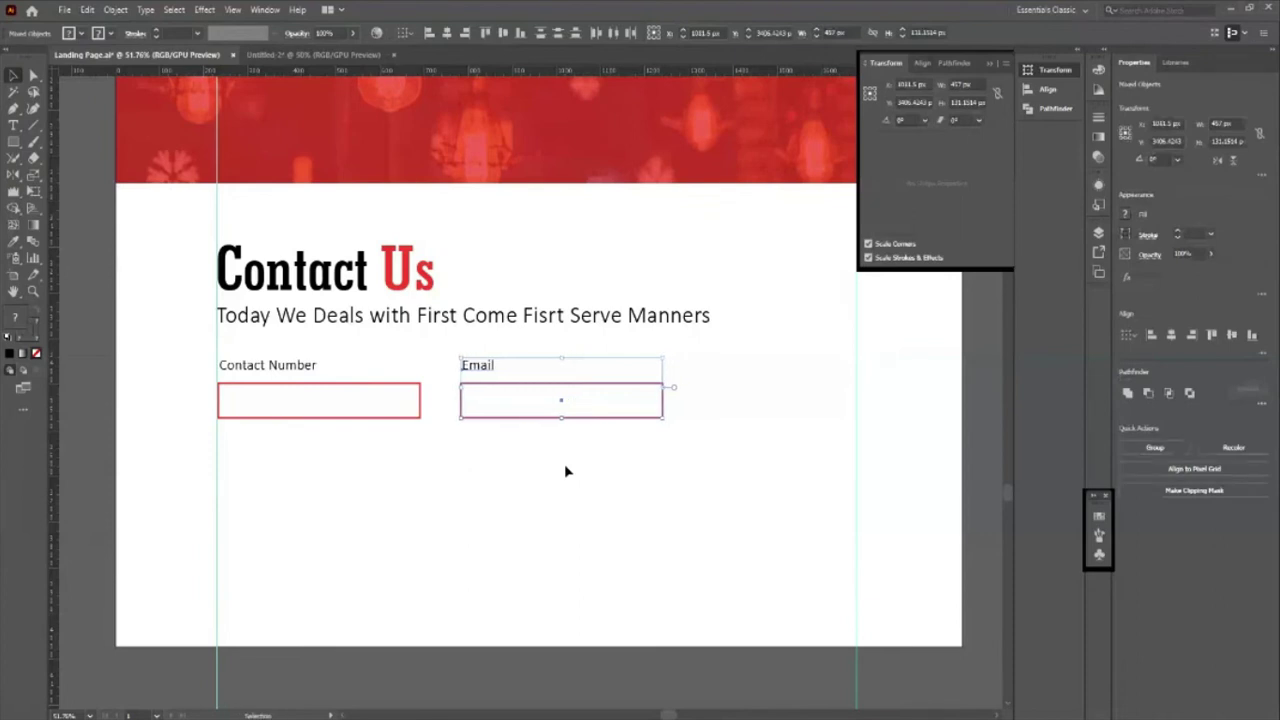
{"action": "key", "text": "Left"}
{"action": "key", "text": "Left"}
{"action": "key", "text": "Left"}
{"action": "key", "text": "a"}
Step: Paste another copy of the Email field and move it to the right
{"action": "key", "text": "ctrl+v"}
{"action": "key", "text": "shift+Right"}
{"action": "key", "text": "shift+Right"}
{"action": "key", "text": "shift+Right"}
{"action": "key", "text": "shift+Right"}
{"action": "key", "text": "shift+Right"}
{"action": "key", "text": "shift+Right"}
{"action": "key", "text": "shift+Right"}
{"action": "key", "text": "shift+Right"}
{"action": "key", "text": "shift+Right"}
{"action": "key", "text": "Right"}
{"action": "key", "text": "Right"}
{"action": "key", "text": "shift+Right"}
{"action": "key", "text": "shift+Right"}
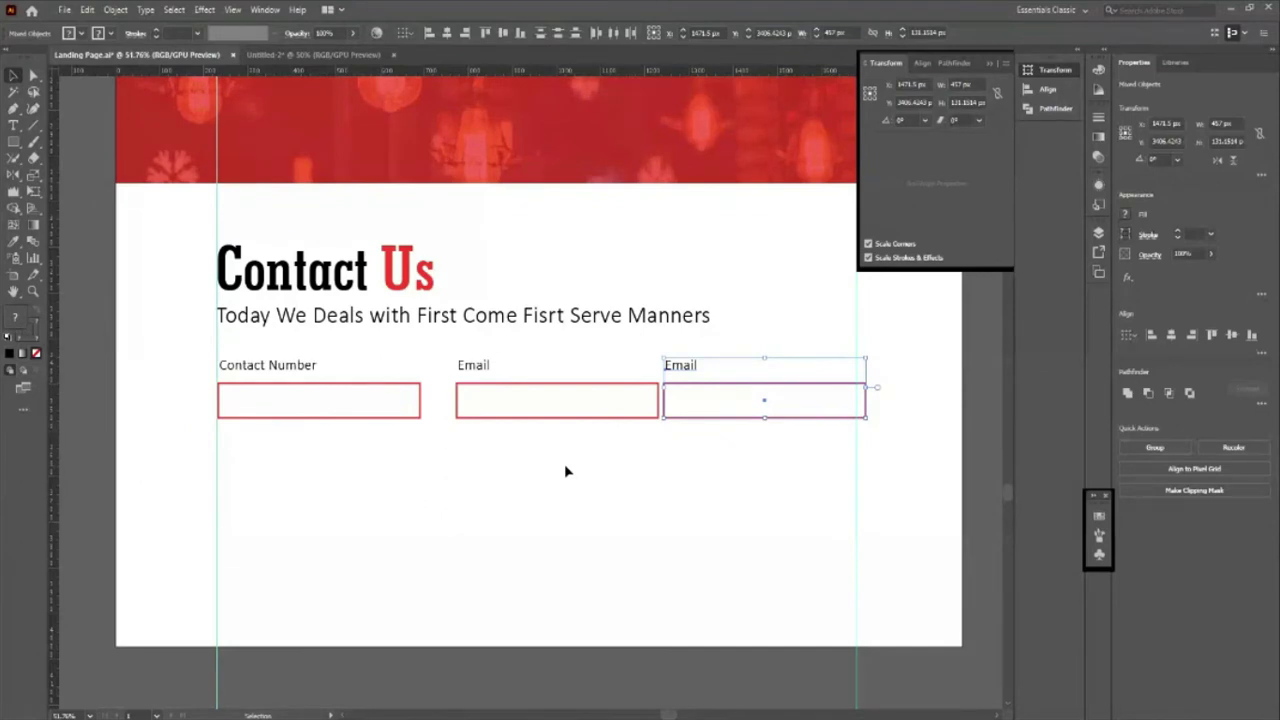
{"action": "key", "text": "Right"}
Step: Nudge the middle Email field left and make the right Email box narrower
{"action": "left_click", "coordinate": [641, 509]}
{"action": "left_click", "coordinate": [824, 418]}
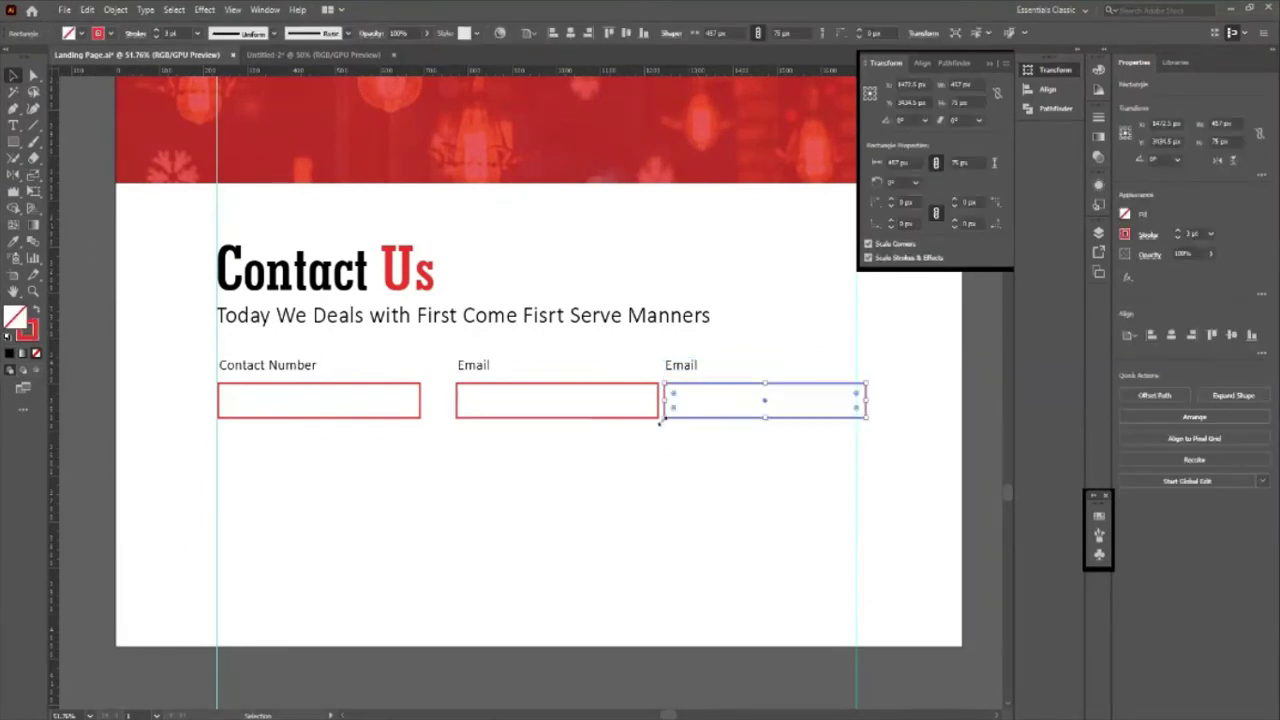
{"action": "left_click", "coordinate": [502, 436]}
{"action": "key", "text": "Left"}
{"action": "key", "text": "Left"}
{"action": "key", "text": "Left"}
{"action": "key", "text": "Left"}
{"action": "key", "text": "Left"}
{"action": "key", "text": "Left"}
{"action": "key", "text": "Left"}
{"action": "key", "text": "Left"}
{"action": "key", "text": "Left"}
{"action": "key", "text": "Left"}
{"action": "key", "text": "Left"}
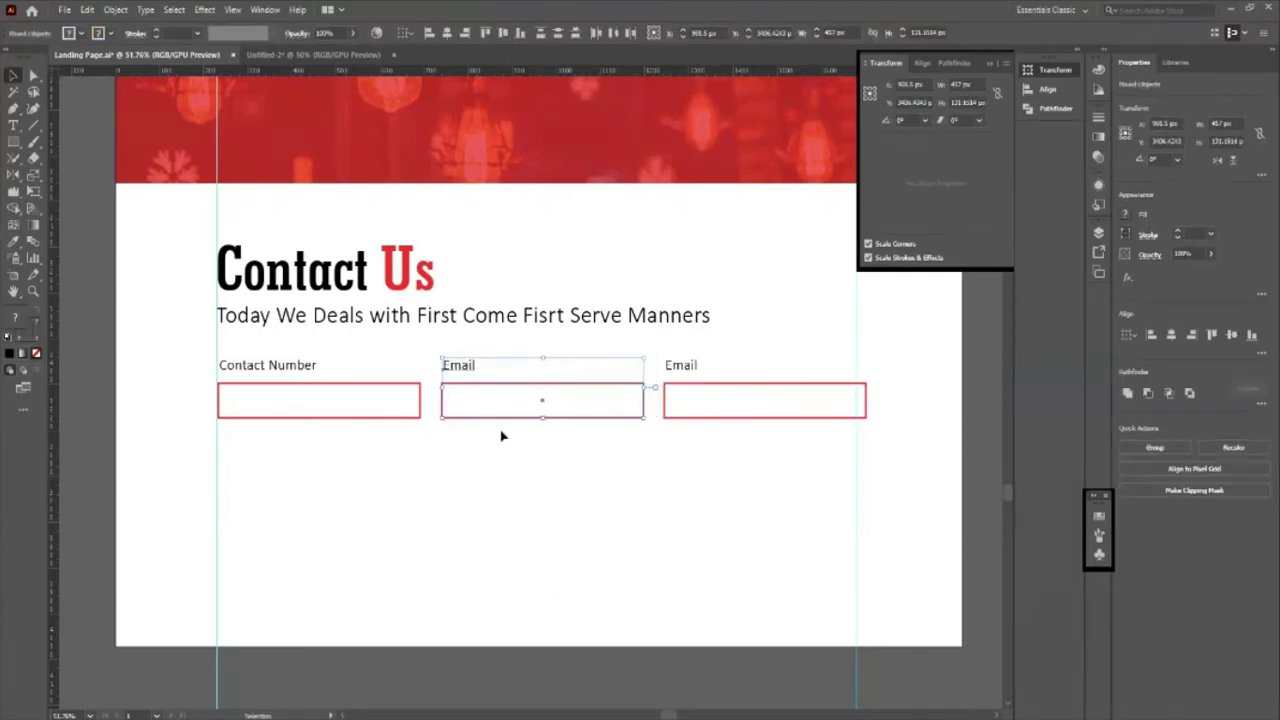
{"action": "left_click", "coordinate": [741, 491]}
{"action": "left_click", "coordinate": [811, 383]}
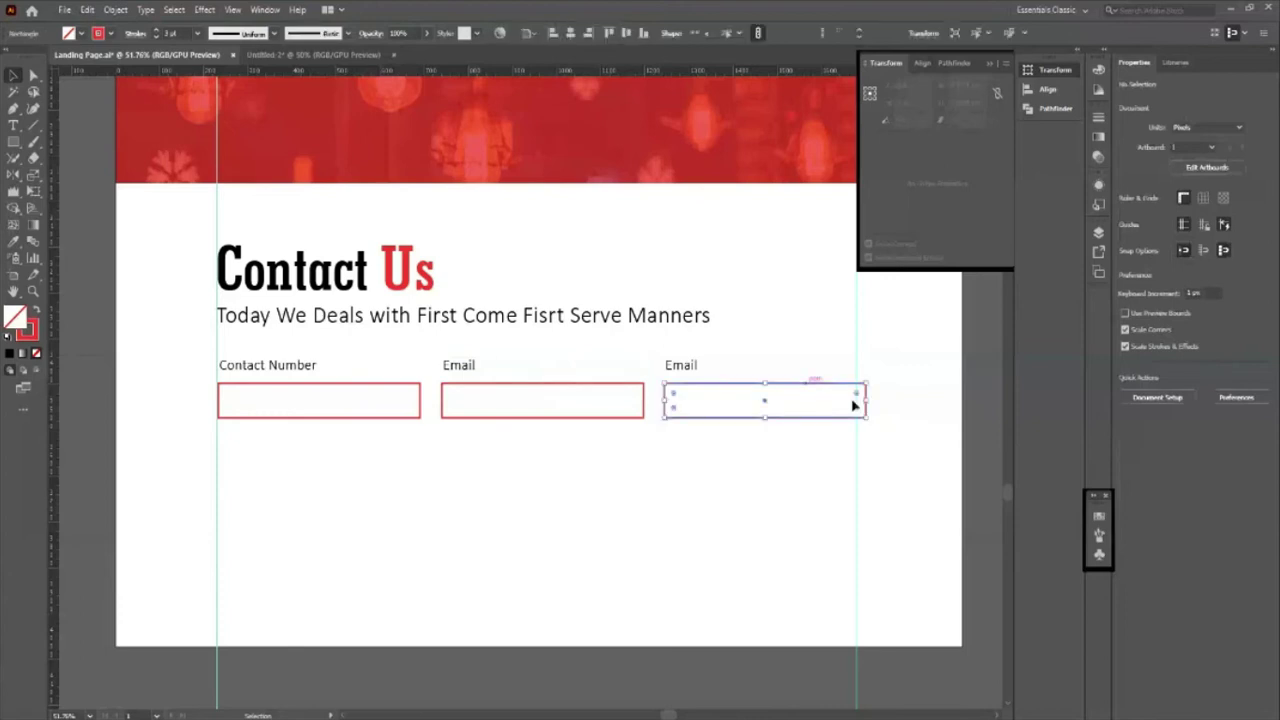
{"action": "left_click_drag", "start_coordinate": [866, 401], "coordinate": [823, 400]}
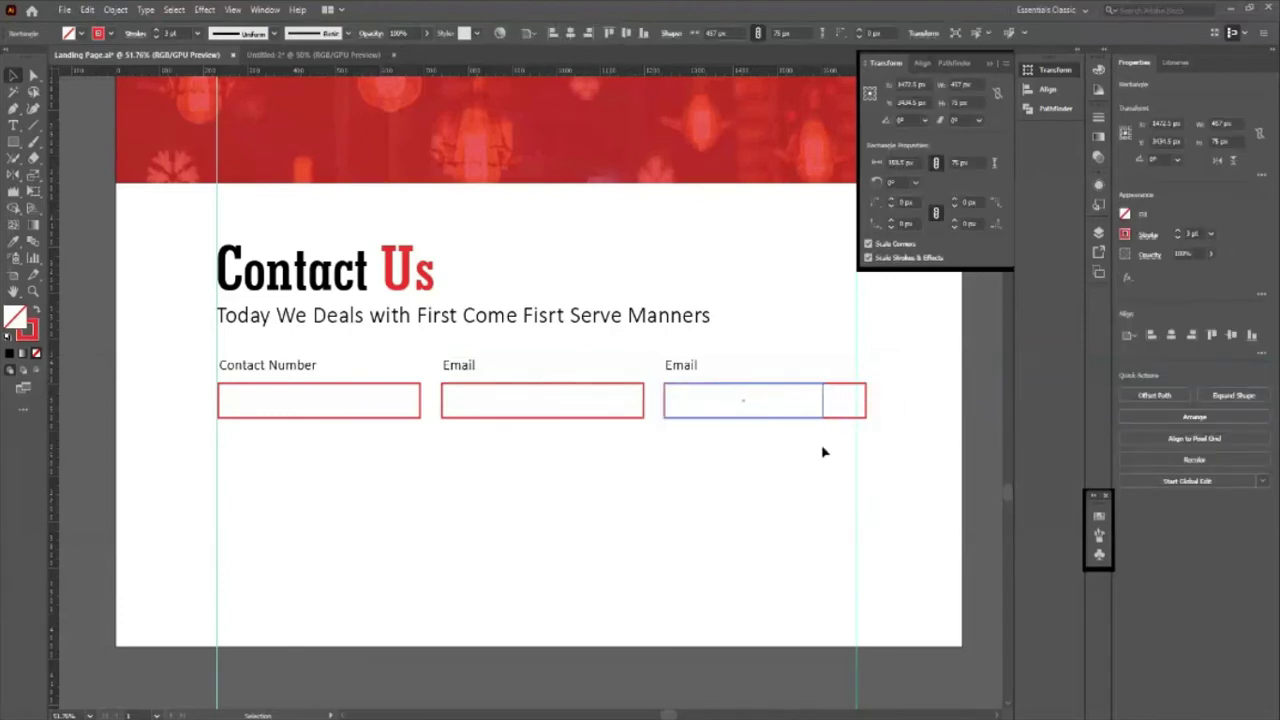
{"action": "left_click", "coordinate": [609, 456]}
Step: Delete the extra Email copy and nudge the remaining Email field right
{"action": "left_click_drag", "start_coordinate": [688, 348], "coordinate": [726, 441]}
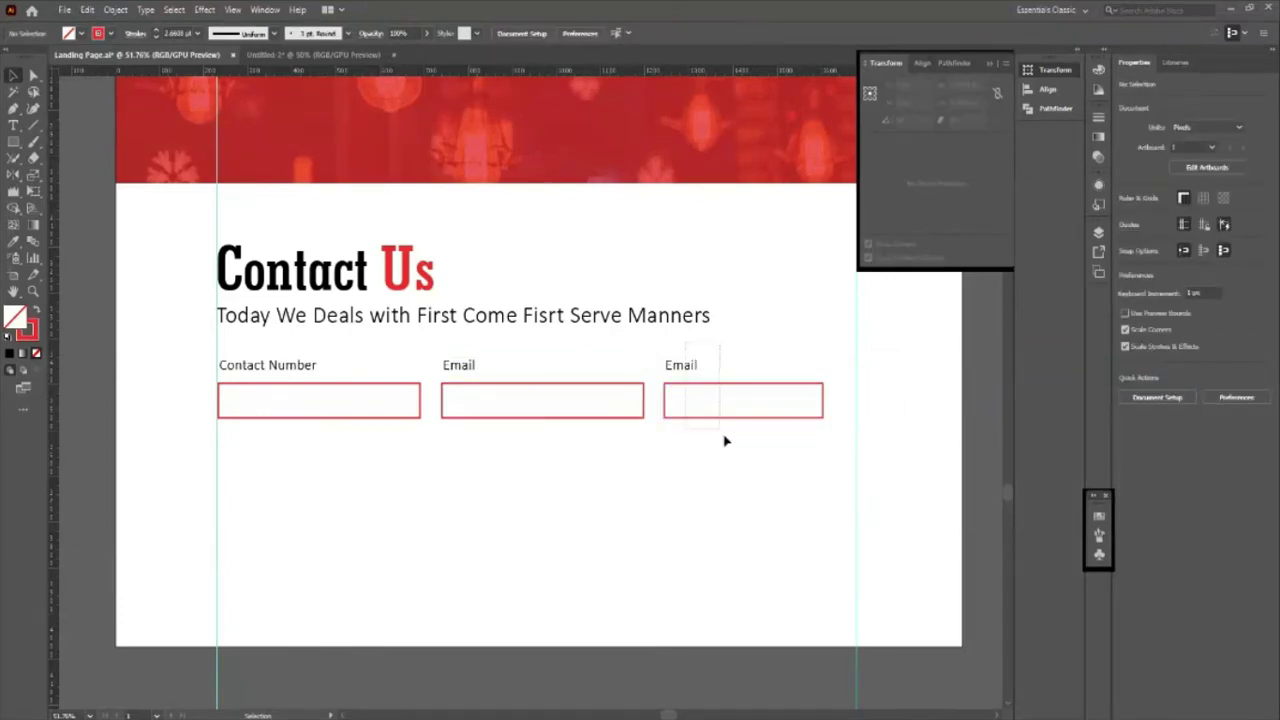
{"action": "key", "text": "Delete"}
{"action": "left_click_drag", "start_coordinate": [452, 355], "coordinate": [561, 465]}
{"action": "key", "text": "shift+Right"}
{"action": "key", "text": "shift+Right"}
{"action": "key", "text": "shift+Right"}
{"action": "key", "text": "shift+Right"}
{"action": "key", "text": "shift+Right"}
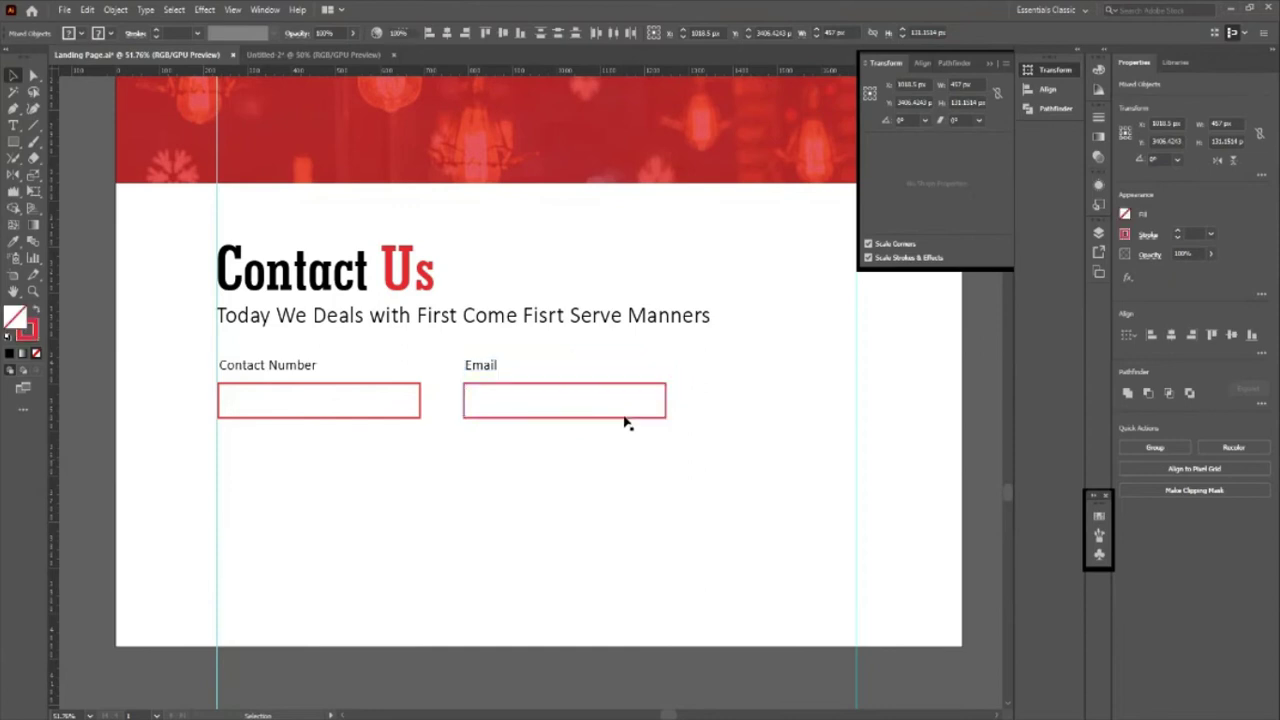
Step: Copy only the Email box and move the copy down below the fields
{"action": "key", "text": "a"}
{"action": "left_click", "coordinate": [625, 418]}
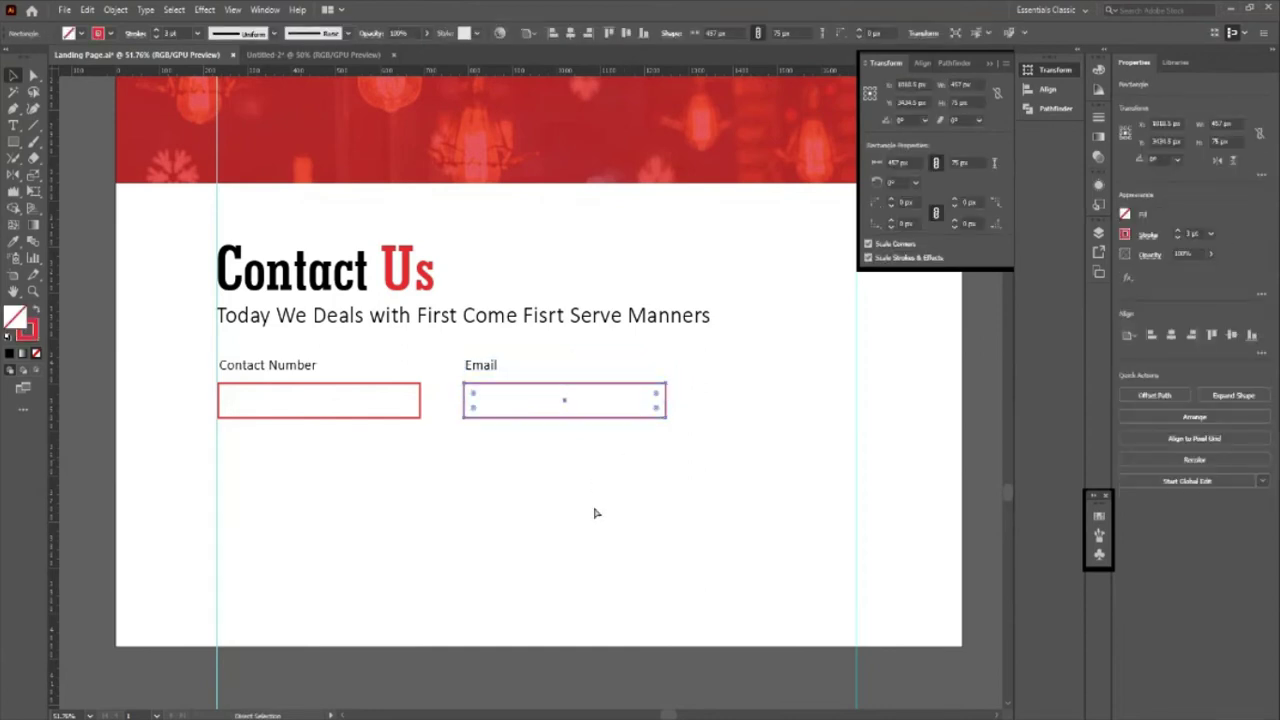
{"action": "key", "text": "ctrl+c"}
{"action": "key", "text": "ctrl+f"}
{"action": "key", "text": "shift+Down"}
{"action": "key", "text": "shift+Down"}
{"action": "key", "text": "shift+Down"}
{"action": "key", "text": "shift+Down"}
{"action": "key", "text": "shift+Down"}
{"action": "key", "text": "shift+Down"}
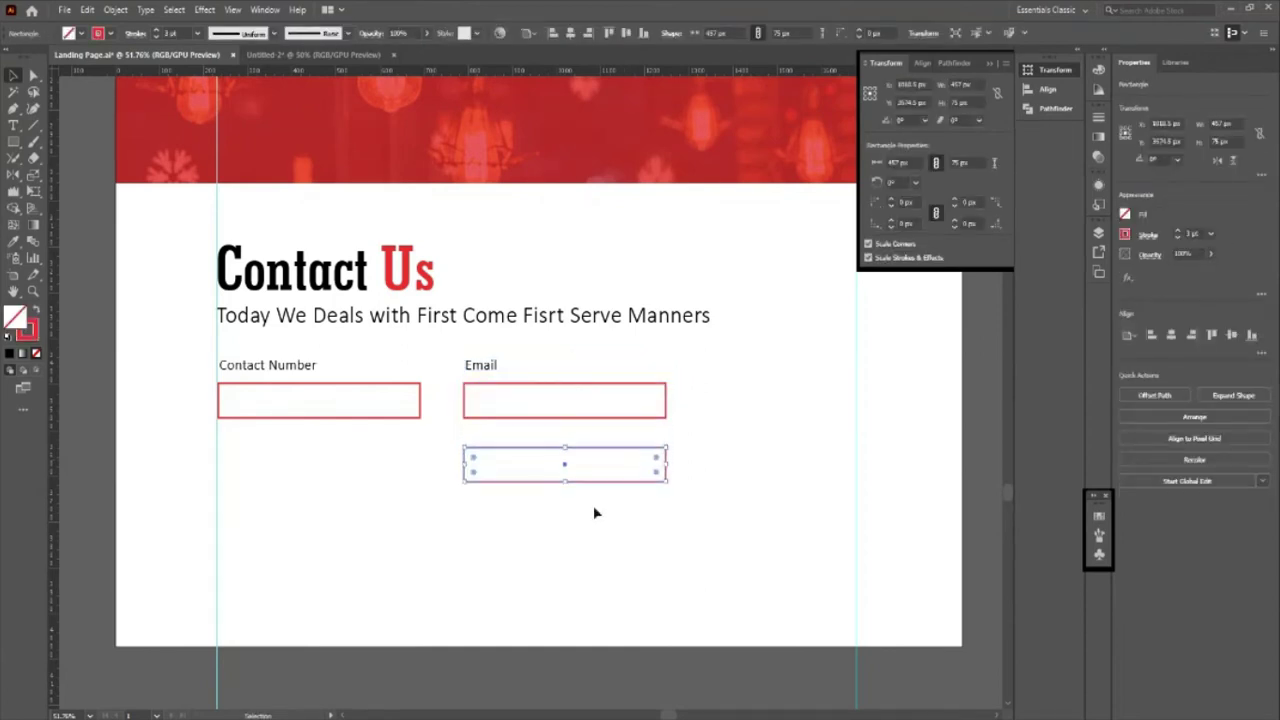
{"action": "key", "text": "shift+Down"}
{"action": "key", "text": "shift+Down"}
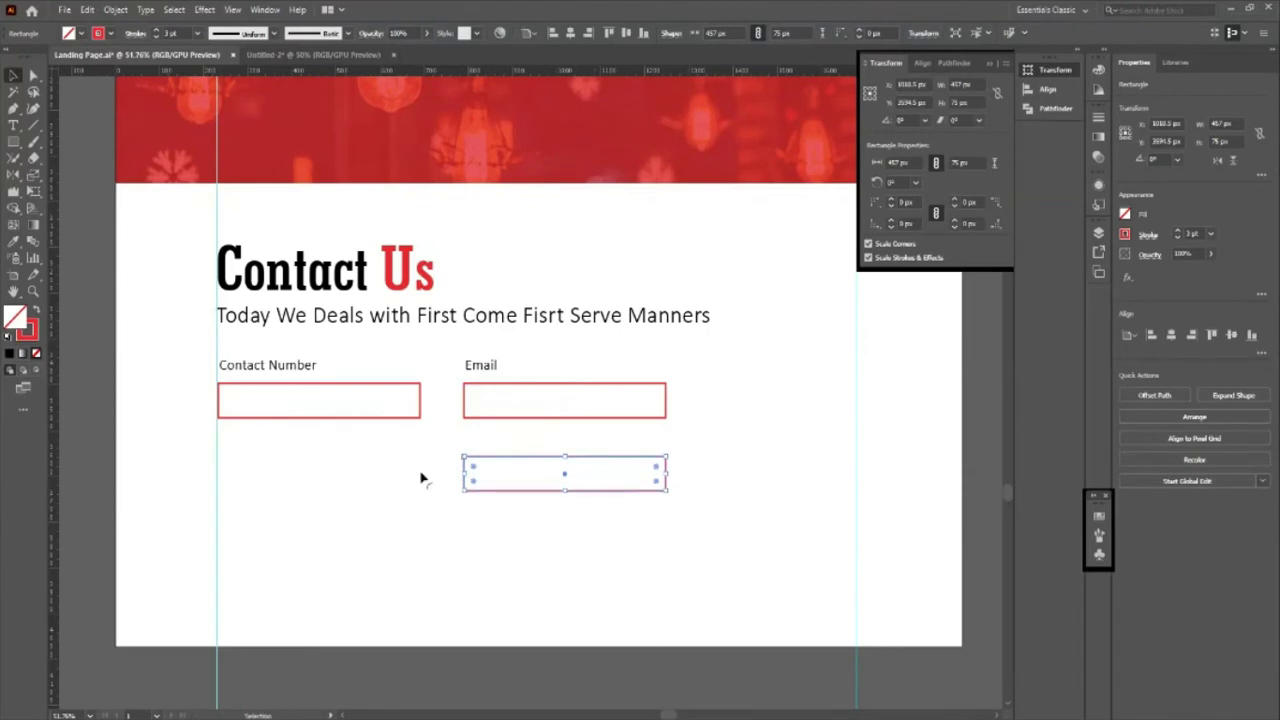
Step: Enlarge the copied box to line up with Contact Number and eyedrop the Email box's red stroke
{"action": "left_click_drag", "start_coordinate": [462, 478], "coordinate": [216, 475]}
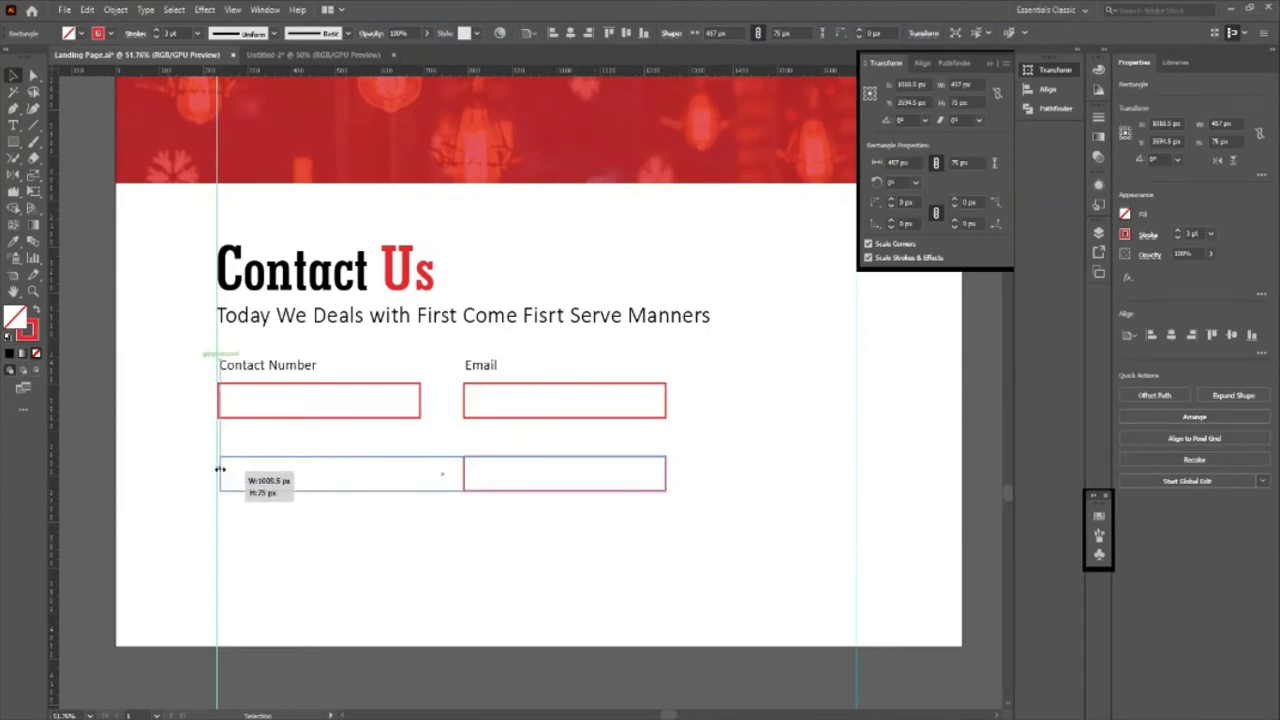
{"action": "left_click_drag", "start_coordinate": [441, 490], "coordinate": [443, 545]}
{"action": "left_click", "coordinate": [688, 553]}
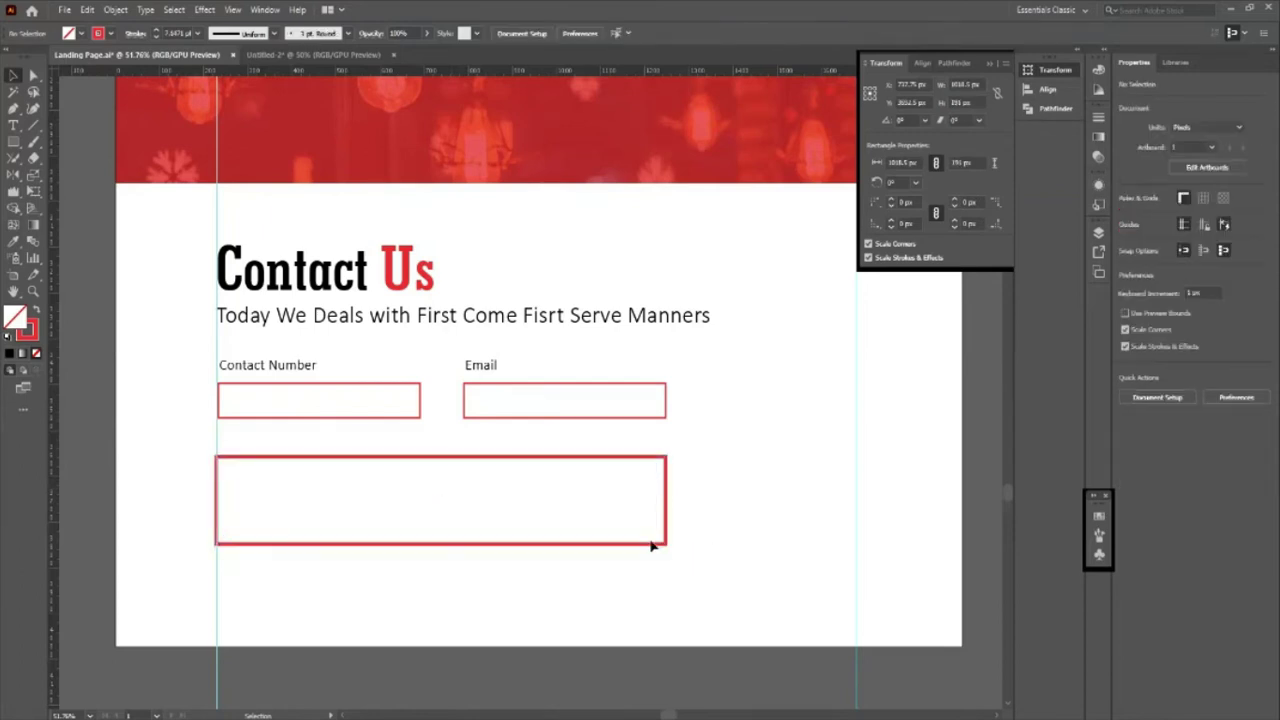
{"action": "left_click", "coordinate": [574, 546]}
{"action": "key", "text": "i"}
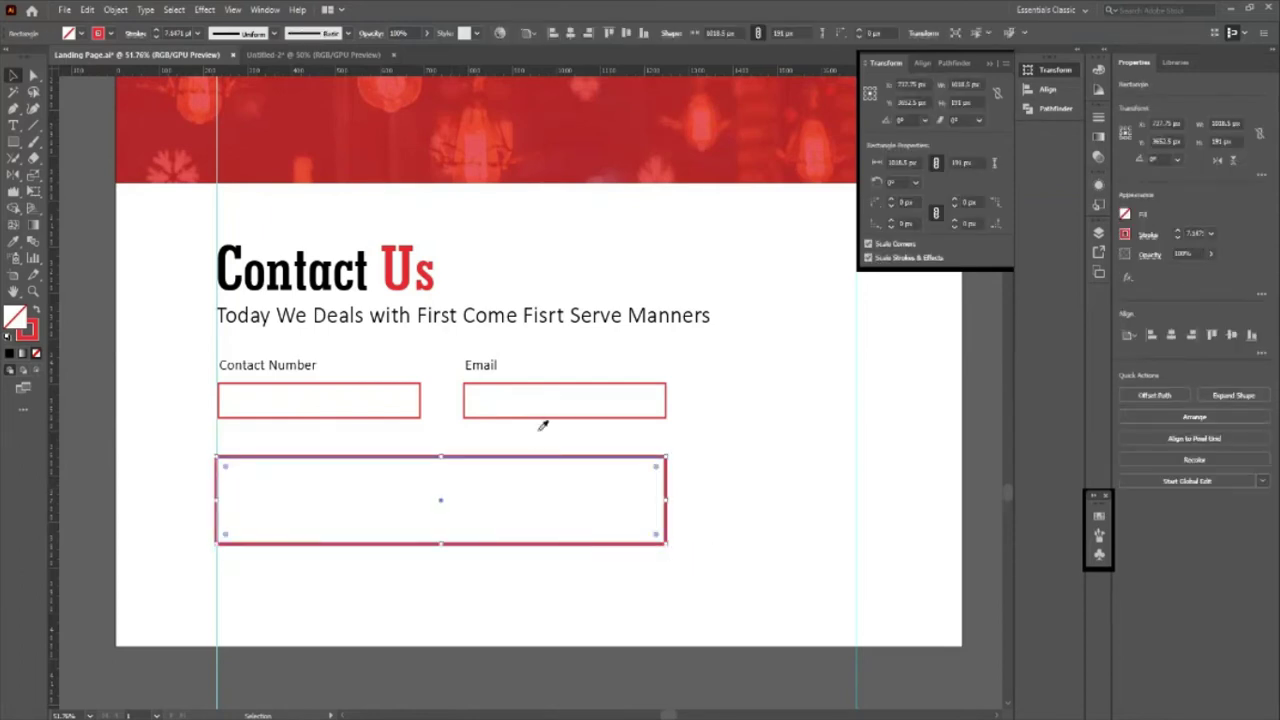
{"action": "left_click", "coordinate": [548, 412]}
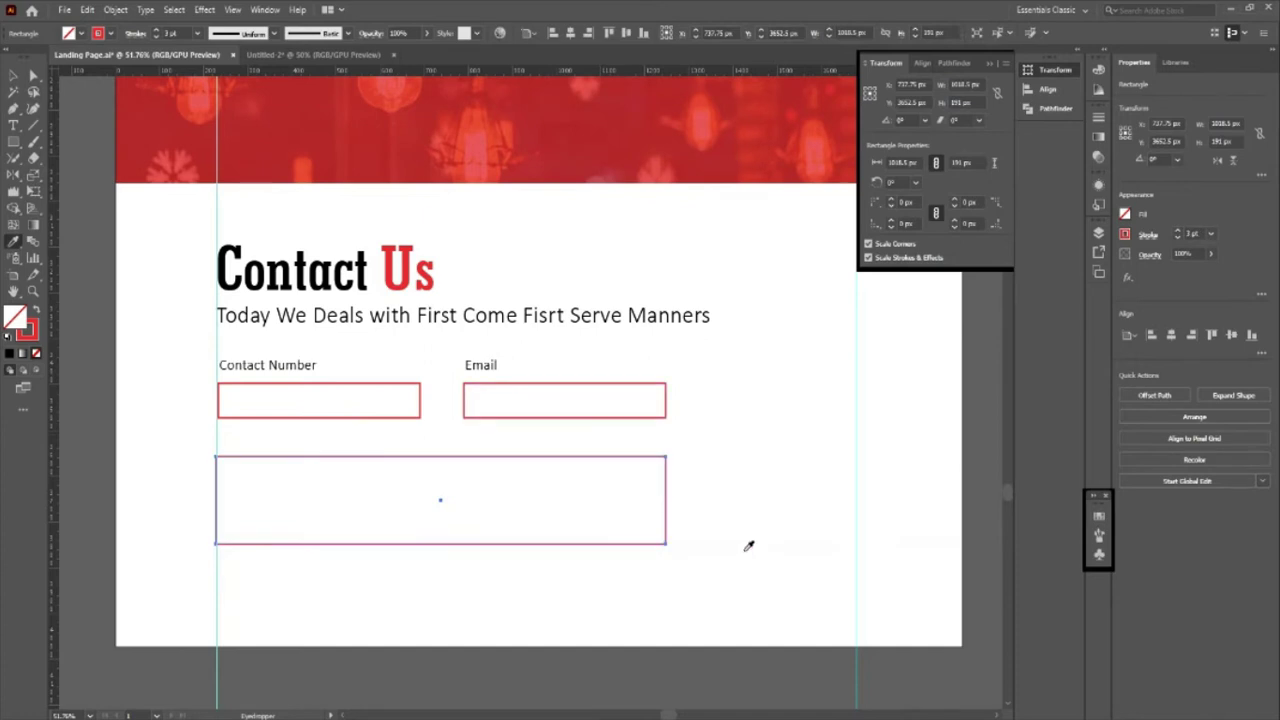
{"action": "key", "text": "v"}
{"action": "left_click", "coordinate": [748, 541]}
Step: Copy the Contact Number label above the big box and retype it as Address
{"action": "left_click", "coordinate": [272, 370]}
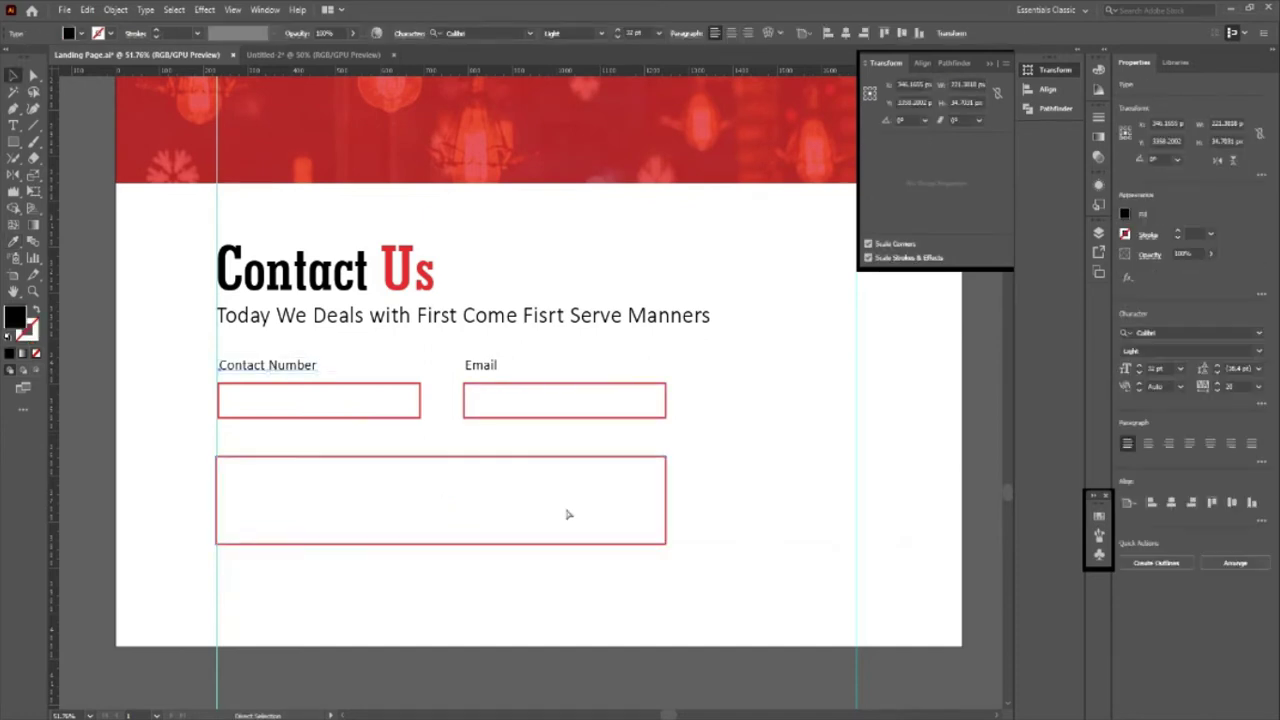
{"action": "key", "text": "shift+Down"}
{"action": "key", "text": "shift+Down"}
{"action": "key", "text": "shift+Down"}
{"action": "key", "text": "shift+Down"}
{"action": "key", "text": "t"}
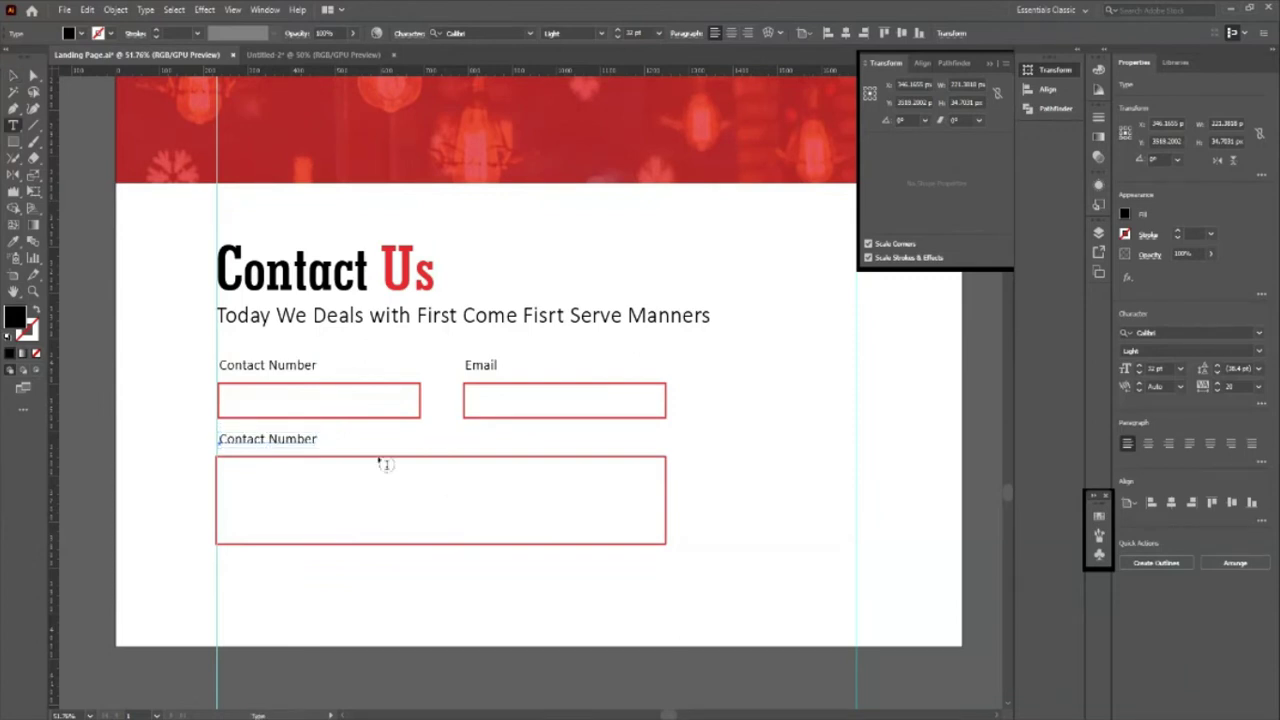
{"action": "left_click", "coordinate": [316, 449]}
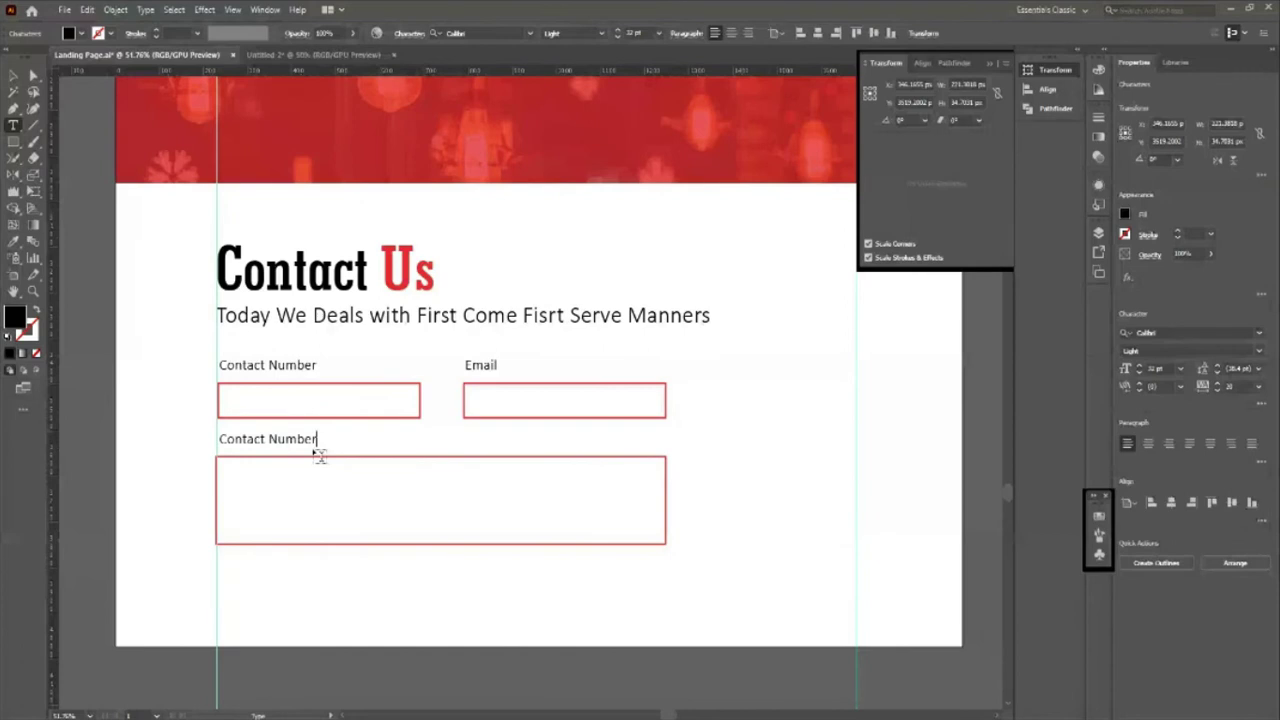
{"action": "key", "text": "ctrl+a"}
{"action": "type", "text": "Addres"}
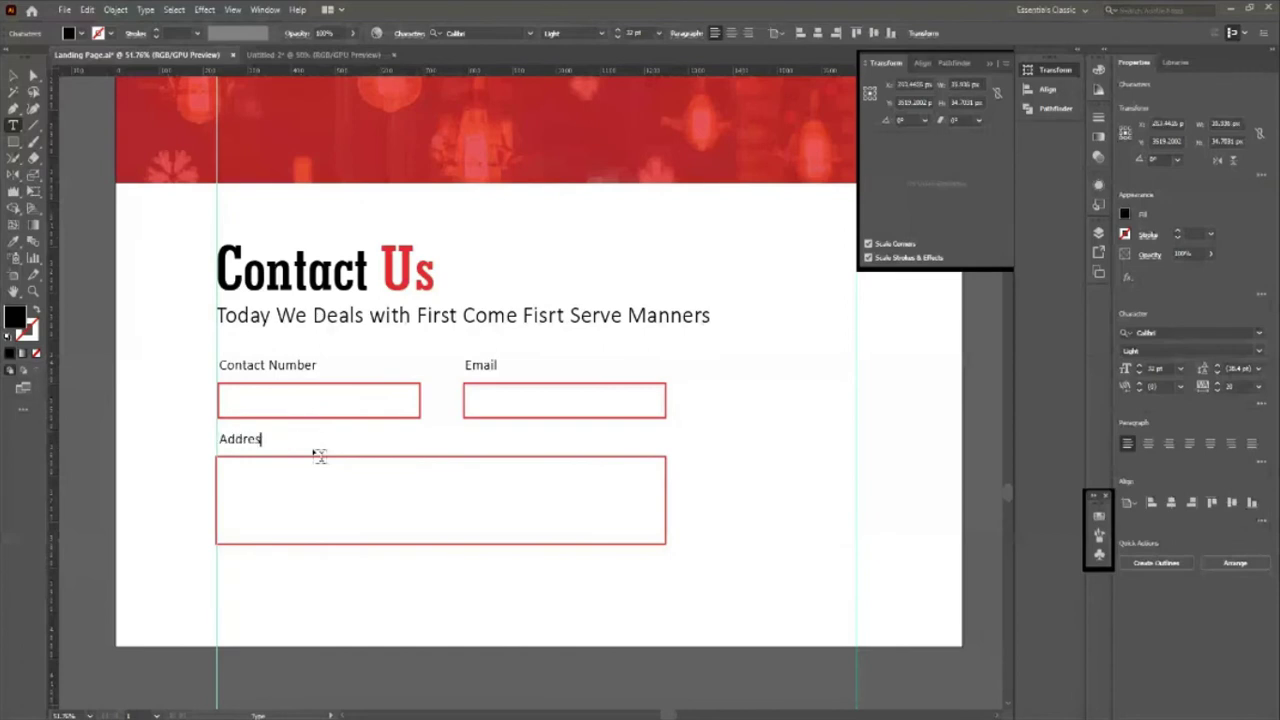
{"action": "left_click", "coordinate": [16, 78]}
{"action": "left_click", "coordinate": [517, 606]}
Step: Nudge the Address label and box down together, then zoom to review the form
{"action": "left_click", "coordinate": [264, 444]}
{"action": "left_click", "coordinate": [301, 467], "text": "shift"}
{"action": "key", "text": "Down"}
{"action": "key", "text": "Down"}
{"action": "key", "text": "Down"}
{"action": "key", "text": "Down"}
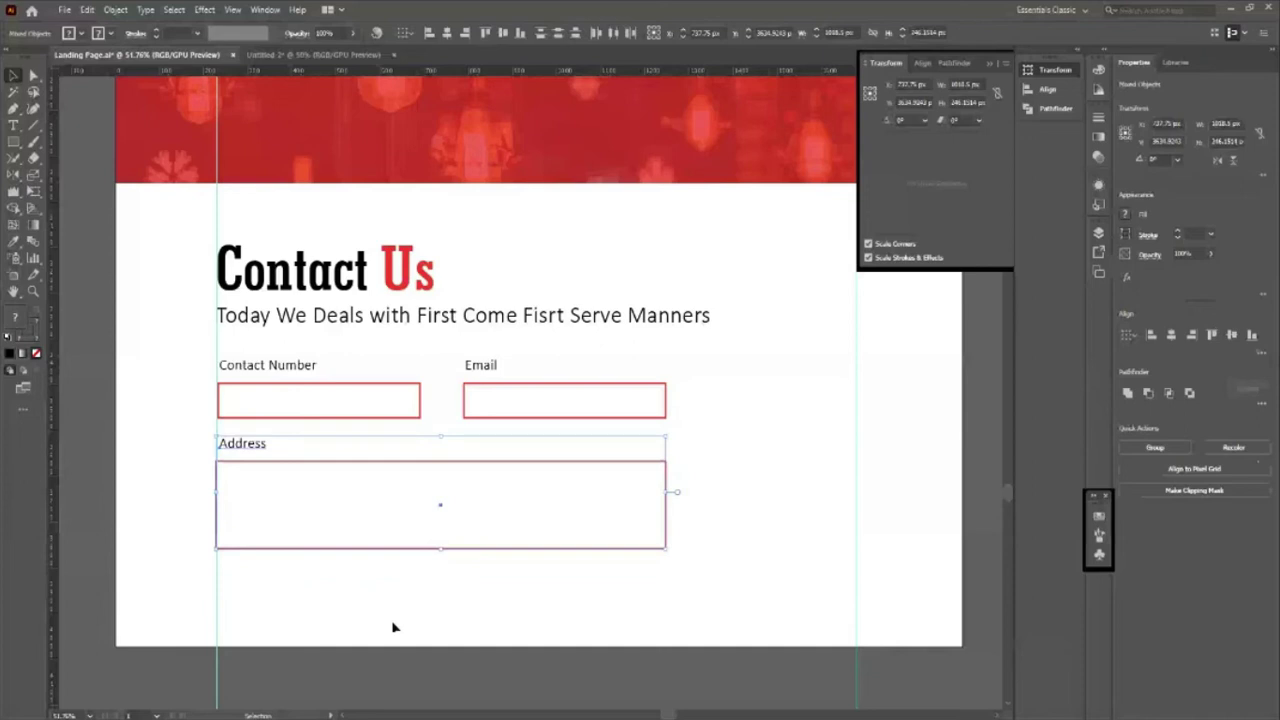
{"action": "left_click", "coordinate": [393, 627]}
{"action": "key", "text": "z"}
{"action": "left_click_drag", "start_coordinate": [471, 243], "coordinate": [363, 294]}
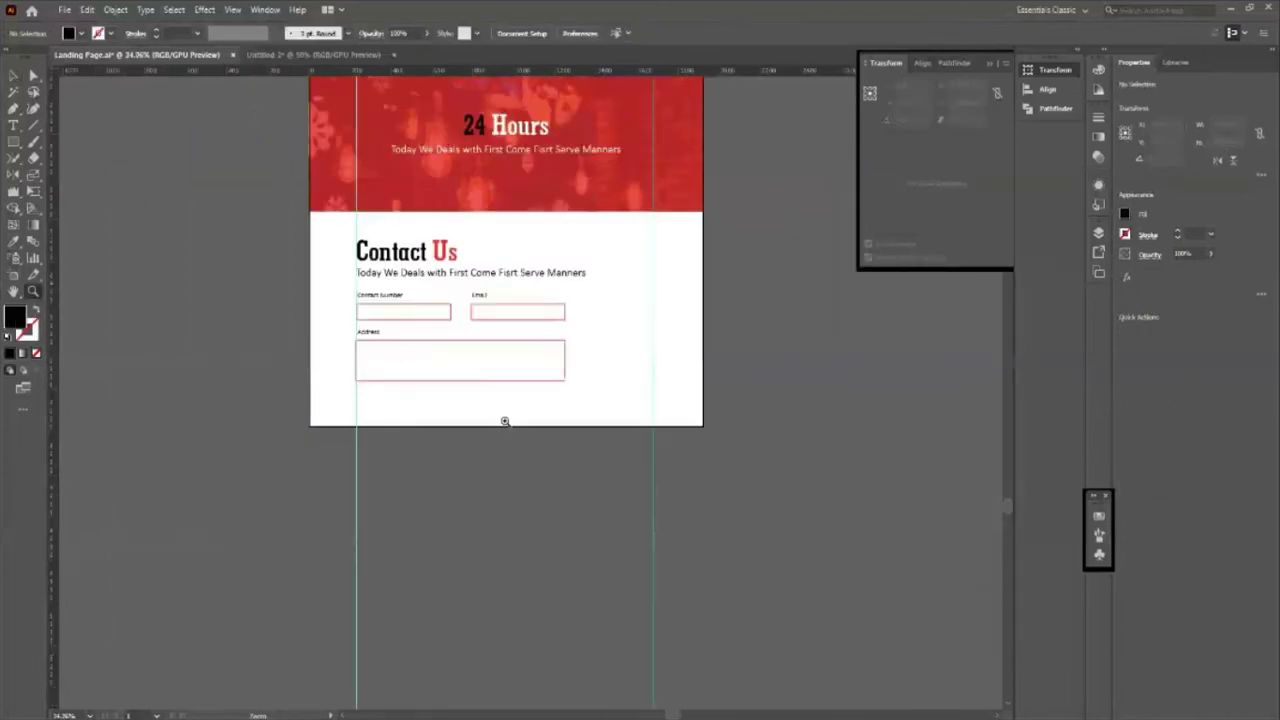
{"action": "left_click_drag", "start_coordinate": [505, 421], "coordinate": [594, 486]}
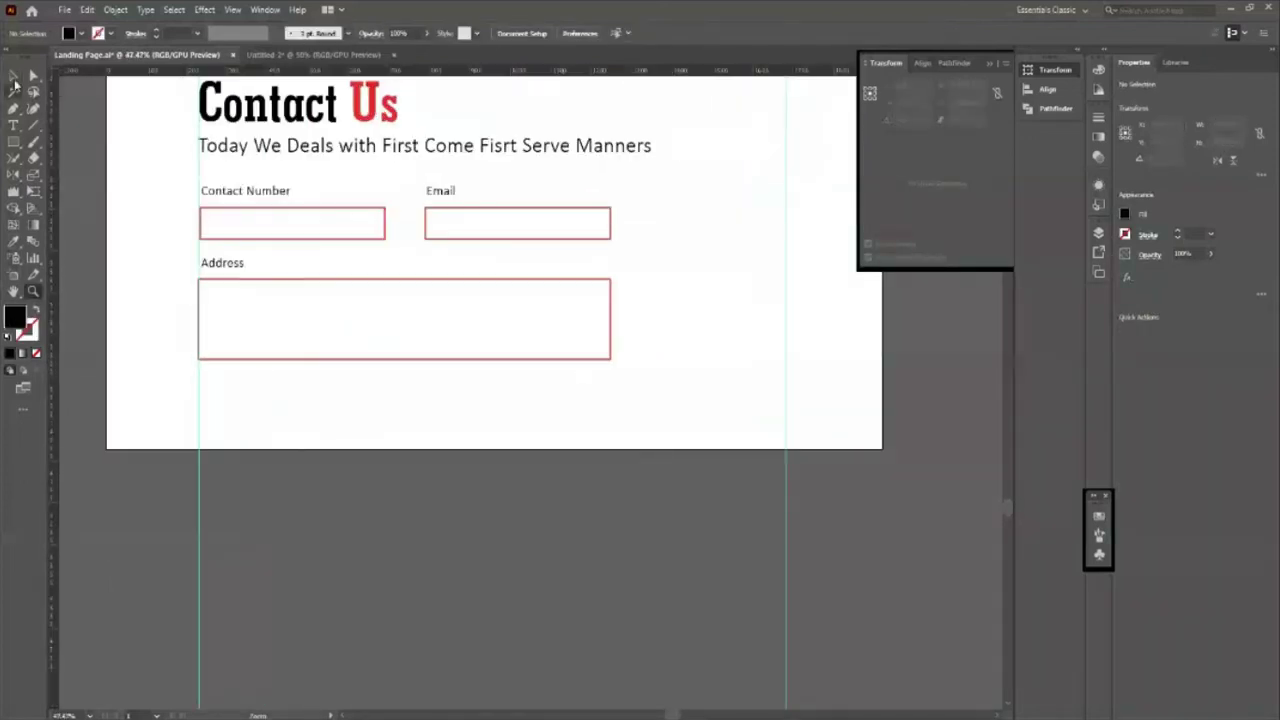
{"action": "left_click", "coordinate": [13, 76]}
{"action": "scroll", "coordinate": [500, 385], "scroll_direction": "up", "scroll_amount": 1}
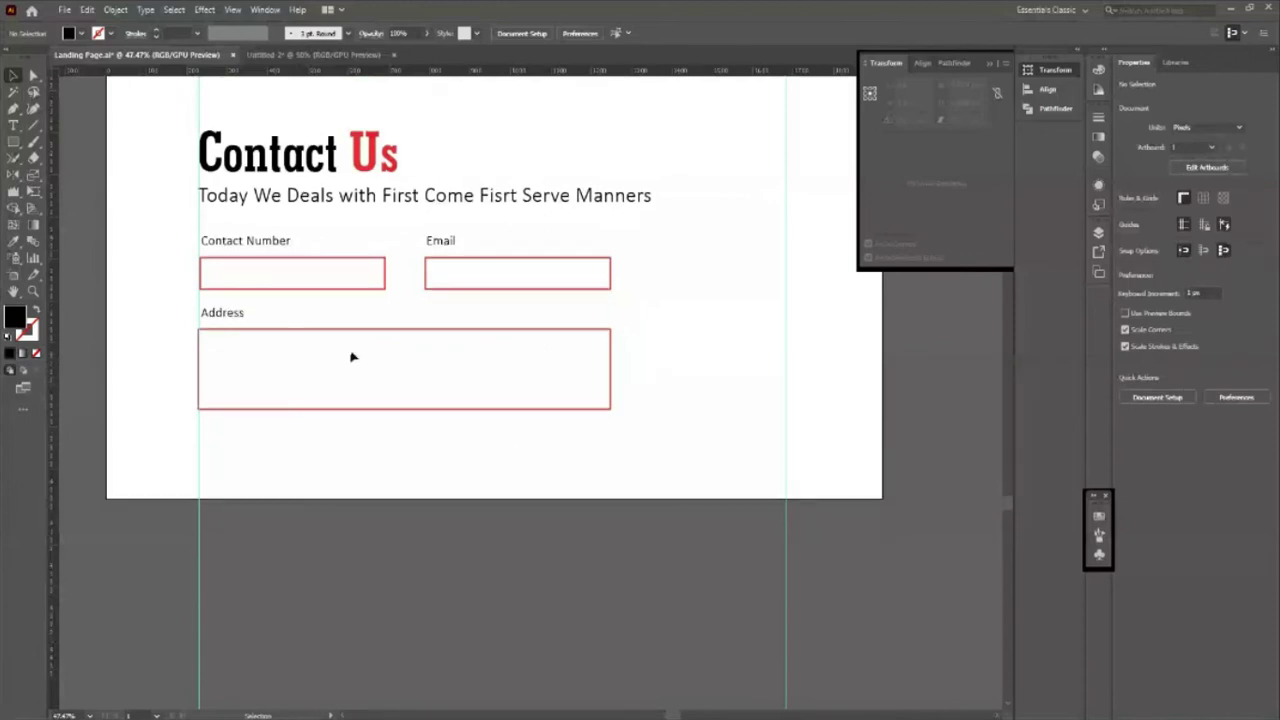
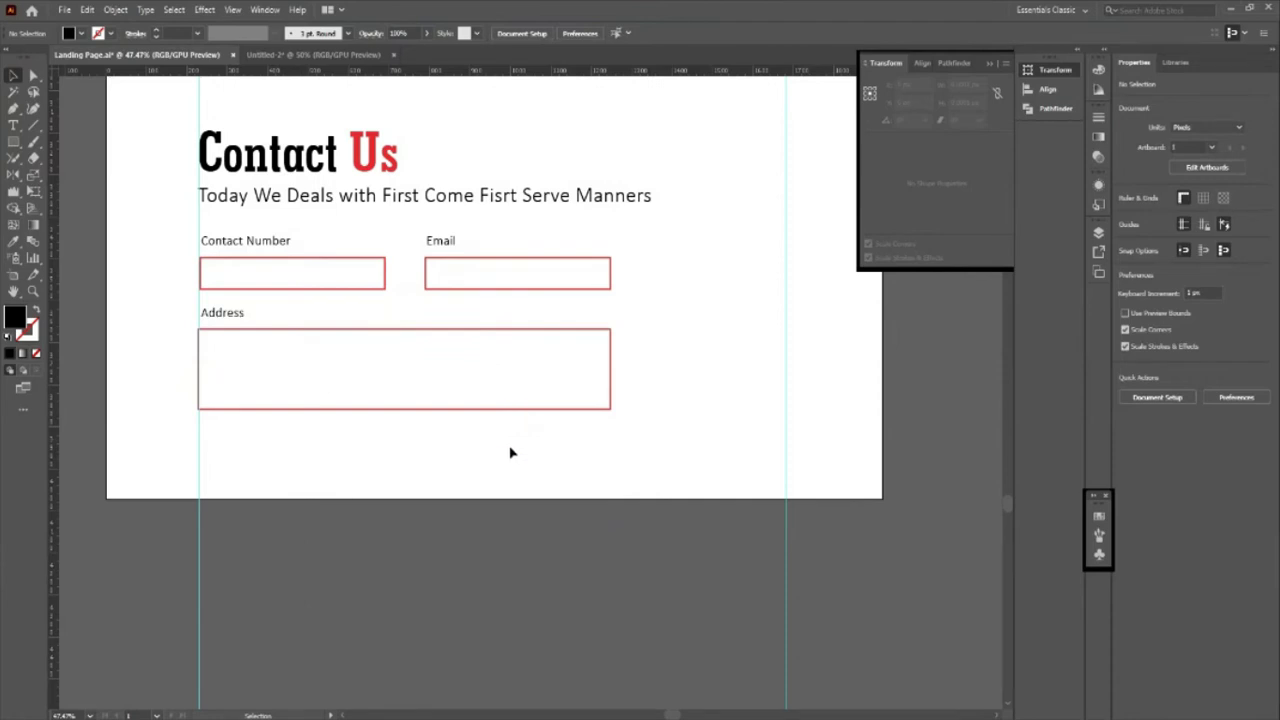
Step: Draw a red rectangle below the Address box, aligned to the fields' right edge, with rounded corners
{"action": "key", "text": "m"}
{"action": "mouse_move", "coordinate": [517, 423]}
{"action": "left_mouse_down"}
{"action": "mouse_move", "coordinate": [610, 446]}
{"action": "mouse_move", "coordinate": [610, 457]}
{"action": "left_mouse_up"}
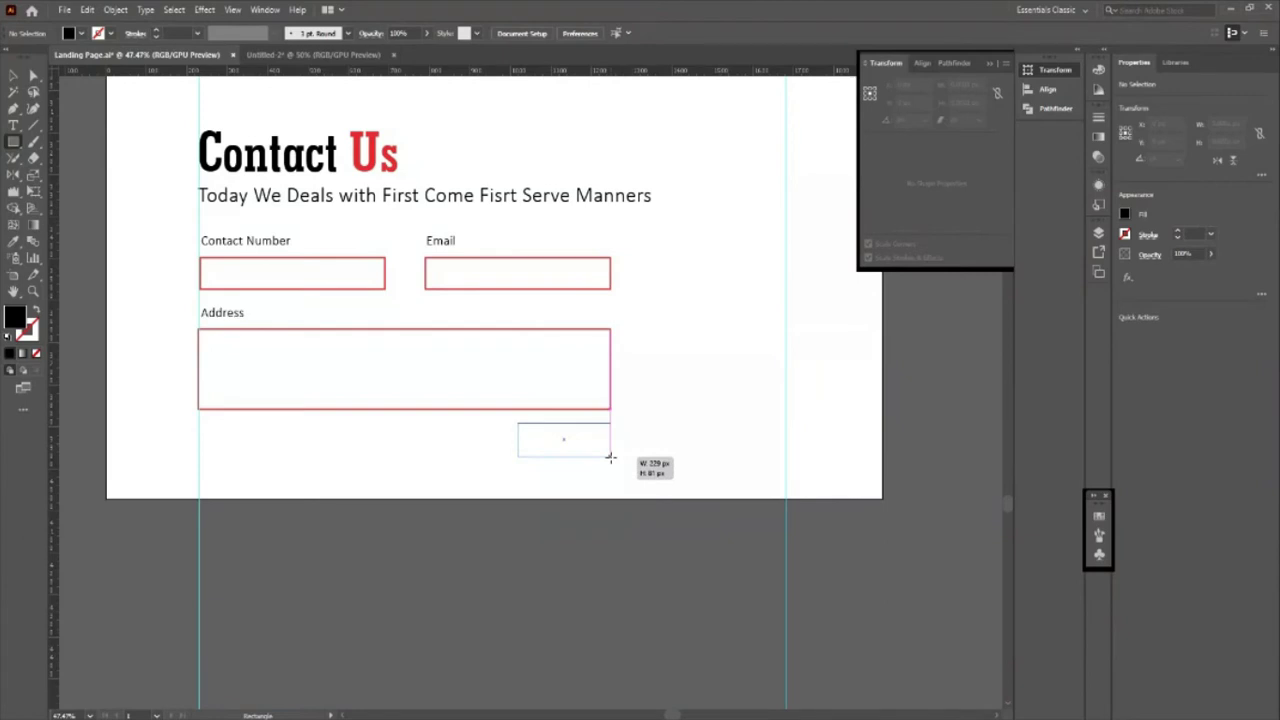
{"action": "left_click_drag", "start_coordinate": [610, 457], "coordinate": [610, 457]}
{"action": "key", "text": "i"}
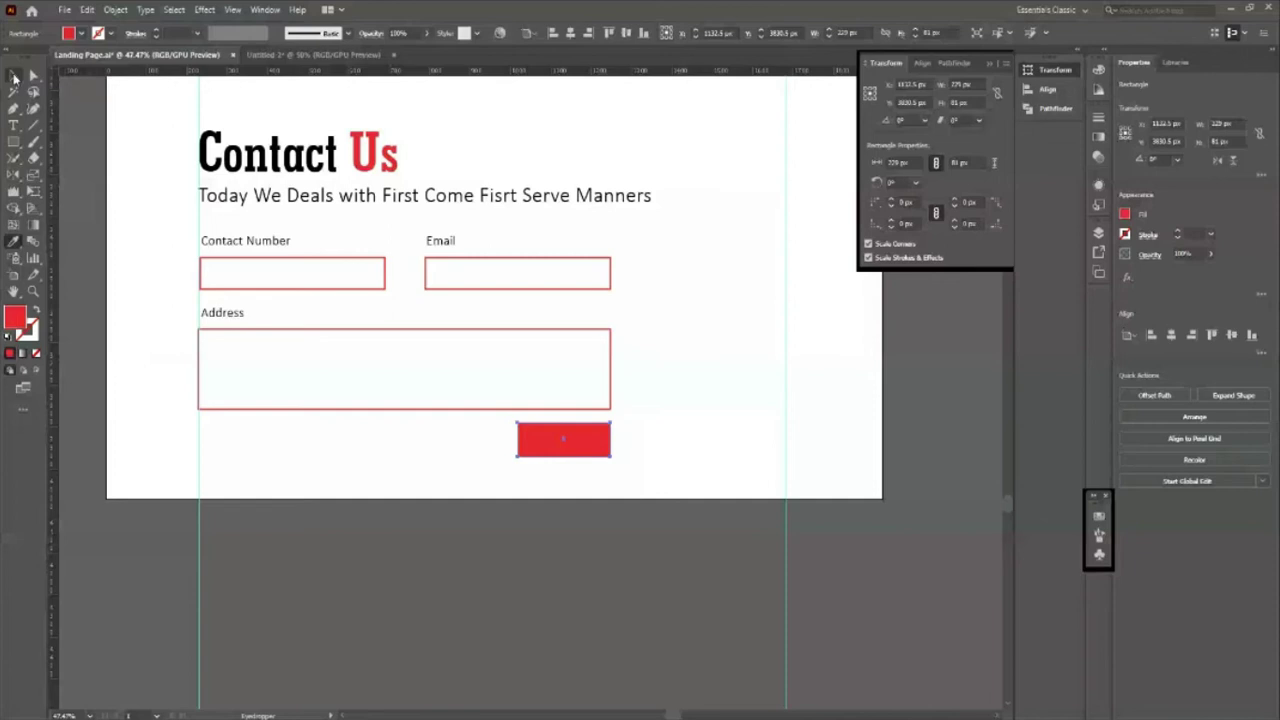
{"action": "scroll", "coordinate": [434, 388], "scroll_direction": "up", "scroll_amount": 5}
{"action": "left_click_drag", "start_coordinate": [434, 388], "coordinate": [440, 400]}
{"action": "left_click", "coordinate": [691, 543]}
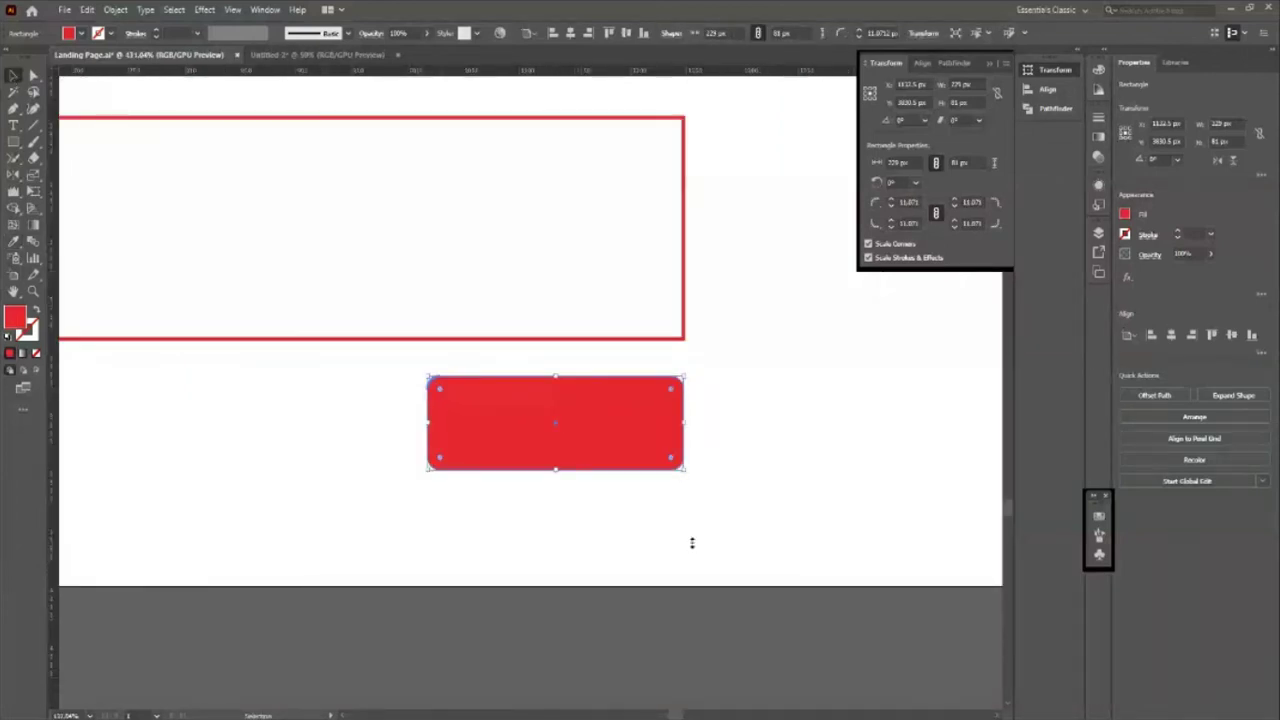
Step: Copy the Email label onto the red button
{"action": "left_click", "coordinate": [625, 468], "text": "alt"}
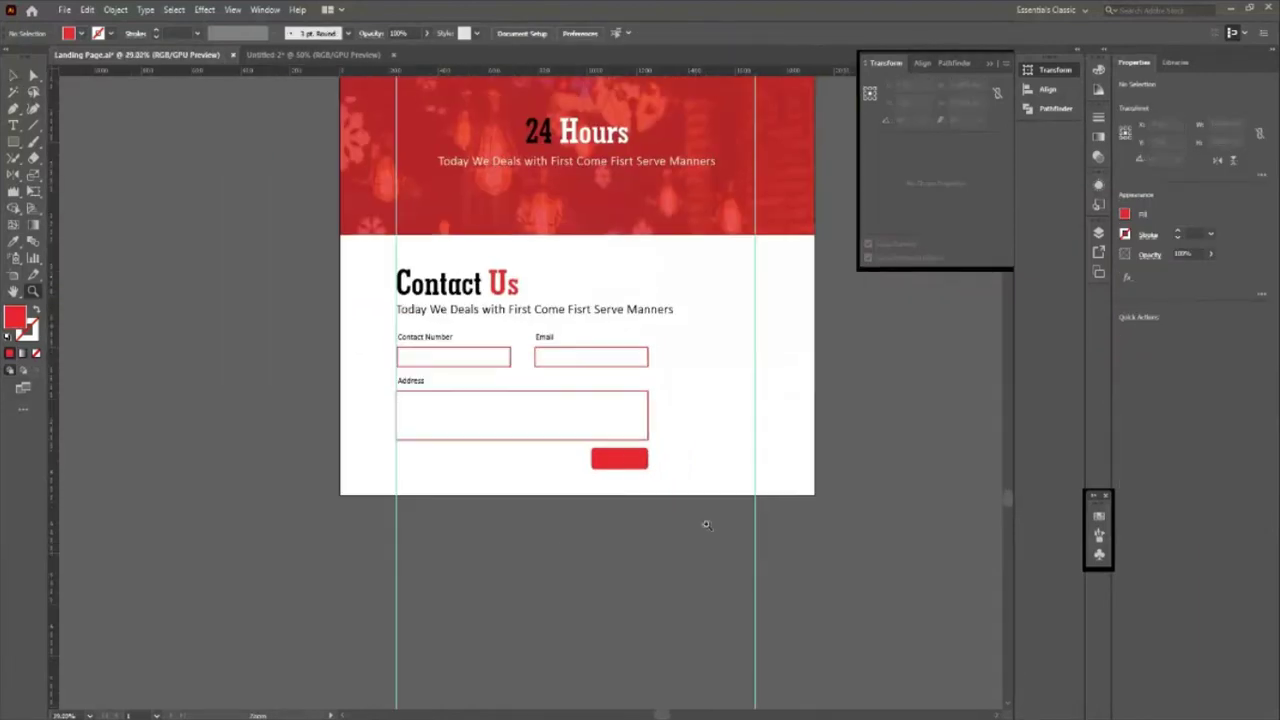
{"action": "left_click", "coordinate": [631, 460]}
{"action": "key", "text": "v"}
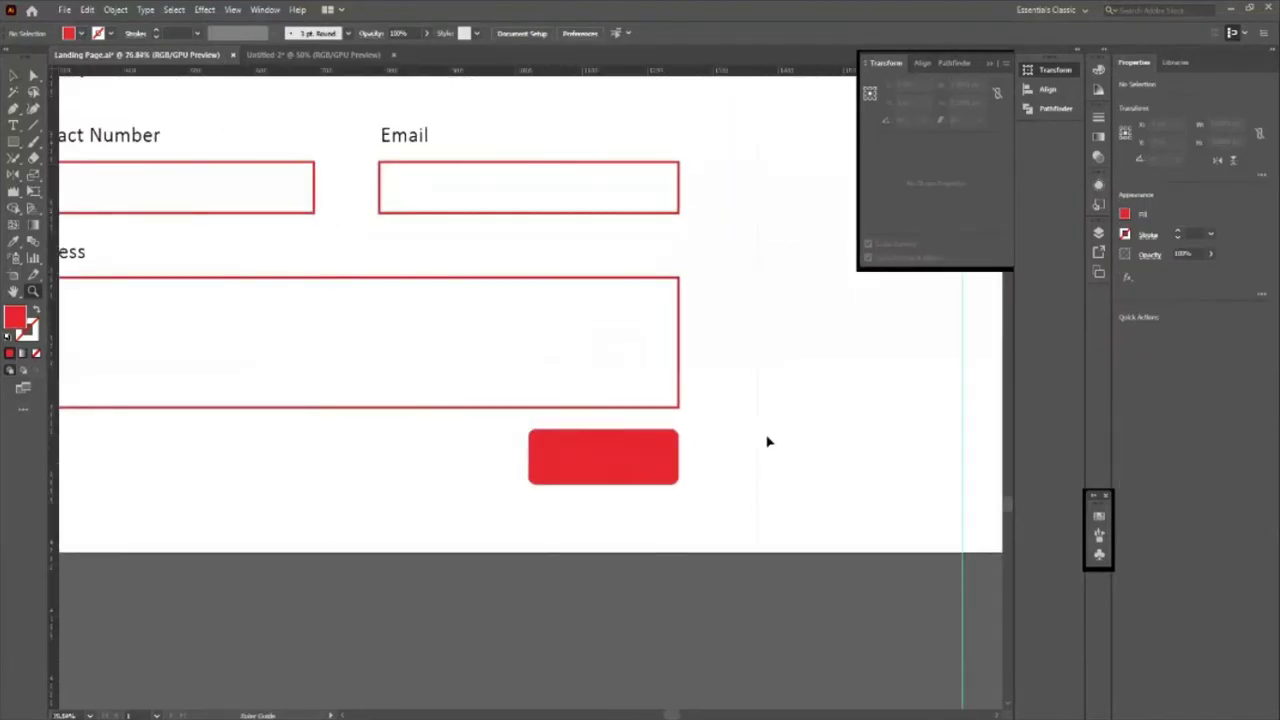
{"action": "left_click", "coordinate": [677, 425]}
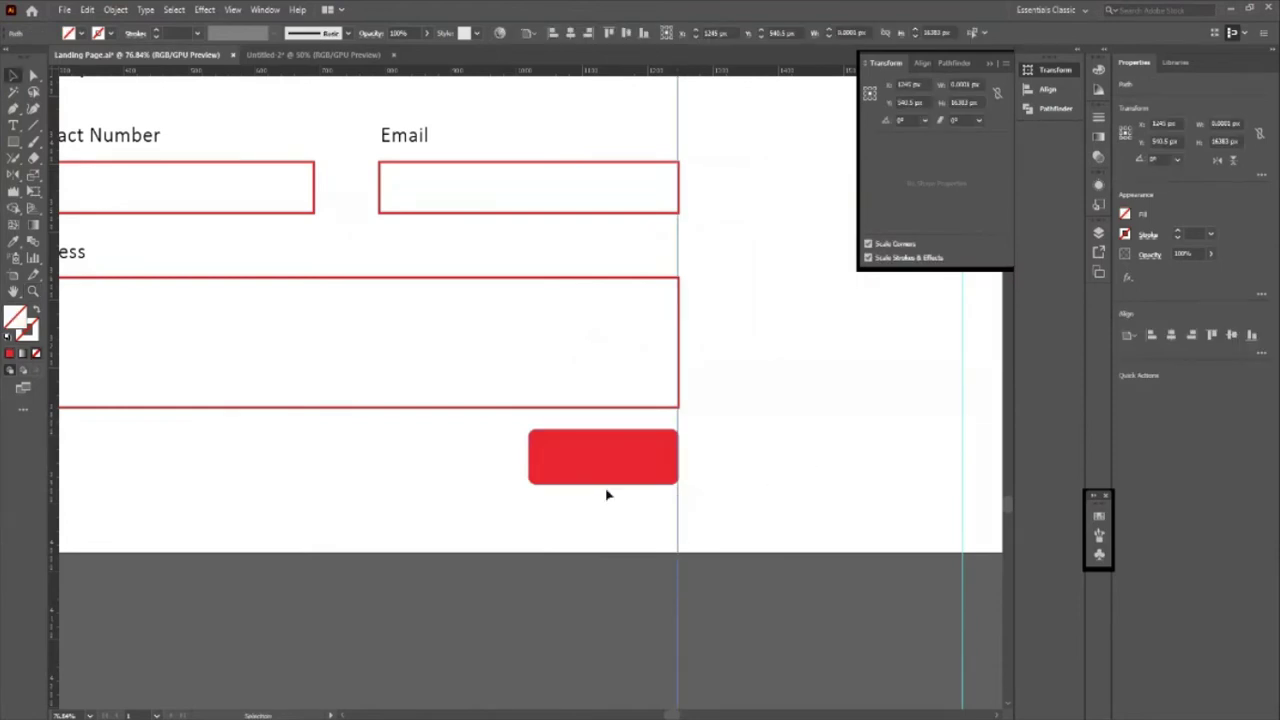
{"action": "mouse_move", "coordinate": [400, 142]}
{"action": "left_mouse_down"}
{"action": "mouse_move", "coordinate": [596, 438]}
{"action": "mouse_move", "coordinate": [595, 465]}
{"action": "left_mouse_up"}
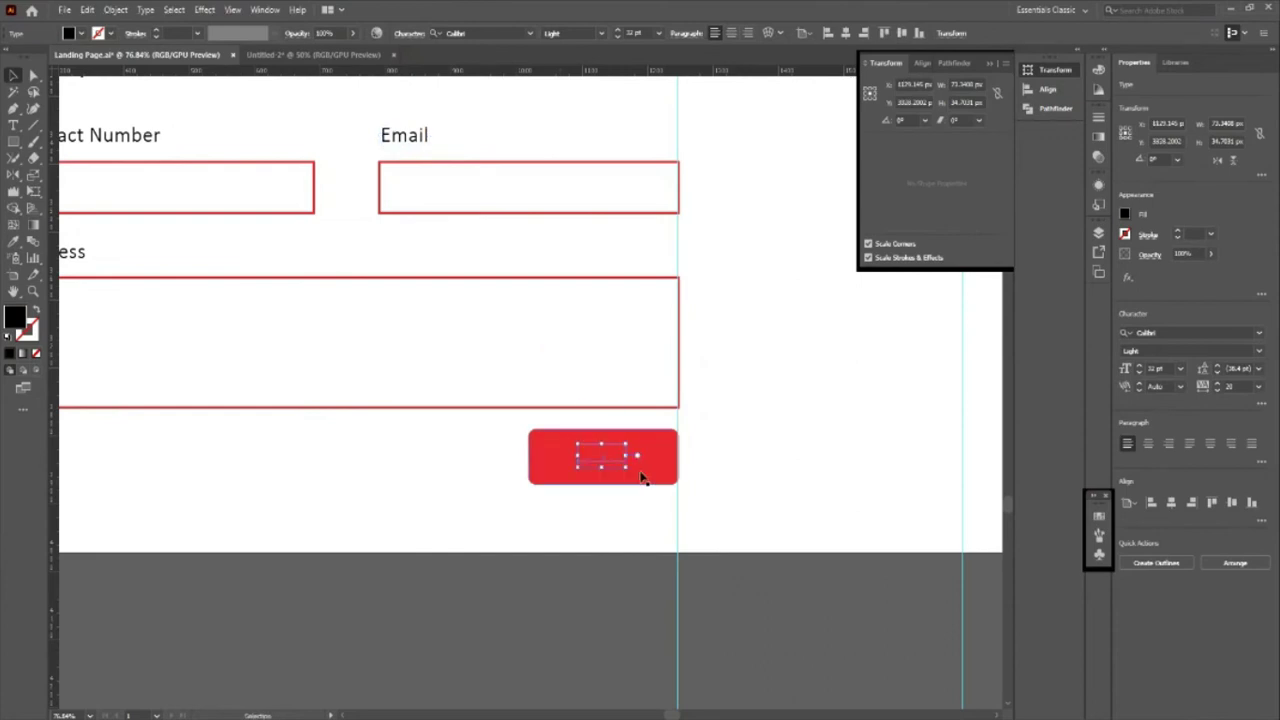
Step: Change the copied label to read 'Submit' in white
{"action": "key", "text": "t"}
{"action": "left_click", "coordinate": [617, 461]}
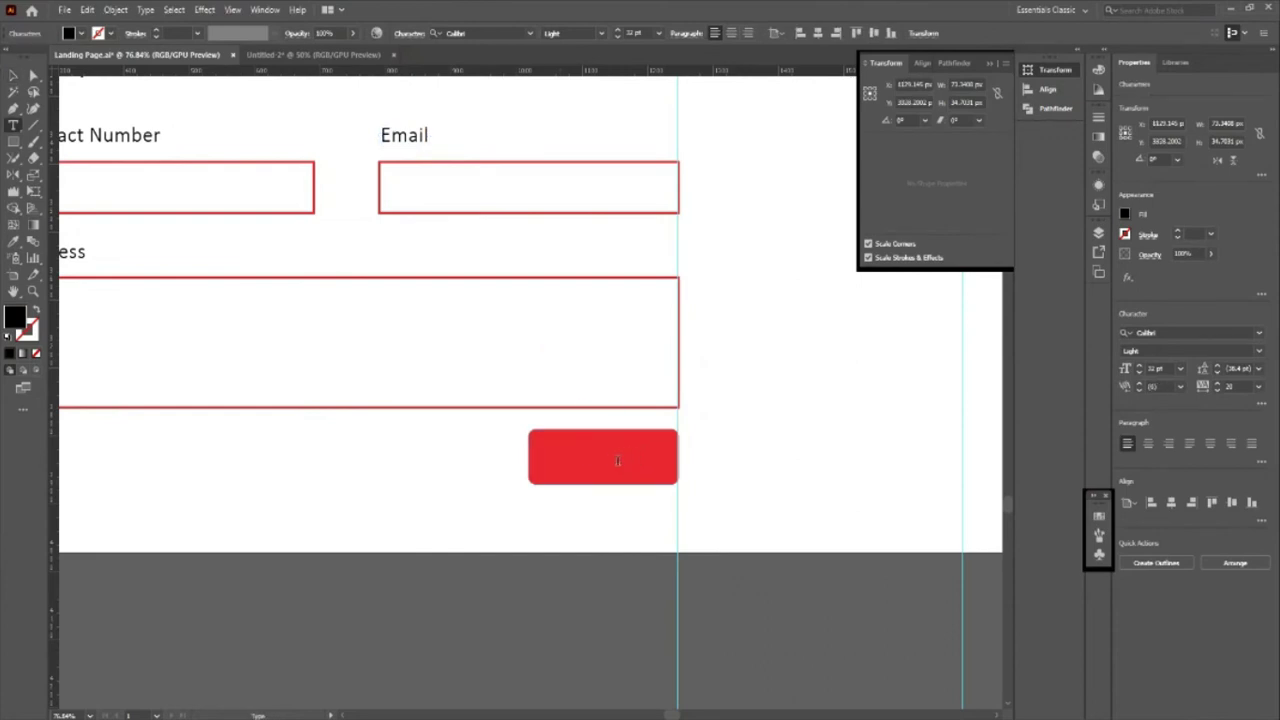
{"action": "key", "text": "BackSpace"}
{"action": "key", "text": "BackSpace"}
{"action": "key", "text": "BackSpace"}
{"action": "key", "text": "BackSpace"}
{"action": "type", "text": "ubmit"}
{"action": "left_click", "coordinate": [13, 75]}
{"action": "key", "text": "i"}
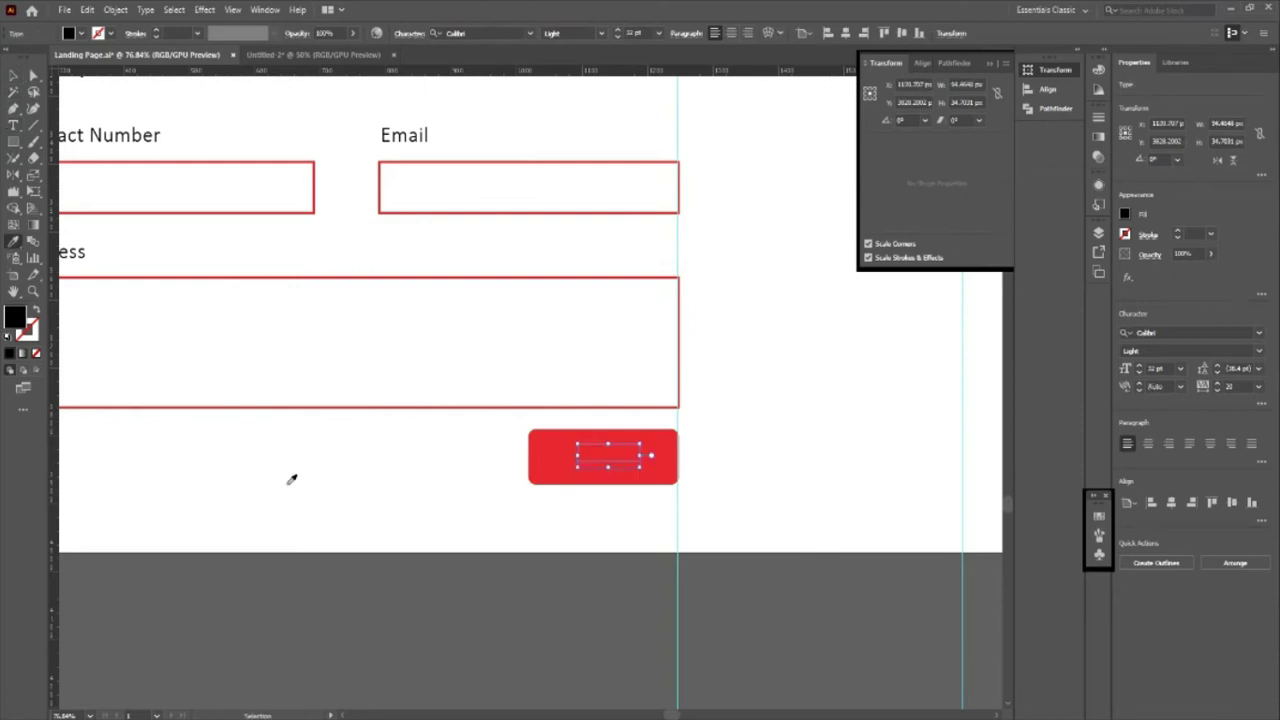
{"action": "left_click", "coordinate": [321, 481]}
Step: Centre the Submit text horizontally and vertically on the red button
{"action": "key", "text": "v"}
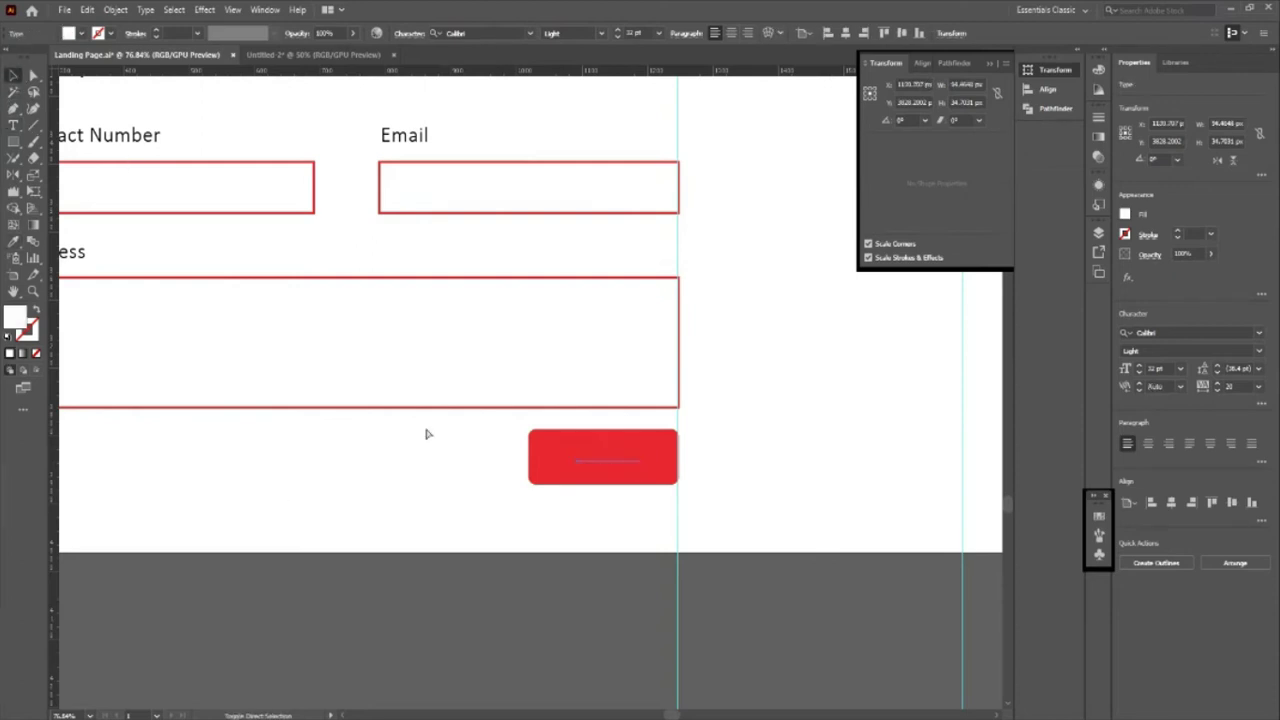
{"action": "left_click", "coordinate": [497, 491]}
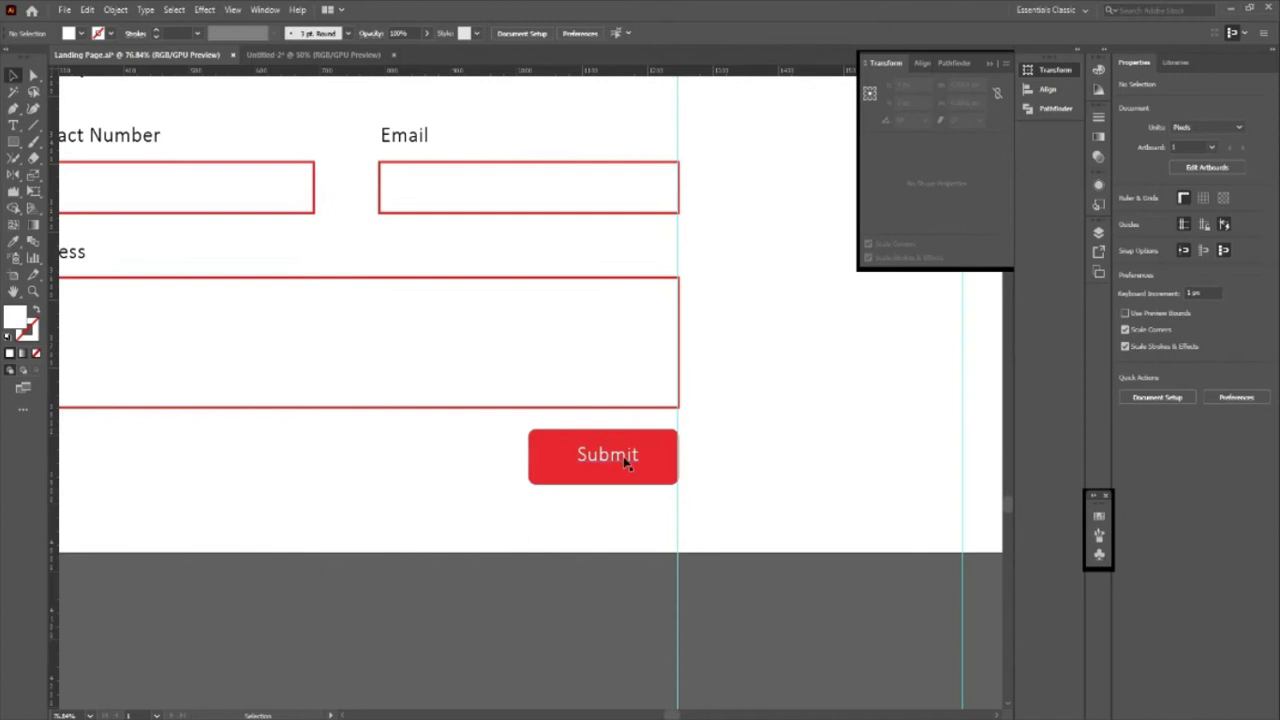
{"action": "left_click", "coordinate": [657, 484]}
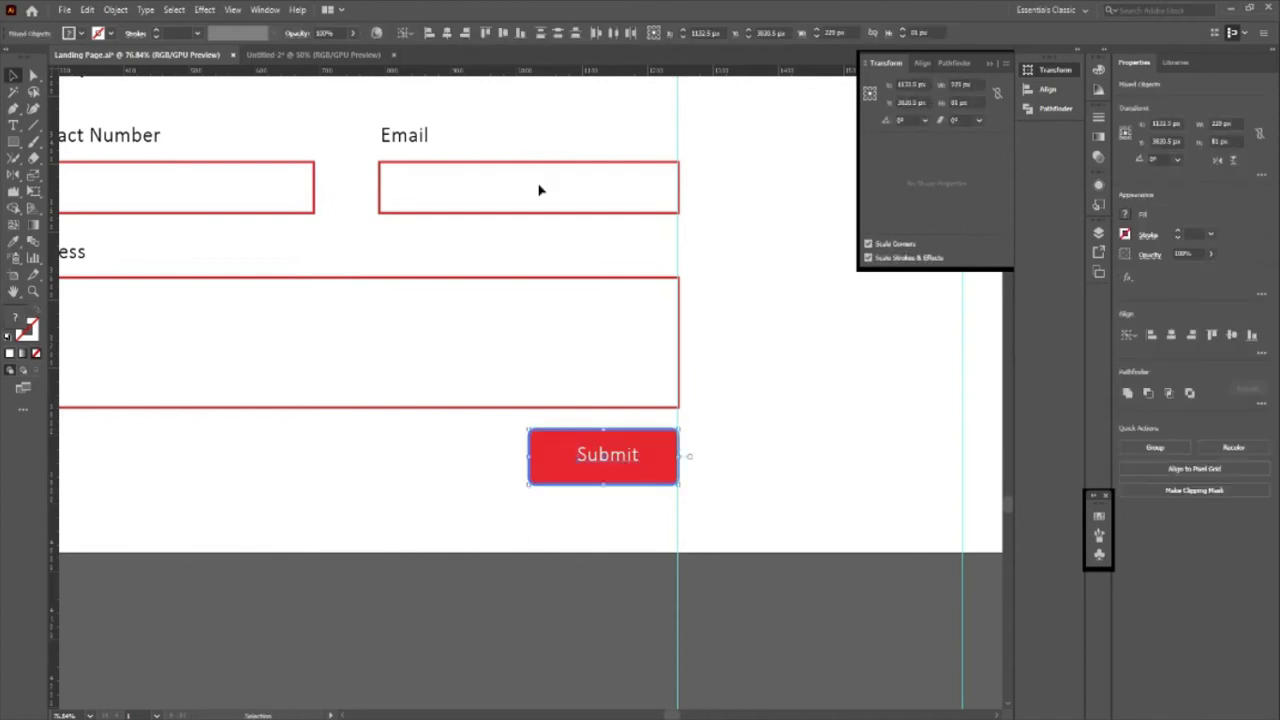
{"action": "left_click", "coordinate": [448, 37]}
{"action": "left_click", "coordinate": [506, 33]}
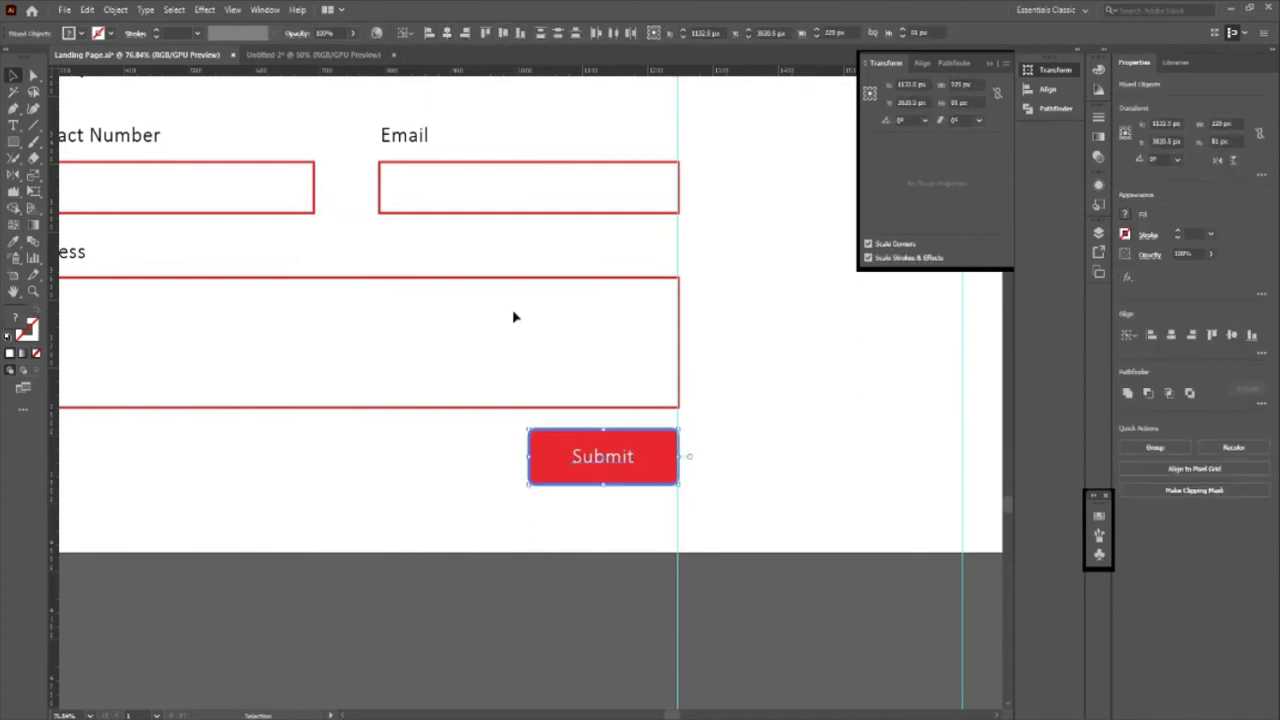
{"action": "left_click", "coordinate": [438, 500]}
{"action": "left_click_drag", "start_coordinate": [648, 347], "coordinate": [491, 414]}
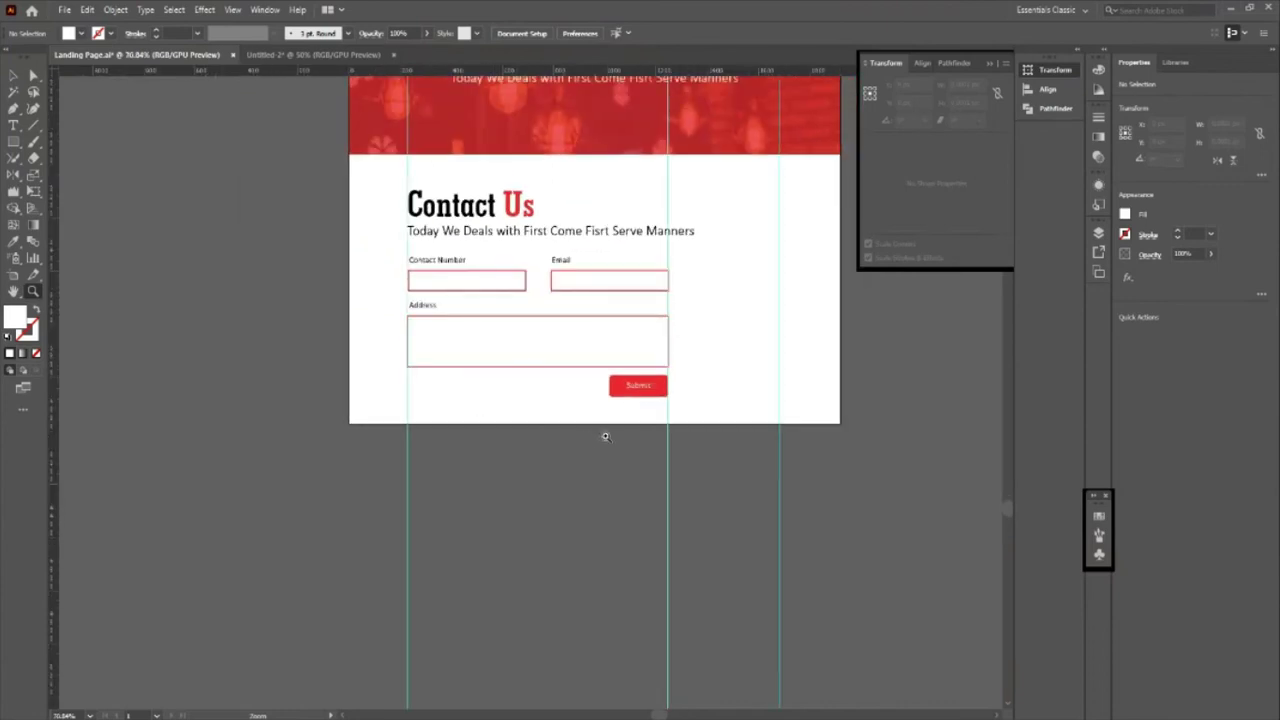
Step: Group all contact form elements and centre the group horizontally on the page
{"action": "scroll", "coordinate": [575, 513], "scroll_direction": "up", "scroll_amount": 1}
{"action": "scroll", "coordinate": [425, 451], "scroll_direction": "up", "scroll_amount": 1}
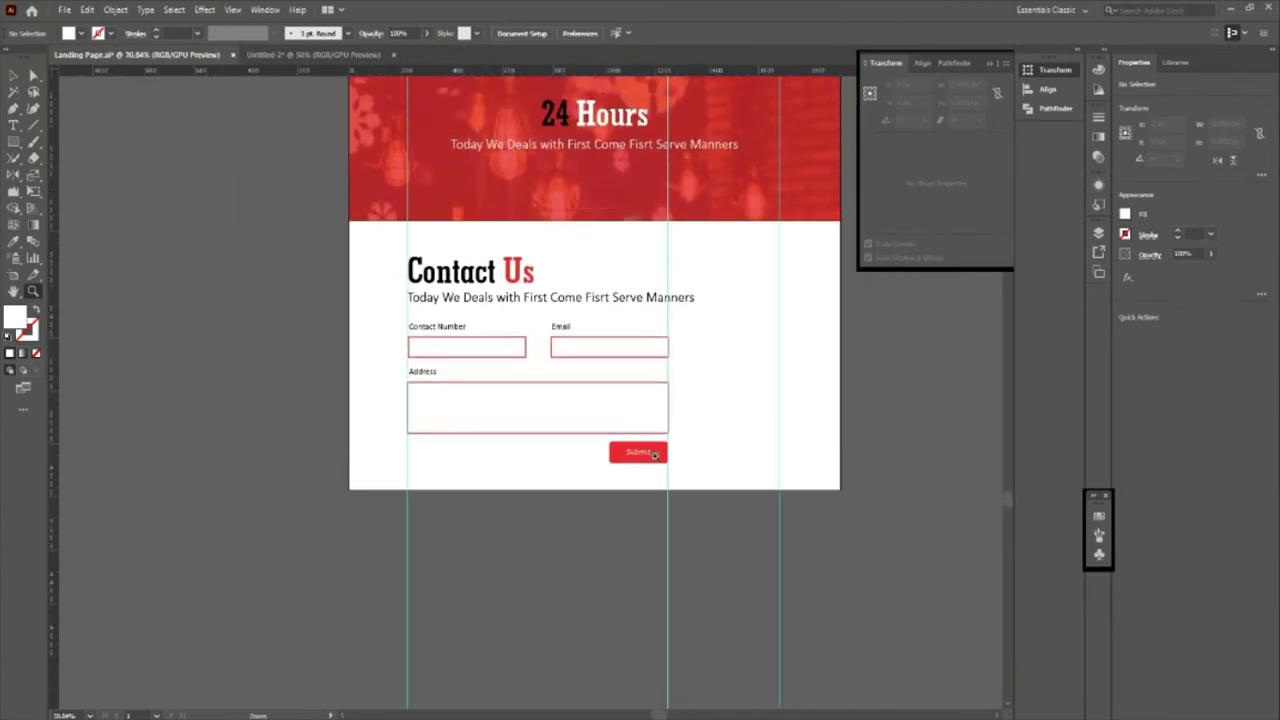
{"action": "left_click_drag", "start_coordinate": [705, 439], "coordinate": [483, 584]}
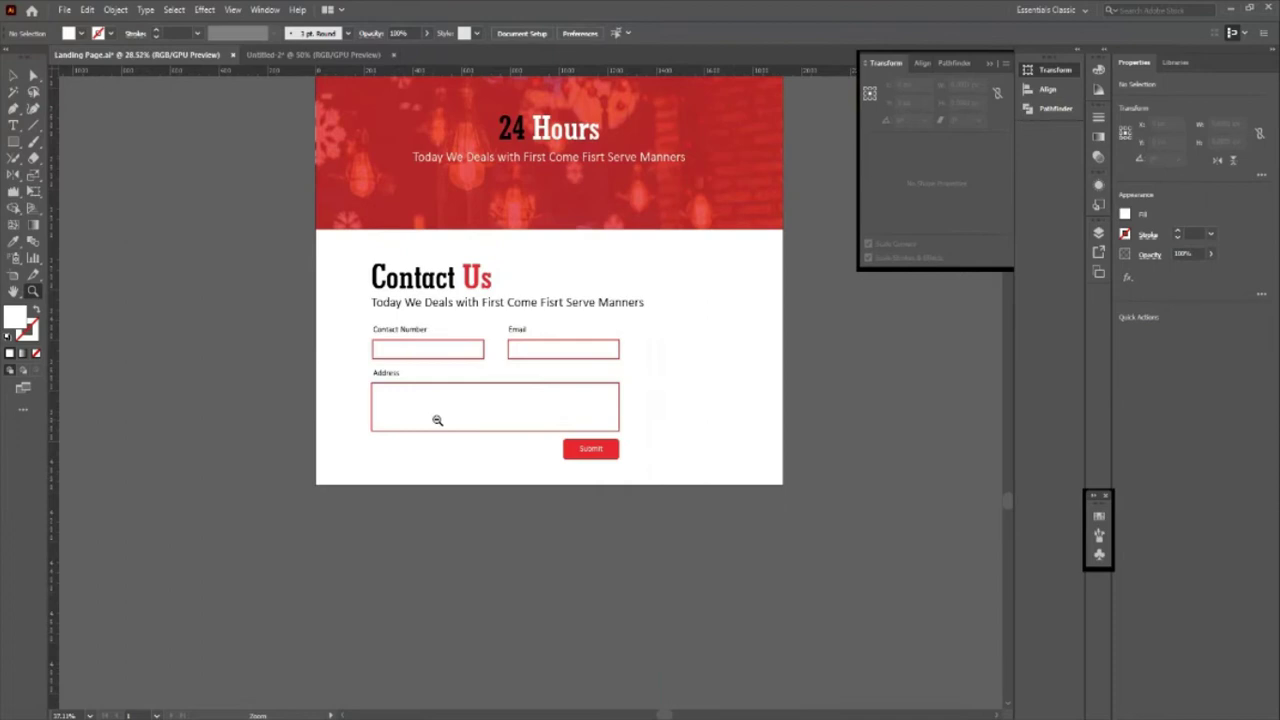
{"action": "key", "text": "v"}
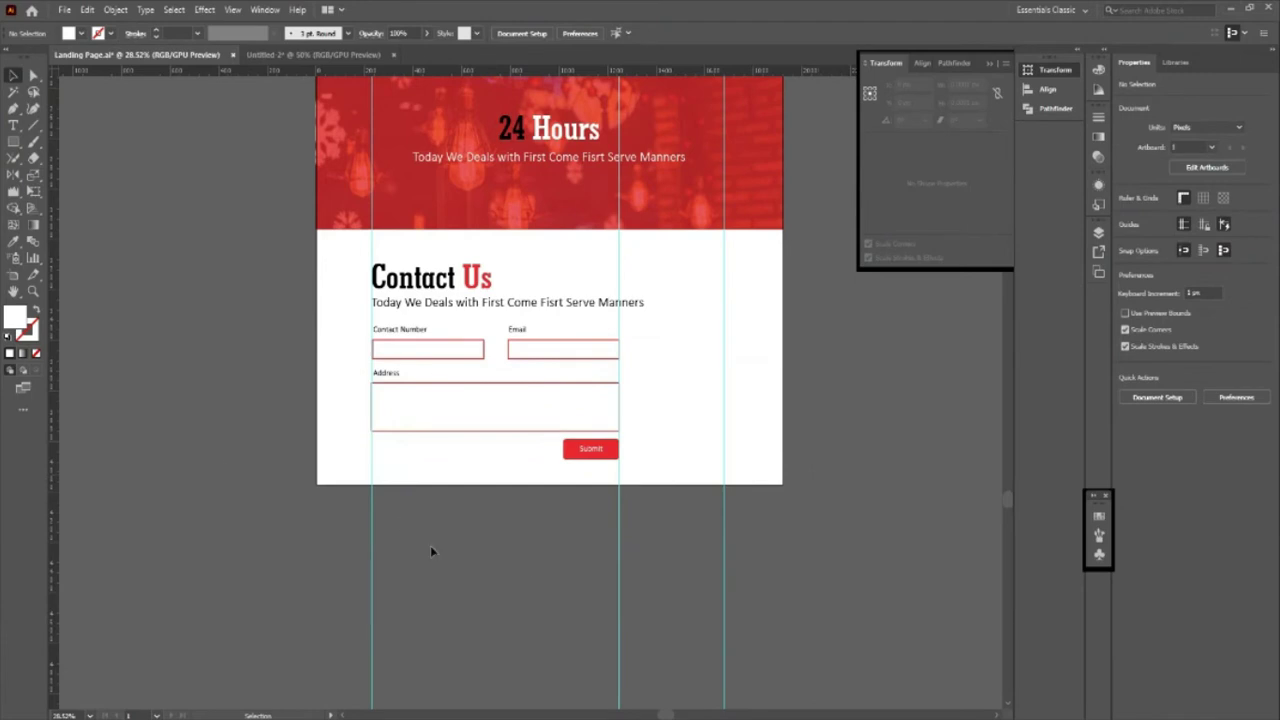
{"action": "mouse_move", "coordinate": [380, 244]}
{"action": "left_mouse_down"}
{"action": "mouse_move", "coordinate": [556, 486]}
{"action": "mouse_move", "coordinate": [592, 490]}
{"action": "left_mouse_up"}
{"action": "key", "text": "ctrl+g"}
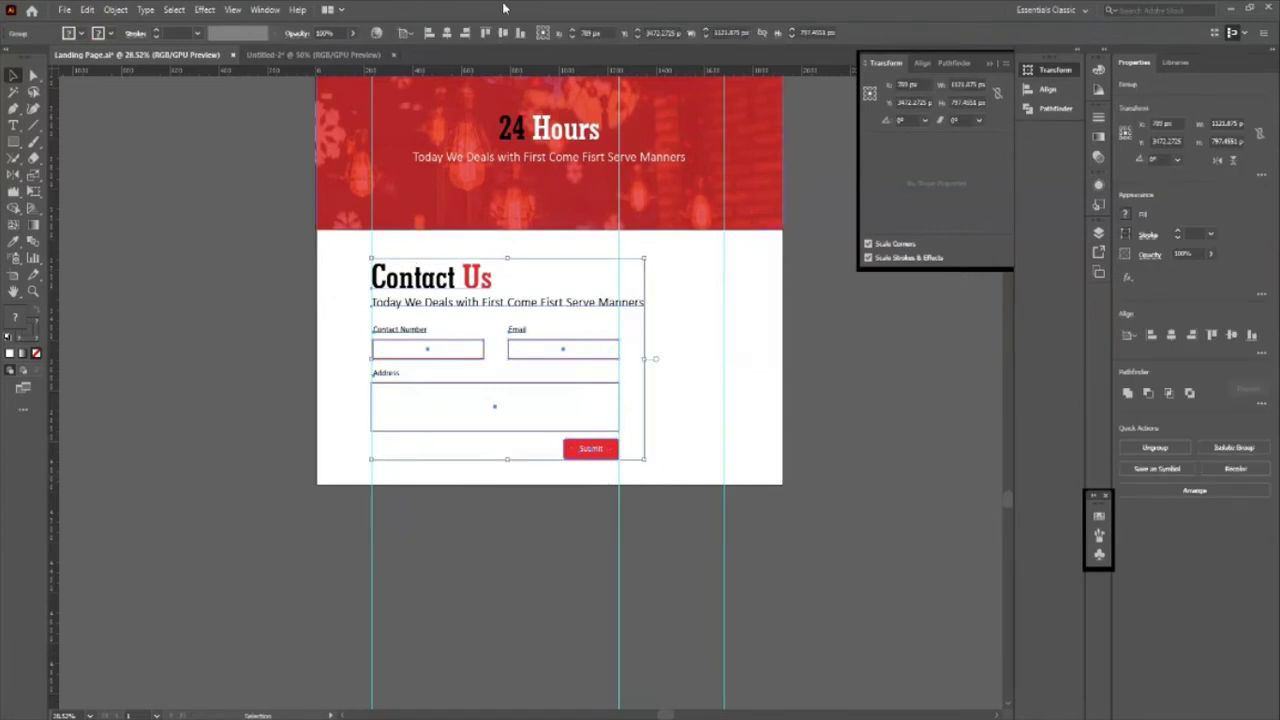
{"action": "left_click", "coordinate": [463, 34]}
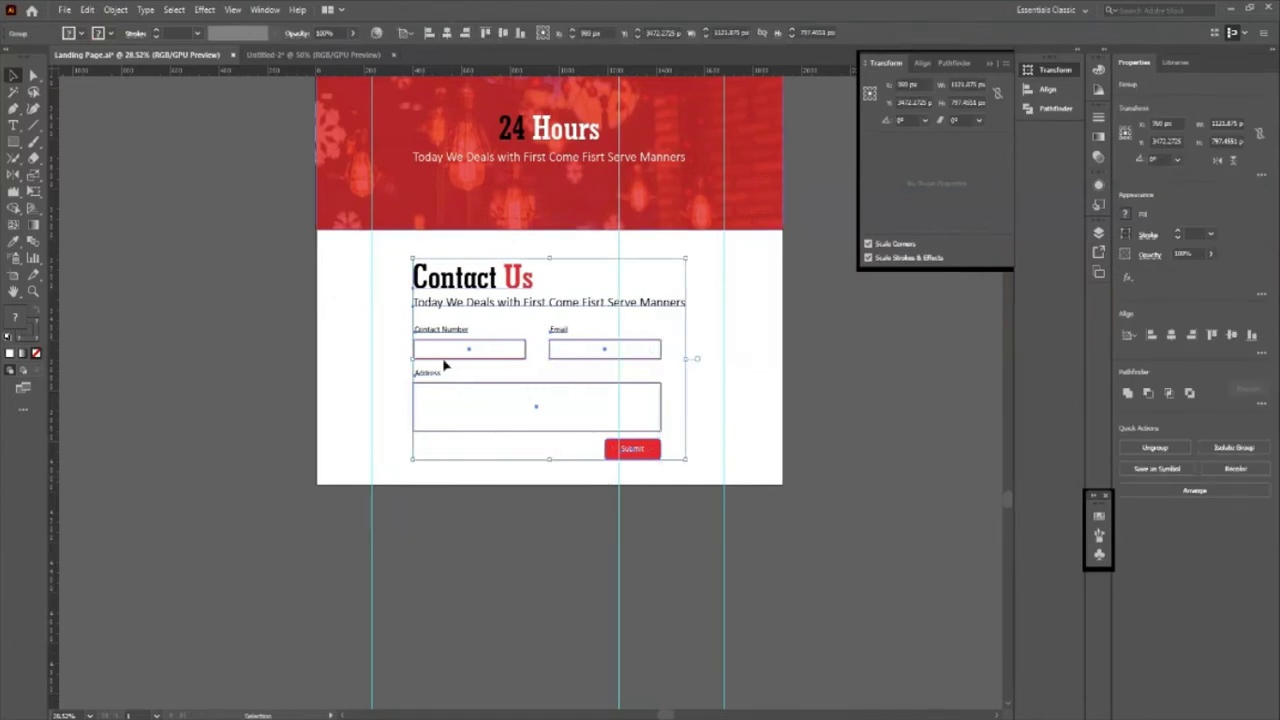
{"action": "left_click", "coordinate": [500, 581]}
Step: Scroll up and down the page to review the finished Contact Us section
{"action": "scroll", "coordinate": [517, 586], "scroll_direction": "up", "scroll_amount": 1}
{"action": "scroll", "coordinate": [537, 583], "scroll_direction": "down", "scroll_amount": 1}
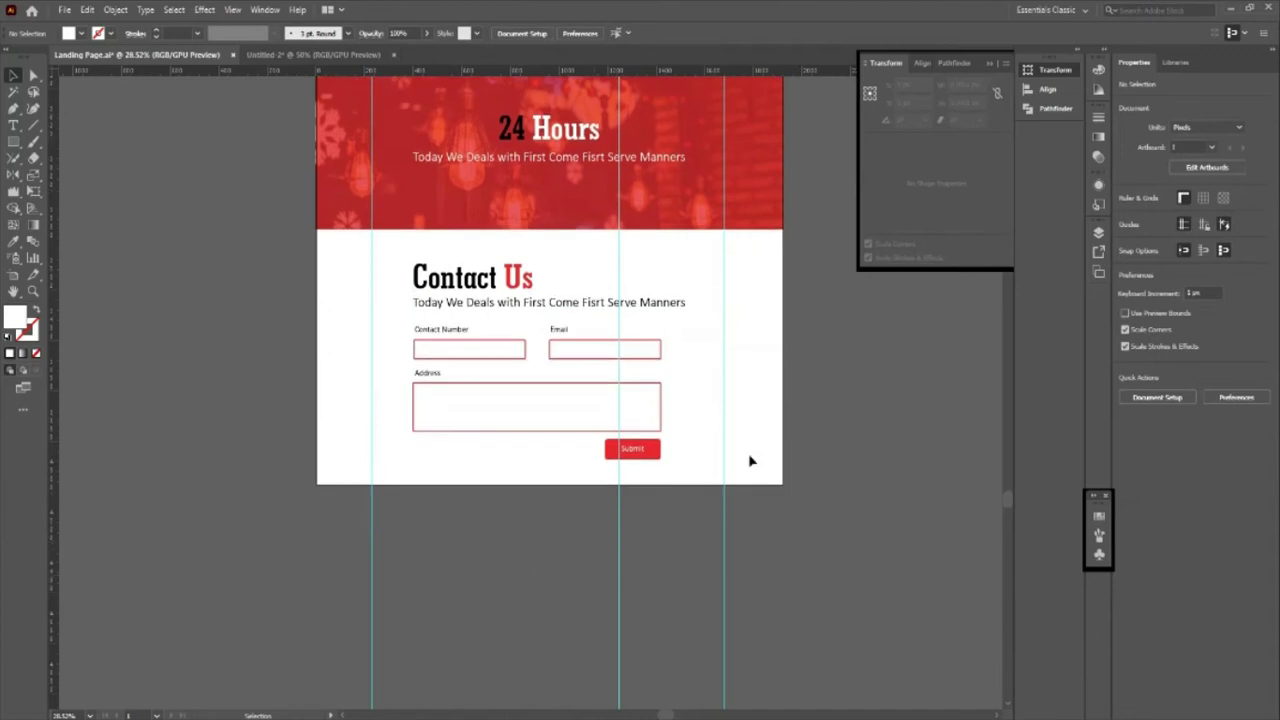
{"action": "scroll", "coordinate": [448, 380], "scroll_direction": "up", "scroll_amount": 2}
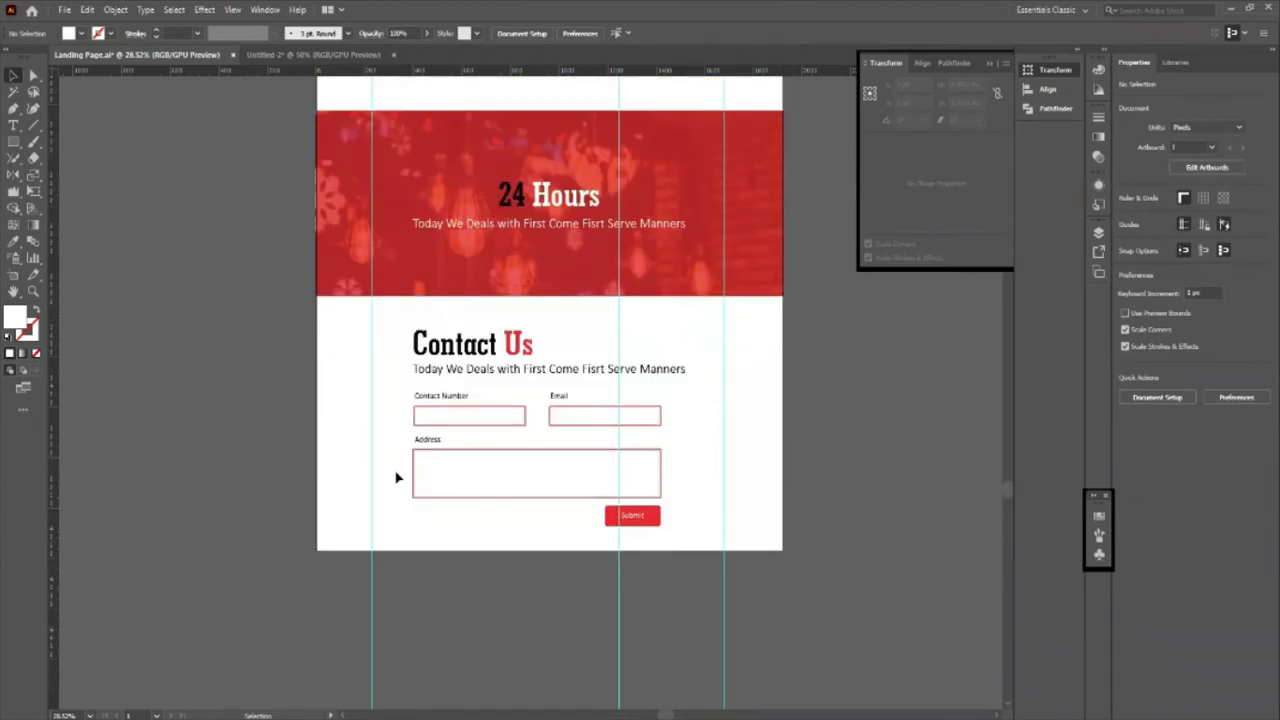
{"action": "scroll", "coordinate": [398, 432], "scroll_direction": "up", "scroll_amount": 2}
{"action": "scroll", "coordinate": [400, 429], "scroll_direction": "up", "scroll_amount": 2}
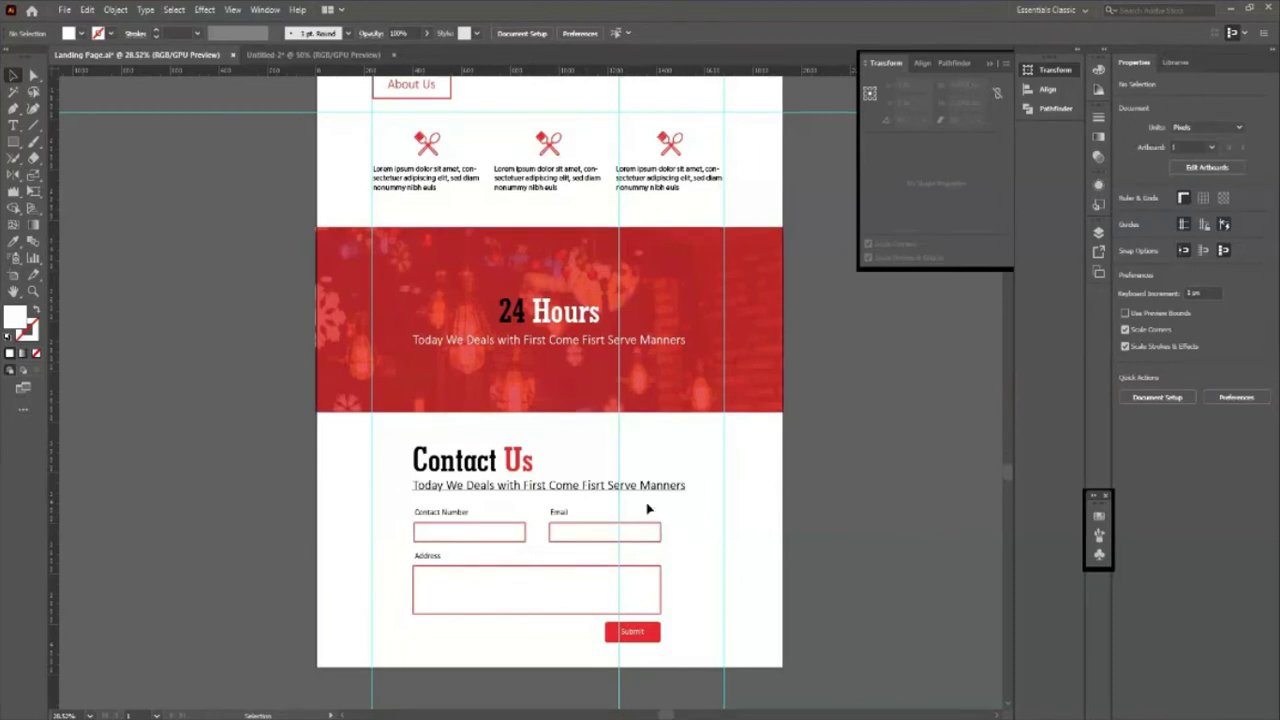
{"action": "scroll", "coordinate": [646, 470], "scroll_direction": "down", "scroll_amount": 2}
{"action": "scroll", "coordinate": [602, 470], "scroll_direction": "up", "scroll_amount": 1}
{"action": "scroll", "coordinate": [446, 463], "scroll_direction": "up", "scroll_amount": 3}
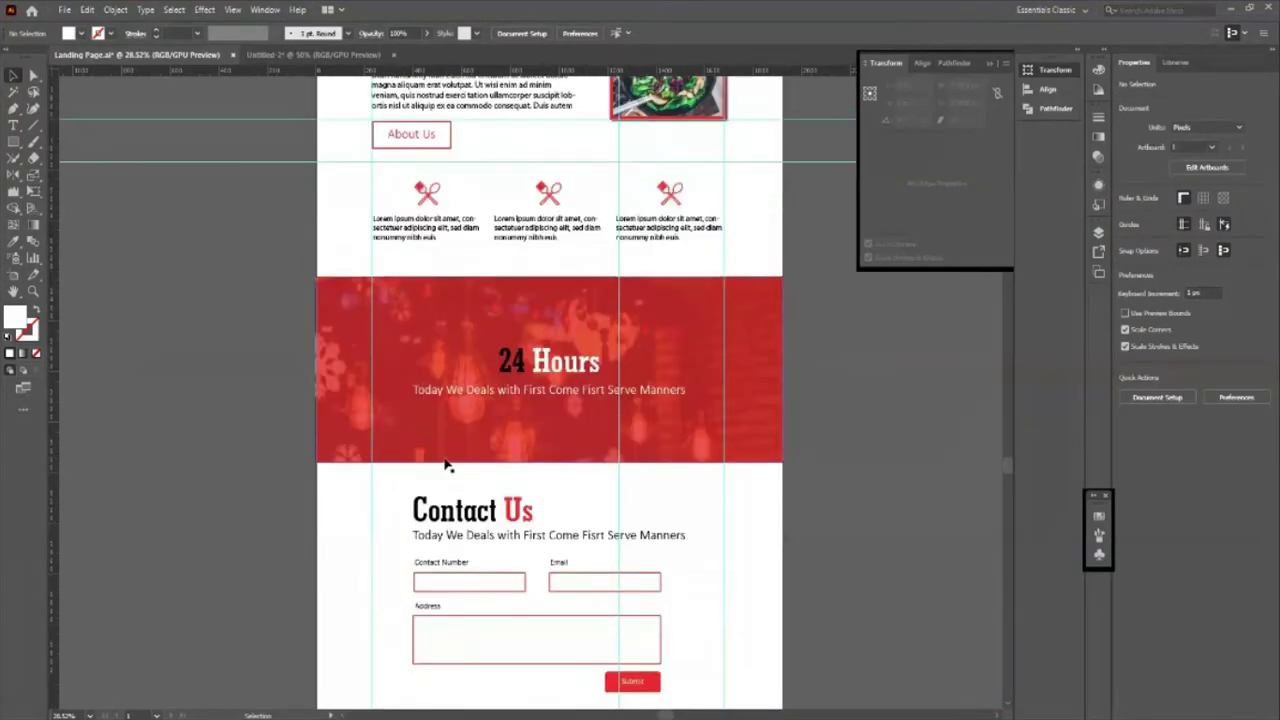
{"action": "scroll", "coordinate": [446, 457], "scroll_direction": "up", "scroll_amount": 6}
{"action": "scroll", "coordinate": [446, 457], "scroll_direction": "up", "scroll_amount": 3}
{"action": "scroll", "coordinate": [545, 410], "scroll_direction": "down", "scroll_amount": 2}
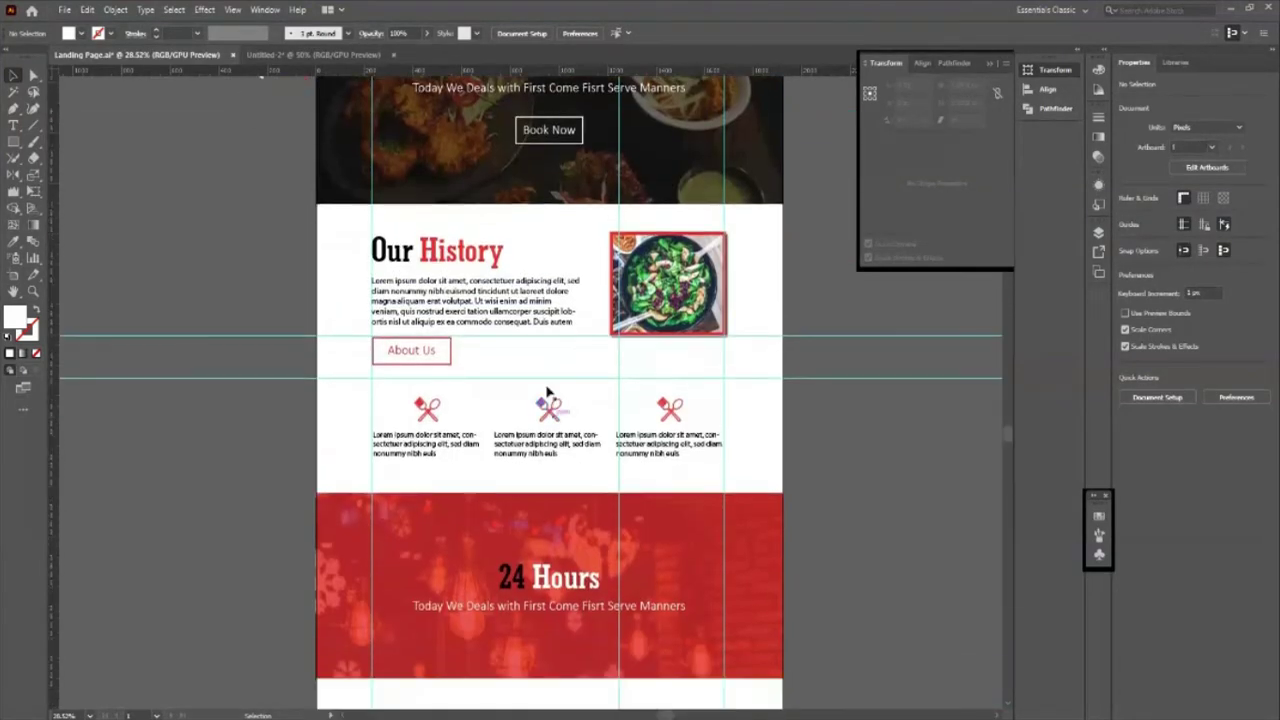
{"action": "scroll", "coordinate": [512, 330], "scroll_direction": "down", "scroll_amount": 3}
{"action": "scroll", "coordinate": [505, 348], "scroll_direction": "down", "scroll_amount": 2}
{"action": "scroll", "coordinate": [443, 529], "scroll_direction": "down", "scroll_amount": 2}
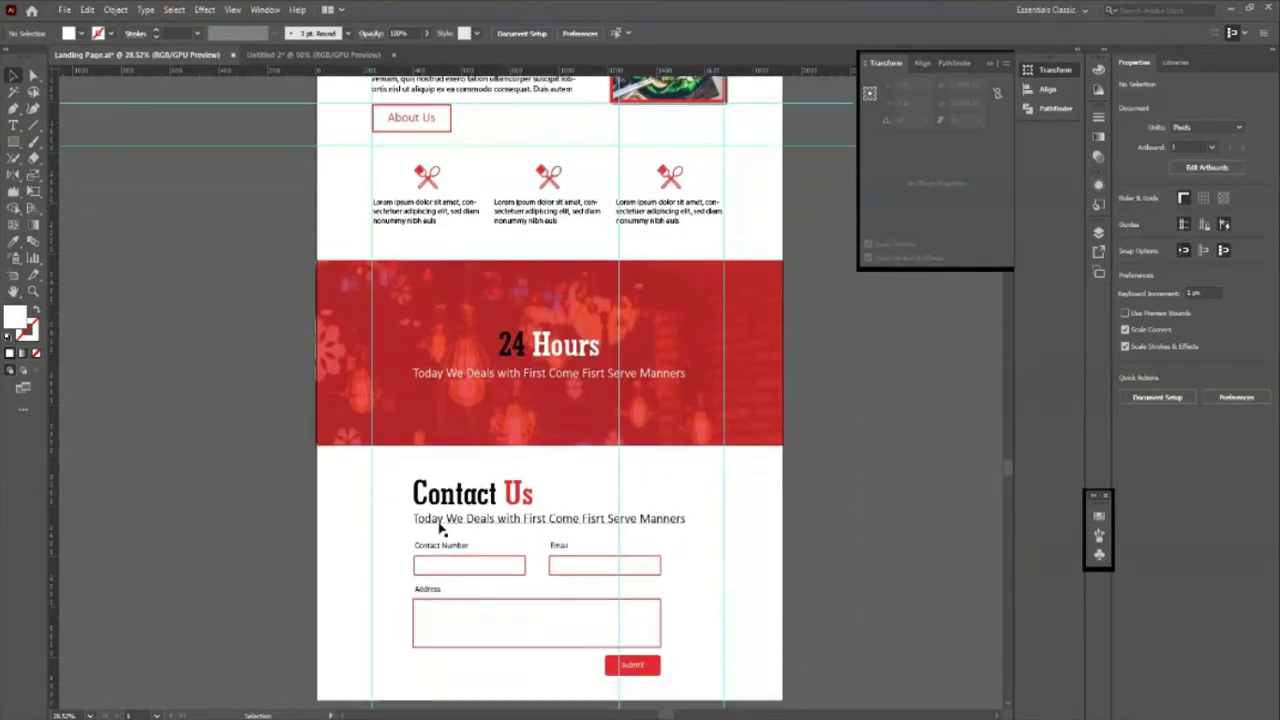
{"action": "scroll", "coordinate": [443, 527], "scroll_direction": "down", "scroll_amount": 2}
{"action": "scroll", "coordinate": [440, 530], "scroll_direction": "down", "scroll_amount": 2}
{"action": "scroll", "coordinate": [441, 530], "scroll_direction": "up", "scroll_amount": 1}
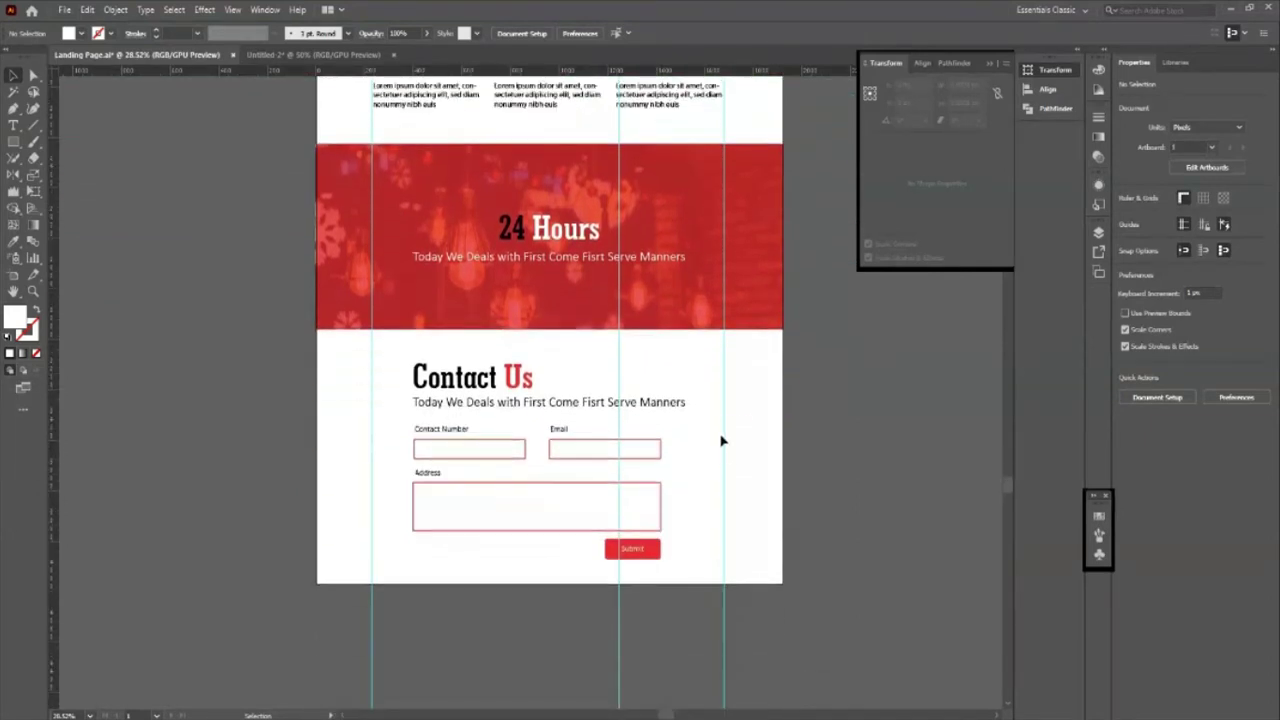
{"action": "scroll", "coordinate": [730, 500], "scroll_direction": "down", "scroll_amount": 1}
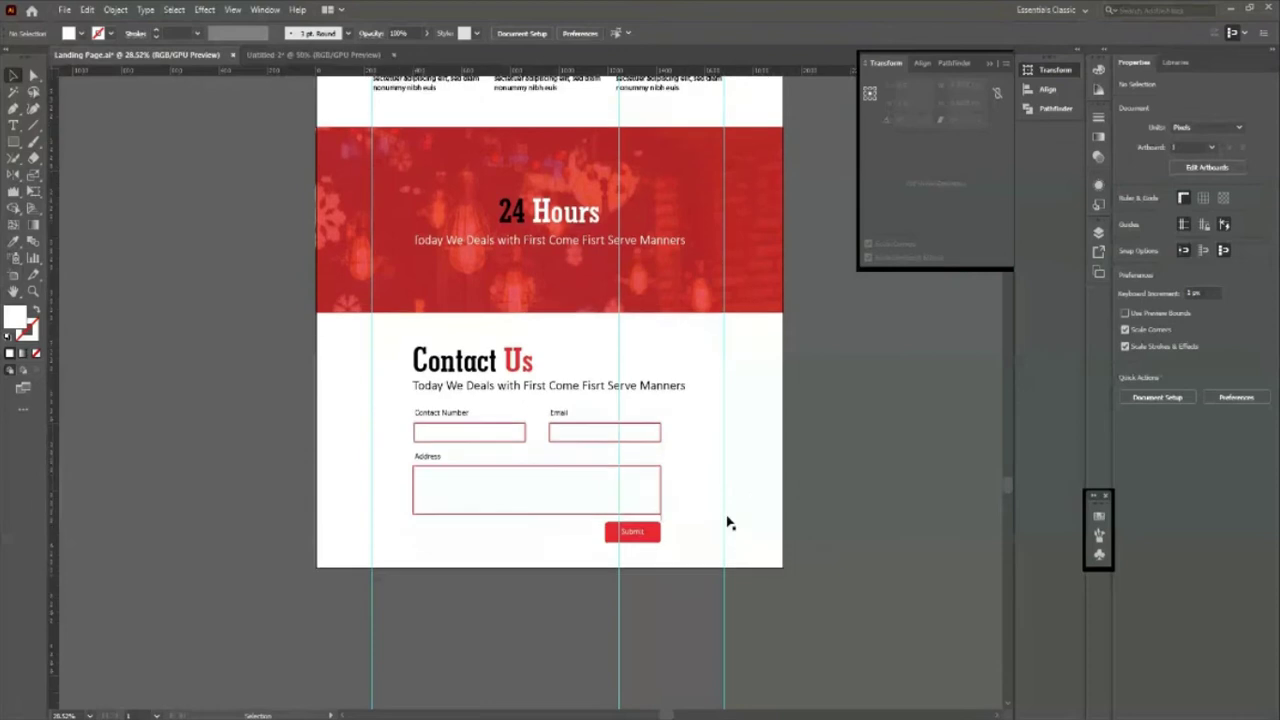
{"action": "scroll", "coordinate": [600, 521], "scroll_direction": "down", "scroll_amount": 2}
Step: Extend the artboard downward to make room for a footer
{"action": "key", "text": "shift+o"}
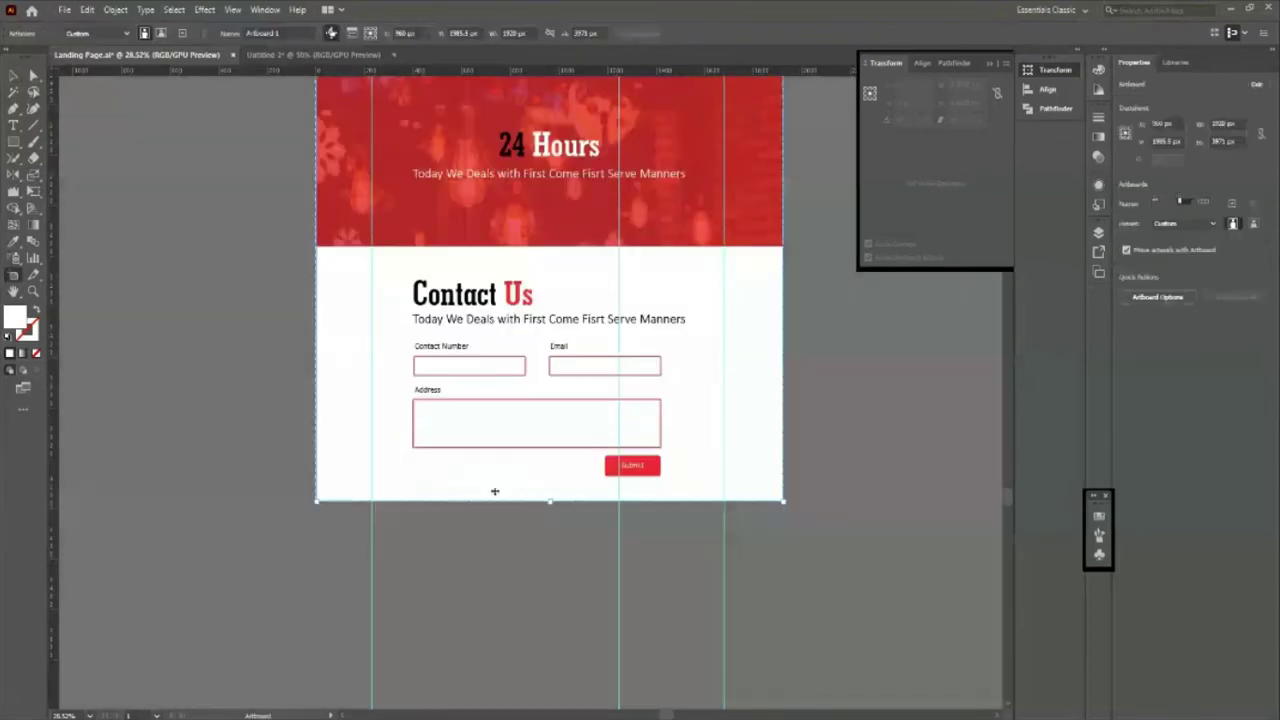
{"action": "scroll", "coordinate": [547, 375], "scroll_direction": "down", "scroll_amount": 3}
{"action": "left_click_drag", "start_coordinate": [550, 418], "coordinate": [580, 648]}
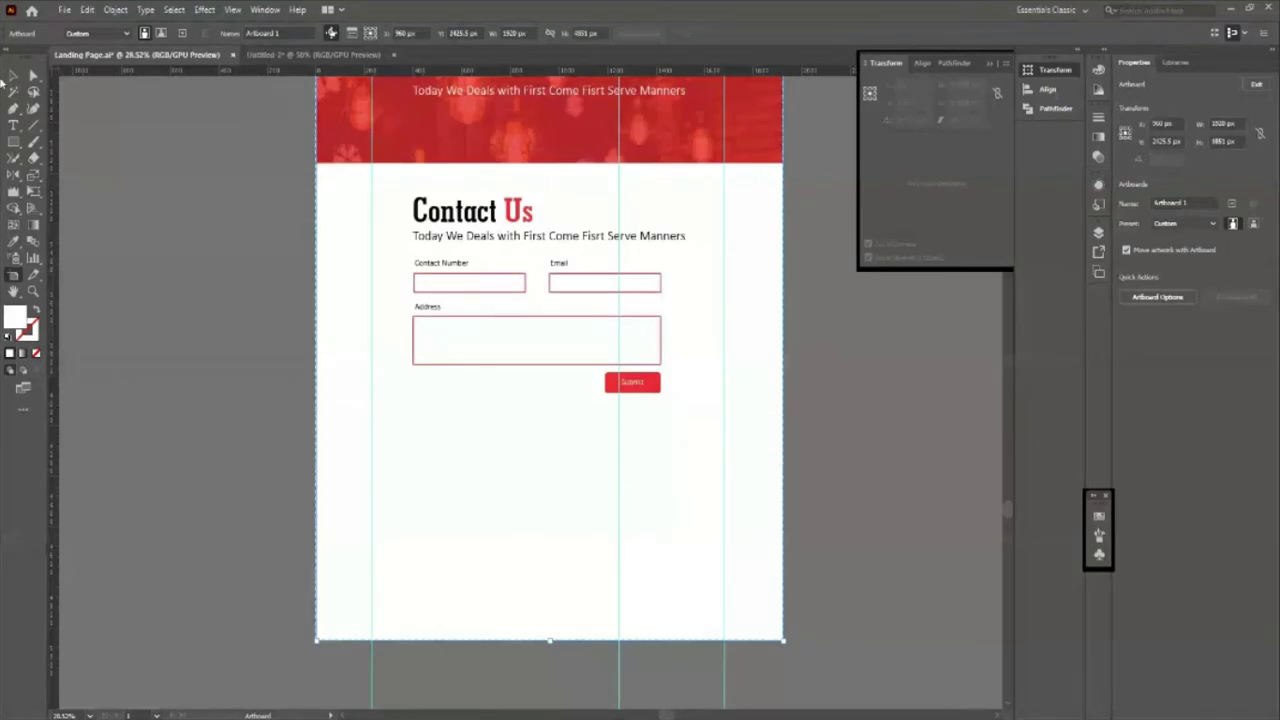
{"action": "left_click", "coordinate": [13, 75]}
{"action": "scroll", "coordinate": [477, 403], "scroll_direction": "up", "scroll_amount": 1}
{"action": "scroll", "coordinate": [477, 403], "scroll_direction": "down", "scroll_amount": 1}
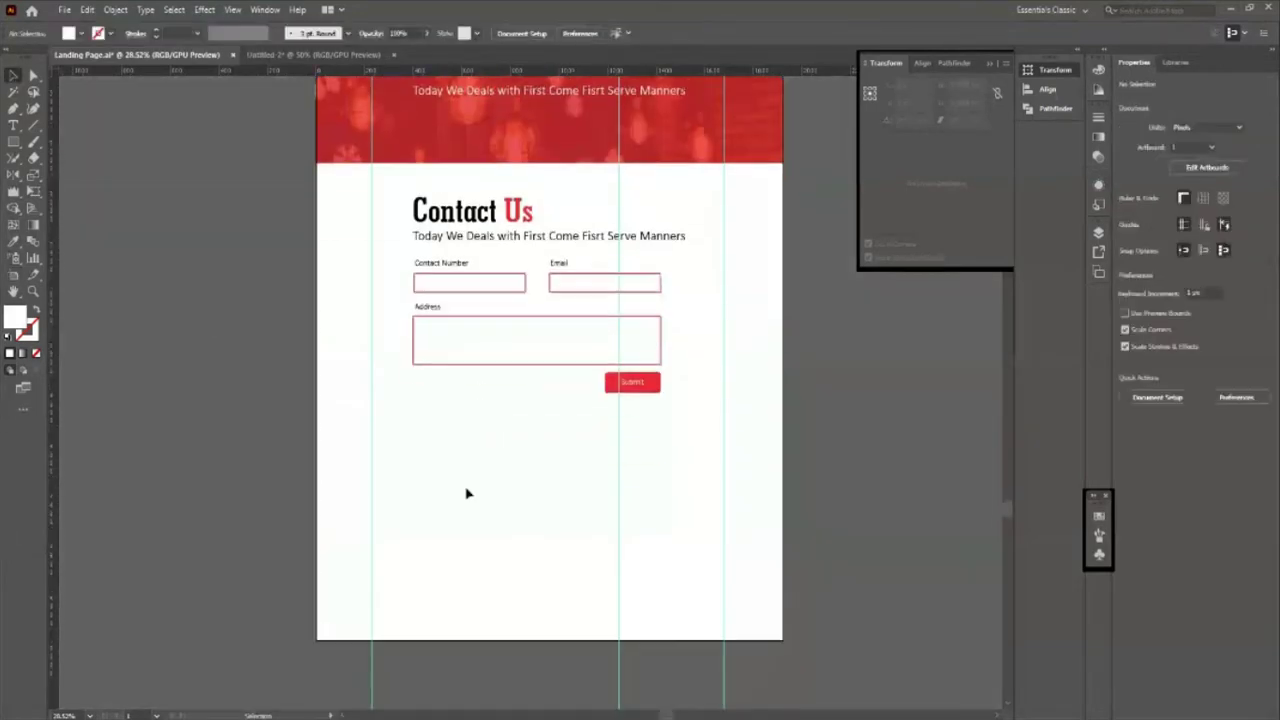
Step: Draw a footer rectangle across the new bottom area and fill it black
{"action": "key", "text": "m"}
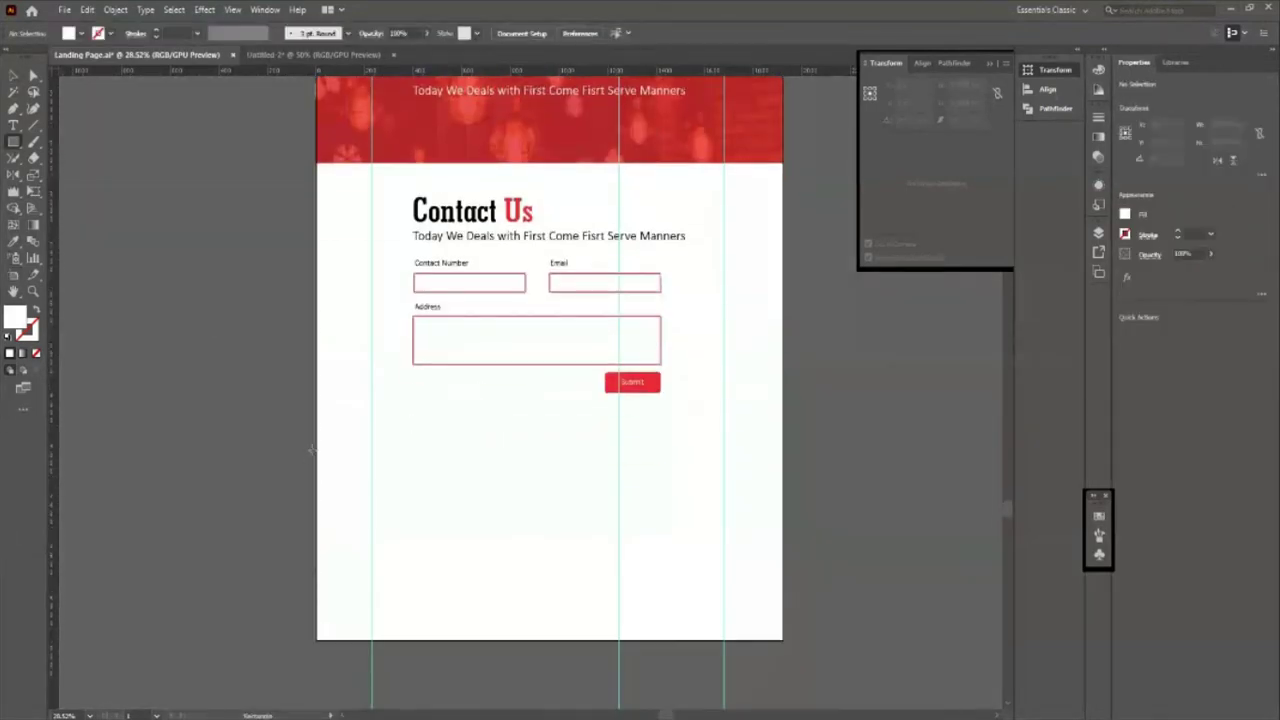
{"action": "left_click_drag", "start_coordinate": [314, 446], "coordinate": [783, 640]}
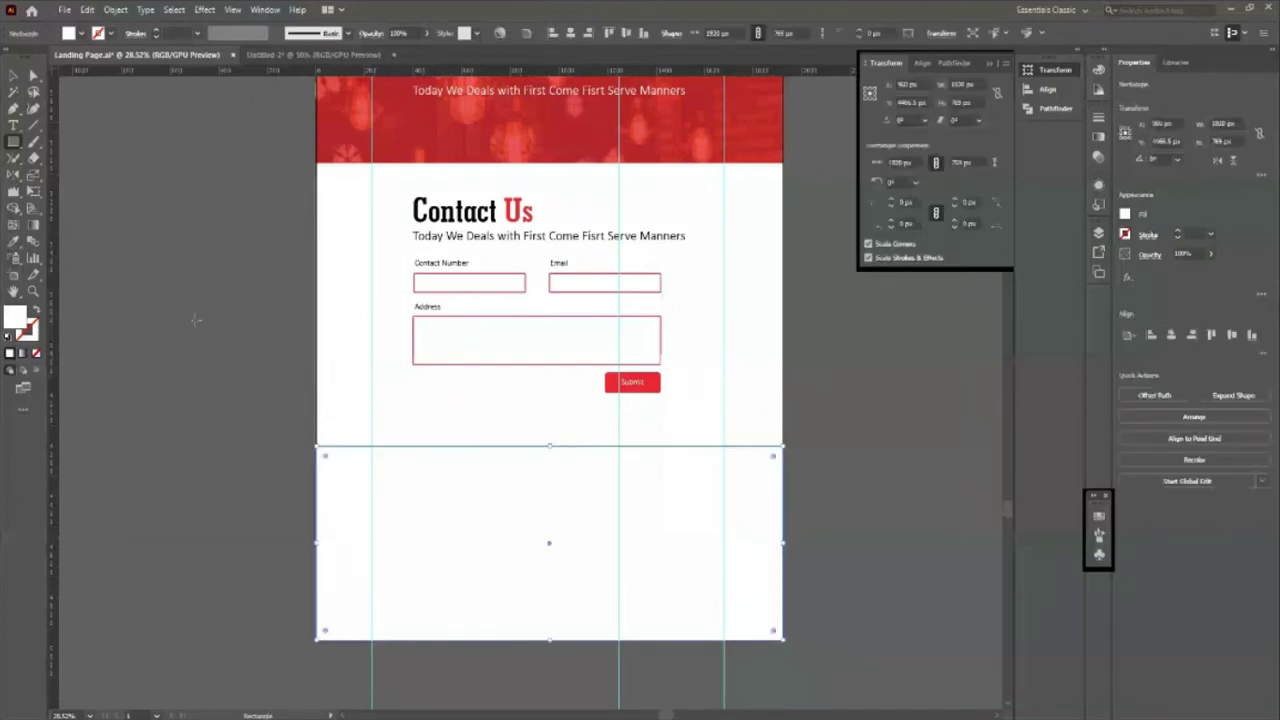
{"action": "scroll", "coordinate": [783, 640], "scroll_direction": "up", "scroll_amount": 2}
{"action": "key", "text": "v"}
{"action": "left_click", "coordinate": [78, 33]}
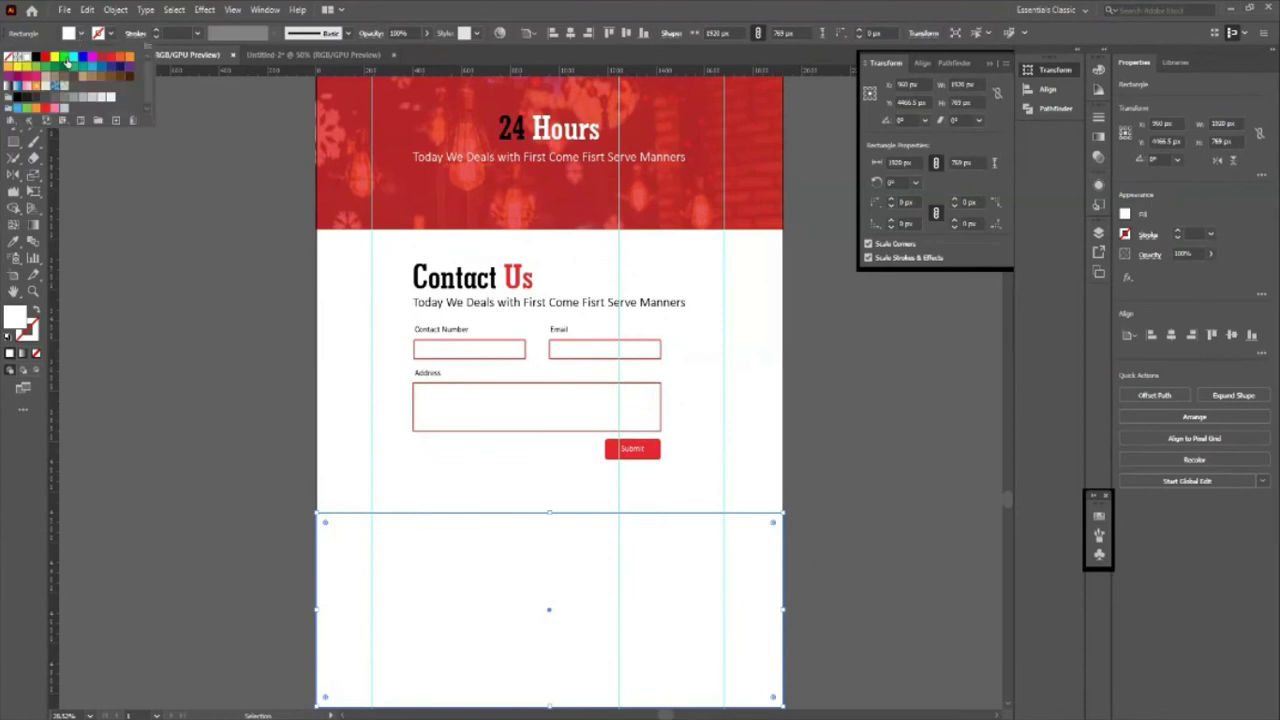
{"action": "left_click", "coordinate": [16, 96]}
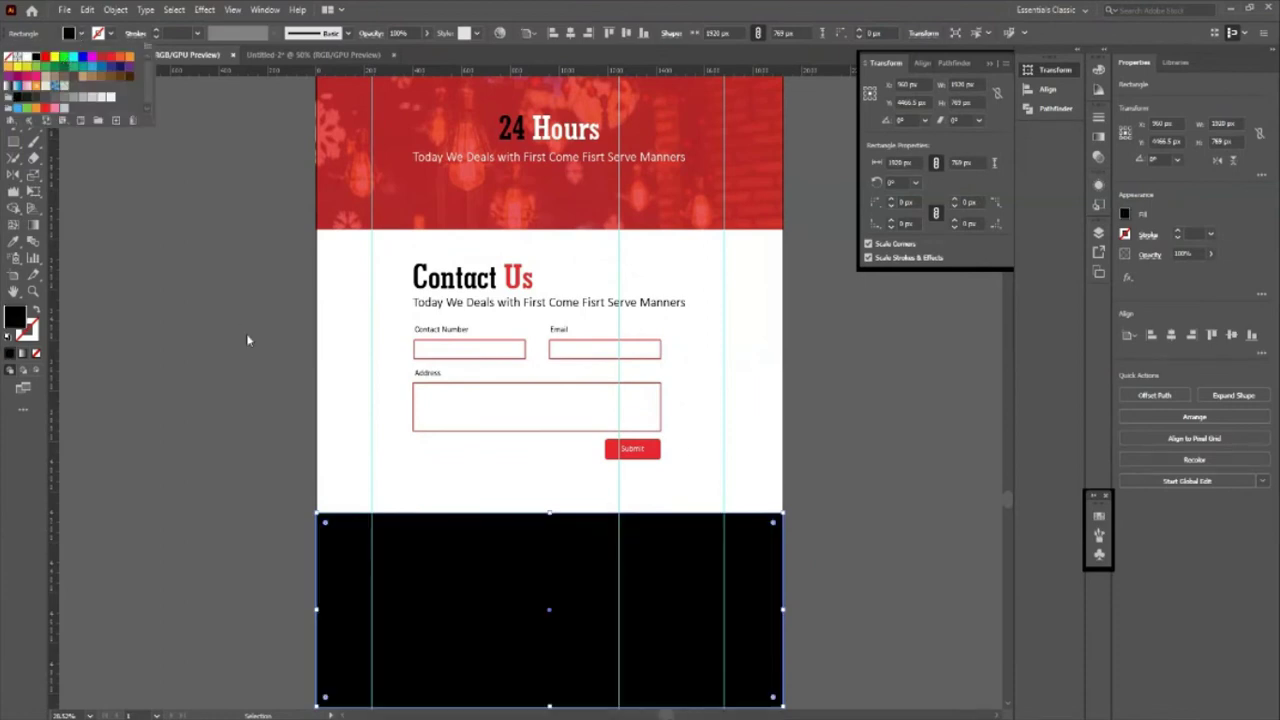
{"action": "left_click", "coordinate": [248, 340]}
Step: Nudge the black footer up and pull the artboard's bottom edge up to meet it
{"action": "scroll", "coordinate": [540, 560], "scroll_direction": "down", "scroll_amount": 2}
{"action": "left_click", "coordinate": [540, 560]}
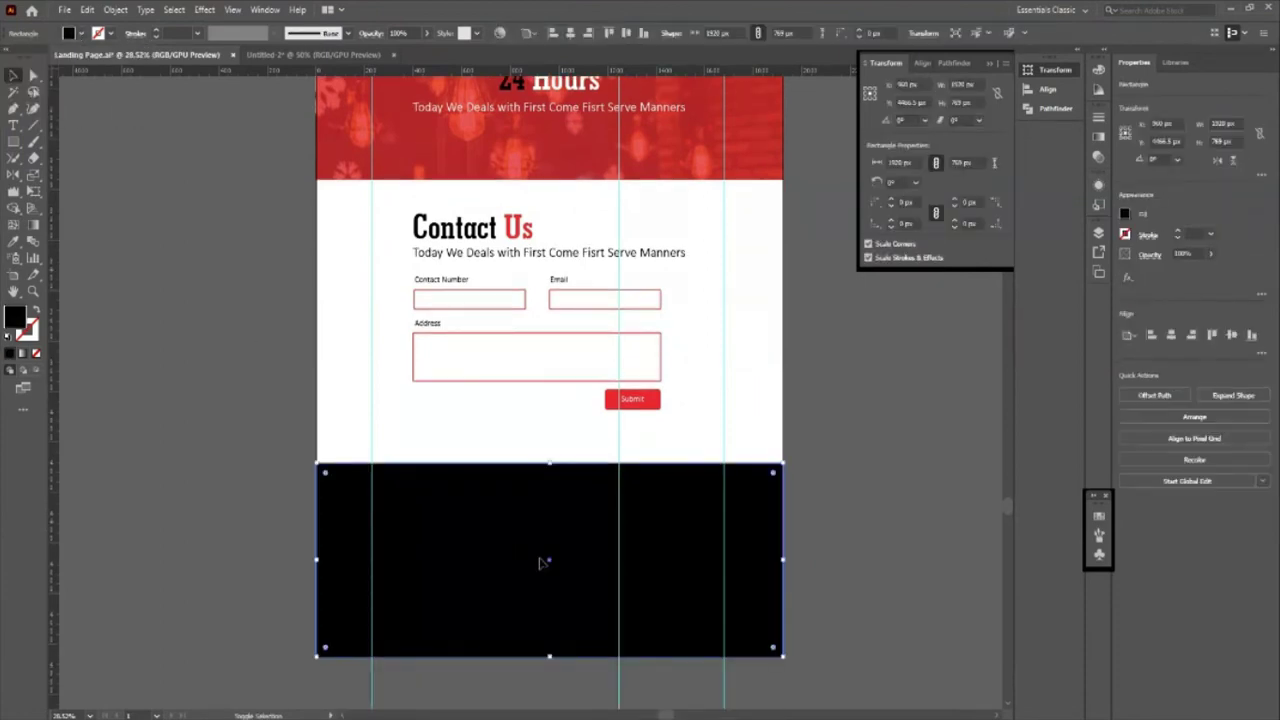
{"action": "key", "text": "shift+Up"}
{"action": "key", "text": "shift+Up"}
{"action": "key", "text": "shift+Up"}
{"action": "key", "text": "shift+Up"}
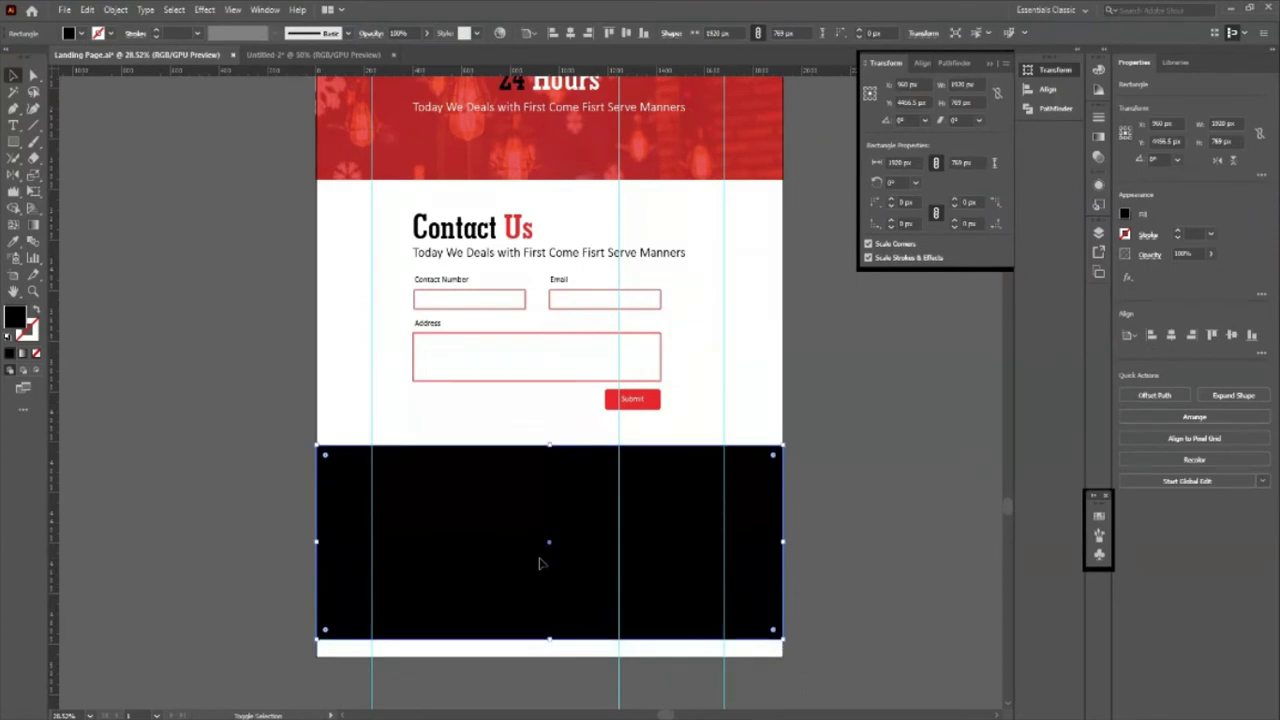
{"action": "left_click", "coordinate": [537, 672]}
{"action": "scroll", "coordinate": [523, 634], "scroll_direction": "down", "scroll_amount": 3}
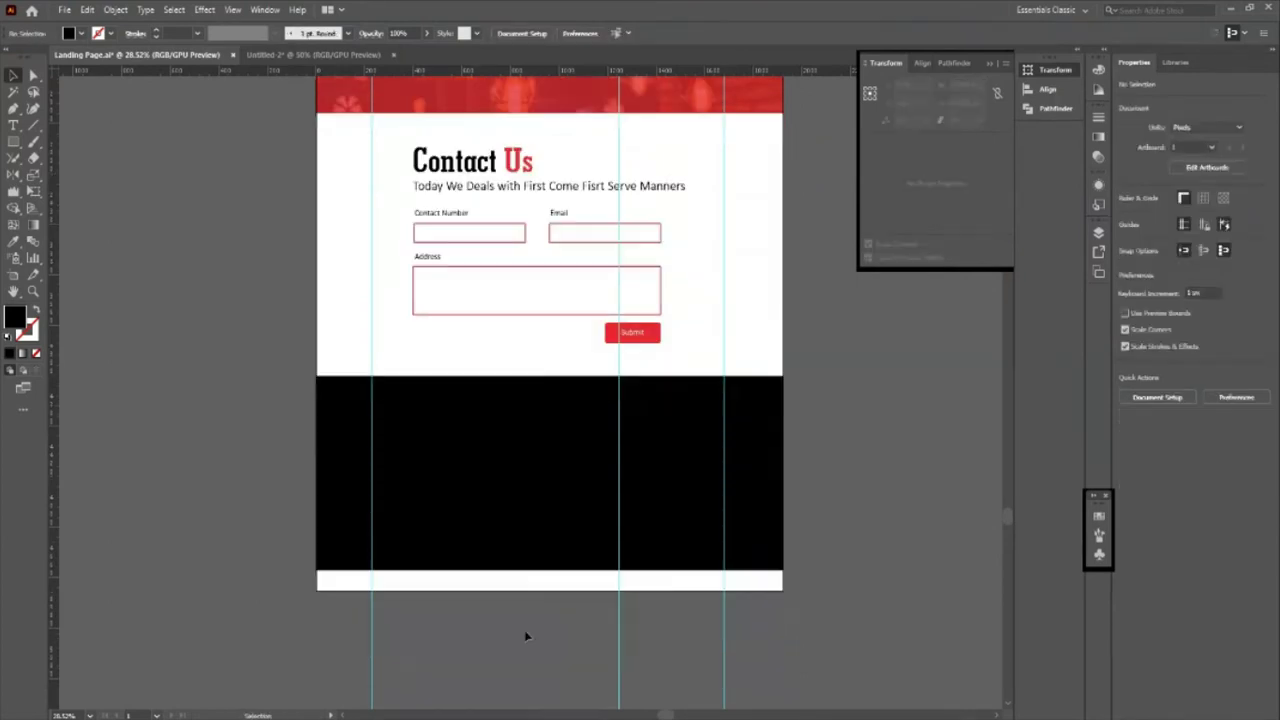
{"action": "key", "text": "shift+o"}
{"action": "left_click_drag", "start_coordinate": [549, 590], "coordinate": [549, 570]}
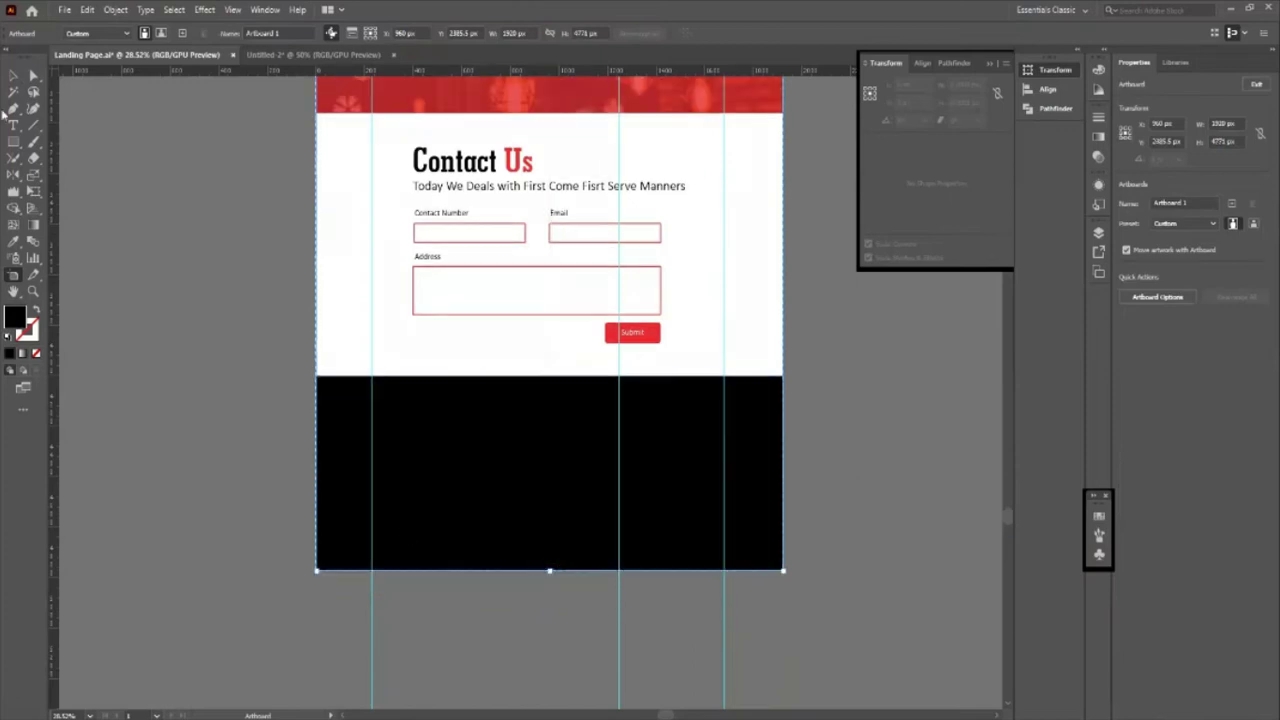
{"action": "left_click", "coordinate": [13, 76]}
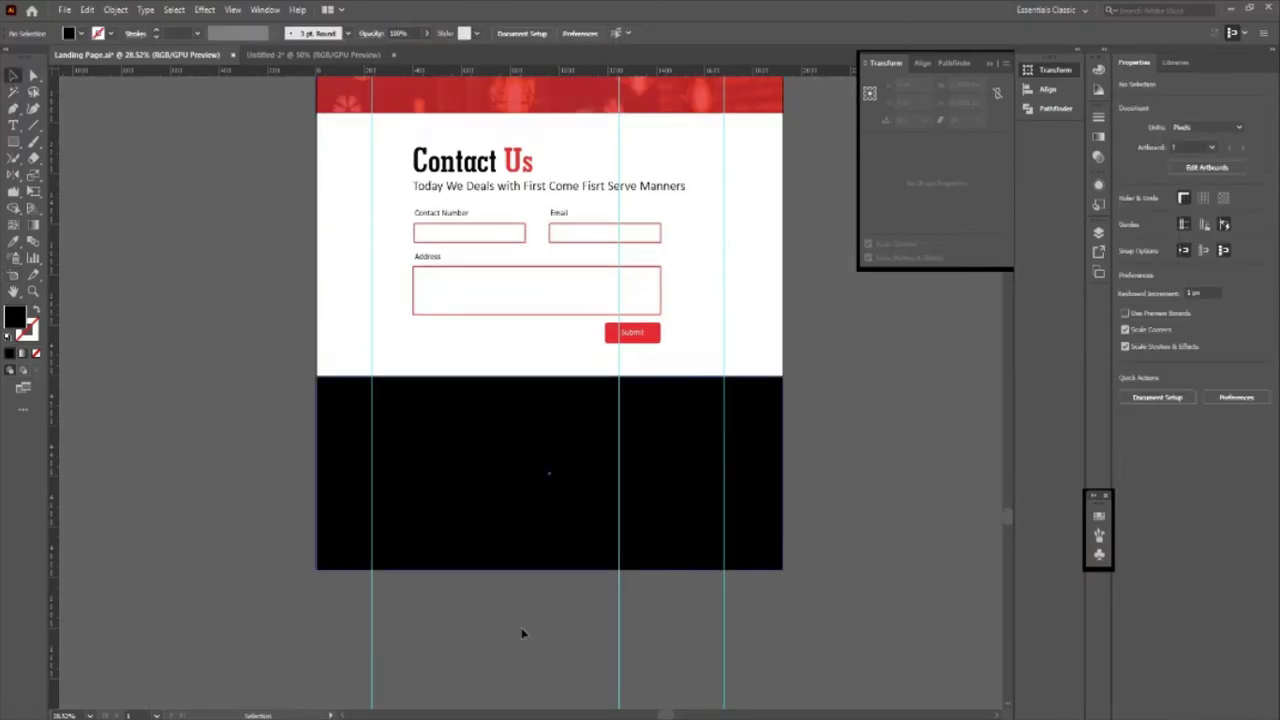
{"action": "key", "text": "z"}
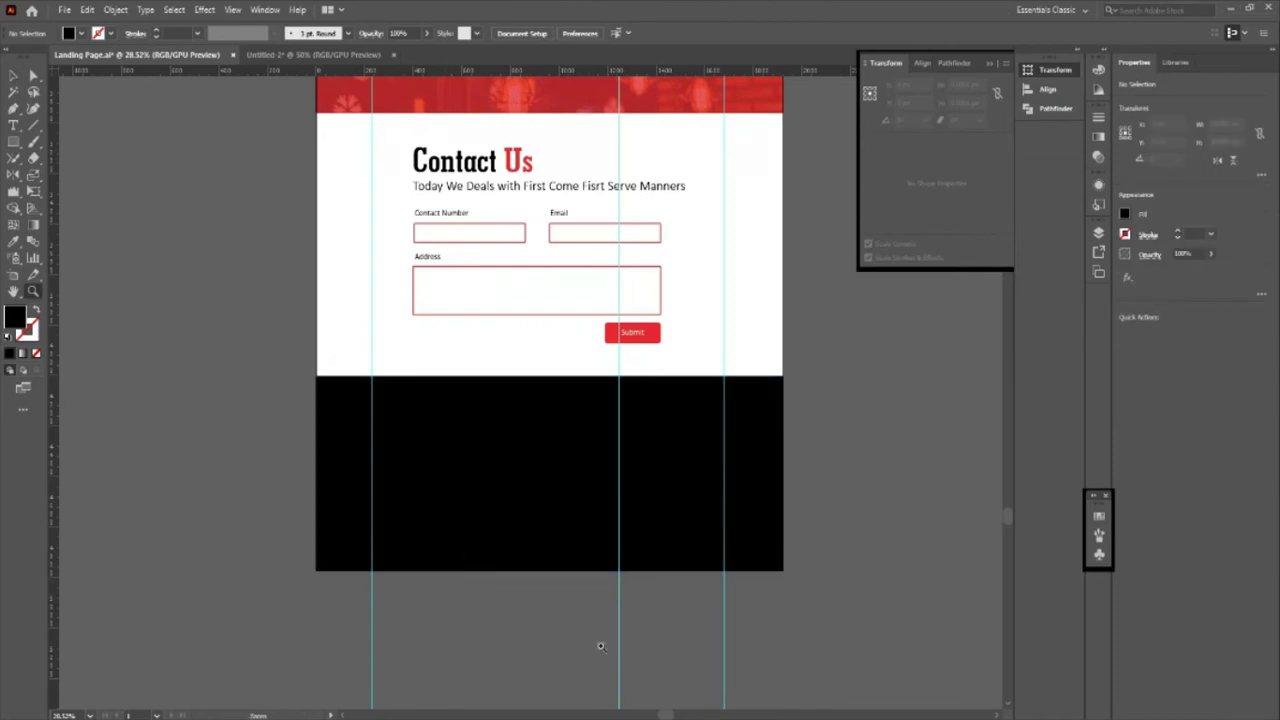
{"action": "scroll", "coordinate": [600, 646], "scroll_direction": "up", "scroll_amount": 2}
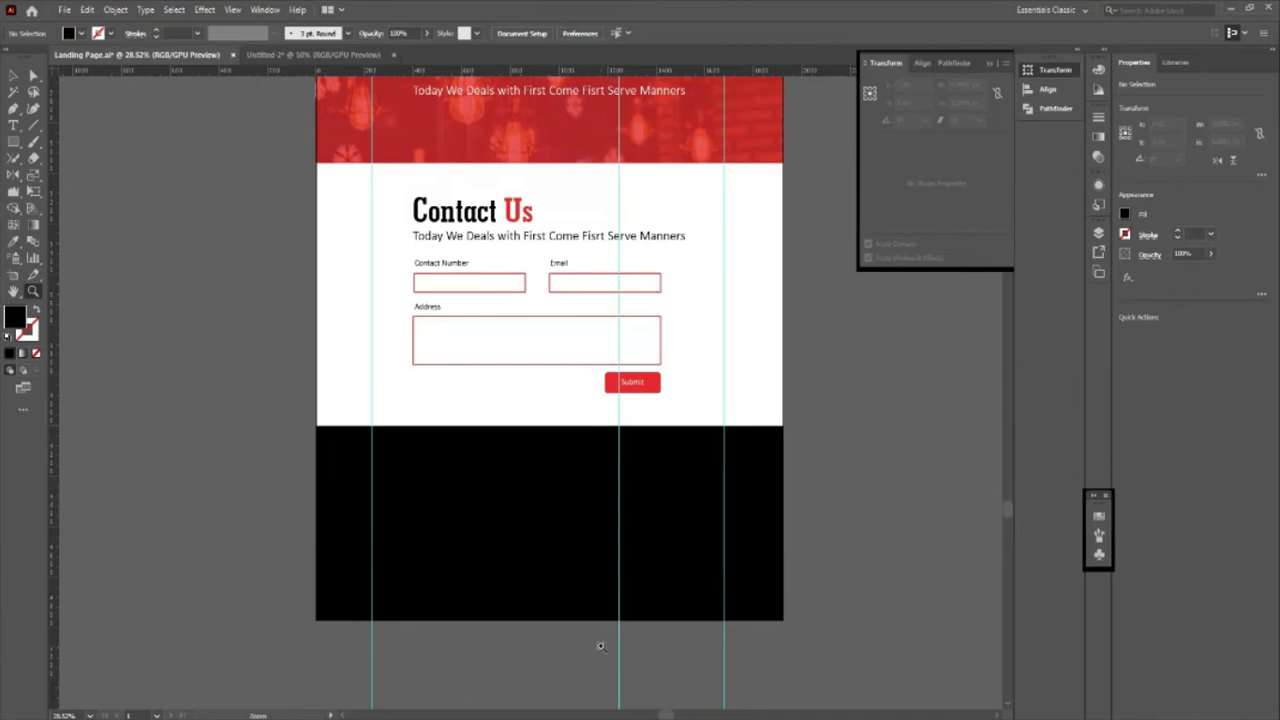
{"action": "scroll", "coordinate": [600, 646], "scroll_direction": "up", "scroll_amount": 5}
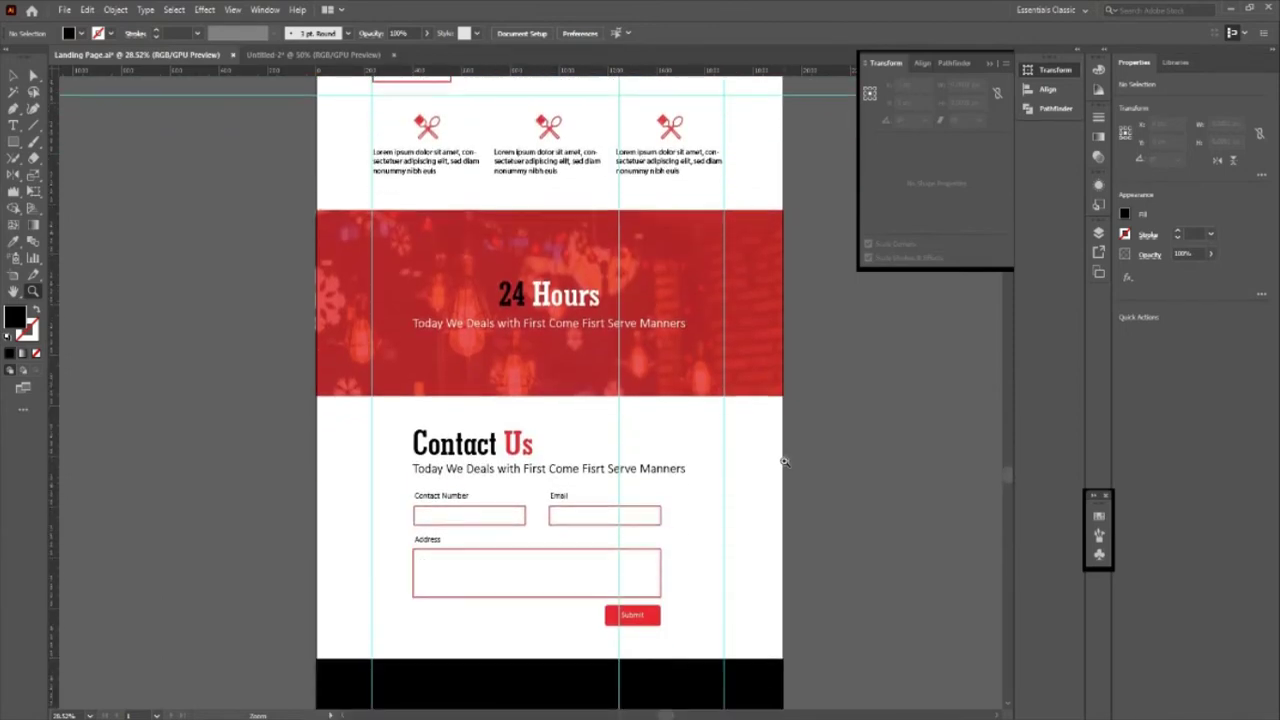
{"action": "scroll", "coordinate": [785, 461], "scroll_direction": "down", "scroll_amount": 2}
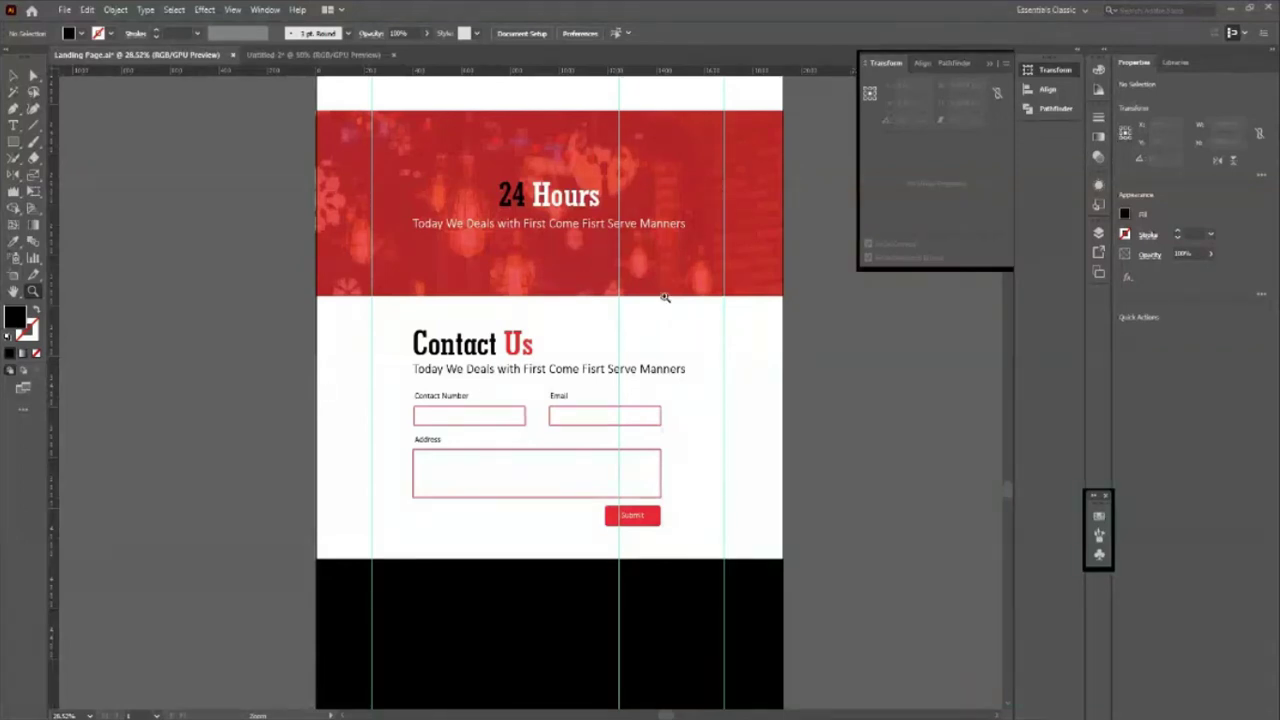
{"action": "scroll", "coordinate": [667, 298], "scroll_direction": "up", "scroll_amount": 3}
{"action": "scroll", "coordinate": [667, 305], "scroll_direction": "down", "scroll_amount": 4}
{"action": "scroll", "coordinate": [748, 442], "scroll_direction": "down", "scroll_amount": 3}
Step: Place a new heading text object in the black footer
{"action": "left_click", "coordinate": [13, 76]}
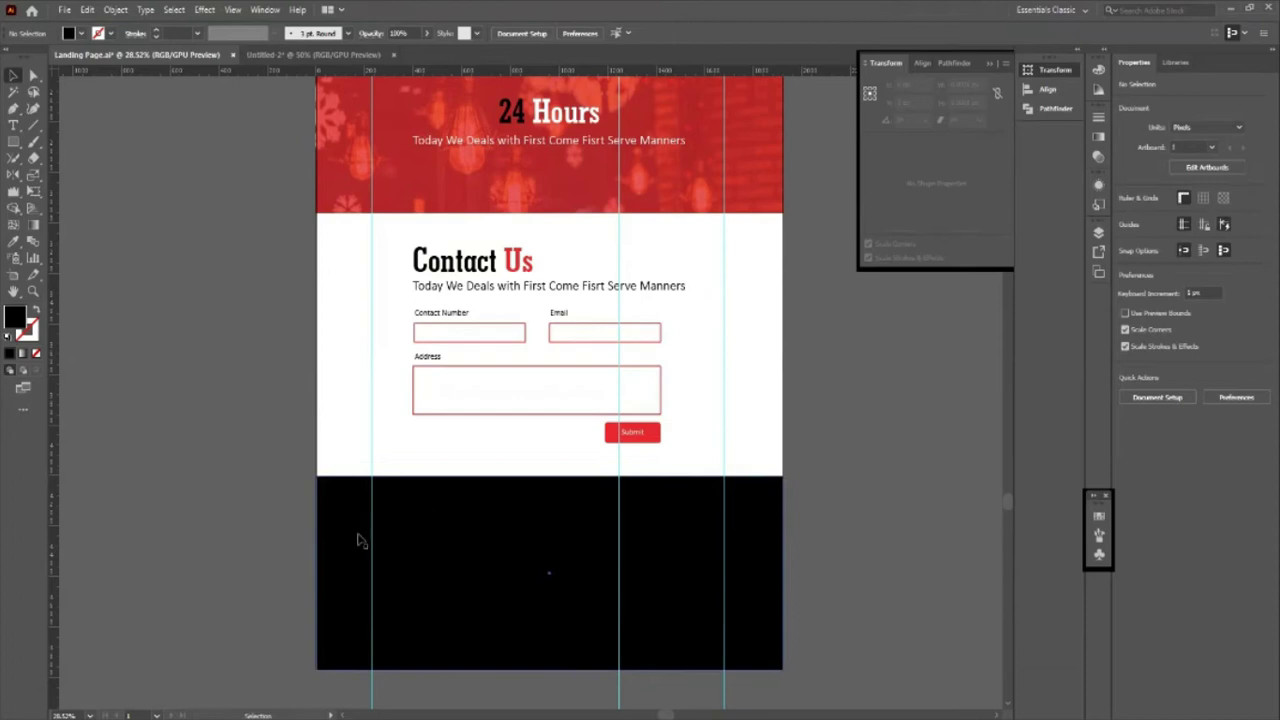
{"action": "key", "text": "t"}
{"action": "left_click", "coordinate": [13, 76]}
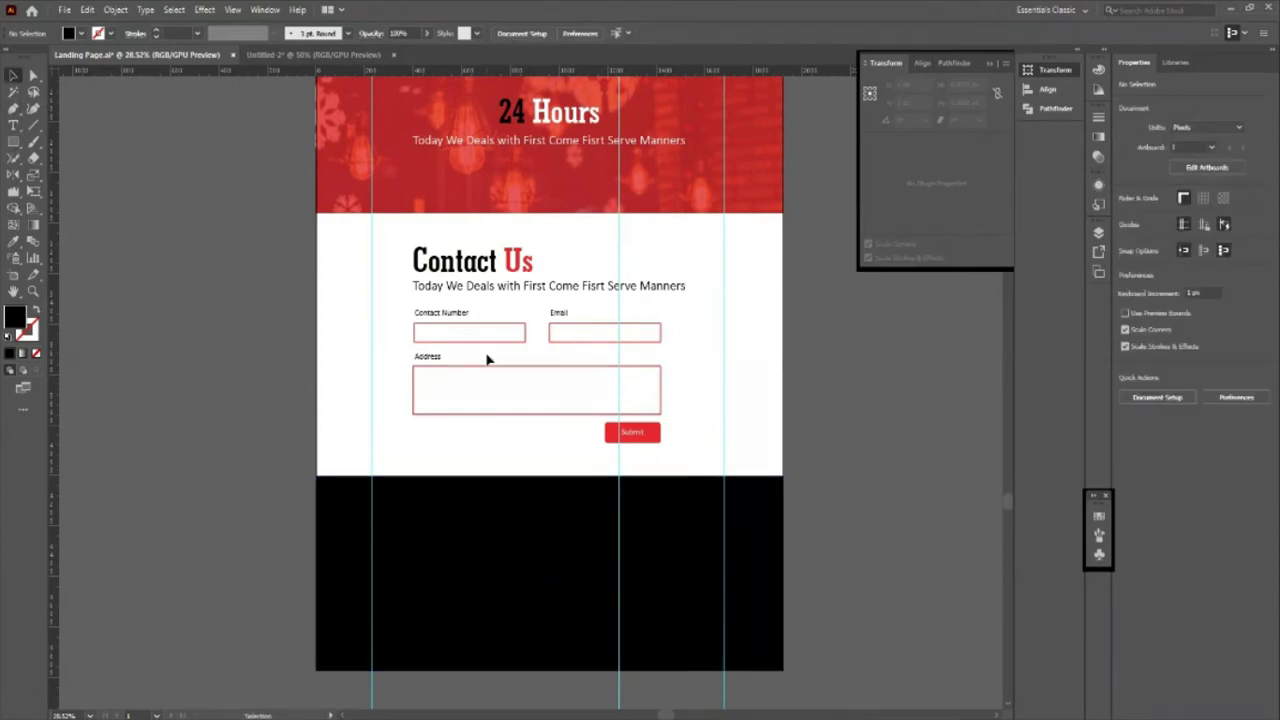
{"action": "scroll", "coordinate": [488, 362], "scroll_direction": "down", "scroll_amount": 1}
{"action": "left_click", "coordinate": [631, 417]}
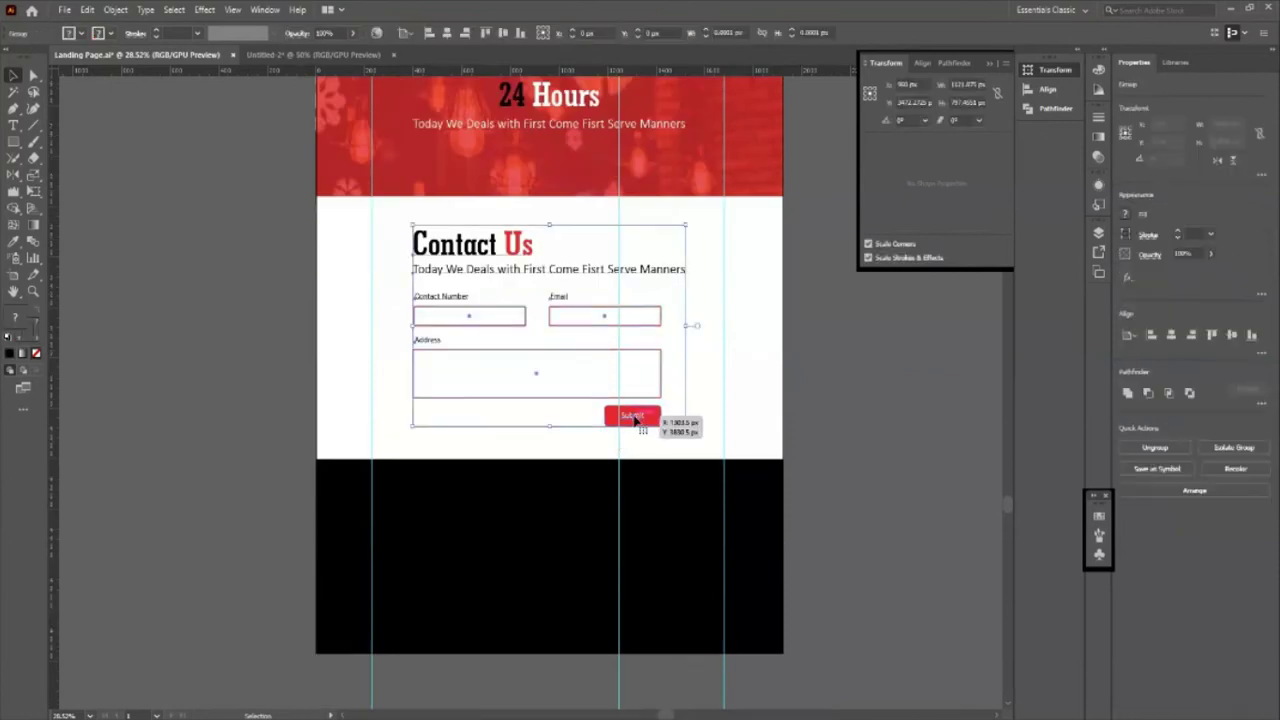
{"action": "key", "text": "t"}
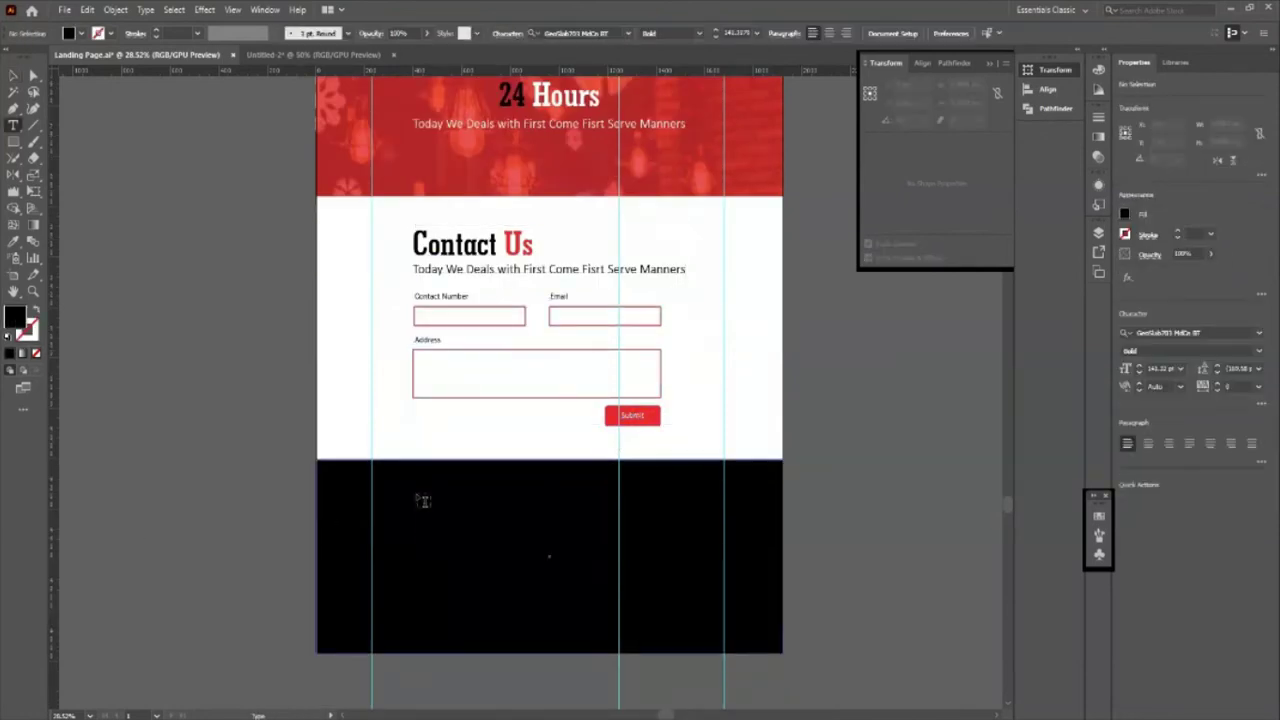
{"action": "left_click", "coordinate": [416, 495]}
{"action": "type", "text": "C"}
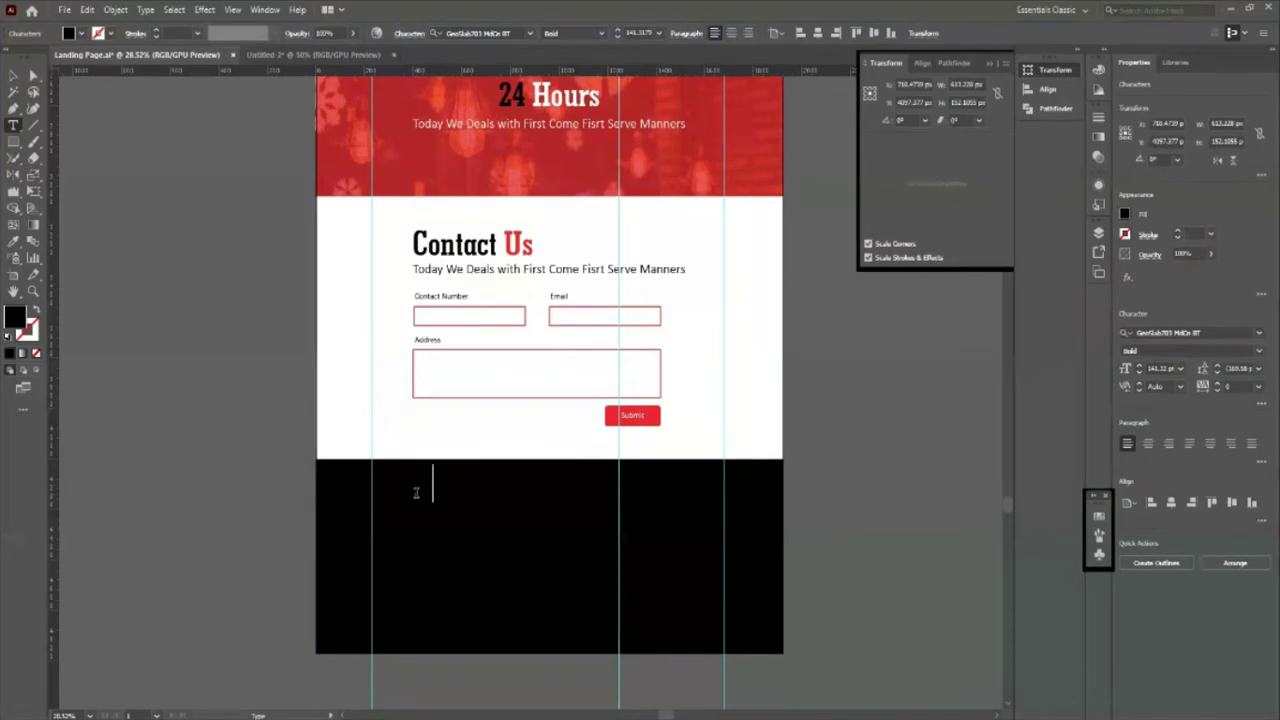
{"action": "key", "text": "Escape"}
Step: Colour the Links heading with the About Us red and move it to the footer's upper left
{"action": "left_click", "coordinate": [13, 76]}
{"action": "scroll", "coordinate": [127, 232], "scroll_direction": "up", "scroll_amount": 4}
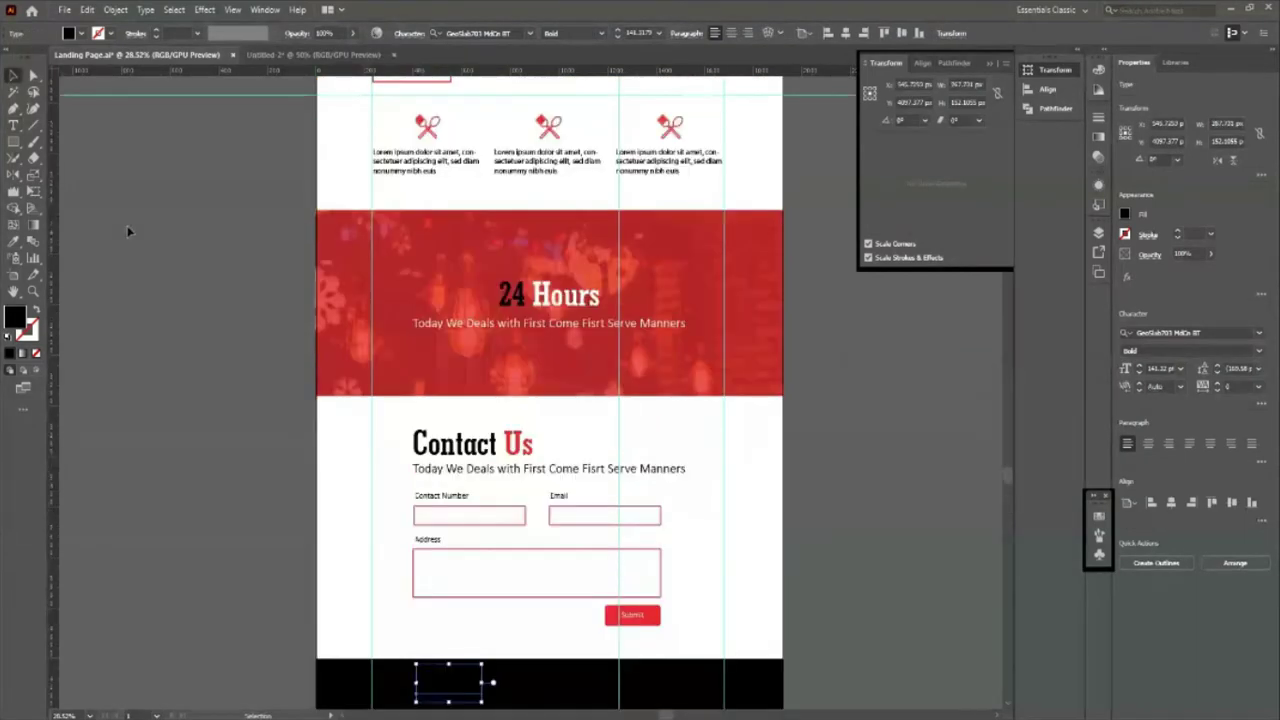
{"action": "scroll", "coordinate": [127, 232], "scroll_direction": "up", "scroll_amount": 2}
{"action": "key", "text": "i"}
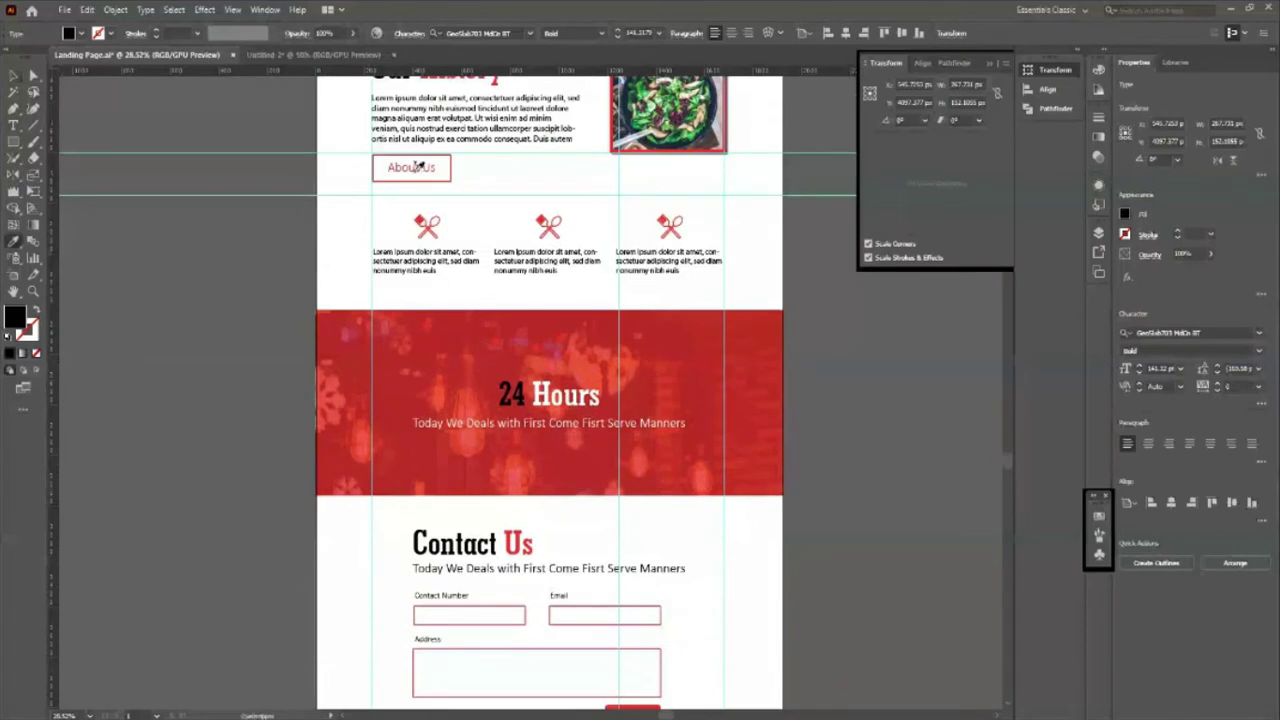
{"action": "left_click", "coordinate": [420, 166]}
{"action": "scroll", "coordinate": [477, 583], "scroll_direction": "down", "scroll_amount": 4}
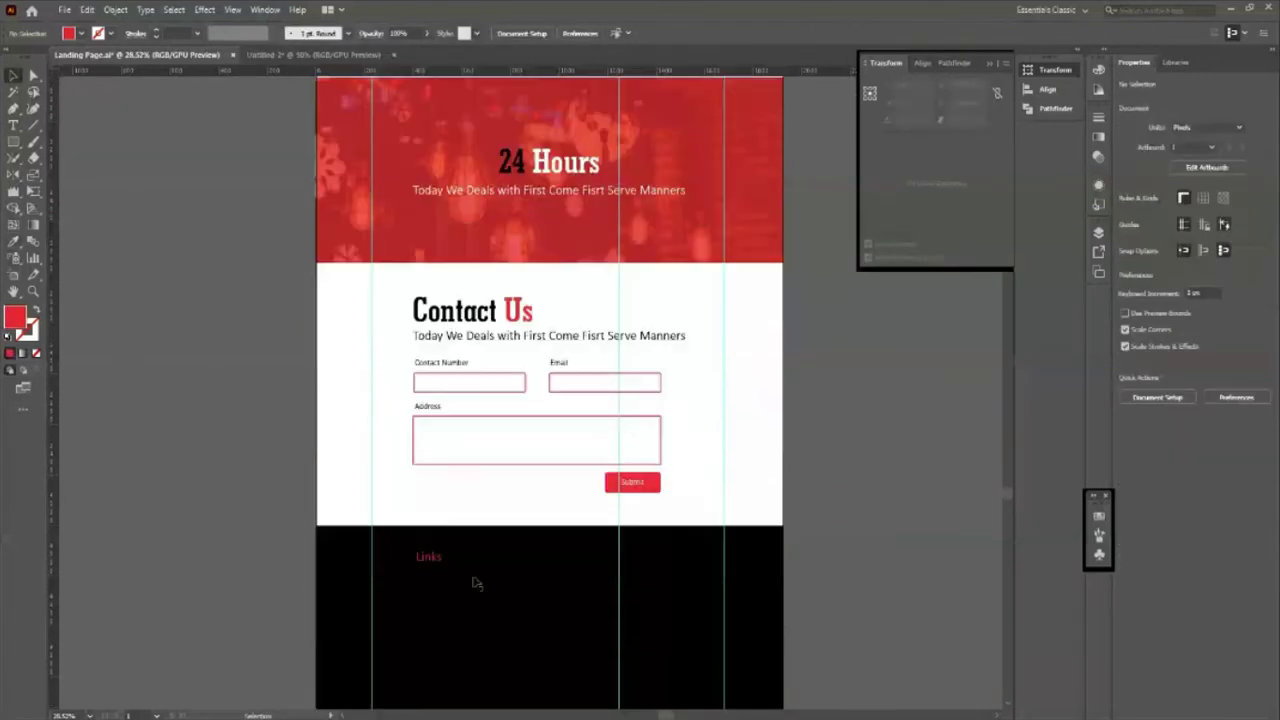
{"action": "scroll", "coordinate": [489, 634], "scroll_direction": "up", "scroll_amount": 2}
{"action": "left_click", "coordinate": [13, 76]}
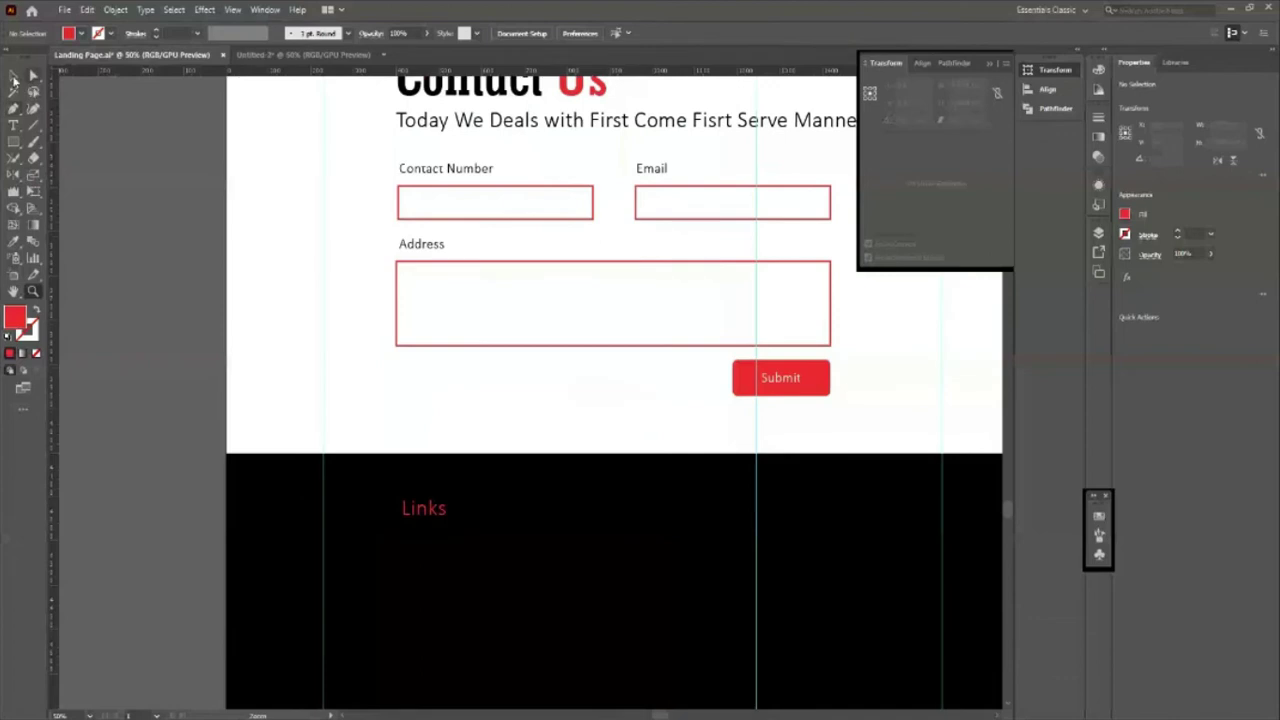
{"action": "mouse_move", "coordinate": [443, 522]}
{"action": "left_mouse_down"}
{"action": "mouse_move", "coordinate": [378, 494]}
{"action": "mouse_move", "coordinate": [398, 502]}
{"action": "left_mouse_up"}
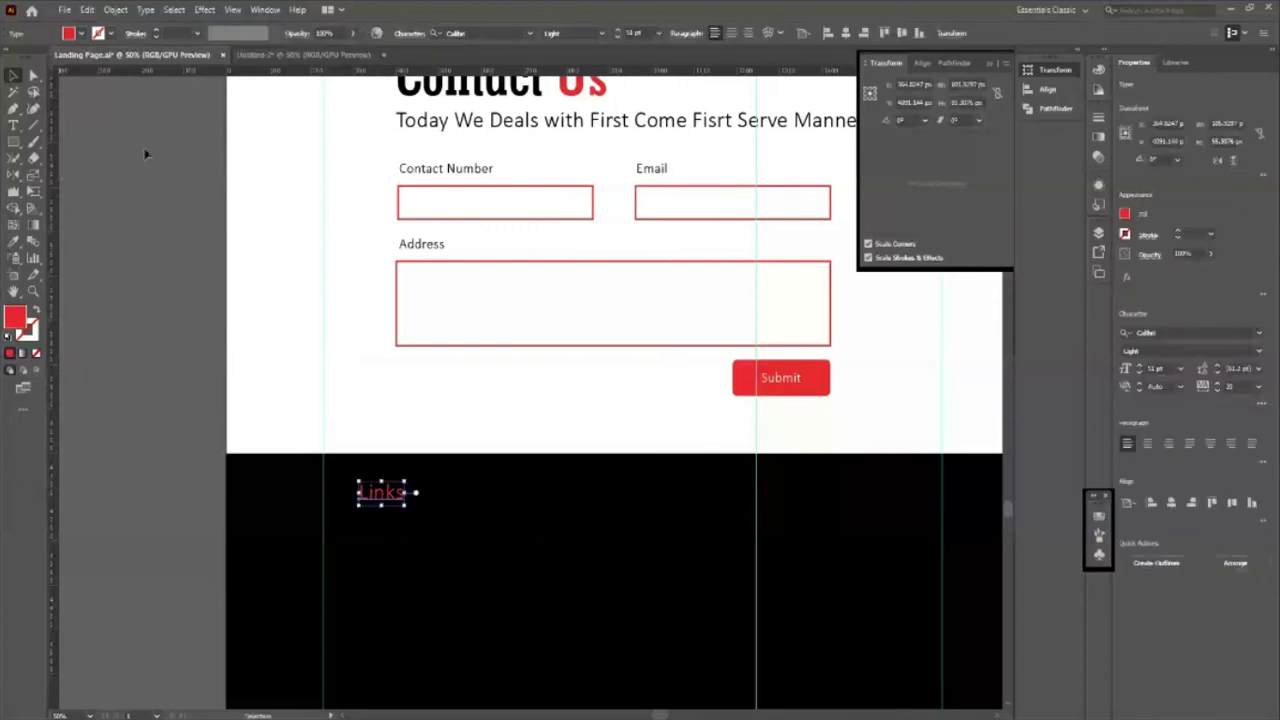
{"action": "key", "text": "shift+Left"}
{"action": "key", "text": "shift+Left"}
{"action": "key", "text": "shift+Left"}
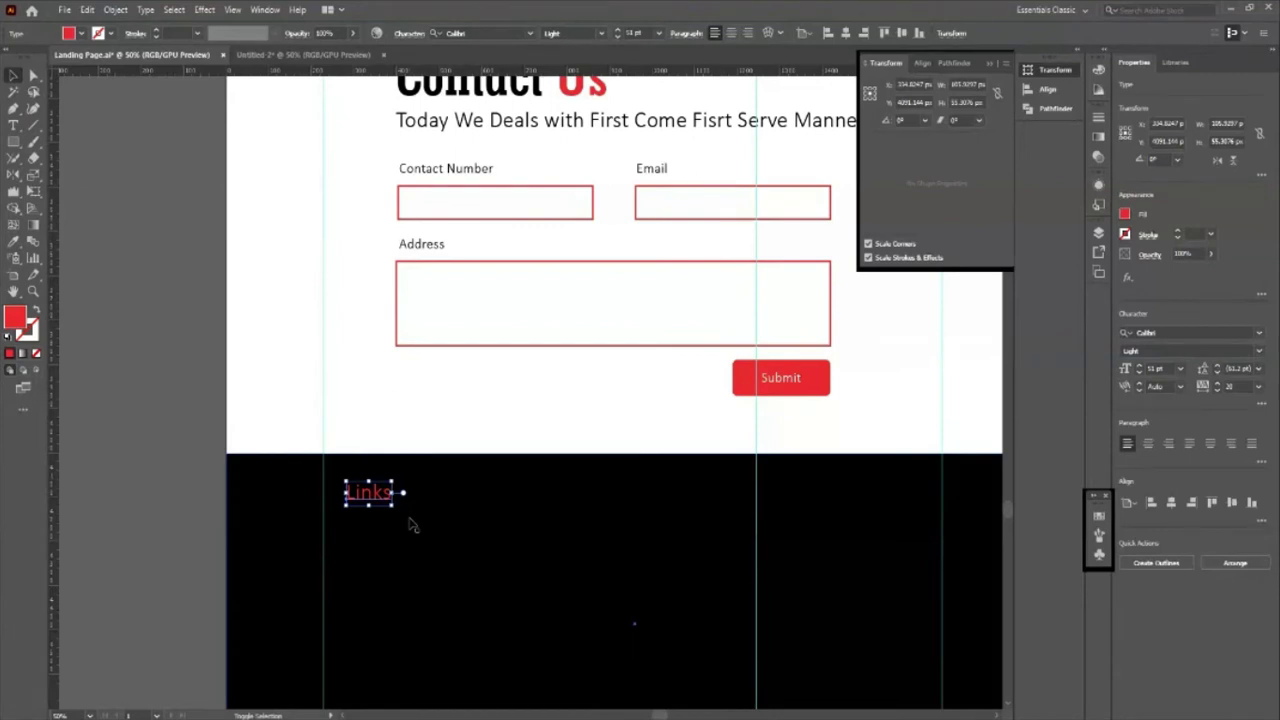
{"action": "key", "text": "shift+Left"}
{"action": "key", "text": "shift+Left"}
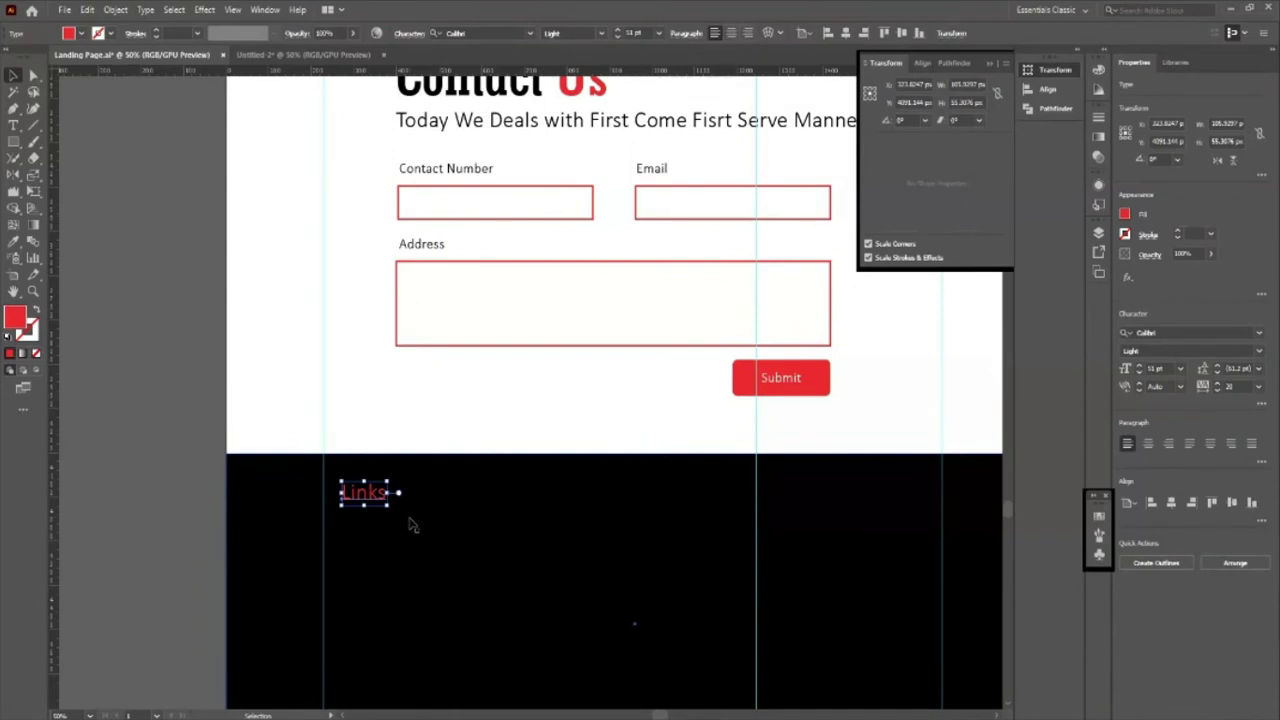
Step: Make two copies of the red Links heading and space all three across the footer's top
{"action": "left_click_drag", "start_coordinate": [363, 493], "coordinate": [460, 493]}
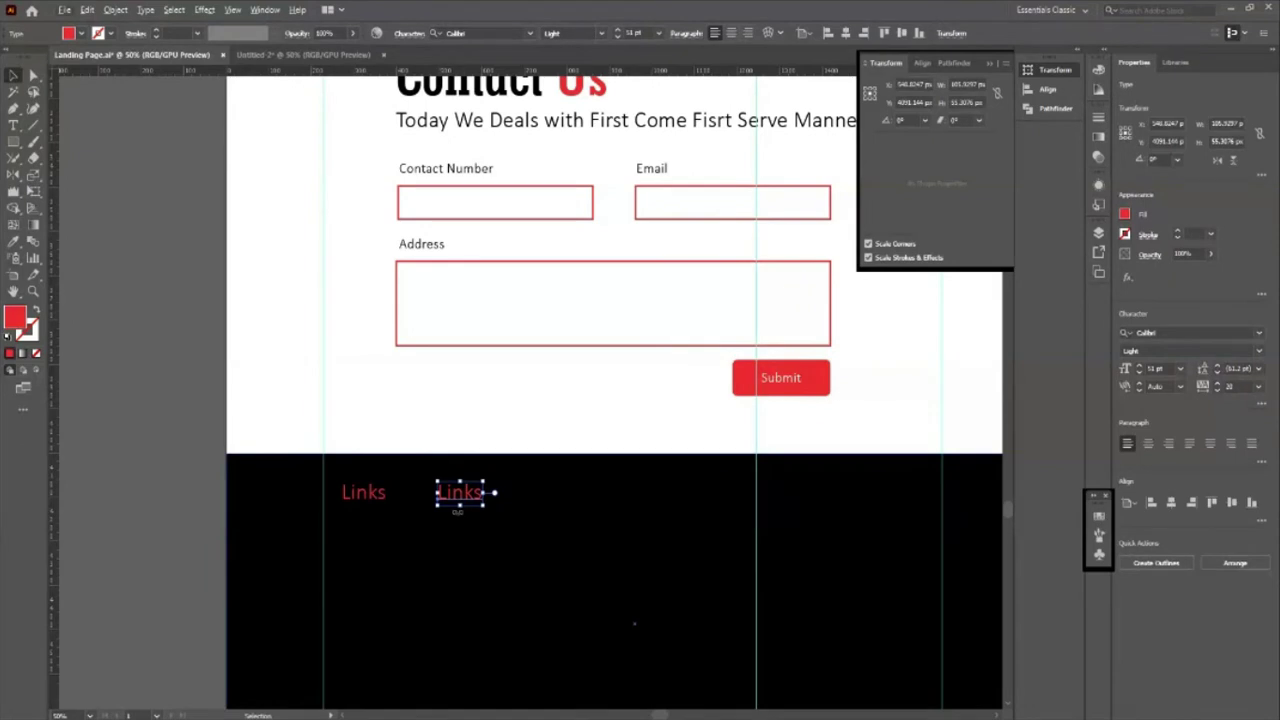
{"action": "left_click_drag", "start_coordinate": [460, 493], "coordinate": [612, 503]}
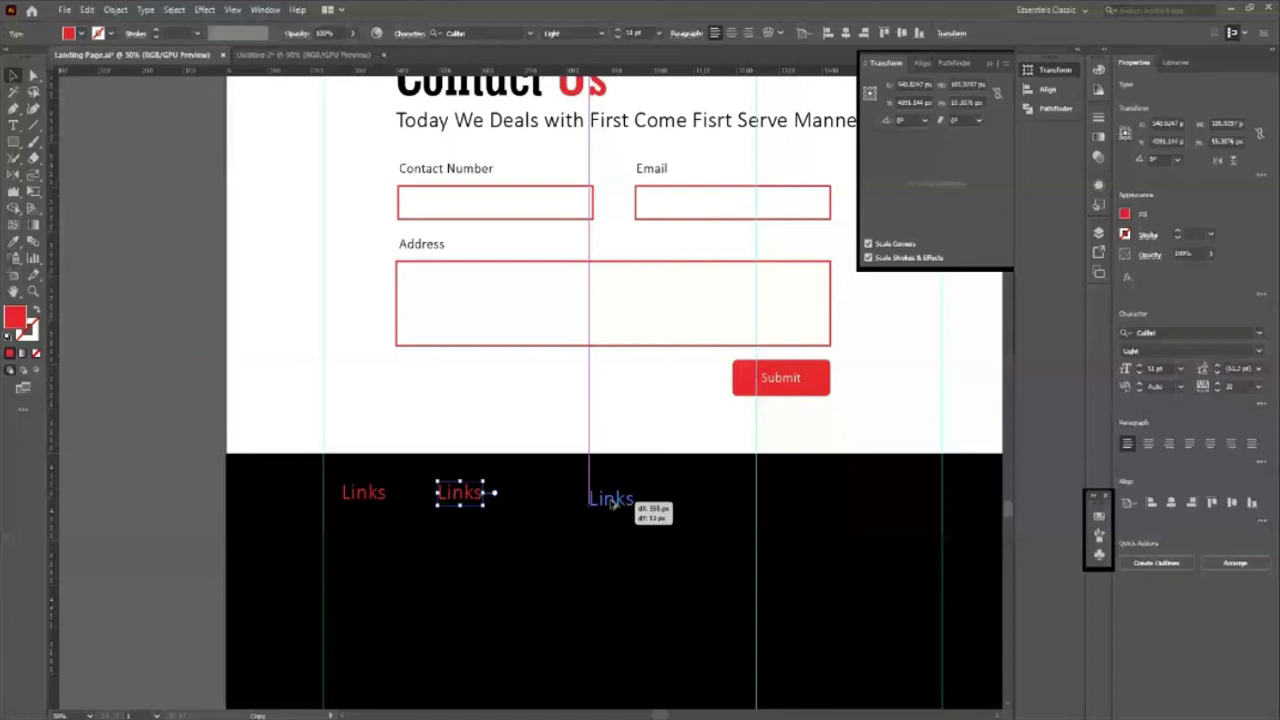
{"action": "left_click_drag", "start_coordinate": [612, 503], "coordinate": [612, 503]}
{"action": "scroll", "coordinate": [612, 503], "scroll_direction": "down", "scroll_amount": 1}
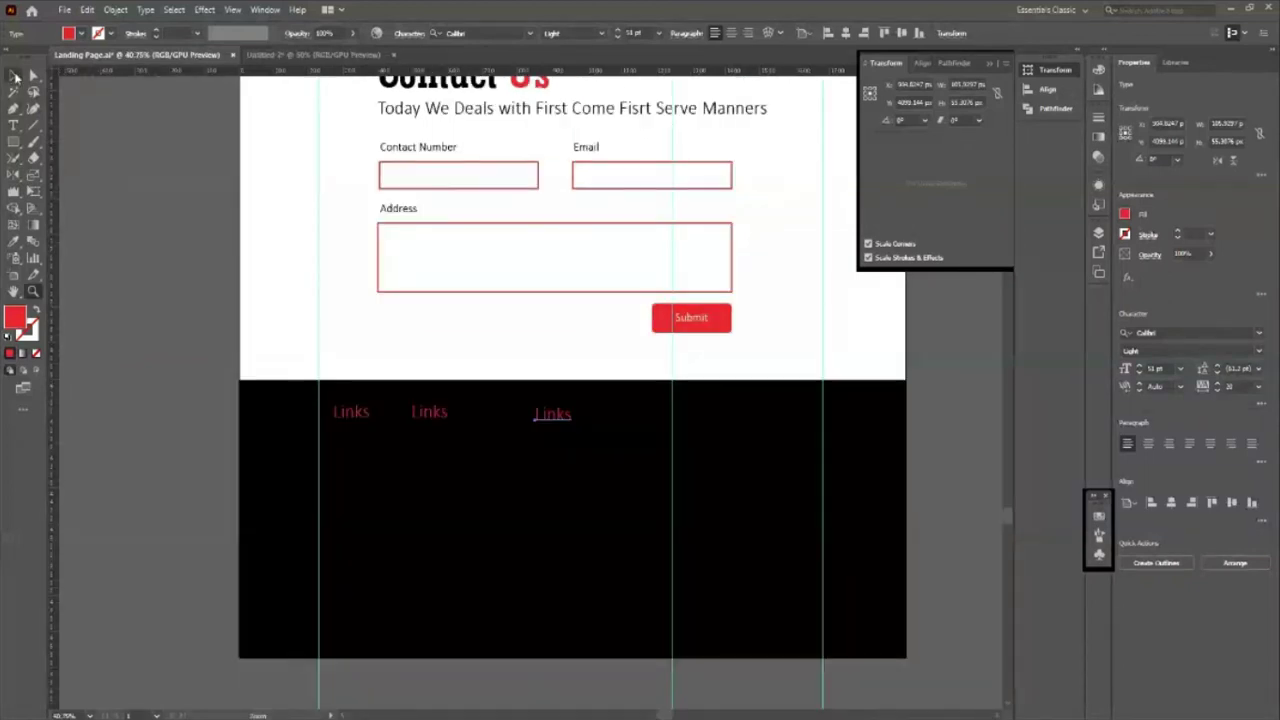
{"action": "left_click", "coordinate": [14, 76]}
{"action": "left_click_drag", "start_coordinate": [562, 422], "coordinate": [810, 420]}
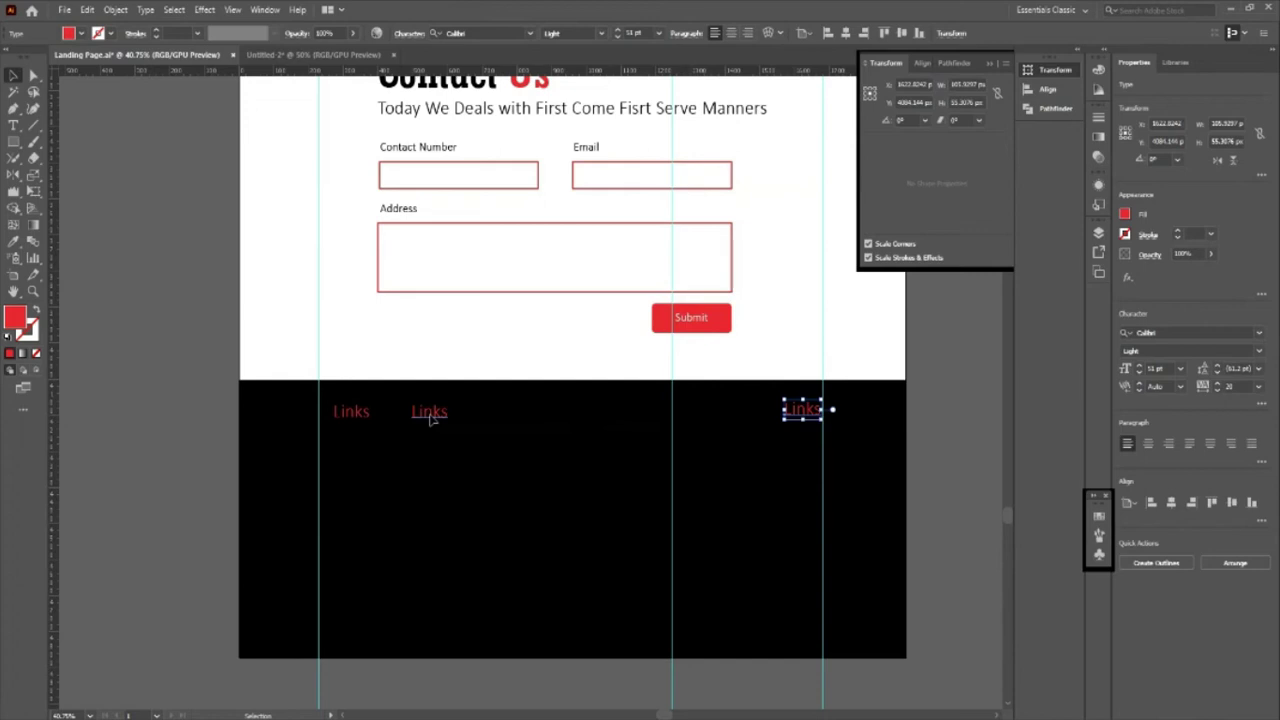
{"action": "left_click_drag", "start_coordinate": [430, 418], "coordinate": [546, 418]}
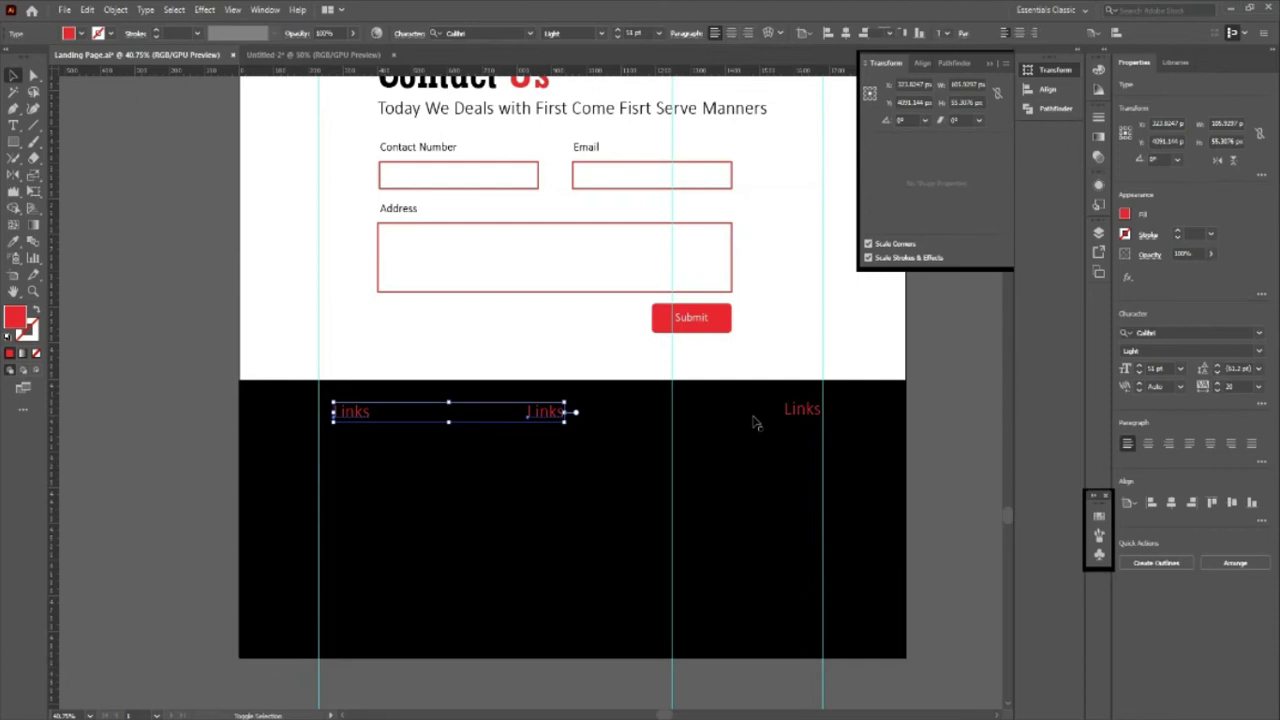
Step: Copy the Home, About Us, Menu, Contact Us navigation text and paste a duplicate nudged downward
{"action": "scroll", "coordinate": [756, 424], "scroll_direction": "up", "scroll_amount": 10}
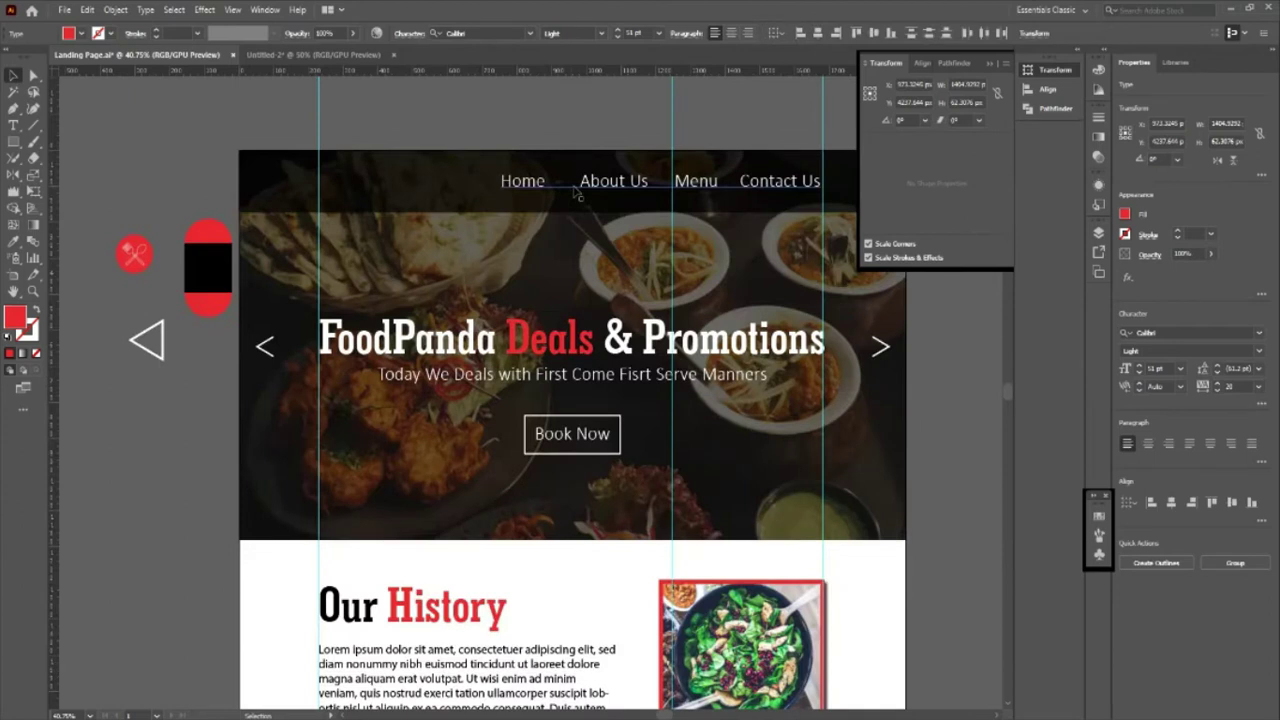
{"action": "left_click", "coordinate": [580, 190]}
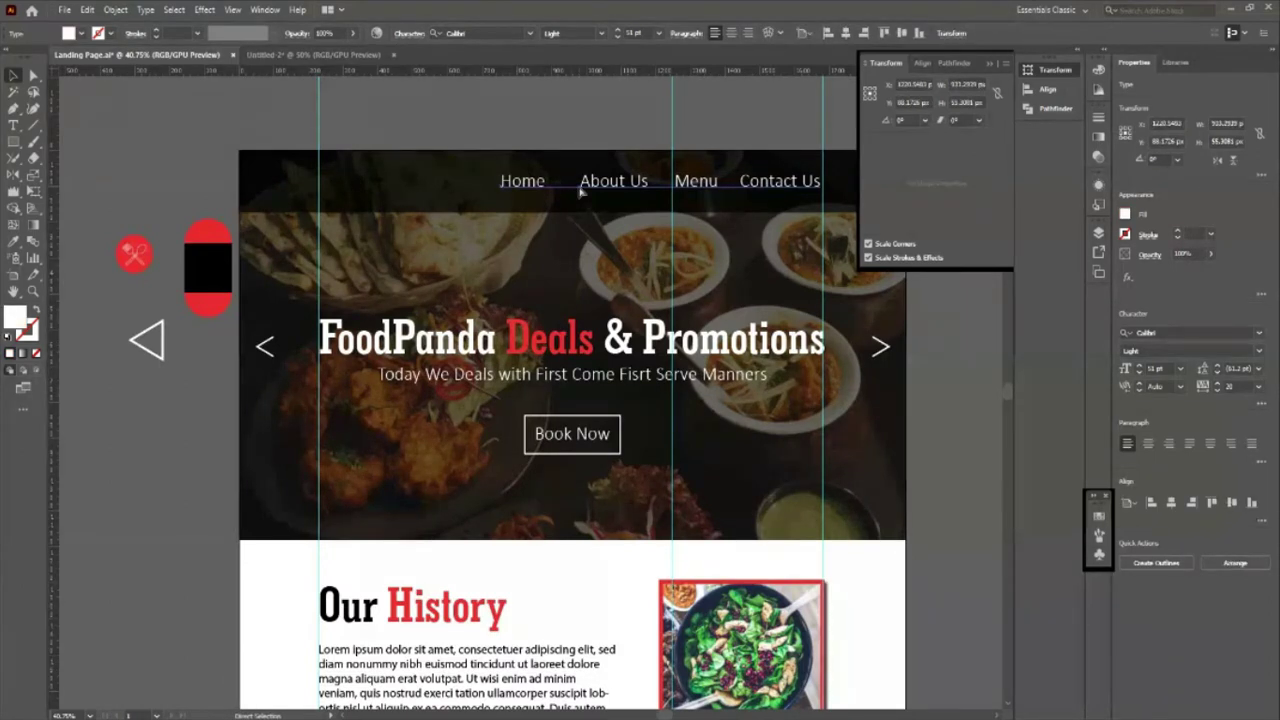
{"action": "key", "text": "ctrl+c"}
{"action": "key", "text": "ctrl+f"}
{"action": "key", "text": "shift+Down"}
{"action": "key", "text": "shift+Down"}
{"action": "key", "text": "shift+Down"}
{"action": "key", "text": "shift+Down"}
{"action": "key", "text": "shift+Down"}
{"action": "key", "text": "shift+Down"}
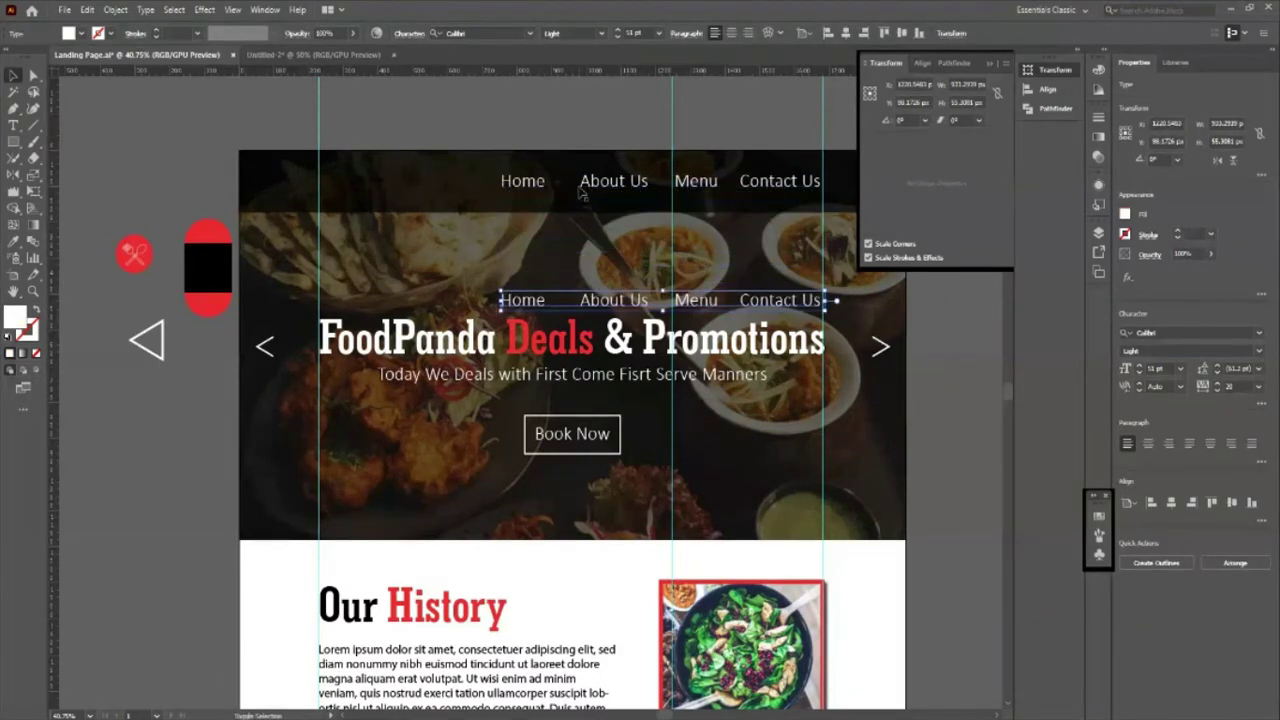
{"action": "key", "text": "shift+Down"}
{"action": "key", "text": "shift+Down"}
{"action": "key", "text": "shift+Down"}
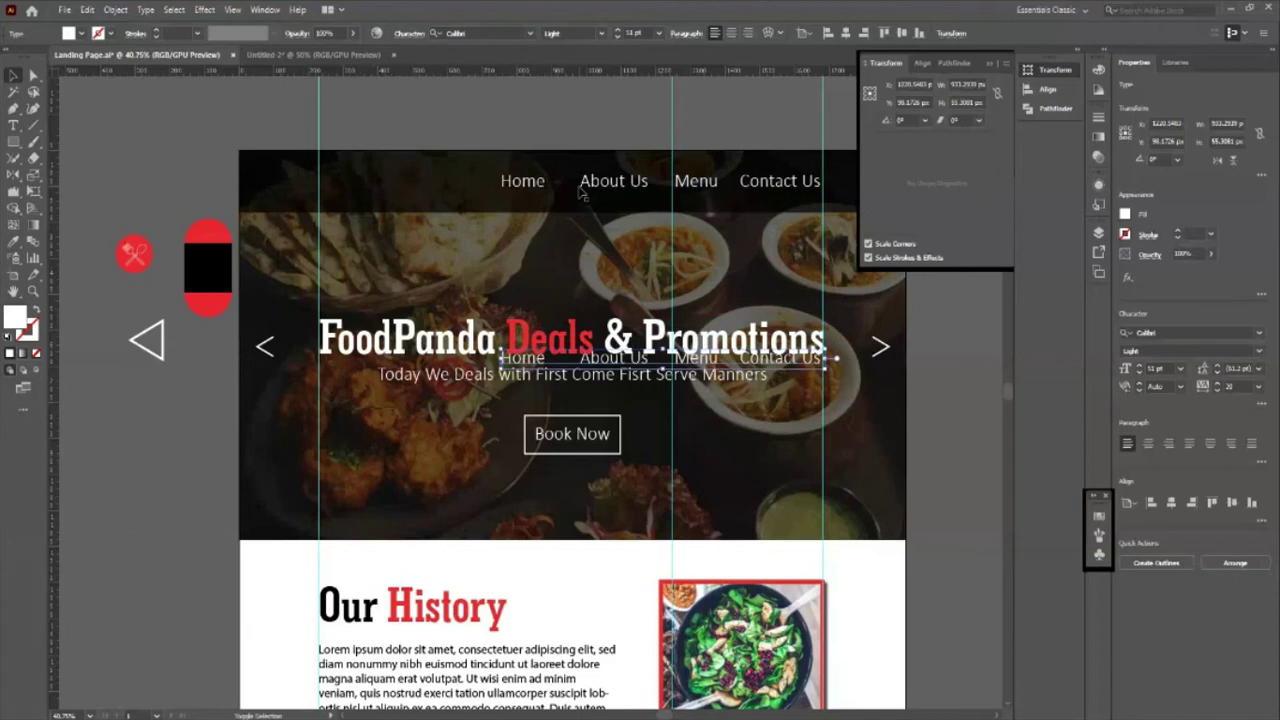
Step: Check the red 24 Hours rectangle, then reselect the header navigation text group
{"action": "scroll", "coordinate": [570, 400], "scroll_direction": "down", "scroll_amount": 10}
{"action": "scroll", "coordinate": [560, 560], "scroll_direction": "down", "scroll_amount": 2}
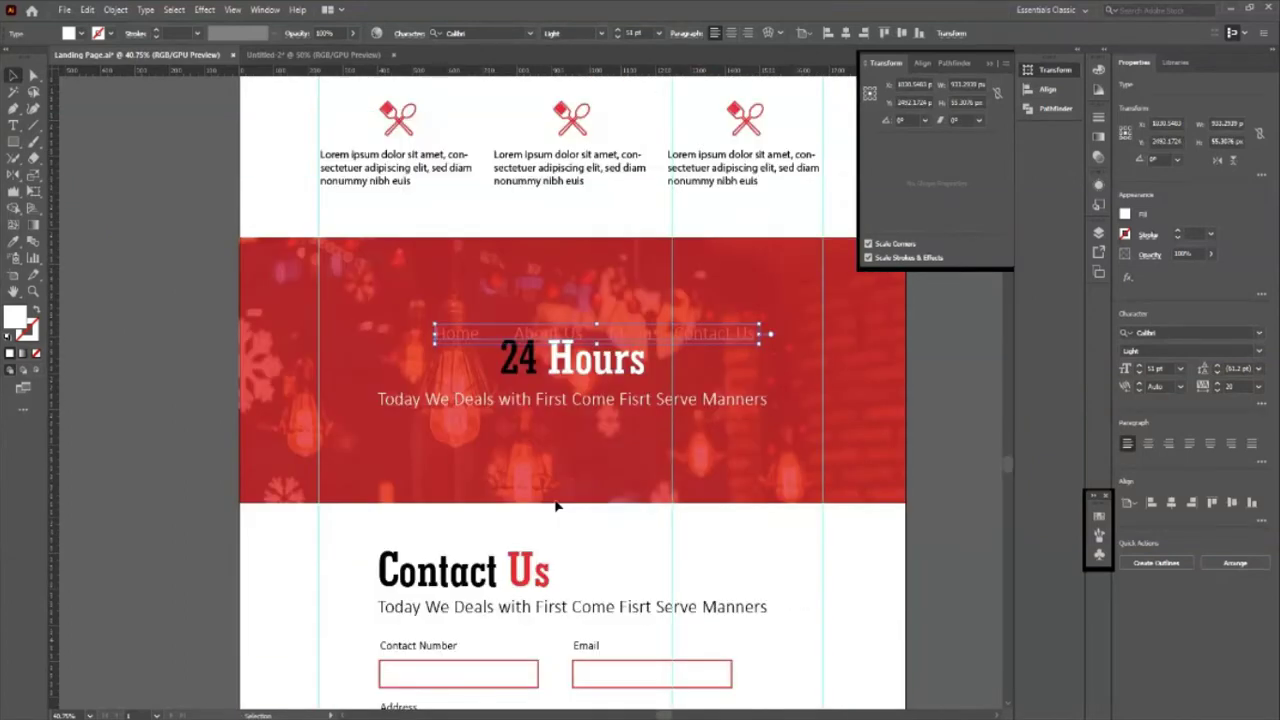
{"action": "left_click", "coordinate": [735, 338]}
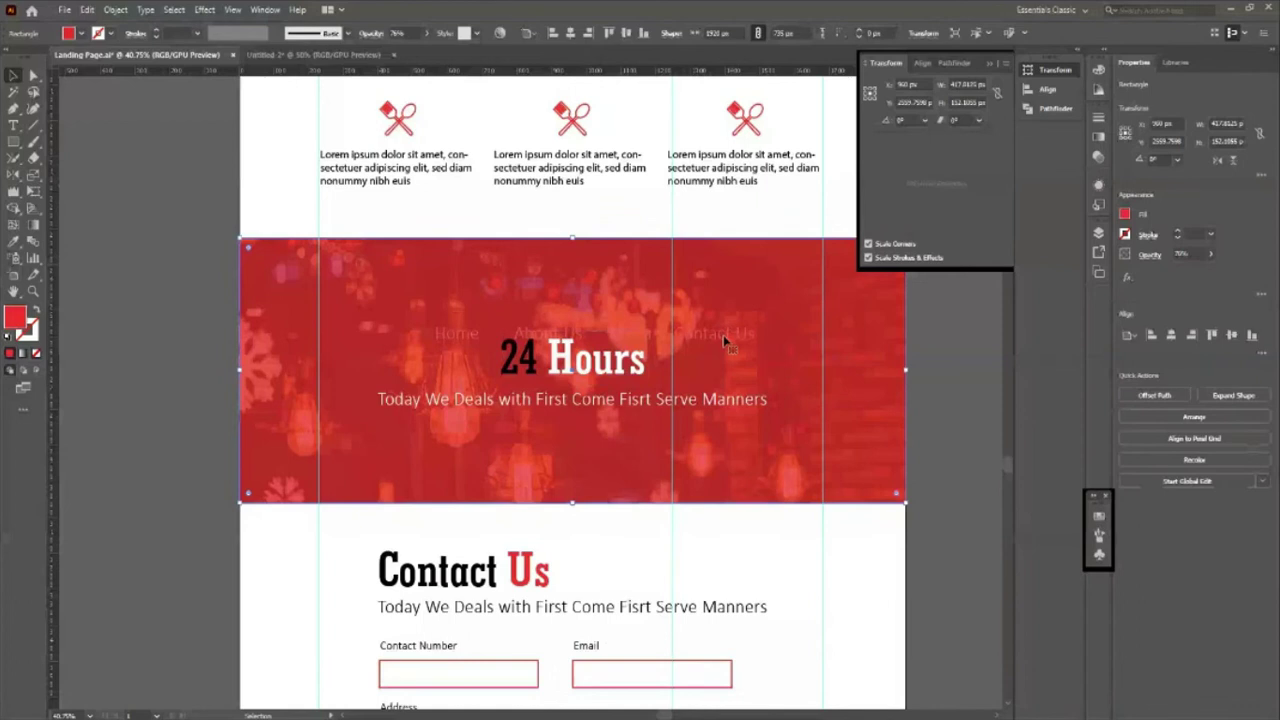
{"action": "scroll", "coordinate": [700, 500], "scroll_direction": "up", "scroll_amount": 5}
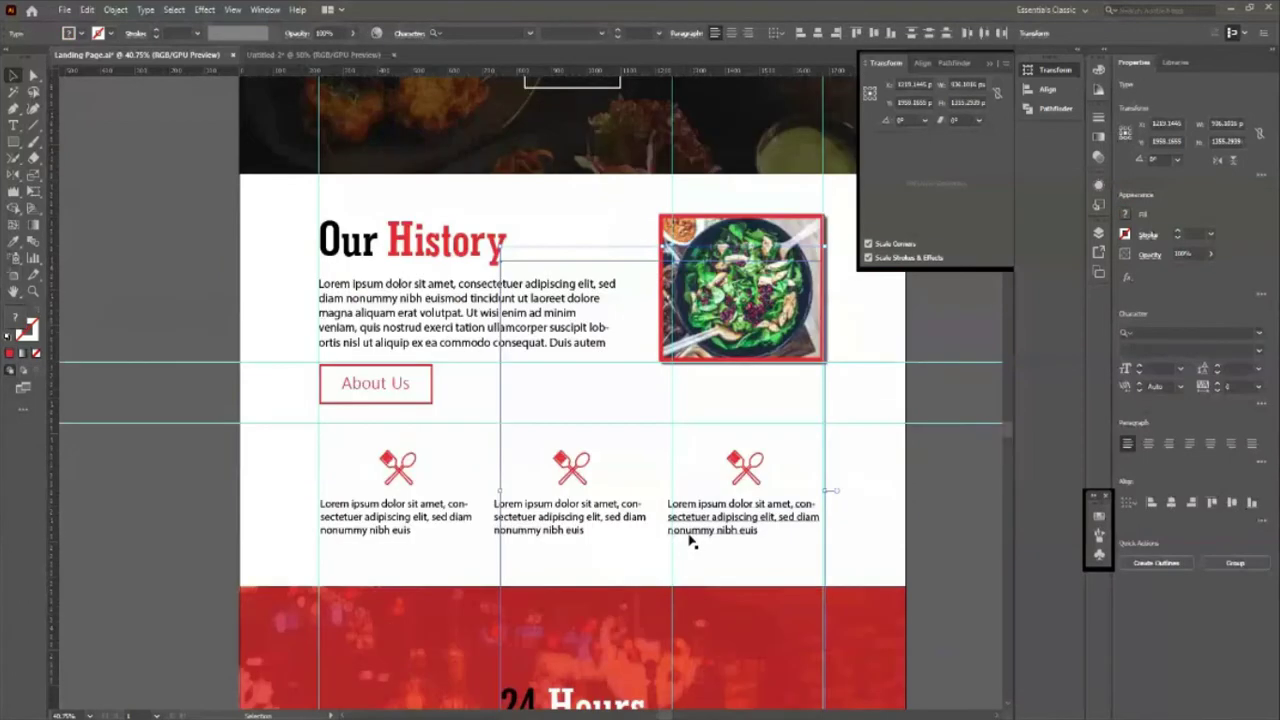
{"action": "scroll", "coordinate": [660, 528], "scroll_direction": "up", "scroll_amount": 3}
{"action": "scroll", "coordinate": [620, 530], "scroll_direction": "up", "scroll_amount": 3}
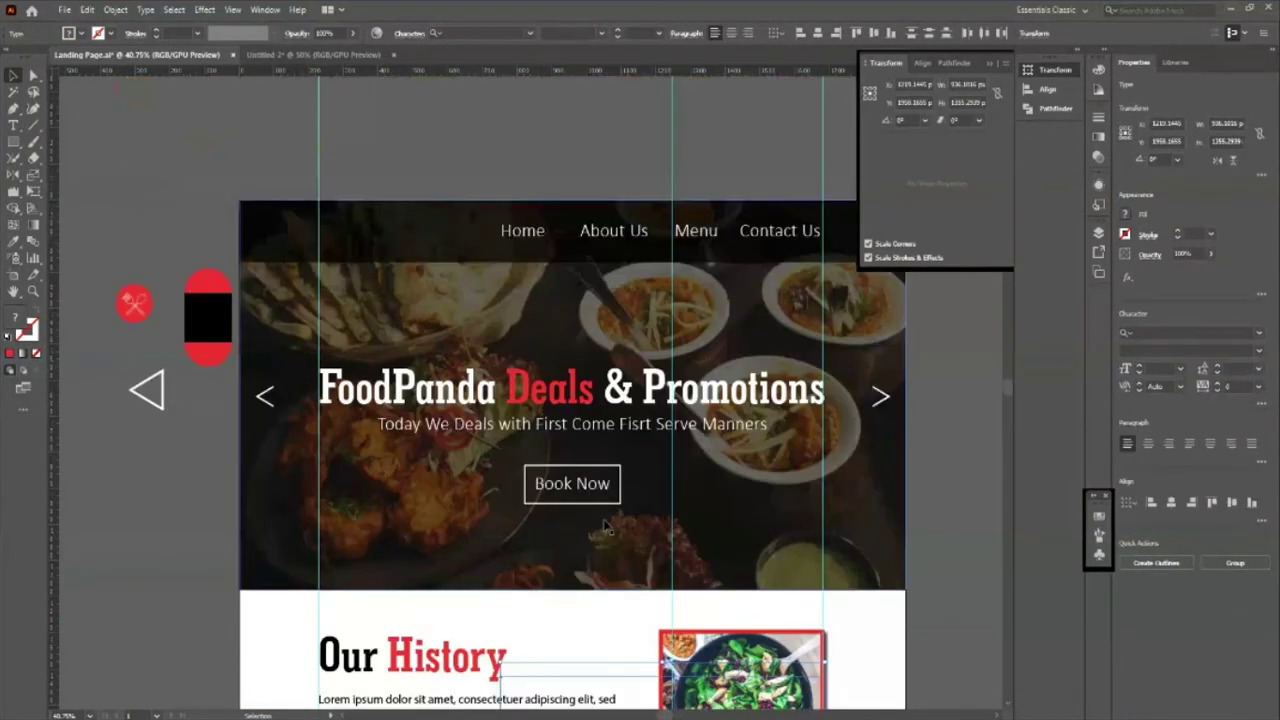
{"action": "left_click", "coordinate": [546, 240]}
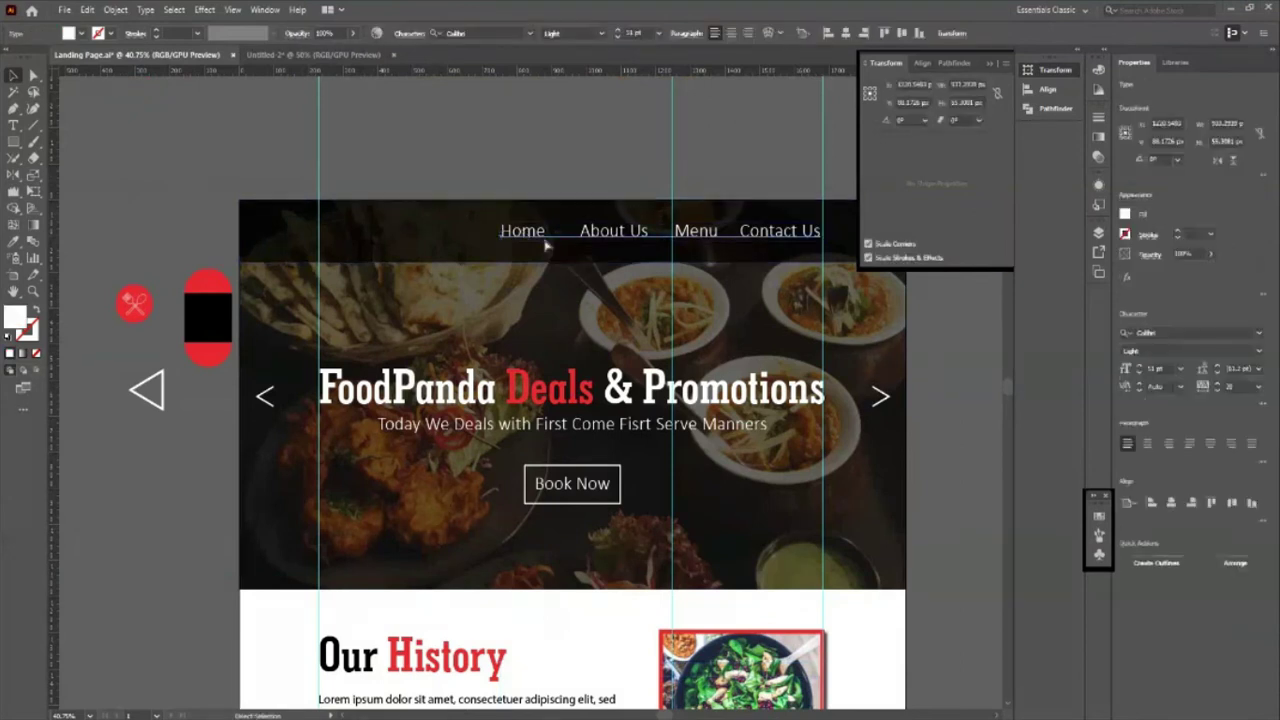
{"action": "scroll", "coordinate": [546, 245], "scroll_direction": "down", "scroll_amount": 3}
{"action": "scroll", "coordinate": [461, 421], "scroll_direction": "down", "scroll_amount": 3}
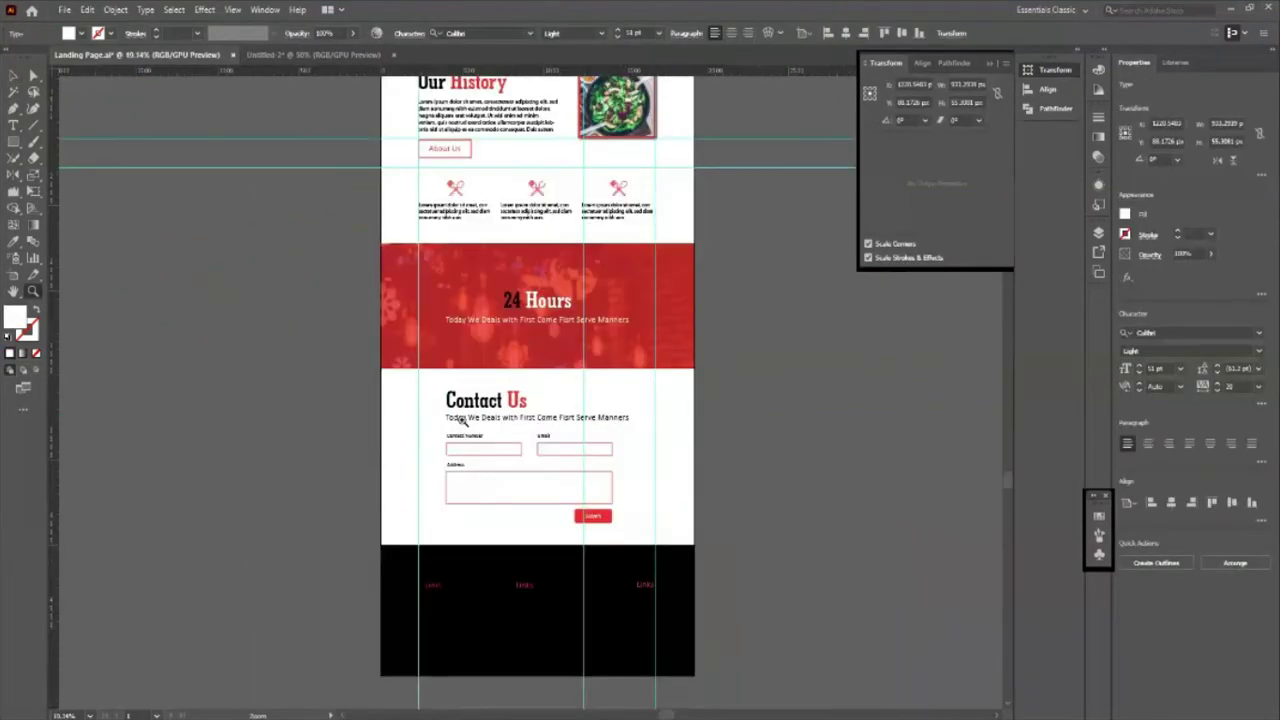
{"action": "scroll", "coordinate": [514, 501], "scroll_direction": "down", "scroll_amount": 2}
{"action": "scroll", "coordinate": [514, 501], "scroll_direction": "up", "scroll_amount": 3}
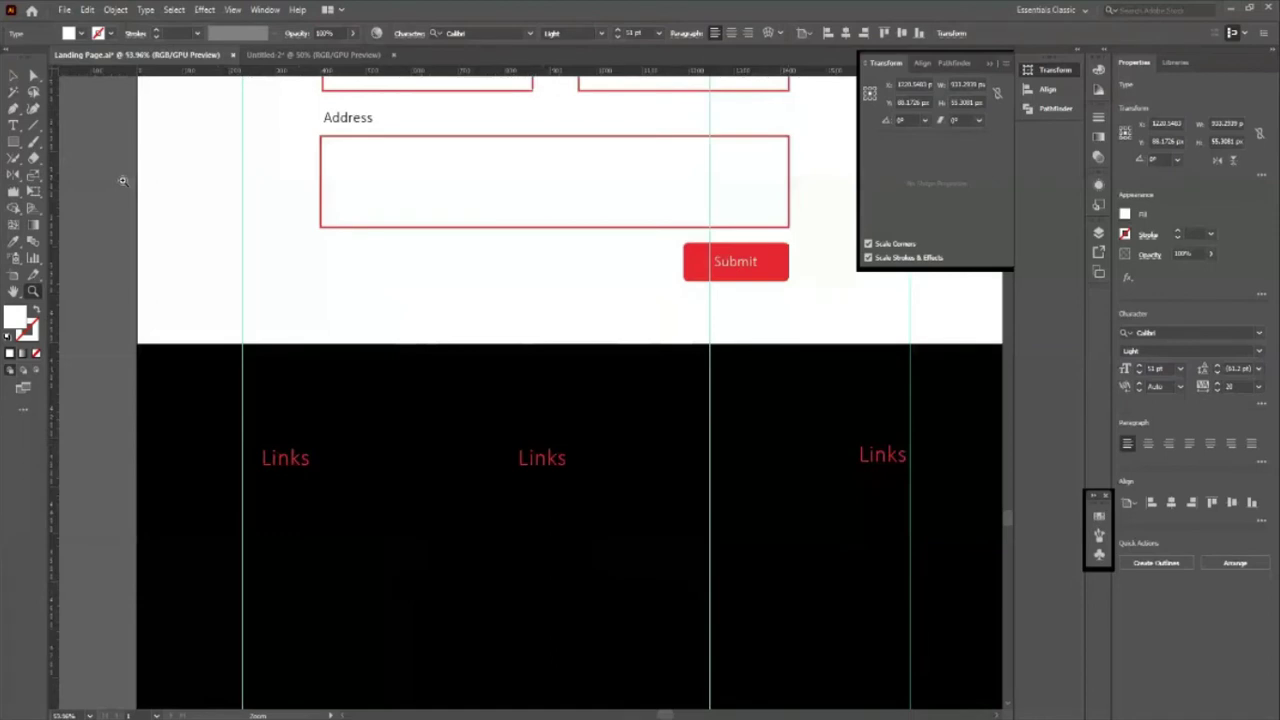
Step: Paste the navigation text into the black footer above the Links headings
{"action": "left_click", "coordinate": [120, 183]}
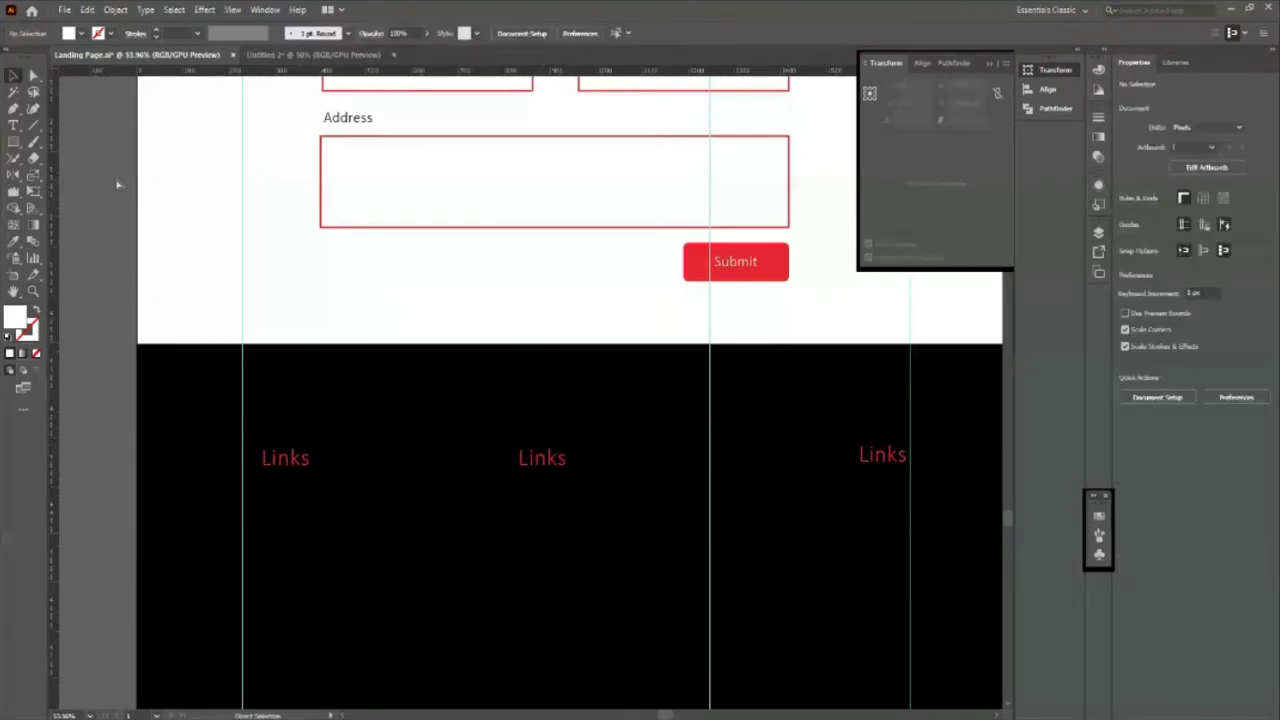
{"action": "key", "text": "ctrl+v"}
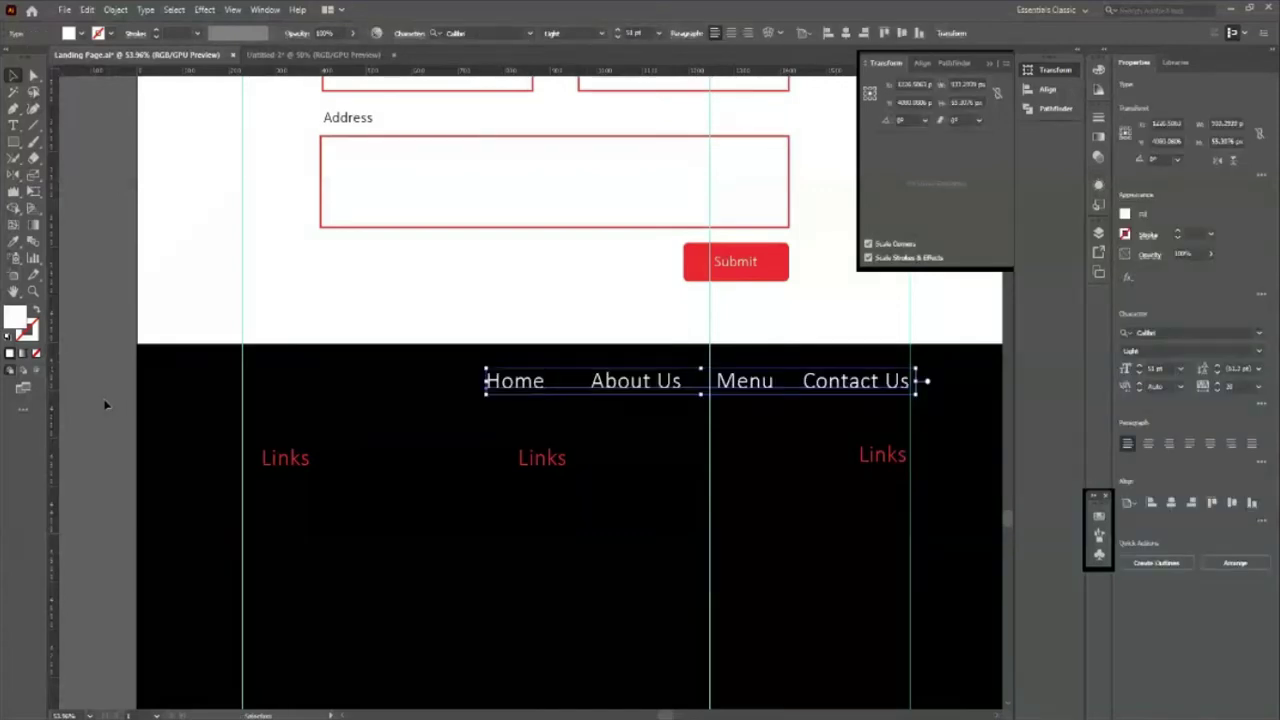
{"action": "left_click", "coordinate": [115, 406]}
{"action": "scroll", "coordinate": [286, 434], "scroll_direction": "up", "scroll_amount": 1}
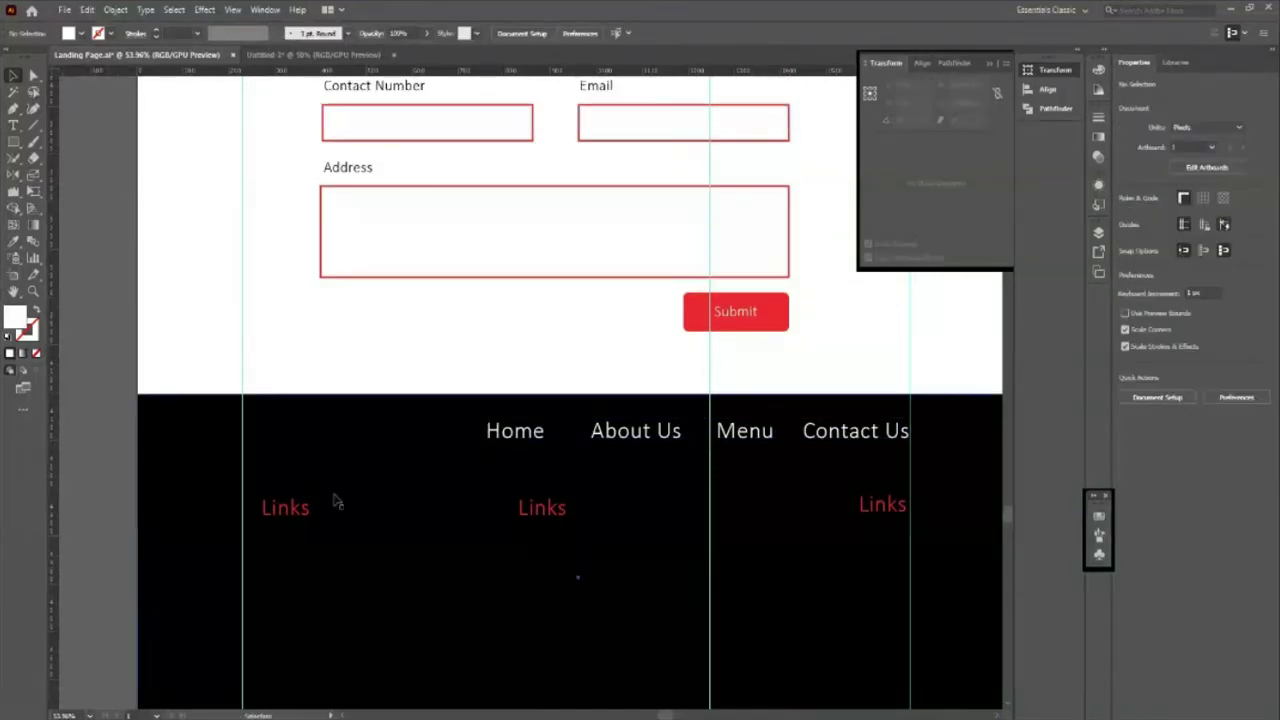
{"action": "scroll", "coordinate": [335, 470], "scroll_direction": "down", "scroll_amount": 2}
{"action": "scroll", "coordinate": [338, 443], "scroll_direction": "up", "scroll_amount": 1}
{"action": "scroll", "coordinate": [300, 455], "scroll_direction": "down", "scroll_amount": 1}
Step: Distribute the three red Links headings evenly using Horizontal Distribute Center
{"action": "left_click", "coordinate": [287, 450]}
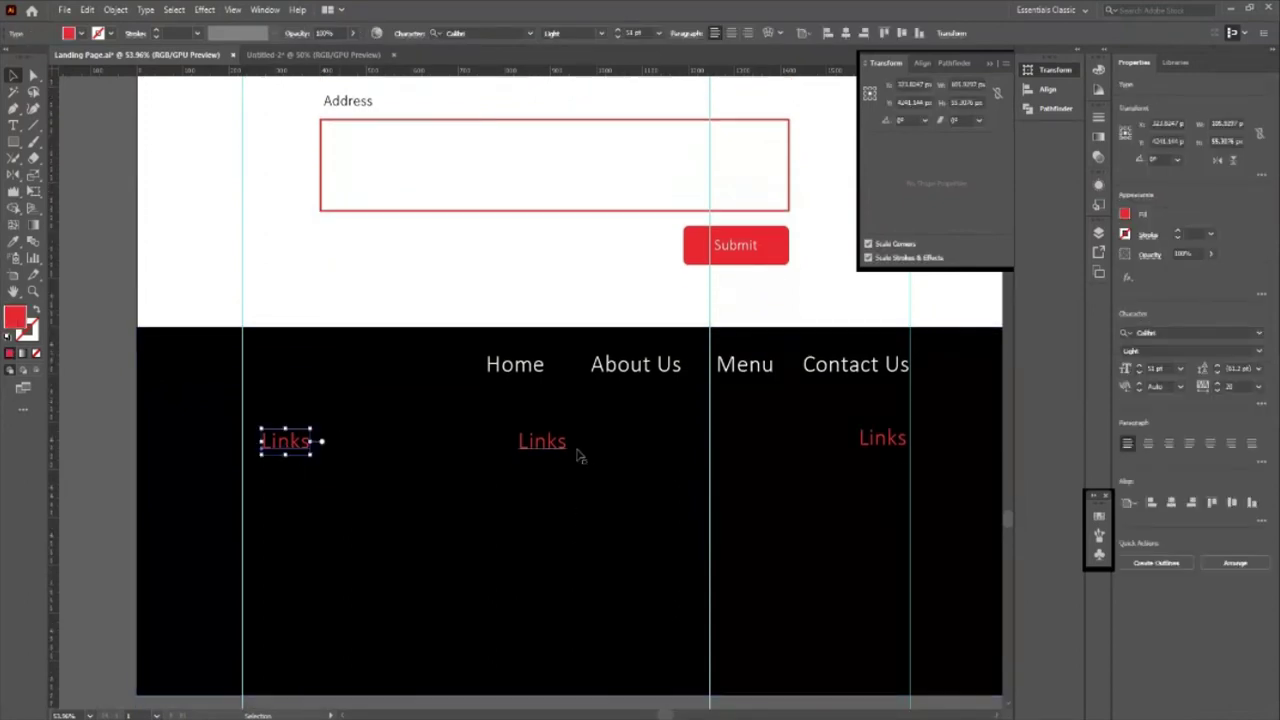
{"action": "left_click", "coordinate": [565, 448], "text": "shift"}
{"action": "left_click", "coordinate": [873, 448], "text": "shift"}
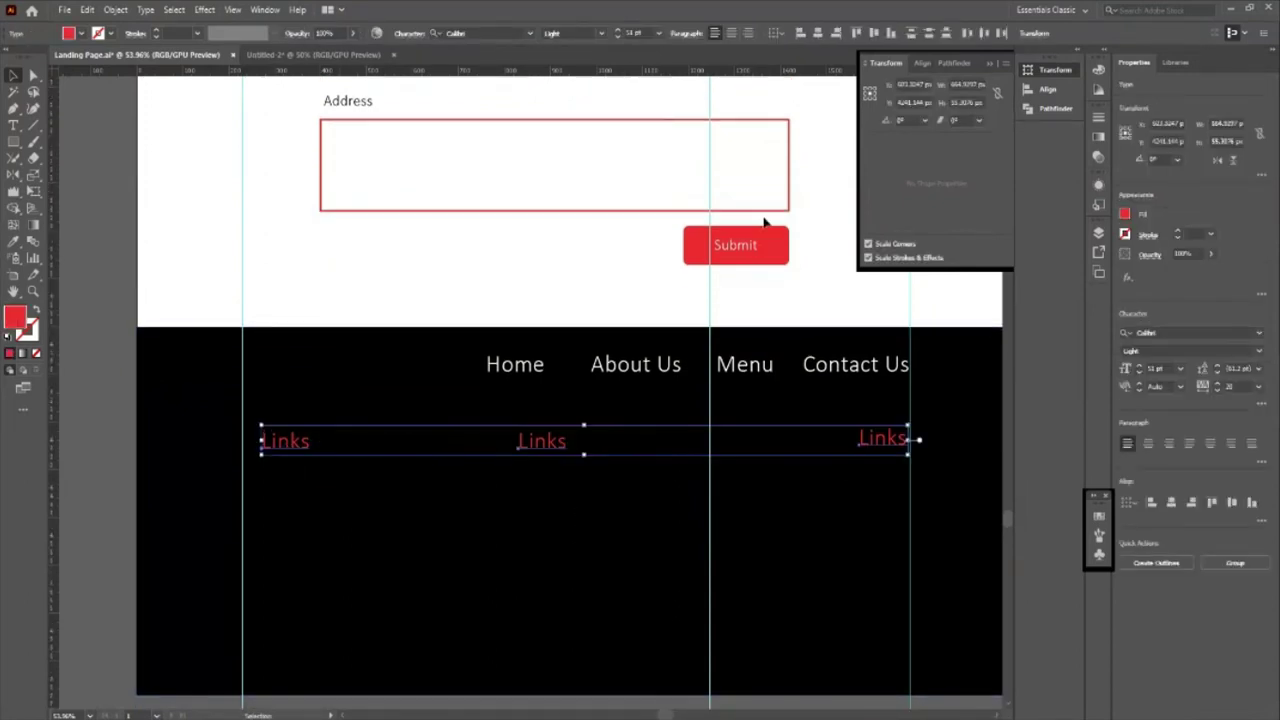
{"action": "left_click", "coordinate": [1262, 405]}
{"action": "left_click", "coordinate": [1262, 405]}
{"action": "left_click", "coordinate": [1261, 520]}
{"action": "left_click", "coordinate": [1151, 601]}
{"action": "left_click", "coordinate": [1232, 601]}
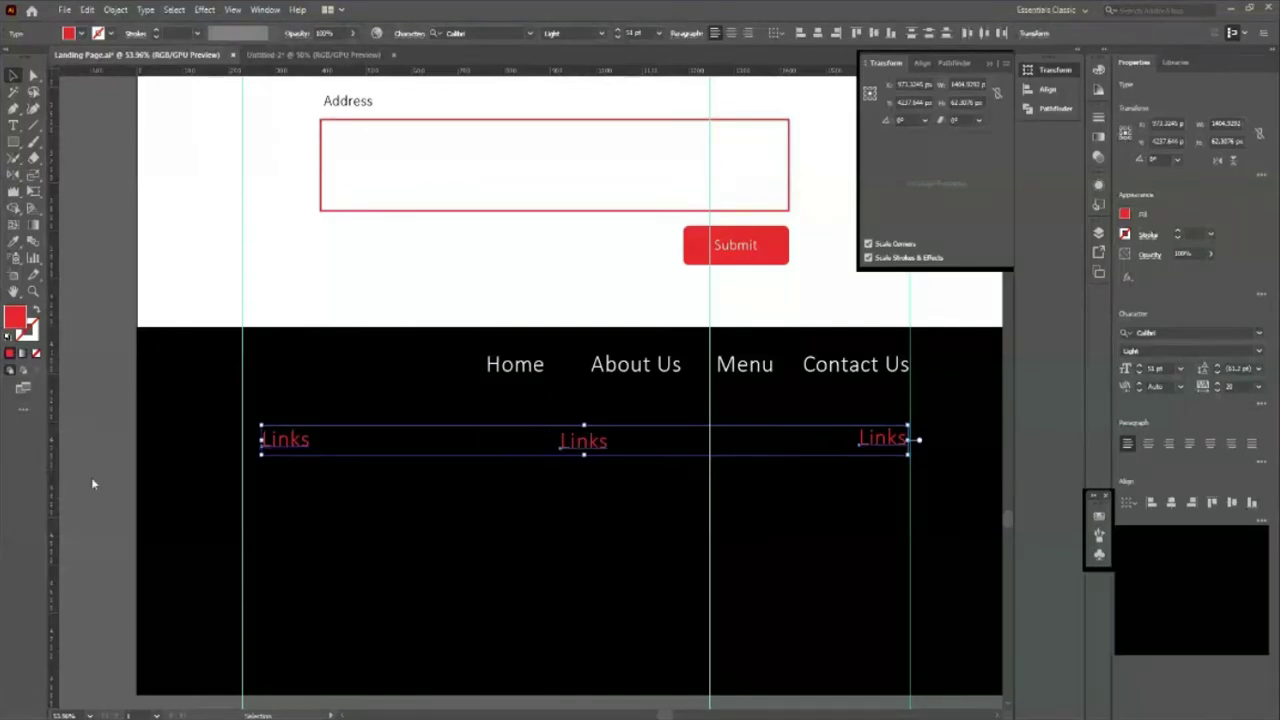
Step: Reselect the three Links headings to check their even spacing, then clear the selection
{"action": "scroll", "coordinate": [91, 477], "scroll_direction": "down", "scroll_amount": 1}
{"action": "scroll", "coordinate": [95, 460], "scroll_direction": "down", "scroll_amount": 1}
{"action": "left_click", "coordinate": [99, 438]}
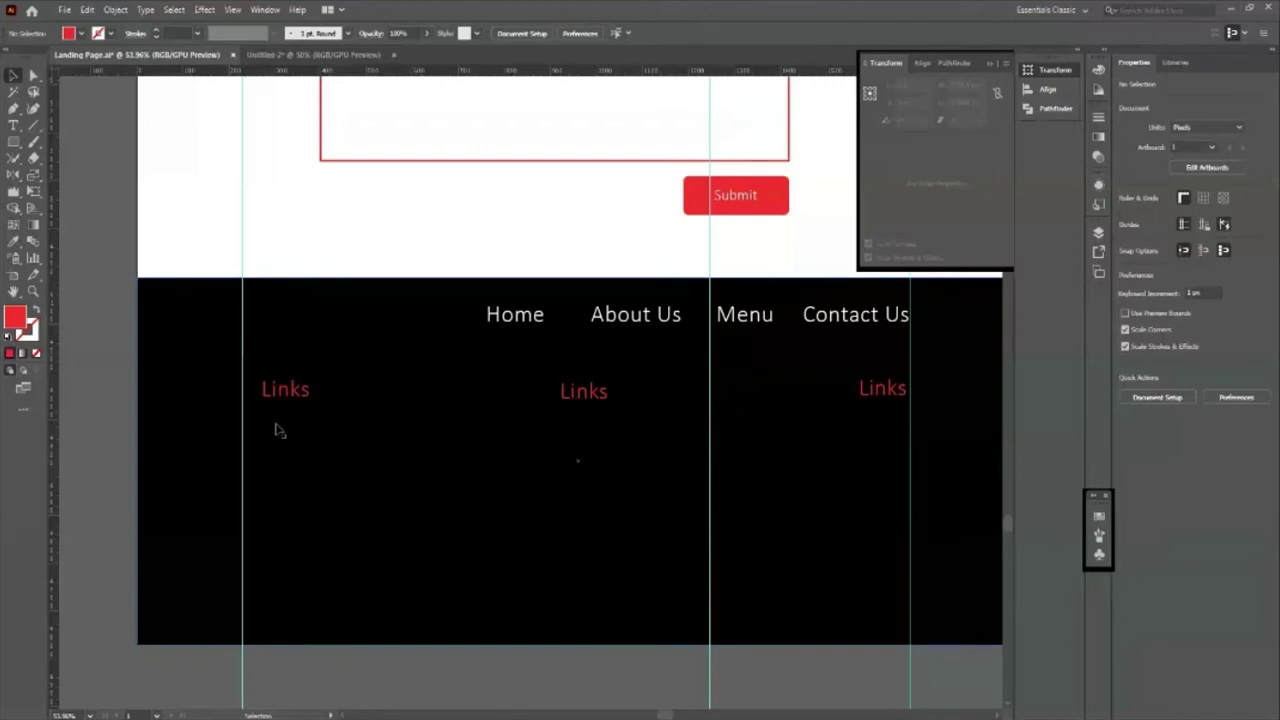
{"action": "left_click", "coordinate": [291, 397]}
{"action": "left_click", "coordinate": [128, 423]}
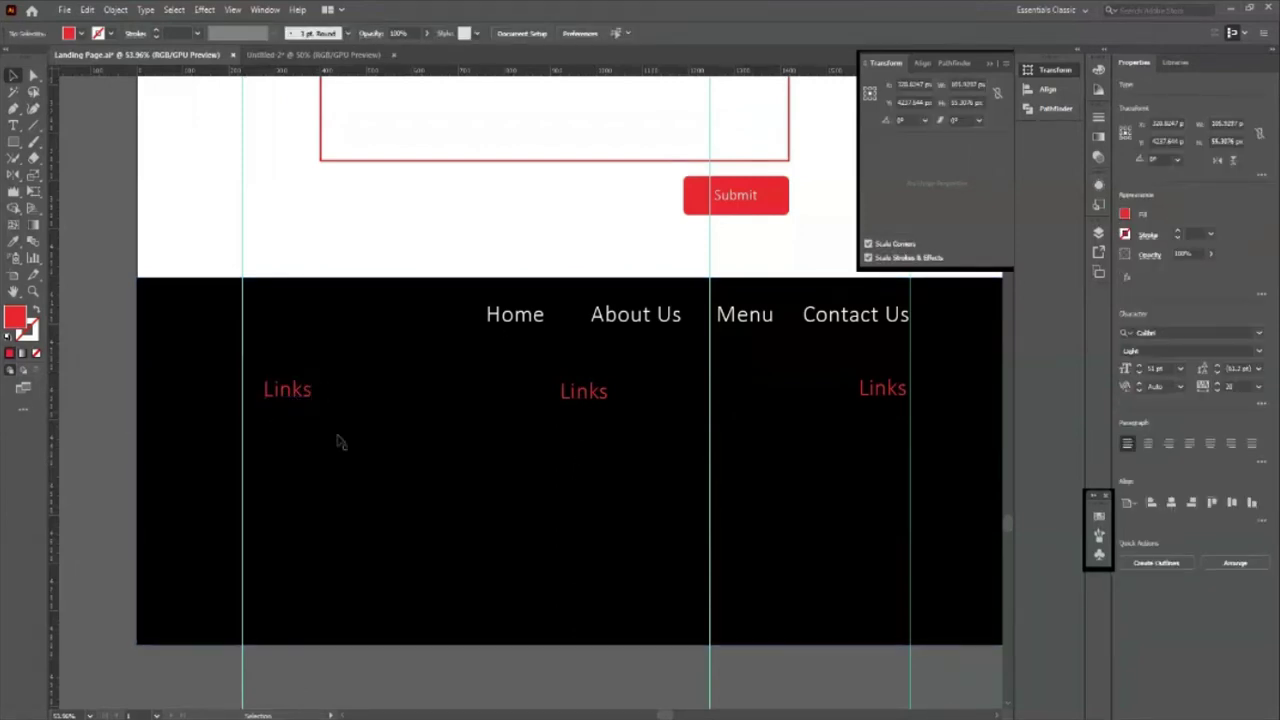
{"action": "left_click", "coordinate": [292, 395]}
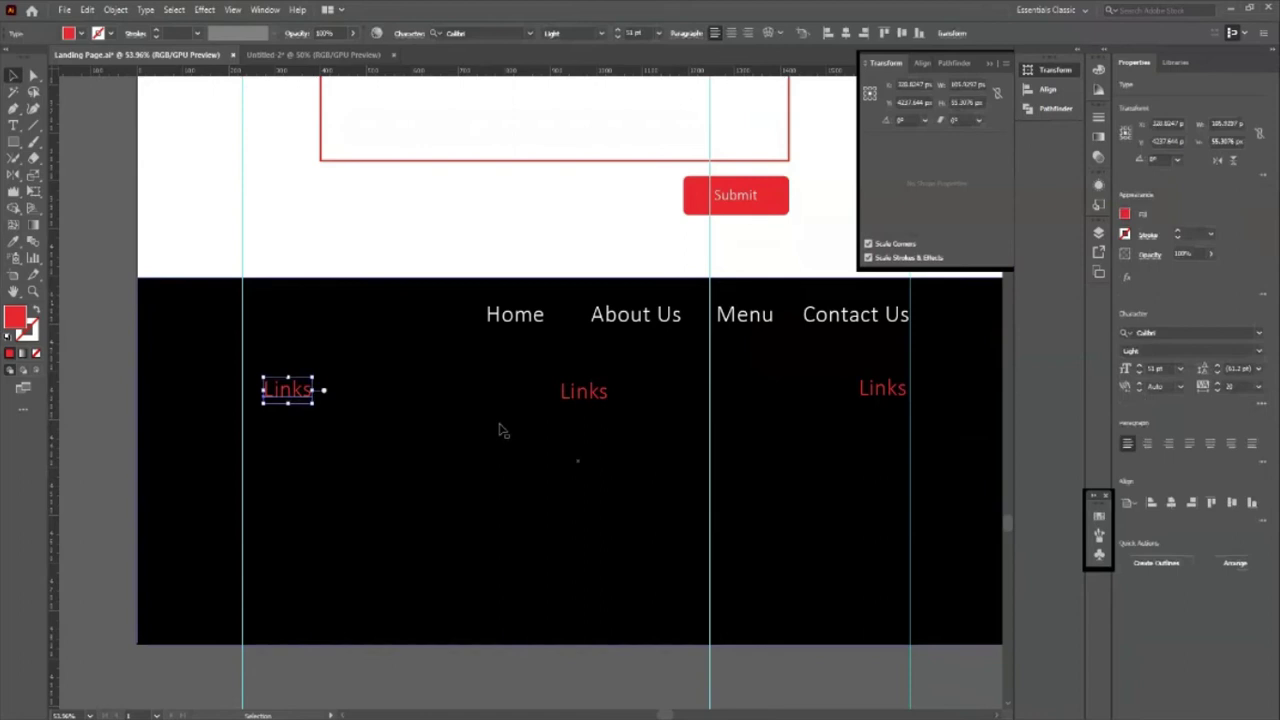
{"action": "left_click", "coordinate": [582, 396], "text": "shift"}
{"action": "left_click", "coordinate": [858, 396], "text": "shift"}
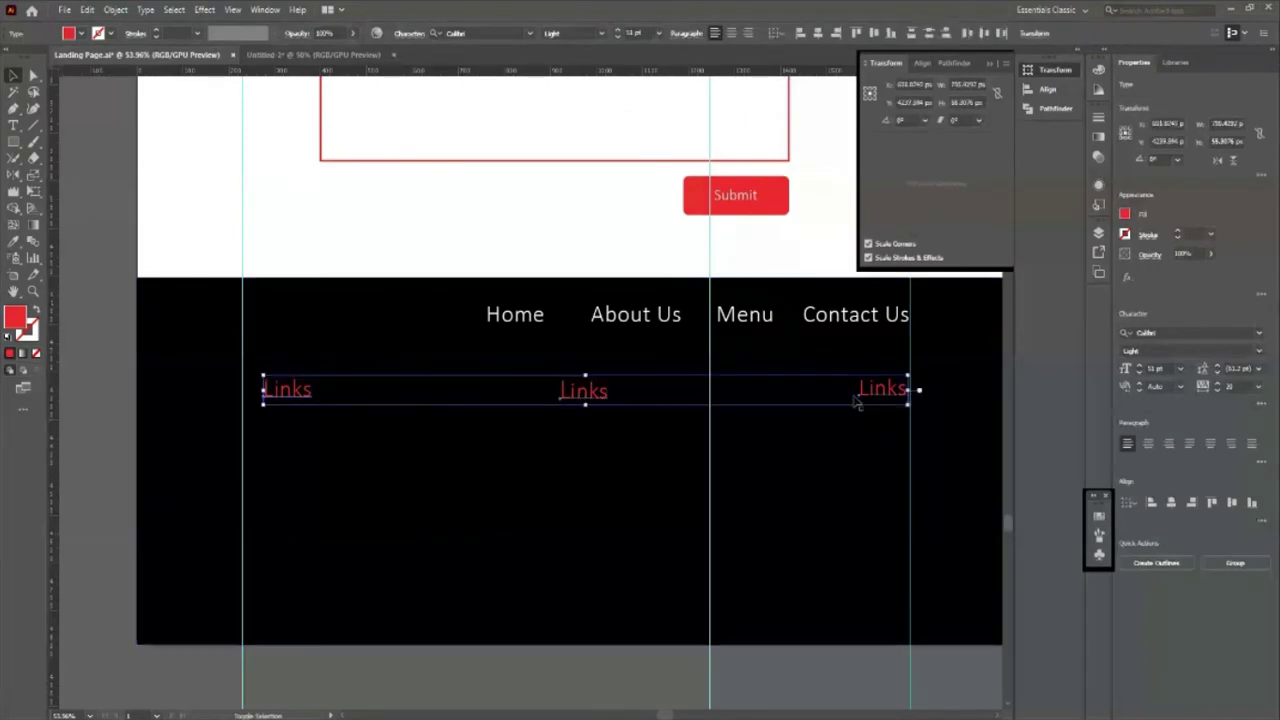
{"action": "left_click", "coordinate": [234, 428]}
Step: Return to the Selection tool and select, then deselect, the black footer rectangle
{"action": "scroll", "coordinate": [234, 428], "scroll_direction": "down", "scroll_amount": 5}
{"action": "scroll", "coordinate": [586, 437], "scroll_direction": "down", "scroll_amount": 3}
{"action": "scroll", "coordinate": [514, 428], "scroll_direction": "up", "scroll_amount": 3}
{"action": "scroll", "coordinate": [525, 412], "scroll_direction": "up", "scroll_amount": 2}
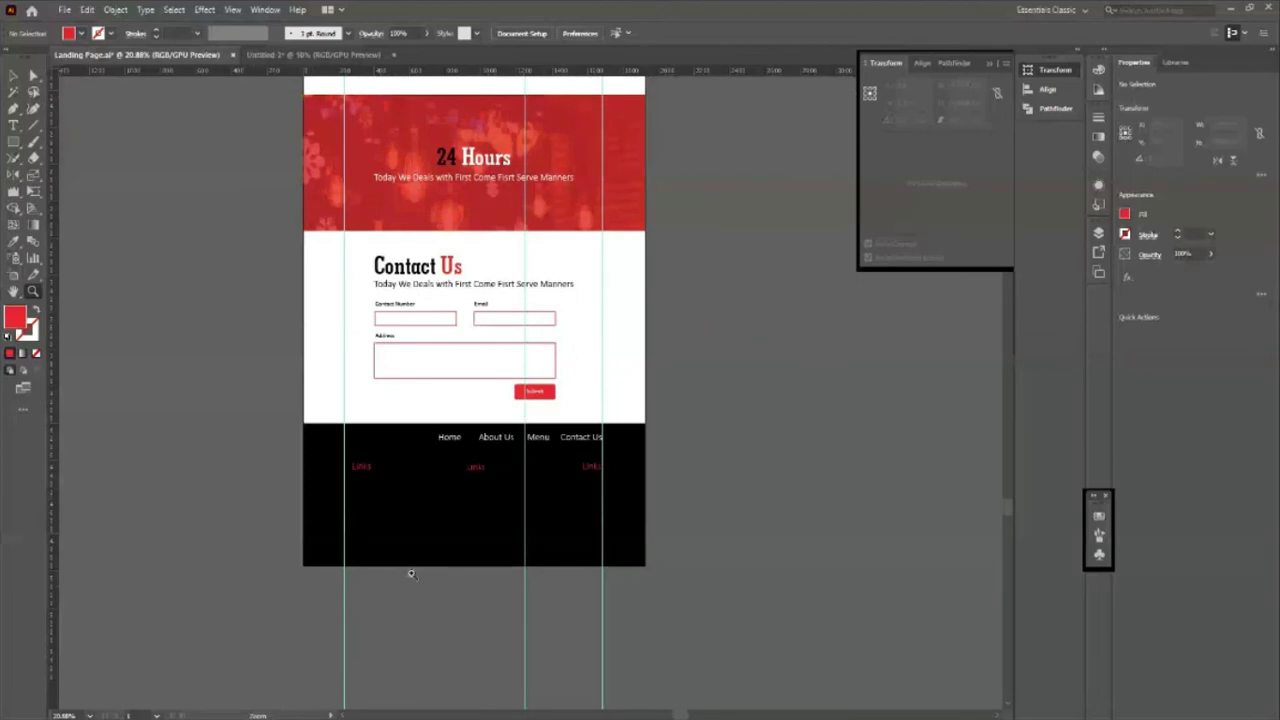
{"action": "scroll", "coordinate": [405, 560], "scroll_direction": "up", "scroll_amount": 3}
{"action": "scroll", "coordinate": [409, 530], "scroll_direction": "up", "scroll_amount": 1}
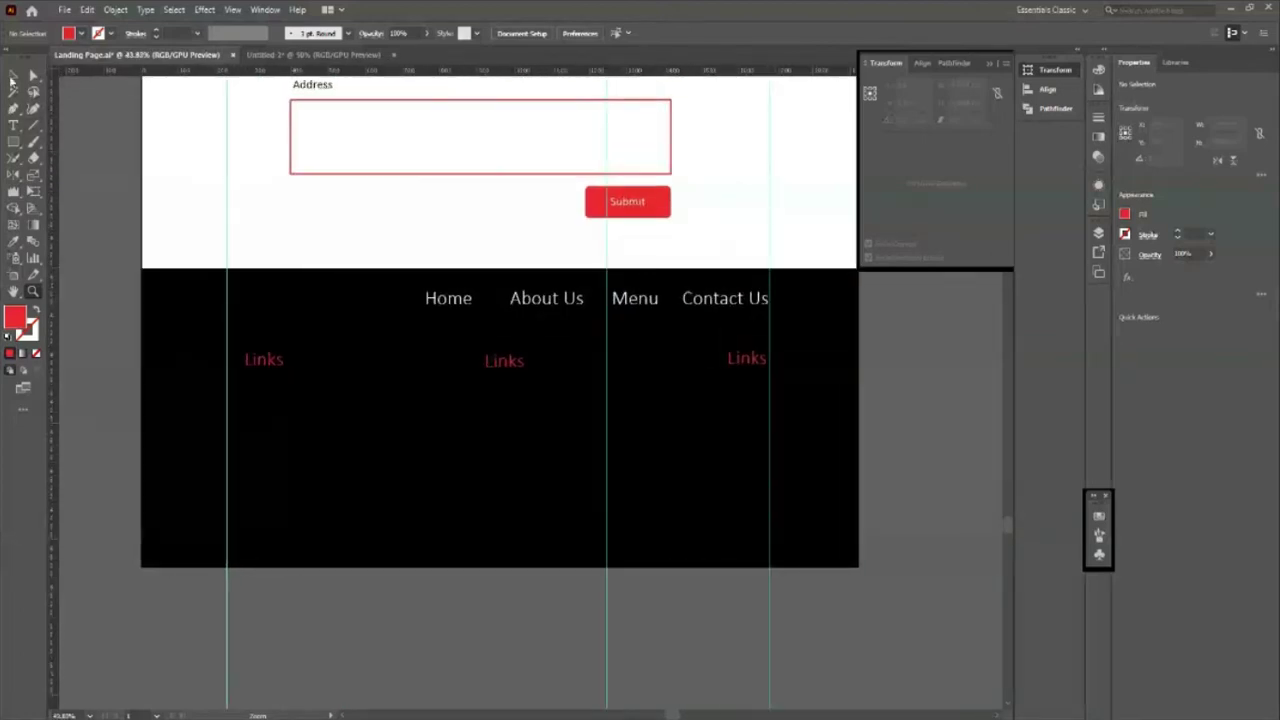
{"action": "left_click", "coordinate": [13, 76]}
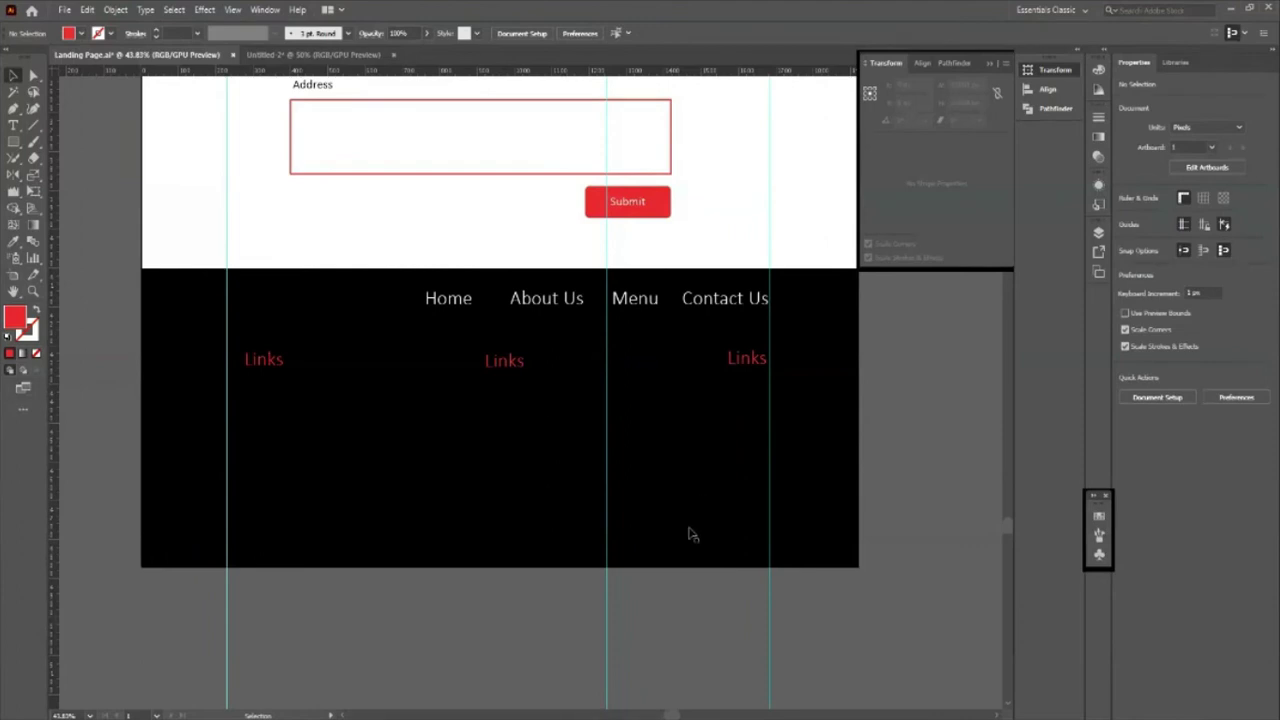
{"action": "left_click", "coordinate": [478, 548]}
{"action": "left_click", "coordinate": [590, 577]}
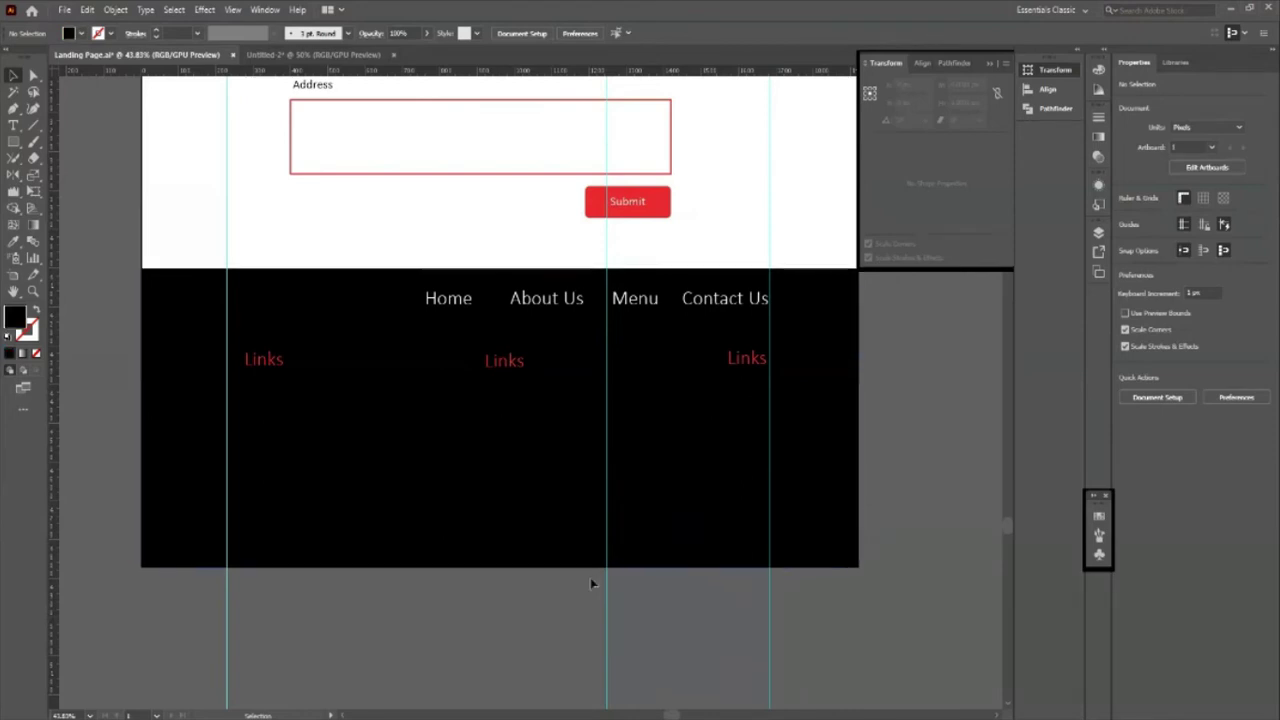
Step: Reshape the footer rectangle copy into a 94 px tall strip at the footer bottom
{"action": "left_click", "coordinate": [504, 565]}
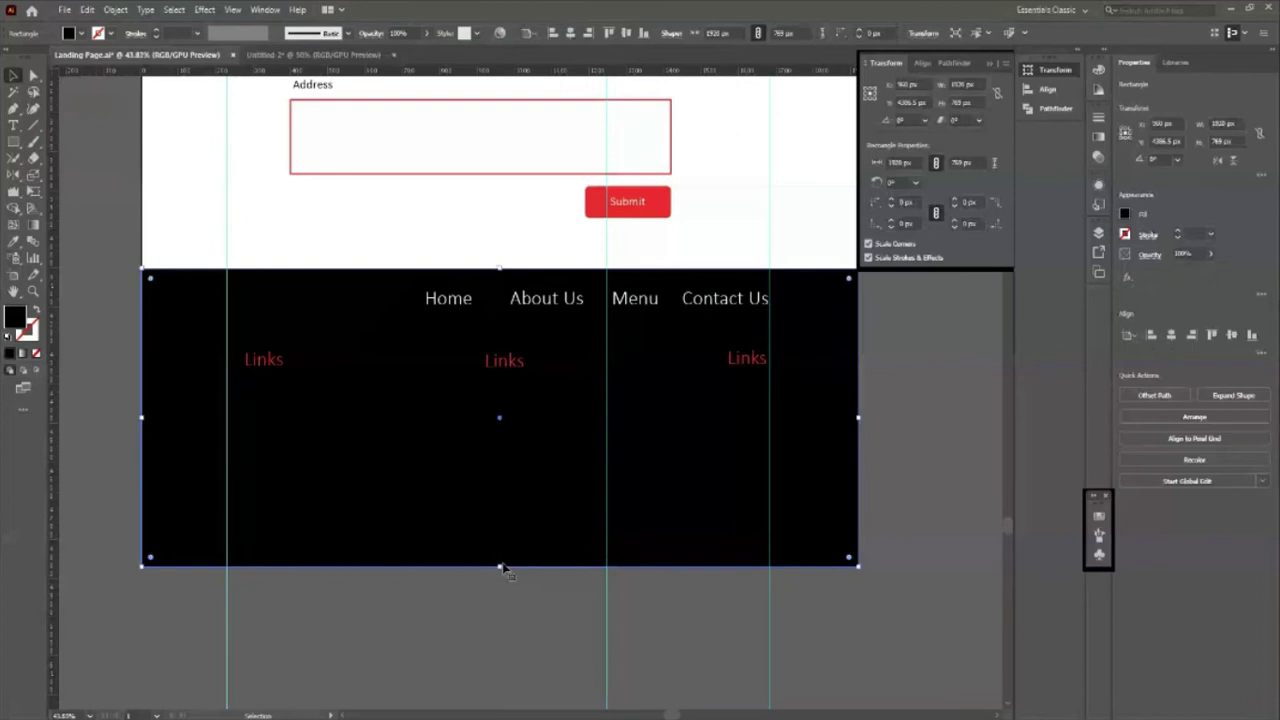
{"action": "key", "text": "a"}
{"action": "key", "text": "v"}
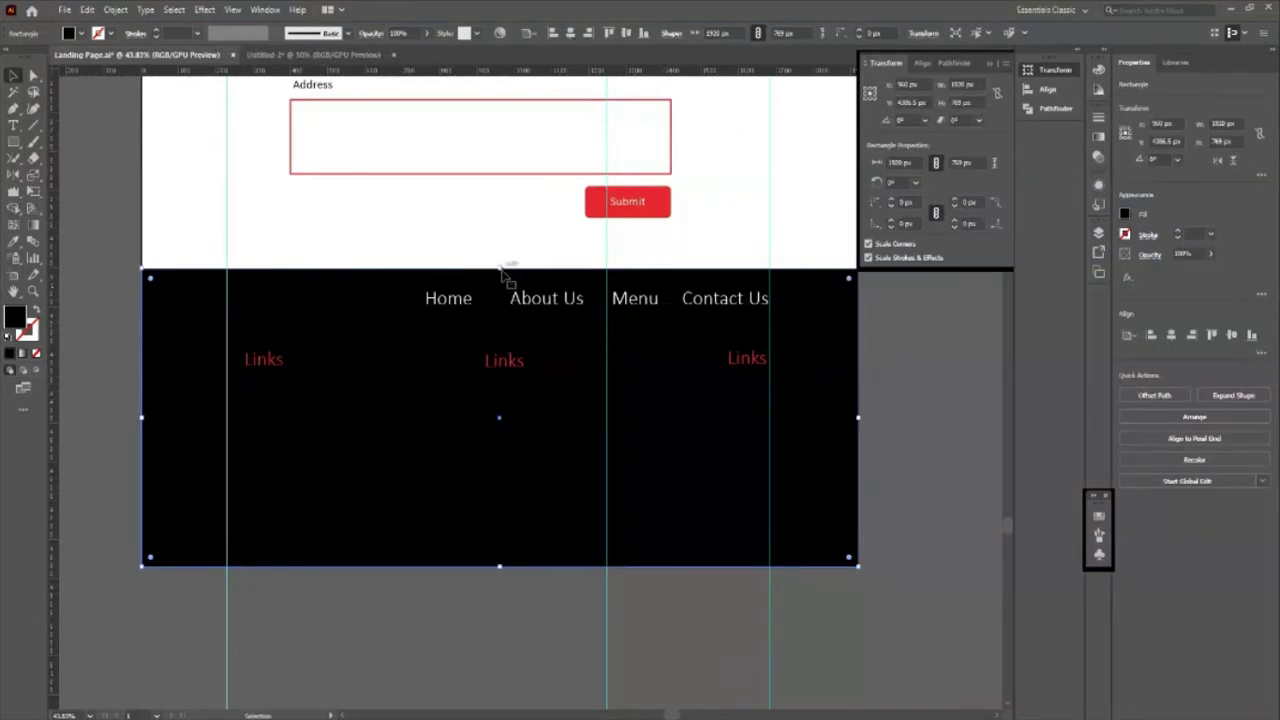
{"action": "left_click_drag", "start_coordinate": [503, 269], "coordinate": [492, 508]}
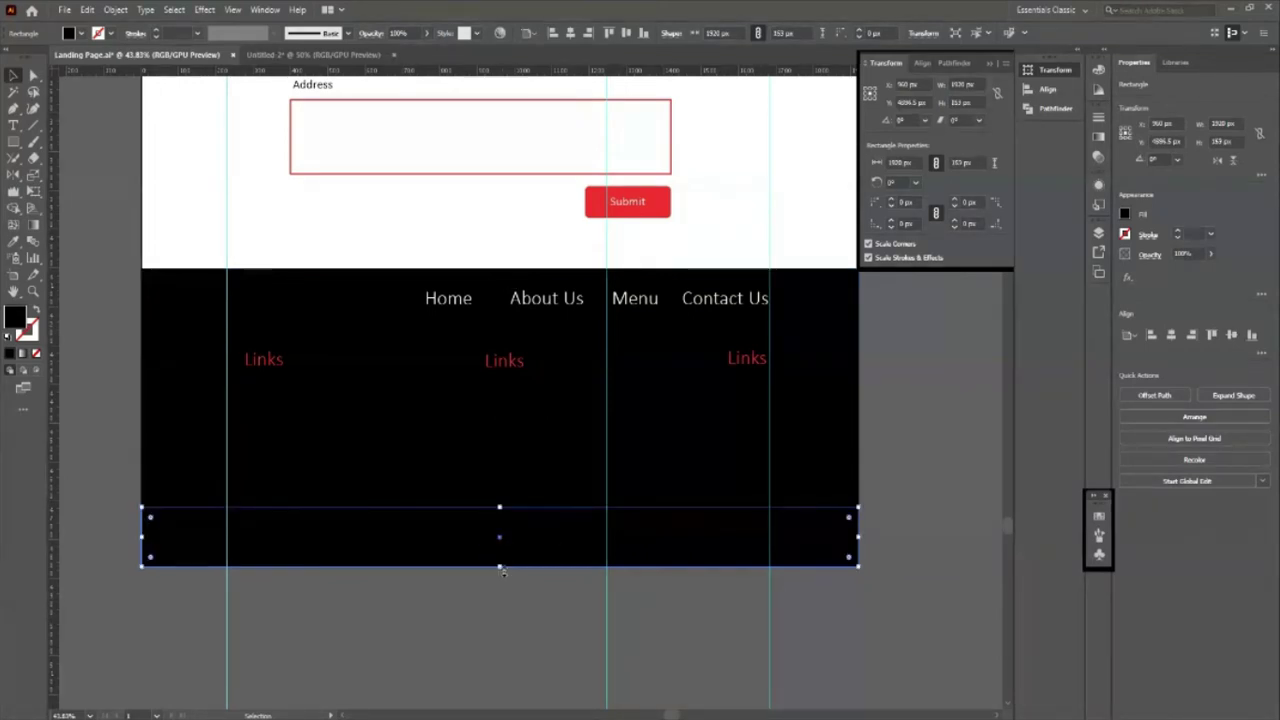
{"action": "left_click_drag", "start_coordinate": [500, 567], "coordinate": [500, 543]}
Step: Fill the strip dark grey and nudge it down to the footer's bottom edge
{"action": "left_click", "coordinate": [80, 33]}
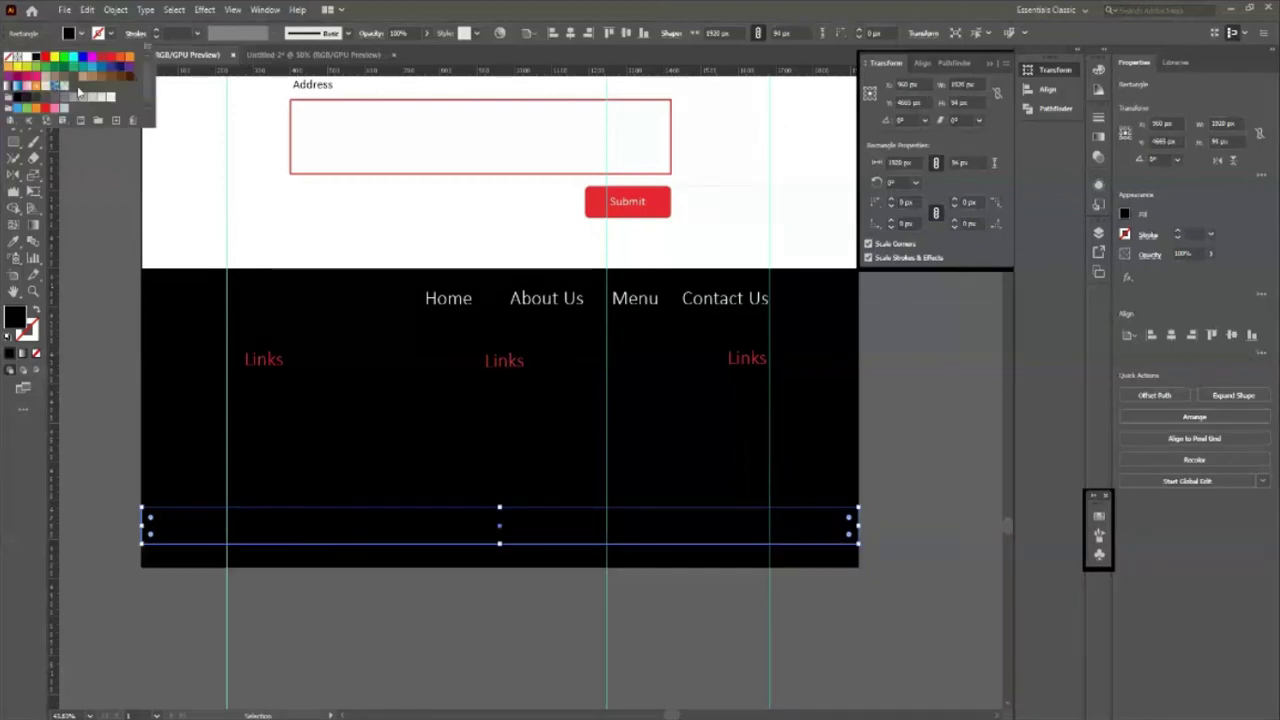
{"action": "left_click", "coordinate": [80, 93]}
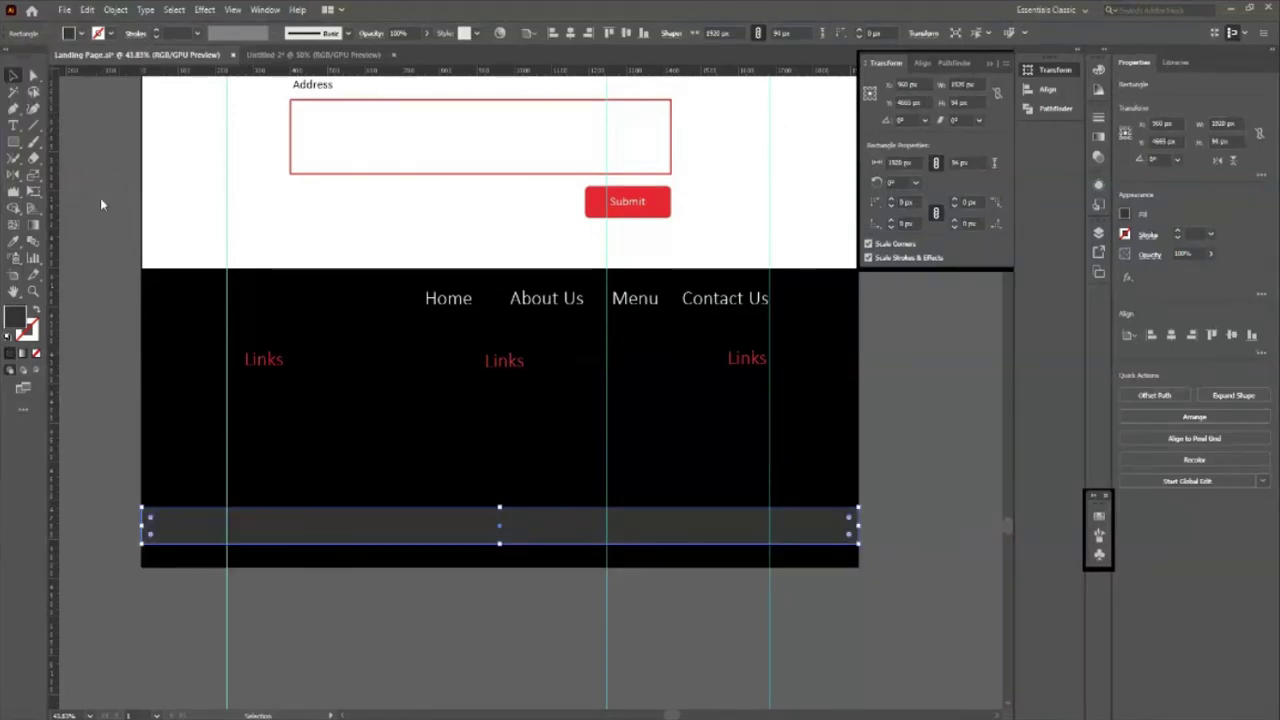
{"action": "left_click", "coordinate": [100, 204]}
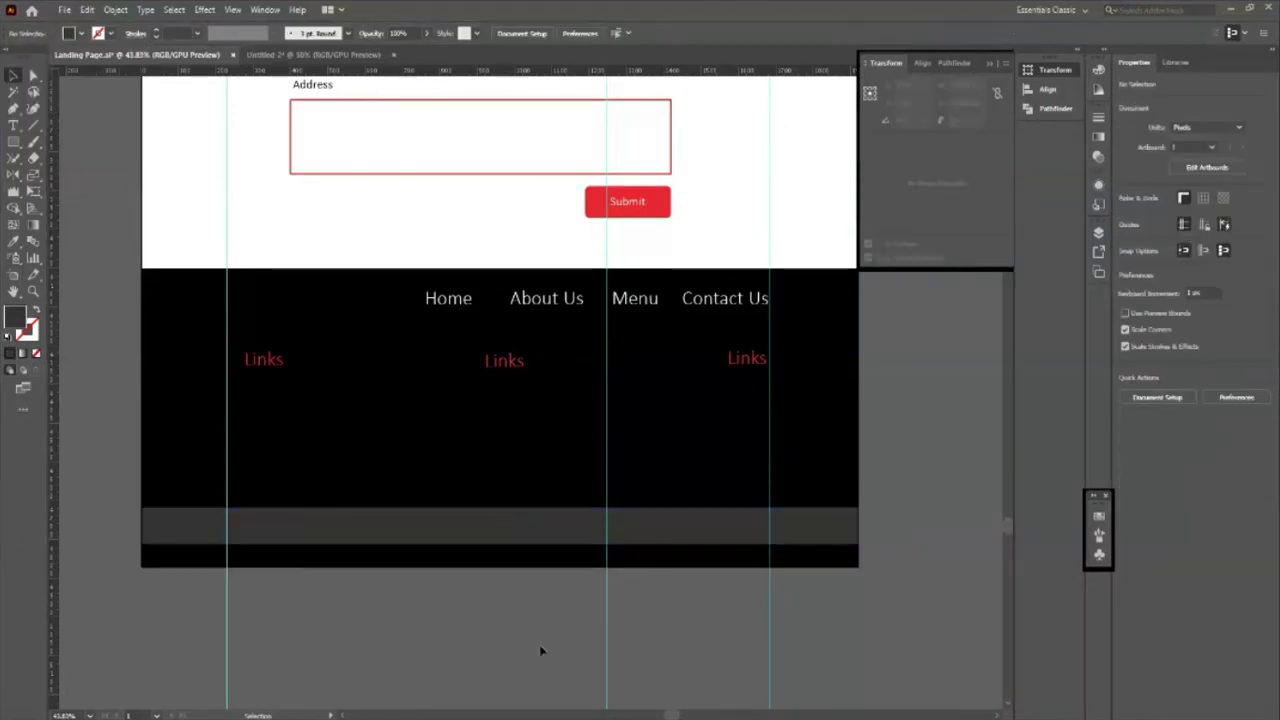
{"action": "left_click", "coordinate": [522, 536]}
{"action": "key", "text": "Down"}
{"action": "key", "text": "Down"}
{"action": "key", "text": "Down"}
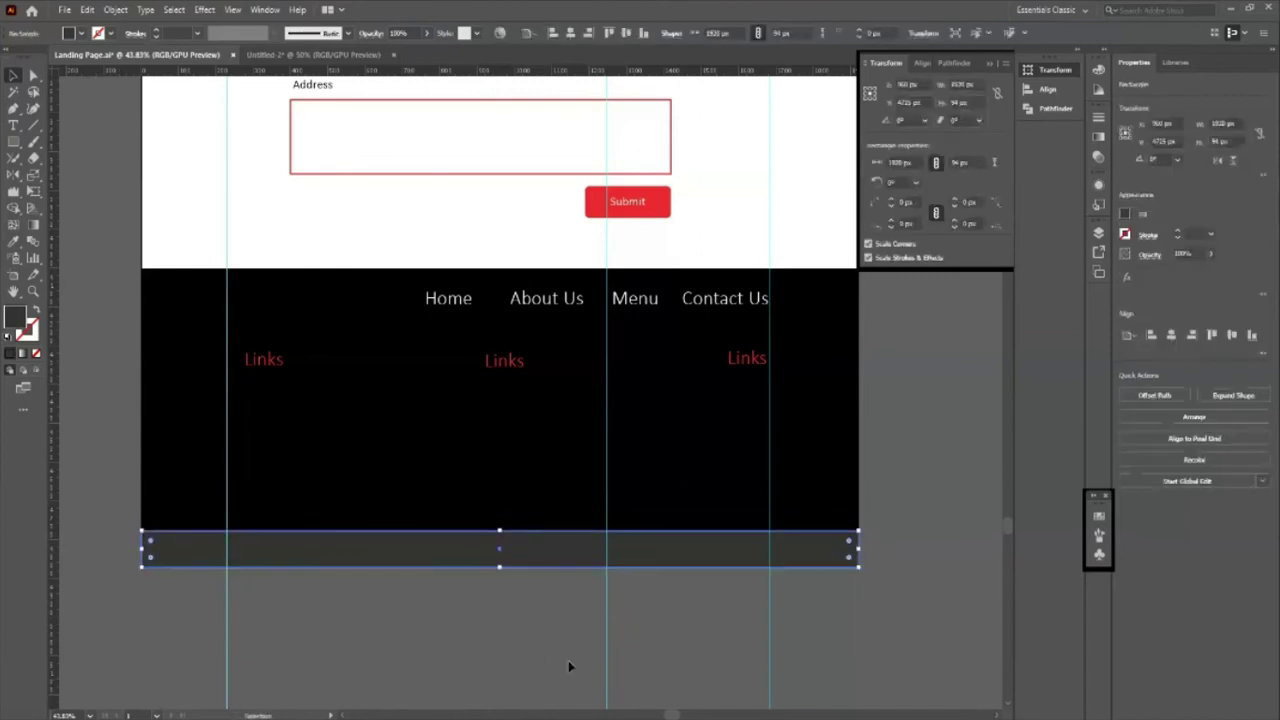
{"action": "left_click", "coordinate": [568, 660]}
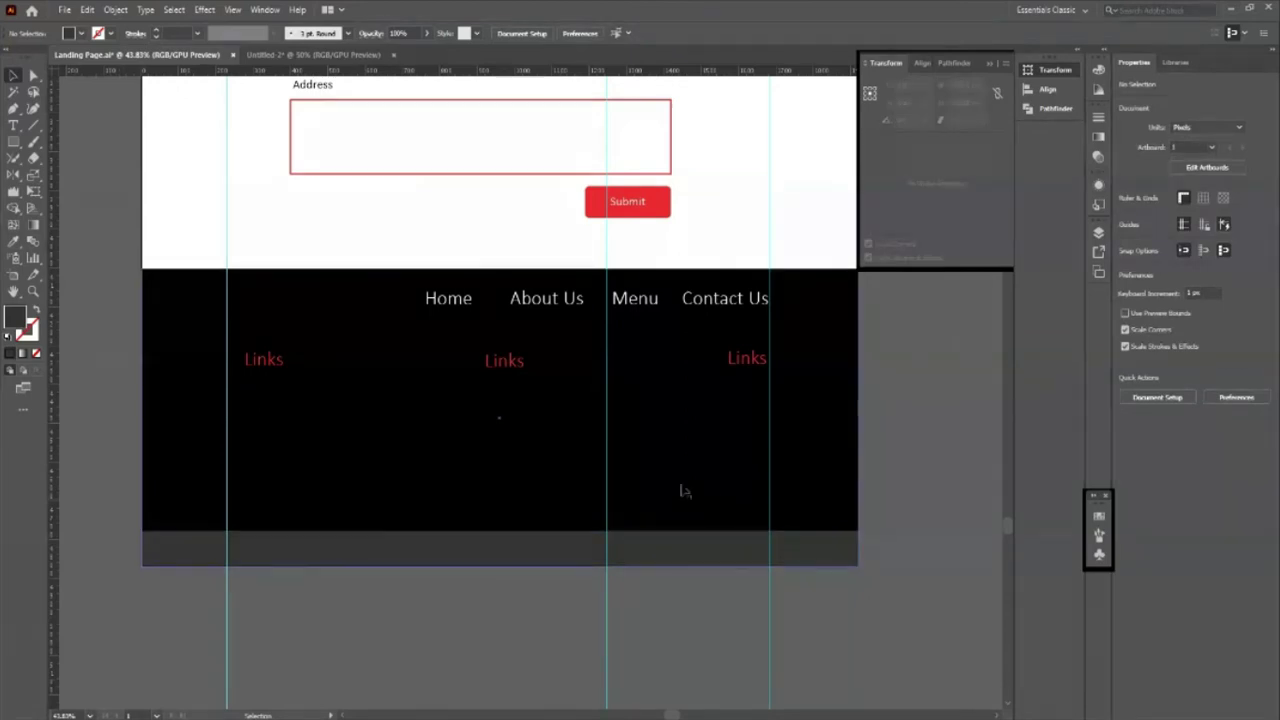
Step: Draw a 116 × 116 px circle in the lower footer, eyedrop white into it, and move it left
{"action": "key", "text": "l"}
{"action": "left_click_drag", "start_coordinate": [676, 497], "coordinate": [702, 516]}
{"action": "key", "text": "v"}
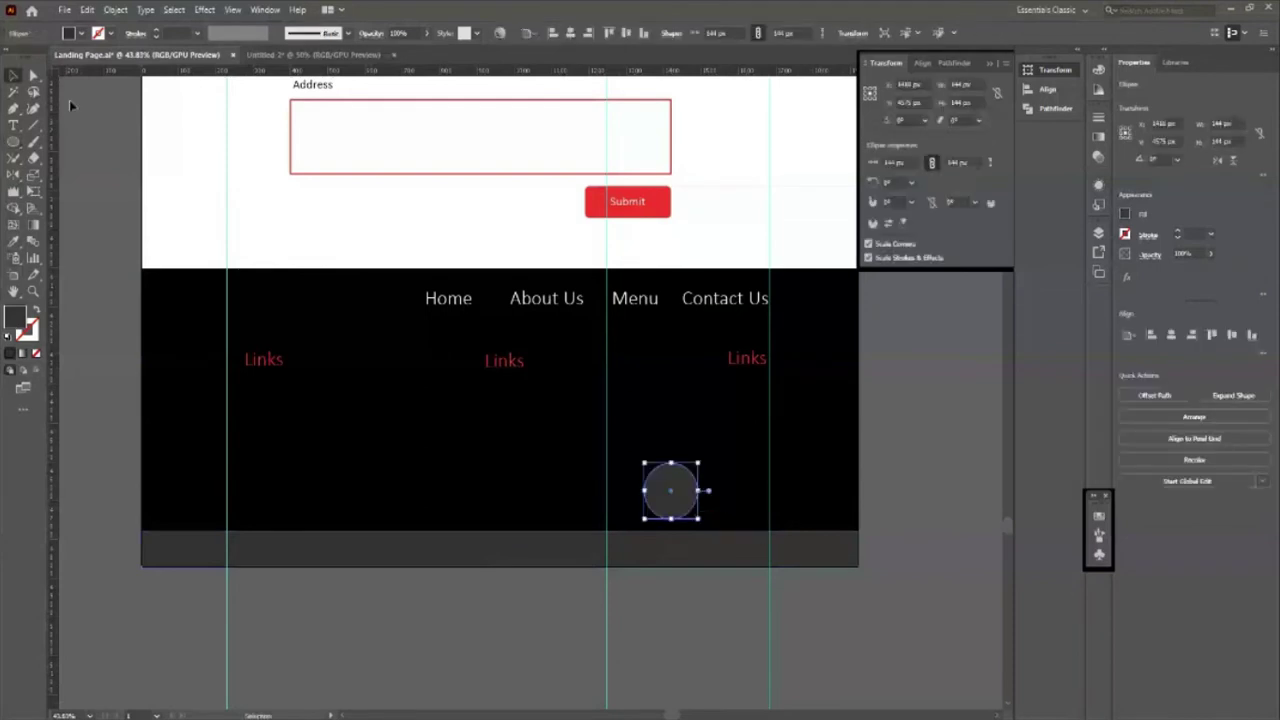
{"action": "key", "text": "i"}
{"action": "left_click", "coordinate": [223, 163]}
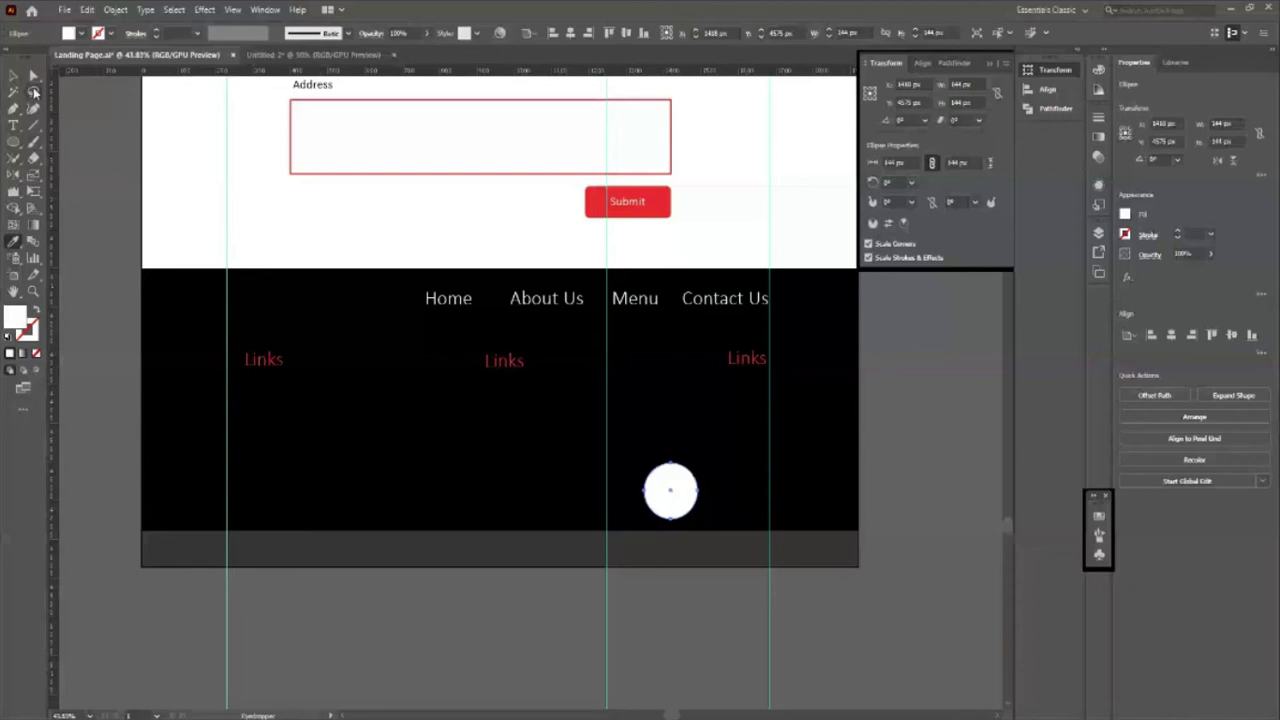
{"action": "key", "text": "v"}
{"action": "left_click_drag", "start_coordinate": [673, 495], "coordinate": [626, 497]}
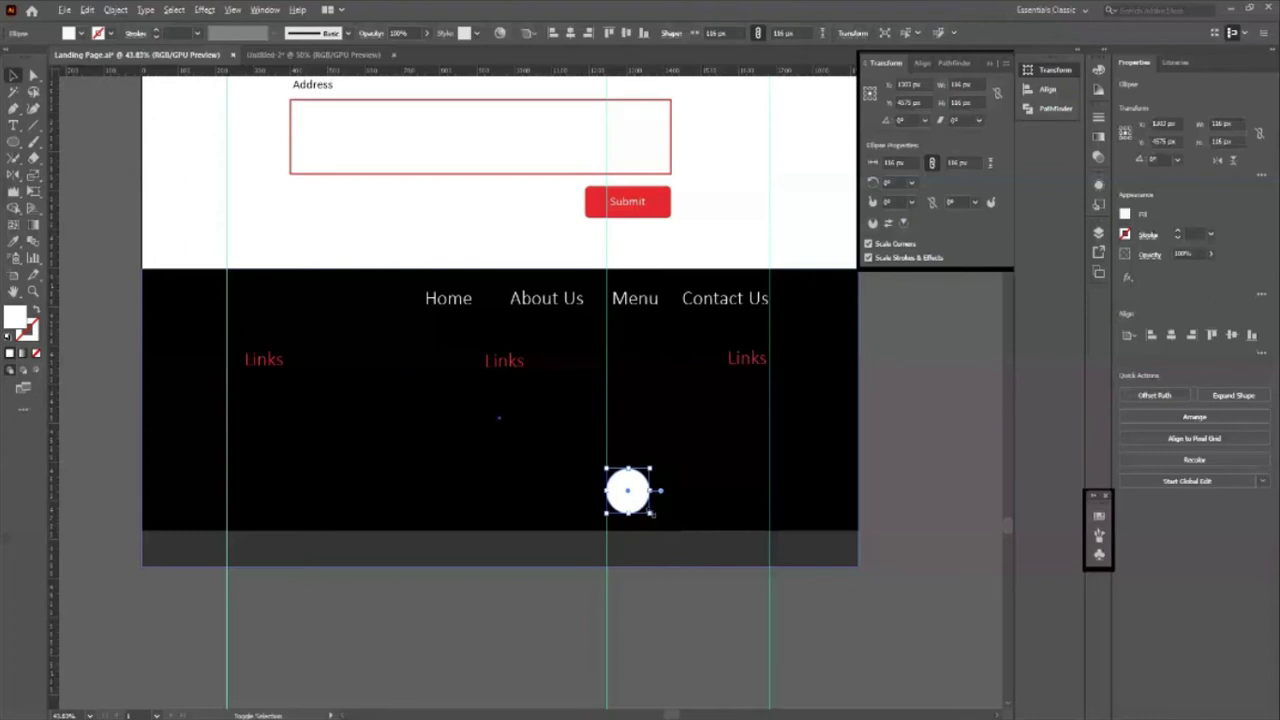
Step: Duplicate the white circle twice with Ctrl+D into an evenly spaced row of three
{"action": "scroll", "coordinate": [651, 513], "scroll_direction": "up", "scroll_amount": 2}
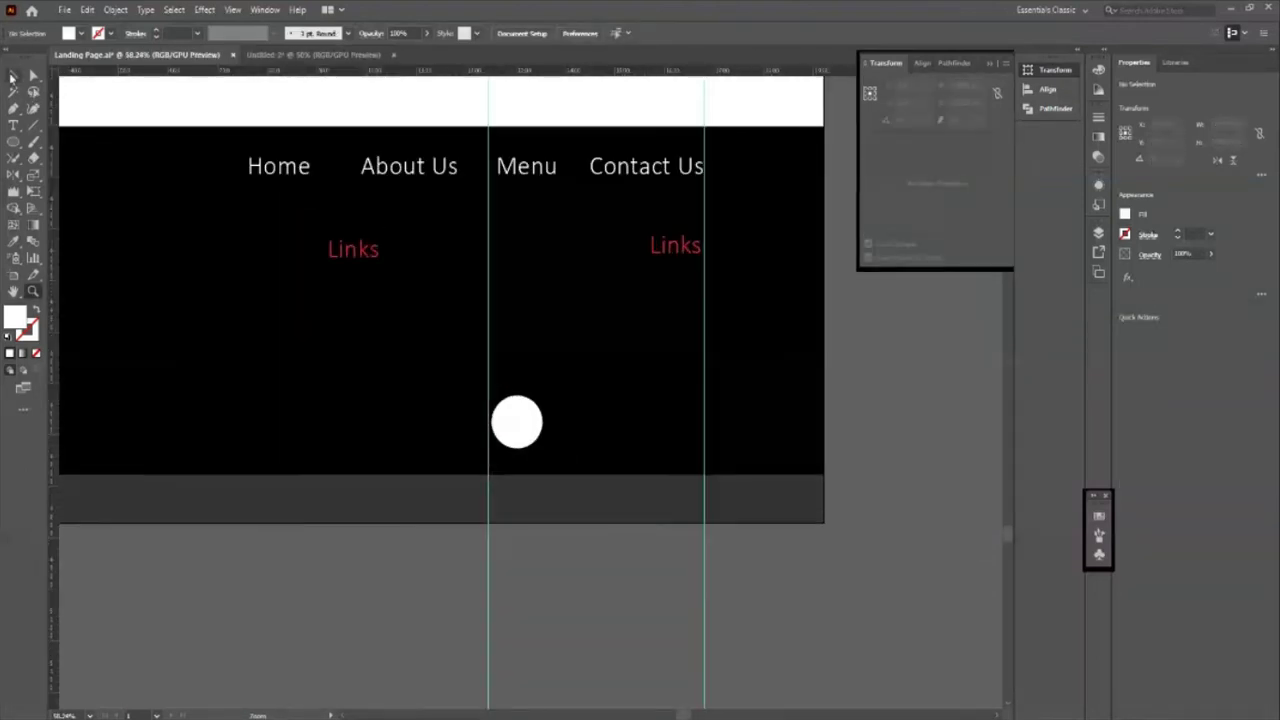
{"action": "left_click", "coordinate": [12, 76]}
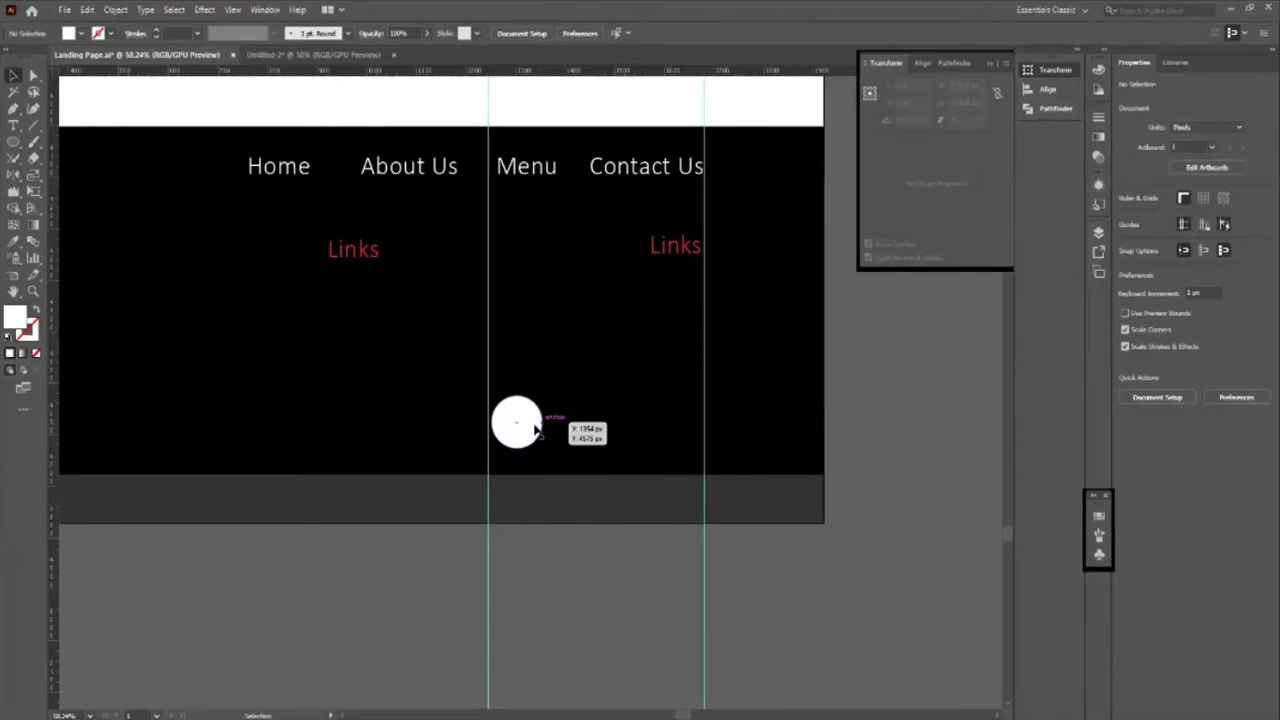
{"action": "key", "text": "ctrl+d"}
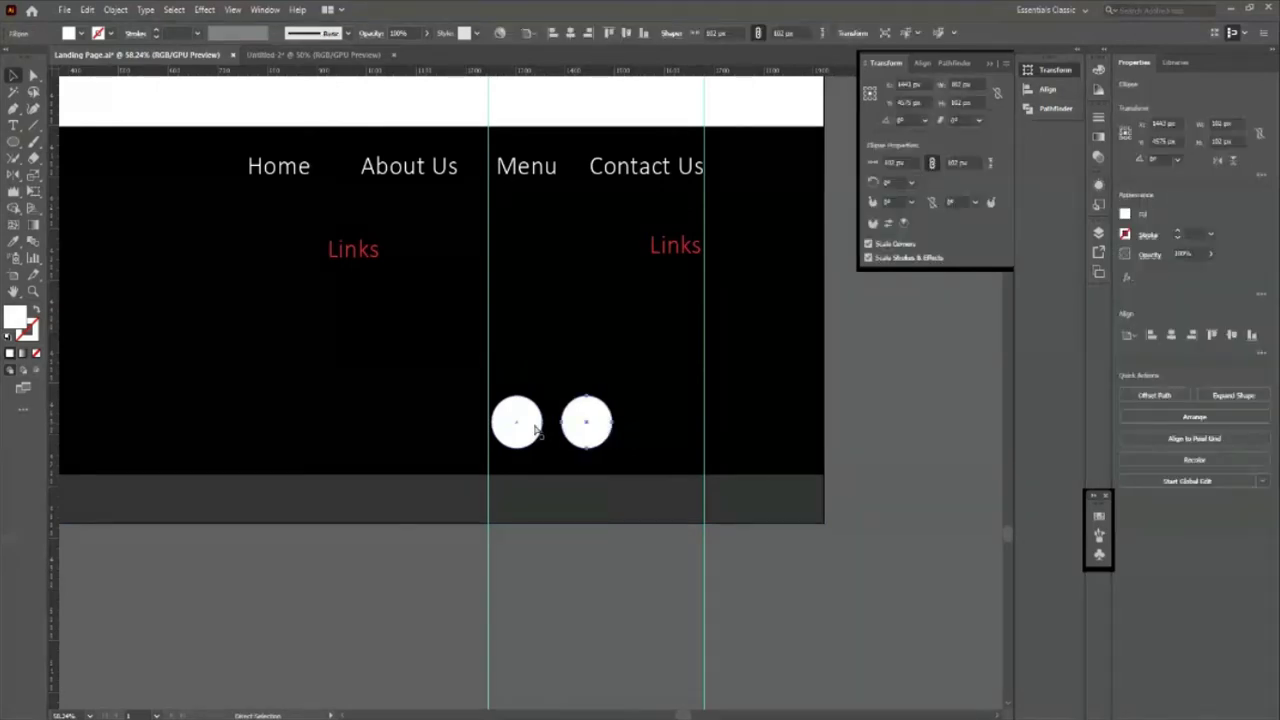
{"action": "key", "text": "ctrl+d"}
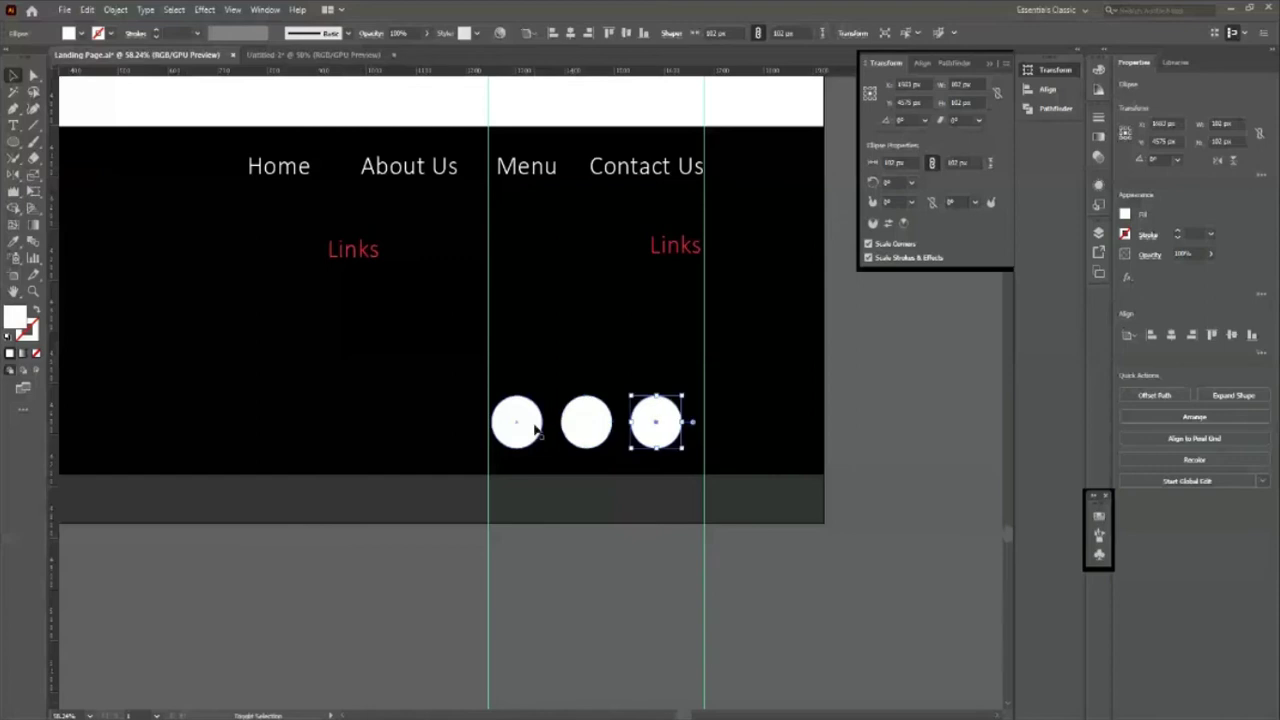
{"action": "left_click", "coordinate": [536, 428], "text": "shift"}
{"action": "left_click", "coordinate": [588, 424], "text": "shift"}
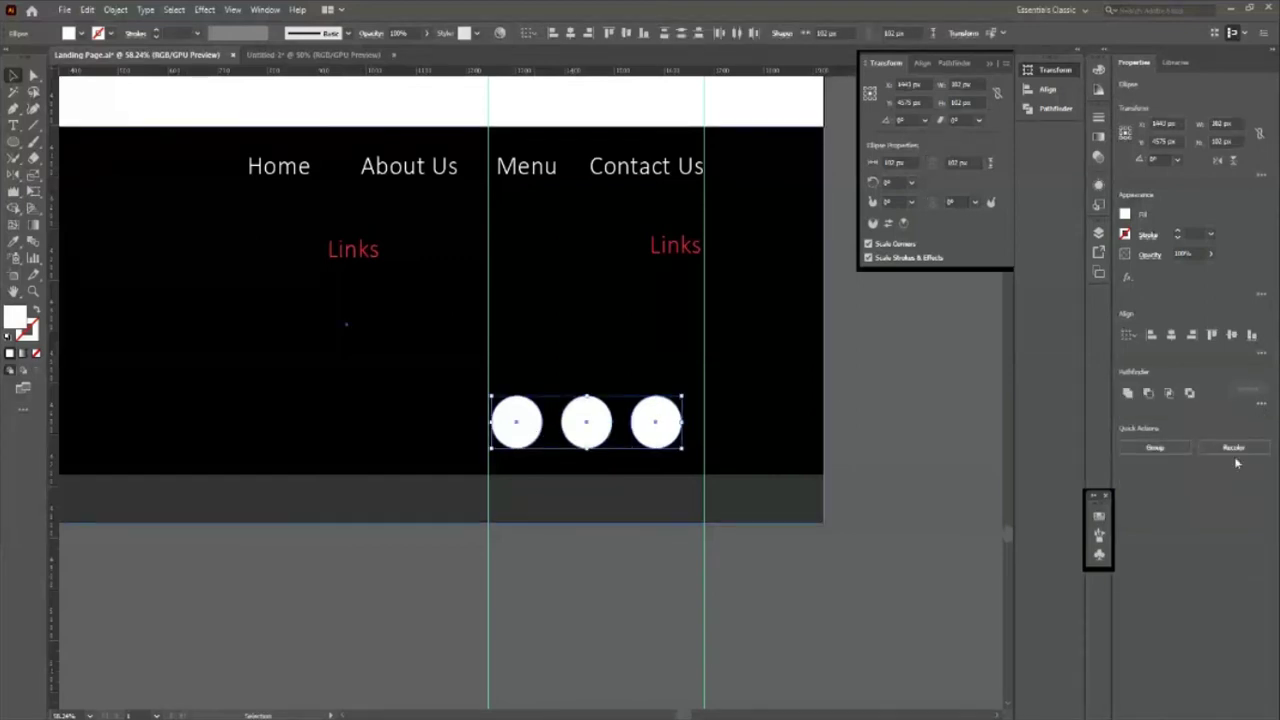
Step: Group the three circles and nudge the group onto the right guide
{"action": "left_click", "coordinate": [1261, 352]}
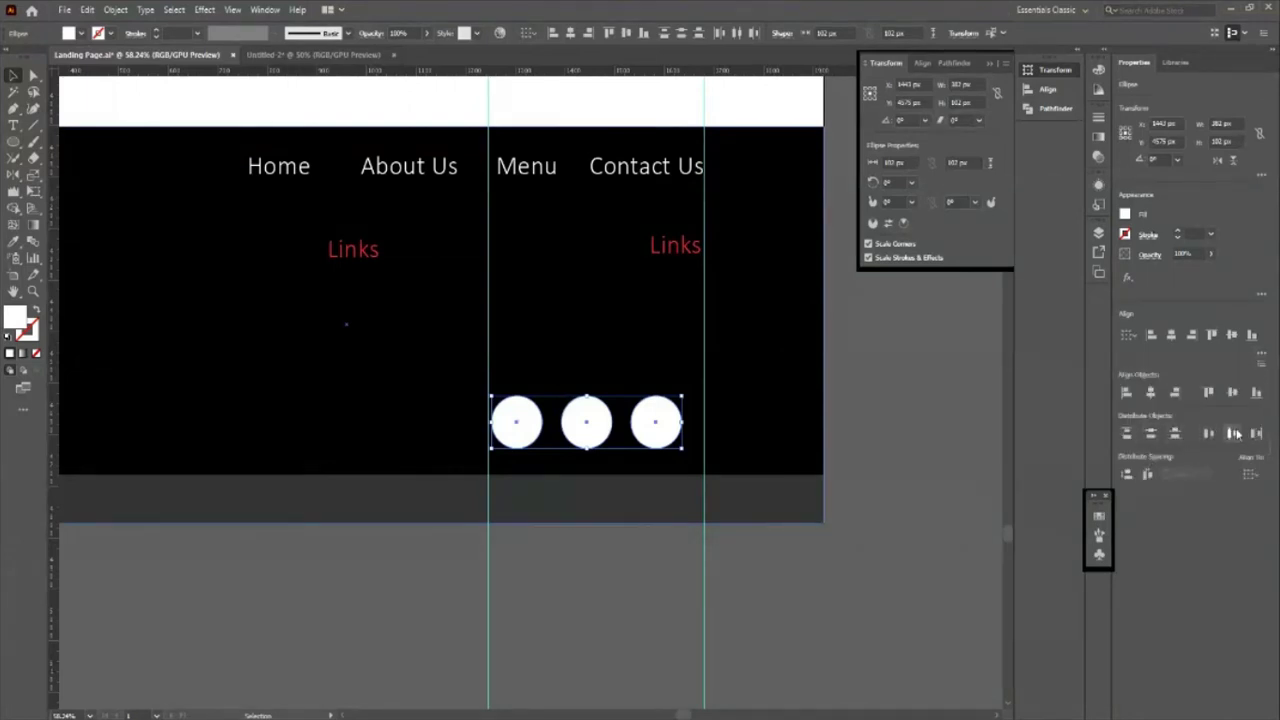
{"action": "left_click", "coordinate": [623, 603]}
{"action": "left_click", "coordinate": [516, 421]}
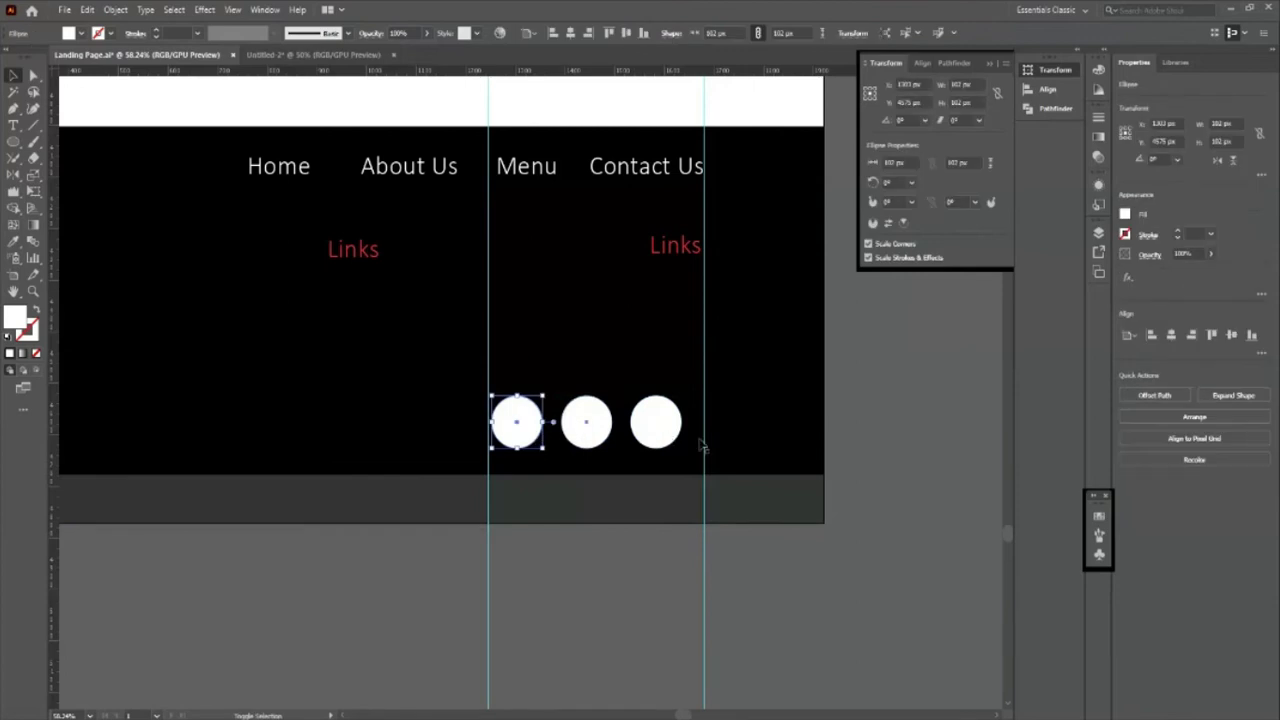
{"action": "left_click_drag", "start_coordinate": [703, 446], "coordinate": [677, 443]}
{"action": "key", "text": "ctrl+g"}
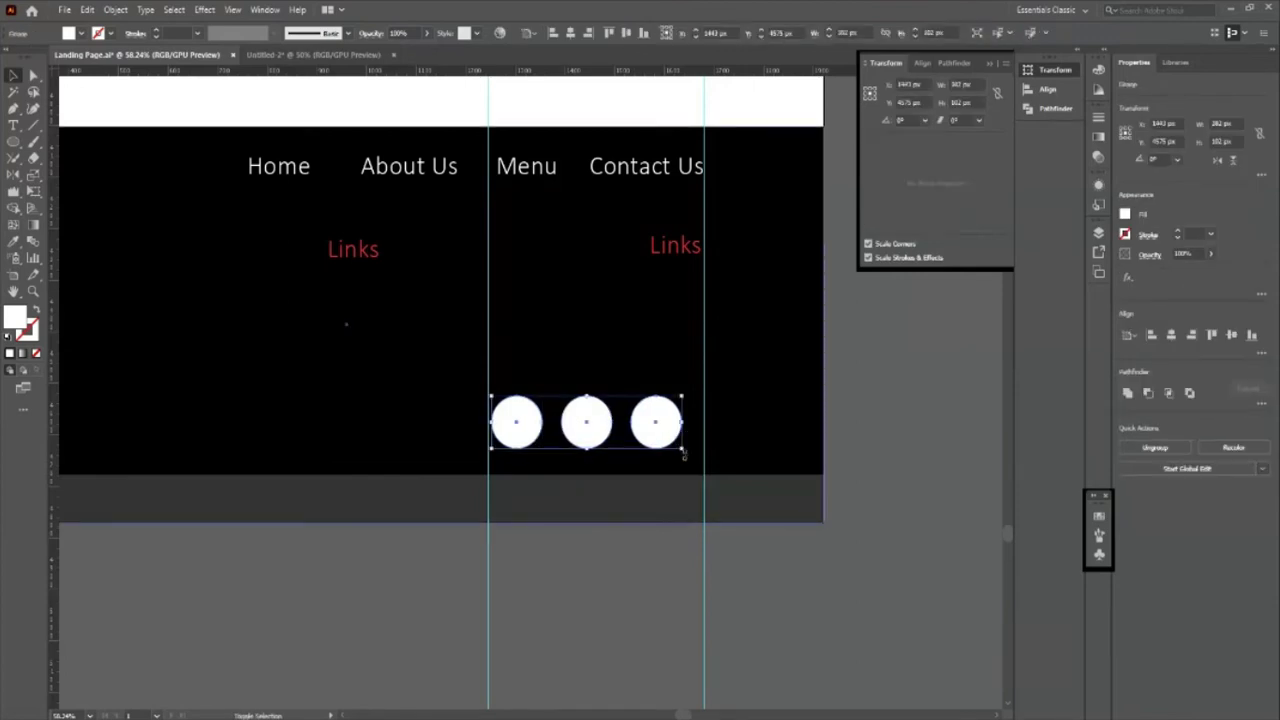
{"action": "key", "text": "shift+Right"}
{"action": "key", "text": "shift+Right"}
{"action": "key", "text": "shift+Right"}
{"action": "key", "text": "shift+Right"}
{"action": "key", "text": "Right"}
{"action": "key", "text": "Right"}
{"action": "key", "text": "Right"}
{"action": "key", "text": "Down"}
{"action": "key", "text": "Down"}
{"action": "key", "text": "Down"}
{"action": "key", "text": "Down"}
{"action": "key", "text": "Down"}
{"action": "key", "text": "Down"}
{"action": "key", "text": "Down"}
{"action": "key", "text": "Down"}
{"action": "key", "text": "Down"}
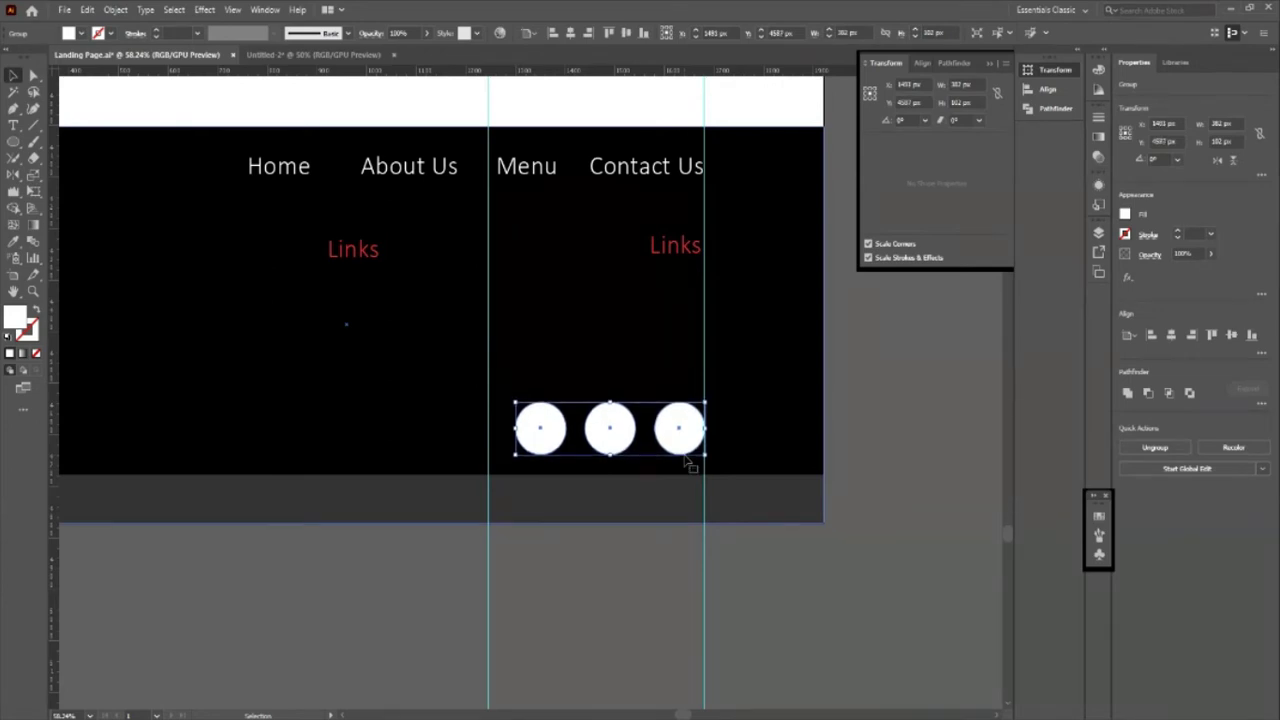
{"action": "left_click", "coordinate": [645, 583]}
{"action": "scroll", "coordinate": [780, 465], "scroll_direction": "down", "scroll_amount": 3}
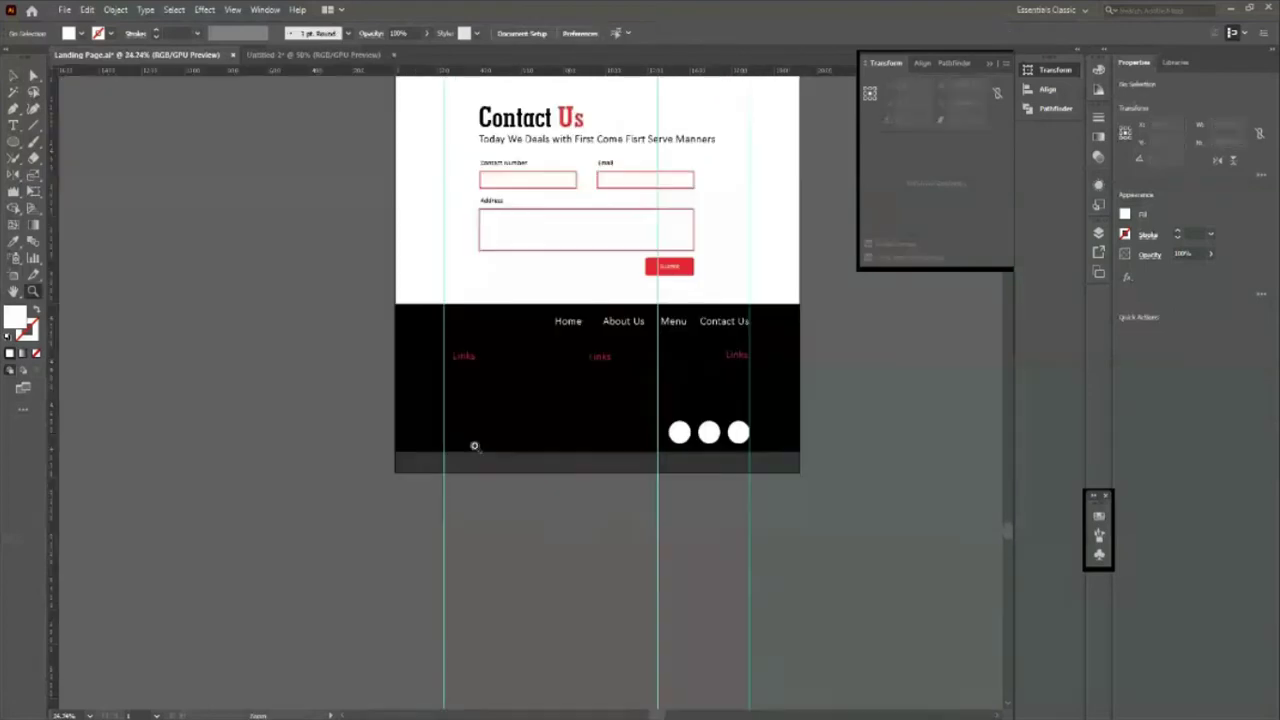
{"action": "scroll", "coordinate": [725, 454], "scroll_direction": "up", "scroll_amount": 1}
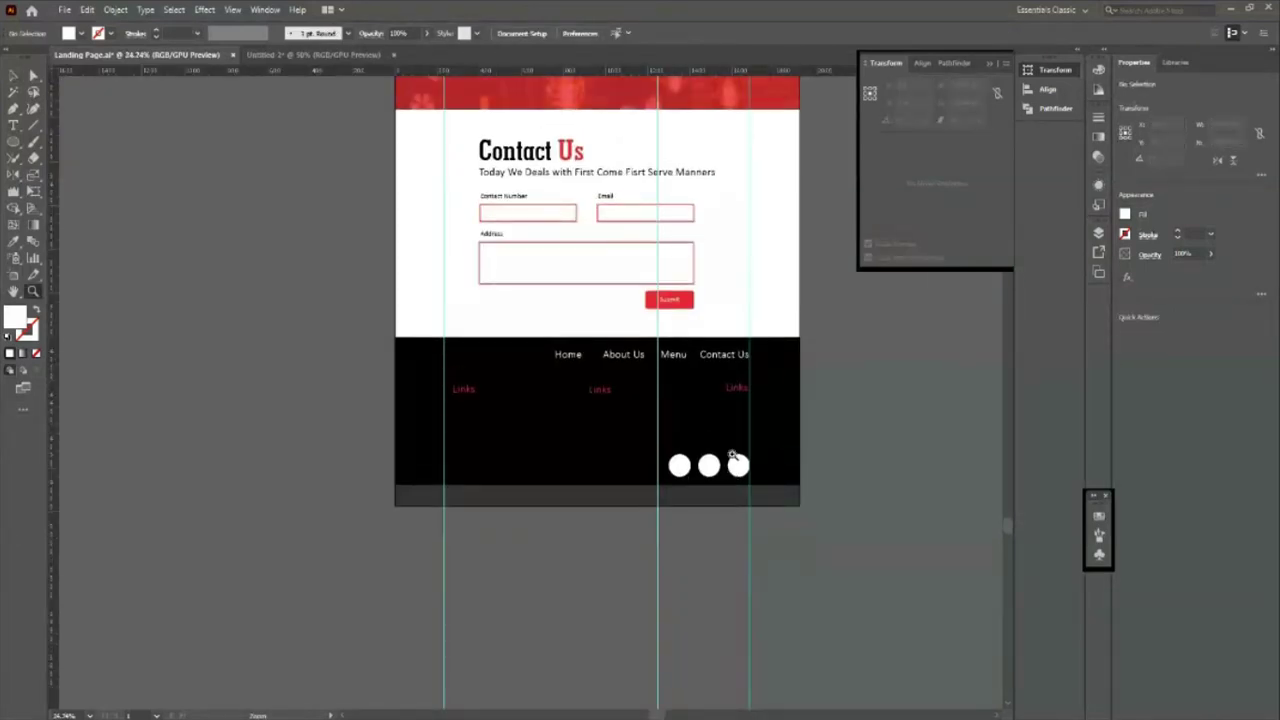
{"action": "scroll", "coordinate": [797, 528], "scroll_direction": "up", "scroll_amount": 1}
{"action": "scroll", "coordinate": [611, 511], "scroll_direction": "up", "scroll_amount": 2}
{"action": "scroll", "coordinate": [614, 495], "scroll_direction": "up", "scroll_amount": 2}
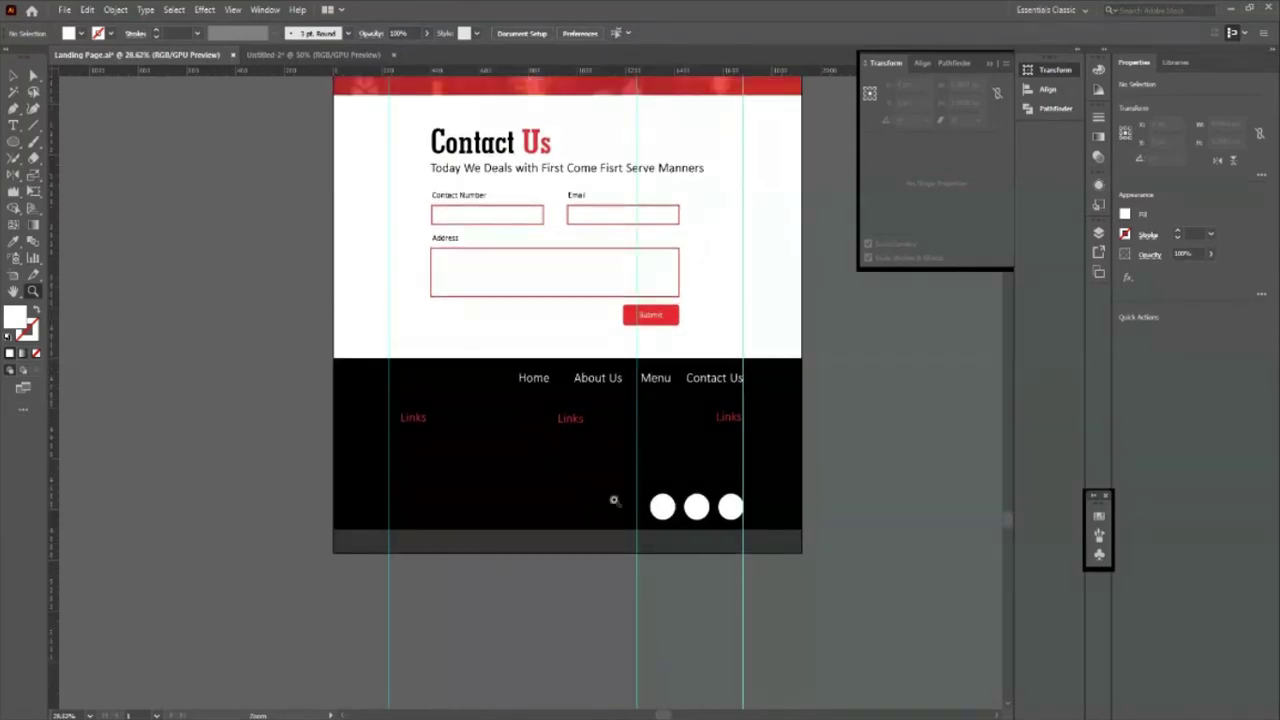
{"action": "scroll", "coordinate": [770, 537], "scroll_direction": "up", "scroll_amount": 2}
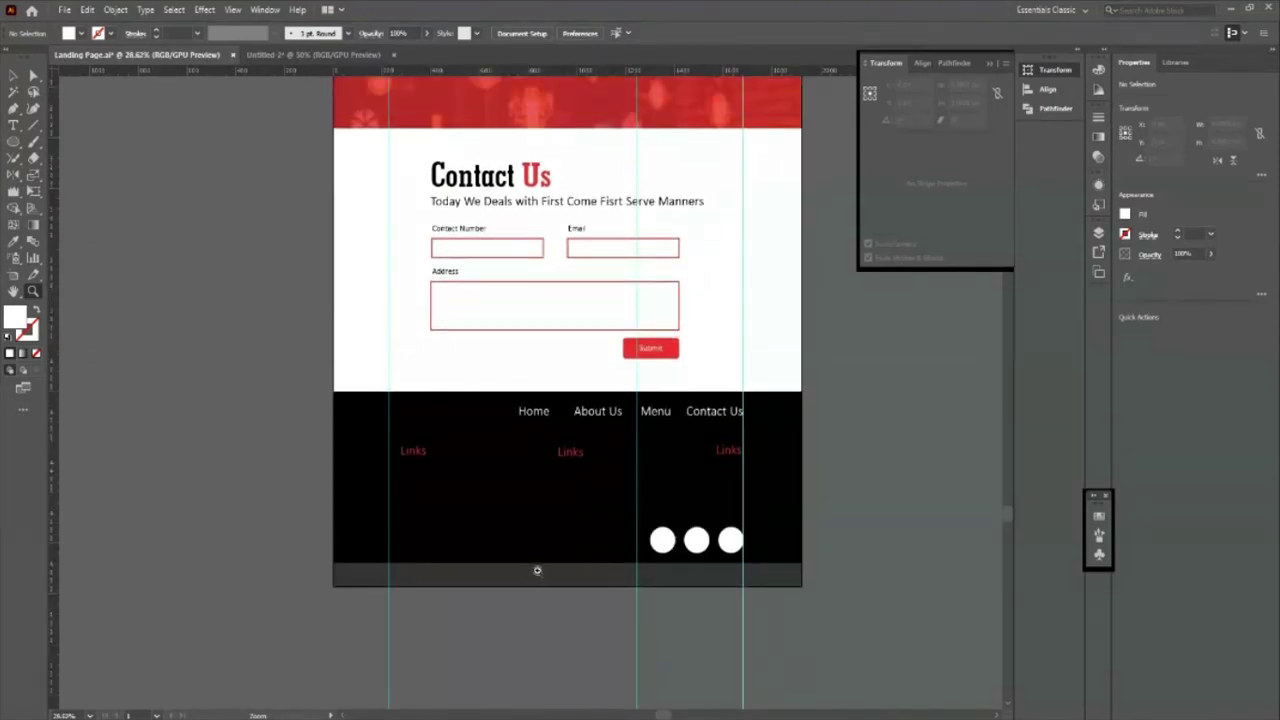
{"action": "scroll", "coordinate": [546, 508], "scroll_direction": "down", "scroll_amount": 1}
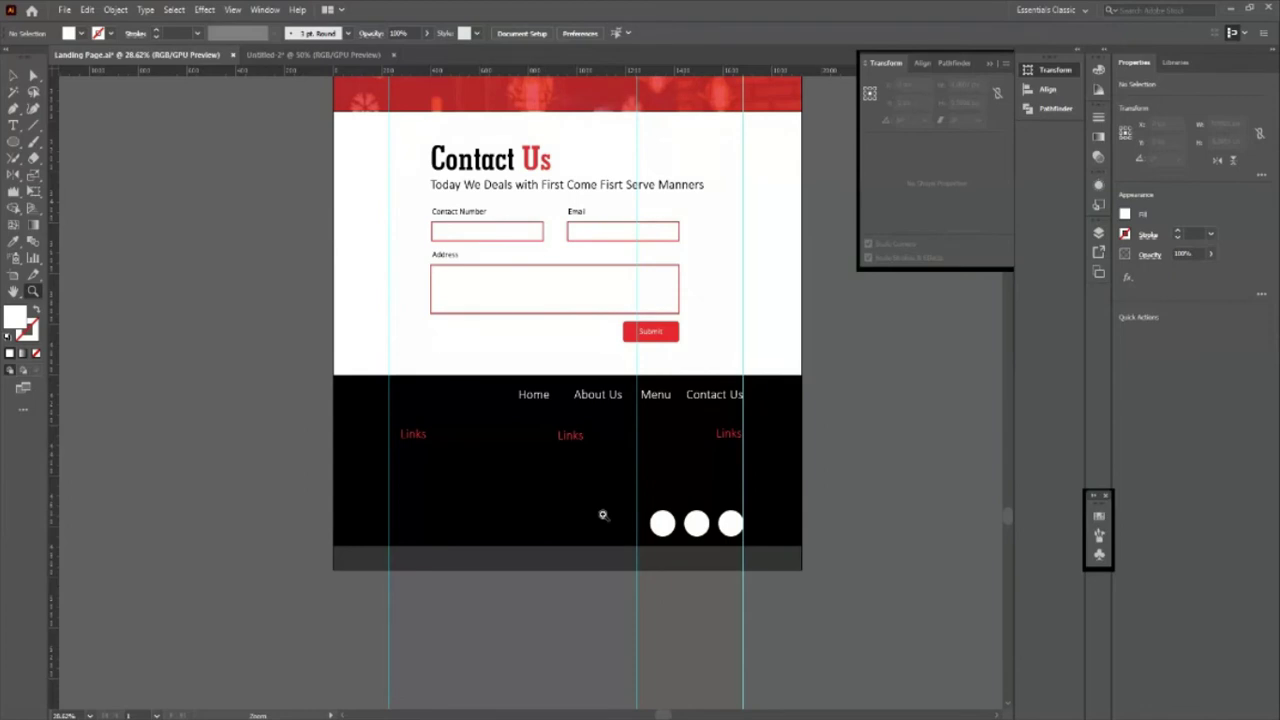
{"action": "scroll", "coordinate": [520, 500], "scroll_direction": "up", "scroll_amount": 2}
{"action": "scroll", "coordinate": [420, 460], "scroll_direction": "down", "scroll_amount": 1}
{"action": "scroll", "coordinate": [450, 465], "scroll_direction": "up", "scroll_amount": 1}
{"action": "scroll", "coordinate": [470, 468], "scroll_direction": "up", "scroll_amount": 10}
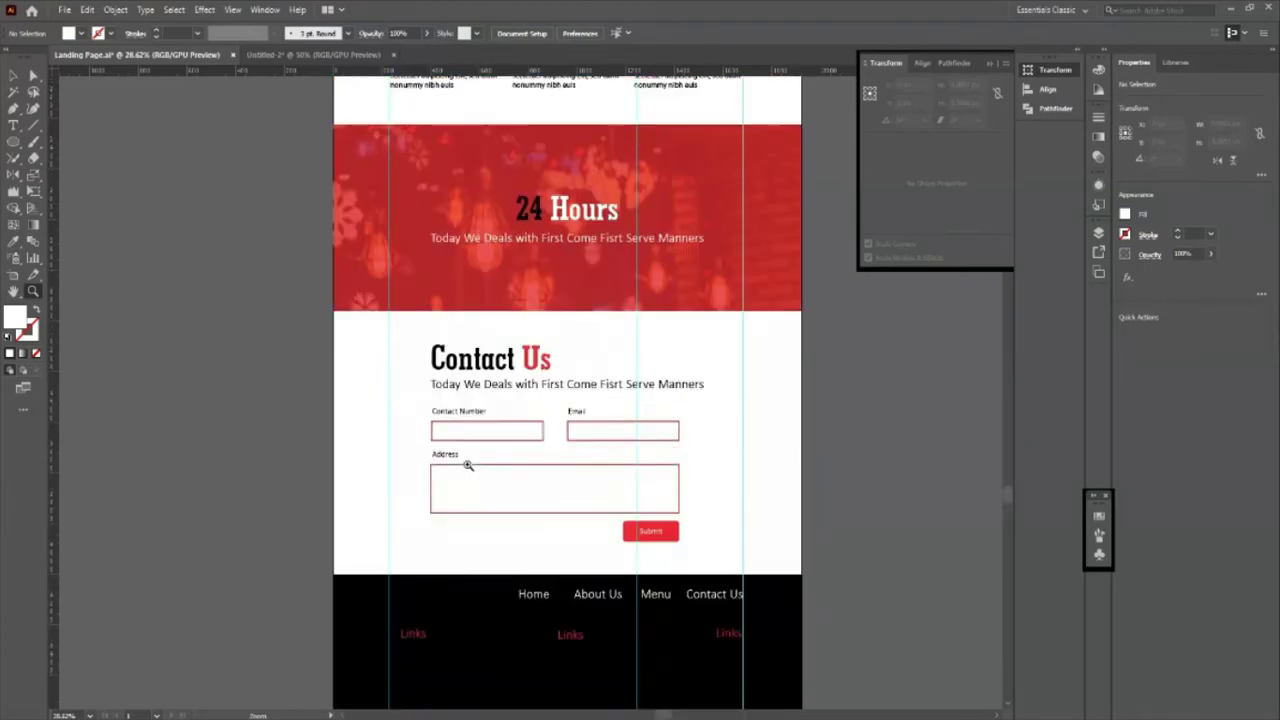
{"action": "scroll", "coordinate": [467, 465], "scroll_direction": "up", "scroll_amount": 8}
{"action": "scroll", "coordinate": [465, 458], "scroll_direction": "up", "scroll_amount": 7}
{"action": "scroll", "coordinate": [462, 450], "scroll_direction": "up", "scroll_amount": 13}
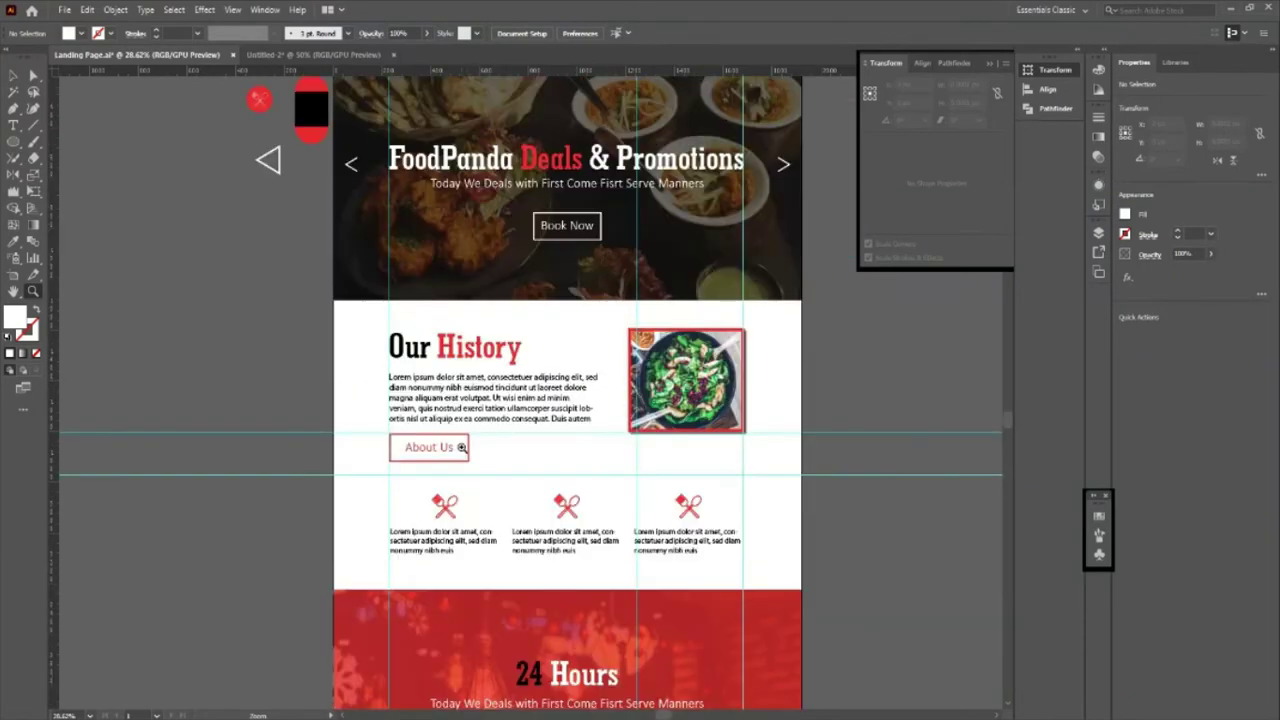
{"action": "scroll", "coordinate": [462, 447], "scroll_direction": "up", "scroll_amount": 13}
{"action": "scroll", "coordinate": [330, 275], "scroll_direction": "up", "scroll_amount": 2}
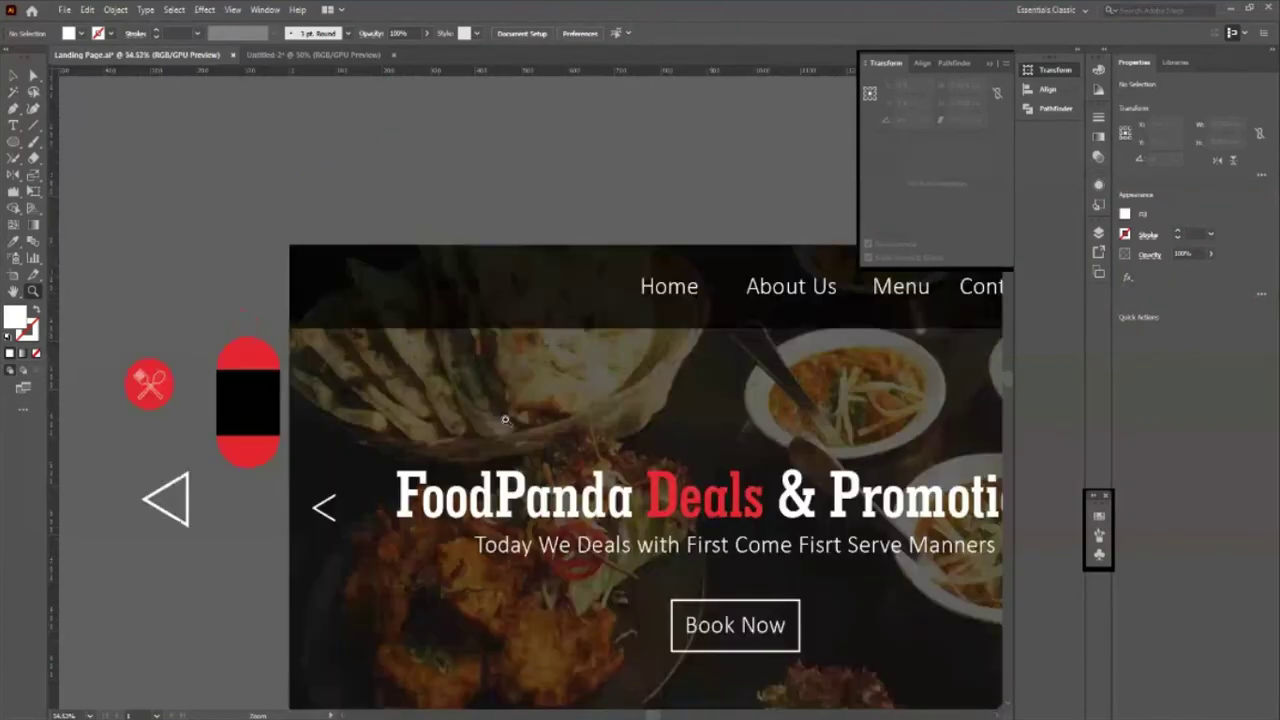
{"action": "scroll", "coordinate": [350, 253], "scroll_direction": "down", "scroll_amount": 3}
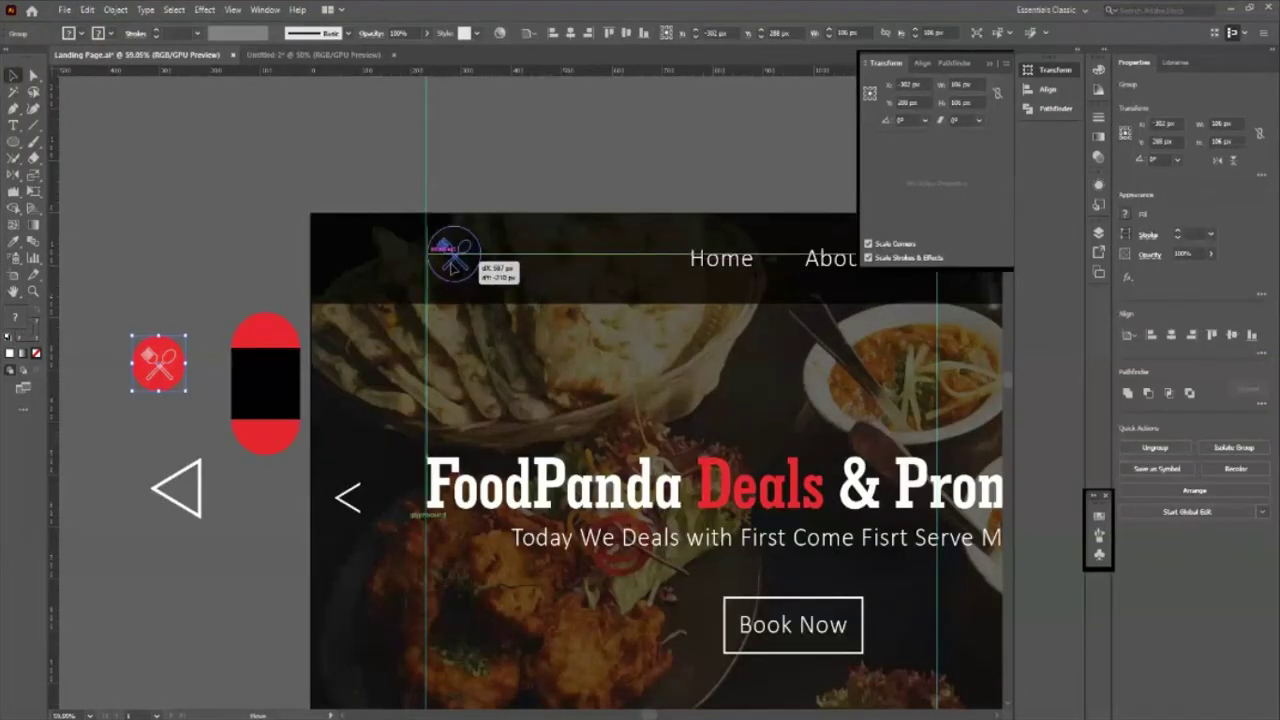
Step: Move the red fork-and-spoon logo onto the nav bar's left end, then zoom back to the footer
{"action": "left_click_drag", "start_coordinate": [463, 275], "coordinate": [452, 263]}
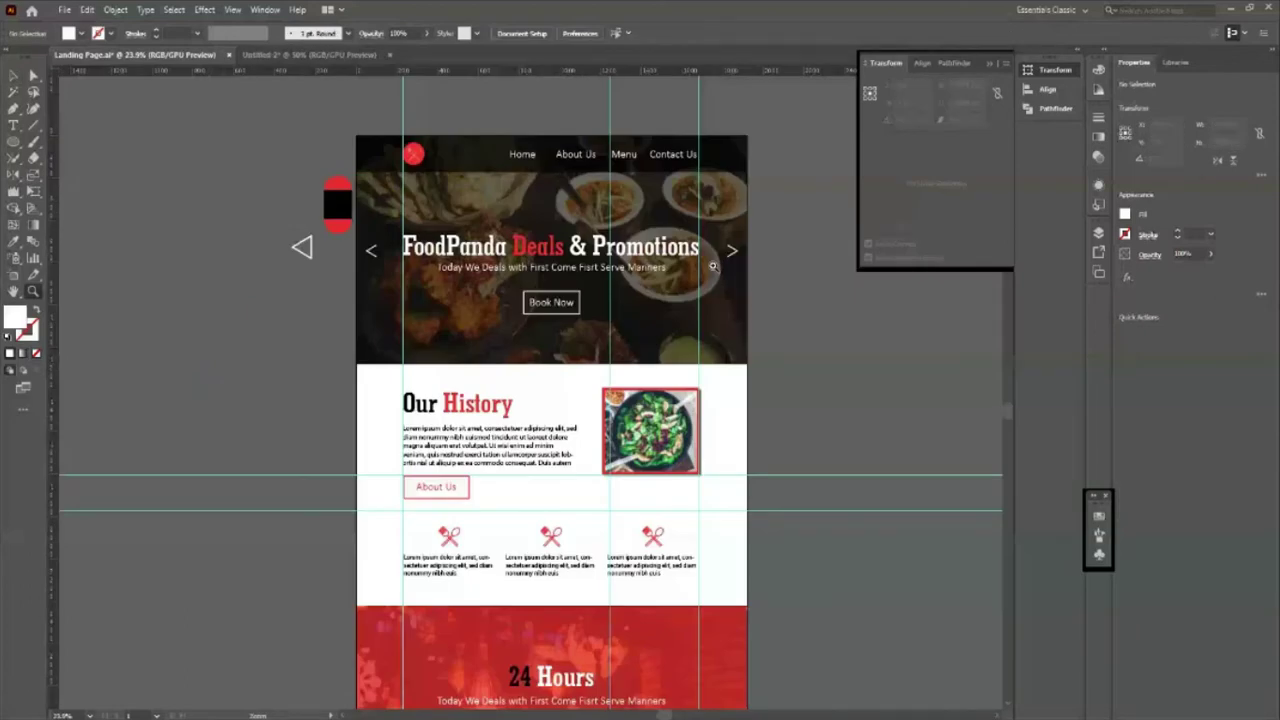
{"action": "scroll", "coordinate": [712, 230], "scroll_direction": "up", "scroll_amount": 1}
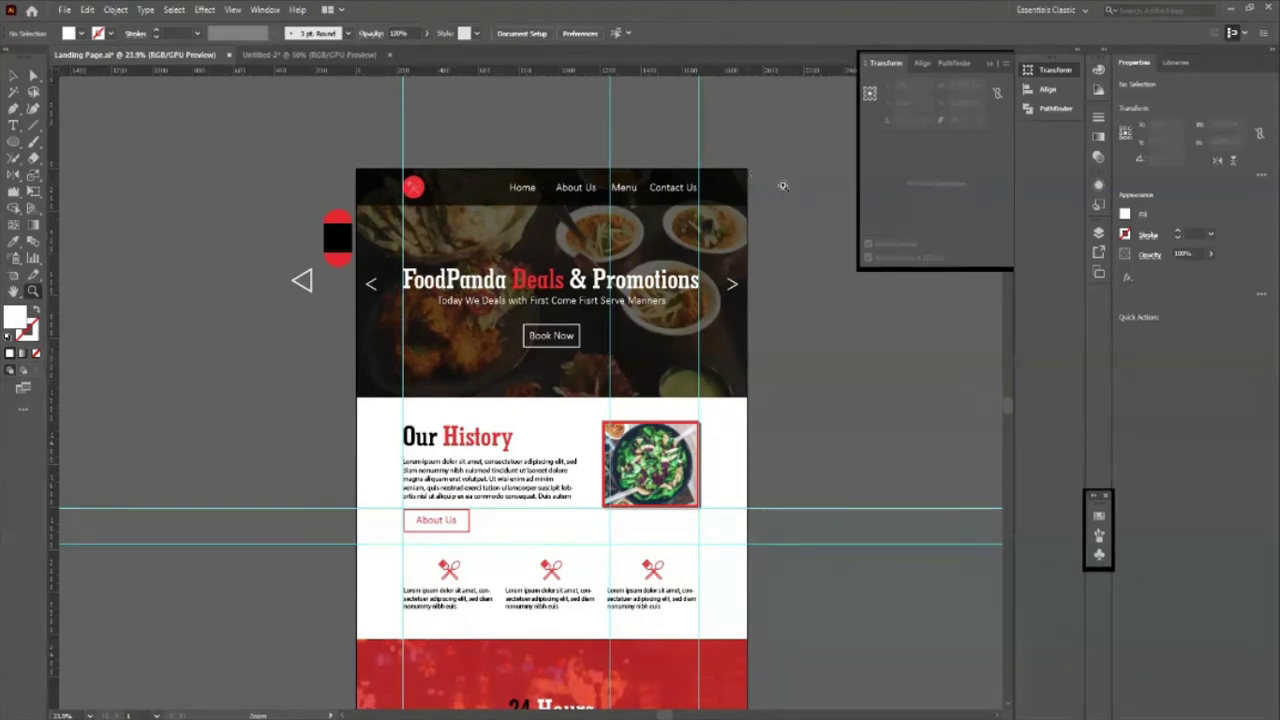
{"action": "scroll", "coordinate": [783, 186], "scroll_direction": "down", "scroll_amount": 2}
{"action": "scroll", "coordinate": [720, 198], "scroll_direction": "down", "scroll_amount": 1}
{"action": "scroll", "coordinate": [650, 210], "scroll_direction": "down", "scroll_amount": 5}
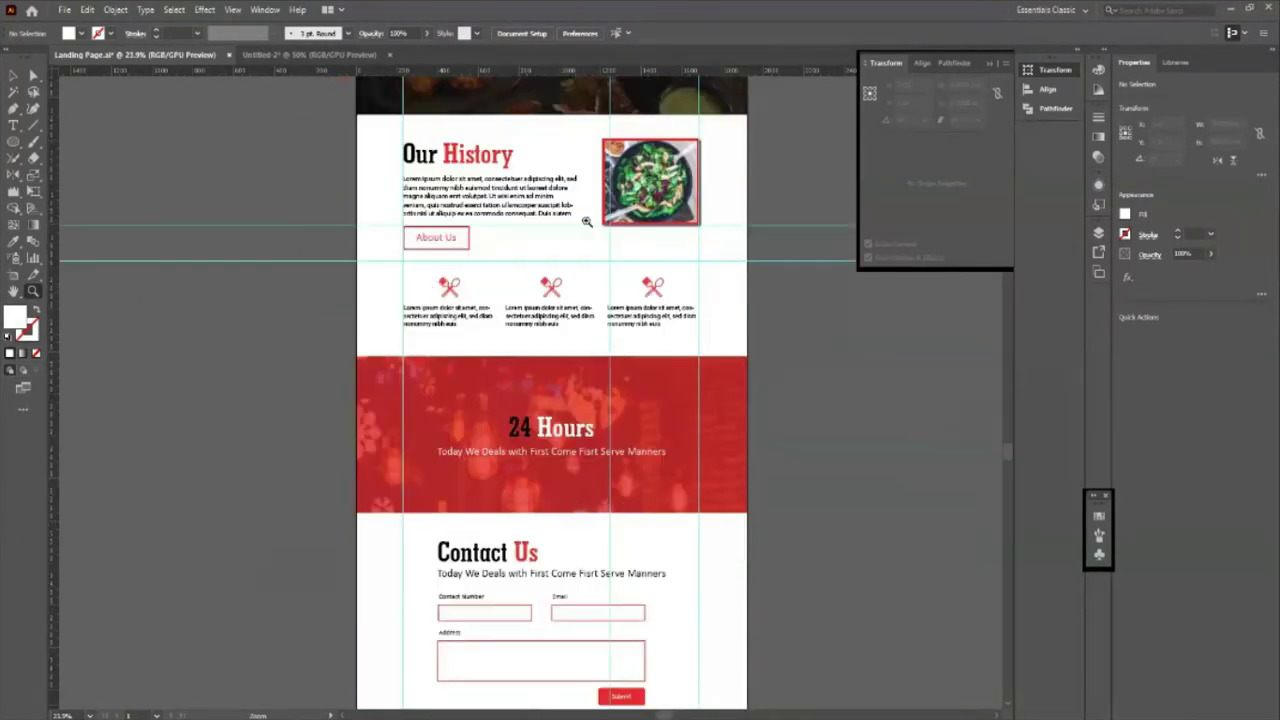
{"action": "scroll", "coordinate": [590, 222], "scroll_direction": "down", "scroll_amount": 3}
{"action": "scroll", "coordinate": [591, 222], "scroll_direction": "down", "scroll_amount": 3}
{"action": "scroll", "coordinate": [605, 235], "scroll_direction": "down", "scroll_amount": 3}
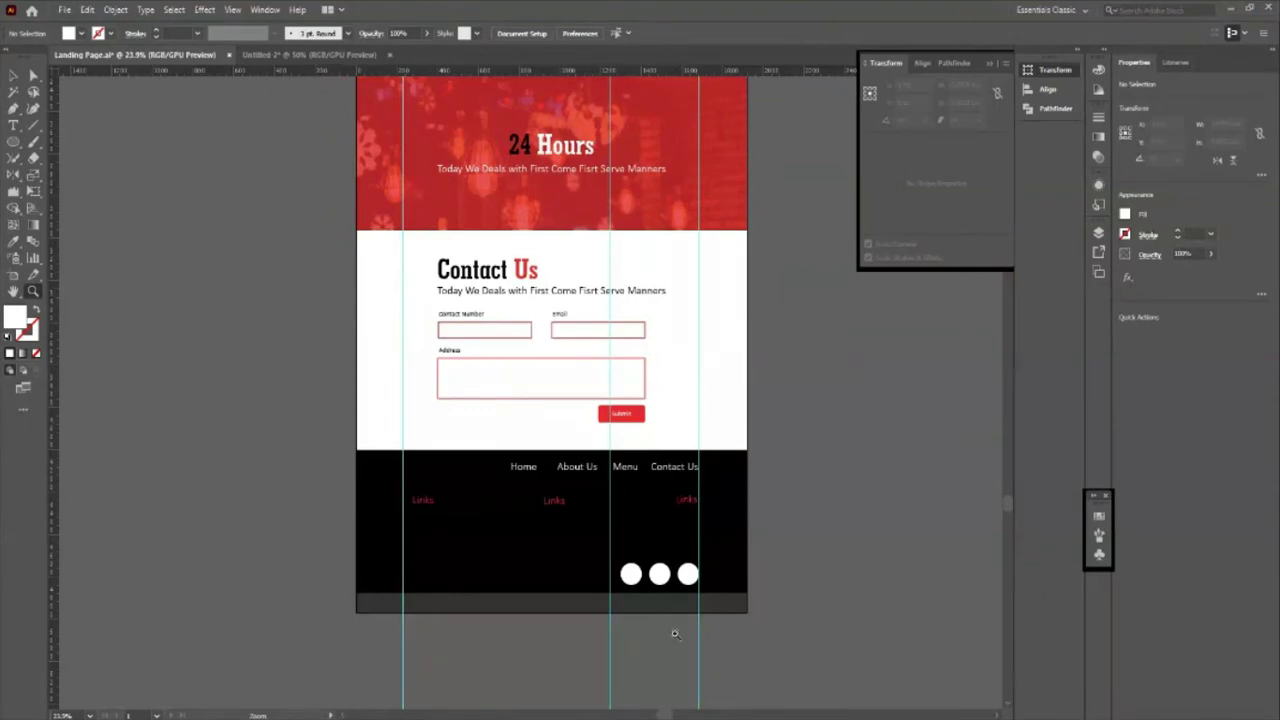
{"action": "left_click_drag", "start_coordinate": [716, 619], "coordinate": [749, 606]}
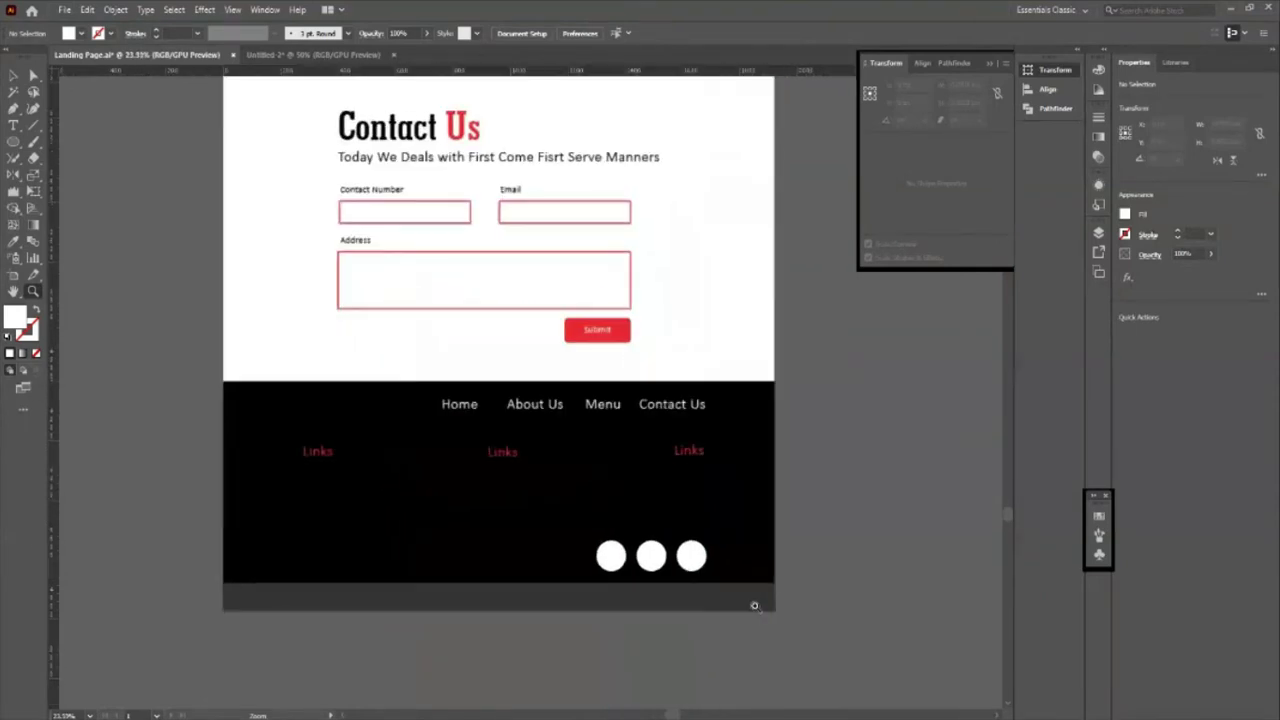
Step: Add a smaller 'Developed by Creative Designing' text line in the grey footer strip
{"action": "left_click", "coordinate": [569, 584]}
{"action": "key", "text": "t"}
{"action": "left_click", "coordinate": [418, 526]}
{"action": "type", "text": "Deve"}
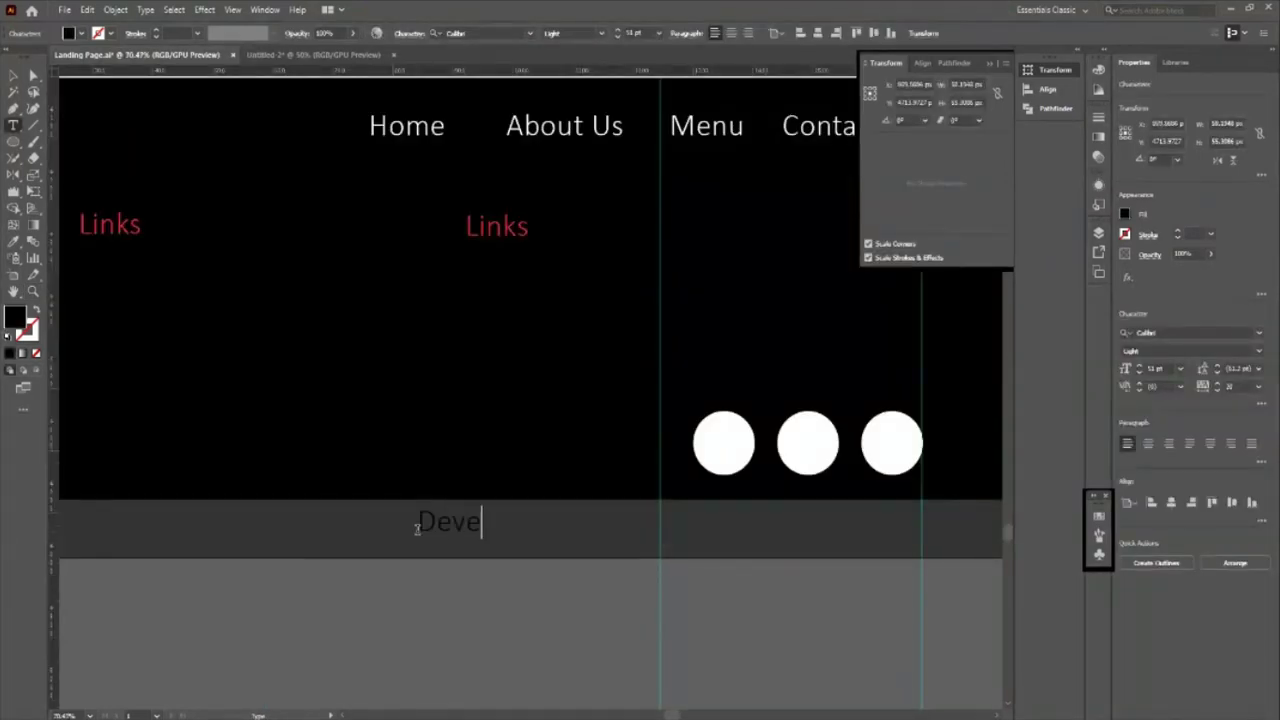
{"action": "type", "text": "loped "}
{"action": "type", "text": "by "}
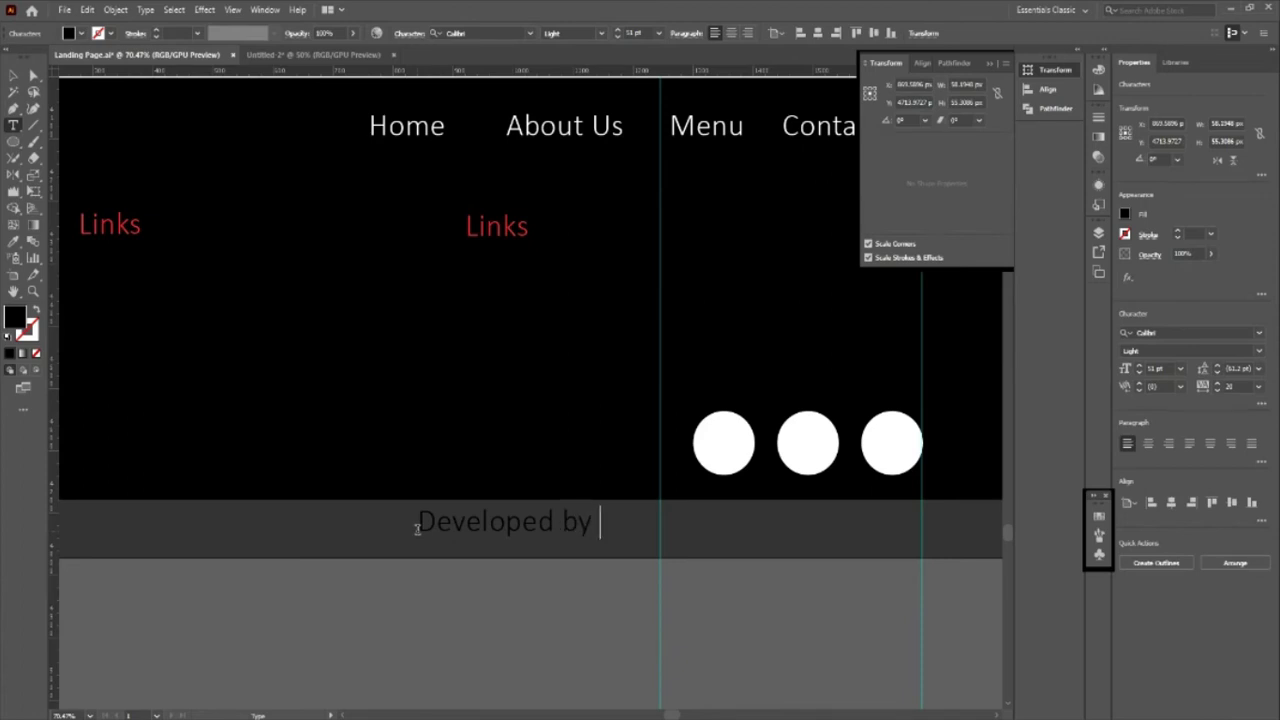
{"action": "type", "text": "Creative Des"}
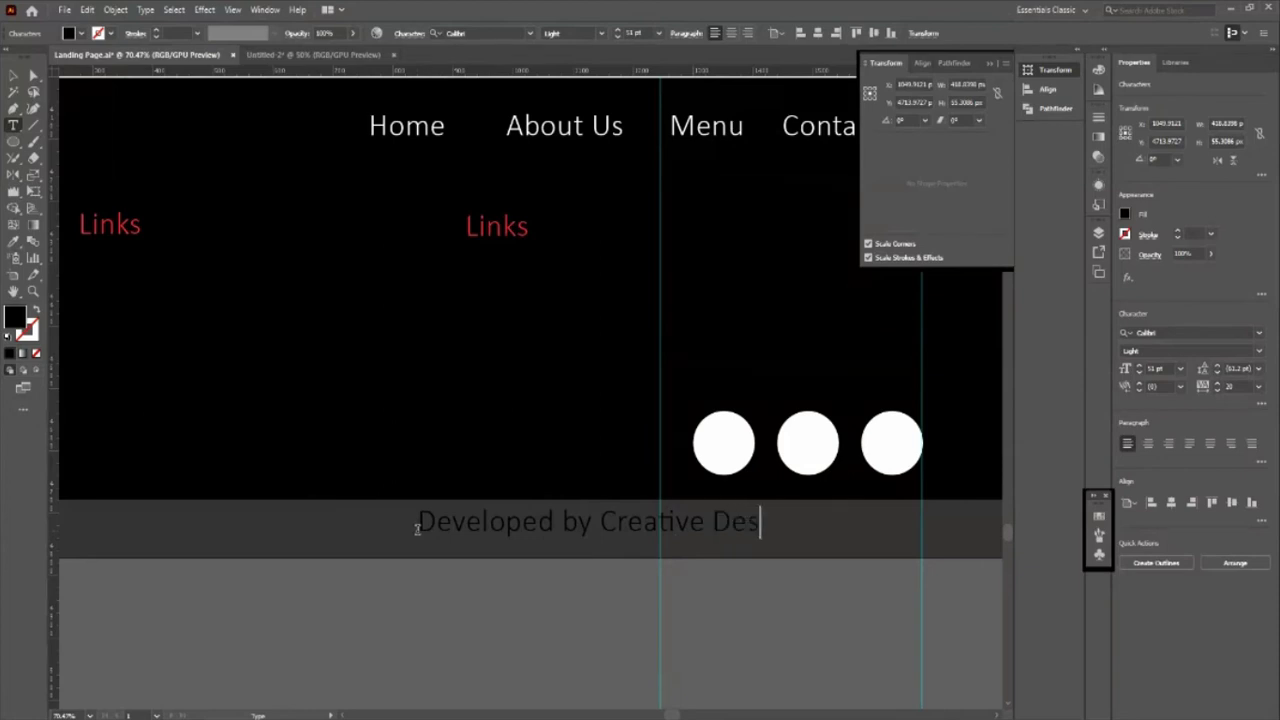
{"action": "type", "text": "igning"}
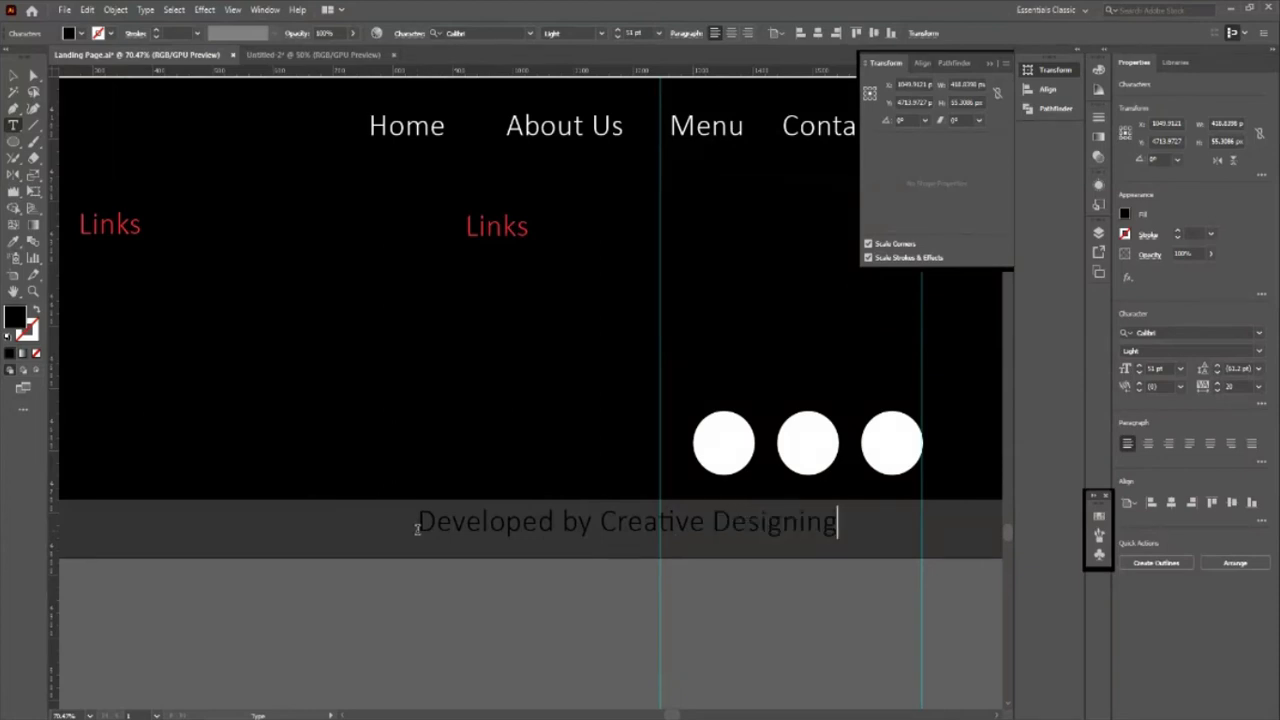
{"action": "key", "text": "Escape"}
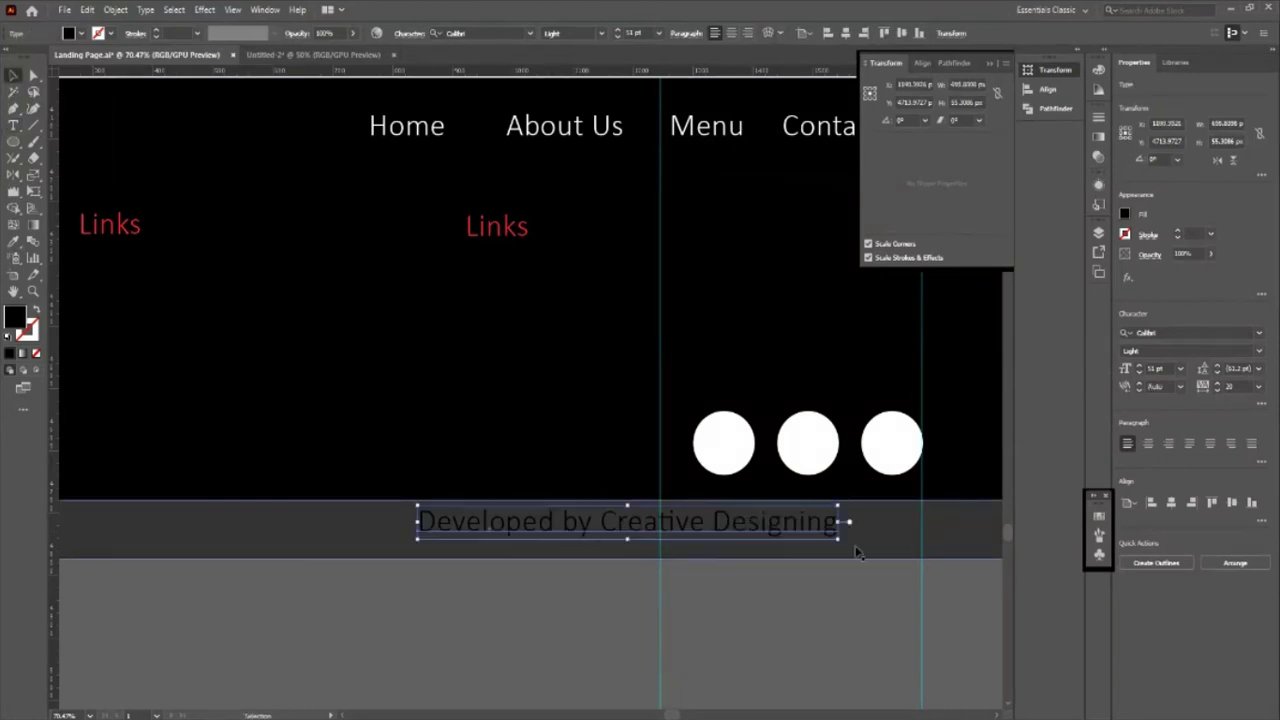
{"action": "left_click_drag", "start_coordinate": [838, 537], "coordinate": [736, 530]}
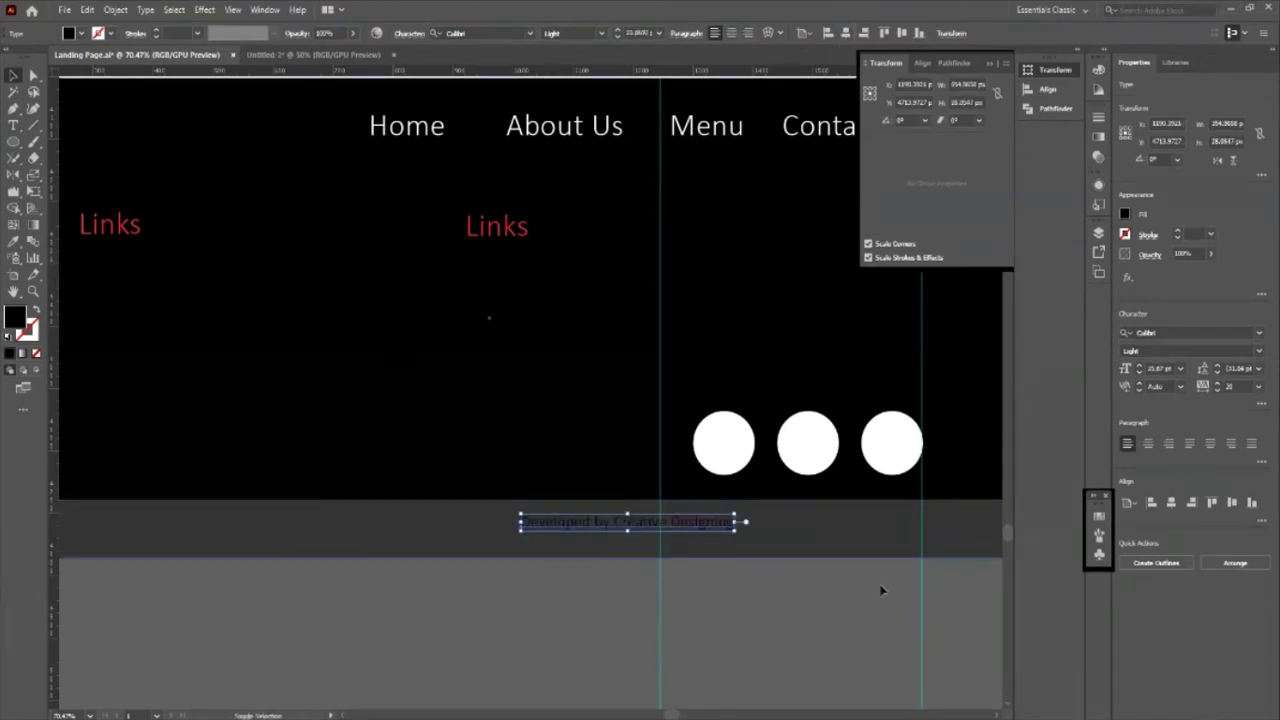
Step: Center the credit horizontally and vertically on the grey footer strip
{"action": "left_click", "coordinate": [839, 526], "text": "shift"}
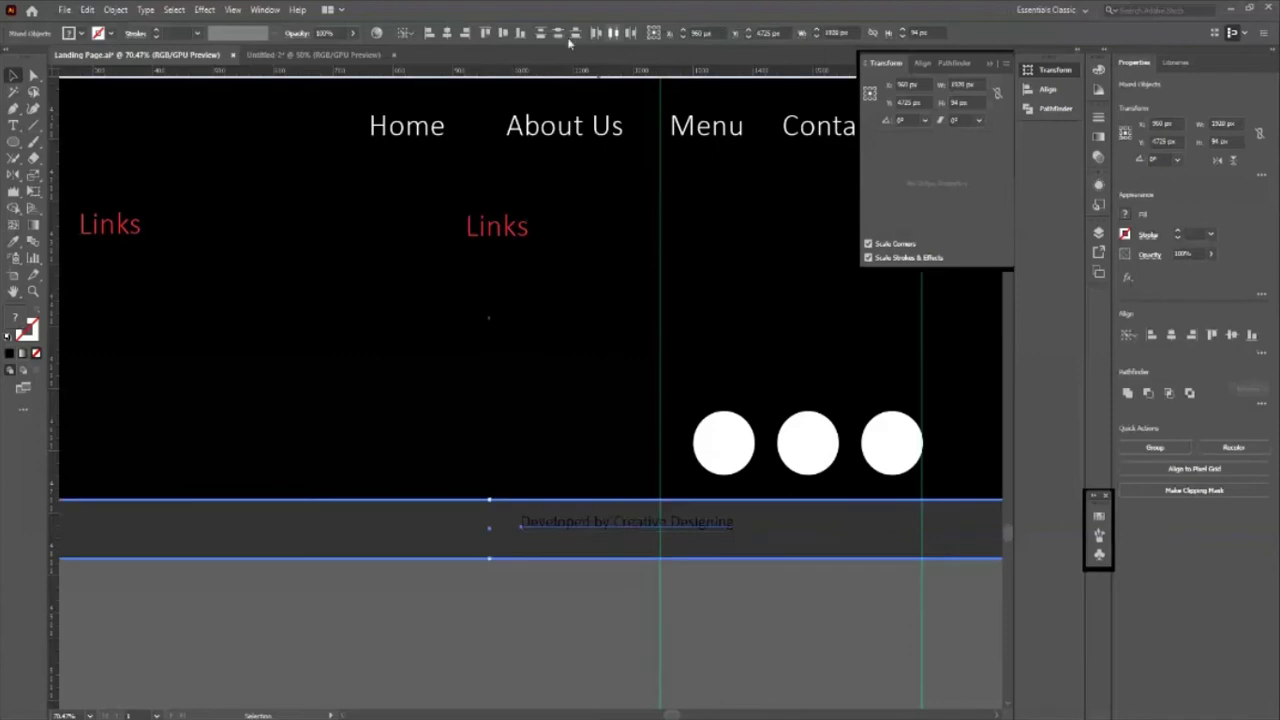
{"action": "left_click", "coordinate": [447, 33]}
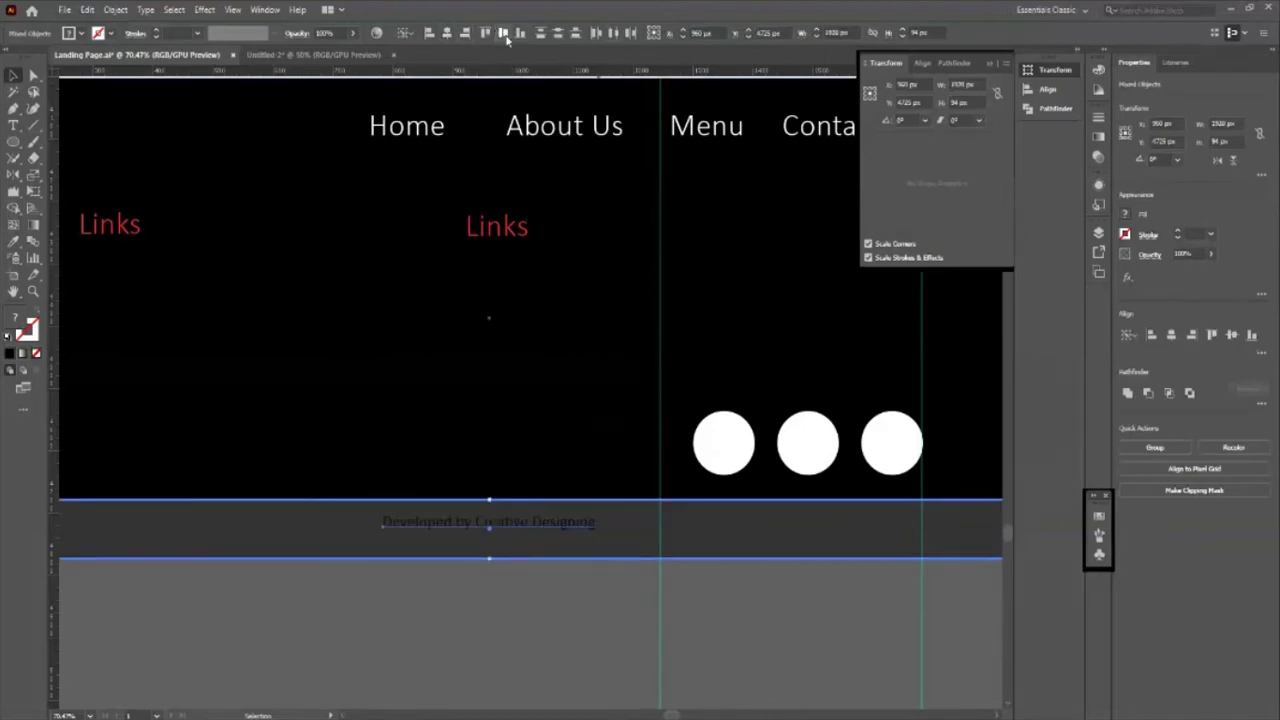
{"action": "left_click", "coordinate": [504, 34]}
{"action": "left_click", "coordinate": [544, 639]}
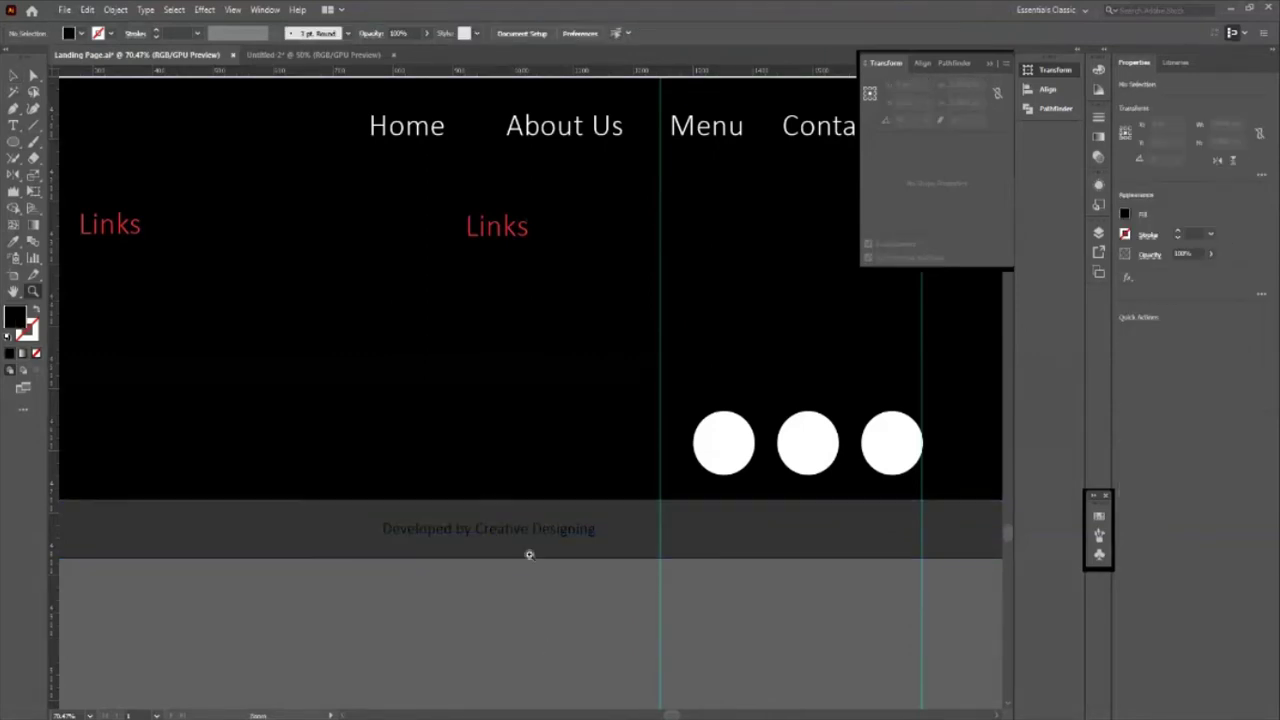
{"action": "left_click_drag", "start_coordinate": [530, 554], "coordinate": [604, 585]}
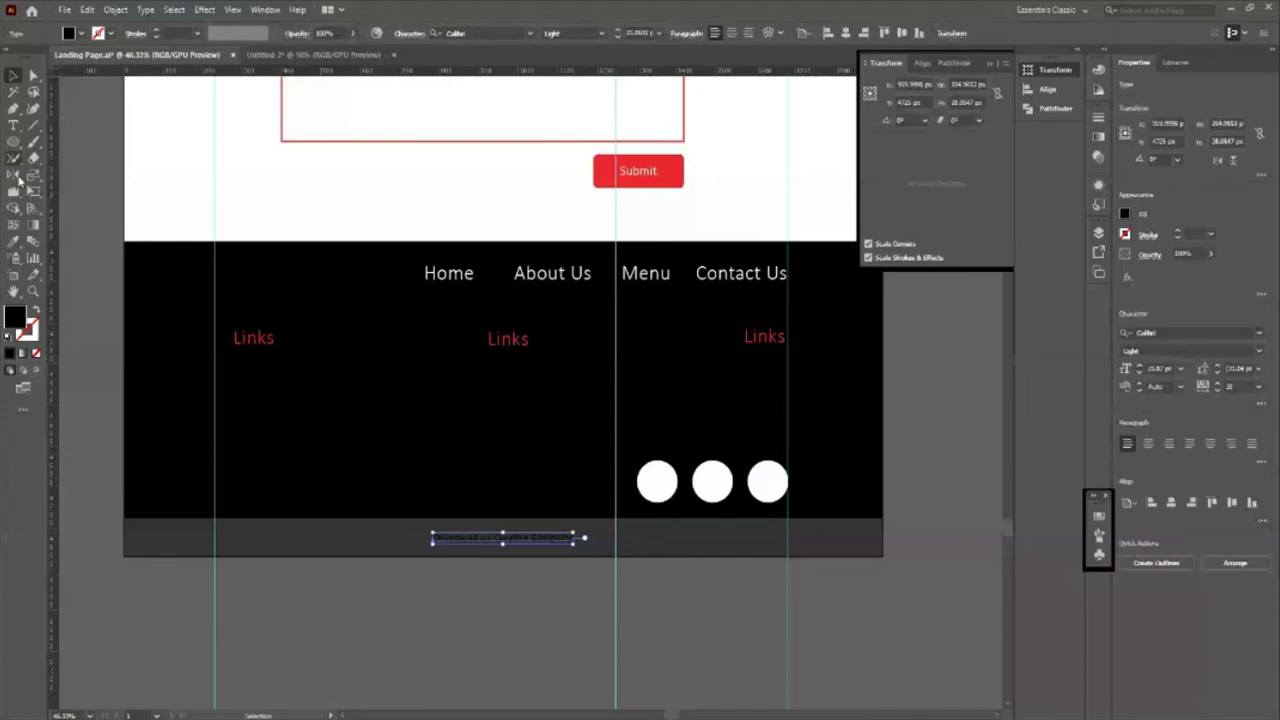
{"action": "left_click", "coordinate": [505, 655]}
{"action": "scroll", "coordinate": [505, 655], "scroll_direction": "up", "scroll_amount": 1}
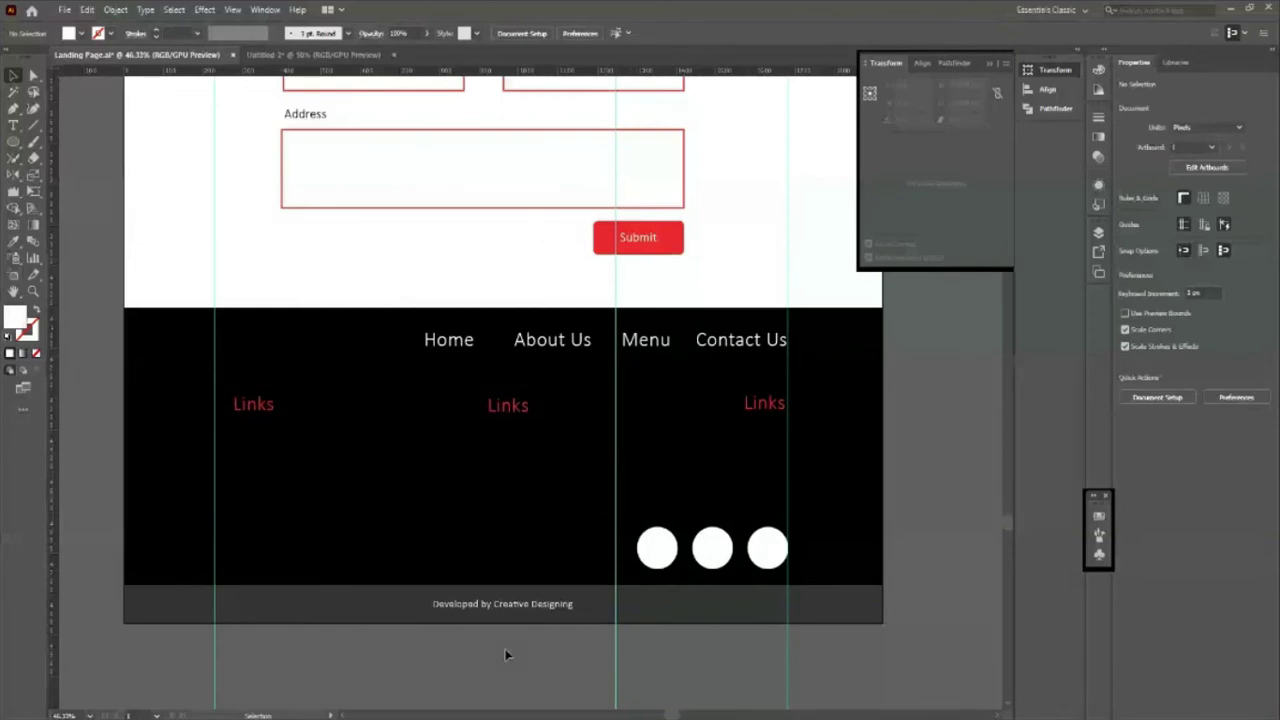
Step: Turn the white circle into a ring and type a 'C' beside it
{"action": "key", "text": "z"}
{"action": "left_click_drag", "start_coordinate": [412, 616], "coordinate": [700, 609]}
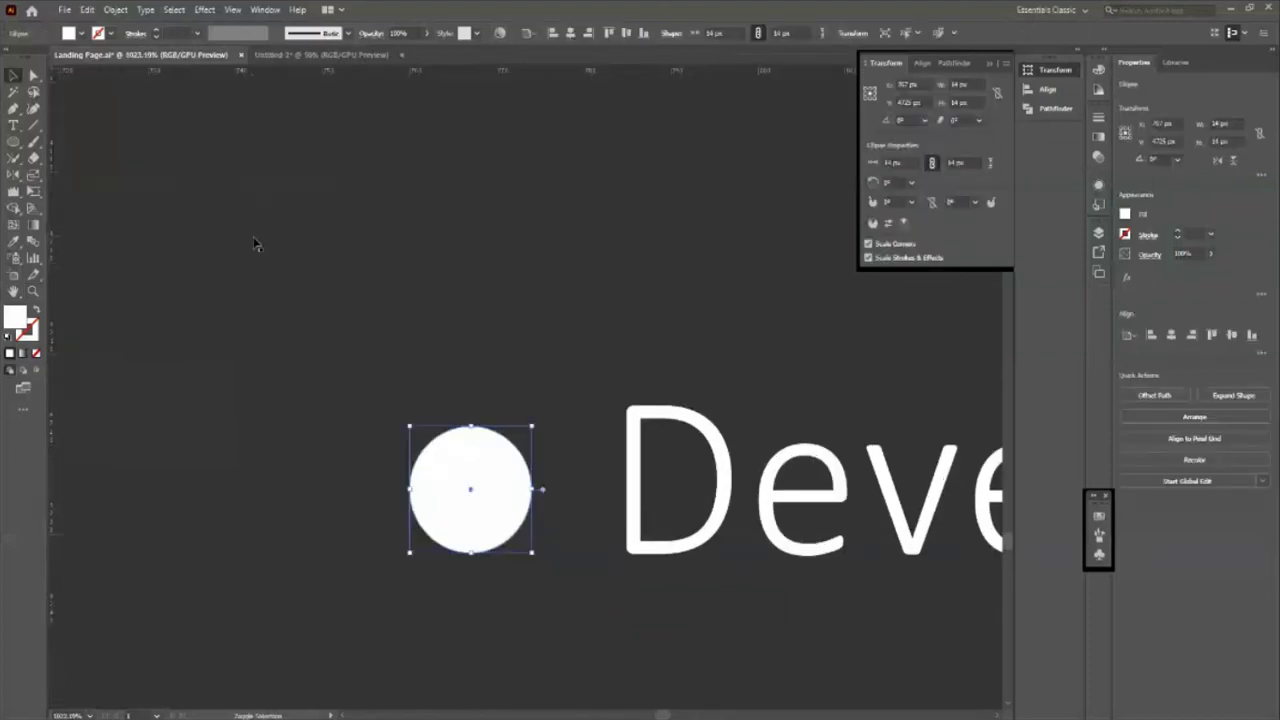
{"action": "key", "text": "shift+x"}
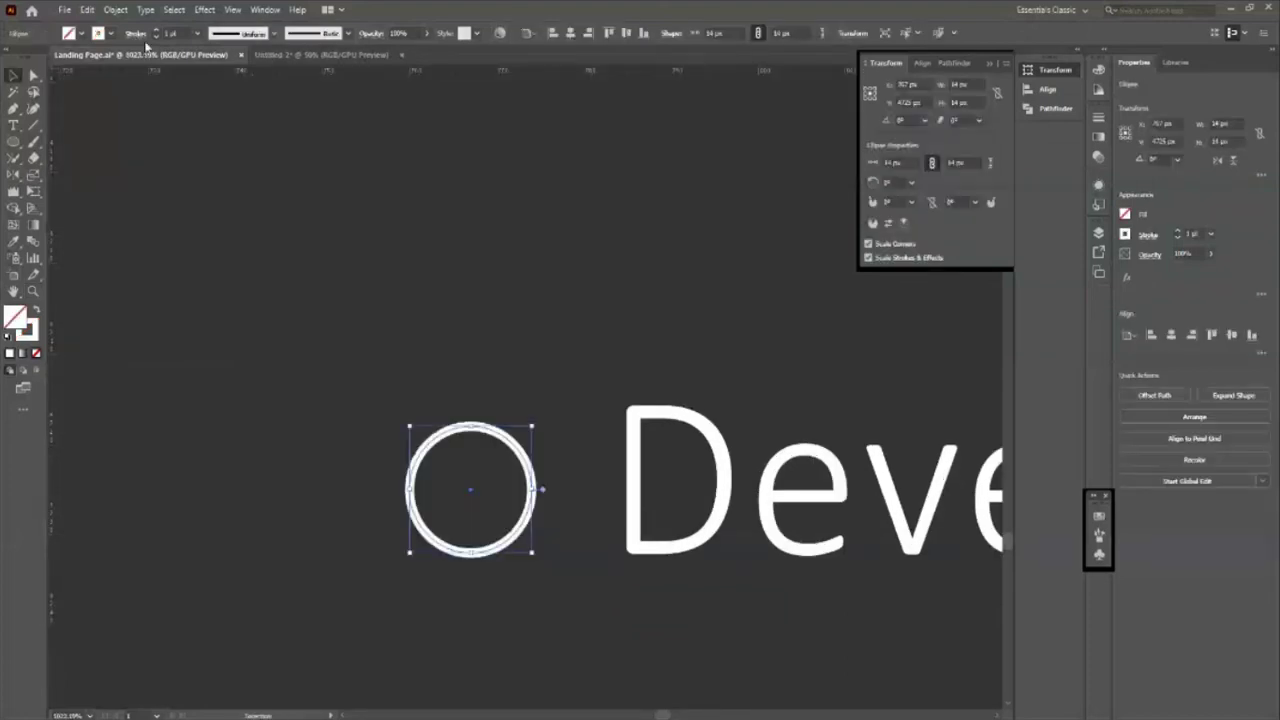
{"action": "left_click", "coordinate": [468, 502]}
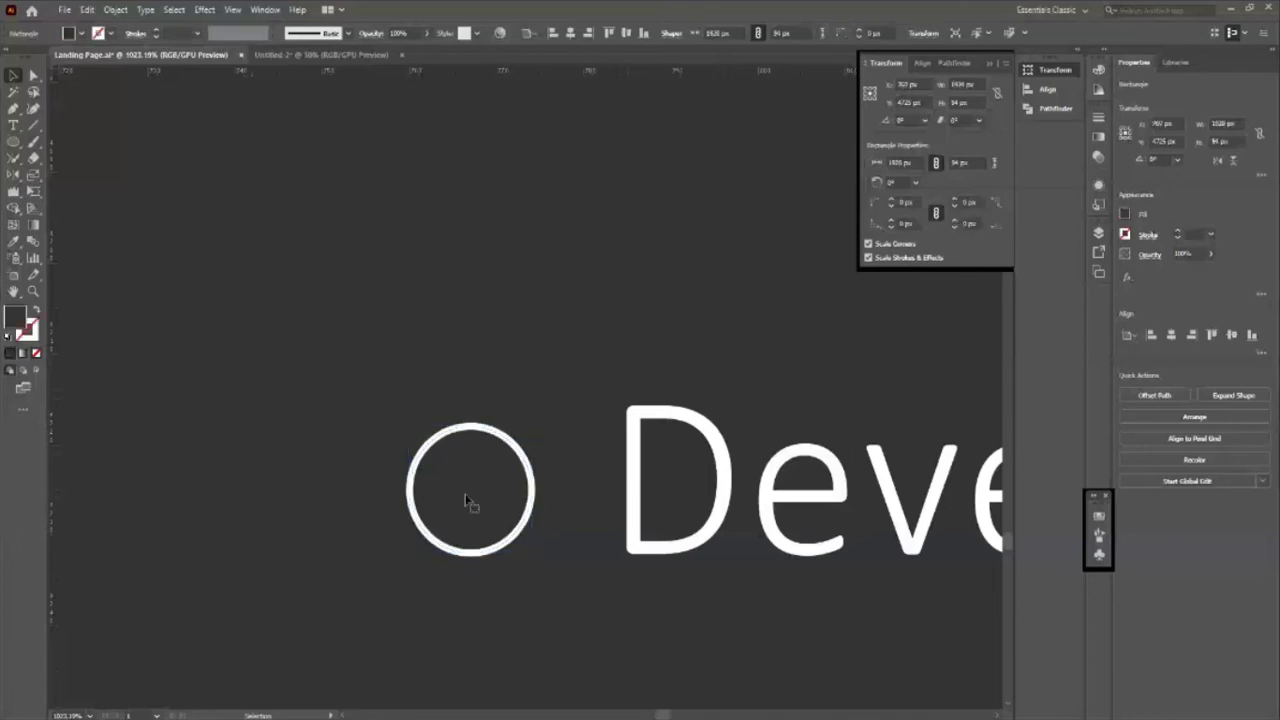
{"action": "key", "text": "t"}
{"action": "left_click", "coordinate": [462, 497]}
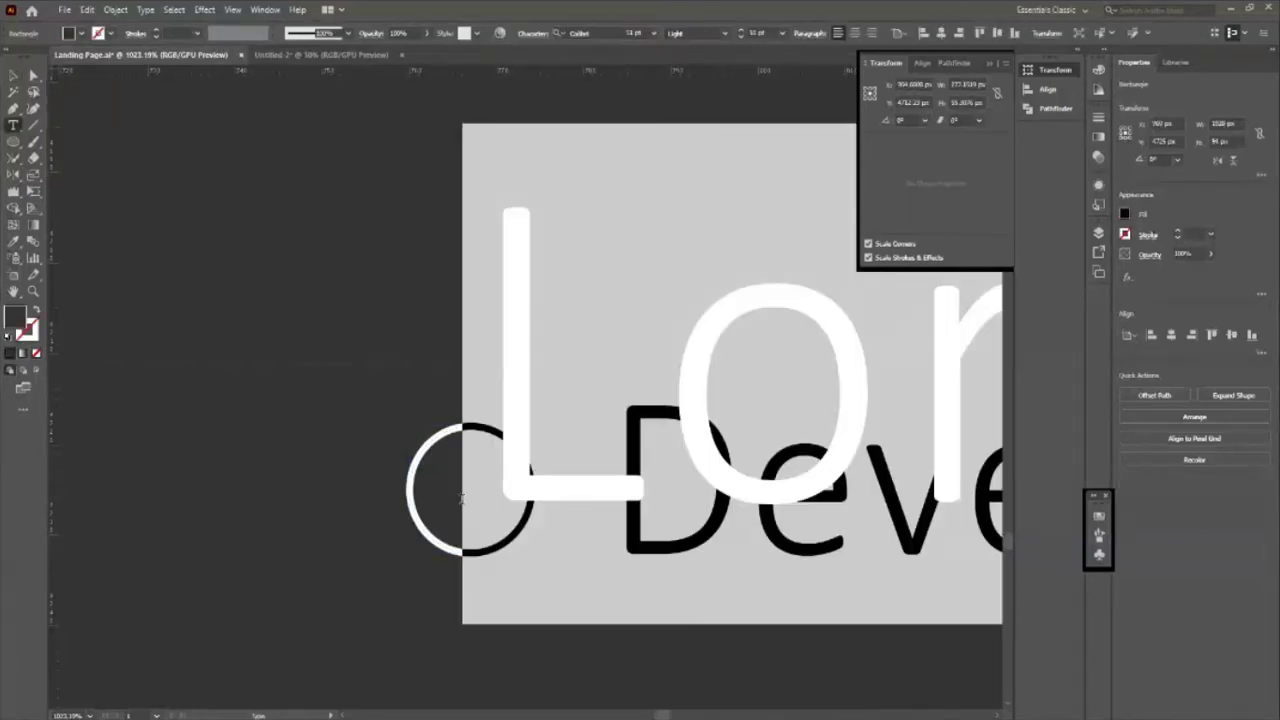
{"action": "type", "text": "C"}
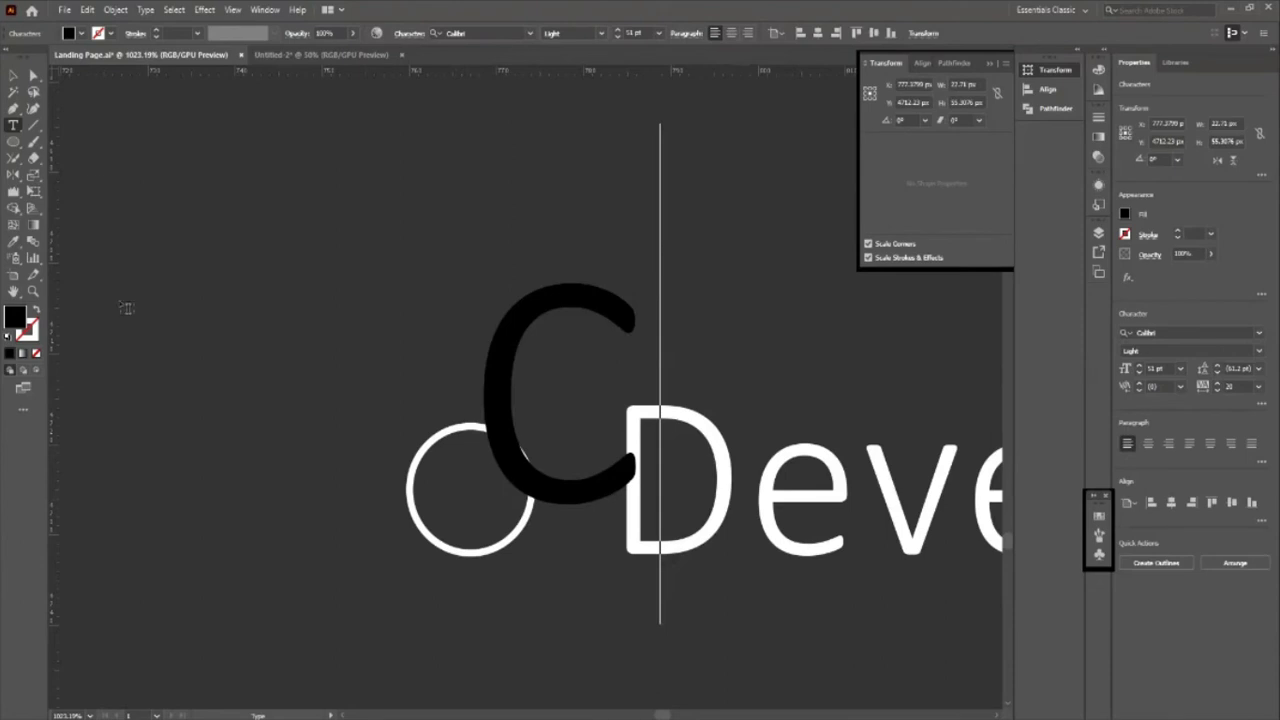
{"action": "left_click", "coordinate": [13, 76]}
Step: Shrink the C to fit inside the ring, fill it white, and convert it to outlines
{"action": "left_click", "coordinate": [646, 216]}
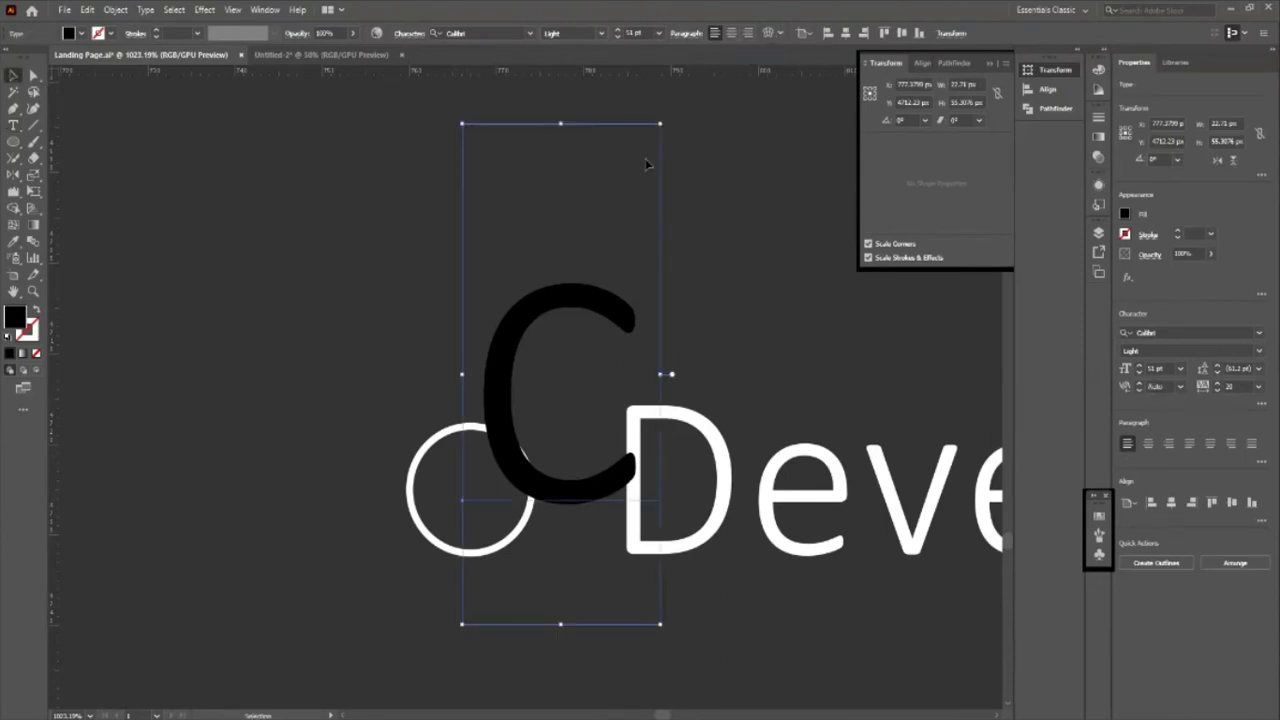
{"action": "mouse_move", "coordinate": [646, 163]}
{"action": "left_mouse_down"}
{"action": "mouse_move", "coordinate": [574, 345]}
{"action": "mouse_move", "coordinate": [476, 513]}
{"action": "mouse_move", "coordinate": [472, 497]}
{"action": "left_mouse_up"}
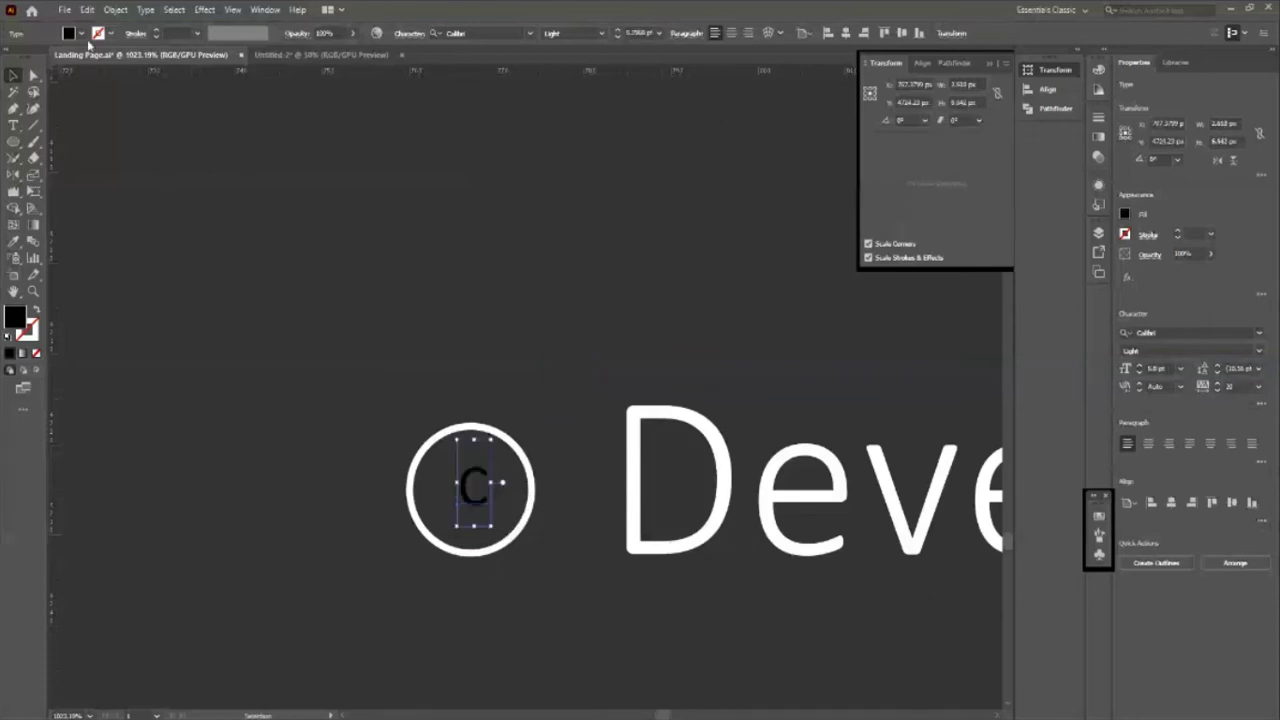
{"action": "left_click", "coordinate": [69, 33]}
{"action": "left_click", "coordinate": [19, 58]}
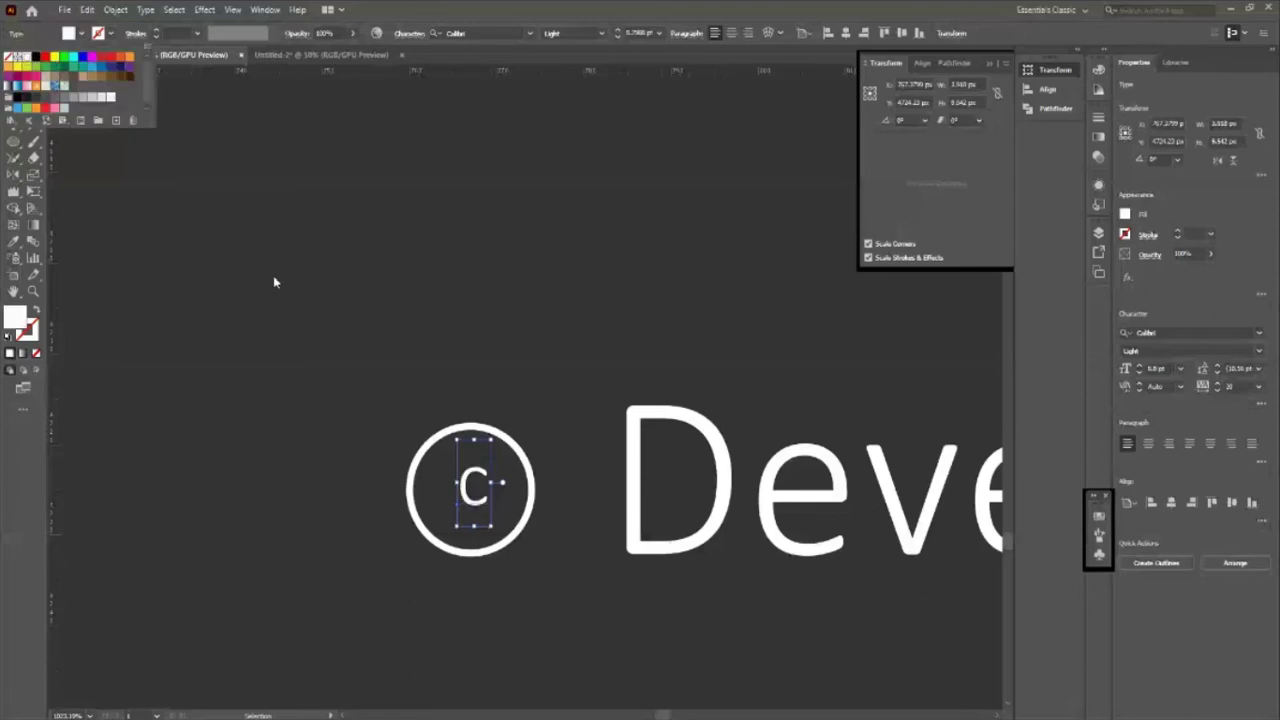
{"action": "left_click", "coordinate": [274, 282]}
{"action": "key", "text": "shift+ctrl+o"}
{"action": "left_click", "coordinate": [476, 556], "text": "shift"}
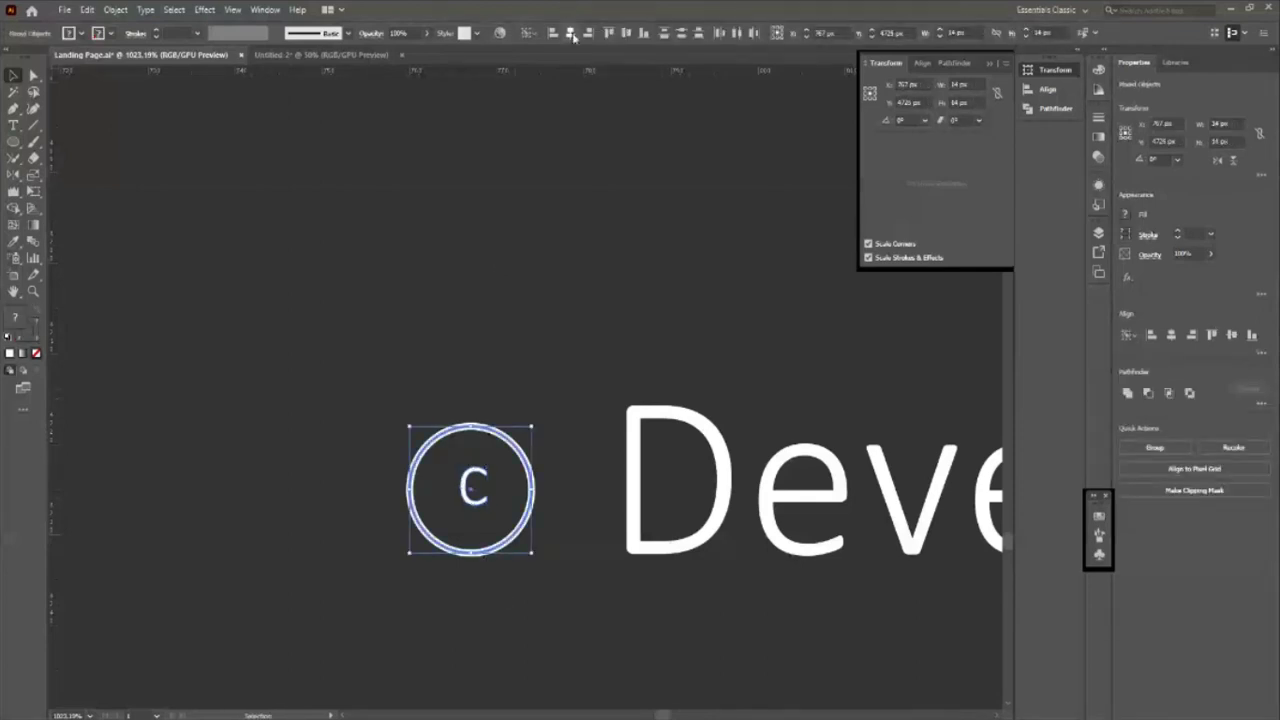
{"action": "left_click", "coordinate": [472, 515]}
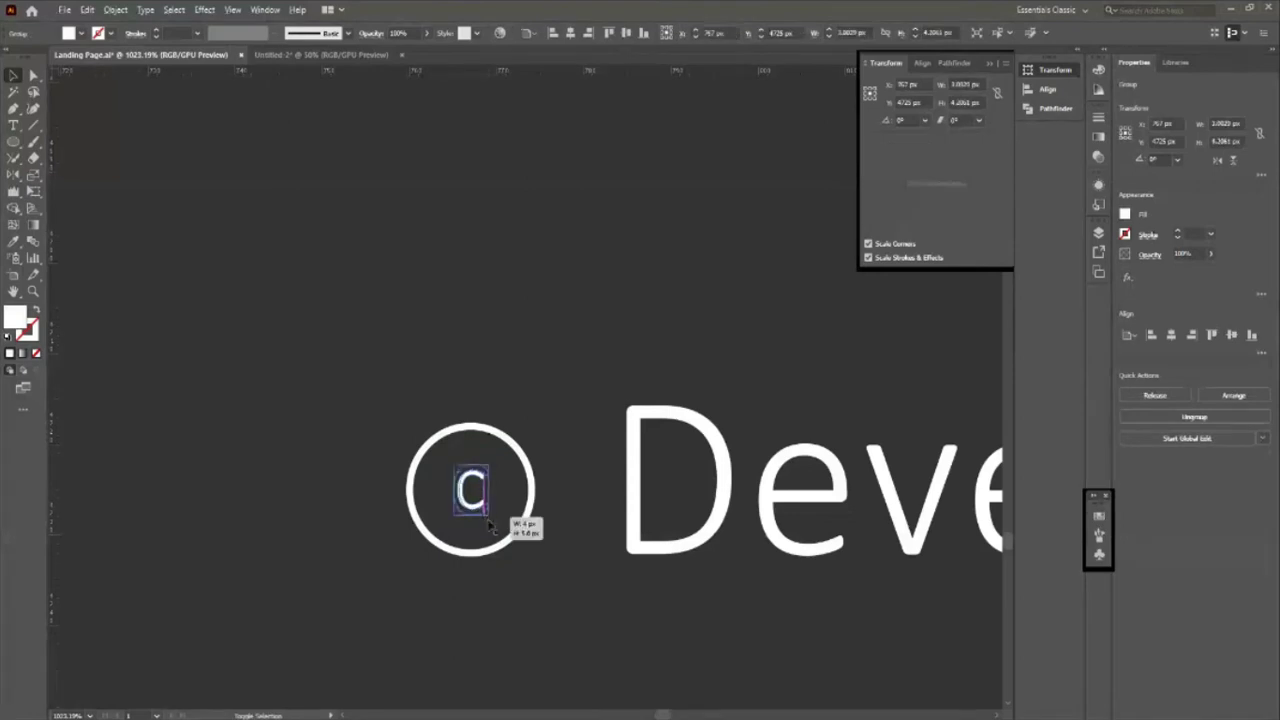
Step: Ungroup the outlined C and group it with the ring into a copyright symbol
{"action": "key", "text": "ctrl+shift+g"}
{"action": "key", "text": "z"}
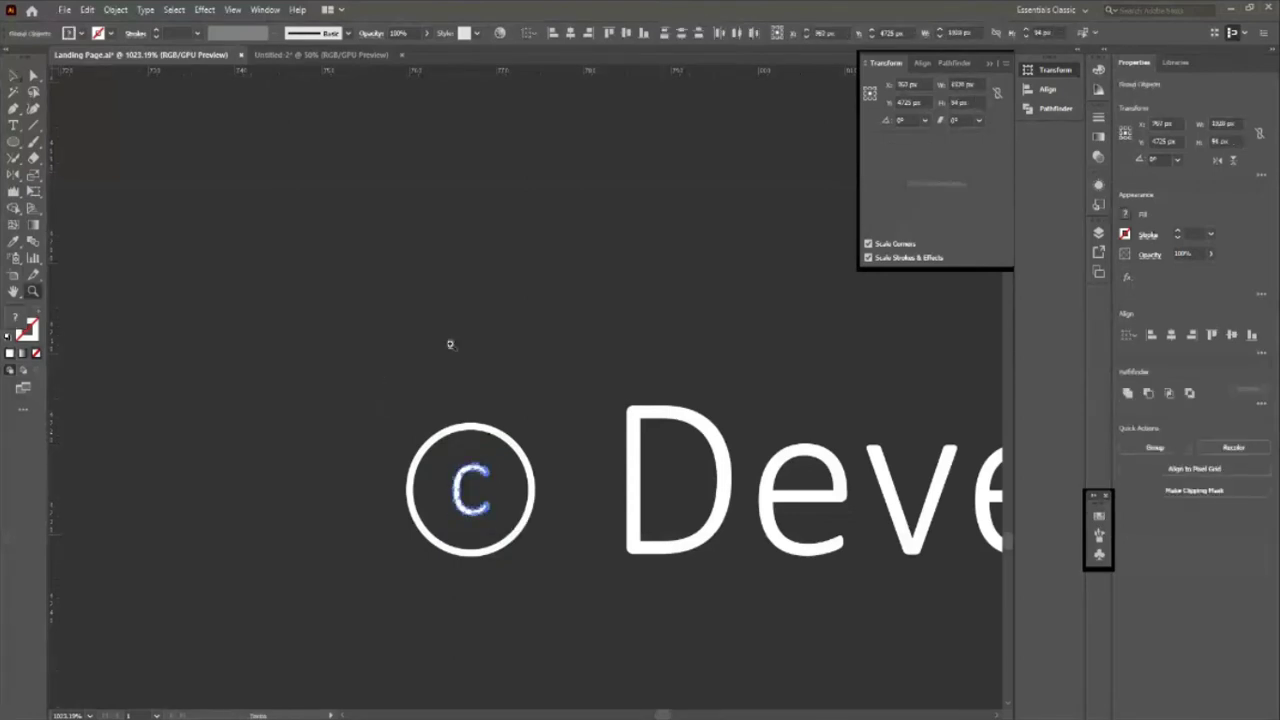
{"action": "left_click", "coordinate": [450, 344], "text": "alt"}
{"action": "left_click", "coordinate": [472, 394]}
{"action": "key", "text": "v"}
{"action": "left_click", "coordinate": [394, 400]}
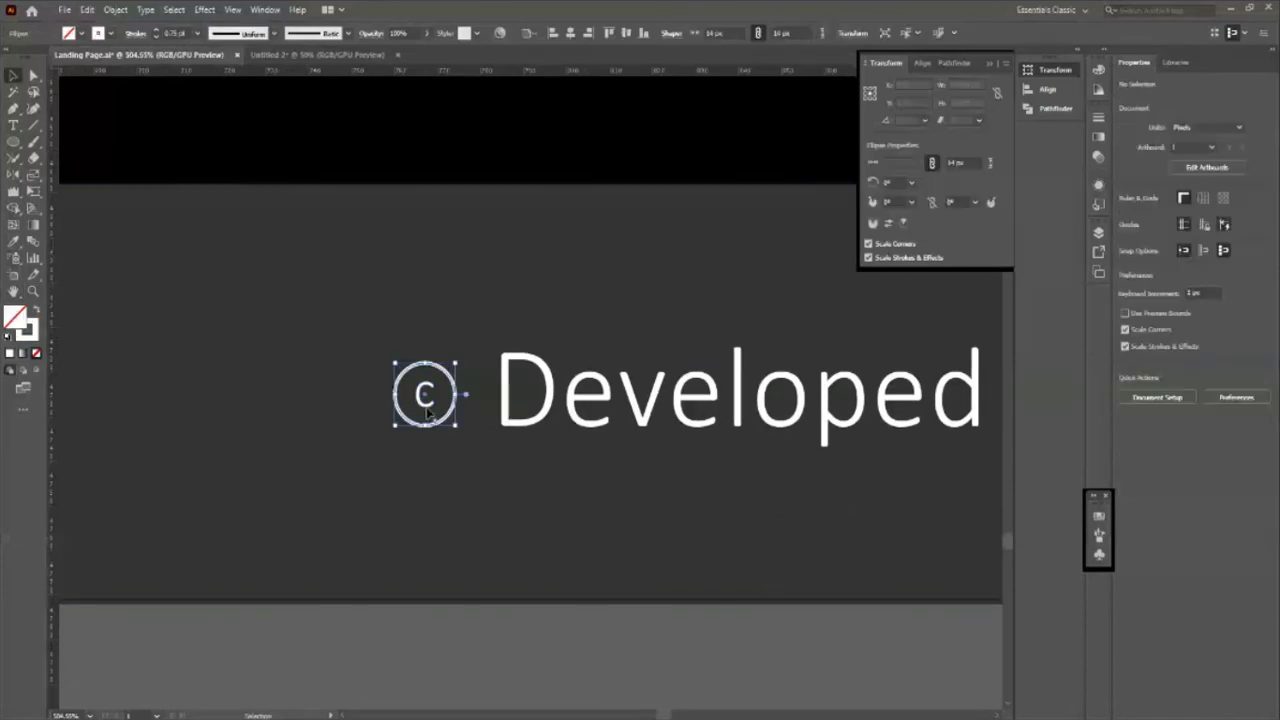
{"action": "left_click", "coordinate": [427, 400], "text": "shift"}
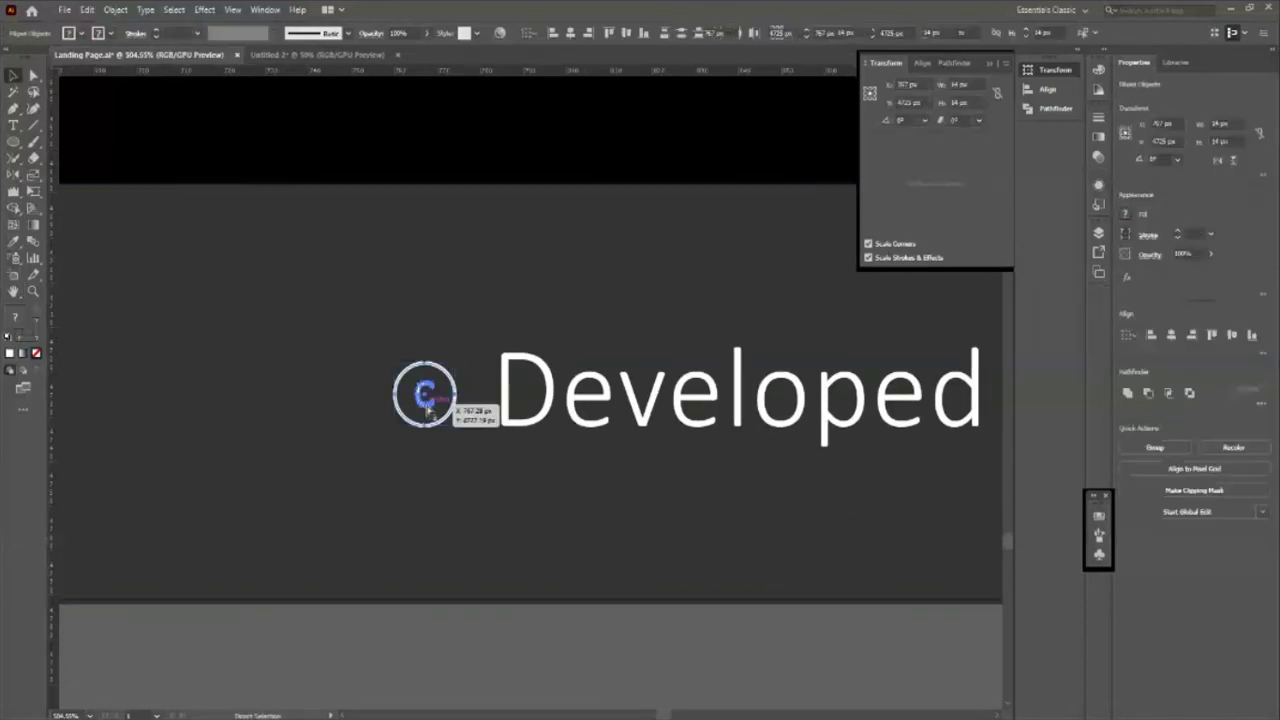
{"action": "key", "text": "ctrl+g"}
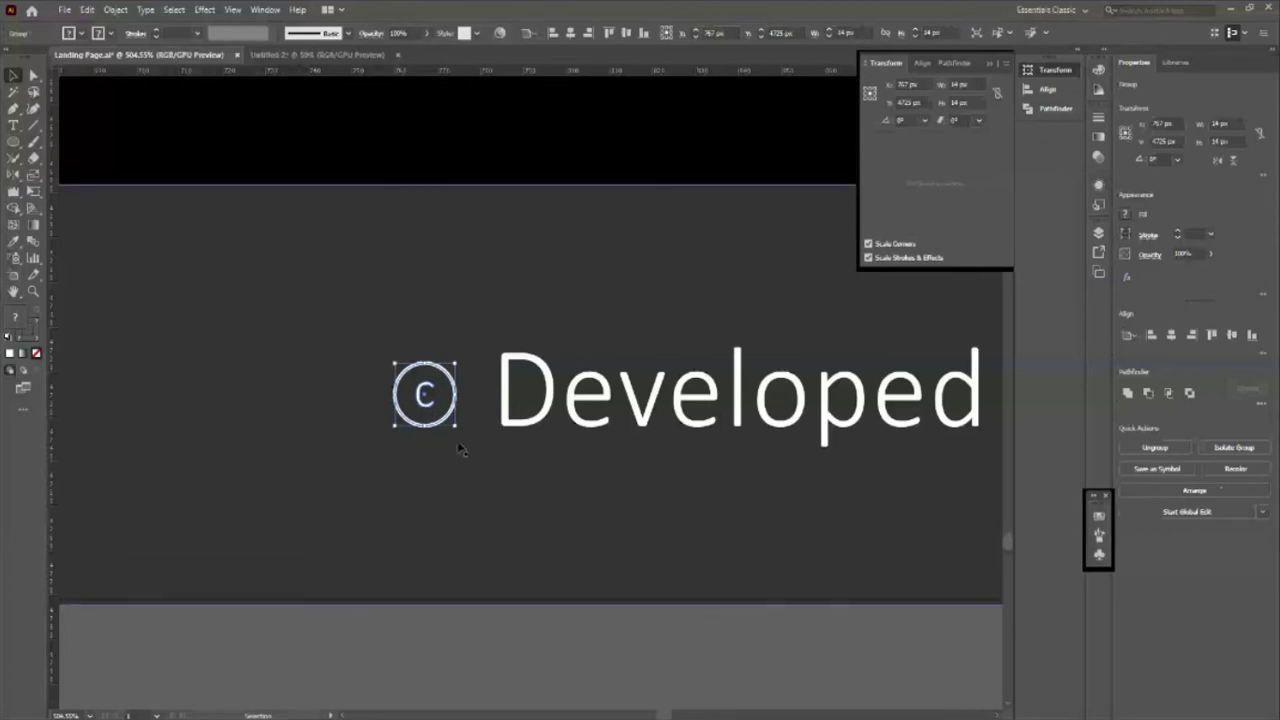
Step: Shrink the copyright symbol slightly and place it just before 'Developed'
{"action": "left_click_drag", "start_coordinate": [457, 425], "coordinate": [449, 418]}
{"action": "left_click", "coordinate": [457, 654]}
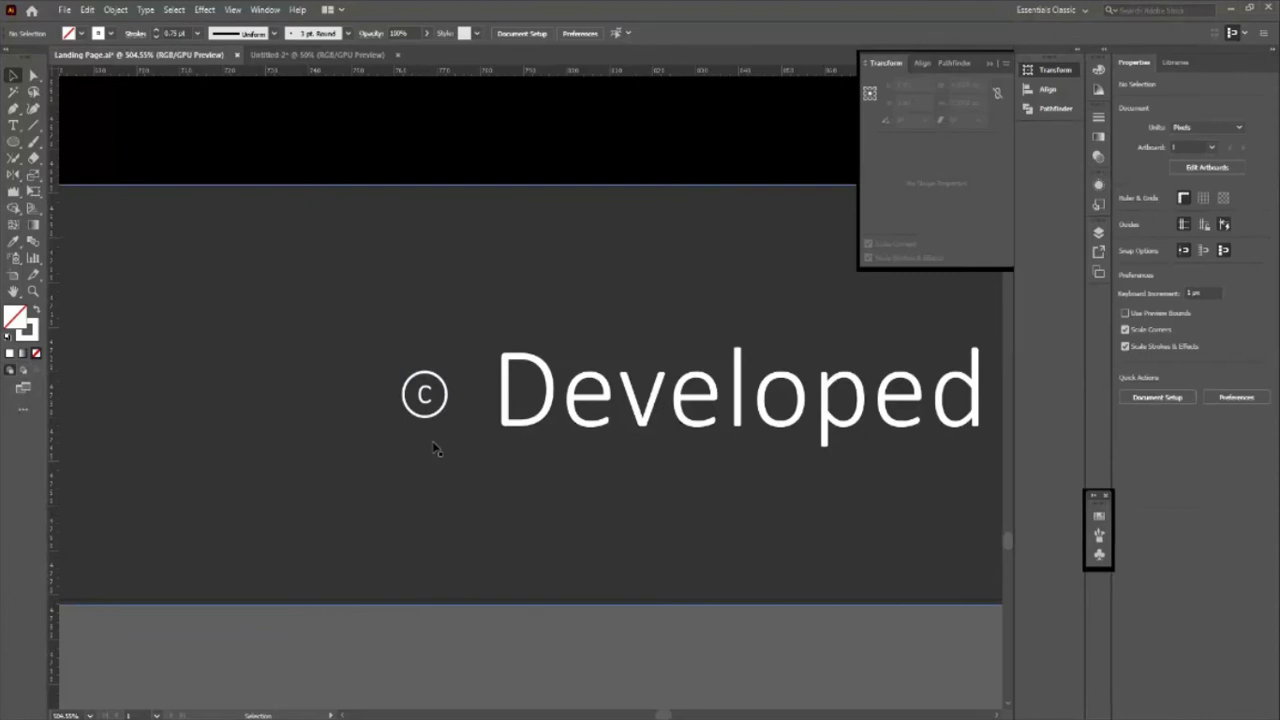
{"action": "left_click_drag", "start_coordinate": [425, 405], "coordinate": [447, 405]}
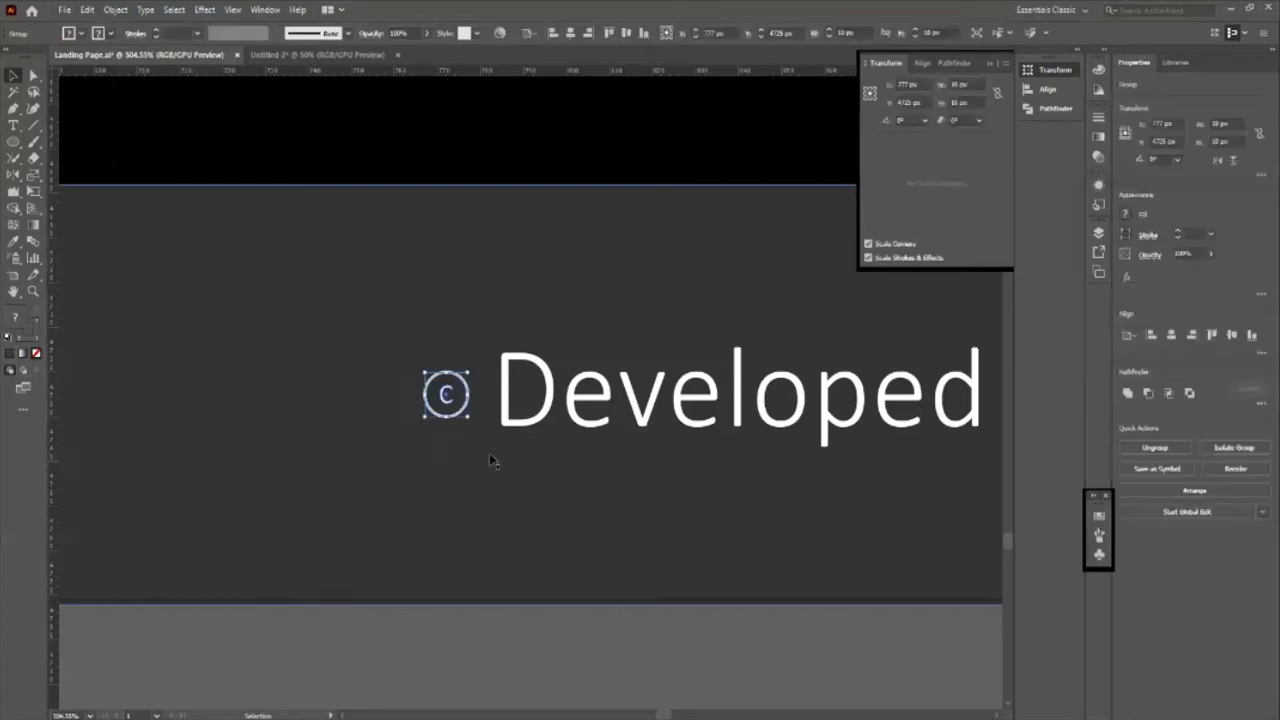
{"action": "key", "text": "Right"}
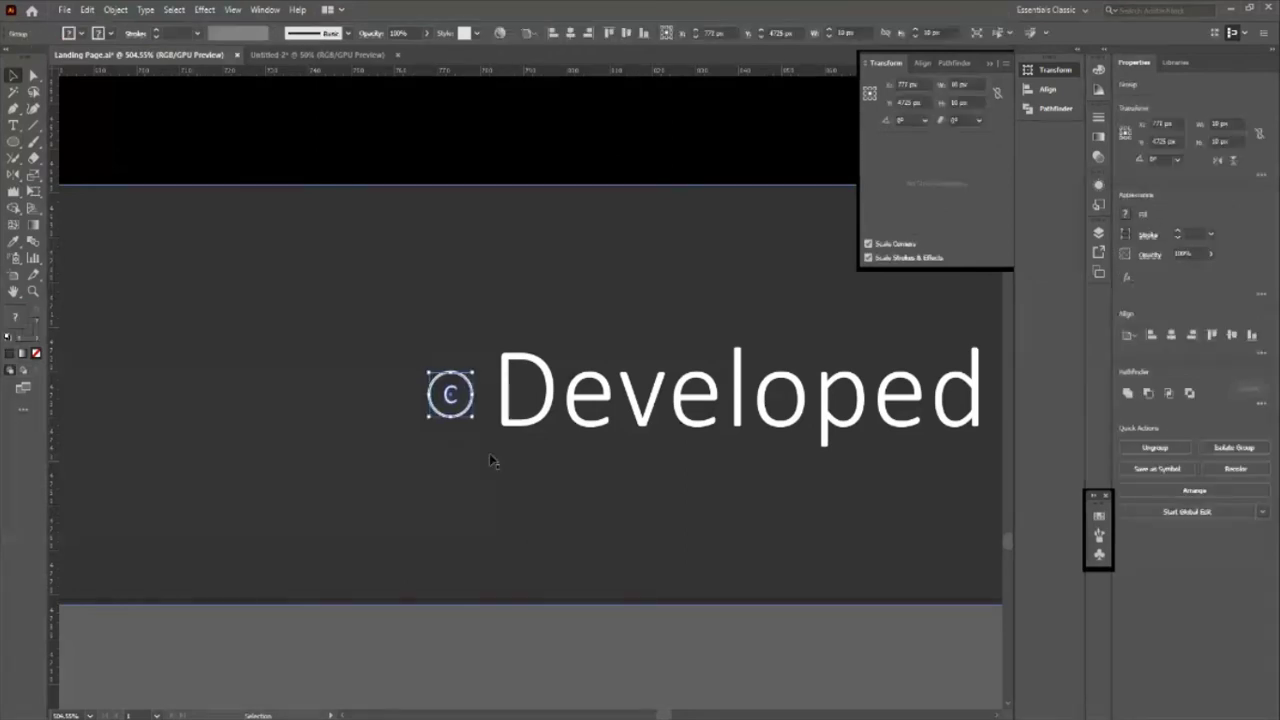
{"action": "left_click", "coordinate": [471, 591]}
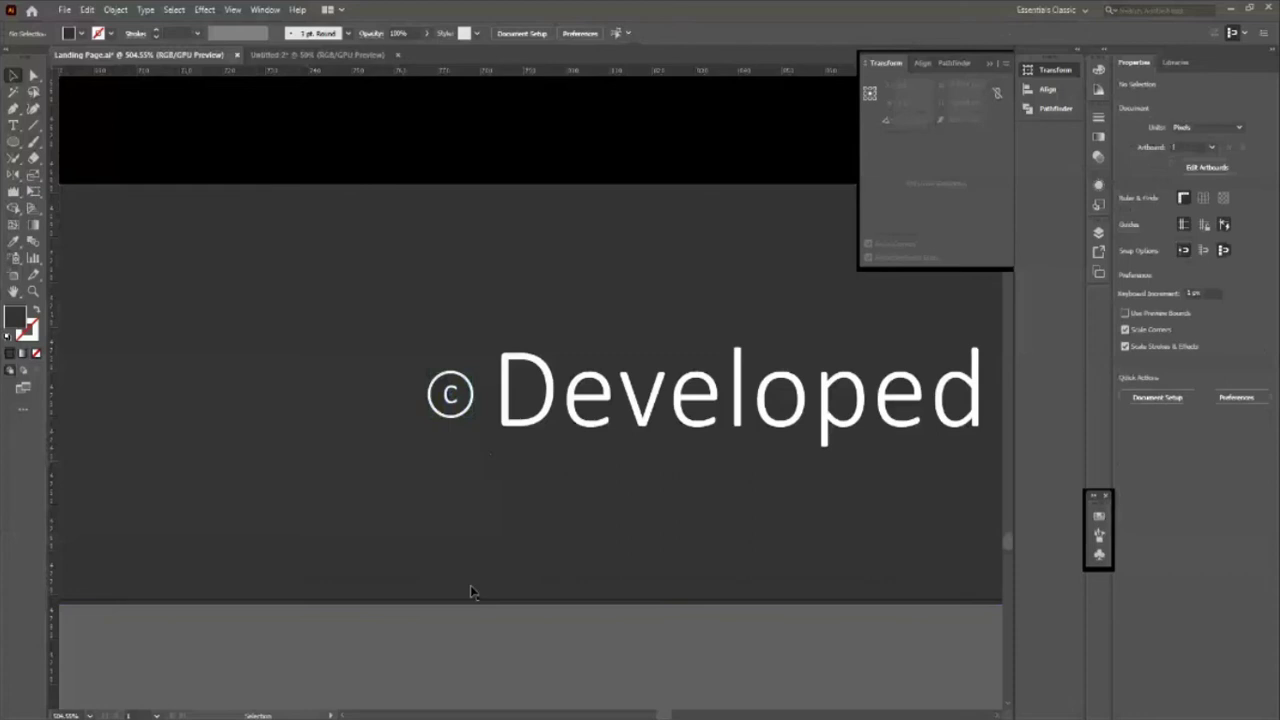
{"action": "left_click", "coordinate": [455, 413]}
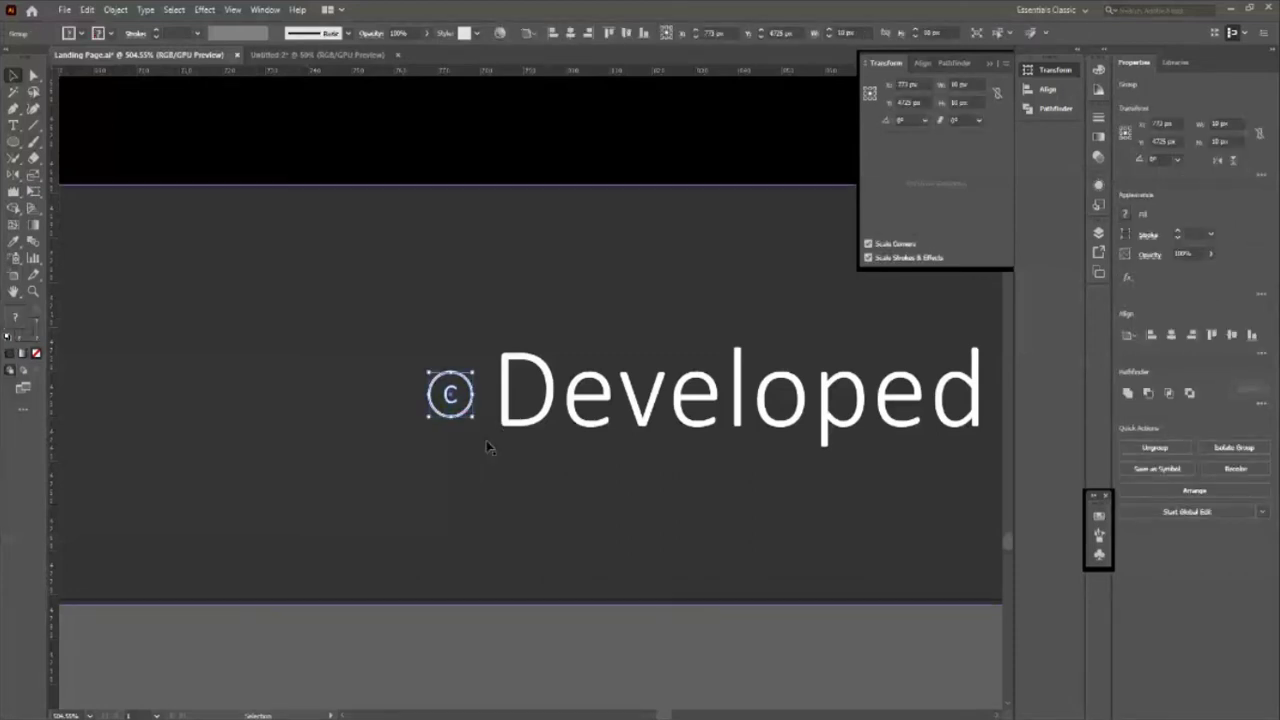
Step: Zoom out to review the copyright symbol within the footer and contact form
{"action": "key", "text": "z"}
{"action": "left_click", "coordinate": [343, 386], "text": "alt"}
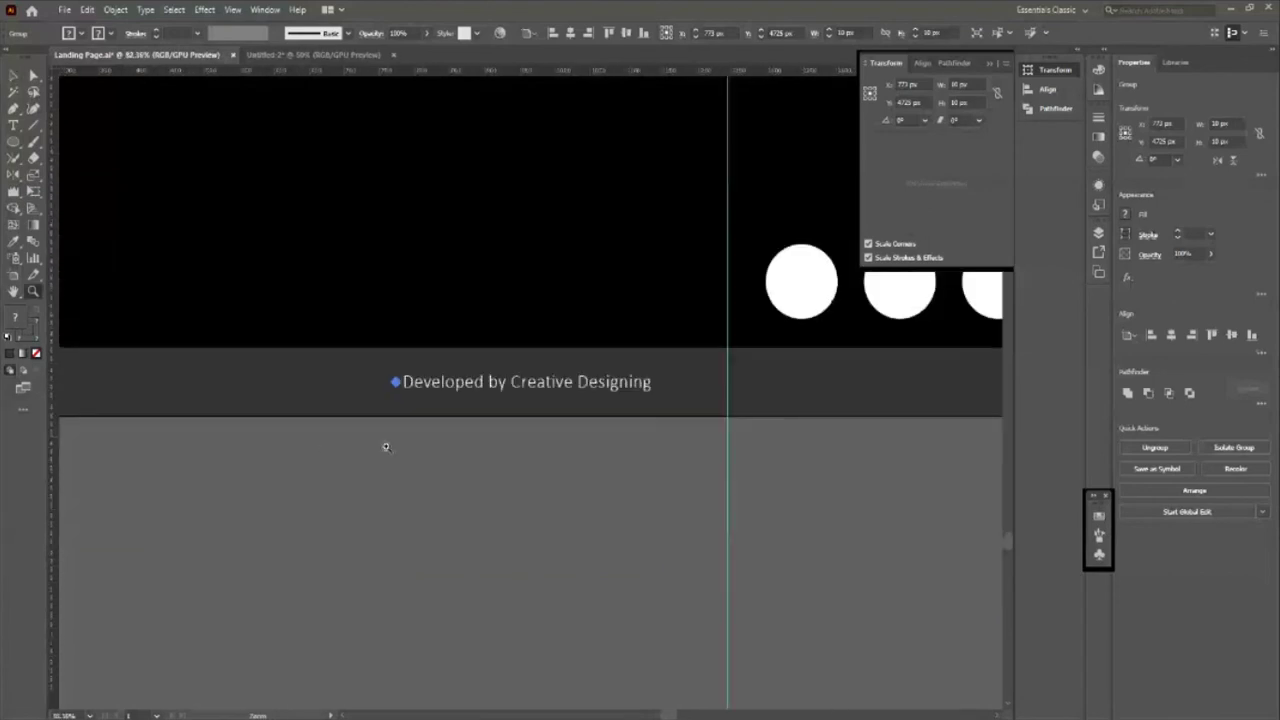
{"action": "left_click", "coordinate": [386, 447]}
{"action": "key", "text": "v"}
{"action": "left_click", "coordinate": [434, 563]}
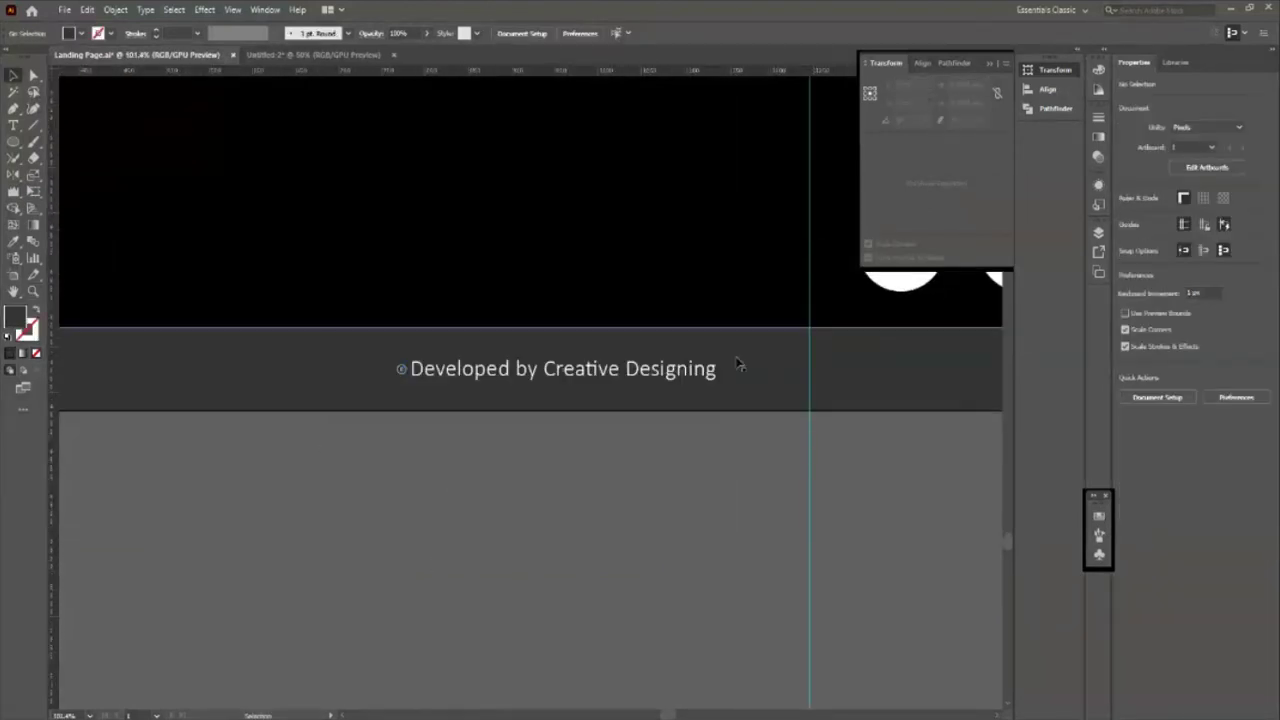
{"action": "key", "text": "z"}
{"action": "left_click", "coordinate": [630, 516], "text": "alt"}
{"action": "left_click", "coordinate": [517, 530], "text": "alt"}
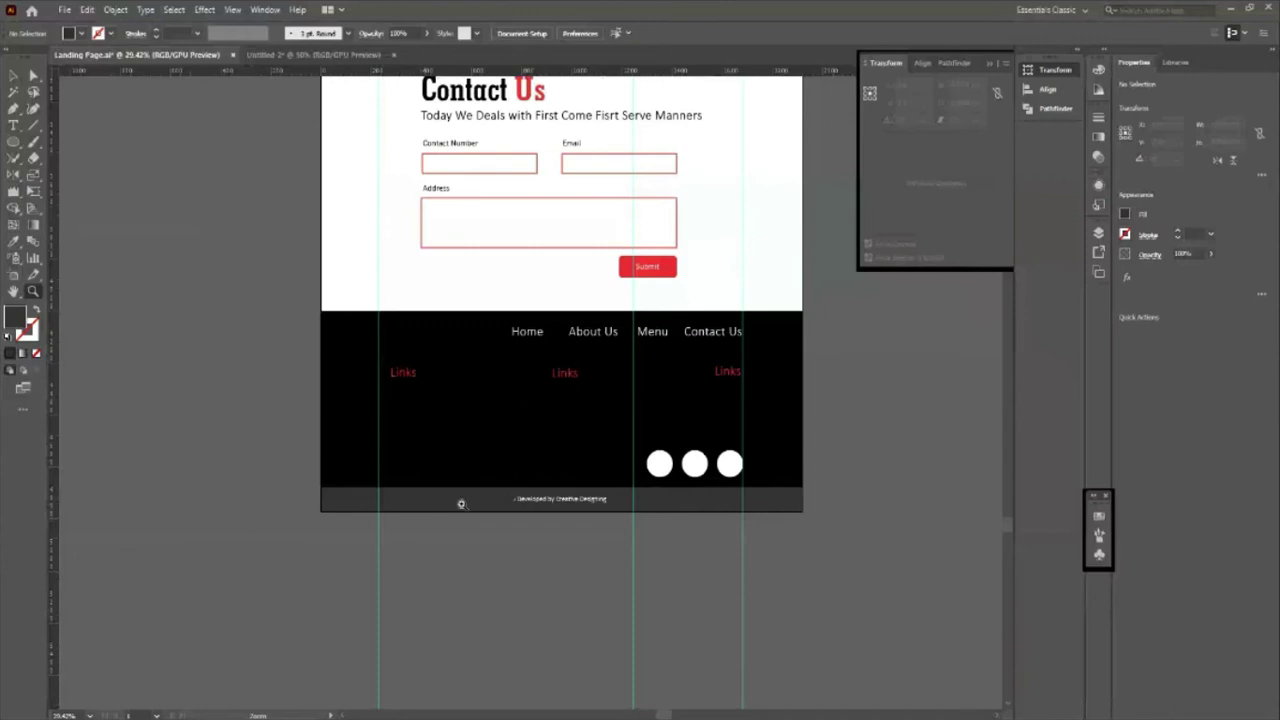
{"action": "scroll", "coordinate": [461, 500], "scroll_direction": "up", "scroll_amount": 2}
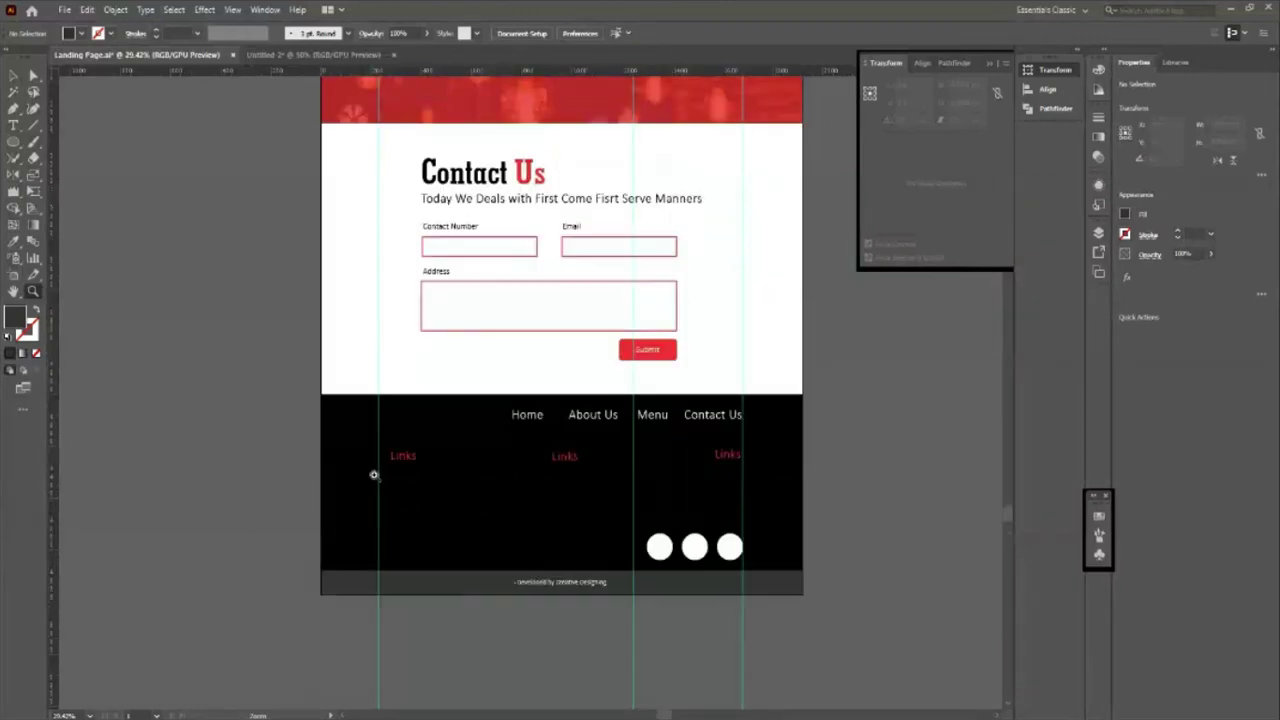
{"action": "scroll", "coordinate": [440, 450], "scroll_direction": "up", "scroll_amount": 2}
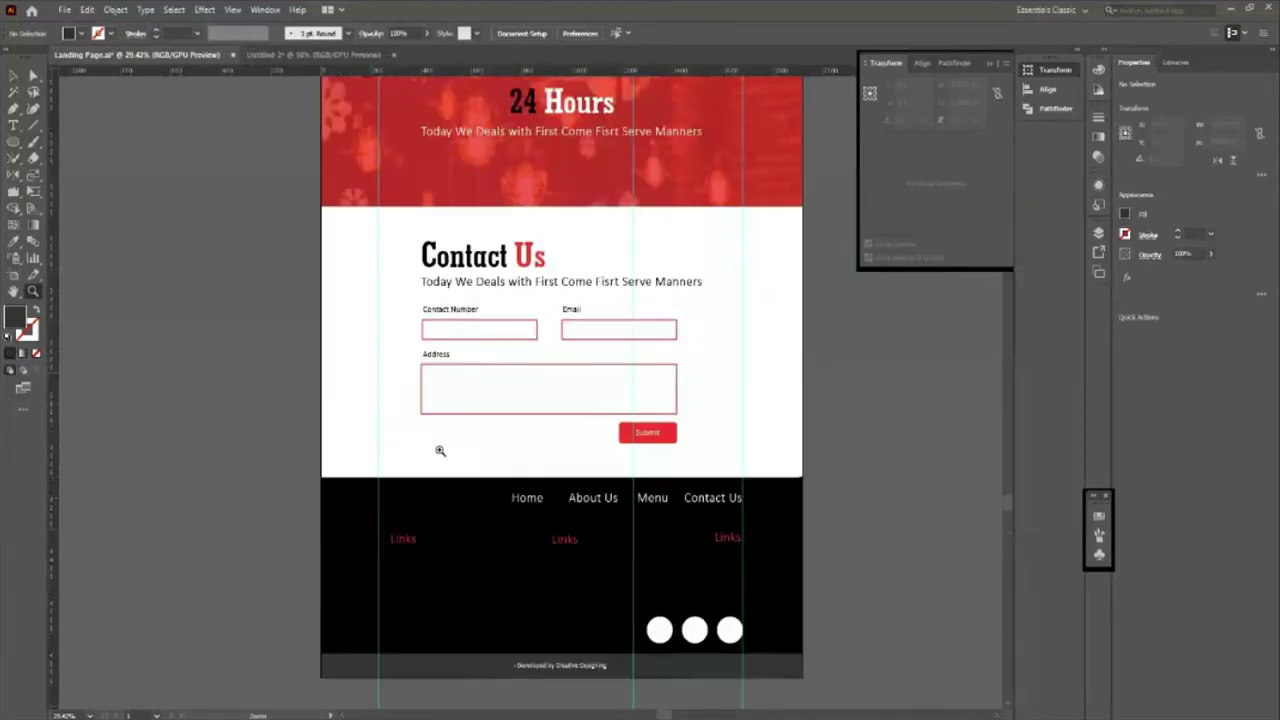
{"action": "scroll", "coordinate": [440, 450], "scroll_direction": "up", "scroll_amount": 4}
{"action": "scroll", "coordinate": [440, 450], "scroll_direction": "up", "scroll_amount": 4}
{"action": "scroll", "coordinate": [440, 450], "scroll_direction": "up", "scroll_amount": 3}
{"action": "scroll", "coordinate": [440, 451], "scroll_direction": "up", "scroll_amount": 3}
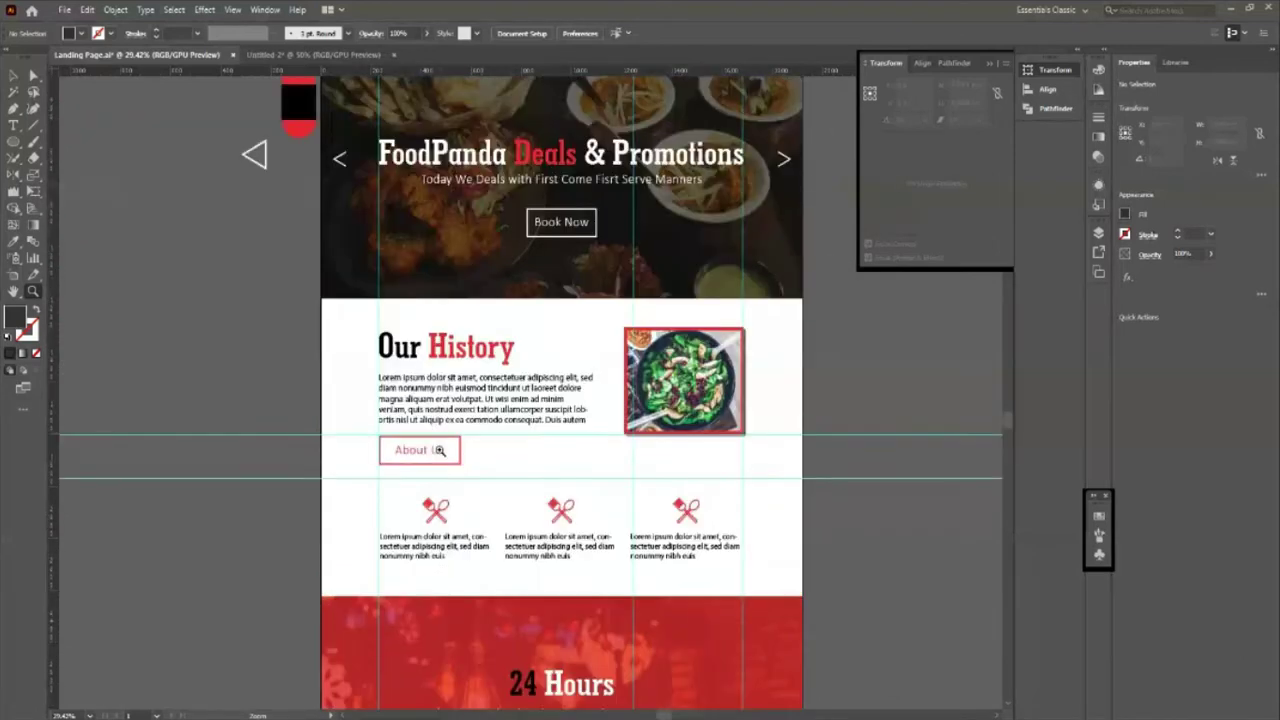
{"action": "scroll", "coordinate": [440, 451], "scroll_direction": "up", "scroll_amount": 3}
{"action": "left_click", "coordinate": [12, 77]}
{"action": "left_click", "coordinate": [298, 212]}
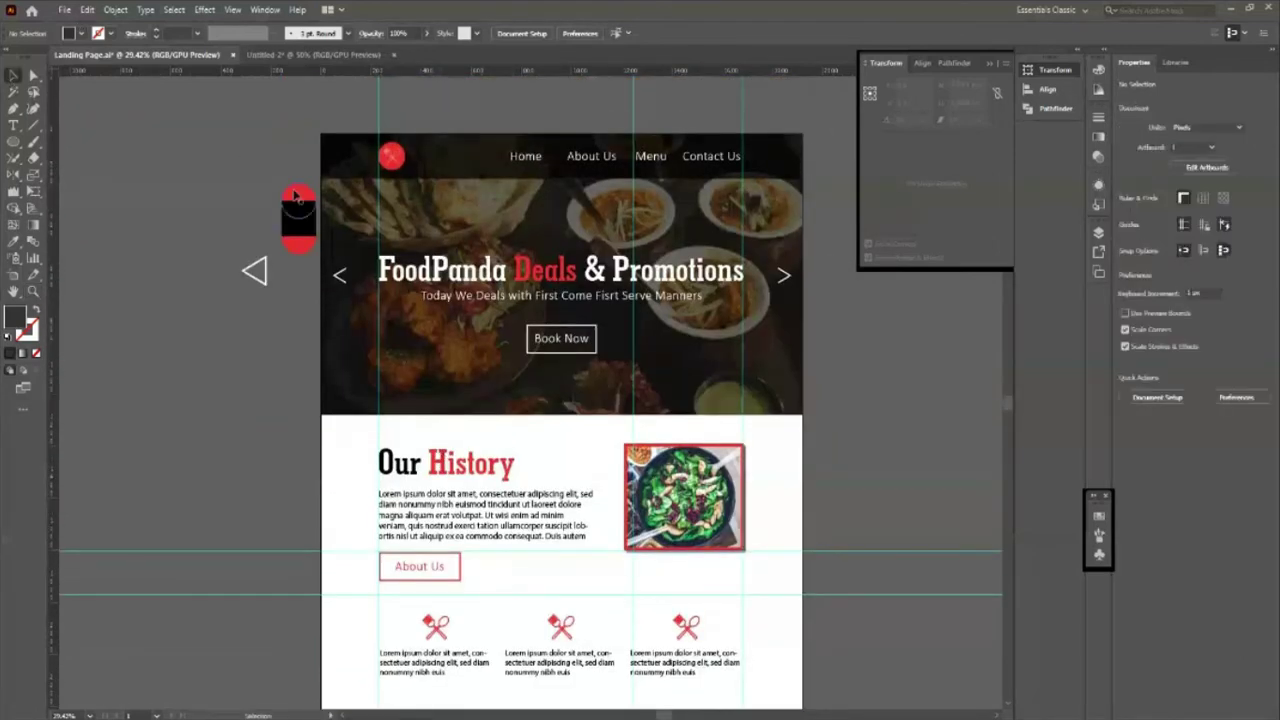
{"action": "left_click", "coordinate": [392, 156]}
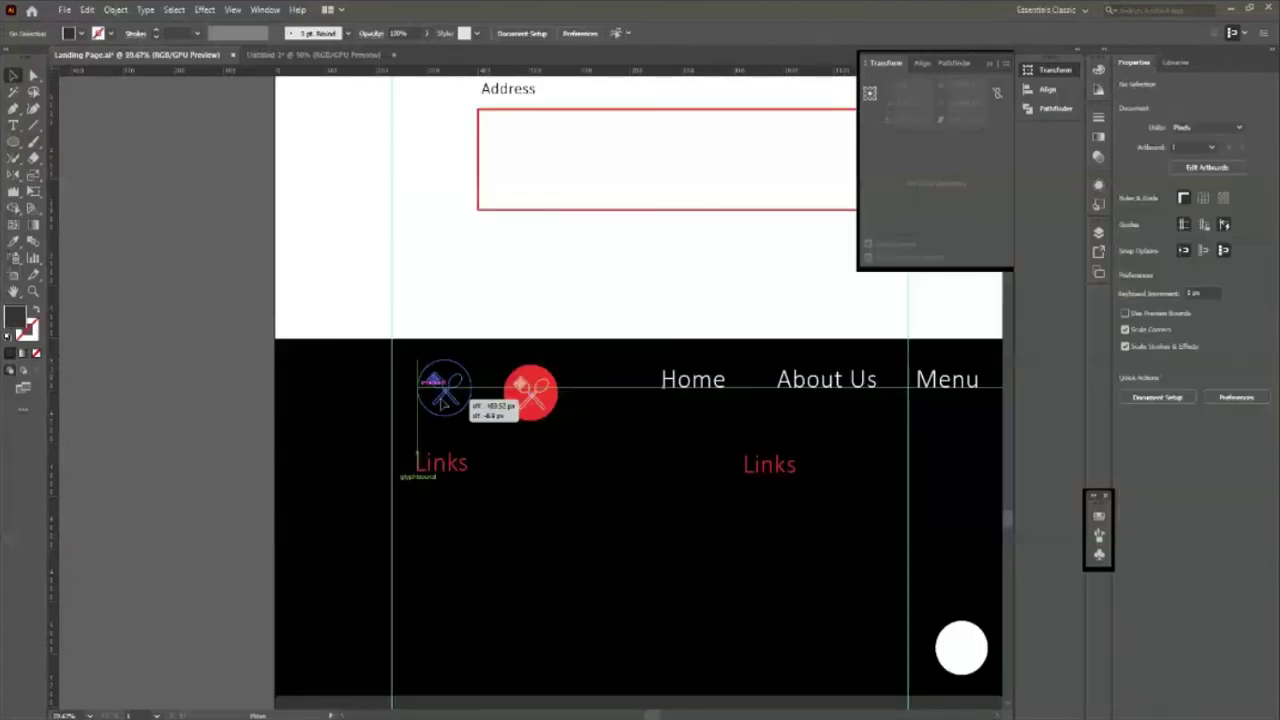
{"action": "left_click_drag", "start_coordinate": [444, 400], "coordinate": [478, 425]}
{"action": "left_click", "coordinate": [214, 437]}
{"action": "left_click", "coordinate": [458, 402]}
{"action": "right_click", "coordinate": [458, 402]}
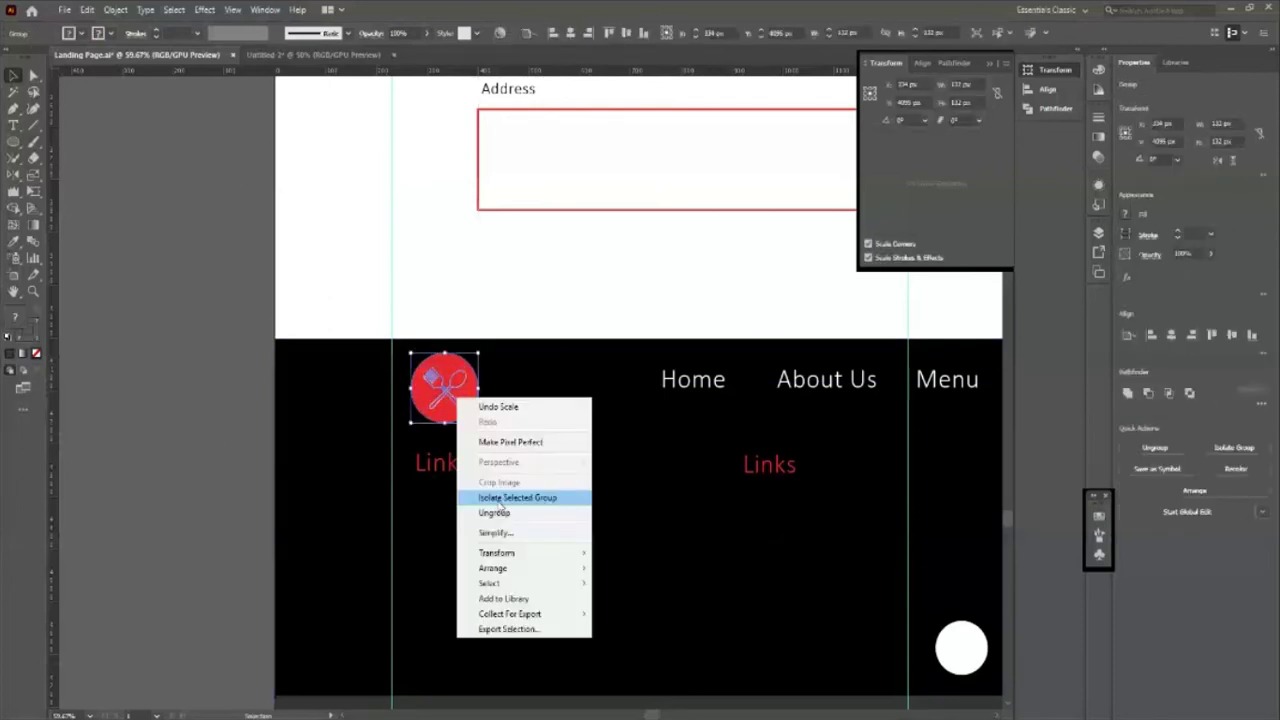
{"action": "left_click", "coordinate": [231, 413]}
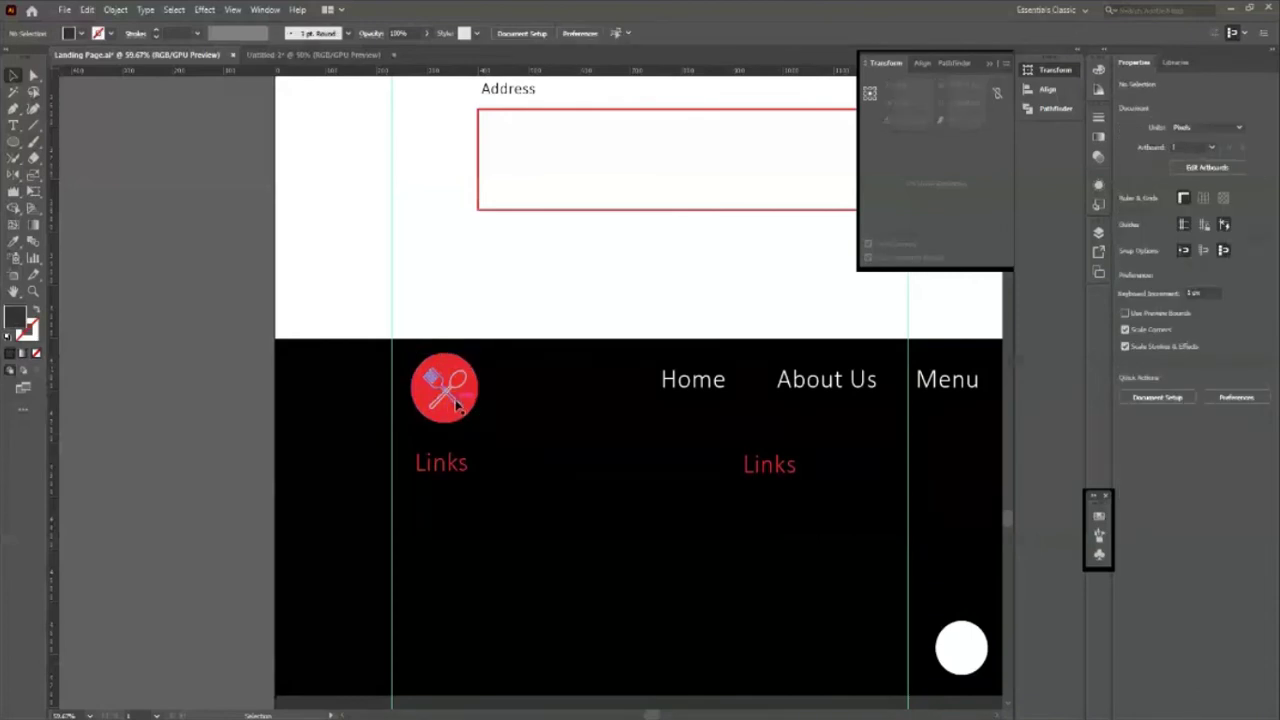
{"action": "left_click_drag", "start_coordinate": [480, 430], "coordinate": [354, 280]}
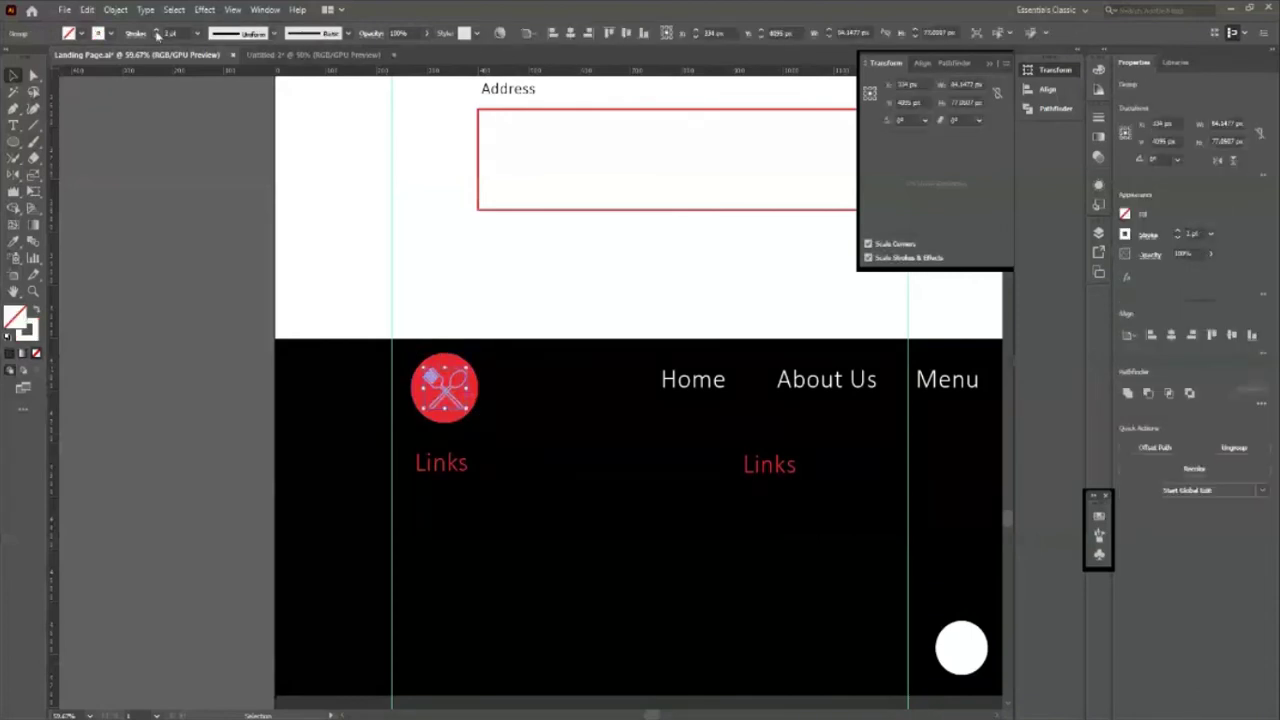
{"action": "left_click", "coordinate": [466, 418]}
{"action": "key", "text": "a"}
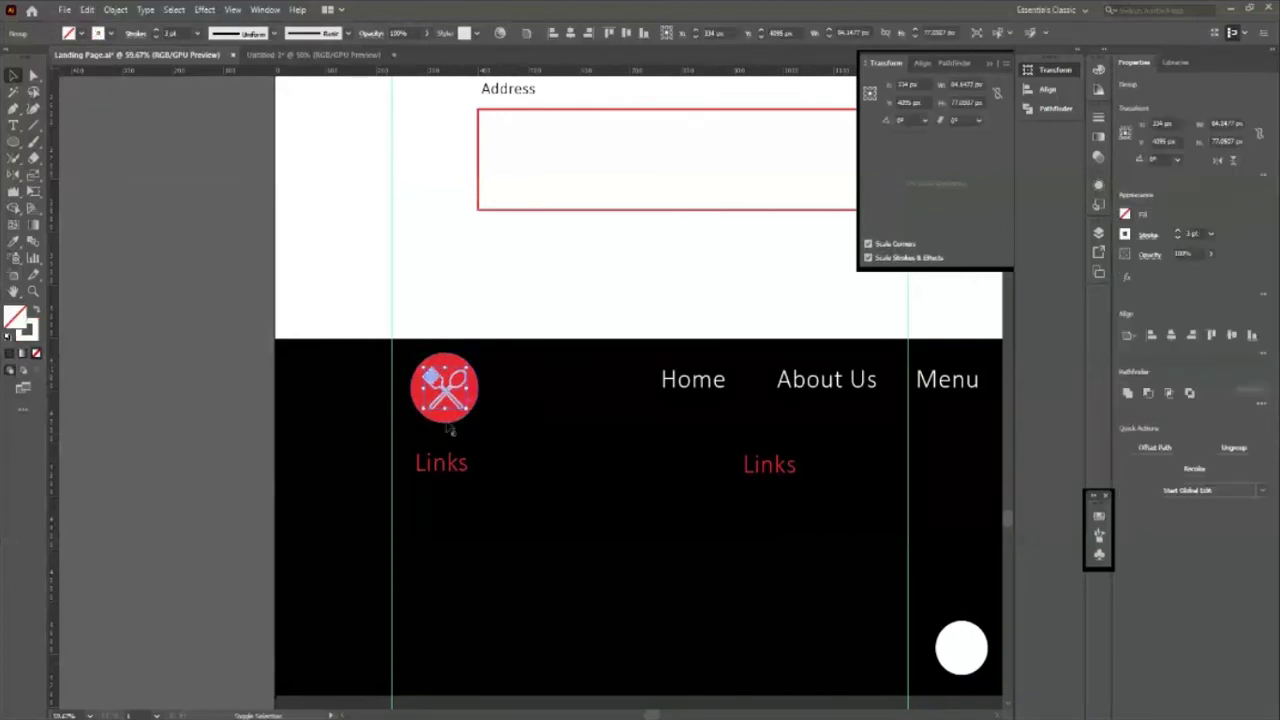
{"action": "left_click", "coordinate": [447, 424]}
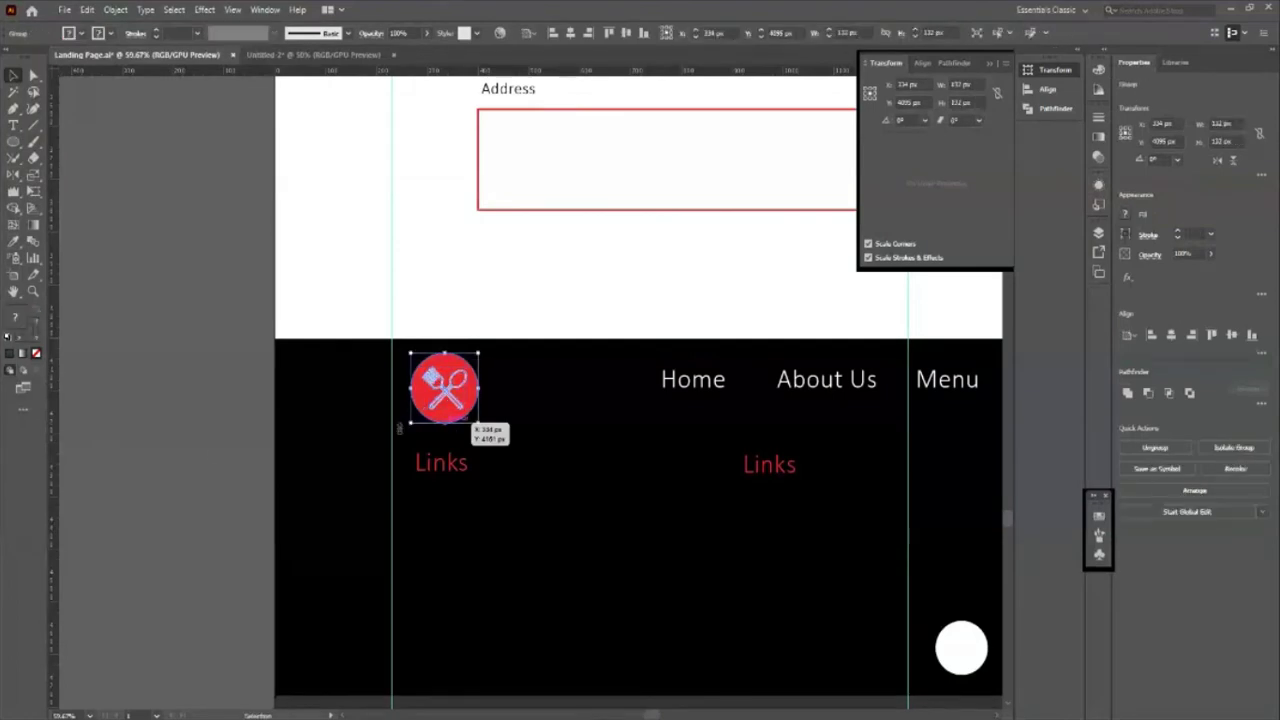
{"action": "left_click", "coordinate": [183, 446]}
Step: Show the layout guides and scroll up to the header logo
{"action": "scroll", "coordinate": [258, 338], "scroll_direction": "down", "scroll_amount": 3}
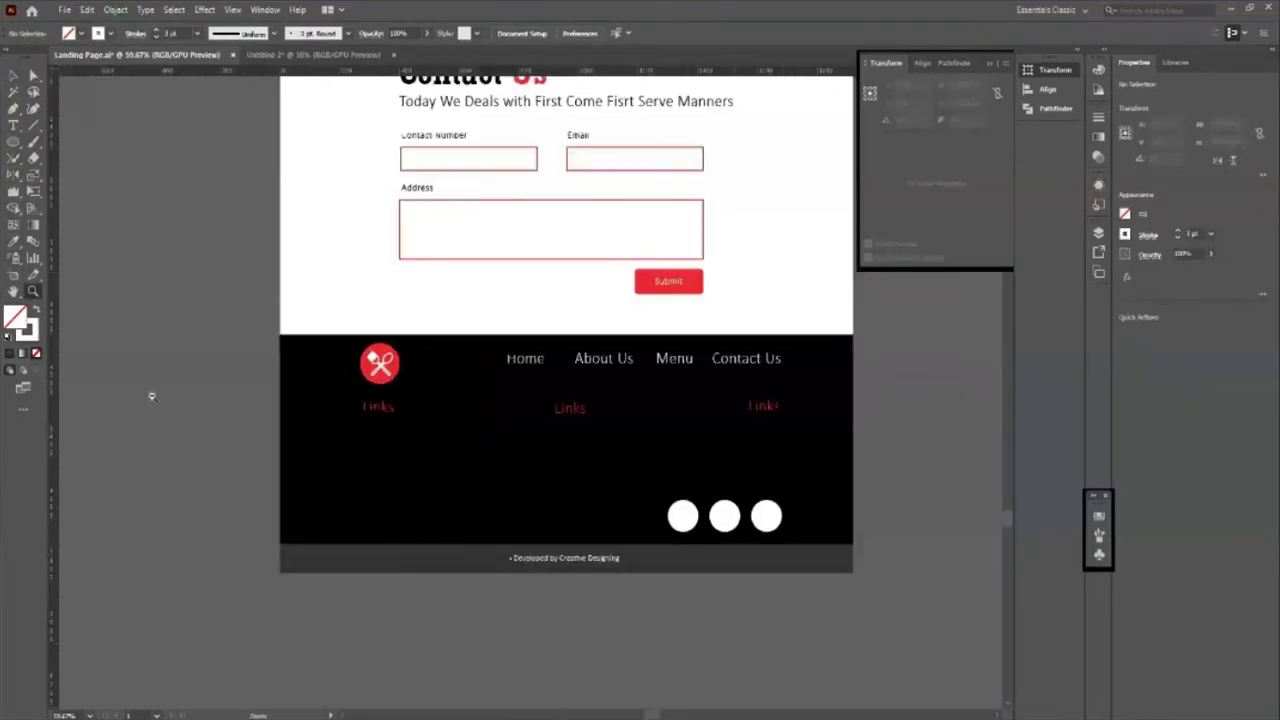
{"action": "scroll", "coordinate": [270, 338], "scroll_direction": "down", "scroll_amount": 2}
{"action": "scroll", "coordinate": [380, 389], "scroll_direction": "up", "scroll_amount": 1}
{"action": "key", "text": "ctrl+semicolon"}
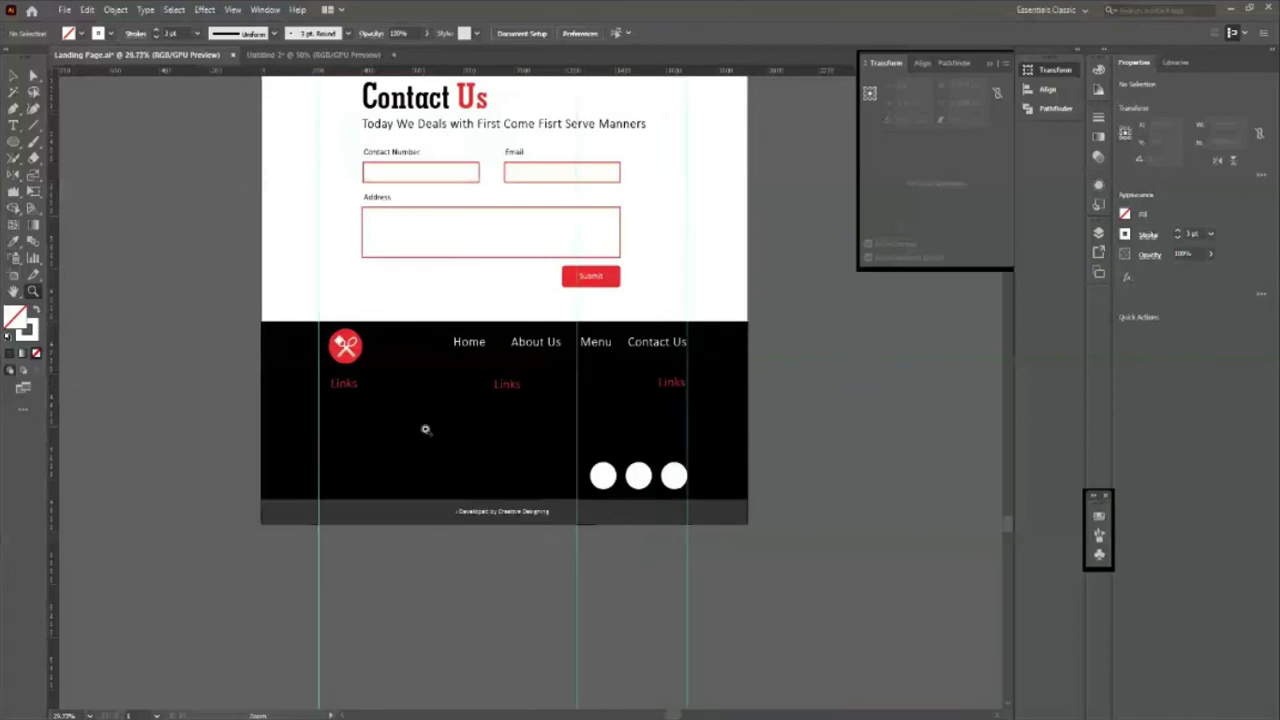
{"action": "scroll", "coordinate": [450, 515], "scroll_direction": "up", "scroll_amount": 1}
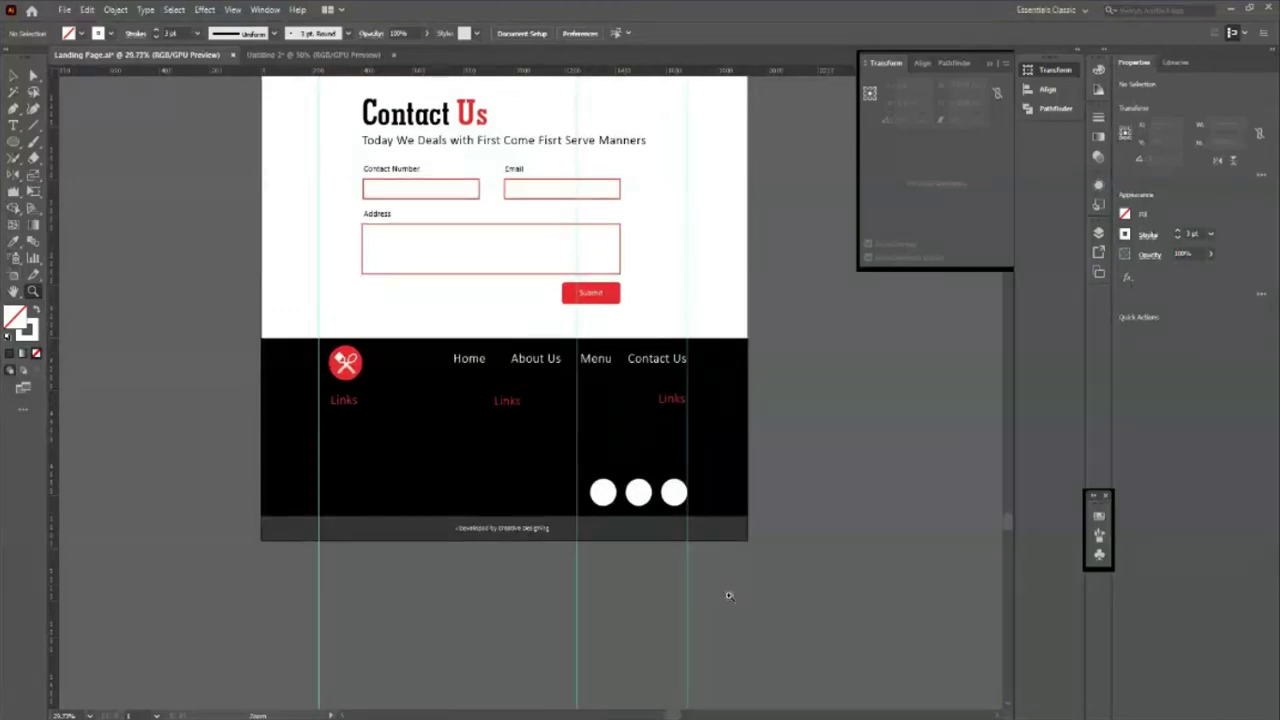
{"action": "scroll", "coordinate": [732, 592], "scroll_direction": "down", "scroll_amount": 1}
{"action": "scroll", "coordinate": [586, 491], "scroll_direction": "up", "scroll_amount": 3}
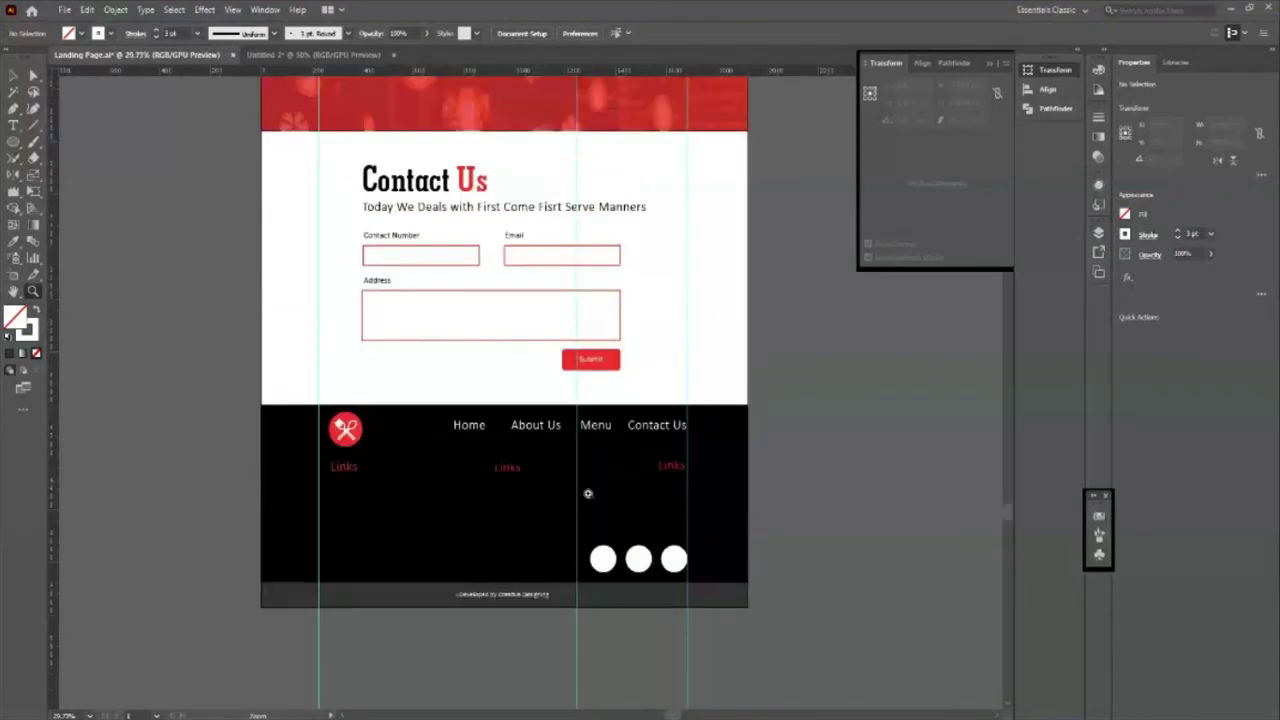
{"action": "scroll", "coordinate": [586, 480], "scroll_direction": "down", "scroll_amount": 2}
{"action": "scroll", "coordinate": [586, 457], "scroll_direction": "down", "scroll_amount": 1}
{"action": "scroll", "coordinate": [588, 460], "scroll_direction": "up", "scroll_amount": 3}
{"action": "scroll", "coordinate": [588, 460], "scroll_direction": "up", "scroll_amount": 2}
{"action": "scroll", "coordinate": [588, 460], "scroll_direction": "down", "scroll_amount": 2}
{"action": "scroll", "coordinate": [588, 460], "scroll_direction": "down", "scroll_amount": 1}
{"action": "scroll", "coordinate": [588, 459], "scroll_direction": "up", "scroll_amount": 2}
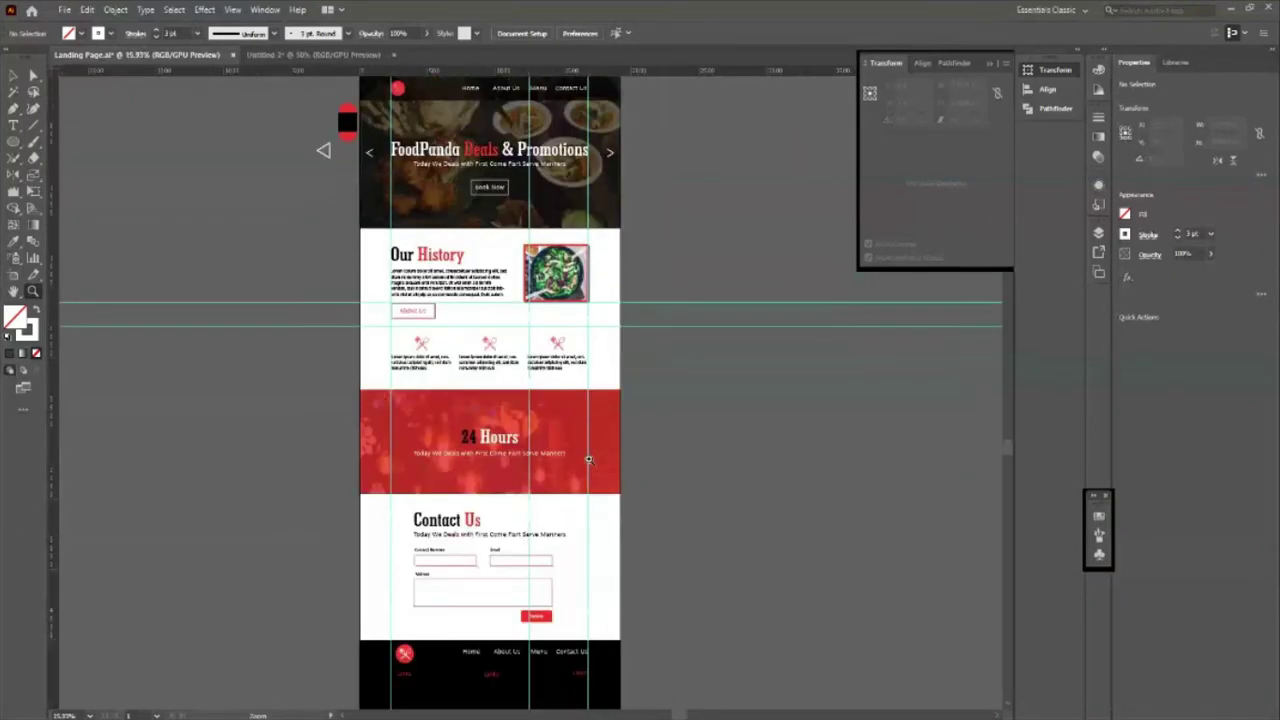
{"action": "scroll", "coordinate": [588, 459], "scroll_direction": "up", "scroll_amount": 4}
{"action": "scroll", "coordinate": [505, 121], "scroll_direction": "up", "scroll_amount": 3}
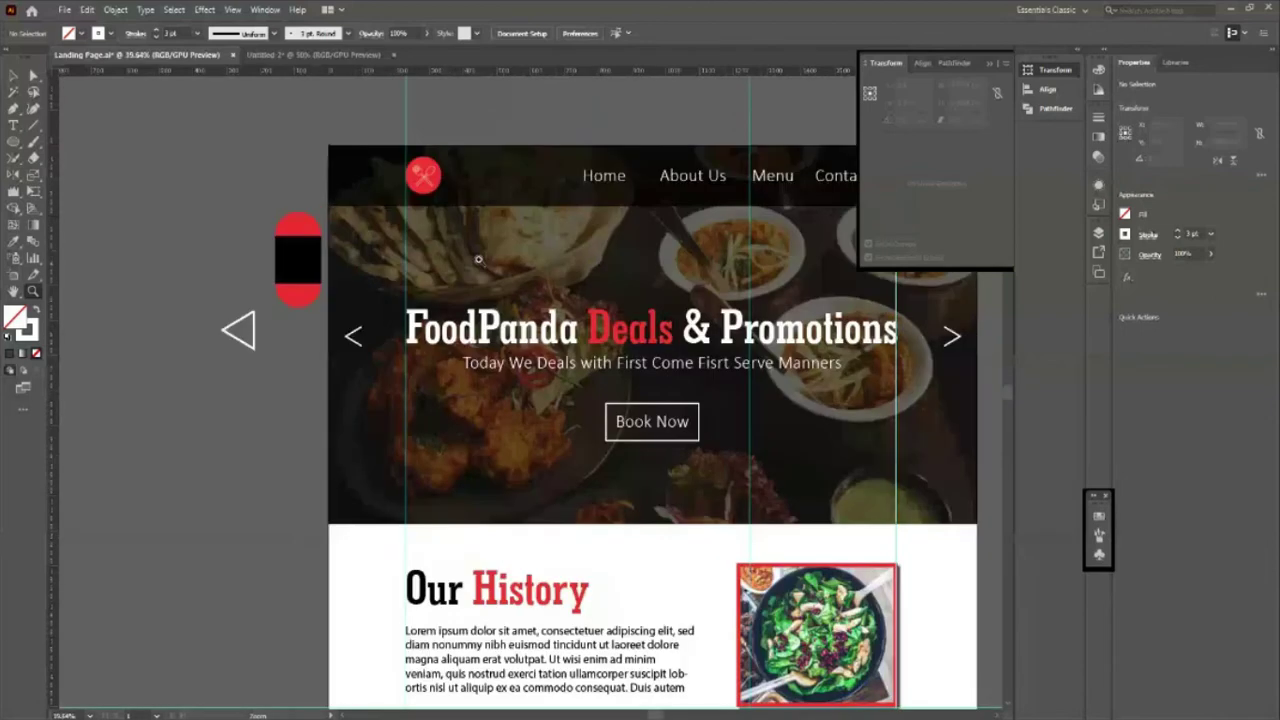
{"action": "scroll", "coordinate": [451, 206], "scroll_direction": "up", "scroll_amount": 5}
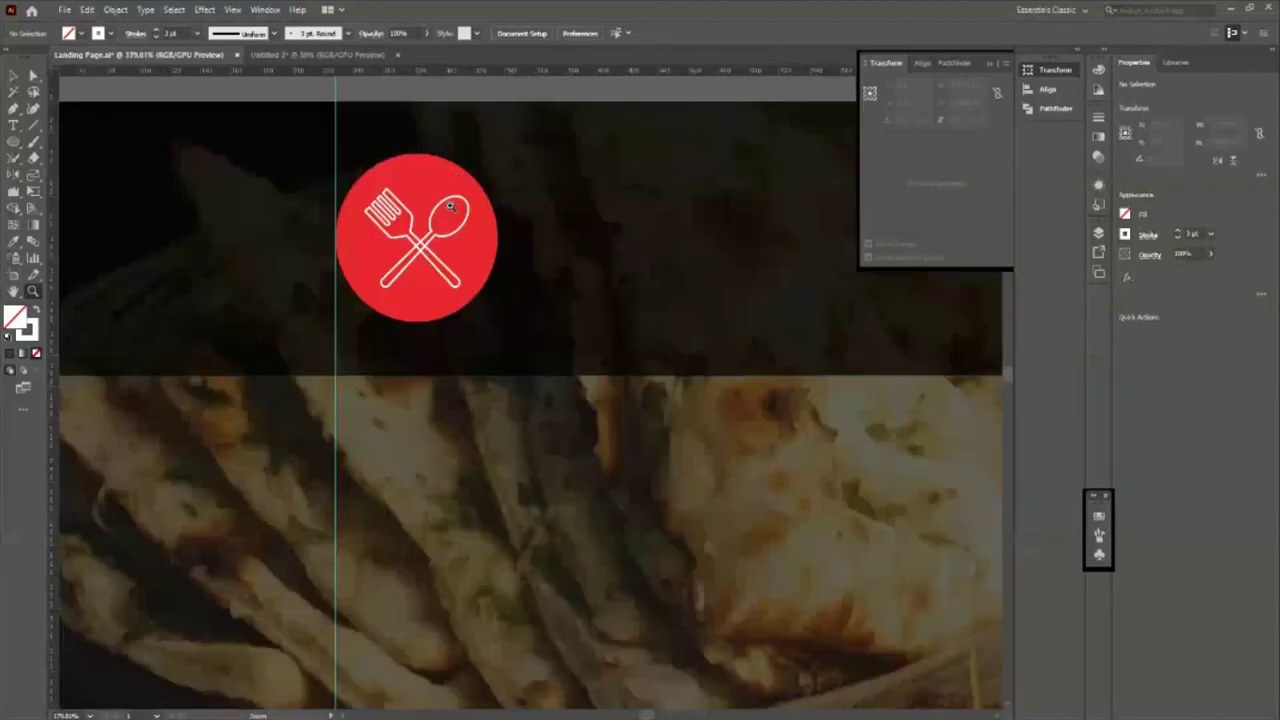
{"action": "scroll", "coordinate": [451, 206], "scroll_direction": "up", "scroll_amount": 2}
Step: Set the fork-and-spoon icon's stroke to 3 pt and group it with the red circle
{"action": "left_click", "coordinate": [14, 75]}
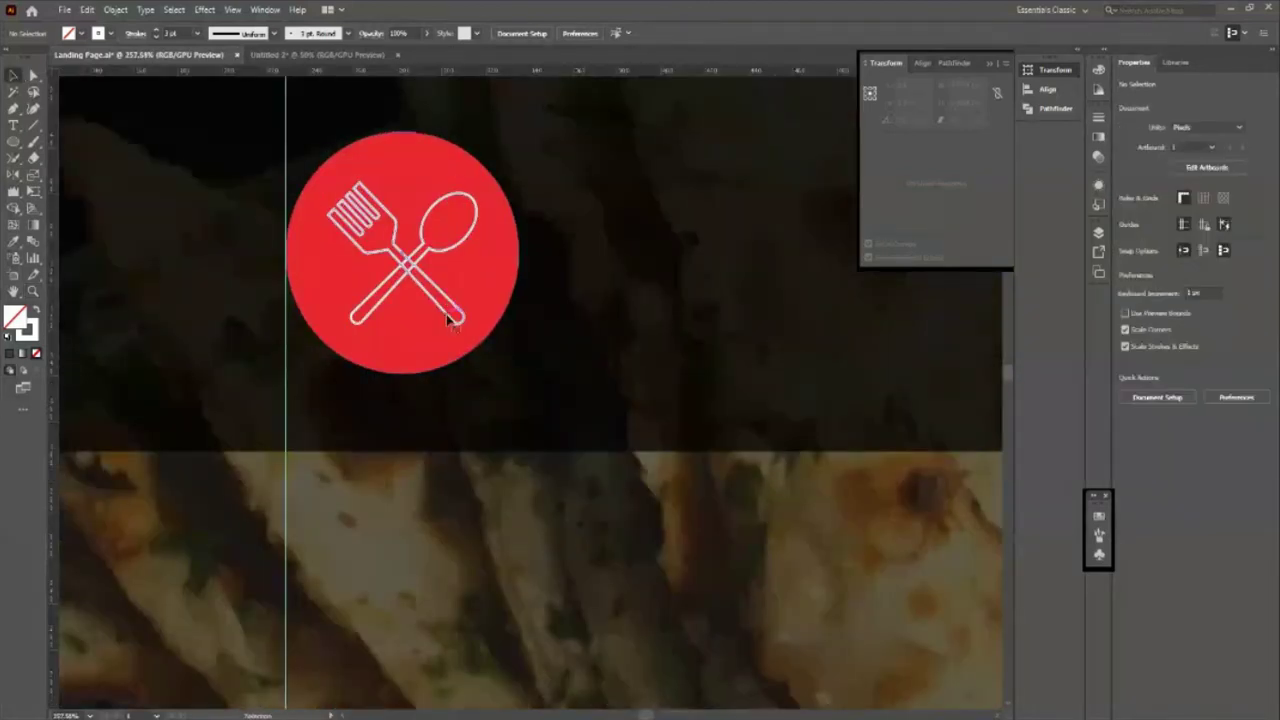
{"action": "left_click", "coordinate": [472, 332]}
{"action": "left_click", "coordinate": [458, 320]}
{"action": "left_click", "coordinate": [157, 33]}
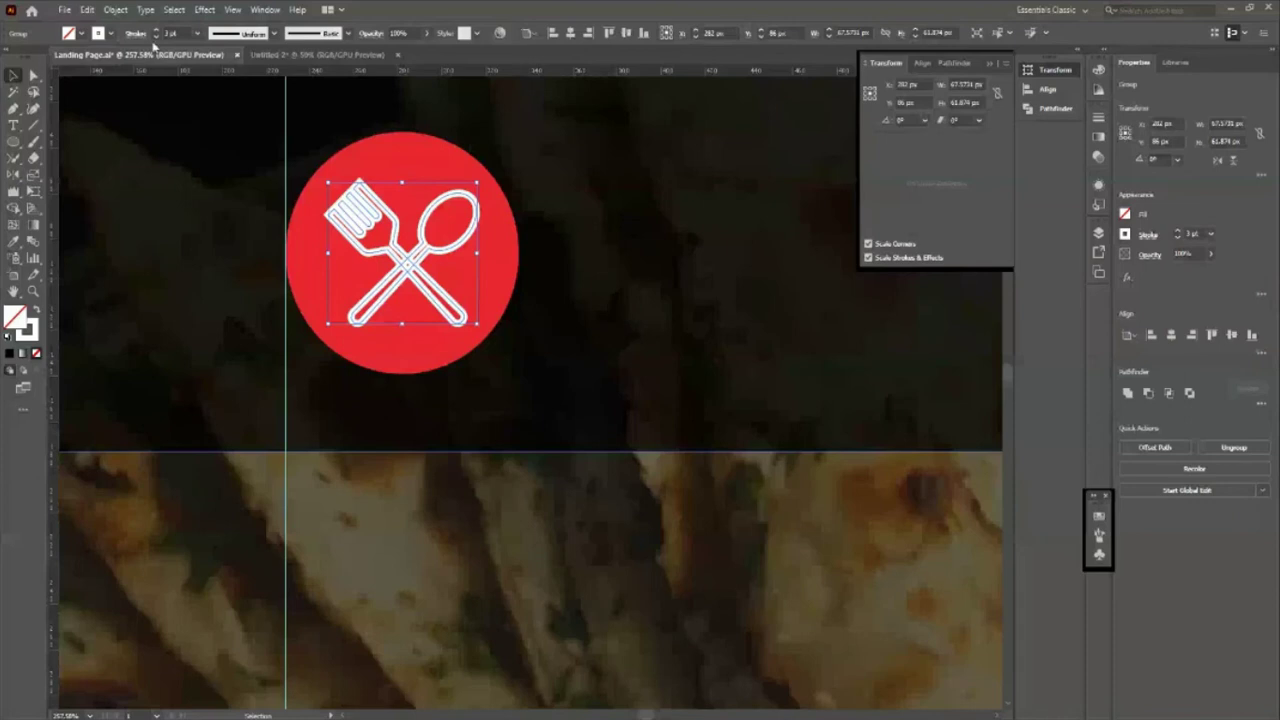
{"action": "left_click", "coordinate": [498, 318], "text": "shift"}
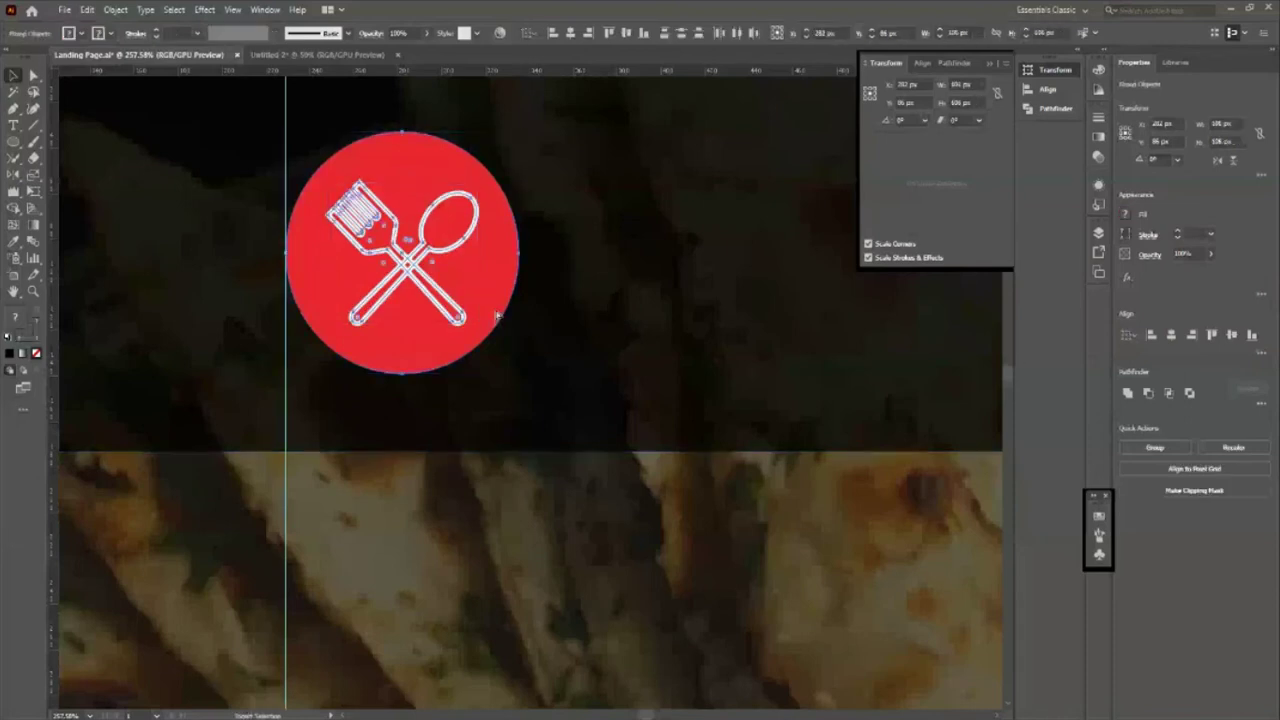
{"action": "key", "text": "ctrl+g"}
Step: Zoom out, scroll down to zoom in on the footer, and deselect the logo group
{"action": "key", "text": "z"}
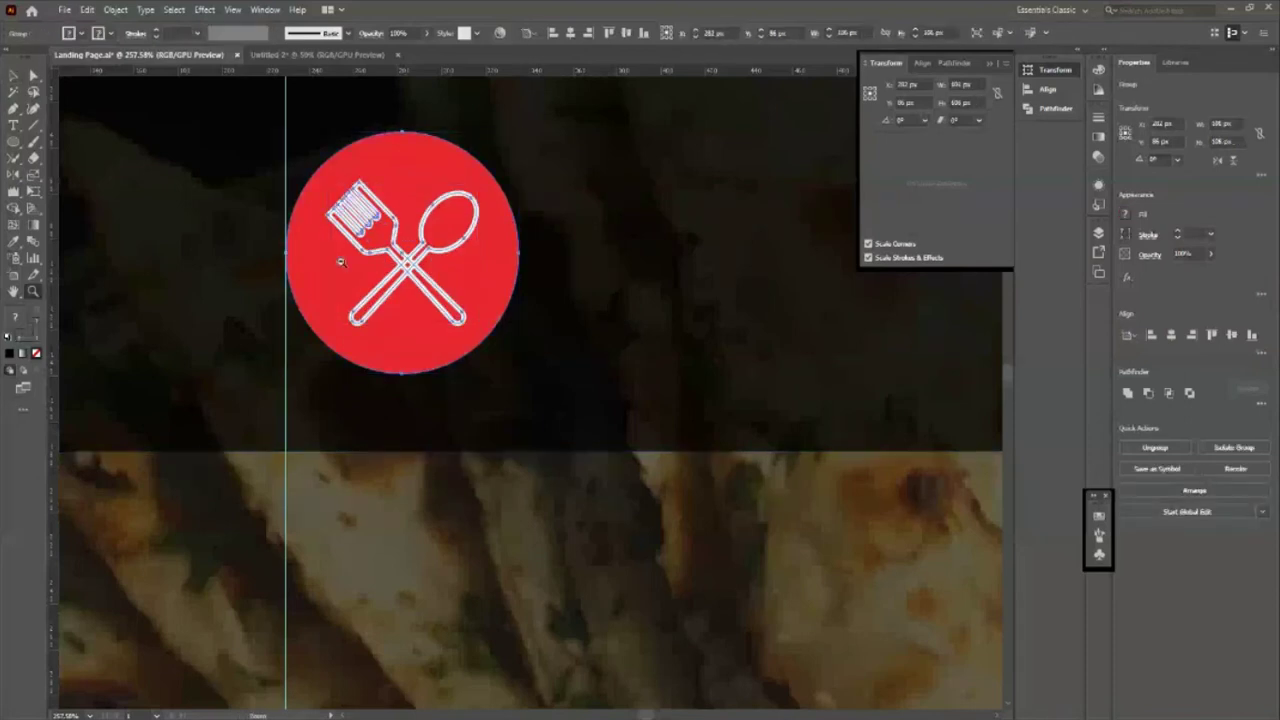
{"action": "left_click", "coordinate": [341, 262], "text": "alt"}
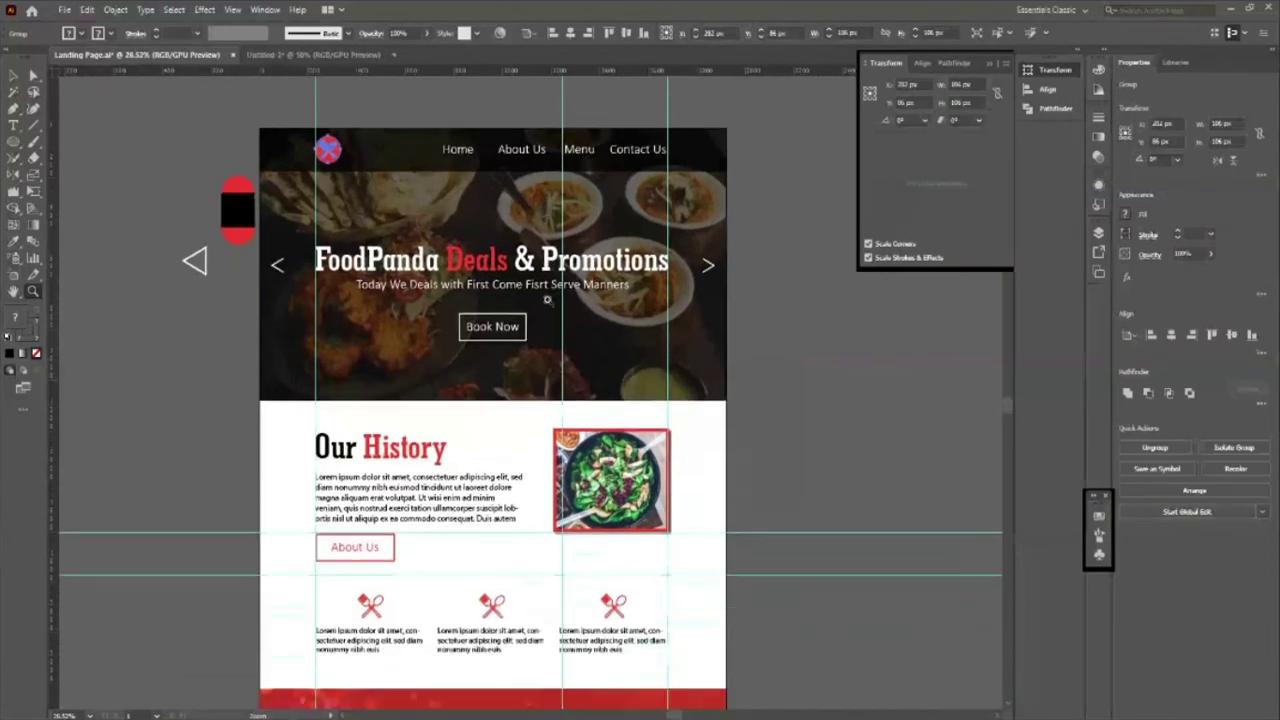
{"action": "scroll", "coordinate": [547, 300], "scroll_direction": "down", "scroll_amount": 2}
{"action": "scroll", "coordinate": [547, 300], "scroll_direction": "down", "scroll_amount": 1}
{"action": "scroll", "coordinate": [554, 309], "scroll_direction": "down", "scroll_amount": 2}
{"action": "scroll", "coordinate": [554, 309], "scroll_direction": "down", "scroll_amount": 1}
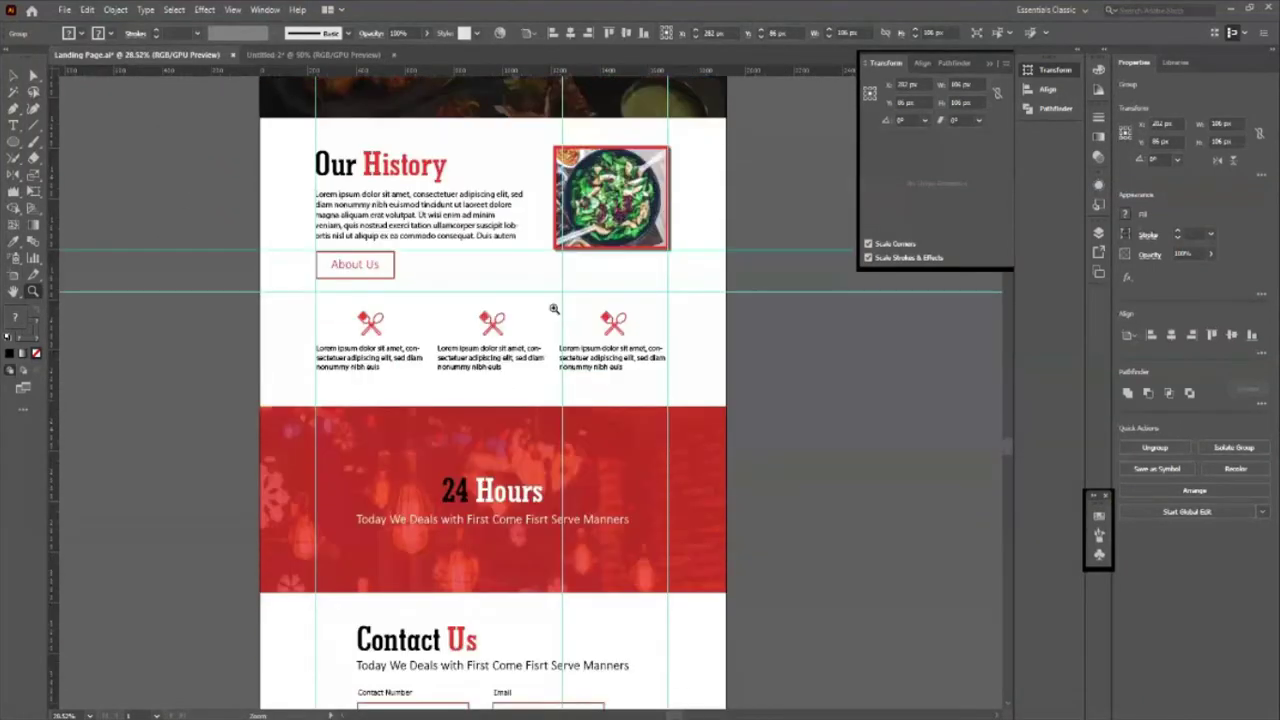
{"action": "scroll", "coordinate": [554, 309], "scroll_direction": "down", "scroll_amount": 1}
{"action": "scroll", "coordinate": [554, 309], "scroll_direction": "down", "scroll_amount": 2}
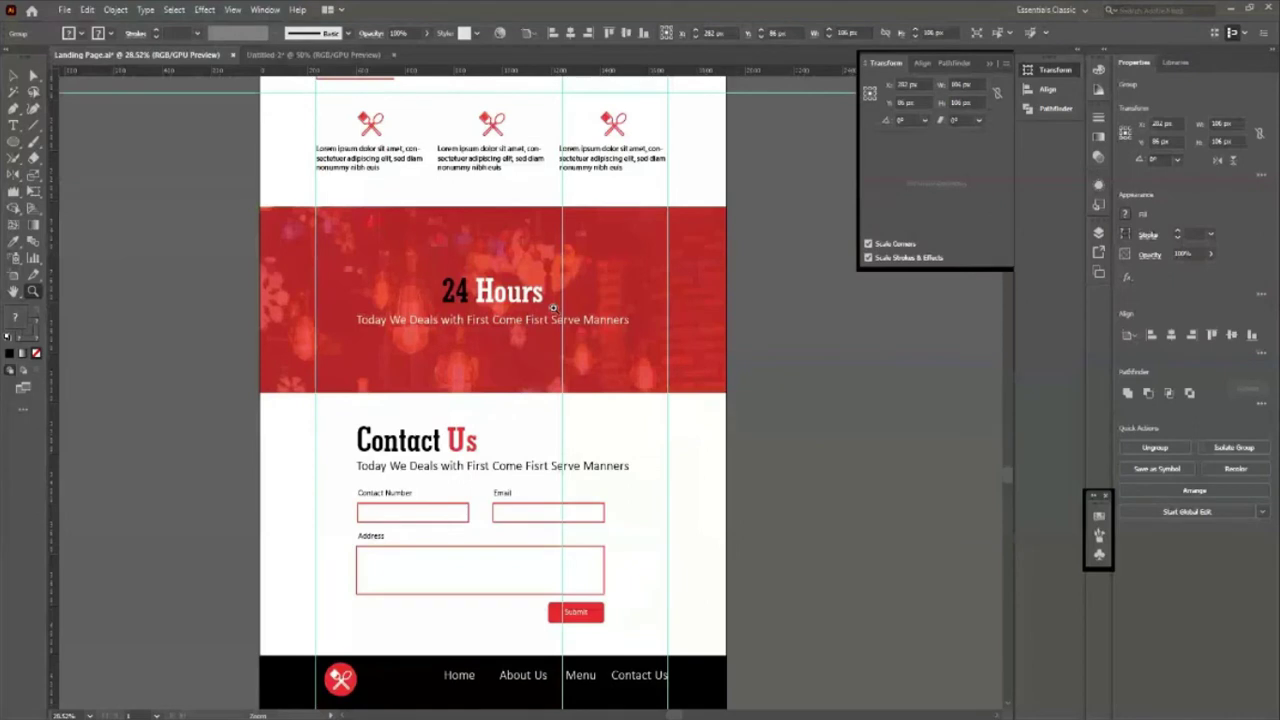
{"action": "scroll", "coordinate": [553, 307], "scroll_direction": "down", "scroll_amount": 2}
{"action": "scroll", "coordinate": [554, 309], "scroll_direction": "down", "scroll_amount": 1}
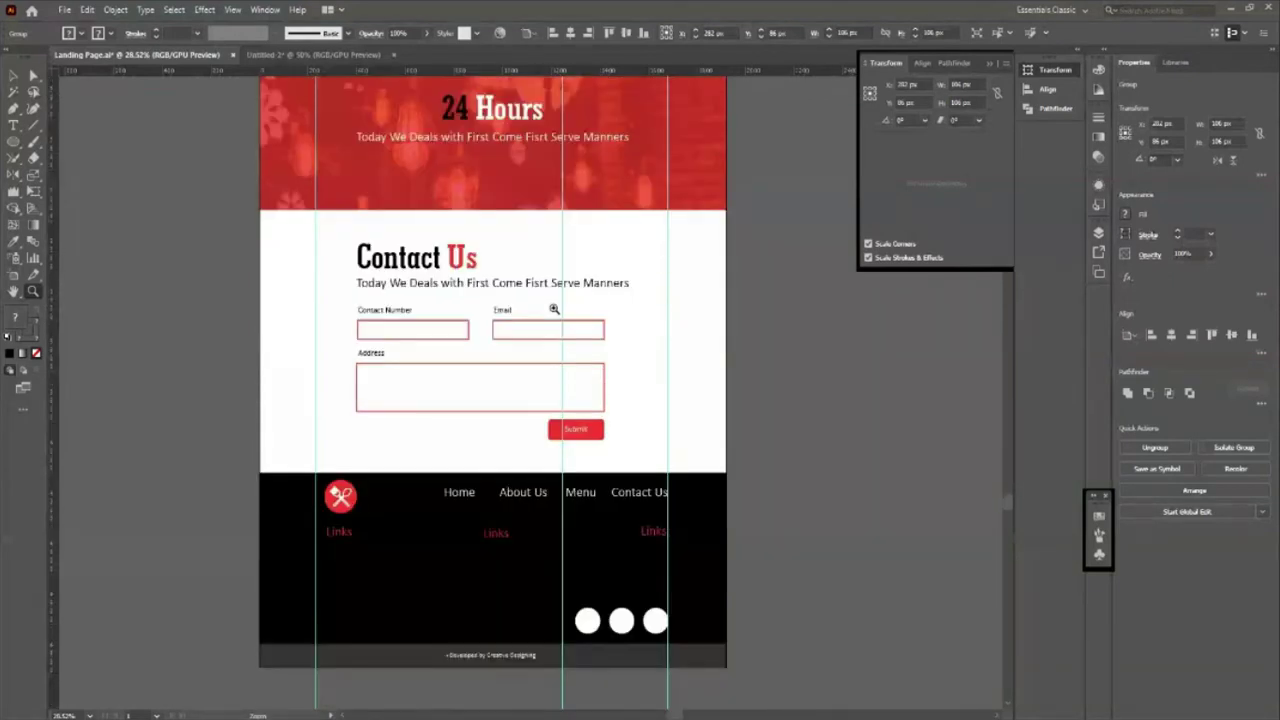
{"action": "scroll", "coordinate": [554, 309], "scroll_direction": "down", "scroll_amount": 2}
{"action": "scroll", "coordinate": [735, 582], "scroll_direction": "down", "scroll_amount": 1}
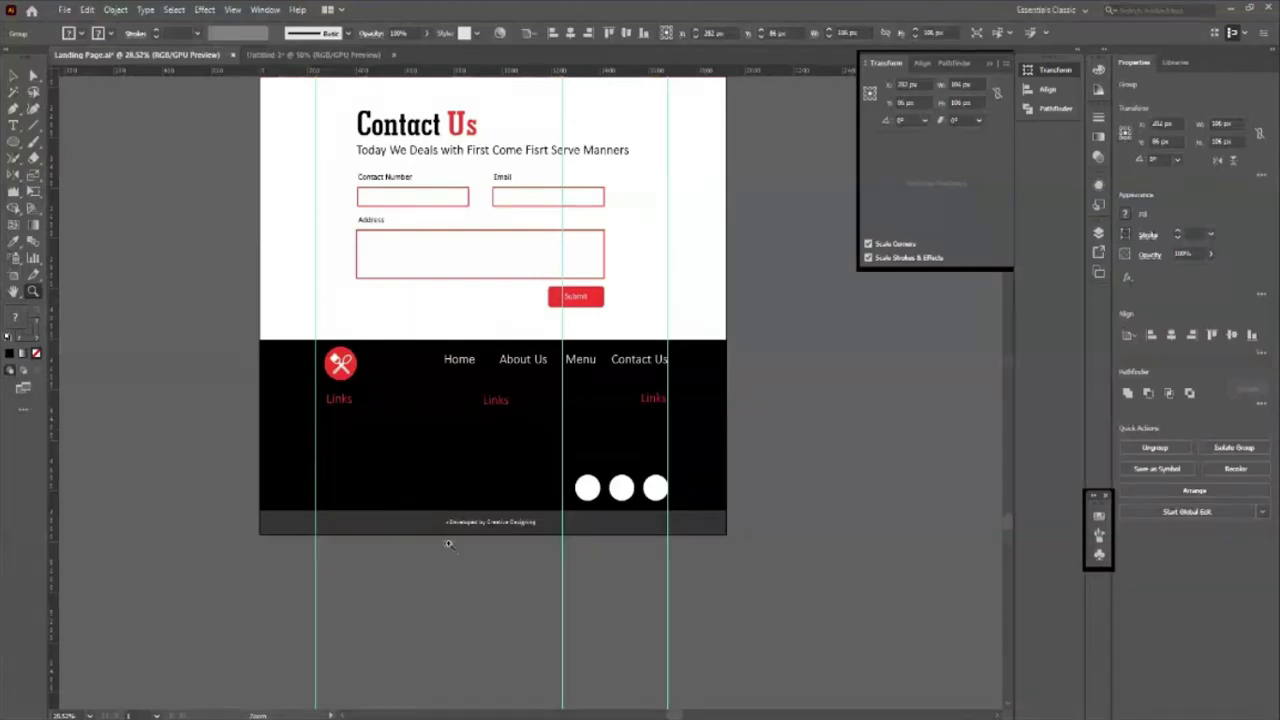
{"action": "left_click", "coordinate": [471, 423]}
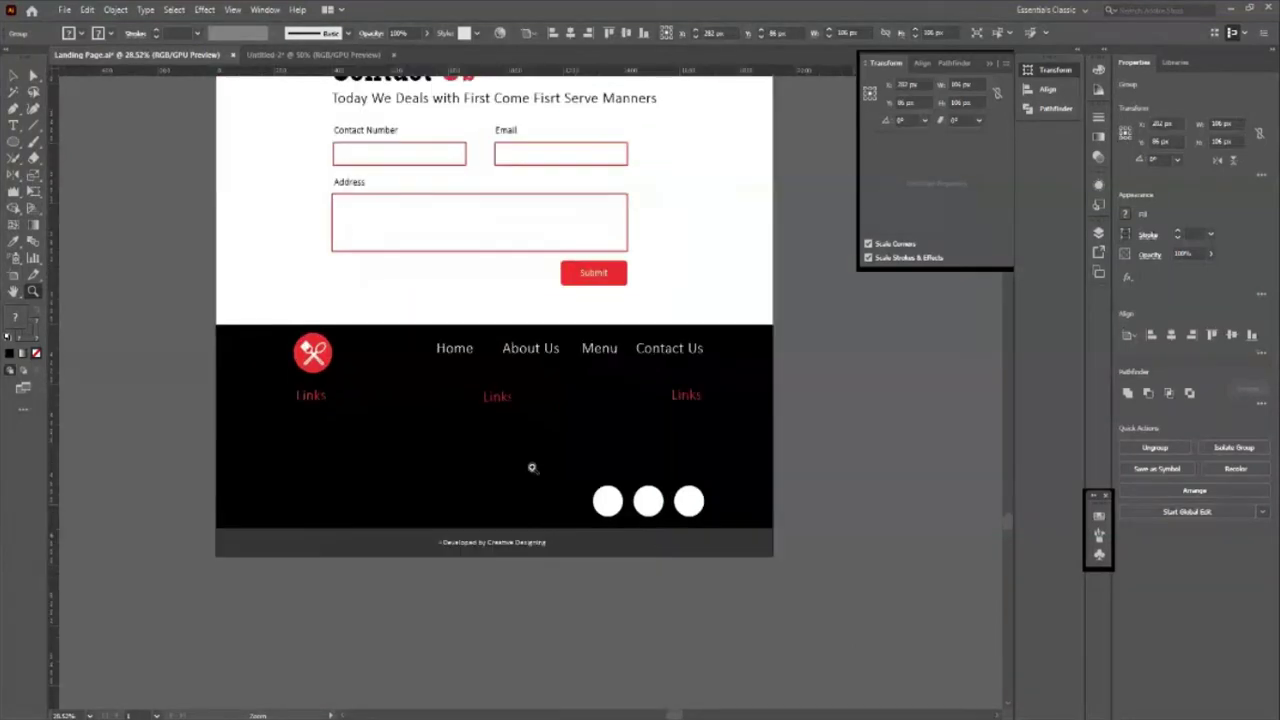
{"action": "key", "text": "v"}
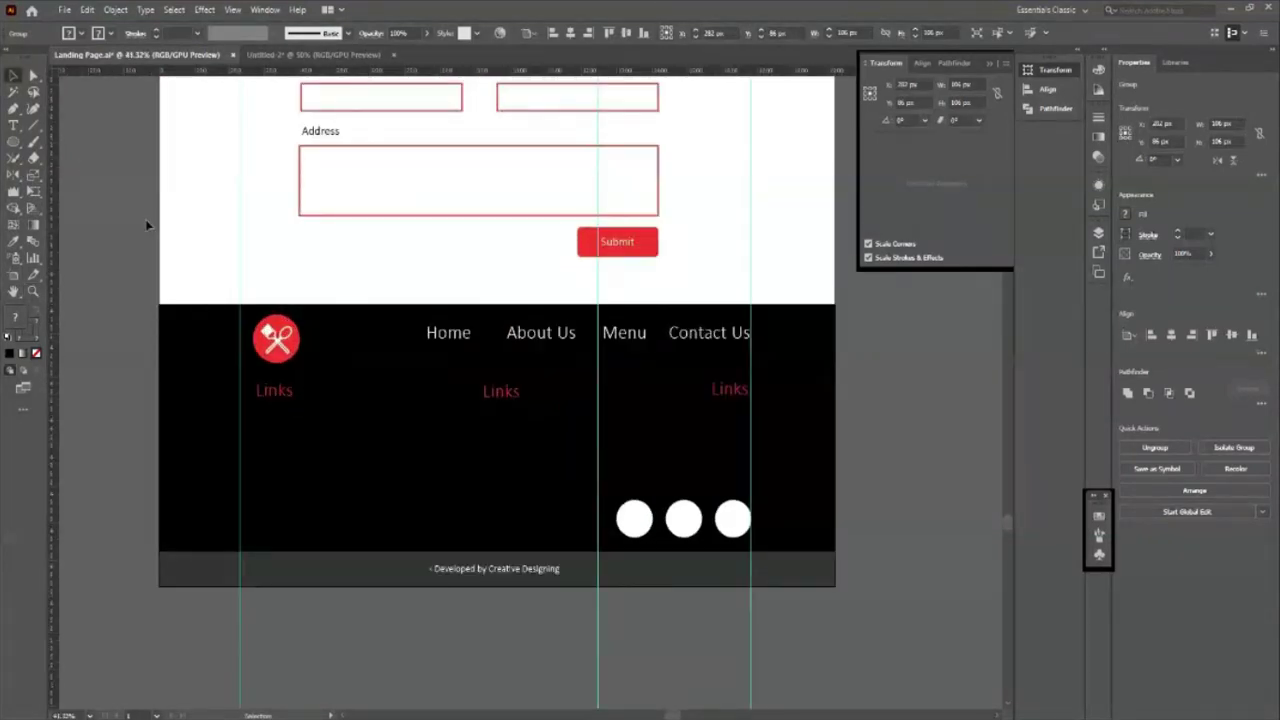
{"action": "left_click", "coordinate": [145, 219]}
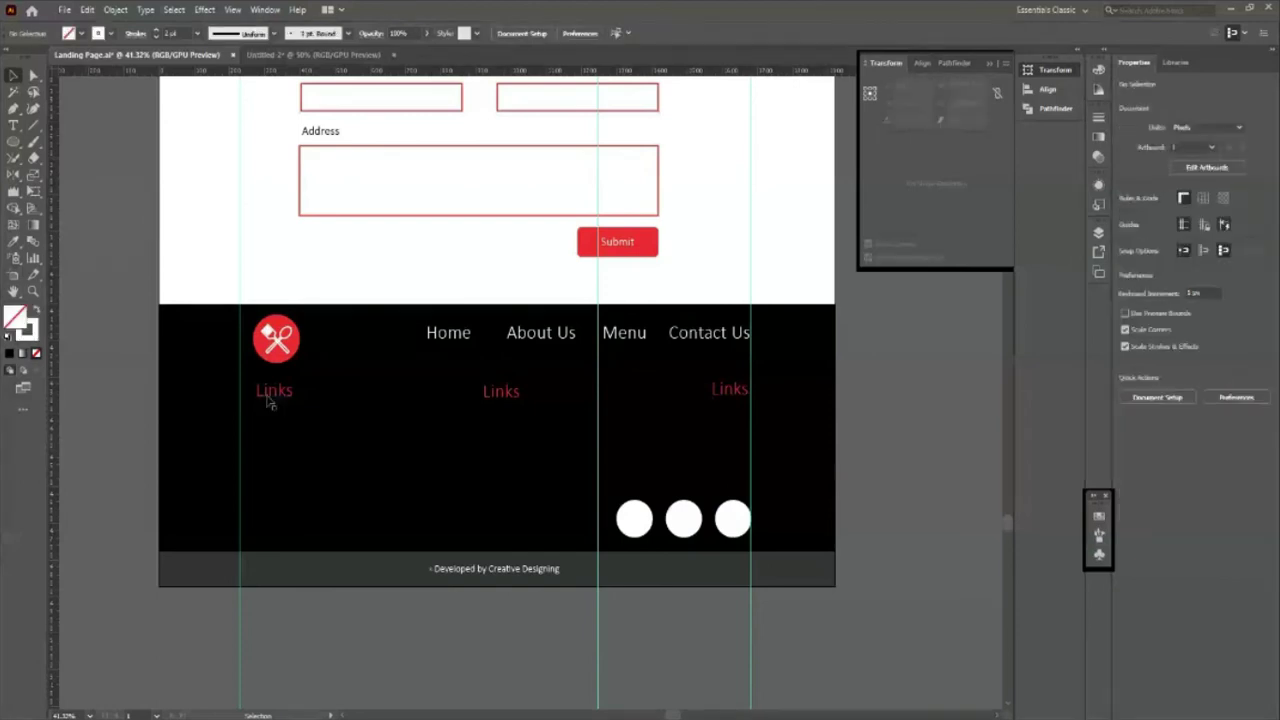
{"action": "left_click", "coordinate": [270, 403]}
{"action": "left_click", "coordinate": [374, 657]}
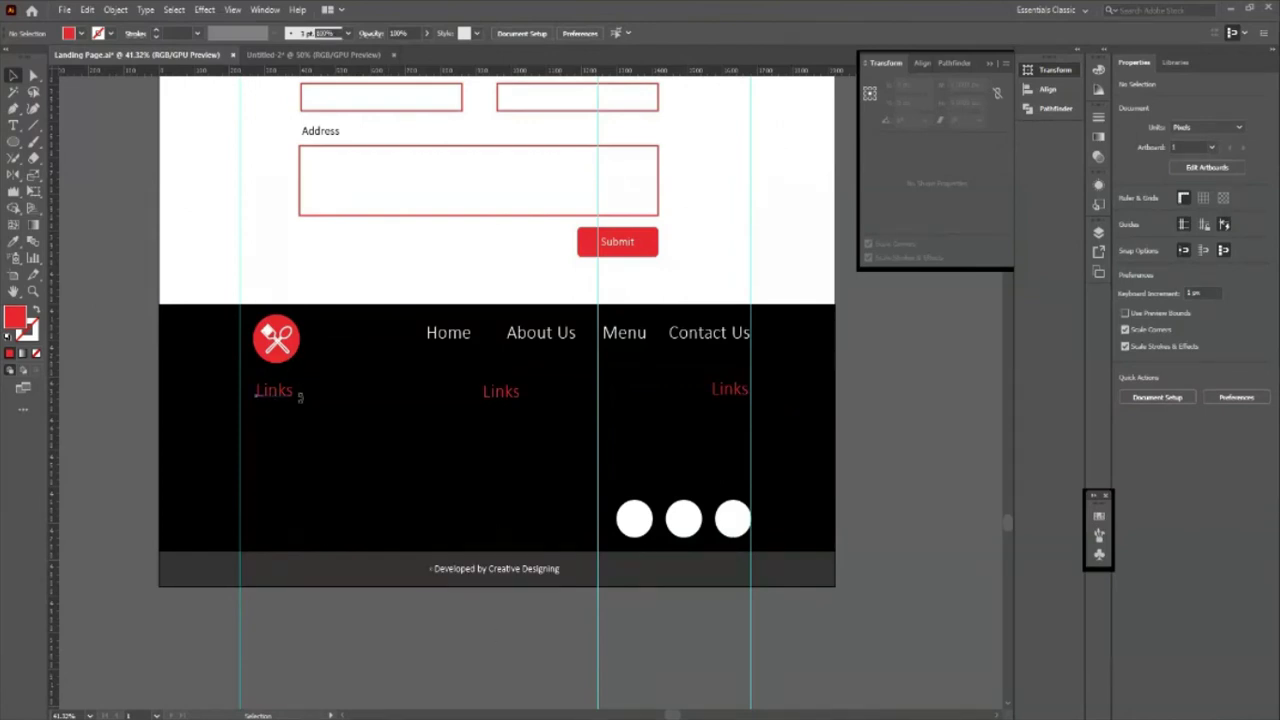
Step: Rename the three footer Links headings to About Us, Services and Policies
{"action": "left_click", "coordinate": [299, 397]}
{"action": "double_click", "coordinate": [300, 397]}
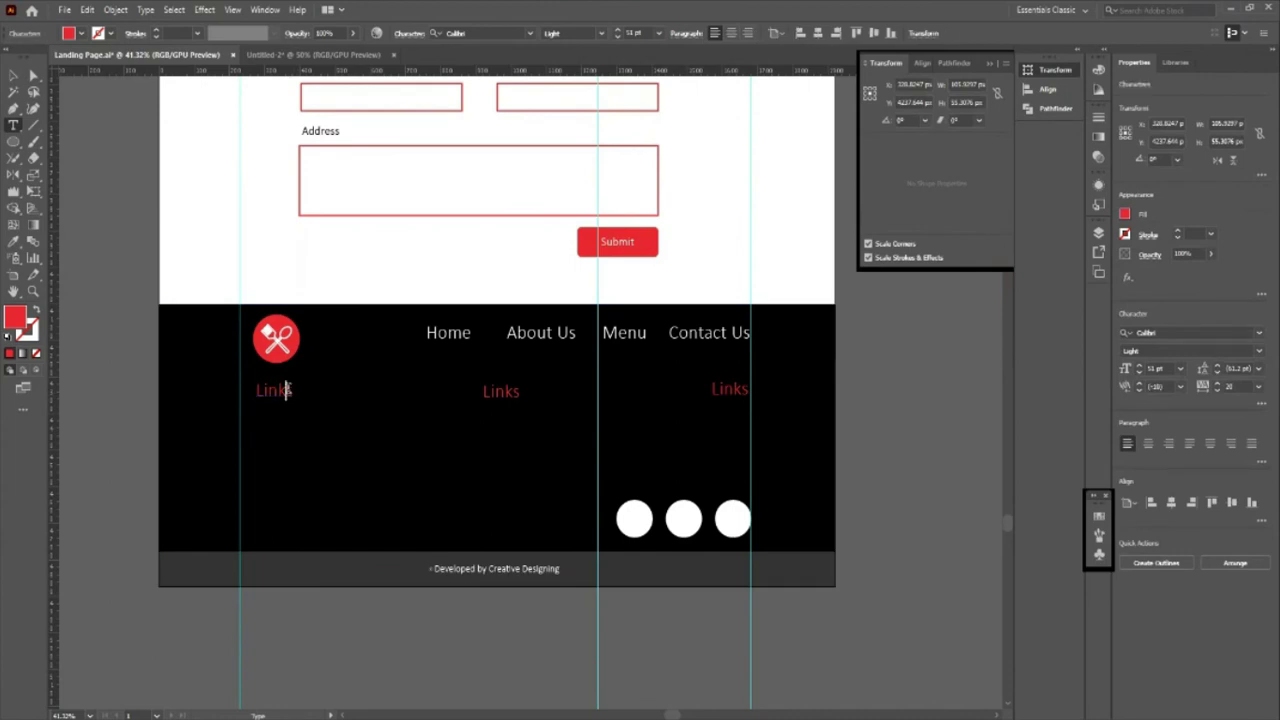
{"action": "key", "text": "BackSpace"}
{"action": "key", "text": "BackSpace"}
{"action": "key", "text": "BackSpace"}
{"action": "key", "text": "BackSpace"}
{"action": "type", "text": "About Us"}
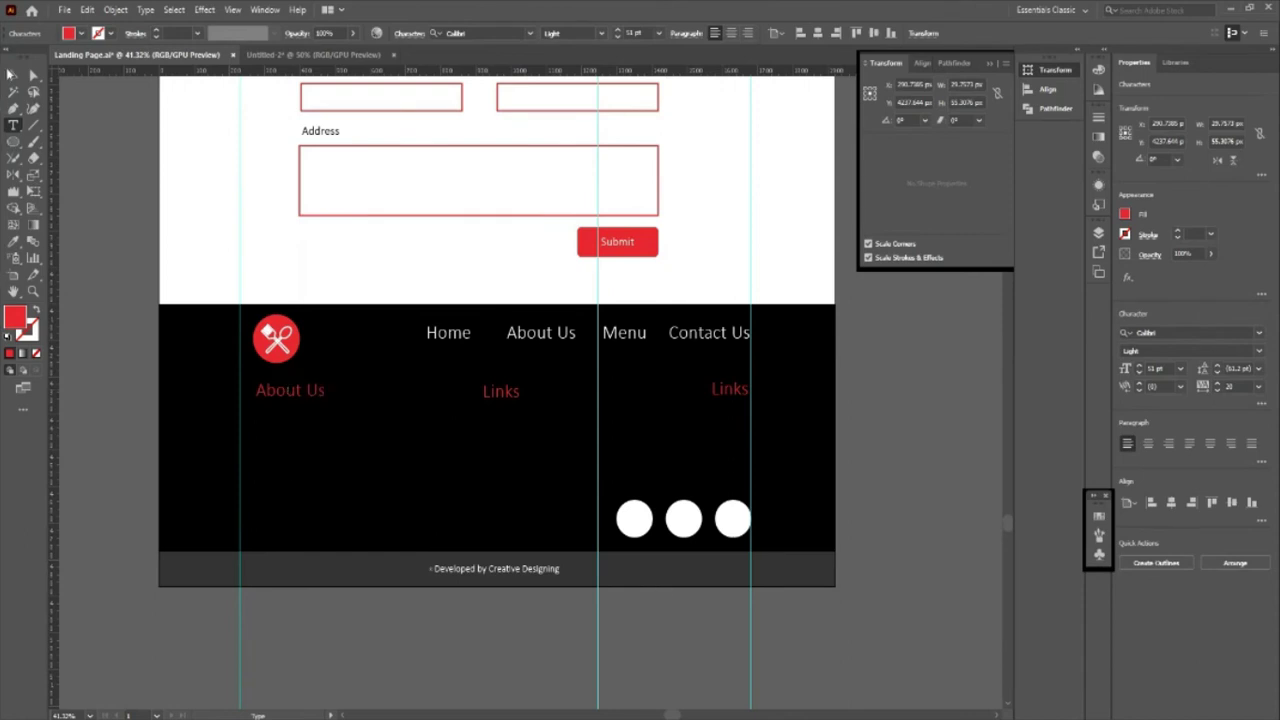
{"action": "left_click", "coordinate": [513, 391]}
{"action": "key", "text": "Delete"}
{"action": "key", "text": "BackSpace"}
{"action": "key", "text": "BackSpace"}
{"action": "key", "text": "BackSpace"}
{"action": "key", "text": "BackSpace"}
{"action": "type", "text": "Services"}
{"action": "key", "text": "Escape"}
{"action": "key", "text": "BackSpace"}
{"action": "key", "text": "BackSpace"}
{"action": "key", "text": "BackSpace"}
{"action": "key", "text": "BackSpace"}
{"action": "key", "text": "BackSpace"}
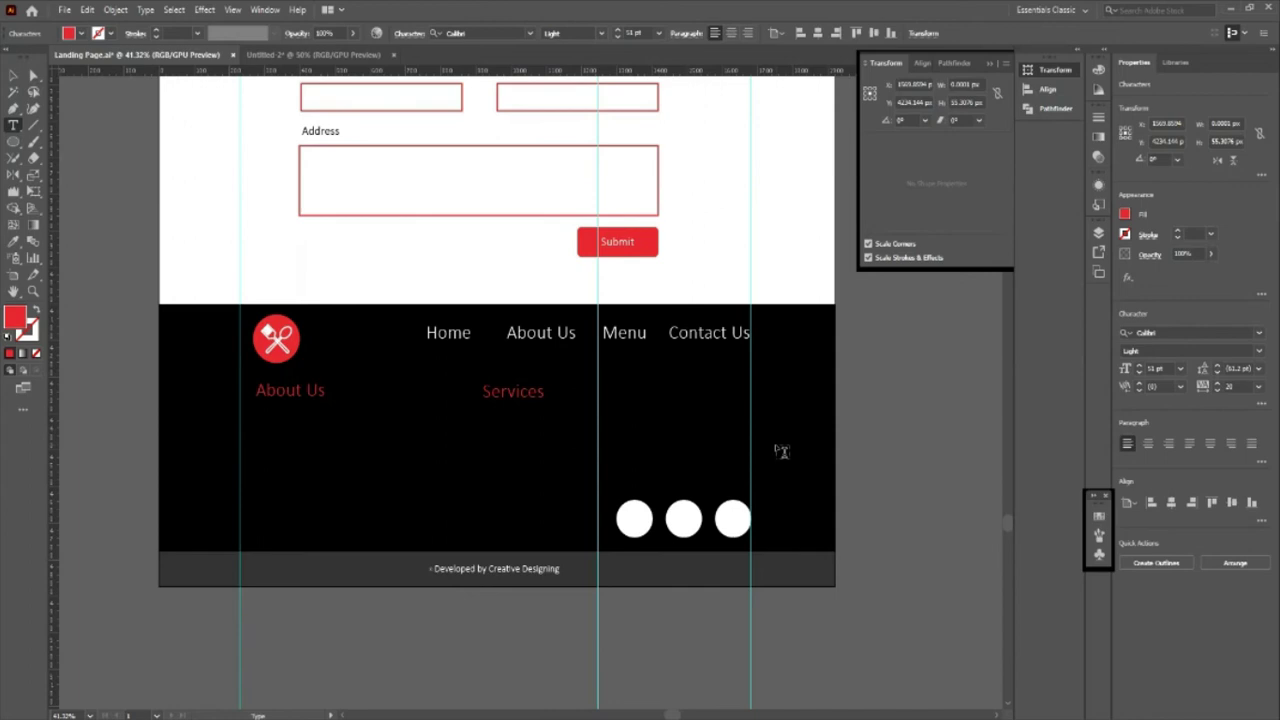
{"action": "type", "text": "Folicies"}
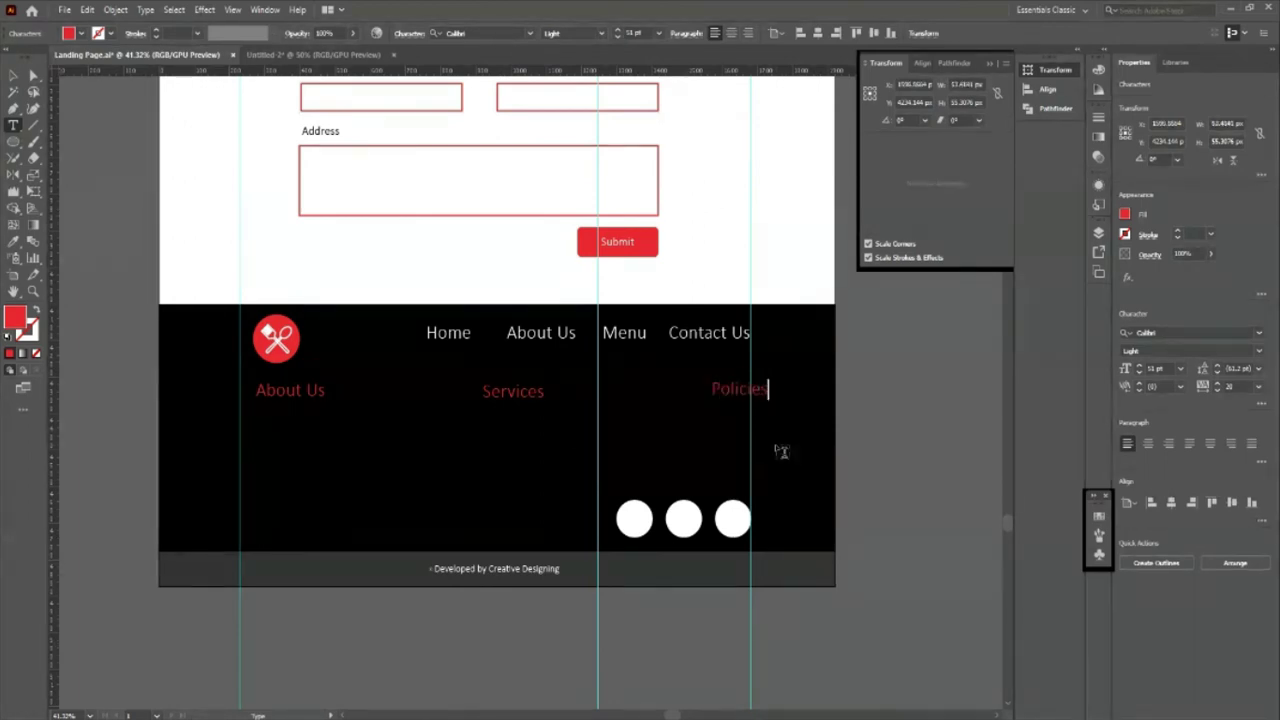
{"action": "key", "text": "Escape"}
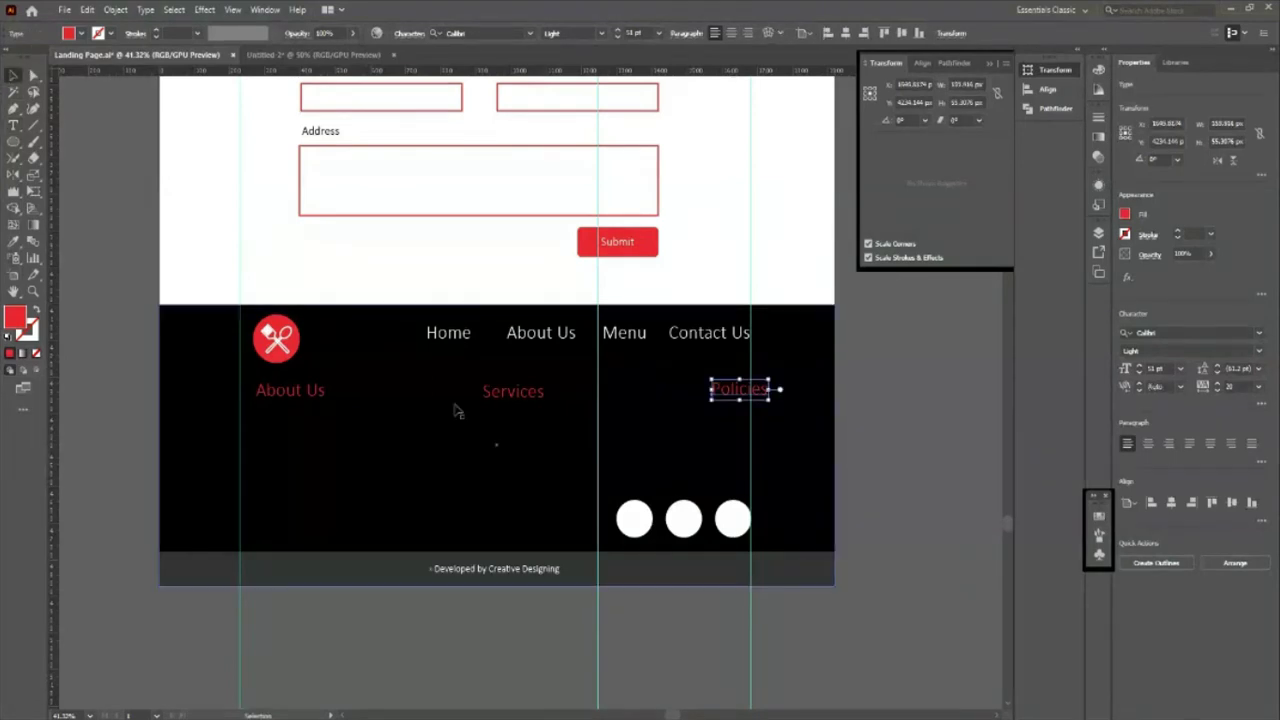
Step: Nudge the Policies and About Us headings left onto the guides
{"action": "key", "text": "shift+Left"}
{"action": "key", "text": "shift+Left"}
{"action": "key", "text": "shift+Left"}
{"action": "key", "text": "shift+Left"}
{"action": "key", "text": "shift+Left"}
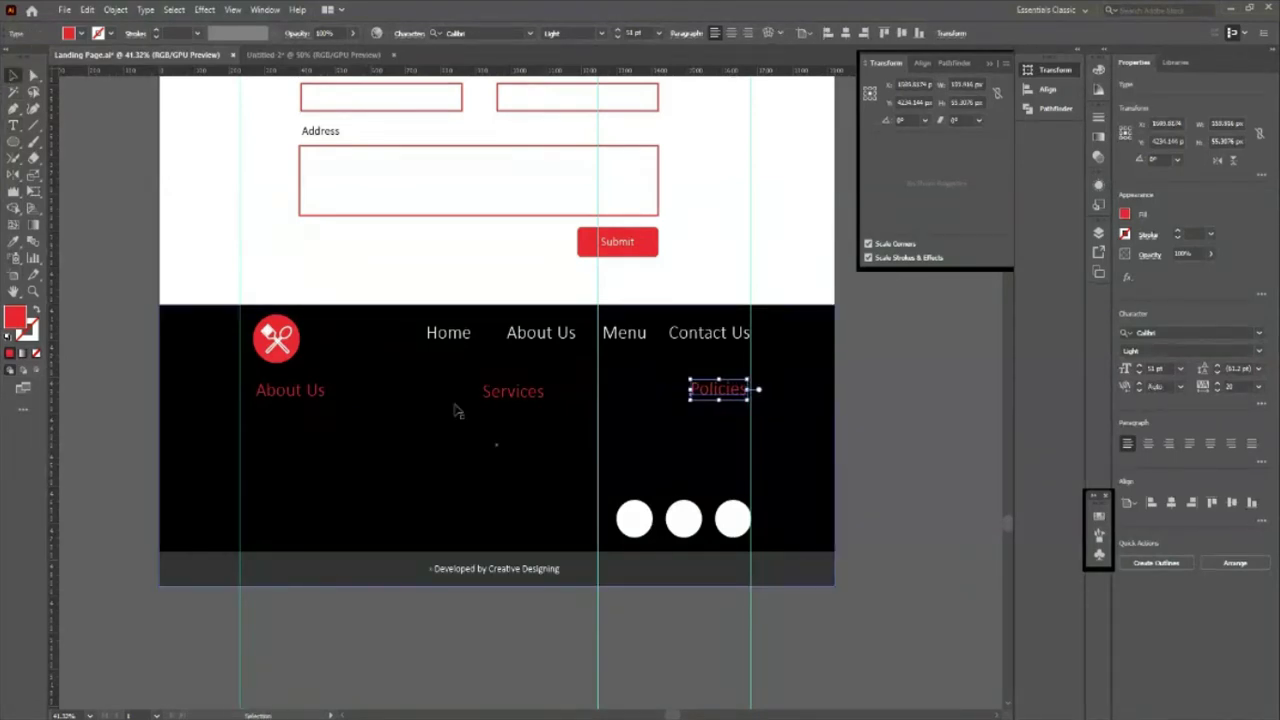
{"action": "left_click", "coordinate": [513, 391], "text": "shift"}
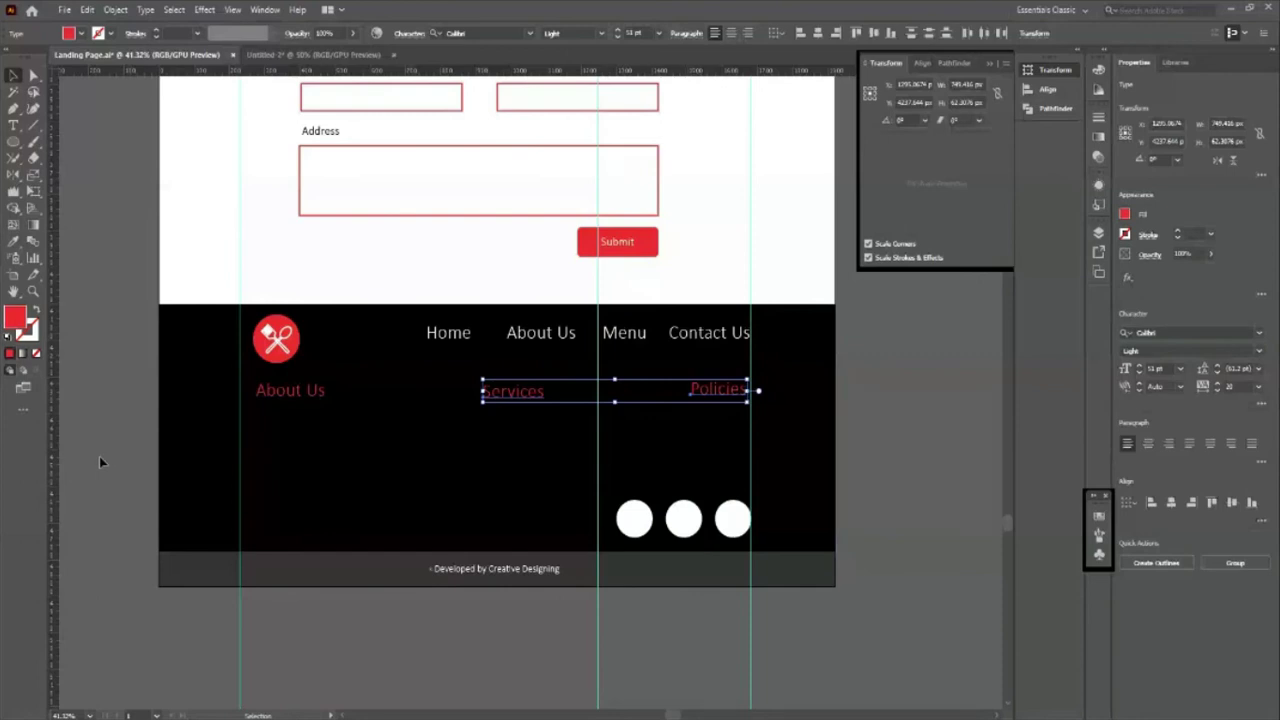
{"action": "left_click", "coordinate": [283, 411]}
{"action": "left_click", "coordinate": [286, 398]}
{"action": "key", "text": "shift+Left"}
{"action": "key", "text": "shift+Left"}
{"action": "key", "text": "shift+Left"}
{"action": "key", "text": "shift+Left"}
Step: Distribute the three headings by horizontal centre, then deselect them
{"action": "left_click", "coordinate": [520, 394], "text": "shift"}
{"action": "left_click", "coordinate": [731, 392], "text": "shift"}
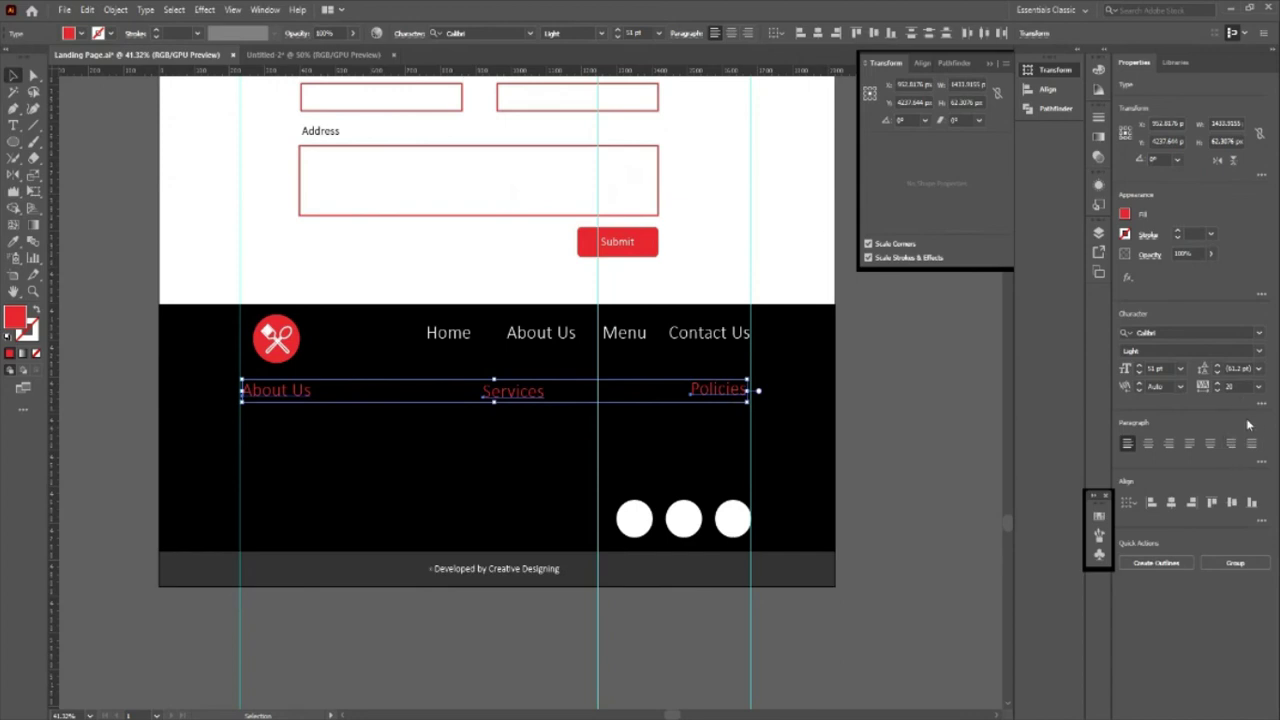
{"action": "left_click", "coordinate": [1262, 523]}
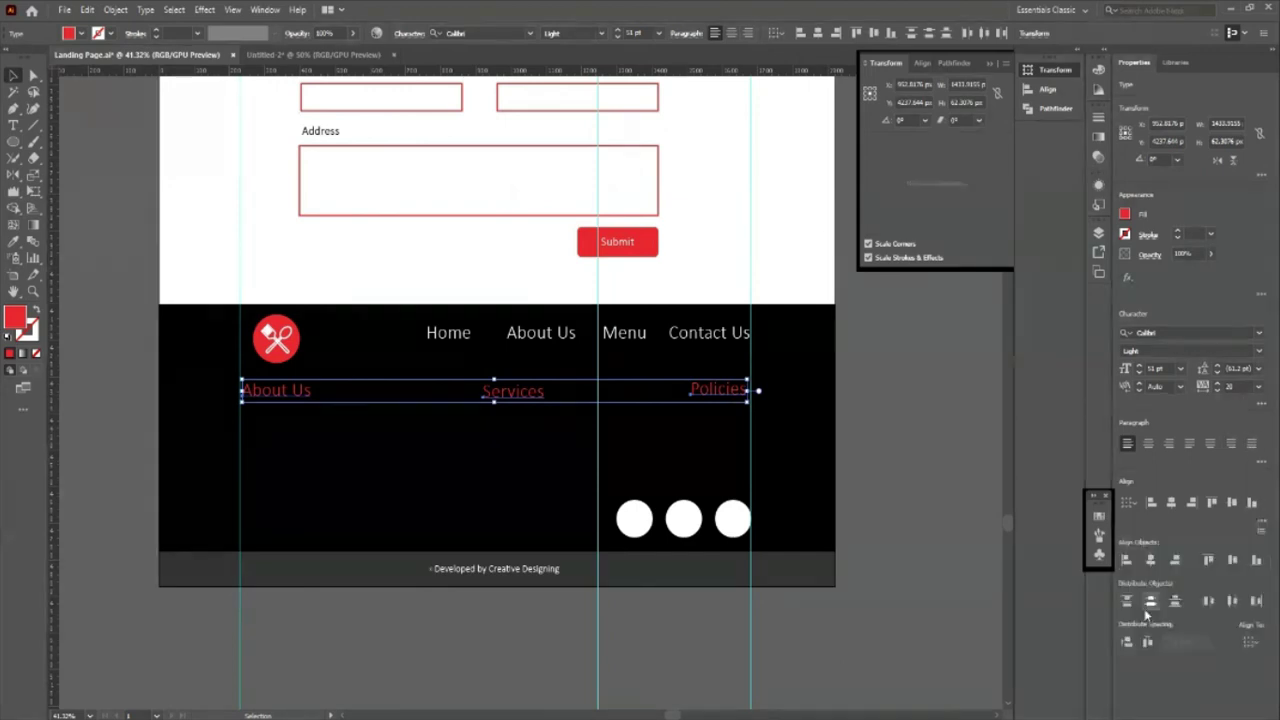
{"action": "left_click", "coordinate": [1150, 601]}
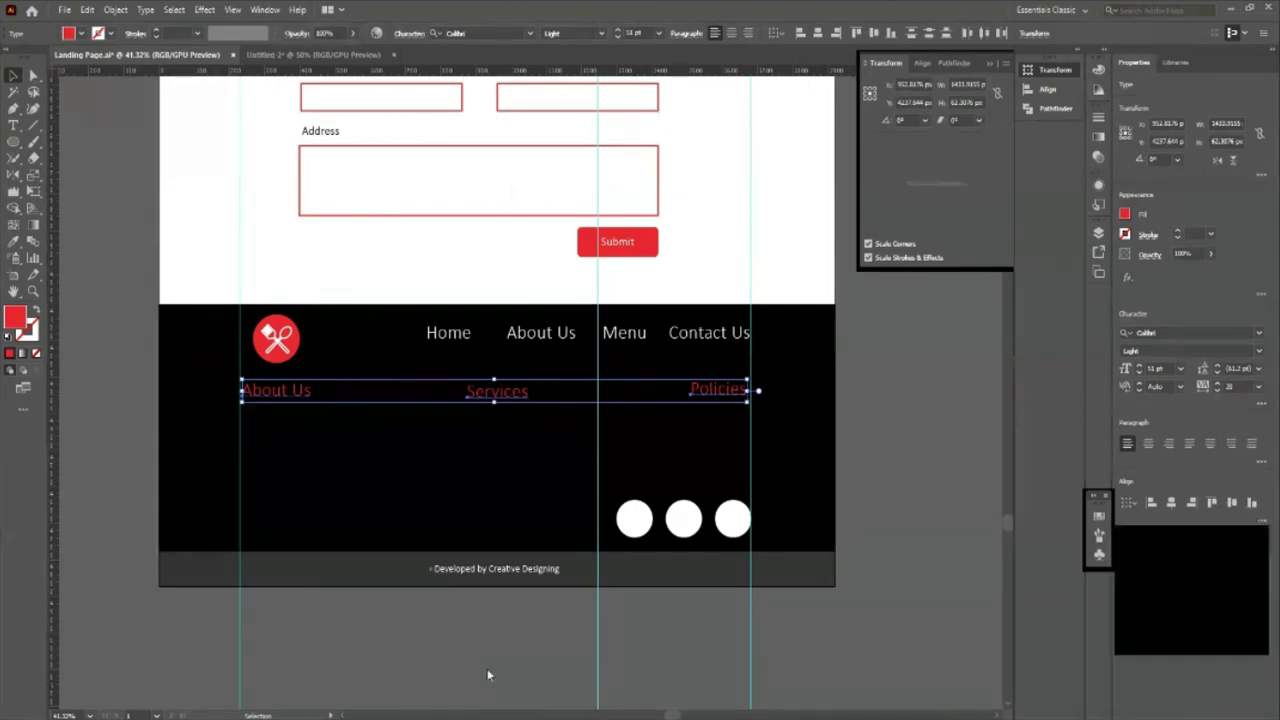
{"action": "left_click", "coordinate": [487, 675]}
{"action": "scroll", "coordinate": [487, 675], "scroll_direction": "down", "scroll_amount": 1}
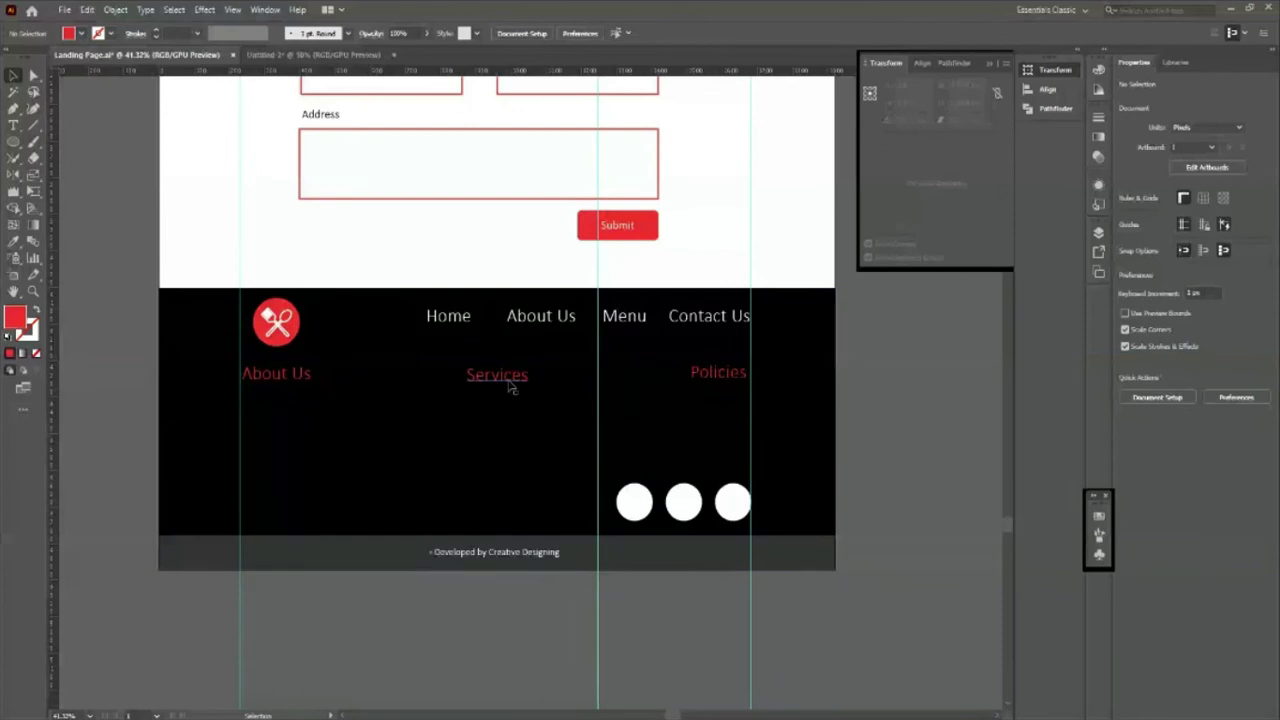
{"action": "scroll", "coordinate": [498, 610], "scroll_direction": "up", "scroll_amount": 3}
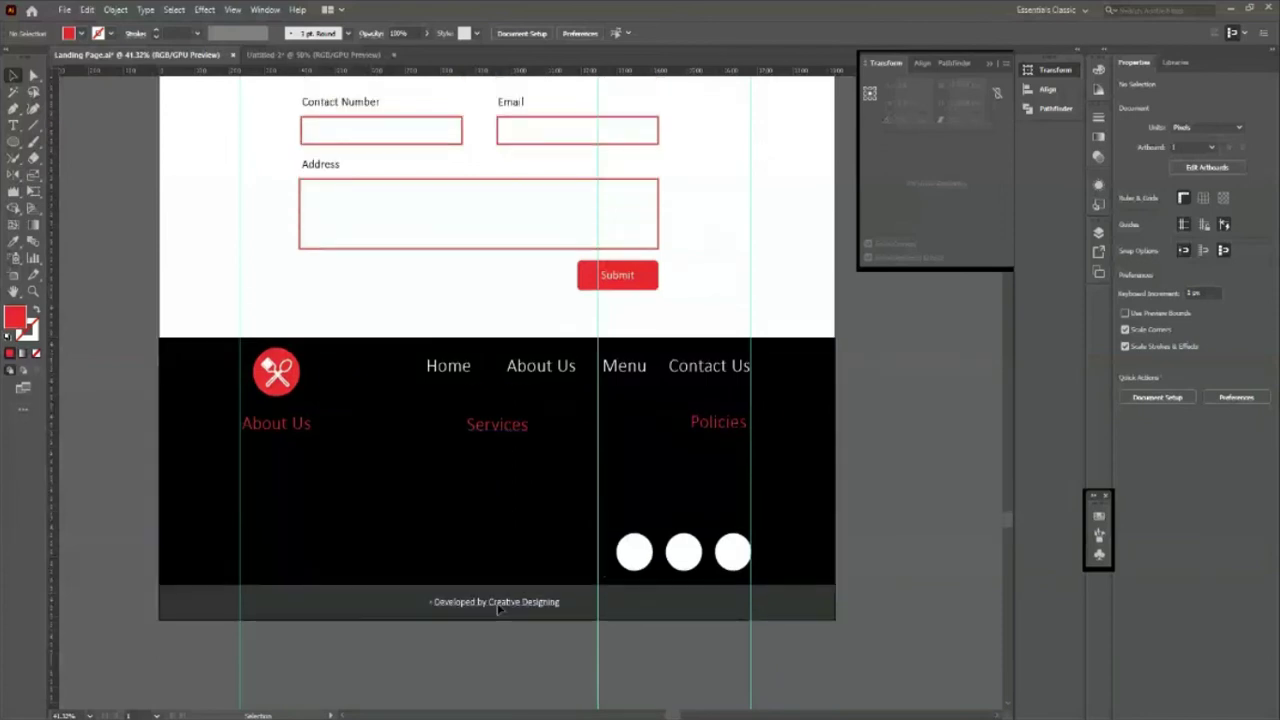
{"action": "scroll", "coordinate": [498, 610], "scroll_direction": "up", "scroll_amount": 5}
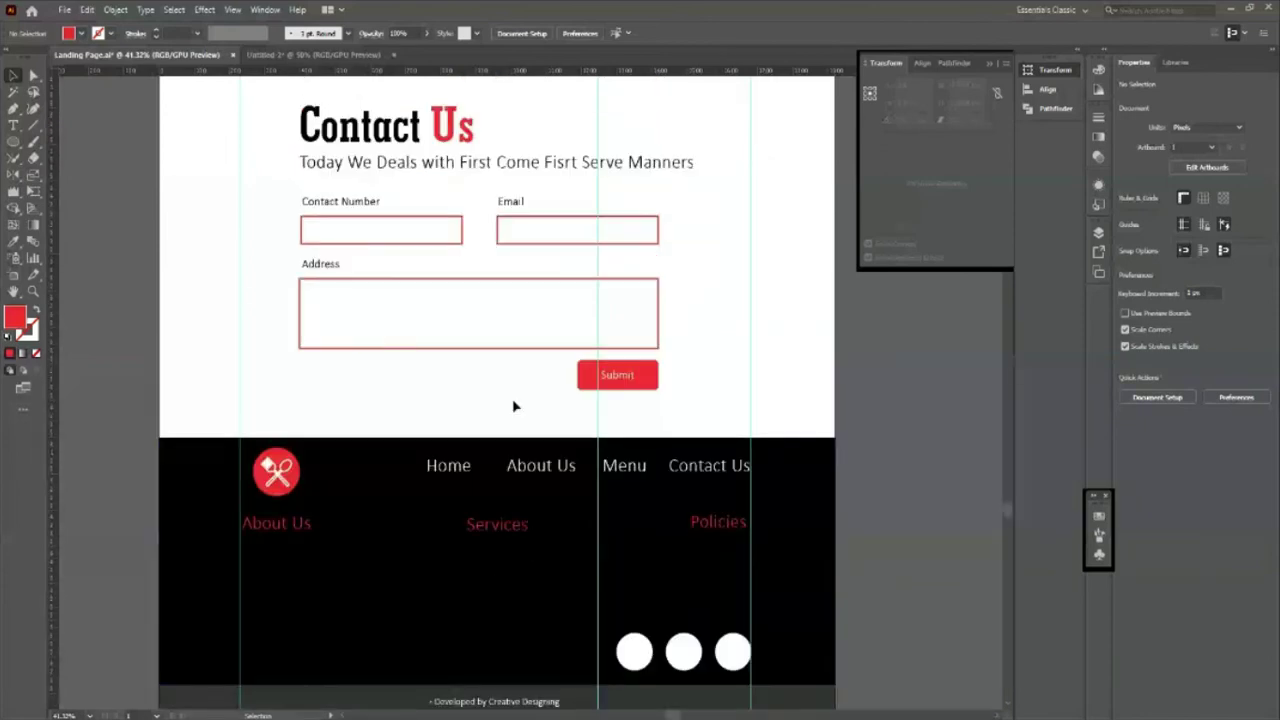
{"action": "key", "text": "z"}
{"action": "scroll", "coordinate": [484, 393], "scroll_direction": "down", "scroll_amount": 3}
{"action": "scroll", "coordinate": [586, 486], "scroll_direction": "up", "scroll_amount": 3}
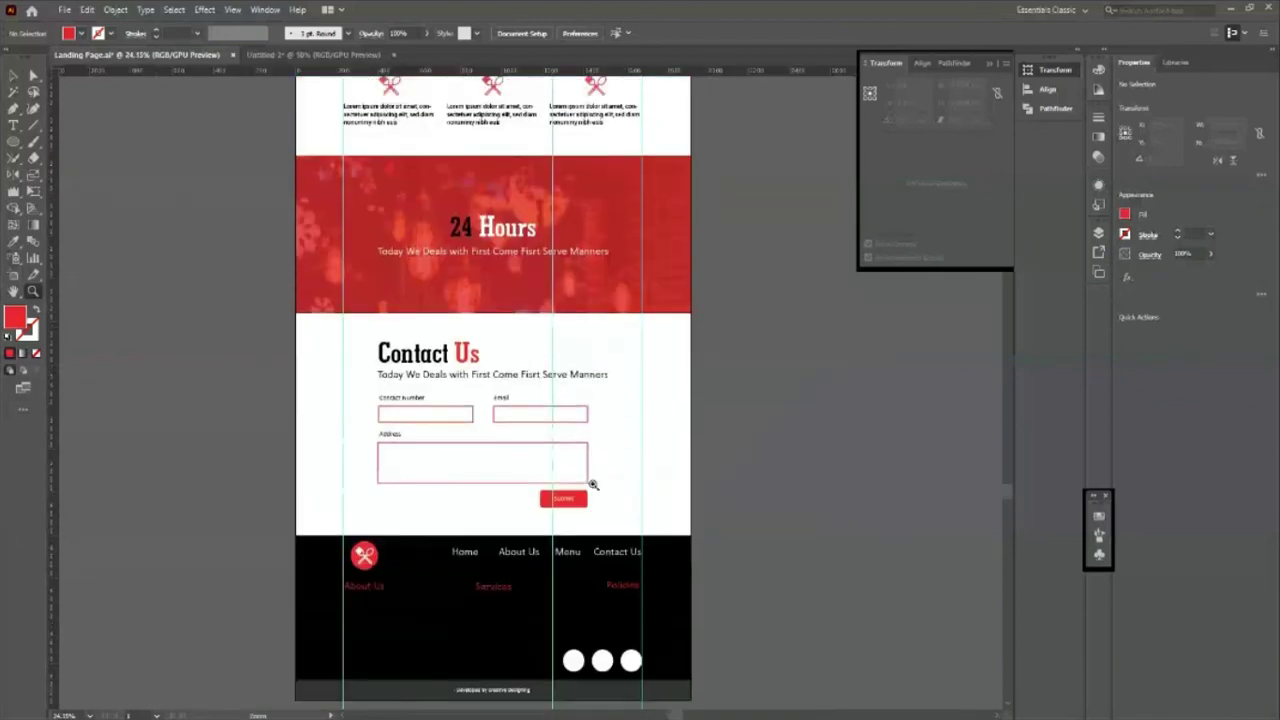
{"action": "scroll", "coordinate": [589, 486], "scroll_direction": "up", "scroll_amount": 2}
{"action": "scroll", "coordinate": [592, 484], "scroll_direction": "up", "scroll_amount": 5}
{"action": "scroll", "coordinate": [592, 484], "scroll_direction": "up", "scroll_amount": 5}
{"action": "scroll", "coordinate": [589, 477], "scroll_direction": "up", "scroll_amount": 2}
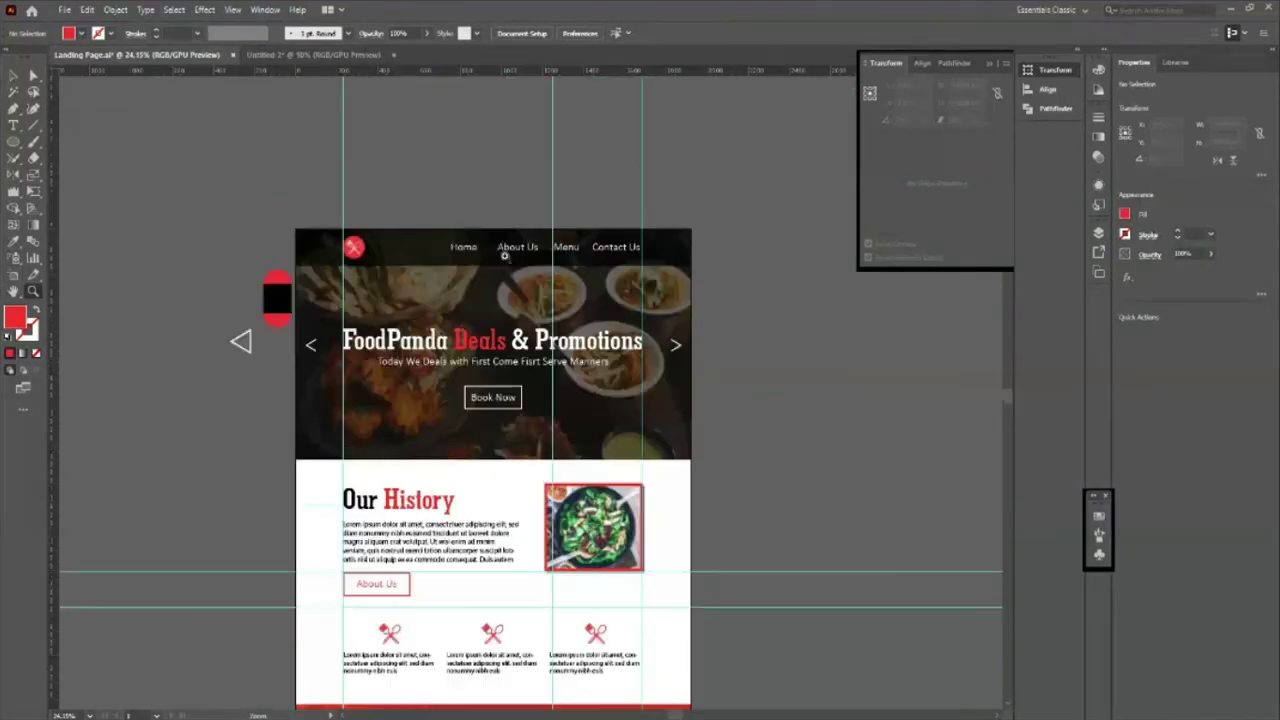
{"action": "scroll", "coordinate": [511, 260], "scroll_direction": "up", "scroll_amount": 1}
{"action": "scroll", "coordinate": [551, 308], "scroll_direction": "up", "scroll_amount": 2}
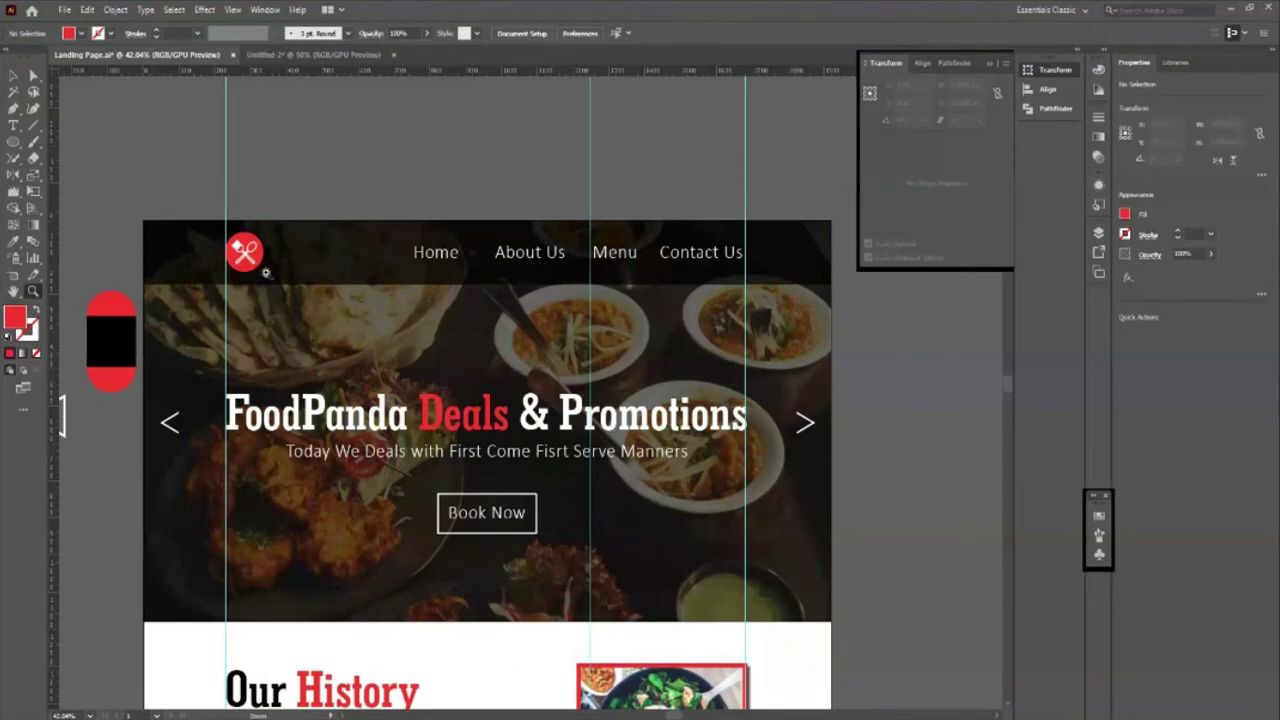
{"action": "scroll", "coordinate": [265, 272], "scroll_direction": "down", "scroll_amount": 1}
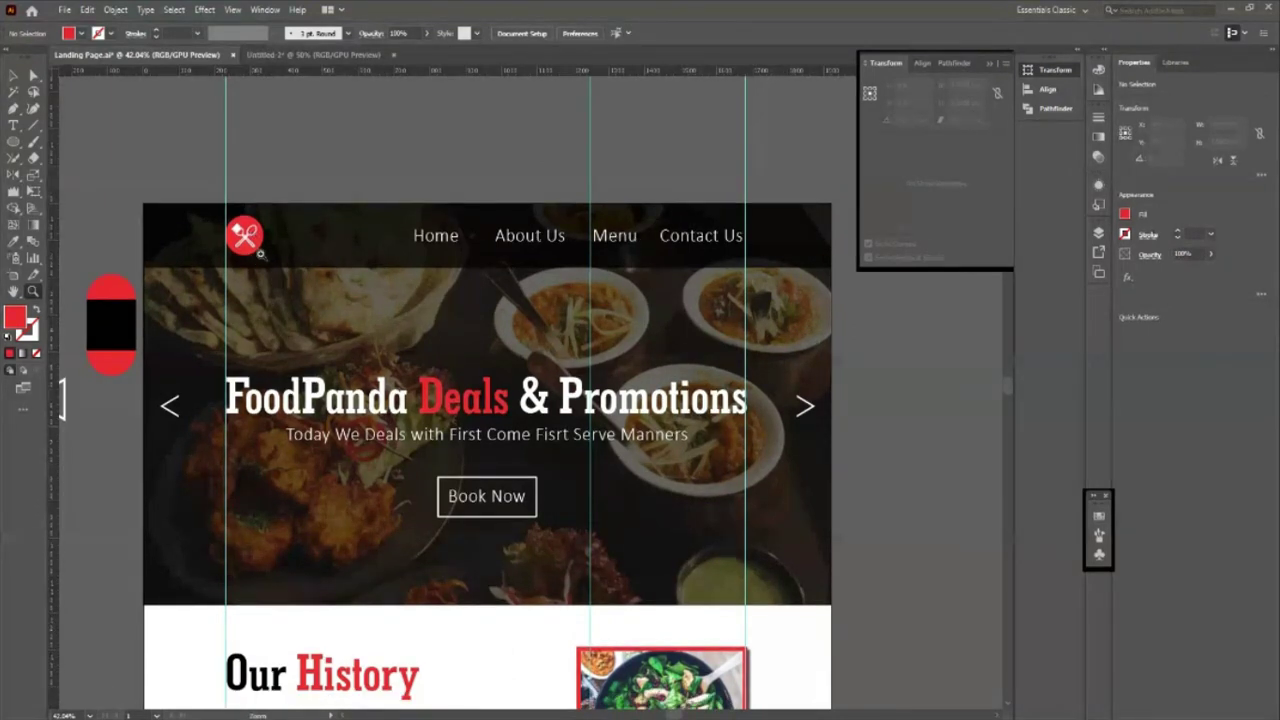
{"action": "scroll", "coordinate": [250, 233], "scroll_direction": "down", "scroll_amount": 2}
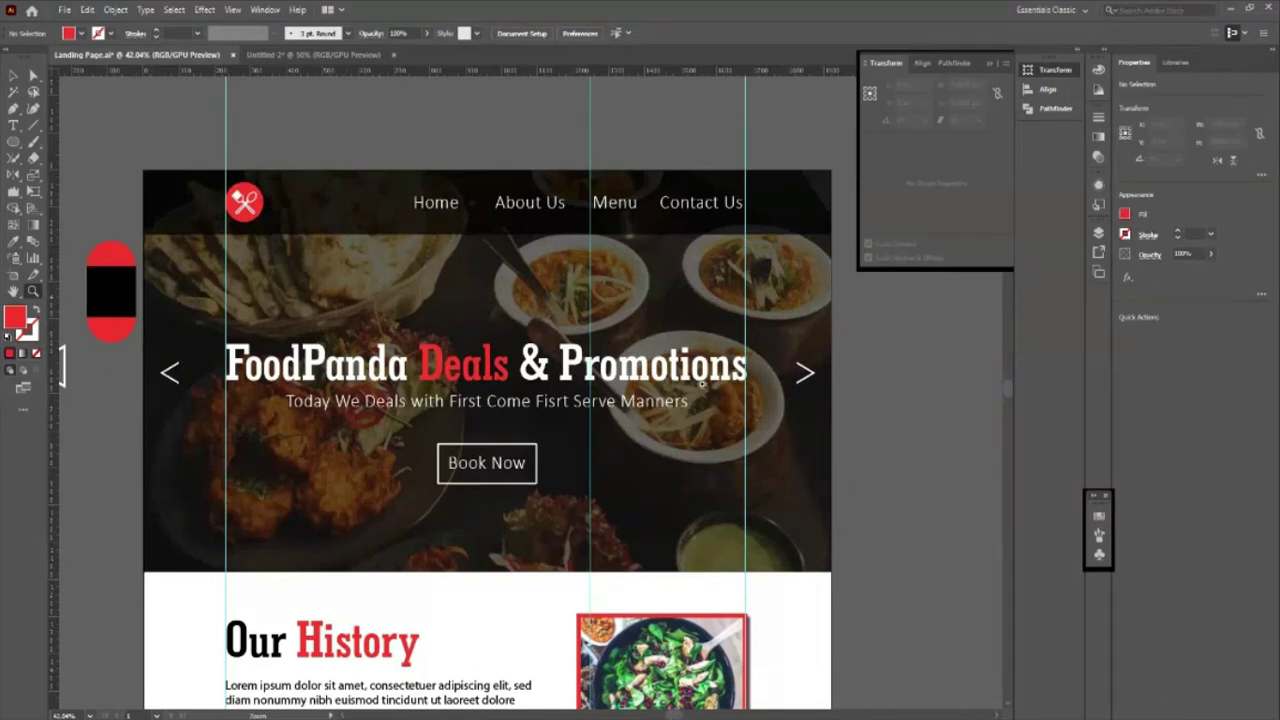
{"action": "scroll", "coordinate": [702, 383], "scroll_direction": "down", "scroll_amount": 2}
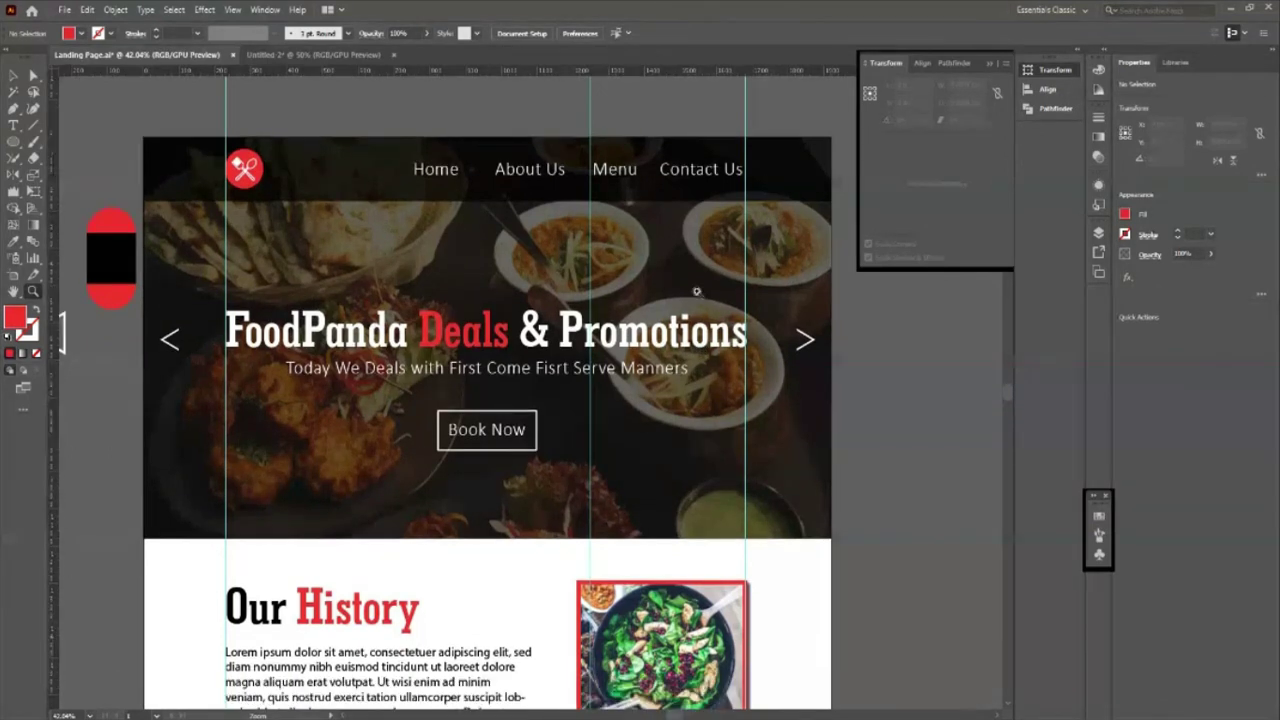
{"action": "scroll", "coordinate": [697, 291], "scroll_direction": "down", "scroll_amount": 2}
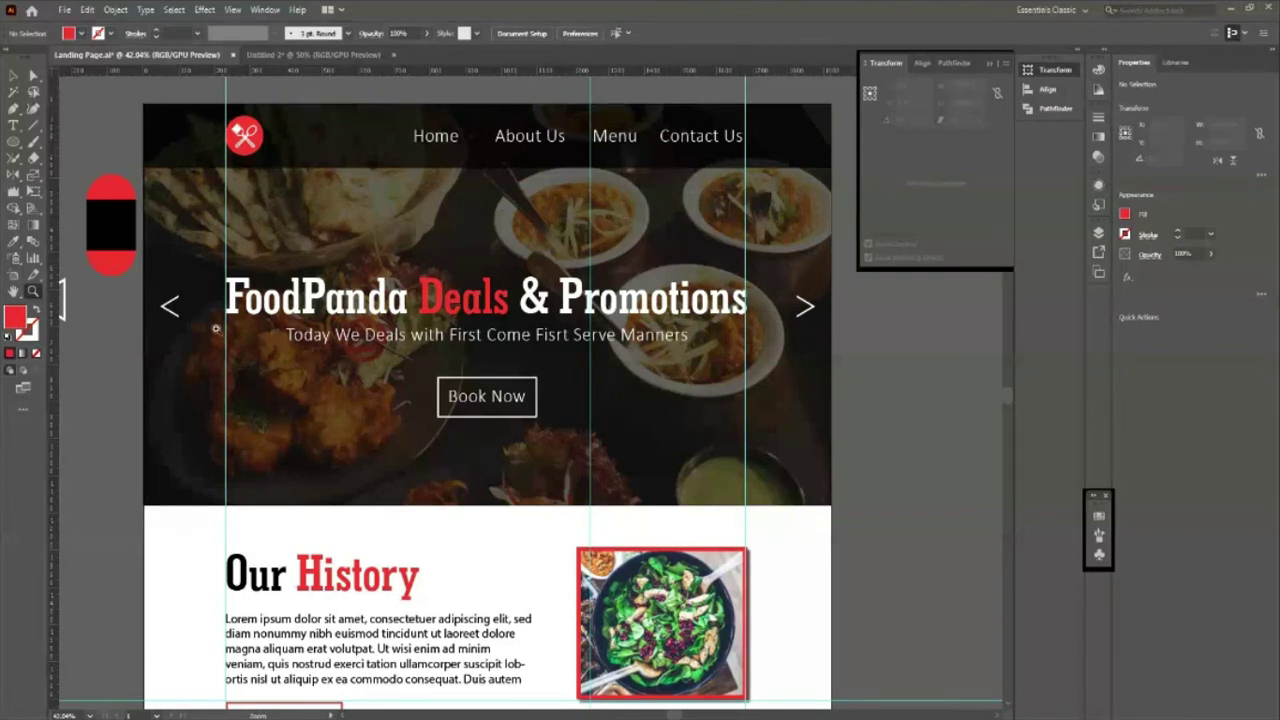
{"action": "scroll", "coordinate": [514, 352], "scroll_direction": "down", "scroll_amount": 2}
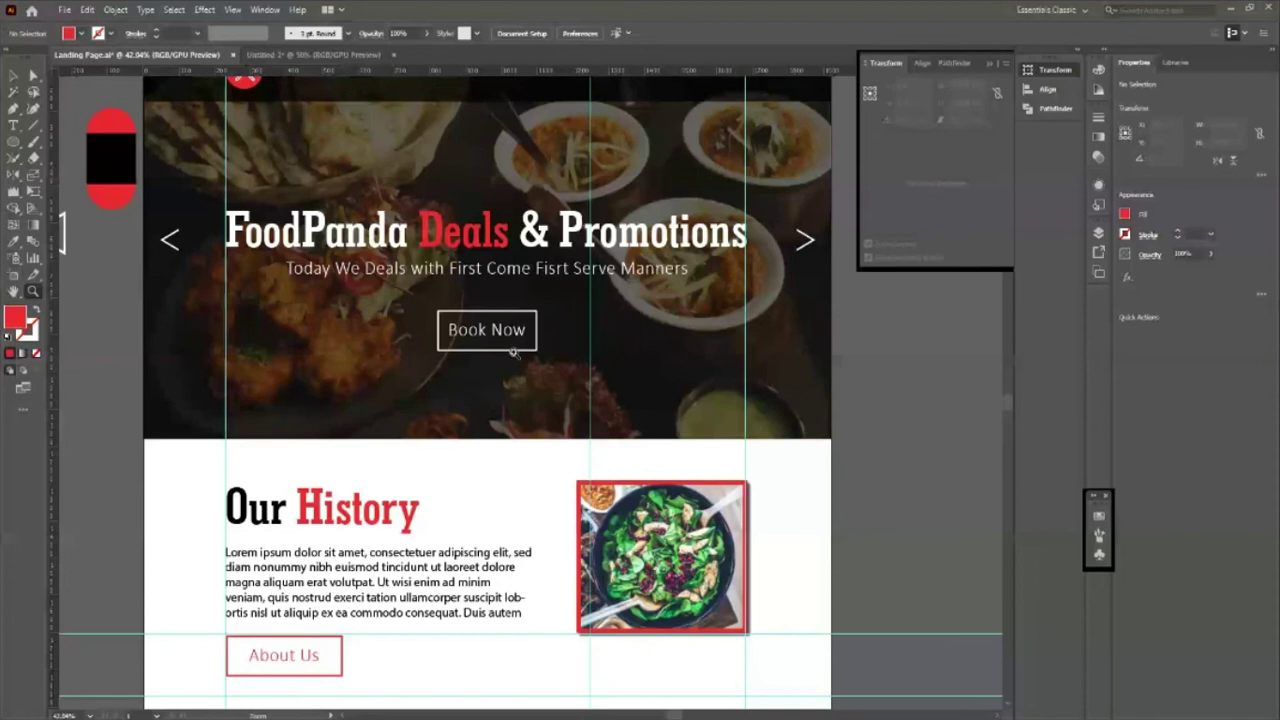
{"action": "scroll", "coordinate": [513, 352], "scroll_direction": "up", "scroll_amount": 6}
{"action": "scroll", "coordinate": [513, 352], "scroll_direction": "down", "scroll_amount": 1}
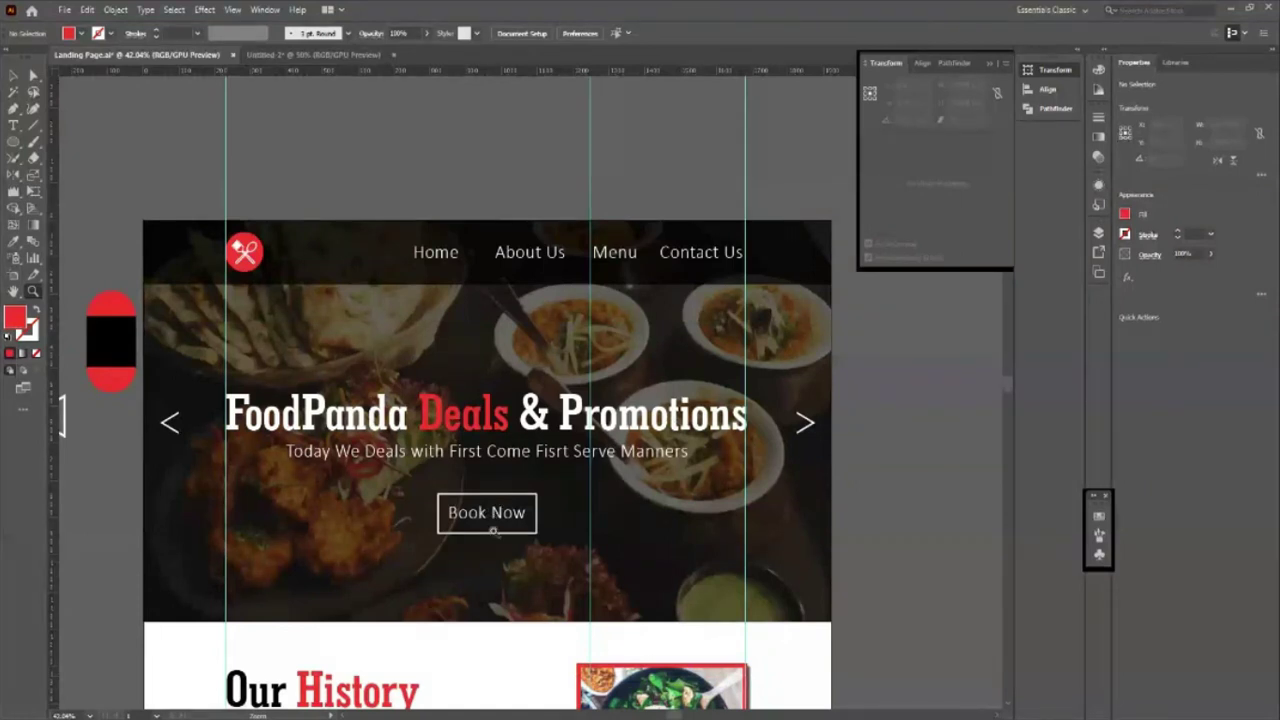
{"action": "scroll", "coordinate": [557, 375], "scroll_direction": "down", "scroll_amount": 3}
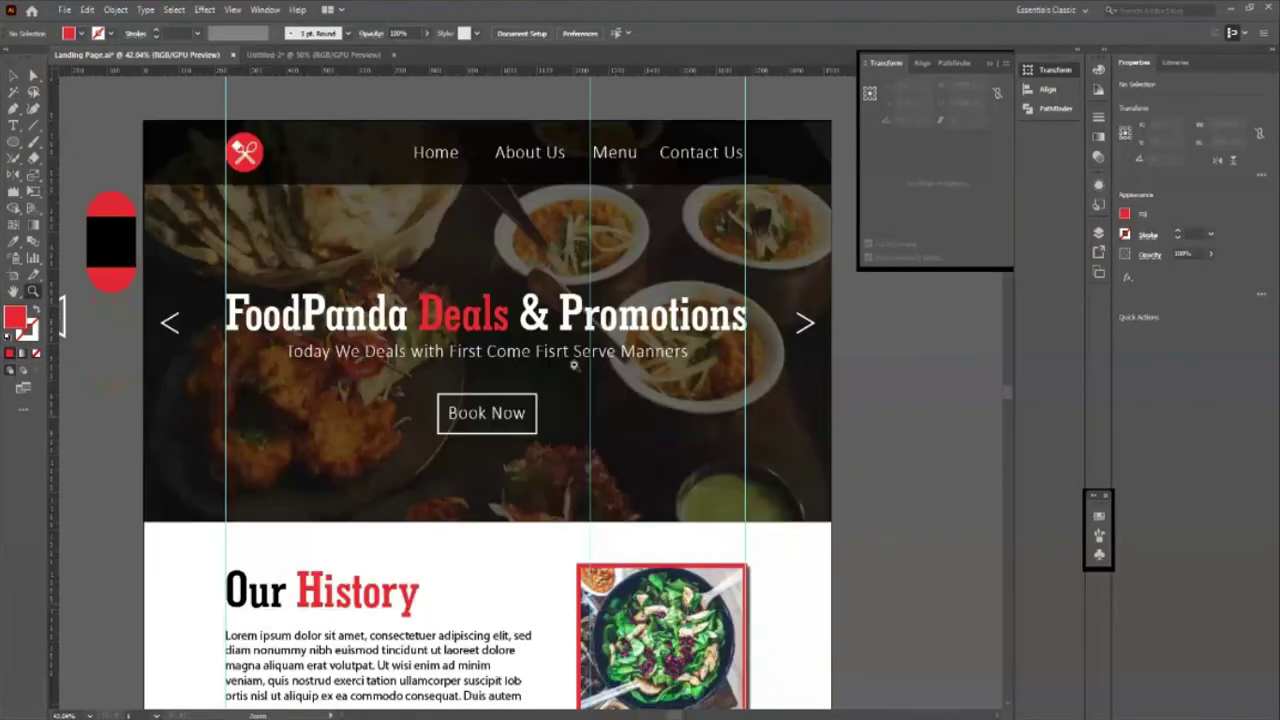
{"action": "scroll", "coordinate": [550, 372], "scroll_direction": "down", "scroll_amount": 1}
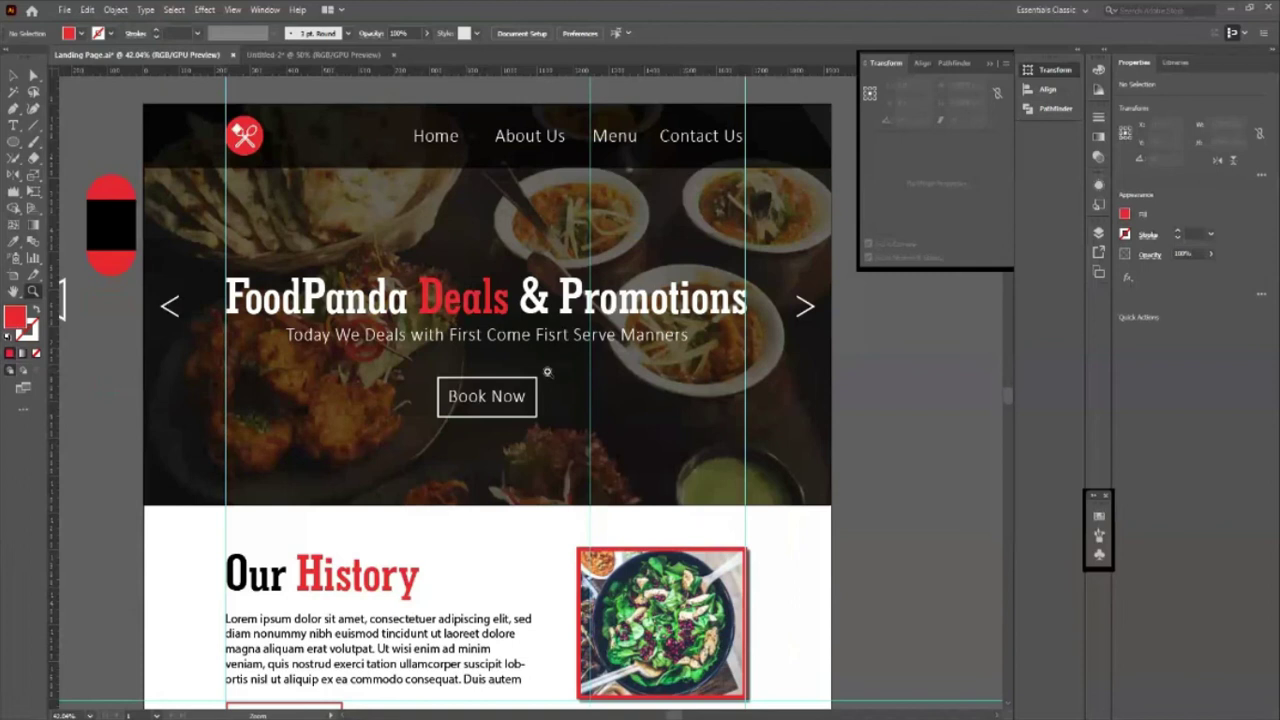
{"action": "scroll", "coordinate": [550, 374], "scroll_direction": "down", "scroll_amount": 1}
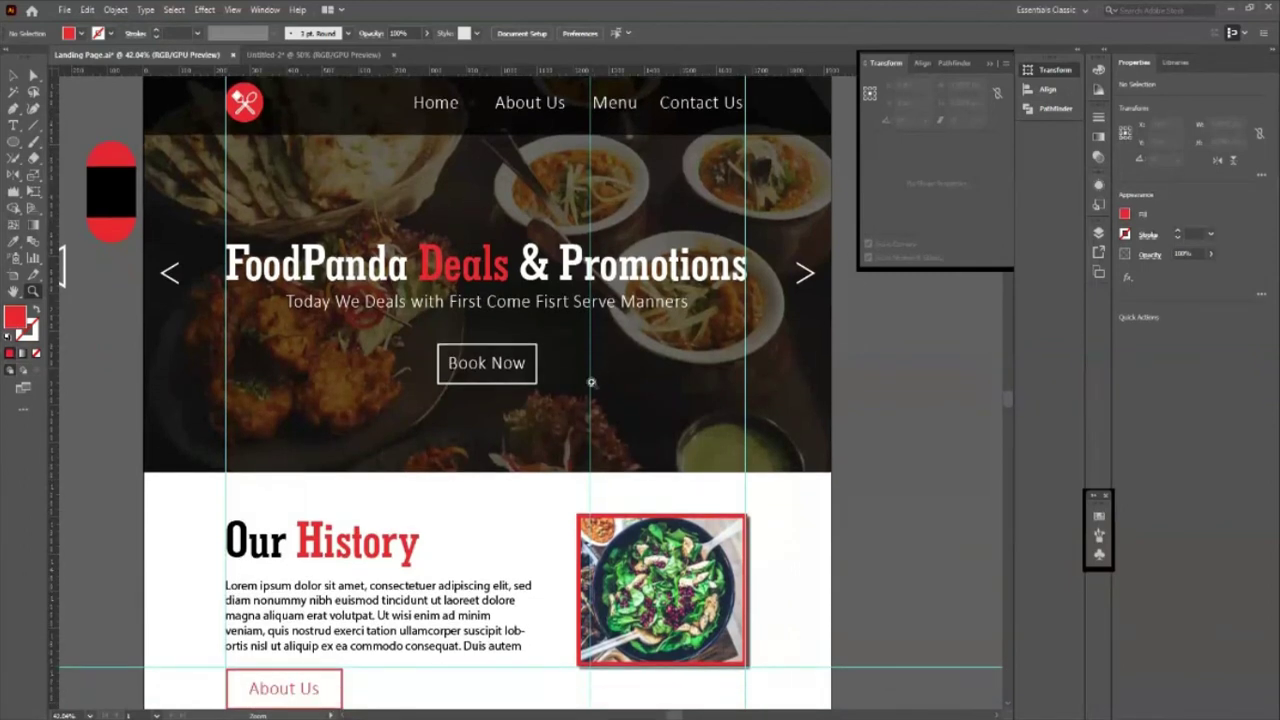
{"action": "scroll", "coordinate": [485, 378], "scroll_direction": "up", "scroll_amount": 1}
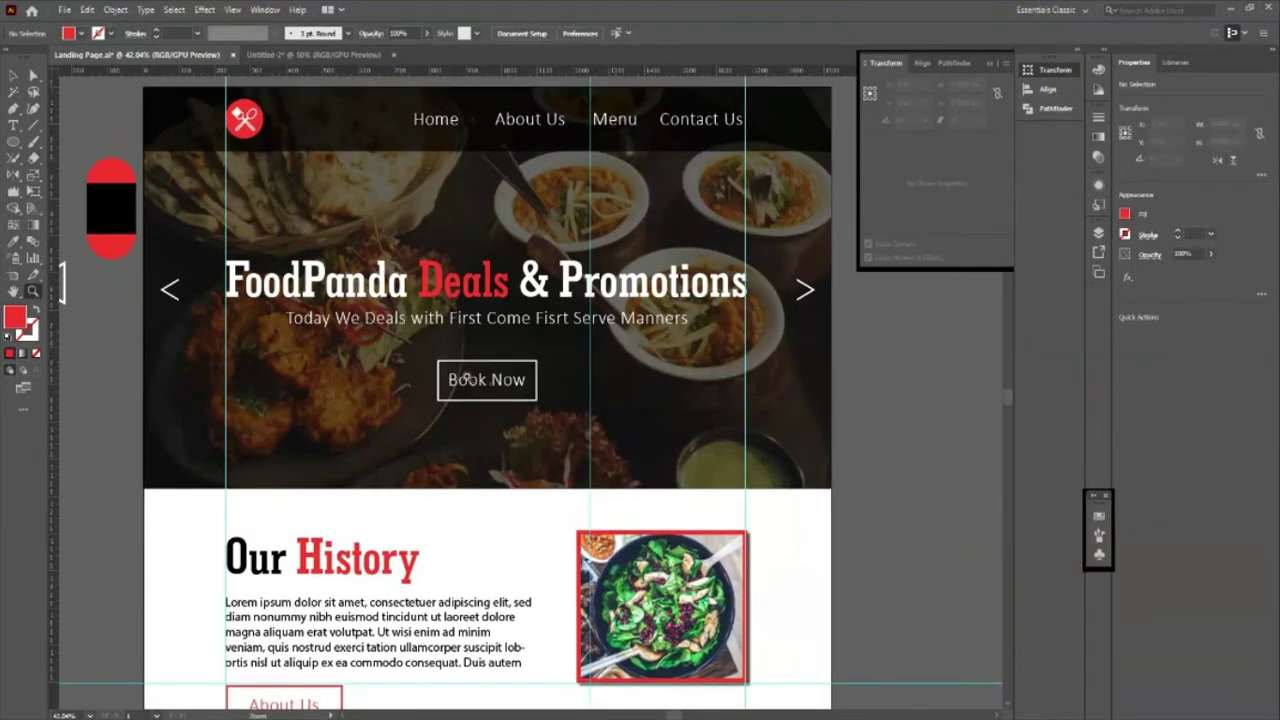
{"action": "scroll", "coordinate": [709, 320], "scroll_direction": "up", "scroll_amount": 1}
{"action": "scroll", "coordinate": [703, 316], "scroll_direction": "up", "scroll_amount": 1}
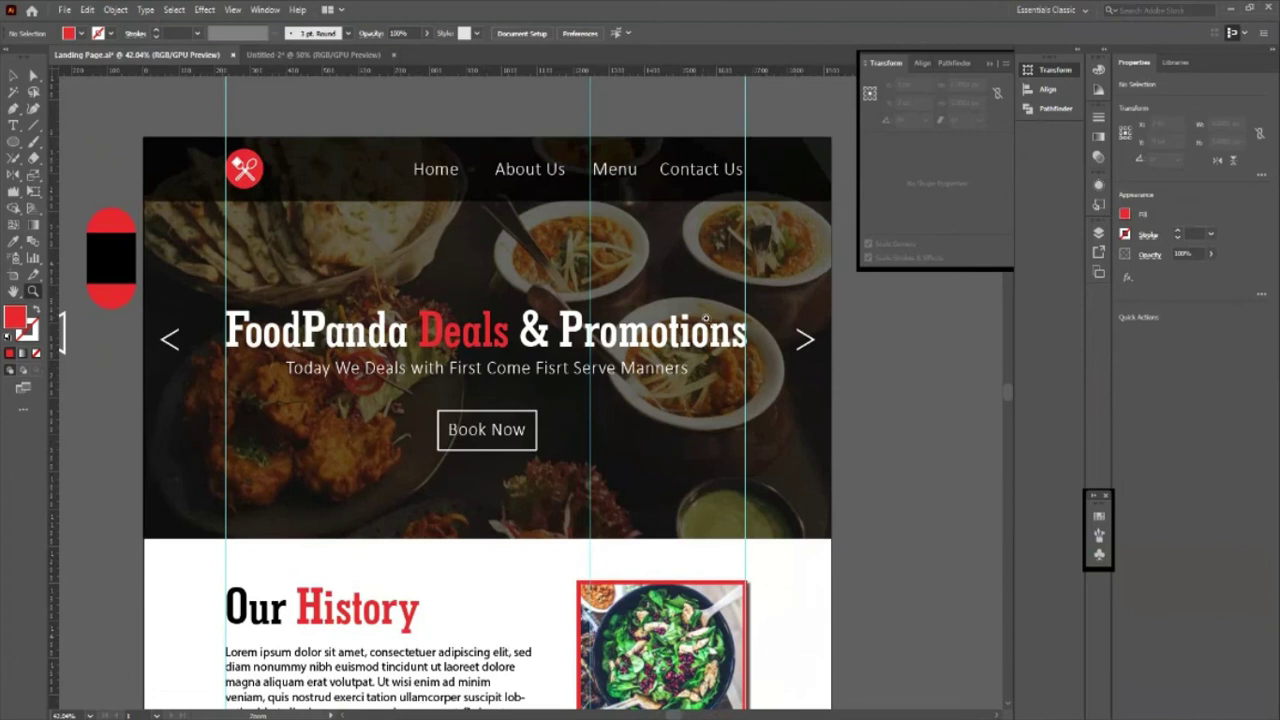
{"action": "scroll", "coordinate": [703, 318], "scroll_direction": "down", "scroll_amount": 1}
{"action": "scroll", "coordinate": [705, 326], "scroll_direction": "down", "scroll_amount": 1}
{"action": "scroll", "coordinate": [706, 326], "scroll_direction": "down", "scroll_amount": 2}
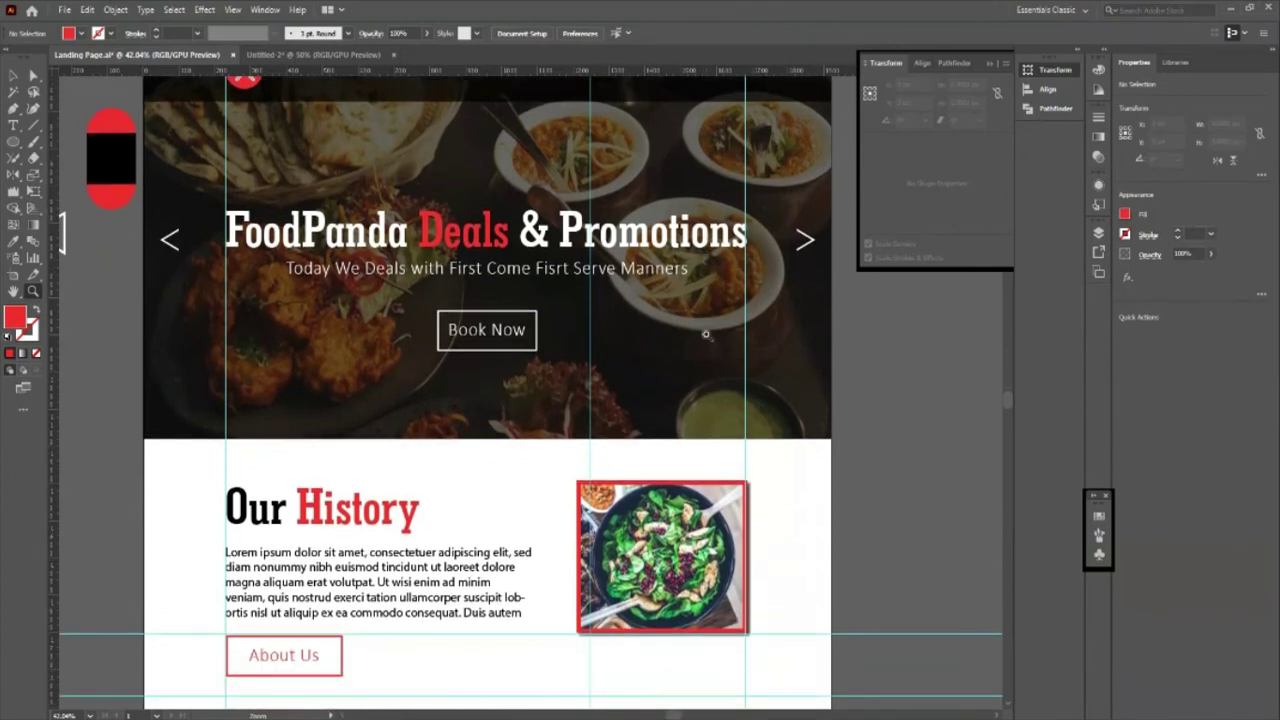
{"action": "scroll", "coordinate": [340, 428], "scroll_direction": "up", "scroll_amount": 2}
{"action": "scroll", "coordinate": [340, 428], "scroll_direction": "down", "scroll_amount": 2}
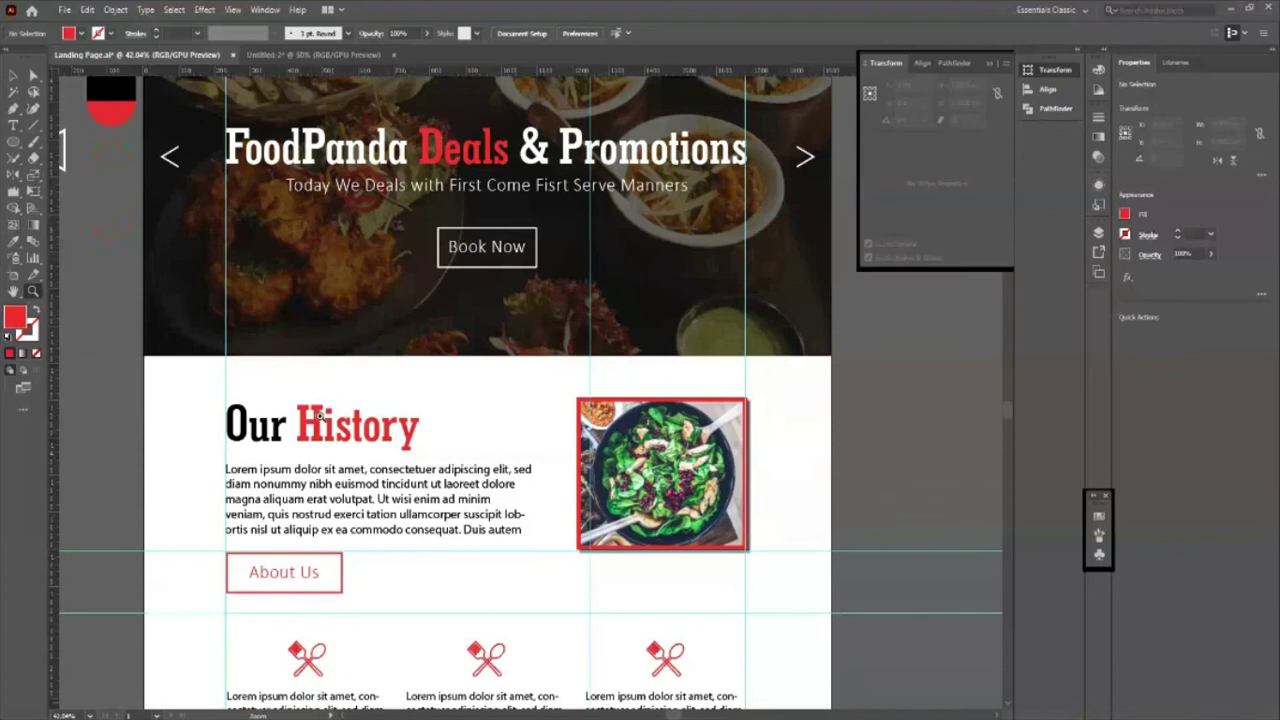
{"action": "scroll", "coordinate": [315, 418], "scroll_direction": "down", "scroll_amount": 1}
{"action": "scroll", "coordinate": [315, 418], "scroll_direction": "down", "scroll_amount": 1}
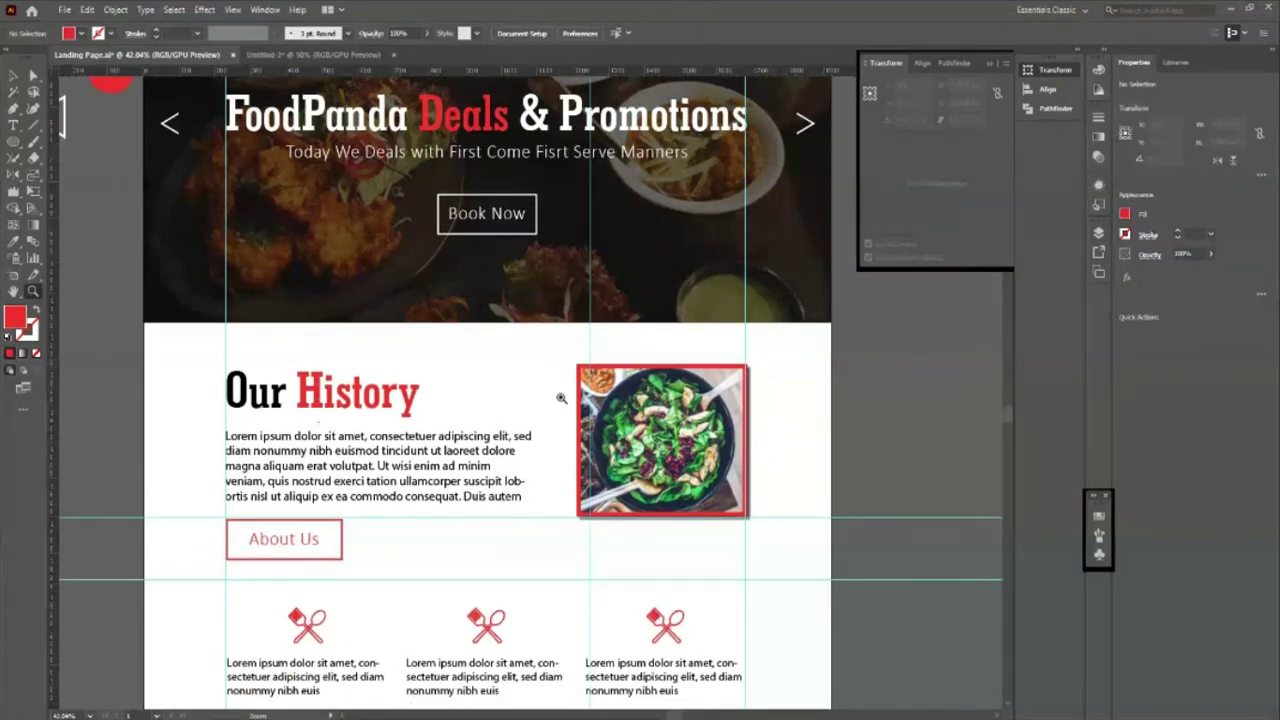
{"action": "scroll", "coordinate": [562, 399], "scroll_direction": "down", "scroll_amount": 2}
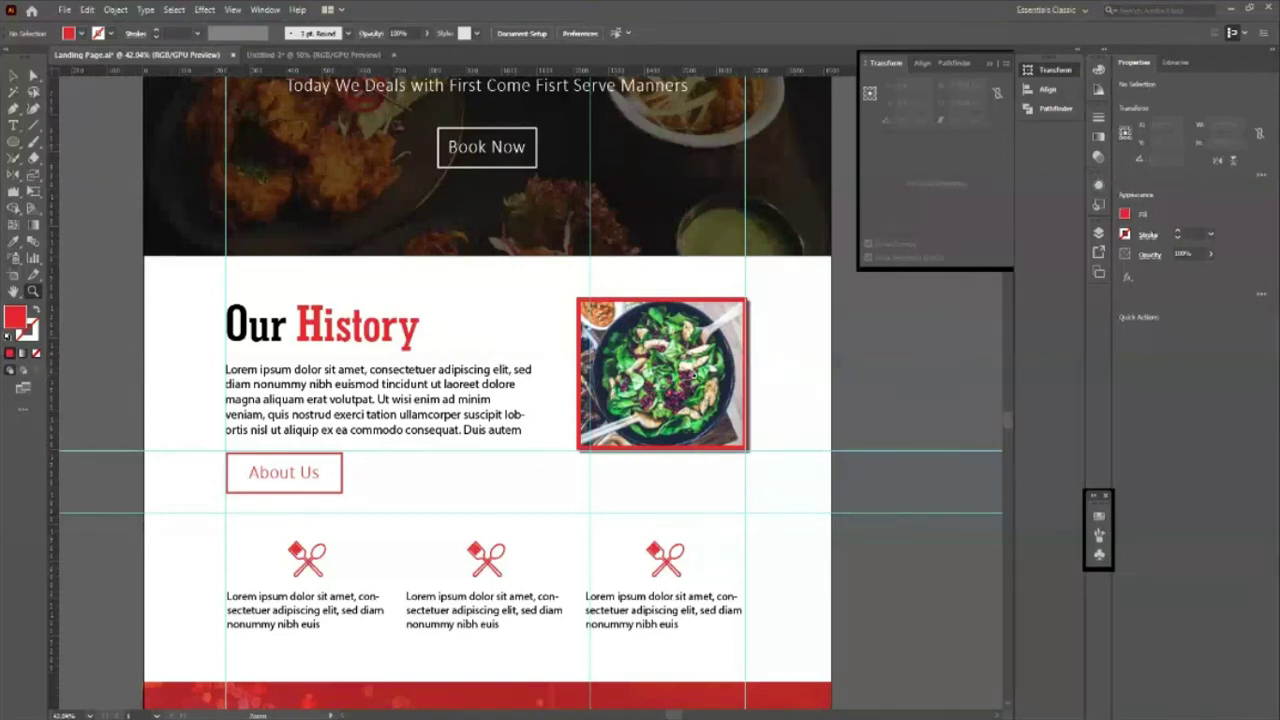
{"action": "scroll", "coordinate": [683, 343], "scroll_direction": "down", "scroll_amount": 1}
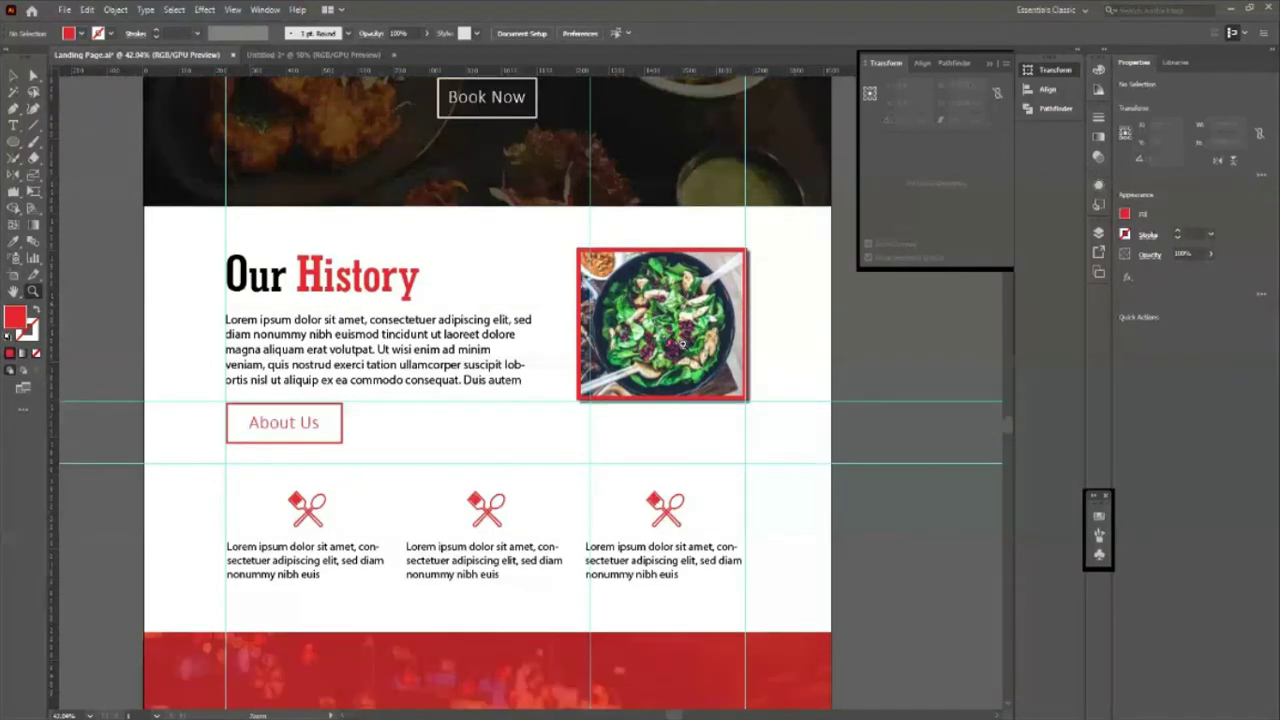
{"action": "scroll", "coordinate": [499, 478], "scroll_direction": "down", "scroll_amount": 1}
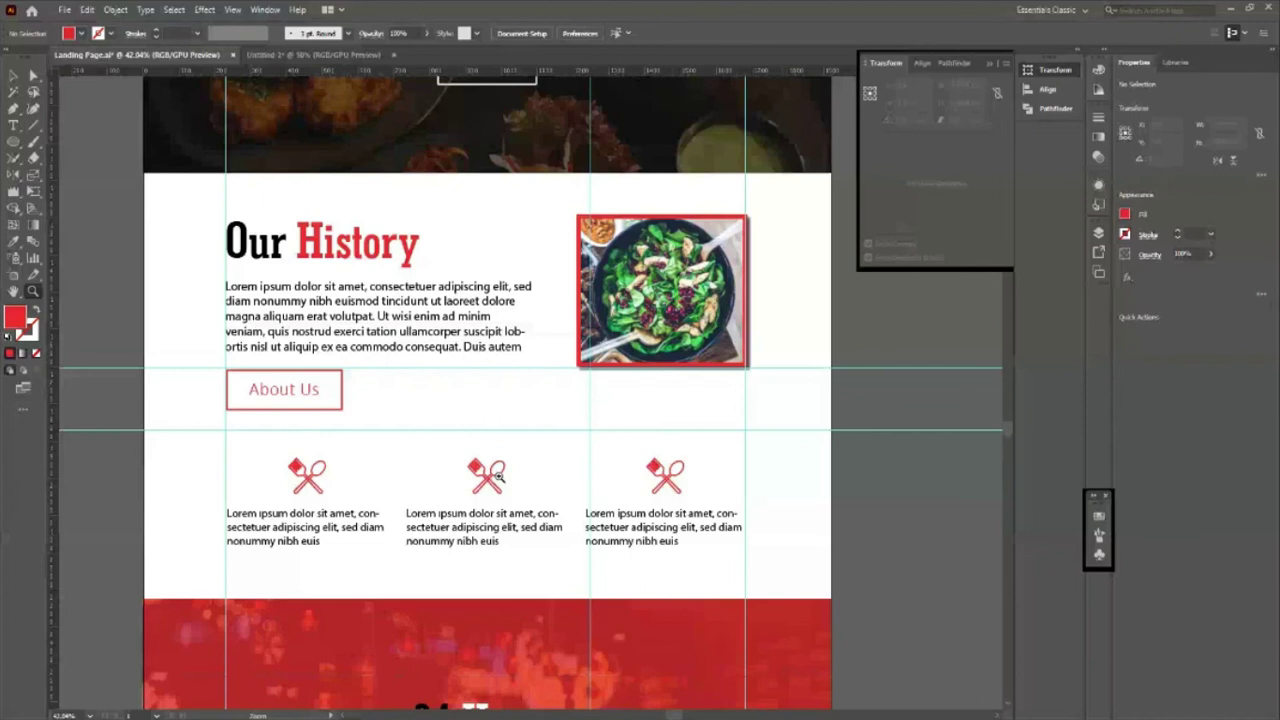
{"action": "scroll", "coordinate": [587, 391], "scroll_direction": "down", "scroll_amount": 3}
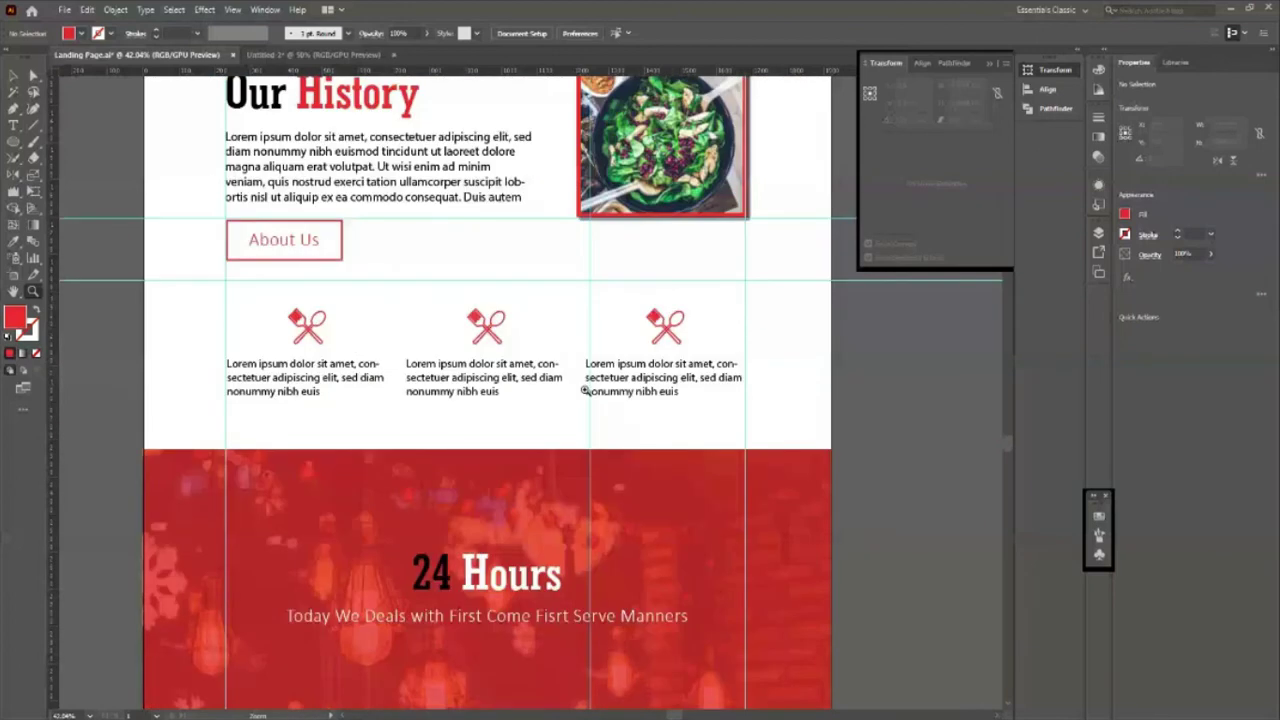
{"action": "scroll", "coordinate": [585, 390], "scroll_direction": "down", "scroll_amount": 2}
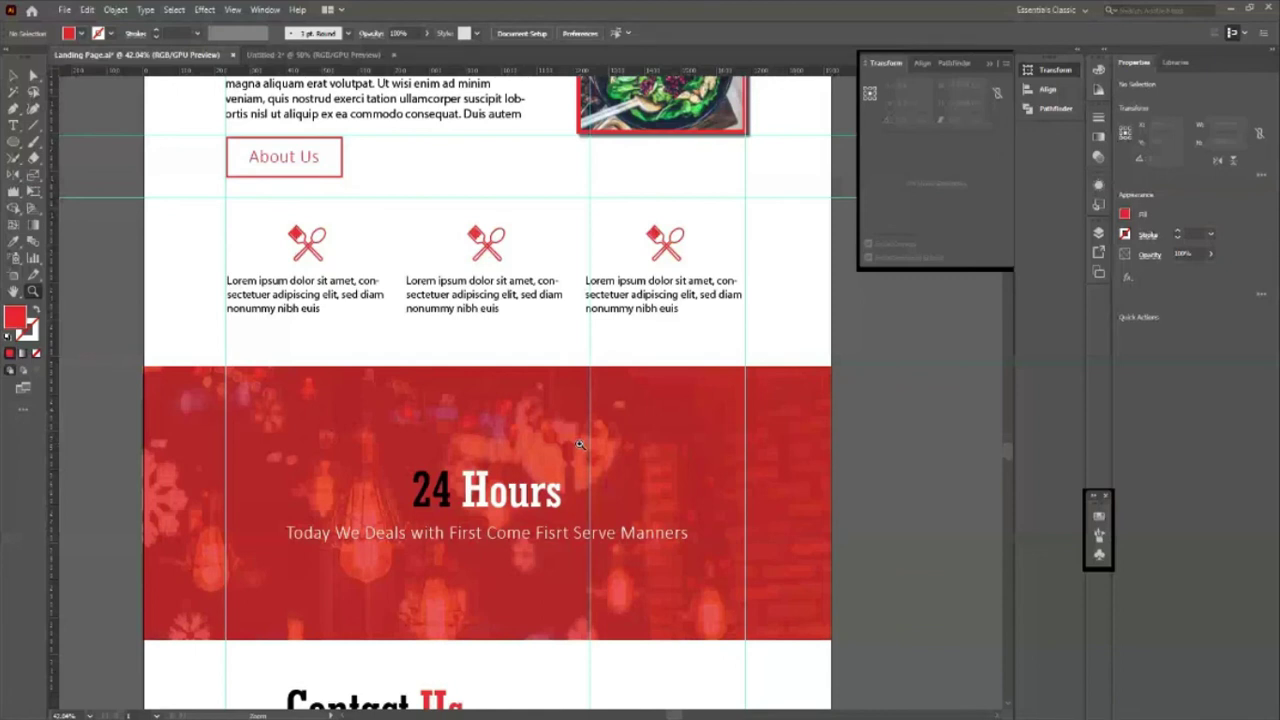
{"action": "scroll", "coordinate": [518, 432], "scroll_direction": "down", "scroll_amount": 1}
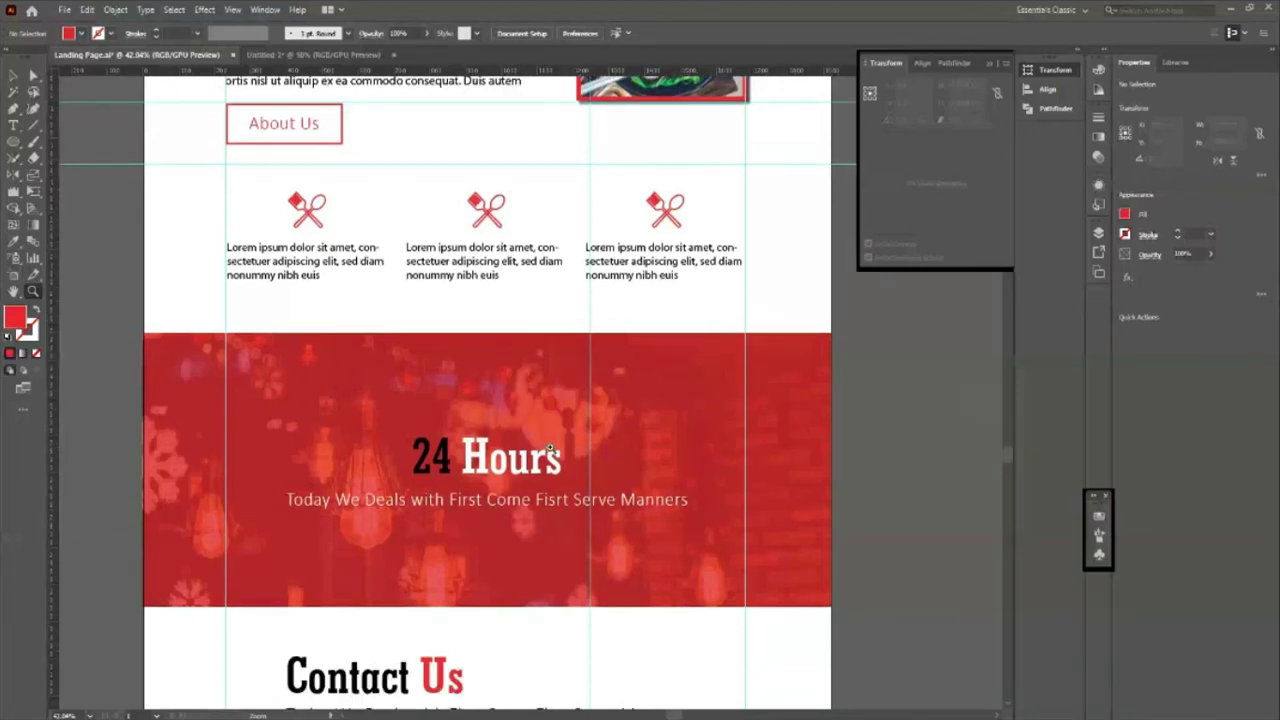
{"action": "scroll", "coordinate": [496, 372], "scroll_direction": "down", "scroll_amount": 1}
{"action": "scroll", "coordinate": [723, 331], "scroll_direction": "down", "scroll_amount": 1}
{"action": "scroll", "coordinate": [395, 385], "scroll_direction": "down", "scroll_amount": 1}
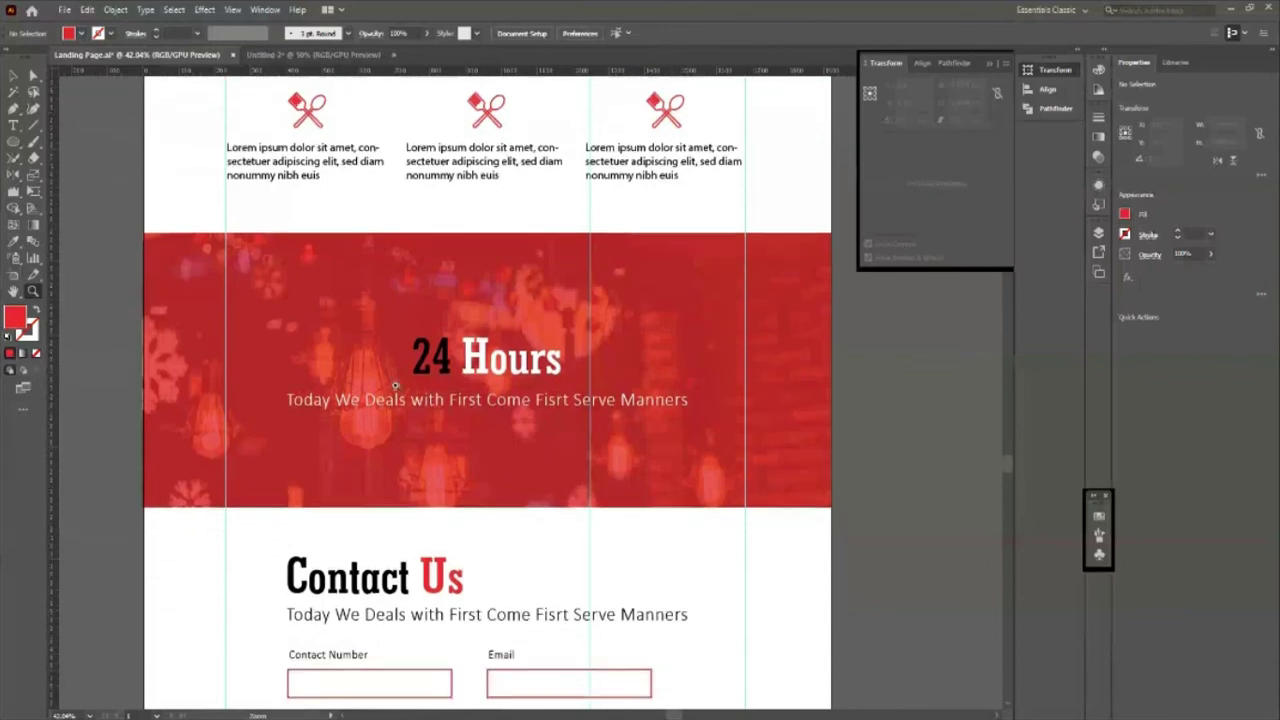
{"action": "scroll", "coordinate": [628, 381], "scroll_direction": "down", "scroll_amount": 3}
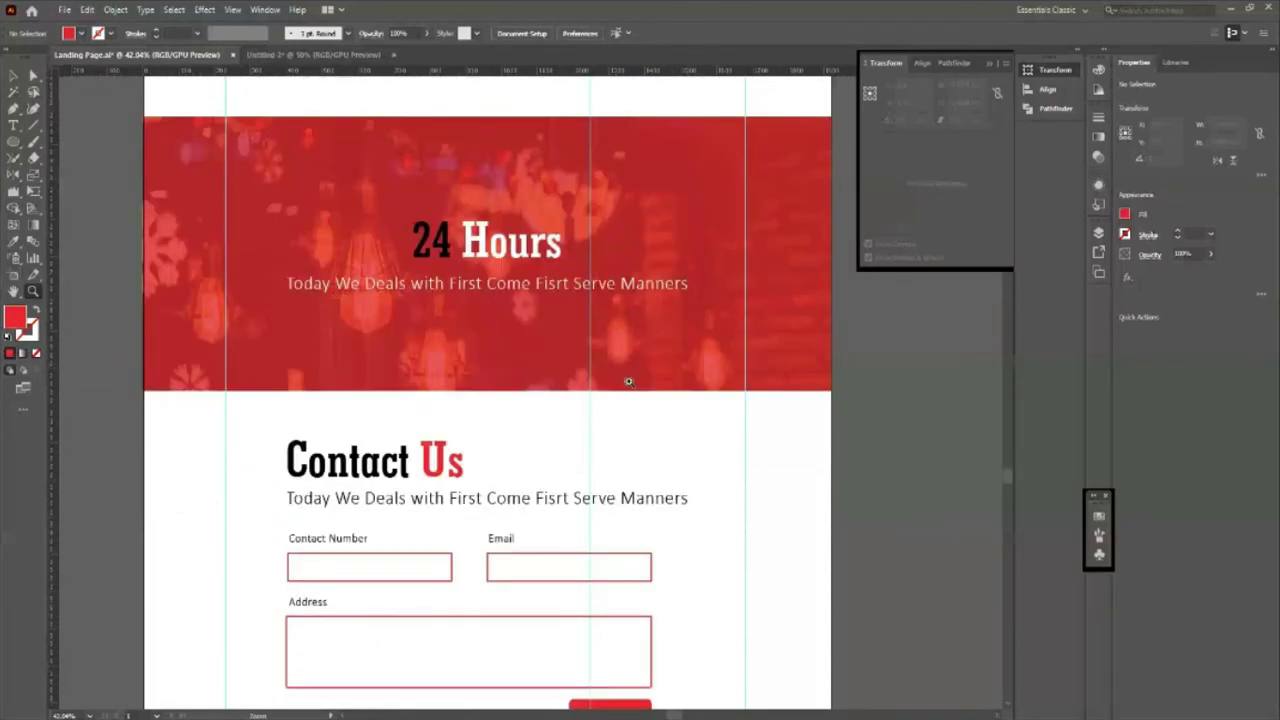
{"action": "scroll", "coordinate": [621, 392], "scroll_direction": "down", "scroll_amount": 2}
{"action": "scroll", "coordinate": [458, 375], "scroll_direction": "down", "scroll_amount": 1}
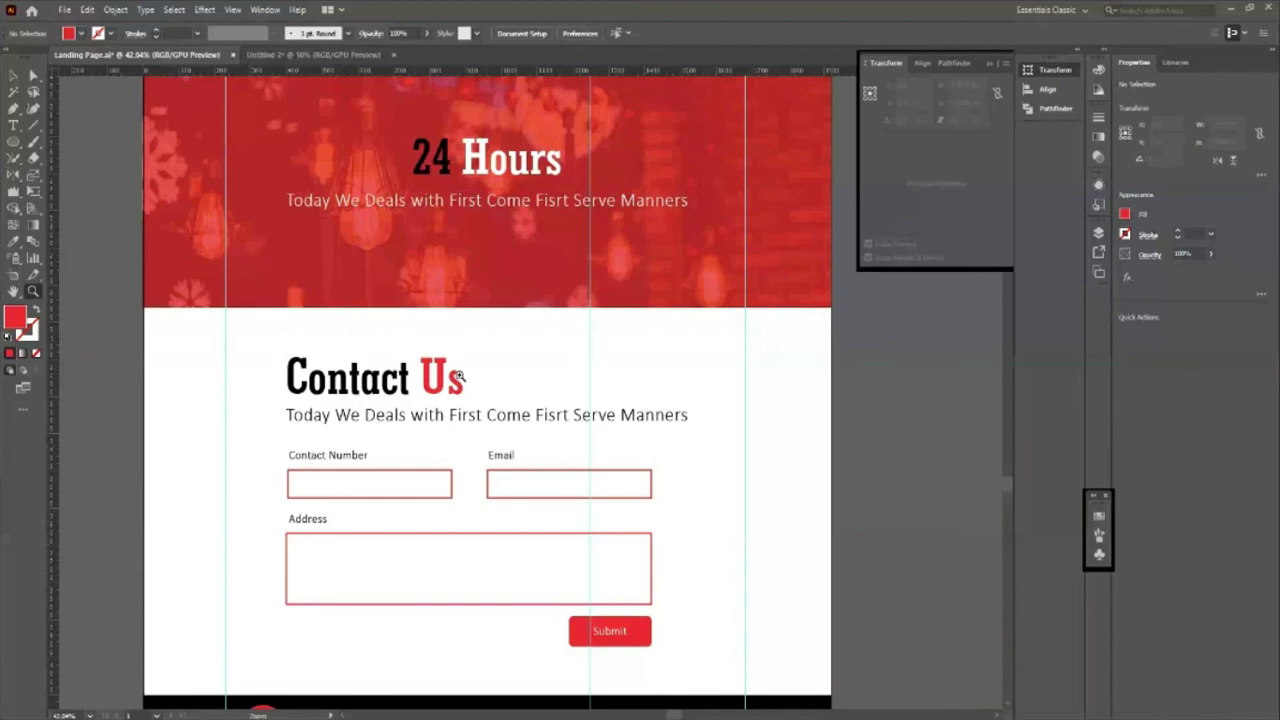
{"action": "scroll", "coordinate": [510, 409], "scroll_direction": "down", "scroll_amount": 2}
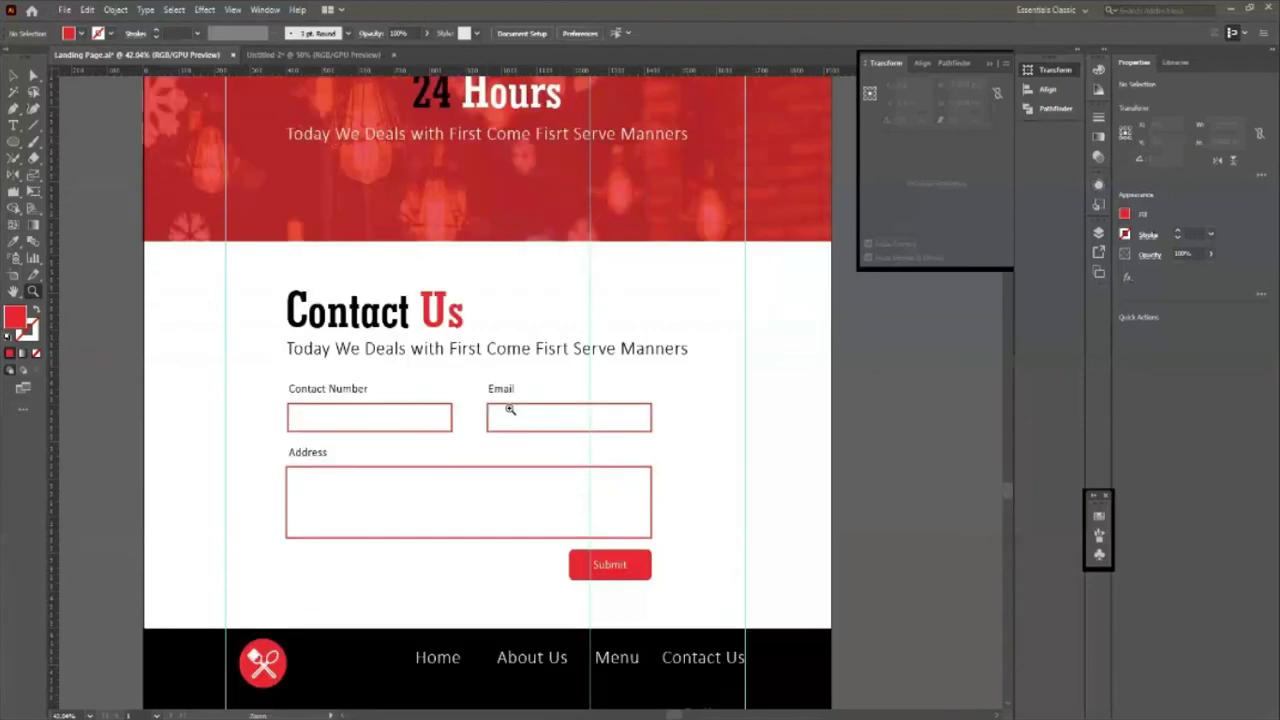
{"action": "scroll", "coordinate": [510, 409], "scroll_direction": "down", "scroll_amount": 2}
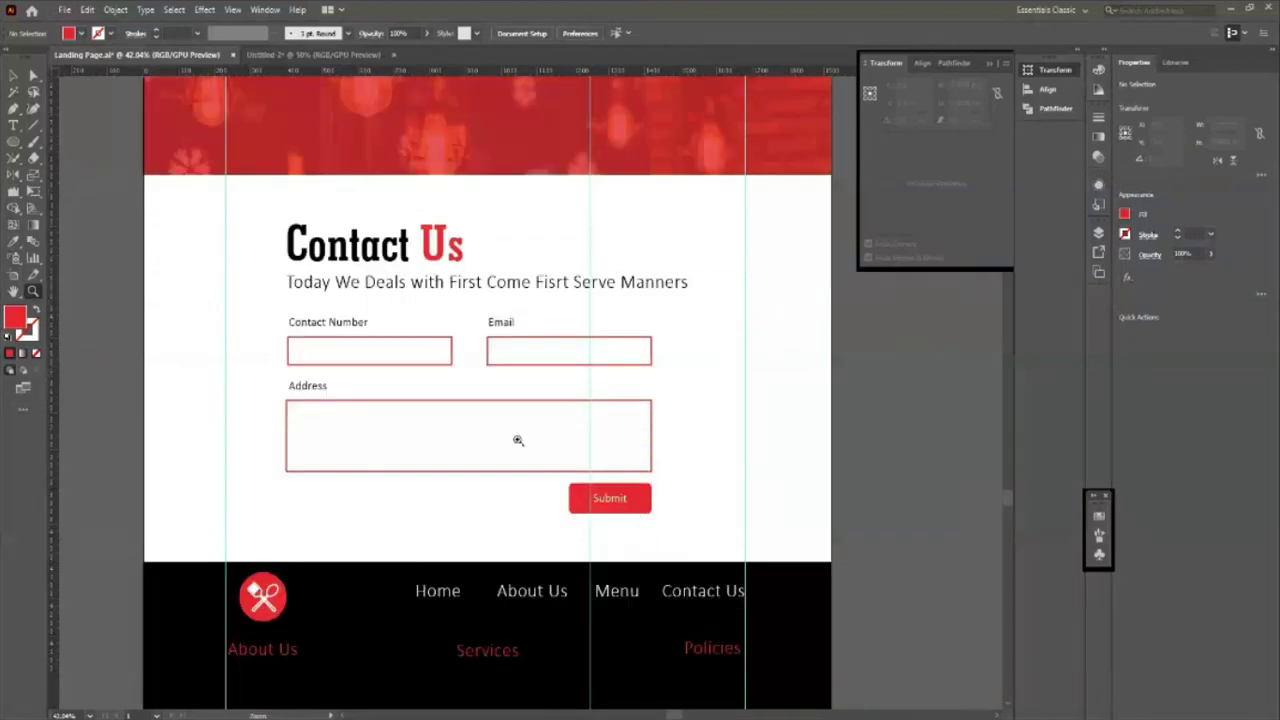
{"action": "scroll", "coordinate": [543, 486], "scroll_direction": "down", "scroll_amount": 1}
{"action": "scroll", "coordinate": [538, 483], "scroll_direction": "down", "scroll_amount": 5}
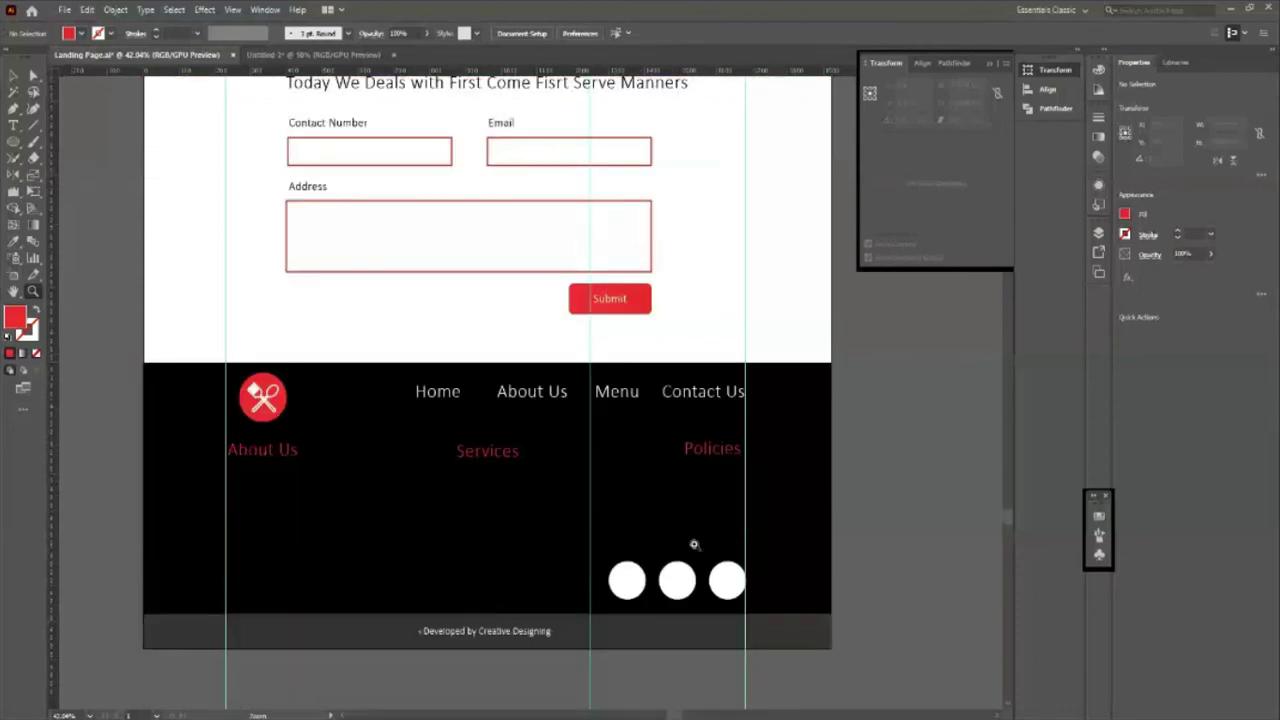
{"action": "scroll", "coordinate": [576, 467], "scroll_direction": "down", "scroll_amount": 1}
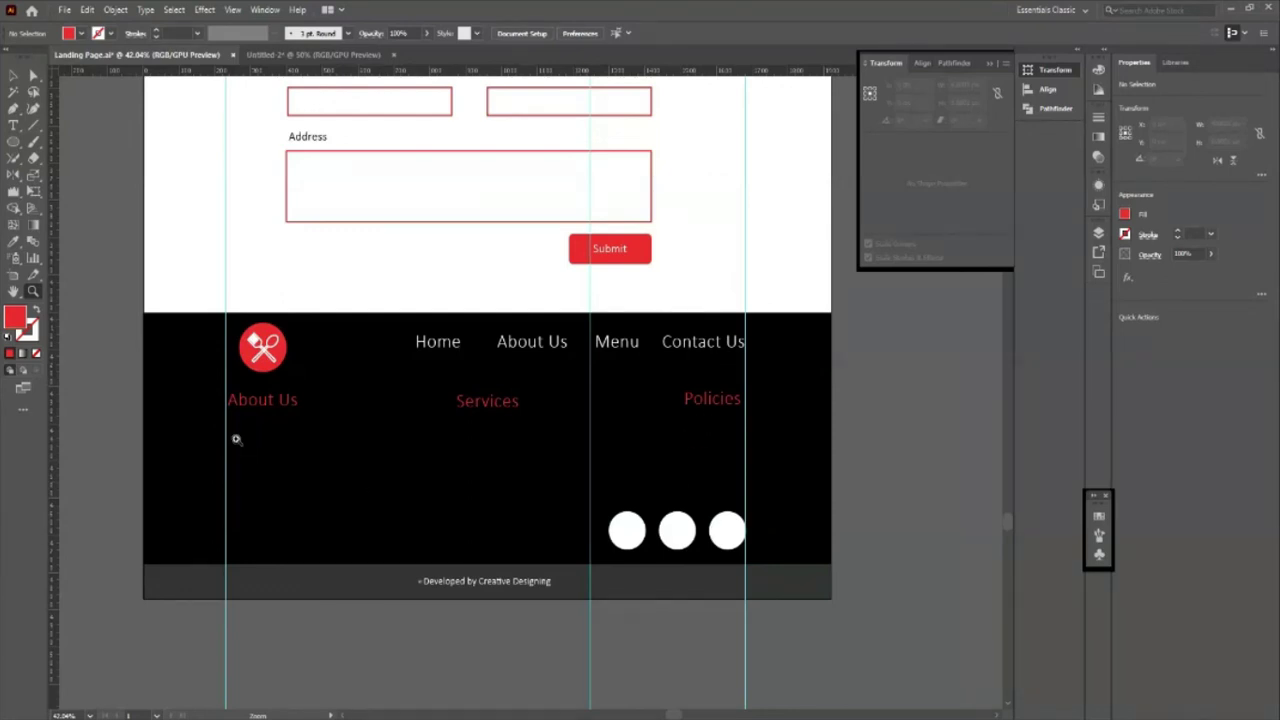
Step: Zoom in on the footer and duplicate the About Us heading twice below it
{"action": "mouse_move", "coordinate": [120, 486]}
{"action": "left_mouse_down"}
{"action": "mouse_move", "coordinate": [192, 493]}
{"action": "mouse_move", "coordinate": [306, 423]}
{"action": "left_mouse_up"}
{"action": "key", "text": "v"}
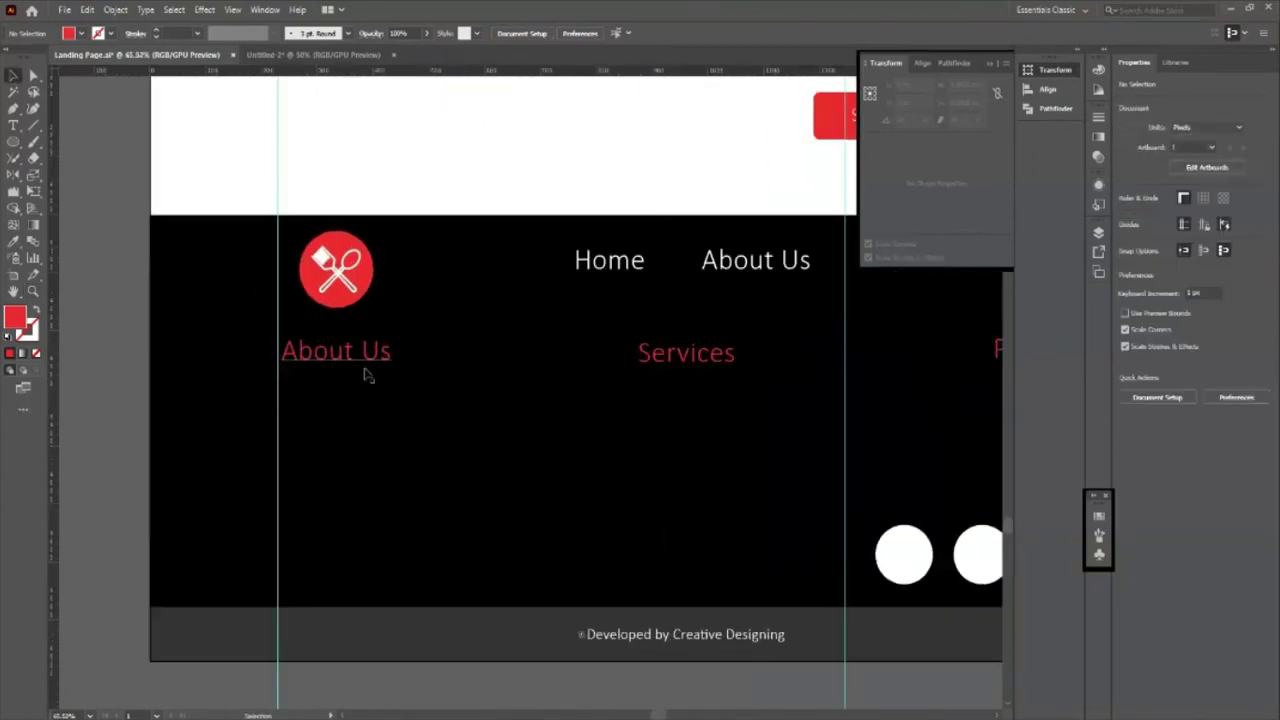
{"action": "left_click", "coordinate": [365, 368]}
{"action": "key", "text": "alt+shift+Down"}
{"action": "key", "text": "alt+shift+Down"}
{"action": "key", "text": "alt+shift+Down"}
{"action": "key", "text": "alt+shift+Down"}
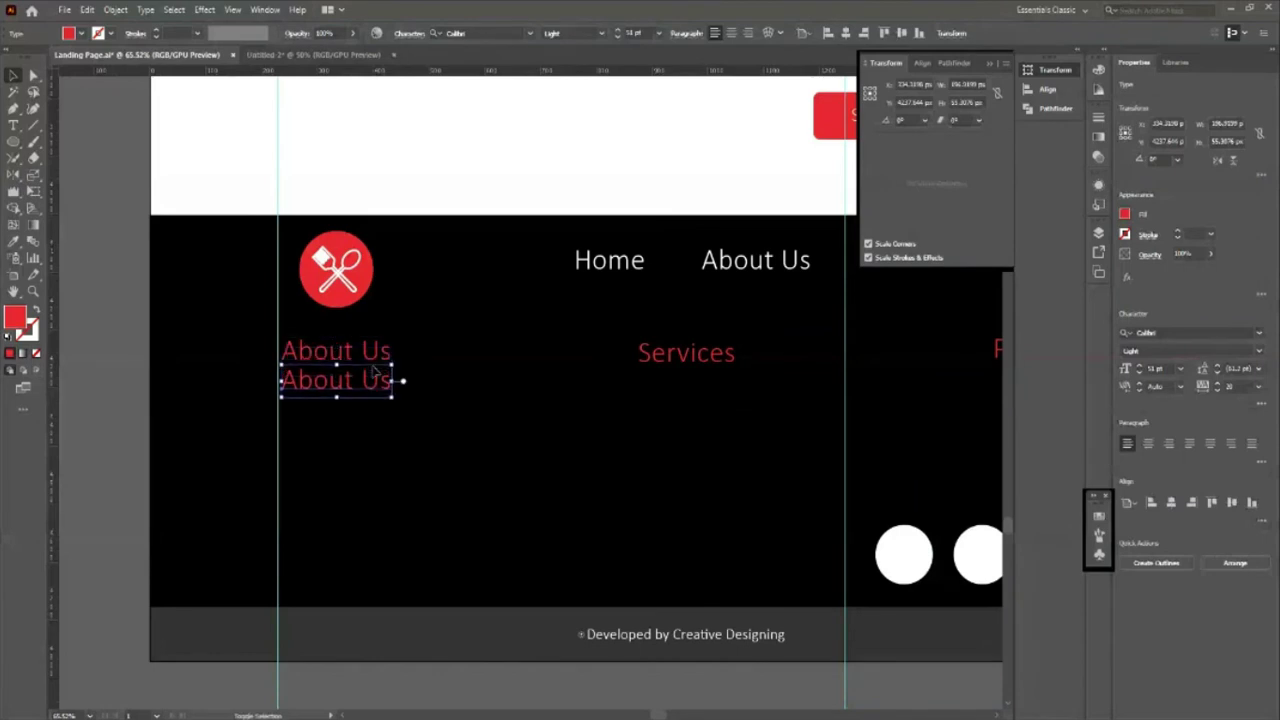
{"action": "key", "text": "shift+Down"}
{"action": "key", "text": "alt+shift+Down"}
{"action": "key", "text": "shift+Down"}
{"action": "key", "text": "shift+Down"}
{"action": "key", "text": "shift+Down"}
{"action": "key", "text": "shift+Down"}
Step: Shrink the two copies to link-sized text and nudge them into line with the heading
{"action": "left_click", "coordinate": [375, 385], "text": "shift"}
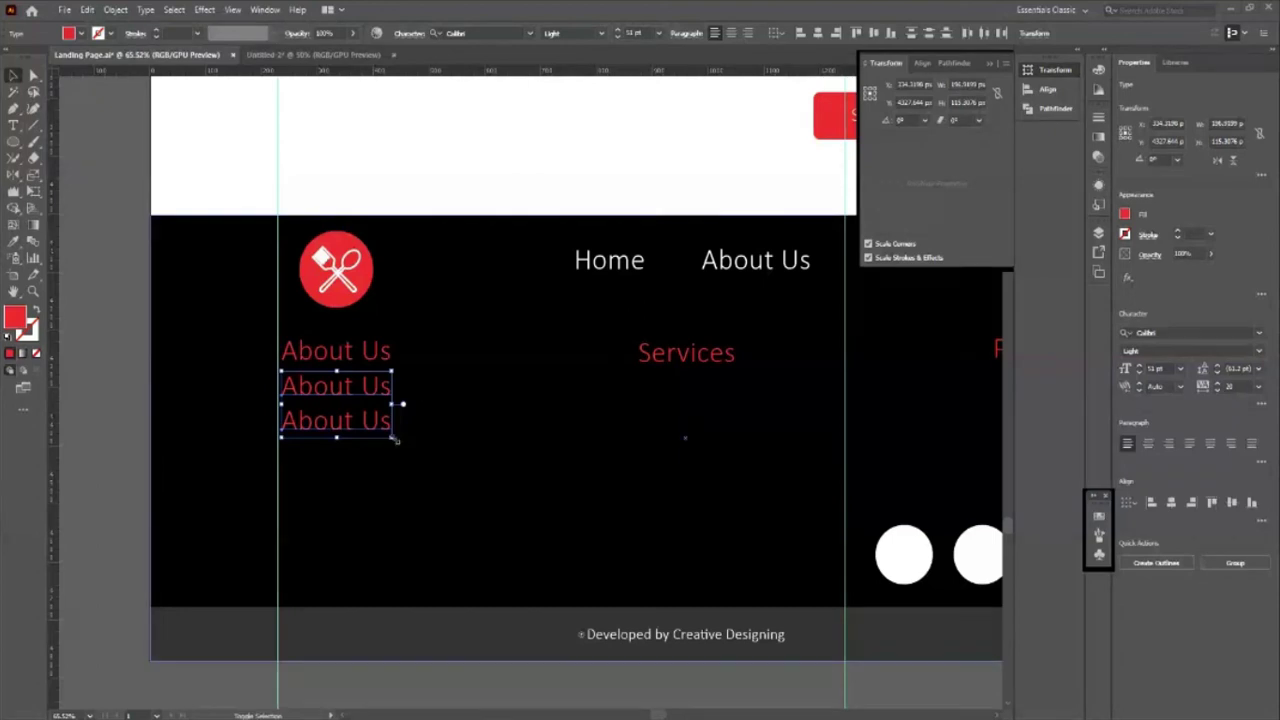
{"action": "left_click_drag", "start_coordinate": [391, 437], "coordinate": [375, 425]}
{"action": "key", "text": "Left"}
{"action": "key", "text": "Left"}
{"action": "key", "text": "Left"}
{"action": "key", "text": "Up"}
{"action": "key", "text": "Up"}
{"action": "key", "text": "Up"}
{"action": "key", "text": "Left"}
{"action": "key", "text": "Left"}
{"action": "key", "text": "Left"}
{"action": "key", "text": "Left"}
{"action": "key", "text": "Left"}
{"action": "key", "text": "Left"}
{"action": "key", "text": "Left"}
{"action": "key", "text": "Left"}
{"action": "key", "text": "Left"}
{"action": "key", "text": "Left"}
{"action": "key", "text": "Left"}
{"action": "key", "text": "Left"}
{"action": "key", "text": "Left"}
{"action": "key", "text": "Left"}
{"action": "key", "text": "Left"}
{"action": "key", "text": "Left"}
Step: Make the two small About Us links white with the Eyedropper and nudge them up
{"action": "key", "text": "i"}
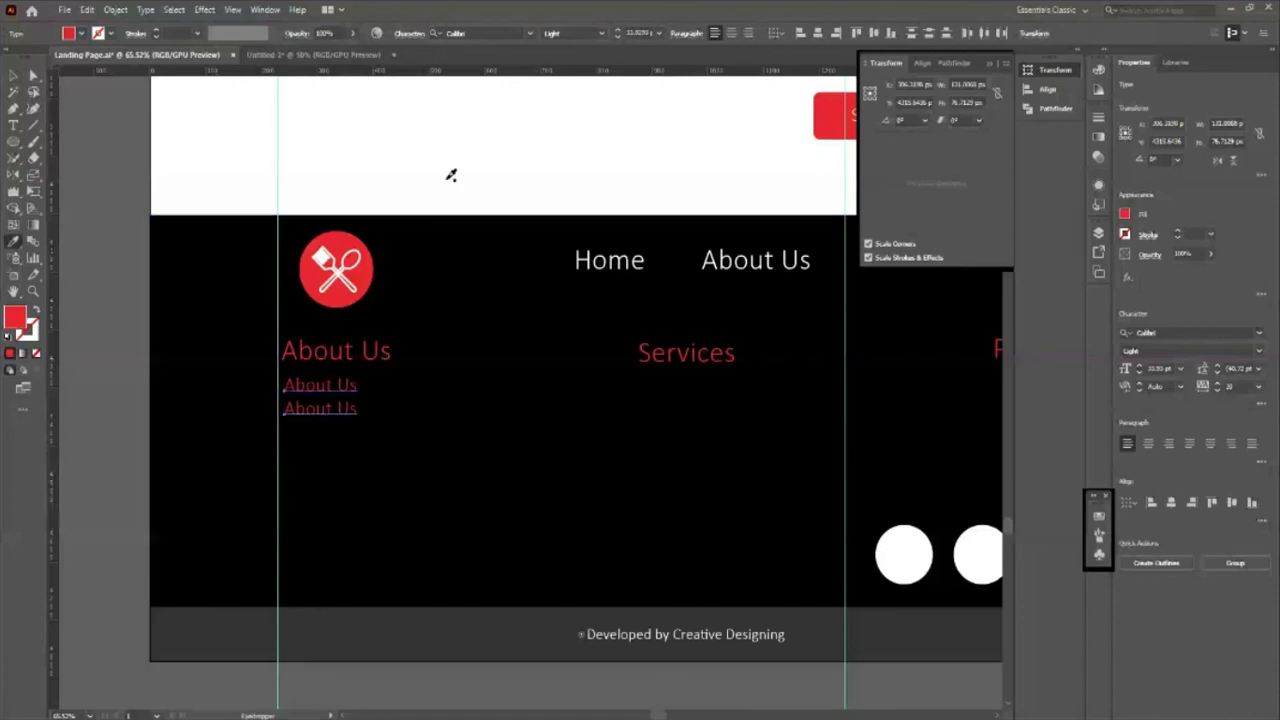
{"action": "left_click", "coordinate": [451, 175]}
{"action": "key", "text": "v"}
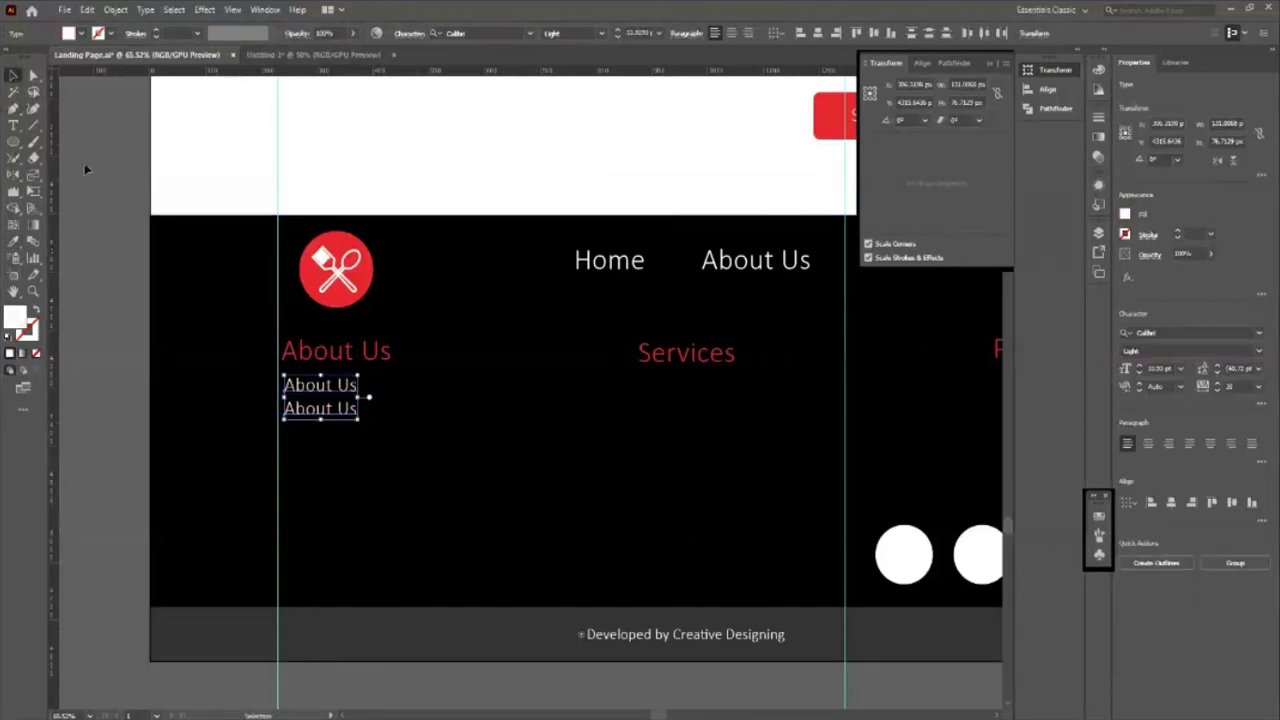
{"action": "left_click", "coordinate": [322, 404], "text": "shift"}
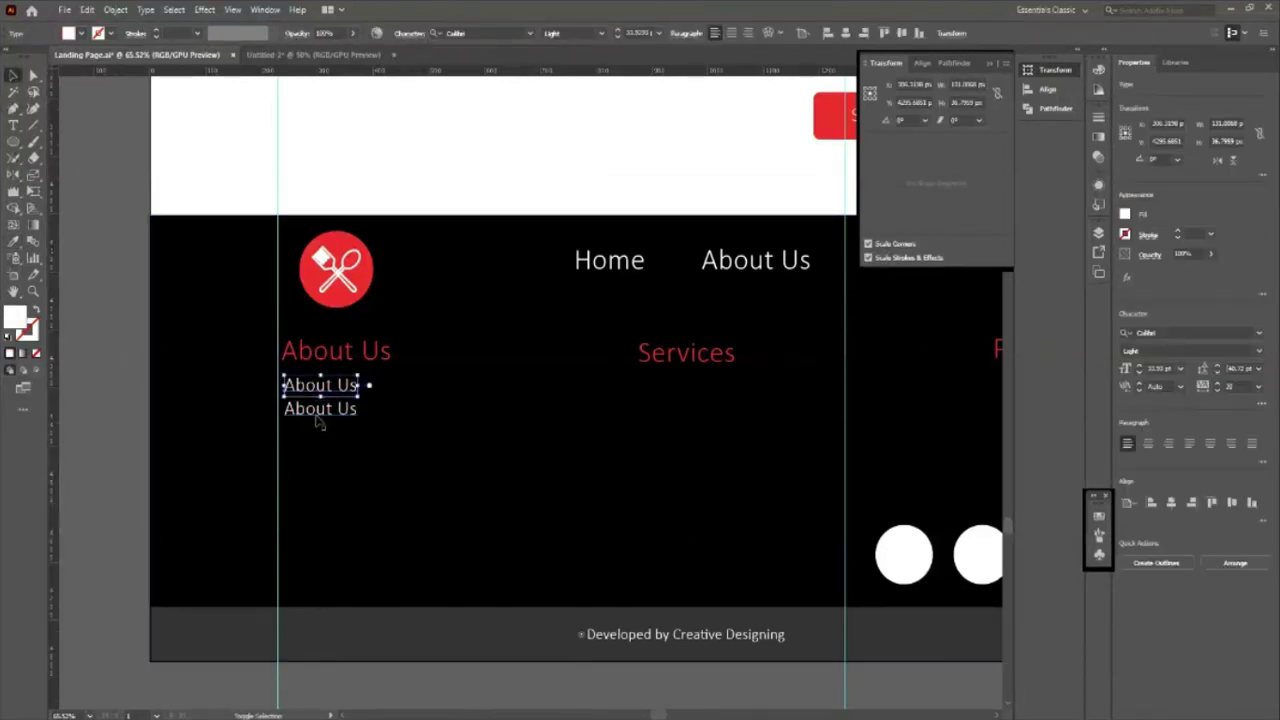
{"action": "key", "text": "Up"}
{"action": "key", "text": "Up"}
{"action": "key", "text": "Up"}
{"action": "key", "text": "Up"}
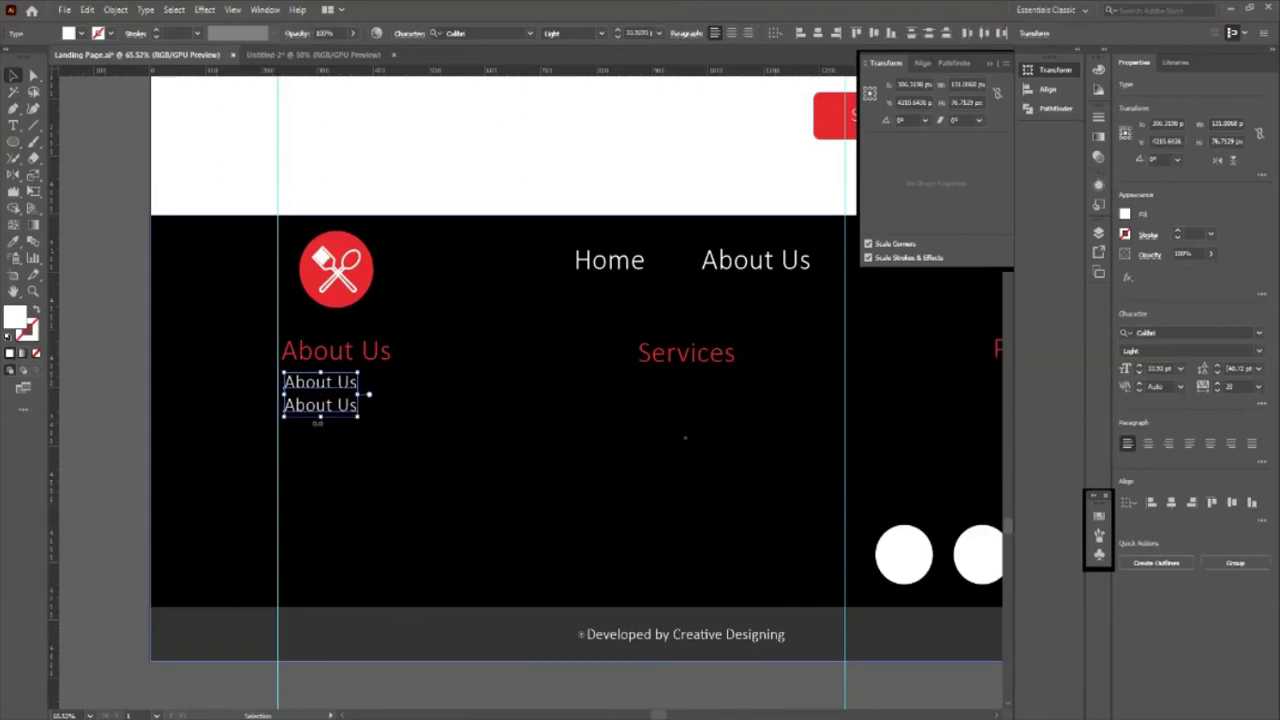
Step: Alt-drag the bottom link to add a third About Us line below it
{"action": "left_click", "coordinate": [314, 465]}
{"action": "left_click", "coordinate": [308, 417]}
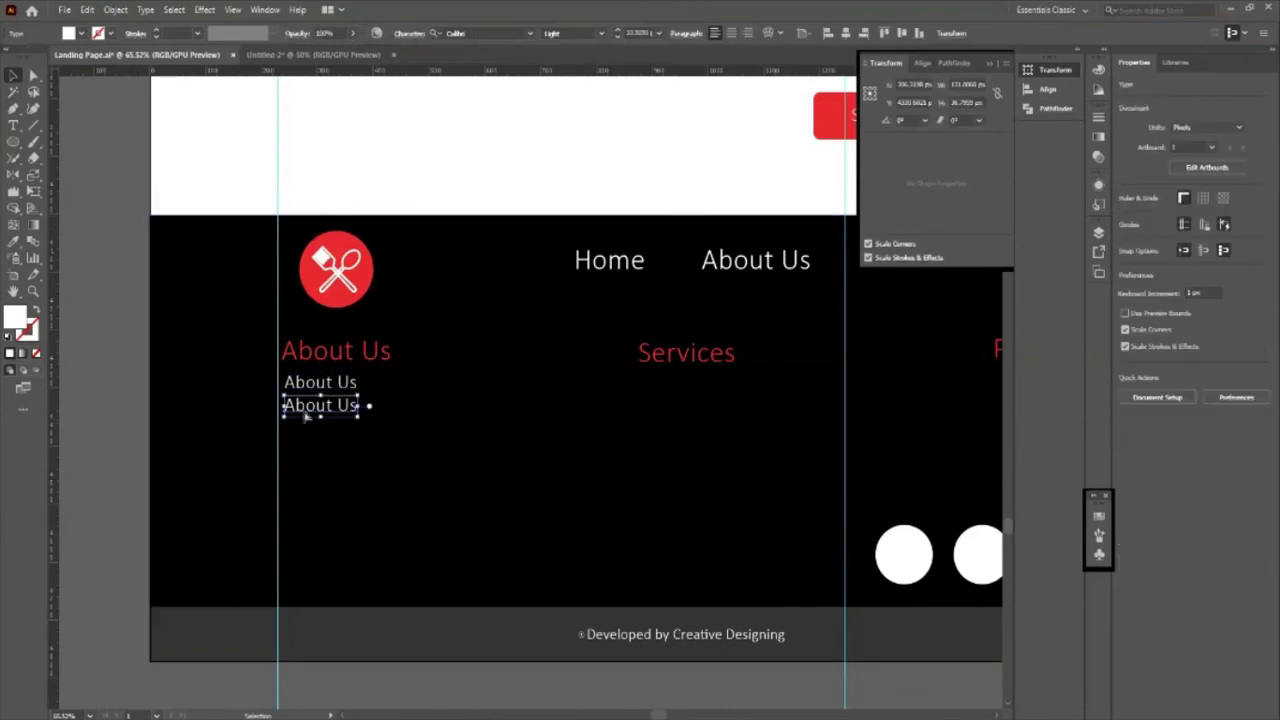
{"action": "left_click_drag", "start_coordinate": [308, 417], "coordinate": [308, 440]}
{"action": "key", "text": "Down"}
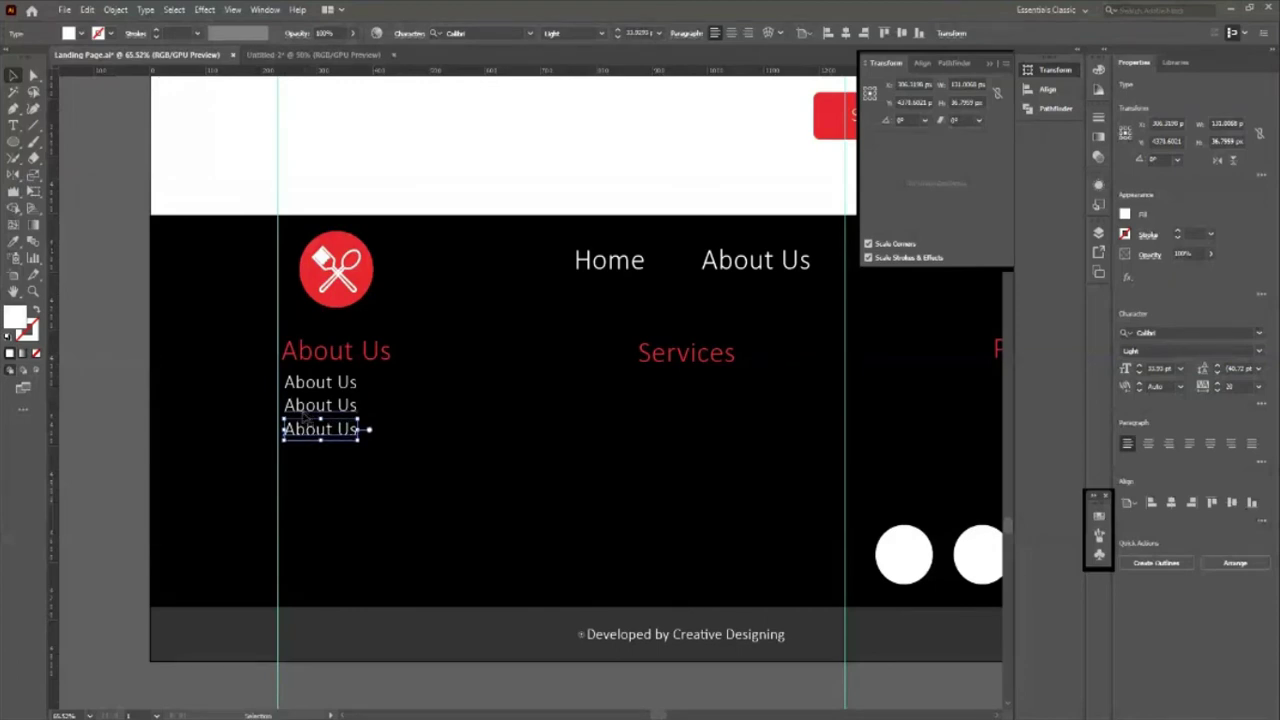
{"action": "left_click", "coordinate": [133, 429]}
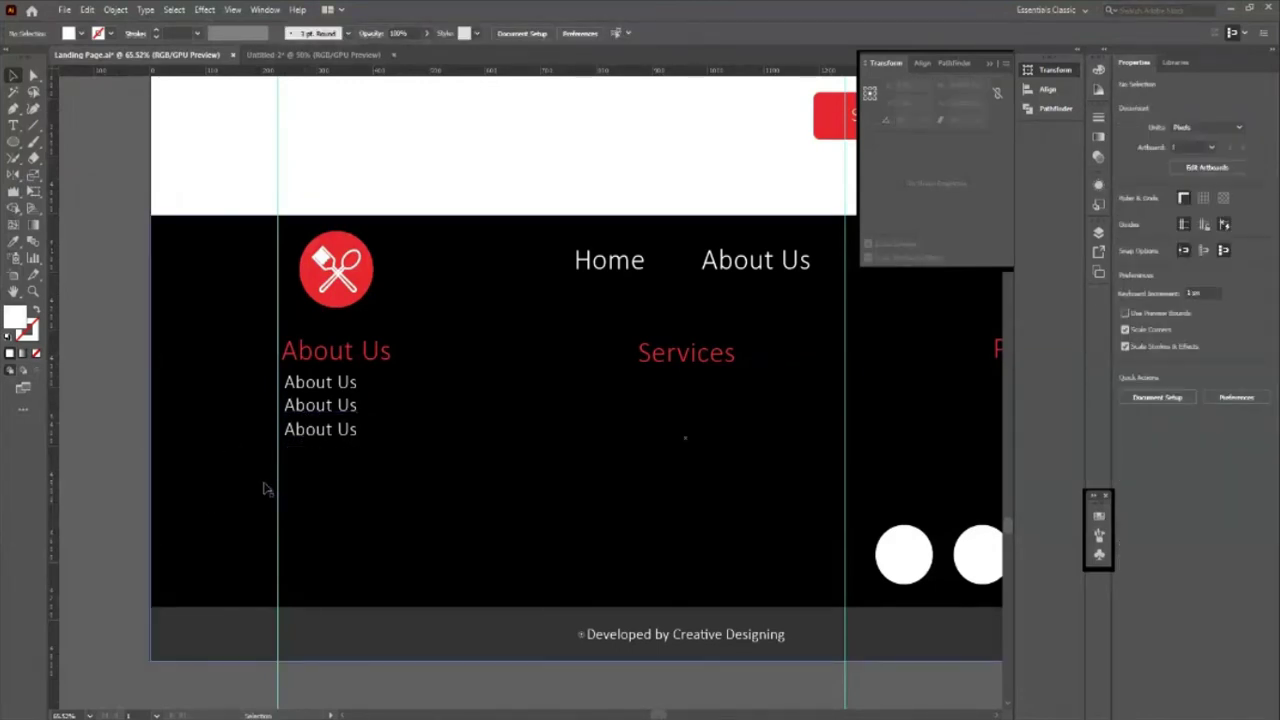
Step: Group the three About Us links, then select the Services heading to adjust its position
{"action": "left_click", "coordinate": [300, 406]}
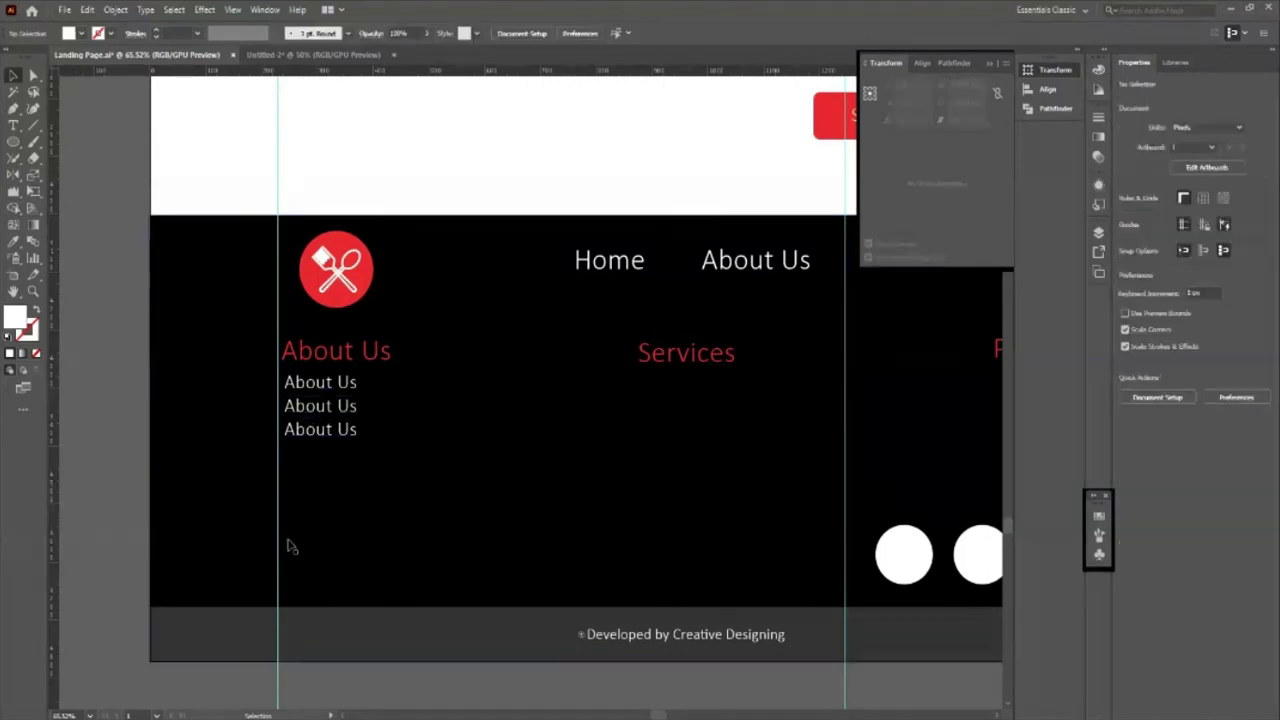
{"action": "left_click", "coordinate": [320, 384]}
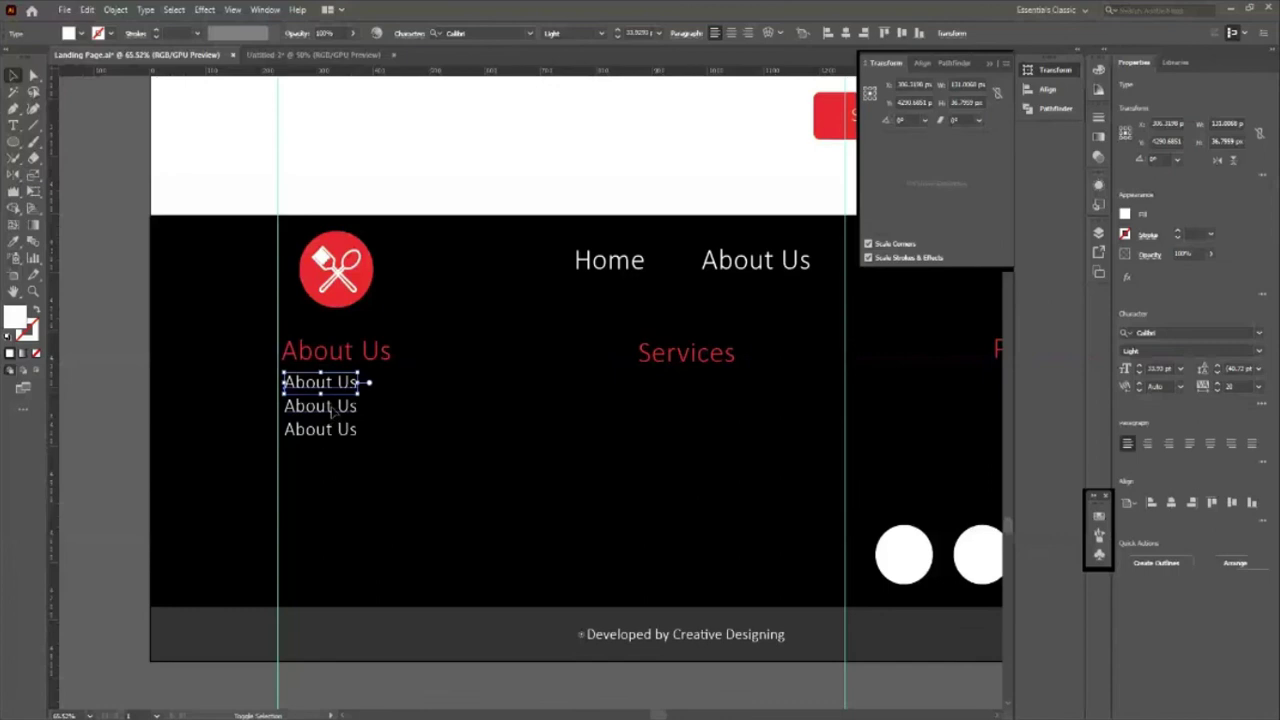
{"action": "left_click", "coordinate": [320, 406], "text": "shift"}
{"action": "left_click", "coordinate": [320, 429], "text": "shift"}
{"action": "key", "text": "a"}
{"action": "key", "text": "v"}
{"action": "key", "text": "ctrl+g"}
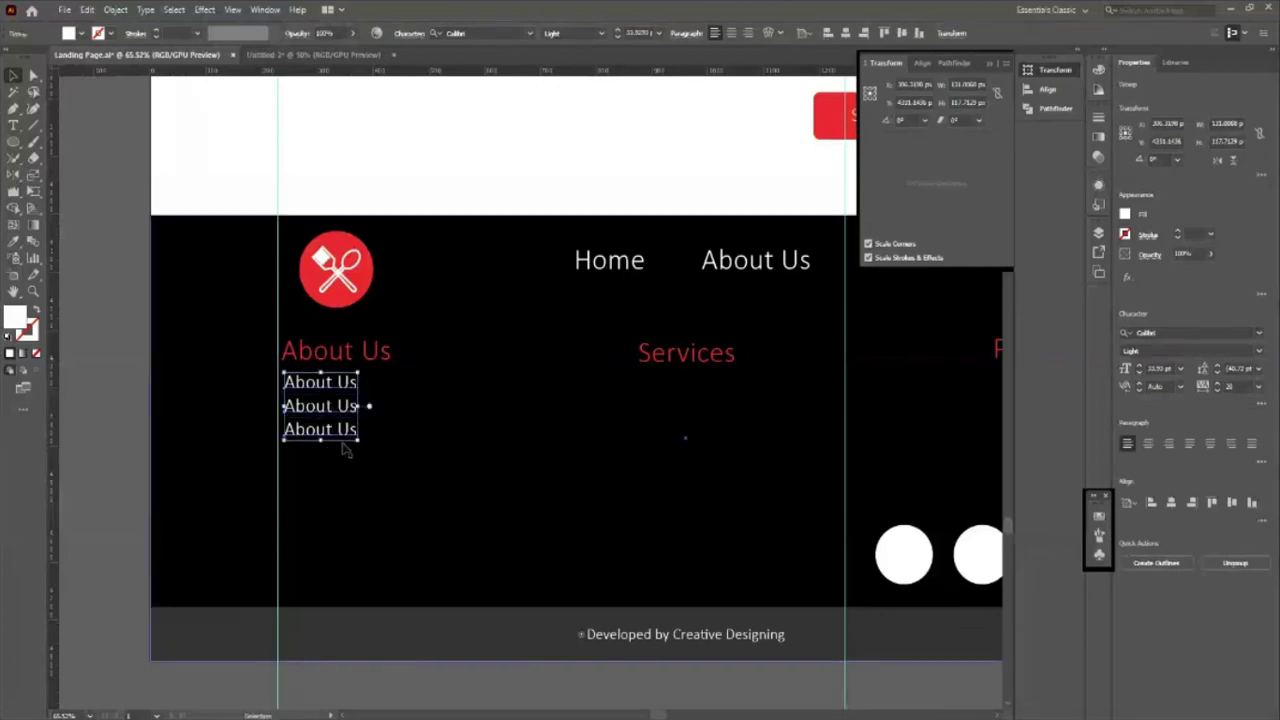
{"action": "left_click", "coordinate": [699, 366]}
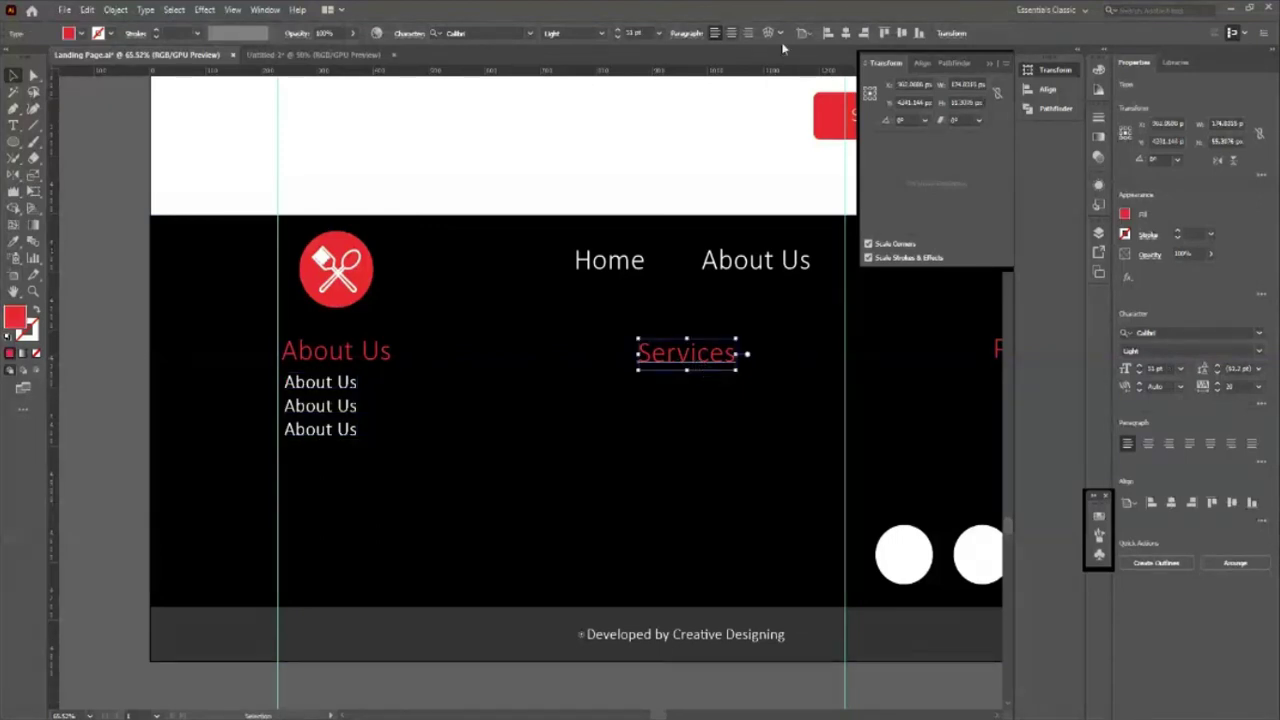
{"action": "left_click", "coordinate": [846, 33]}
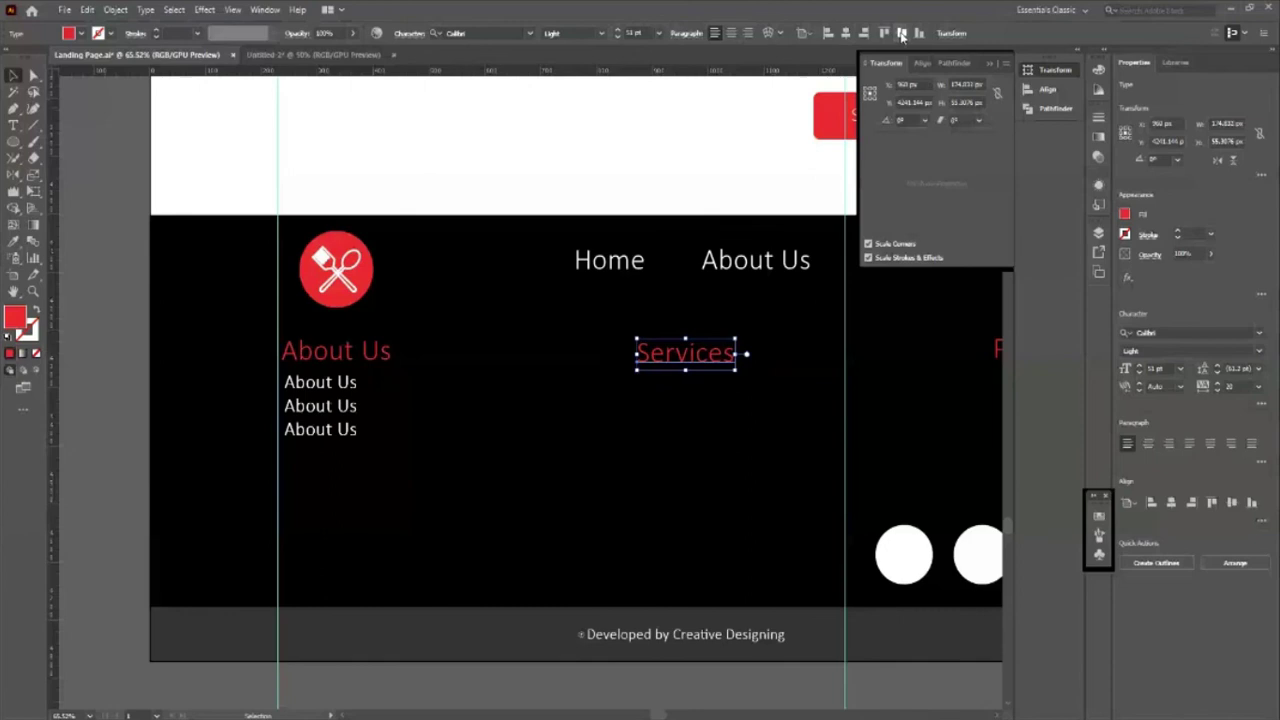
Step: Centre the About Us link group under the Services heading, using it as key object
{"action": "left_click", "coordinate": [355, 402]}
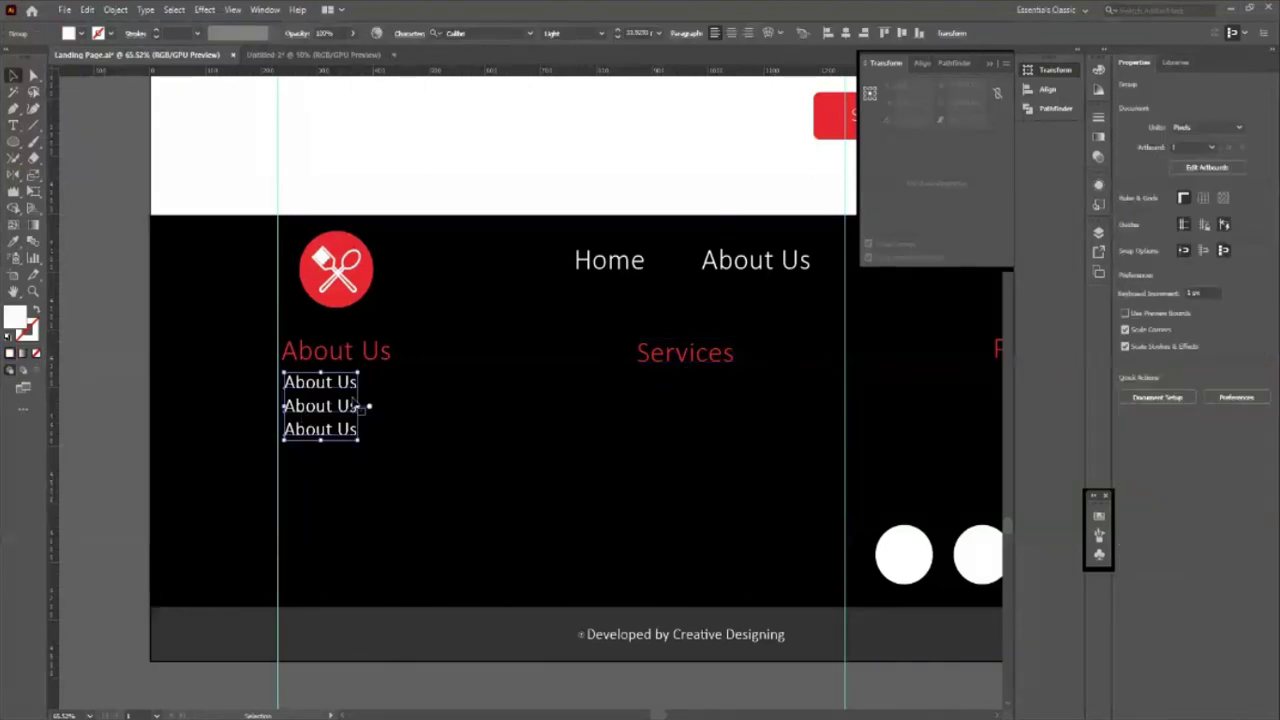
{"action": "left_click", "coordinate": [665, 360]}
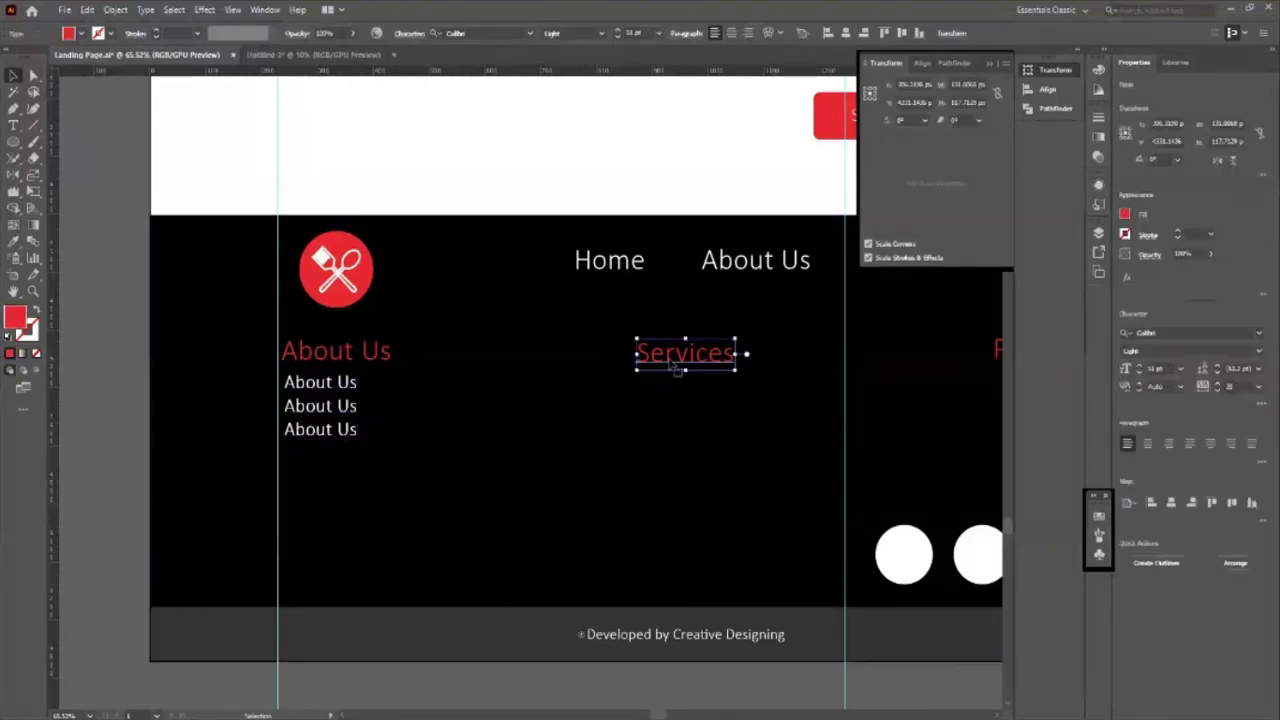
{"action": "left_click", "coordinate": [336, 437]}
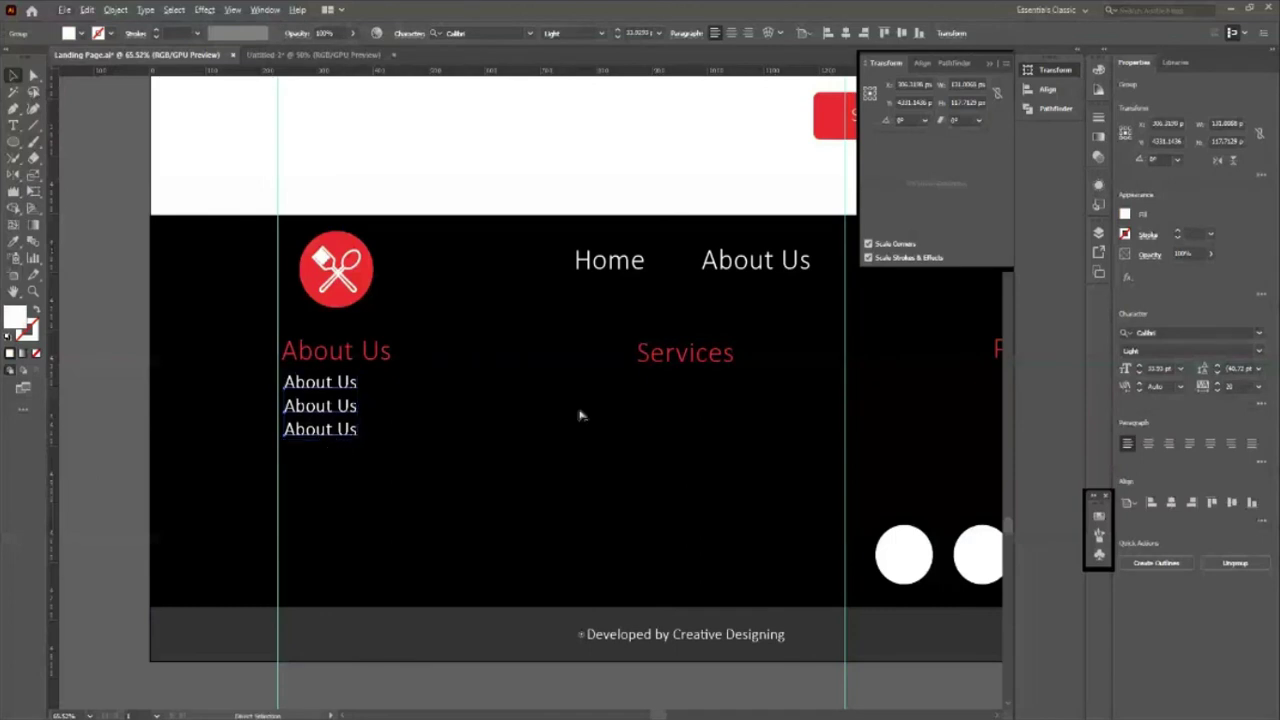
{"action": "left_click", "coordinate": [663, 363], "text": "shift"}
{"action": "left_click", "coordinate": [663, 365]}
{"action": "left_click", "coordinate": [817, 33]}
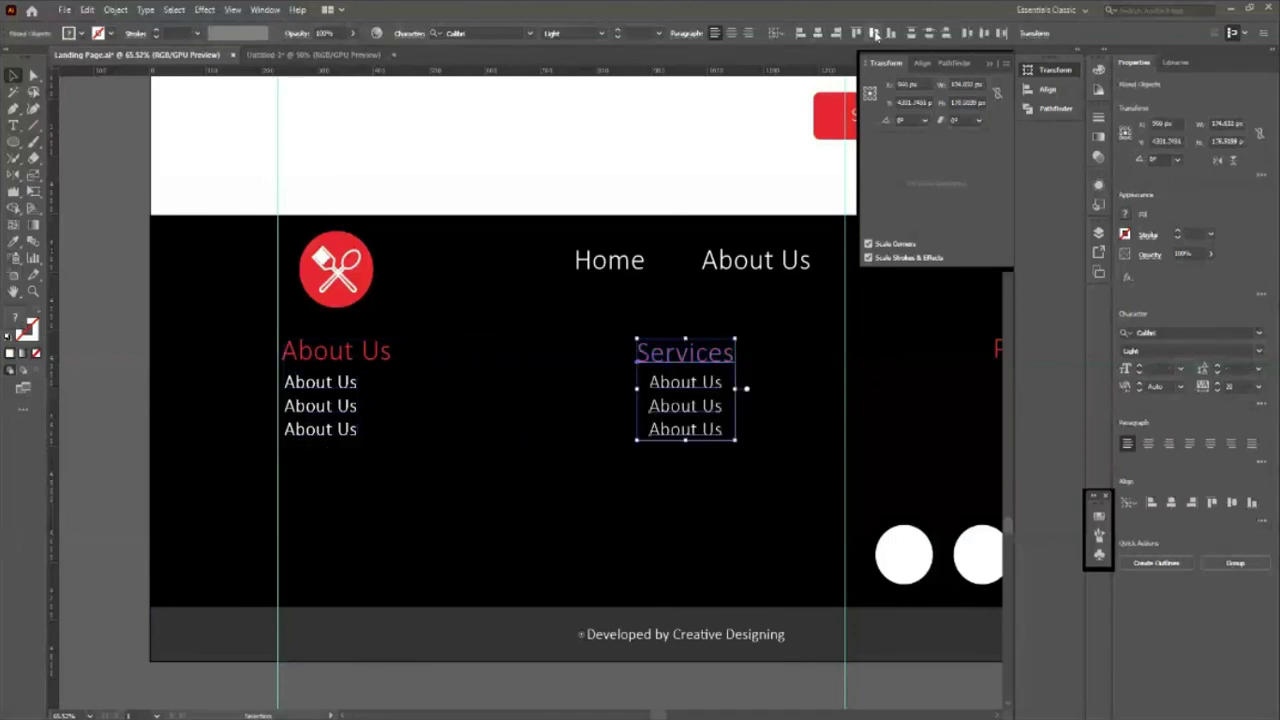
{"action": "left_click", "coordinate": [873, 33]}
{"action": "left_click", "coordinate": [629, 386]}
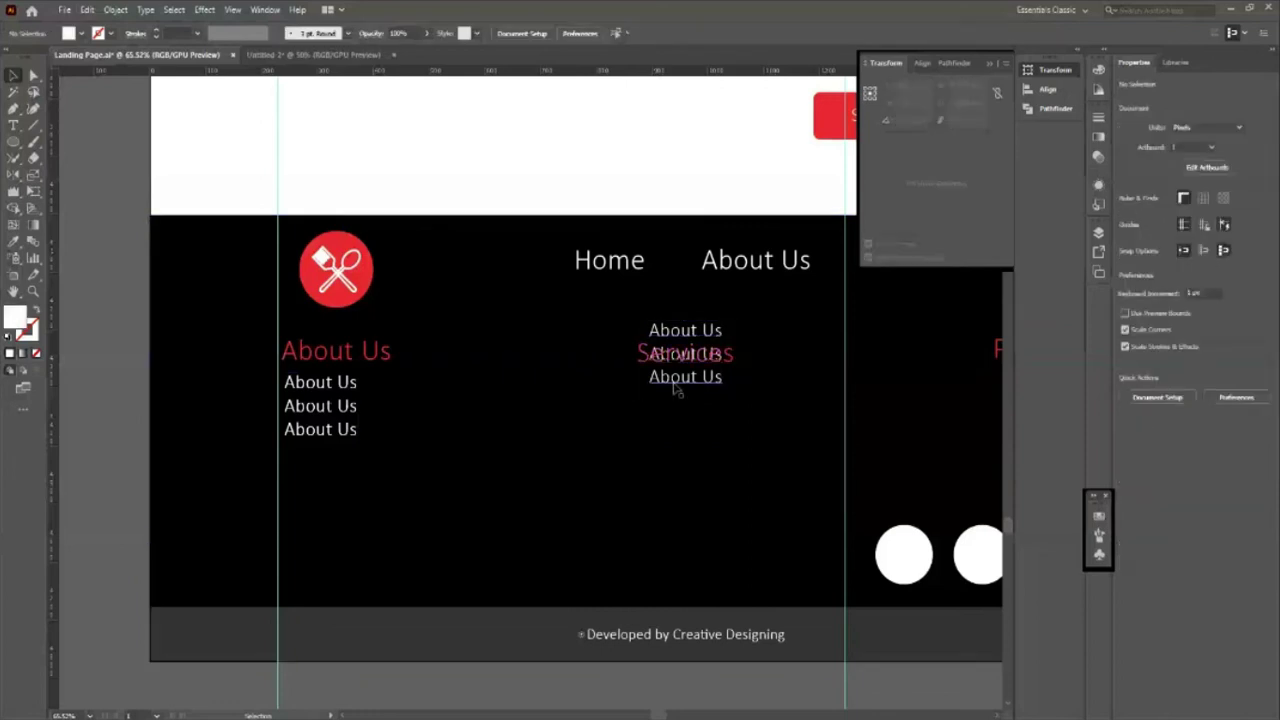
Step: Level the Services links with the first column and drag a copy under Policies
{"action": "left_click", "coordinate": [676, 392]}
{"action": "key", "text": "shift+Down"}
{"action": "key", "text": "shift+Down"}
{"action": "key", "text": "shift+Down"}
{"action": "key", "text": "shift+Down"}
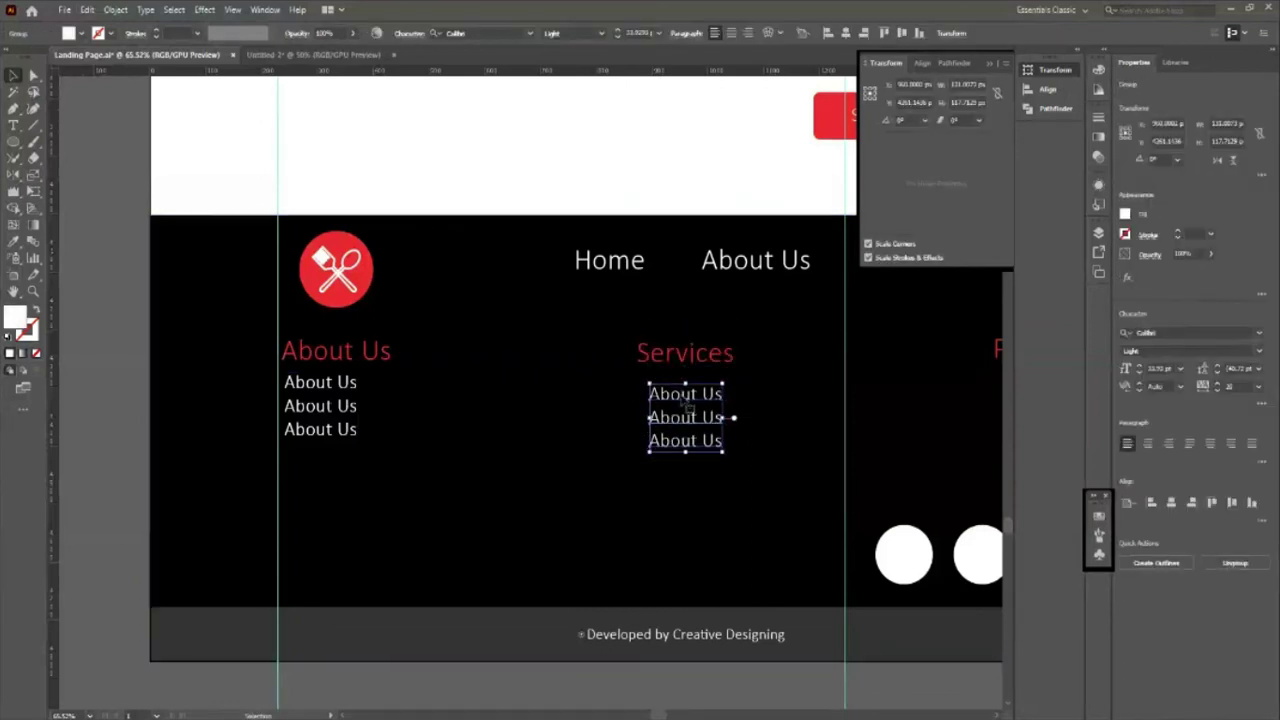
{"action": "key", "text": "Up"}
{"action": "key", "text": "Up"}
{"action": "key", "text": "Up"}
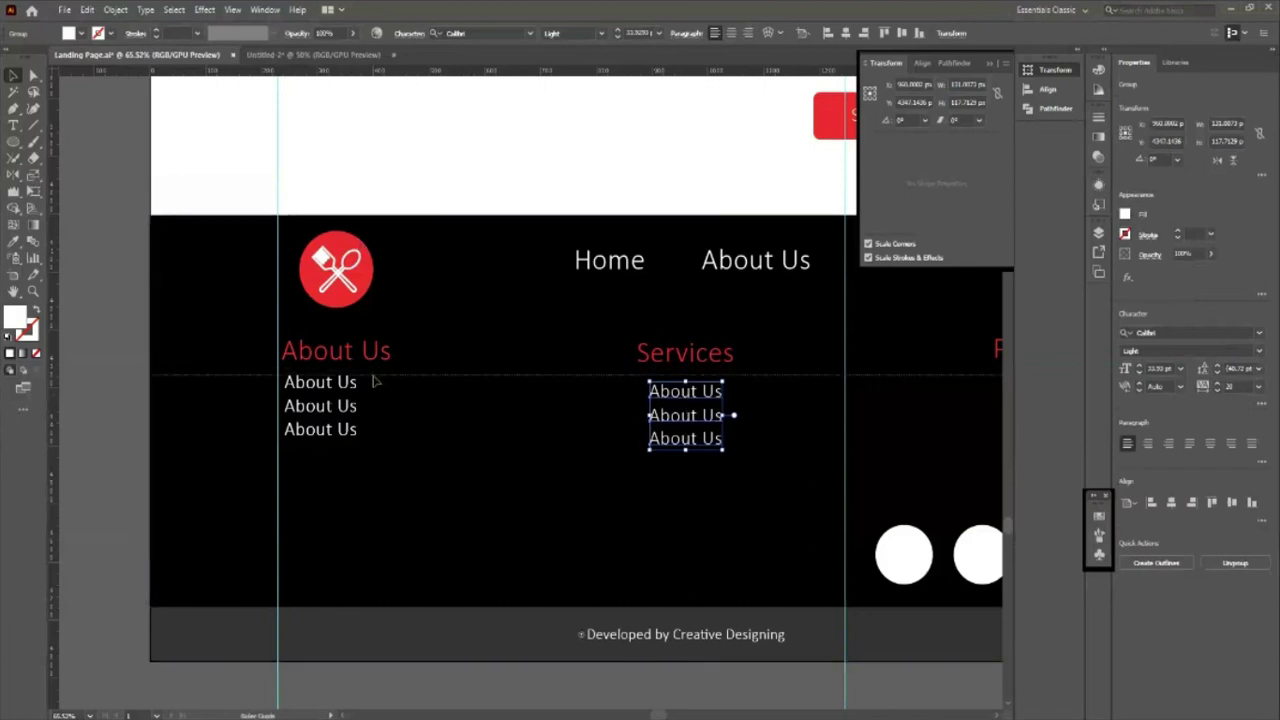
{"action": "left_click_drag", "start_coordinate": [697, 426], "coordinate": [697, 422]}
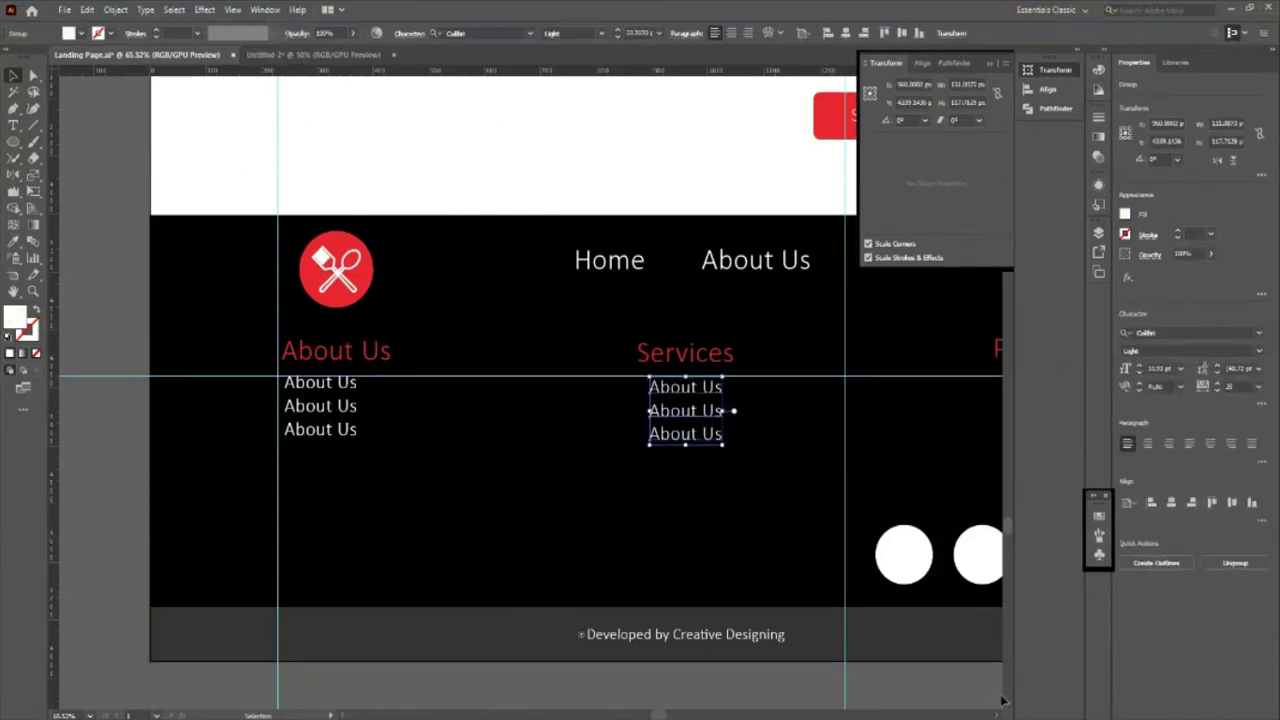
{"action": "scroll", "coordinate": [1054, 692], "scroll_direction": "right", "scroll_amount": 5}
{"action": "scroll", "coordinate": [1056, 698], "scroll_direction": "right", "scroll_amount": 2}
{"action": "left_click", "coordinate": [306, 443]}
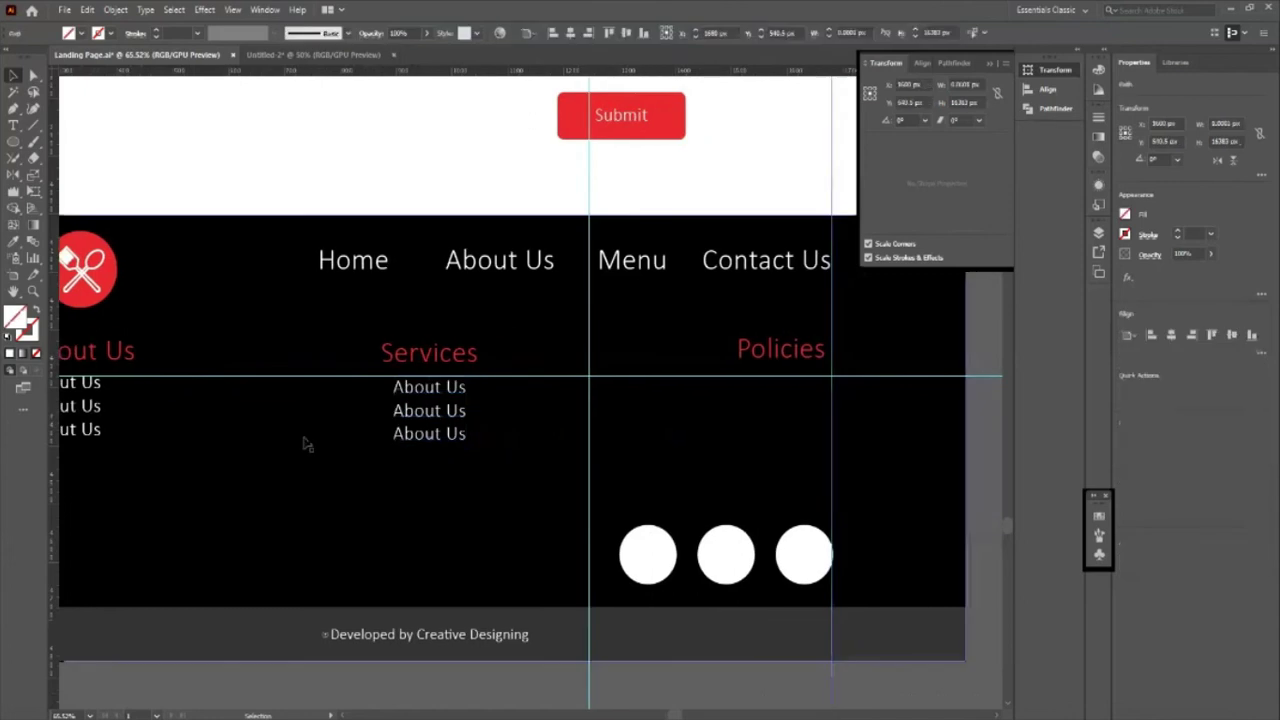
{"action": "mouse_move", "coordinate": [513, 395]}
{"action": "left_mouse_down"}
{"action": "mouse_move", "coordinate": [463, 457]}
{"action": "mouse_move", "coordinate": [770, 436]}
{"action": "mouse_move", "coordinate": [753, 437]}
{"action": "left_mouse_up"}
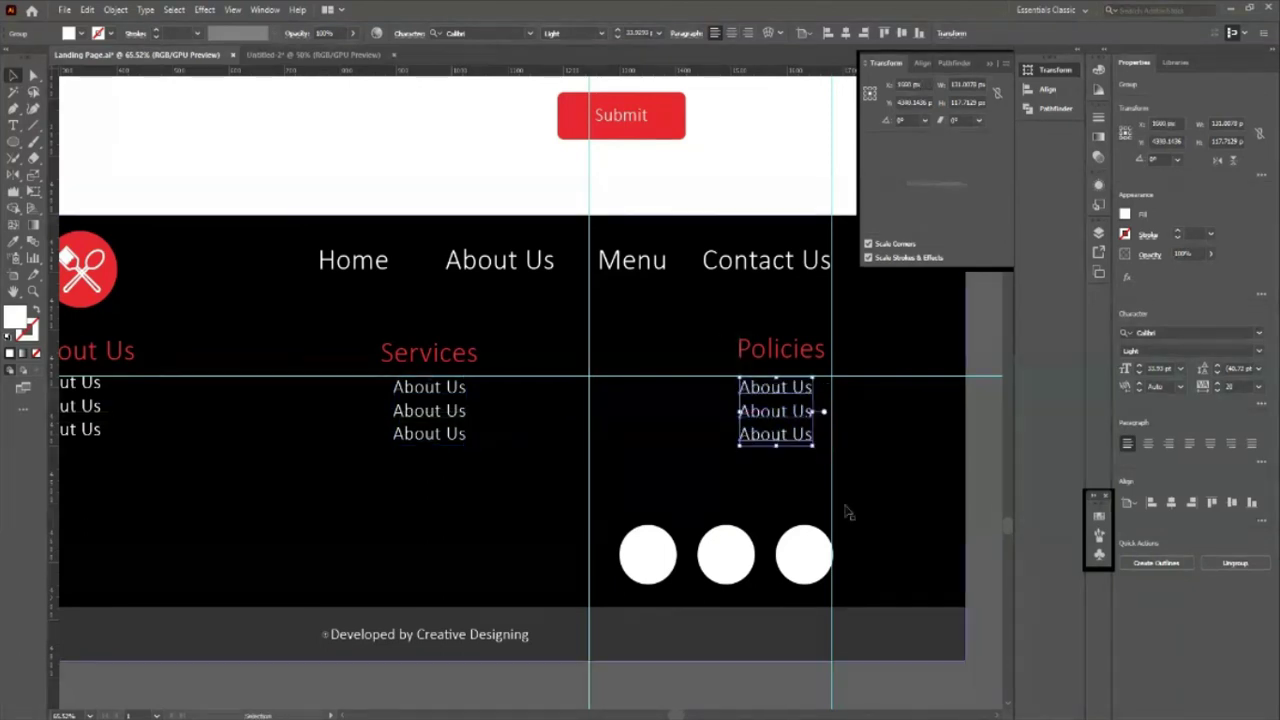
Step: Deselect, zoom out and scroll back up to the top of the landing page
{"action": "left_click", "coordinate": [546, 686]}
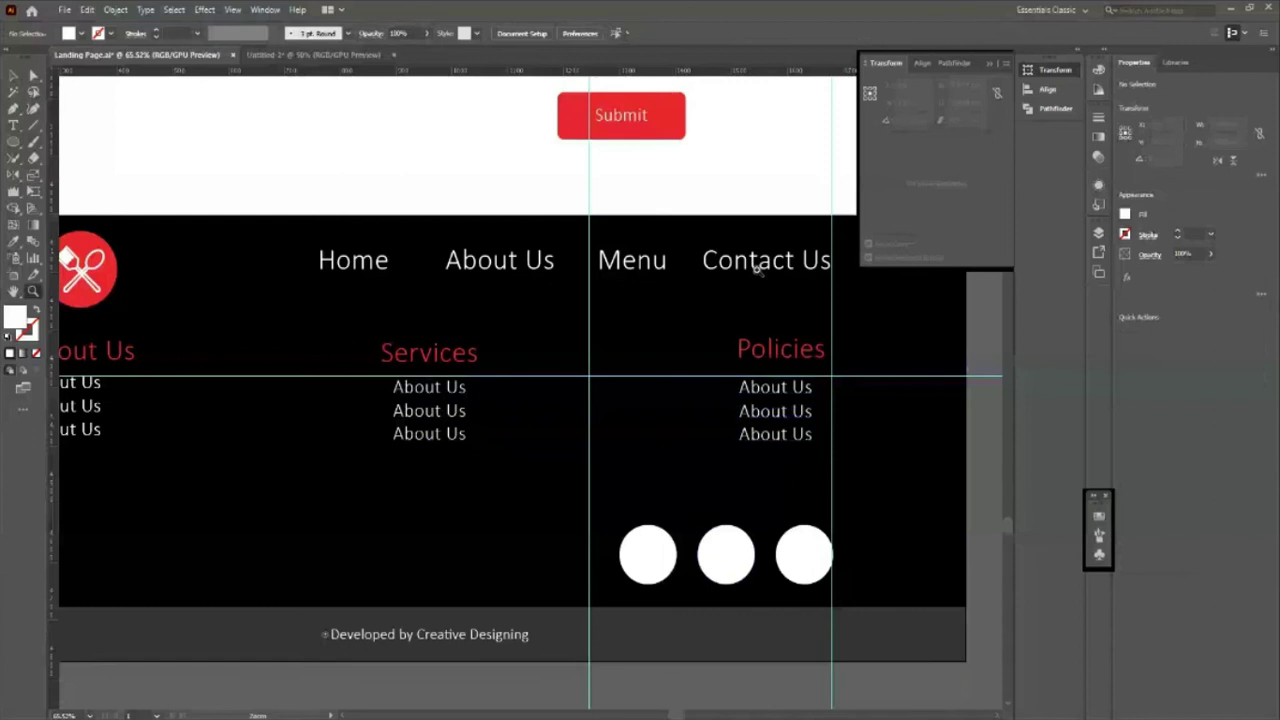
{"action": "key", "text": "z"}
{"action": "left_click", "coordinate": [492, 358], "text": "alt"}
{"action": "scroll", "coordinate": [492, 358], "scroll_direction": "up", "scroll_amount": 1}
{"action": "scroll", "coordinate": [492, 358], "scroll_direction": "up", "scroll_amount": 1}
{"action": "left_click", "coordinate": [492, 358], "text": "alt"}
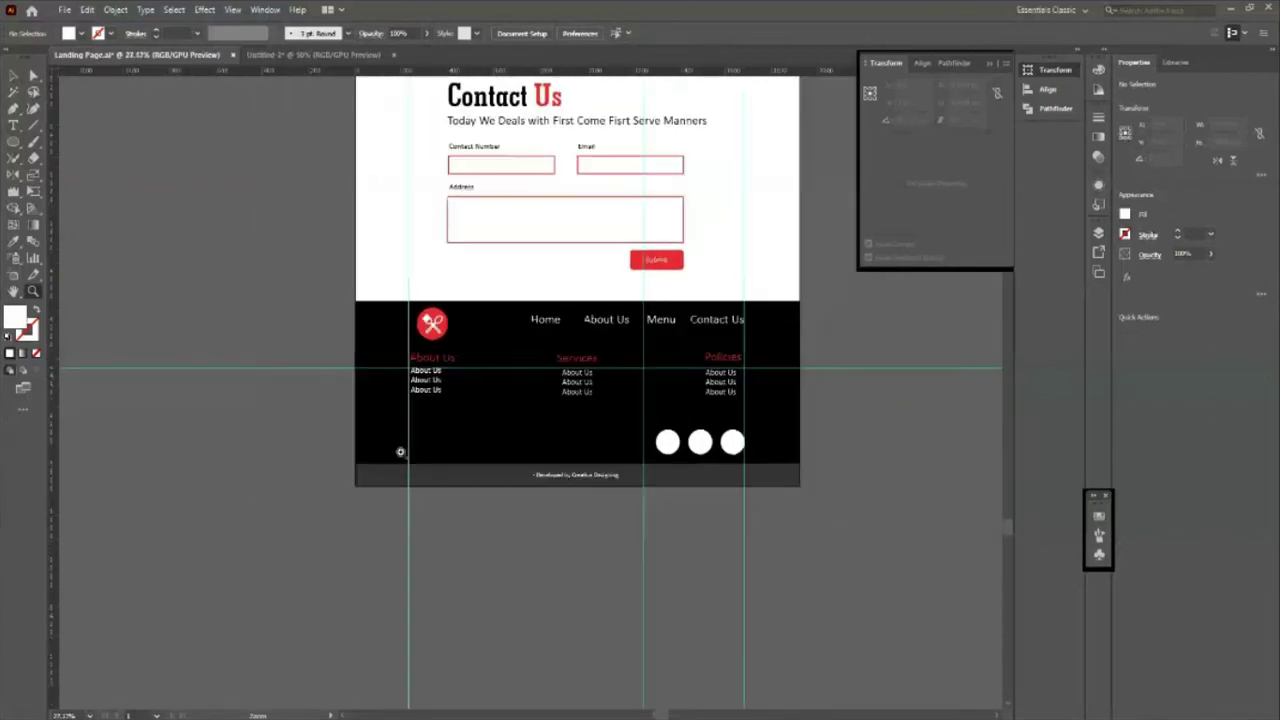
{"action": "scroll", "coordinate": [400, 451], "scroll_direction": "up", "scroll_amount": 1}
{"action": "left_click", "coordinate": [778, 540]}
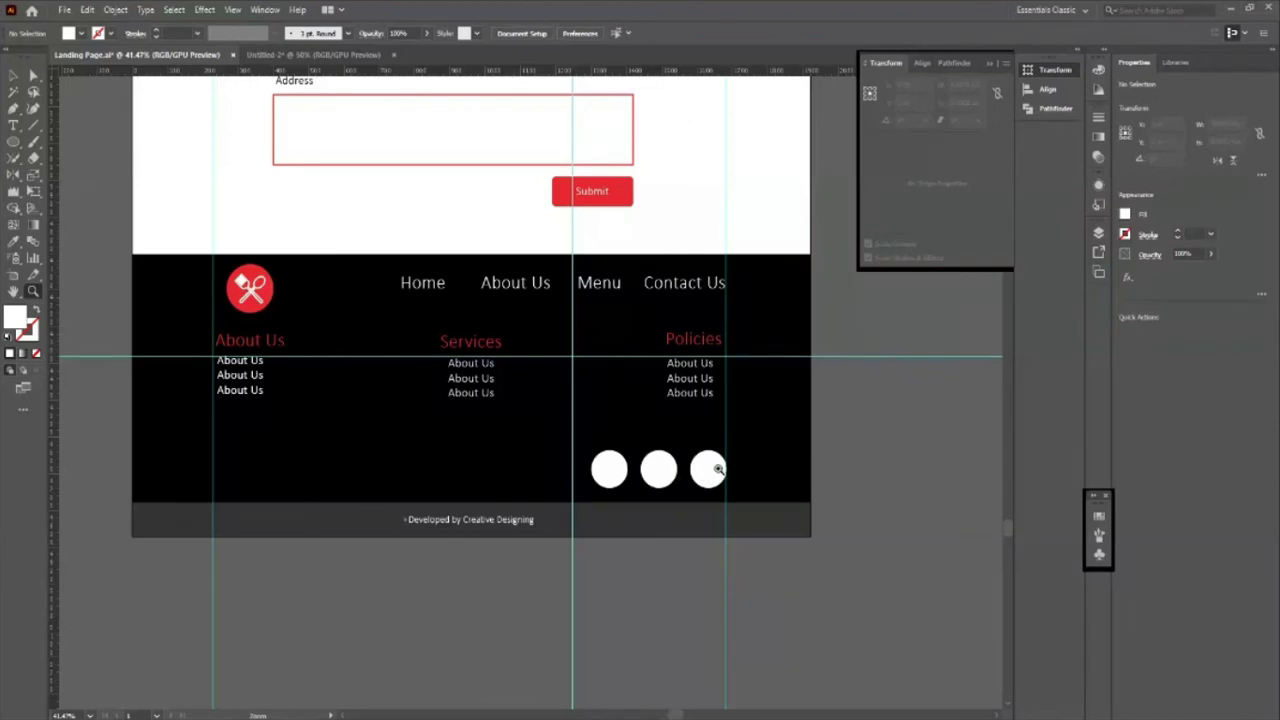
{"action": "left_click_drag", "start_coordinate": [700, 467], "coordinate": [584, 412]}
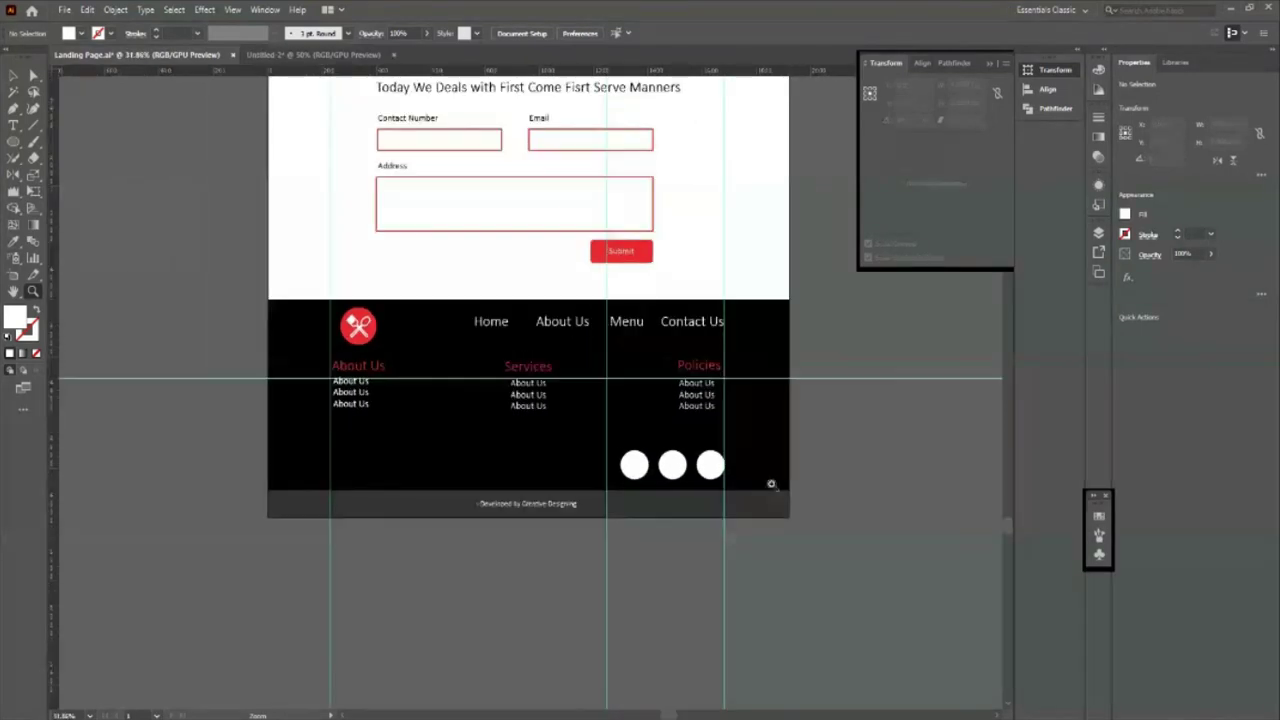
{"action": "scroll", "coordinate": [586, 410], "scroll_direction": "up", "scroll_amount": 3}
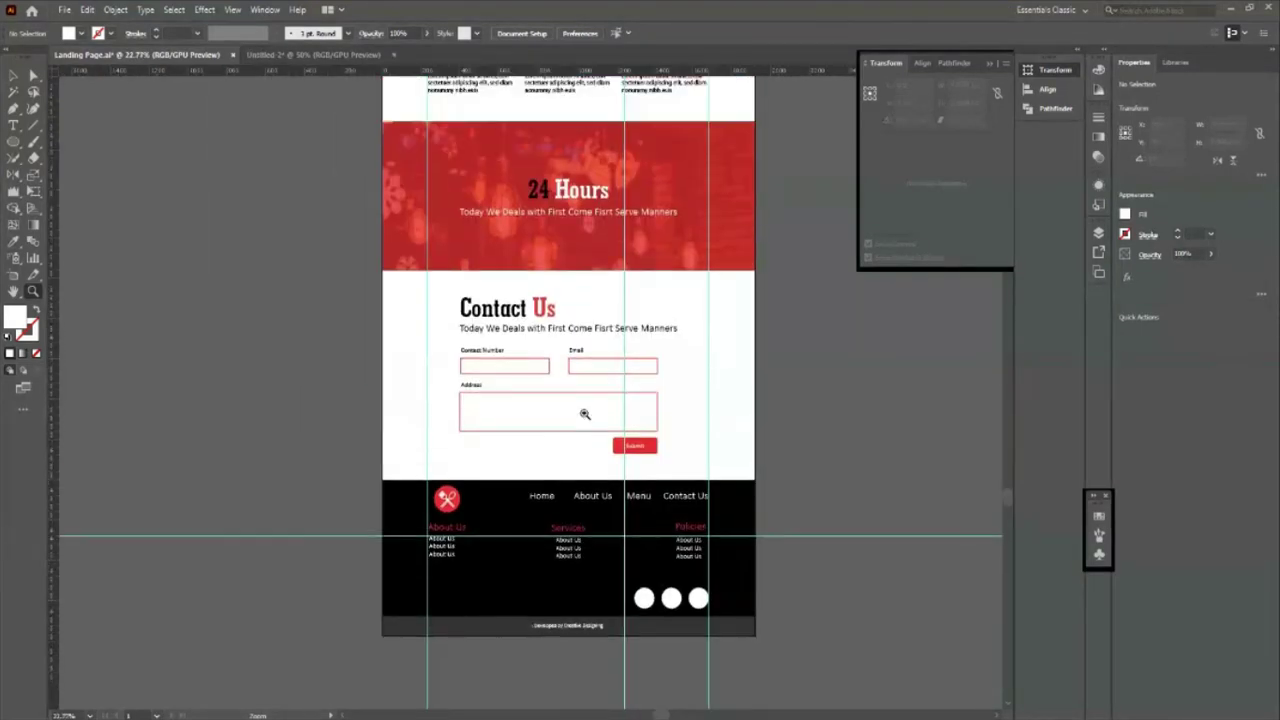
{"action": "scroll", "coordinate": [575, 408], "scroll_direction": "up", "scroll_amount": 3}
{"action": "scroll", "coordinate": [566, 416], "scroll_direction": "down", "scroll_amount": 2}
{"action": "scroll", "coordinate": [563, 411], "scroll_direction": "up", "scroll_amount": 2}
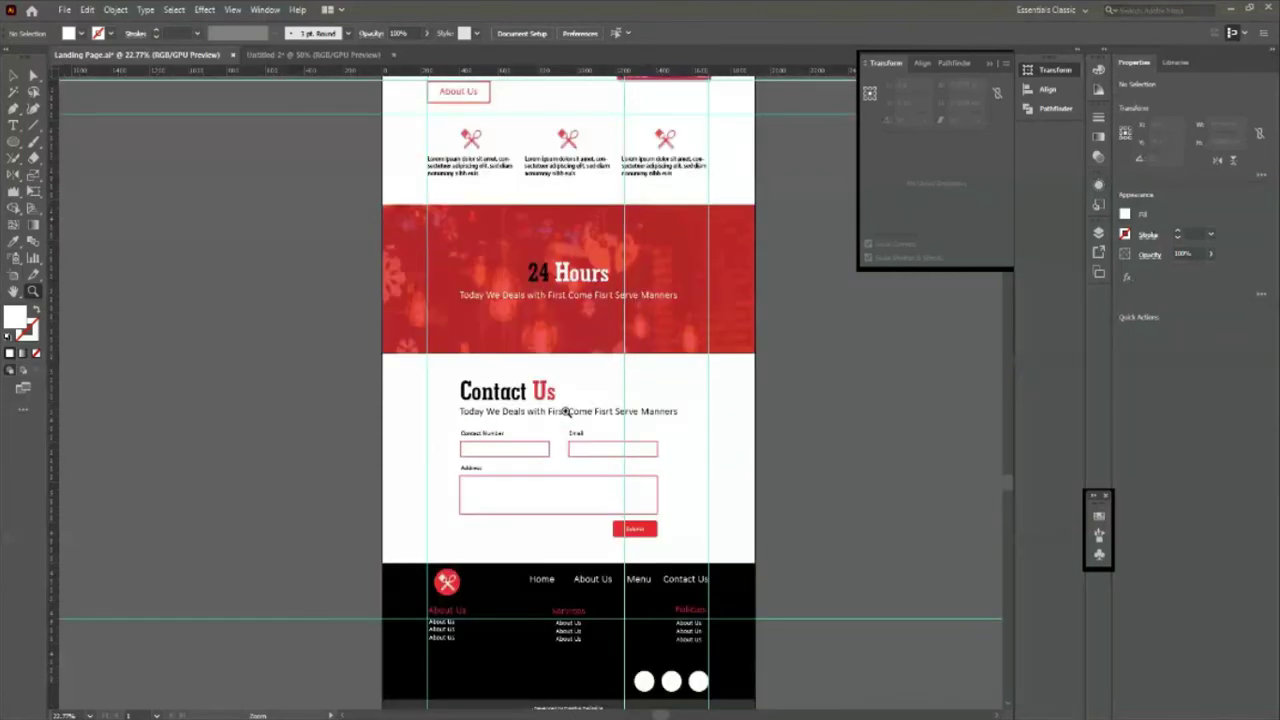
{"action": "scroll", "coordinate": [563, 411], "scroll_direction": "up", "scroll_amount": 2}
{"action": "scroll", "coordinate": [565, 411], "scroll_direction": "up", "scroll_amount": 2}
{"action": "scroll", "coordinate": [563, 412], "scroll_direction": "down", "scroll_amount": 2}
{"action": "scroll", "coordinate": [555, 415], "scroll_direction": "up", "scroll_amount": 3}
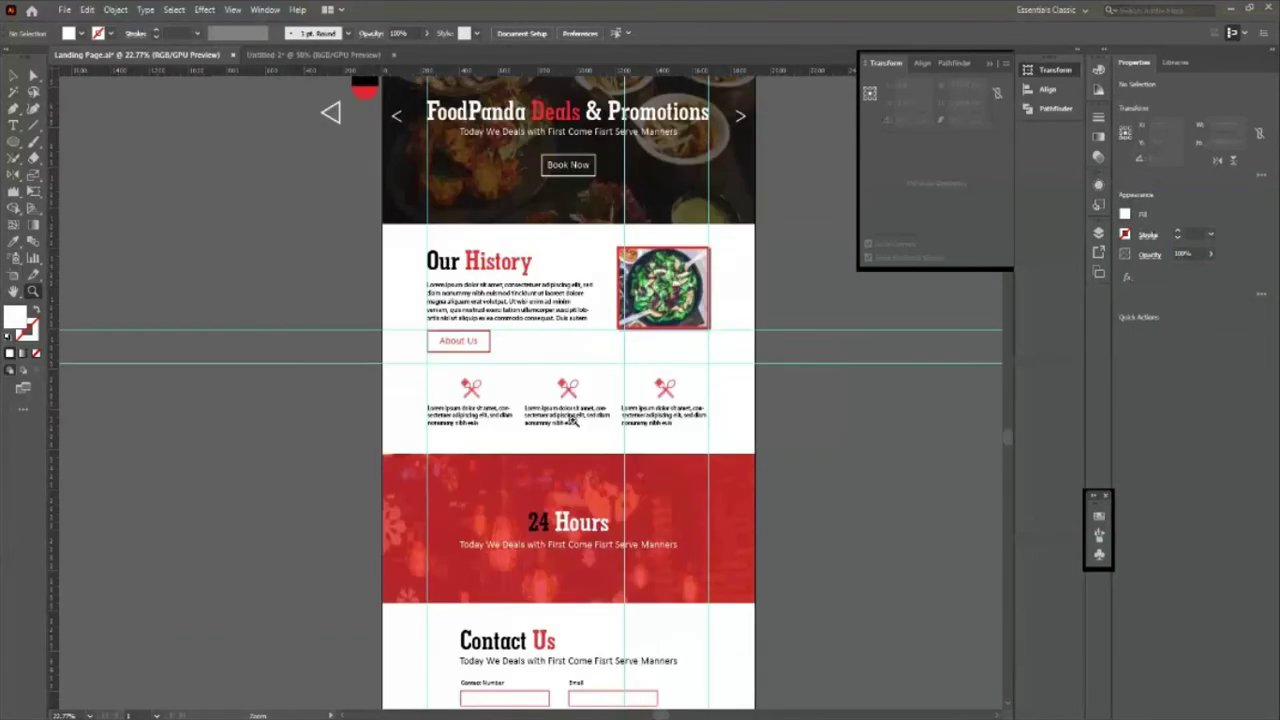
{"action": "scroll", "coordinate": [540, 418], "scroll_direction": "up", "scroll_amount": 2}
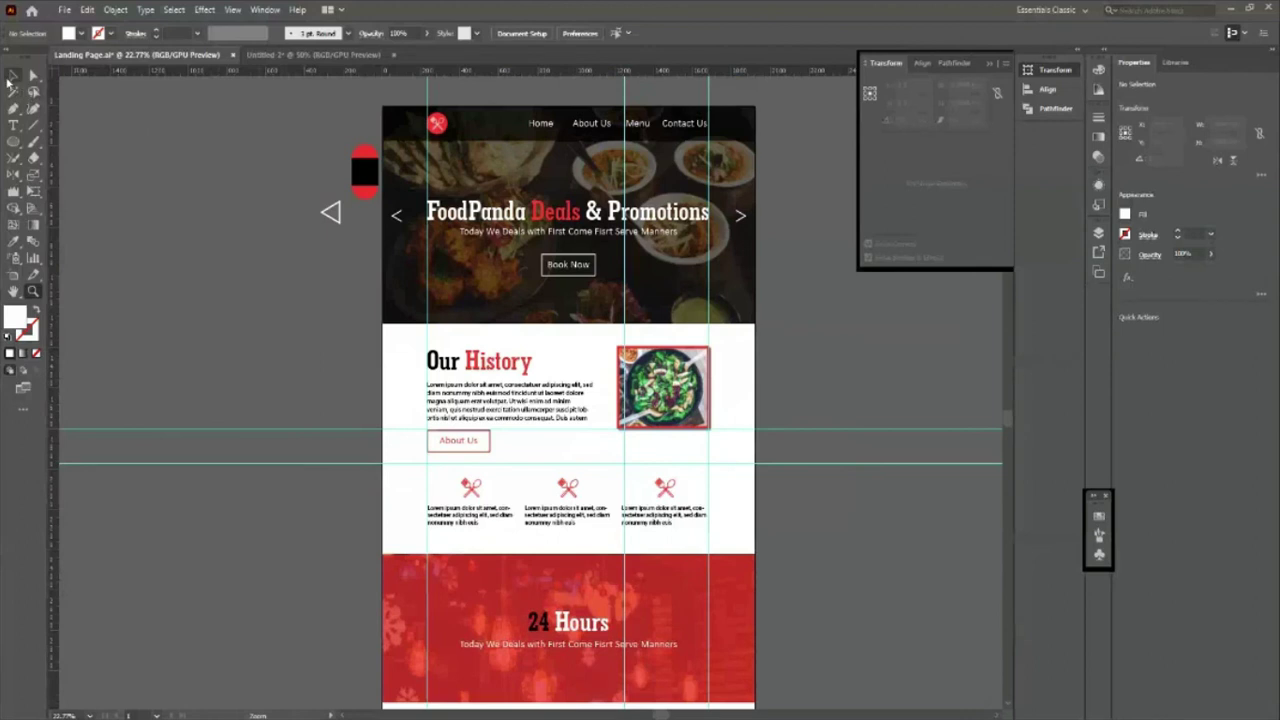
Step: Switch selection tools and open the File menu to reach the export commands
{"action": "left_click", "coordinate": [12, 76]}
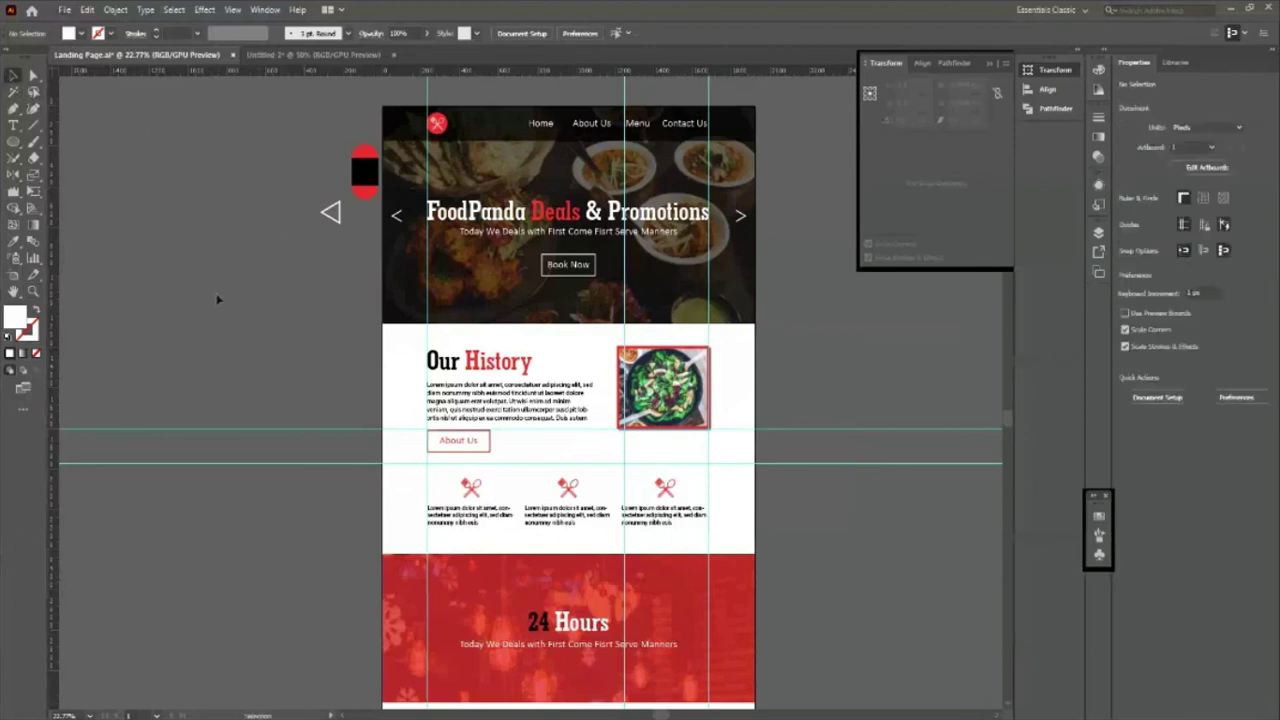
{"action": "key", "text": "a"}
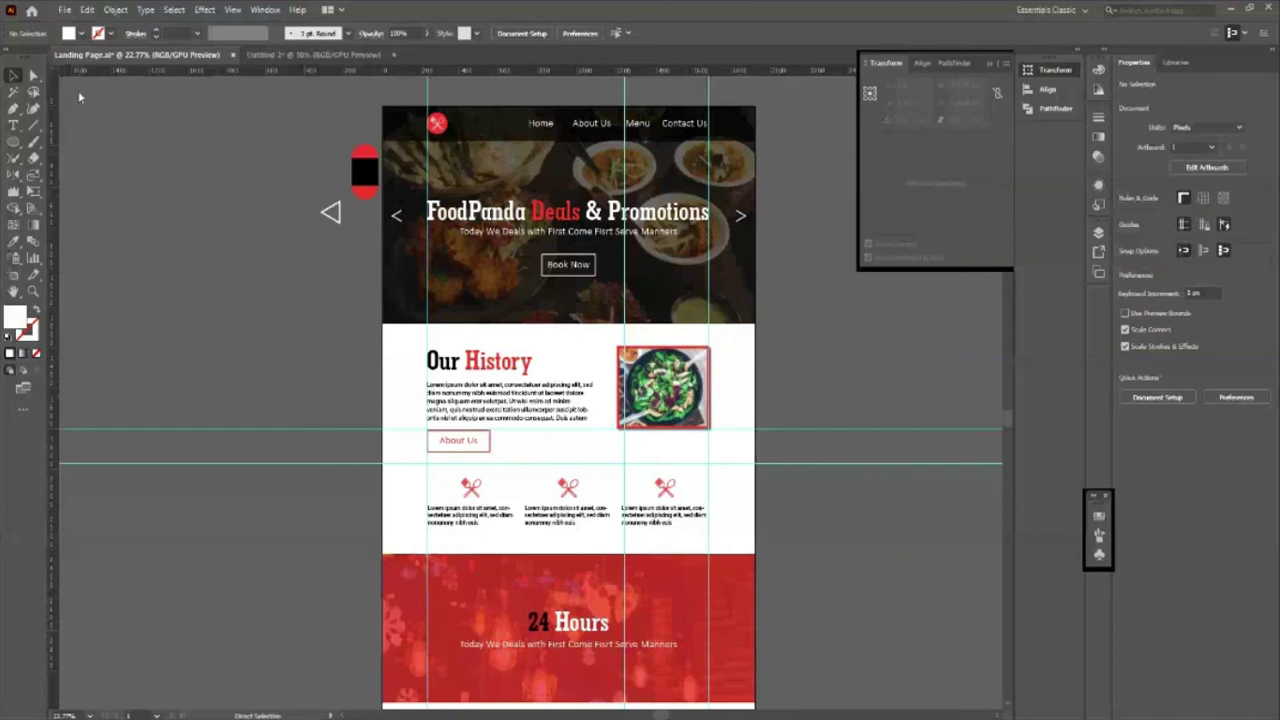
{"action": "left_click", "coordinate": [64, 9]}
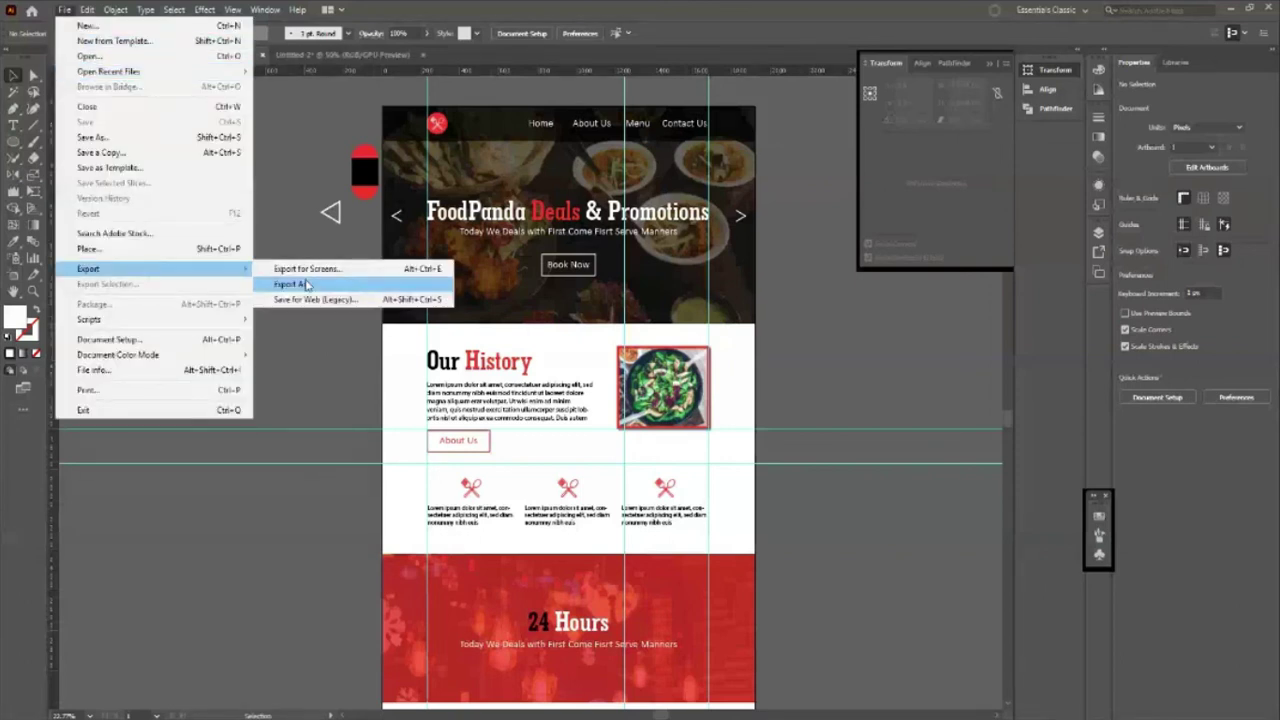
Step: Export the artwork as a PNG named Landing Page at Screen (72 ppi) resolution
{"action": "left_click", "coordinate": [292, 284]}
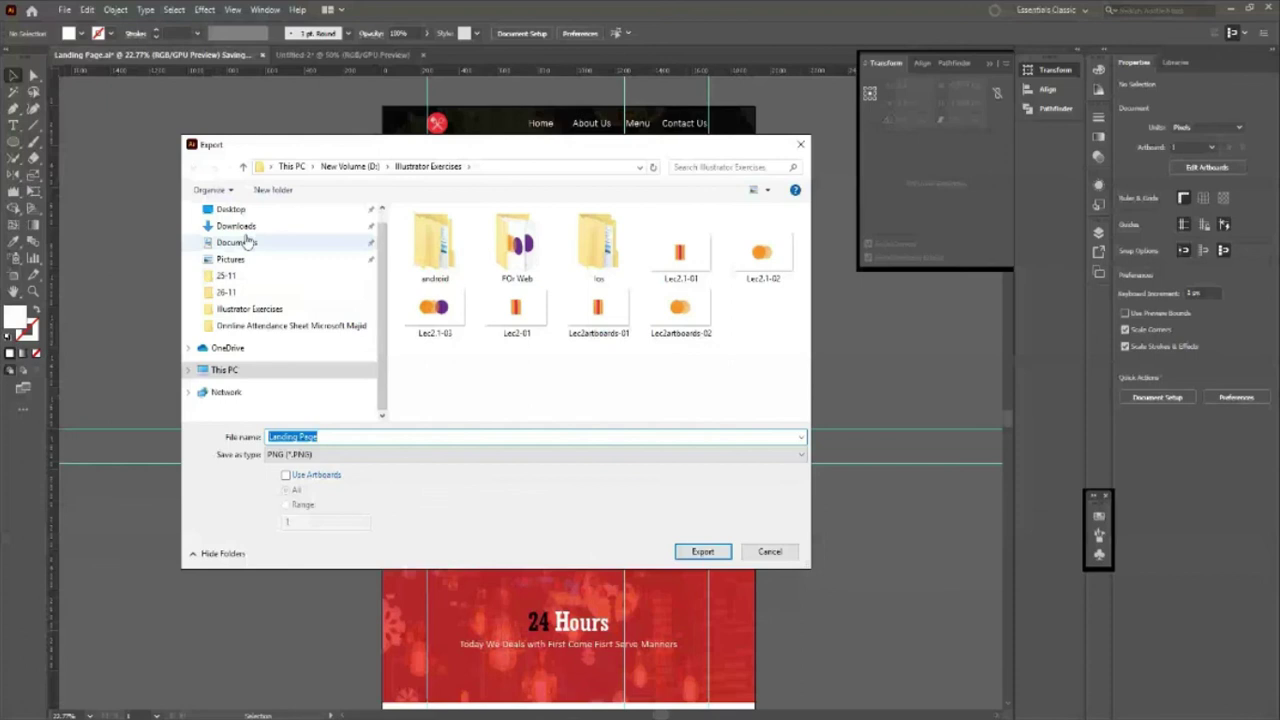
{"action": "key", "text": "Return"}
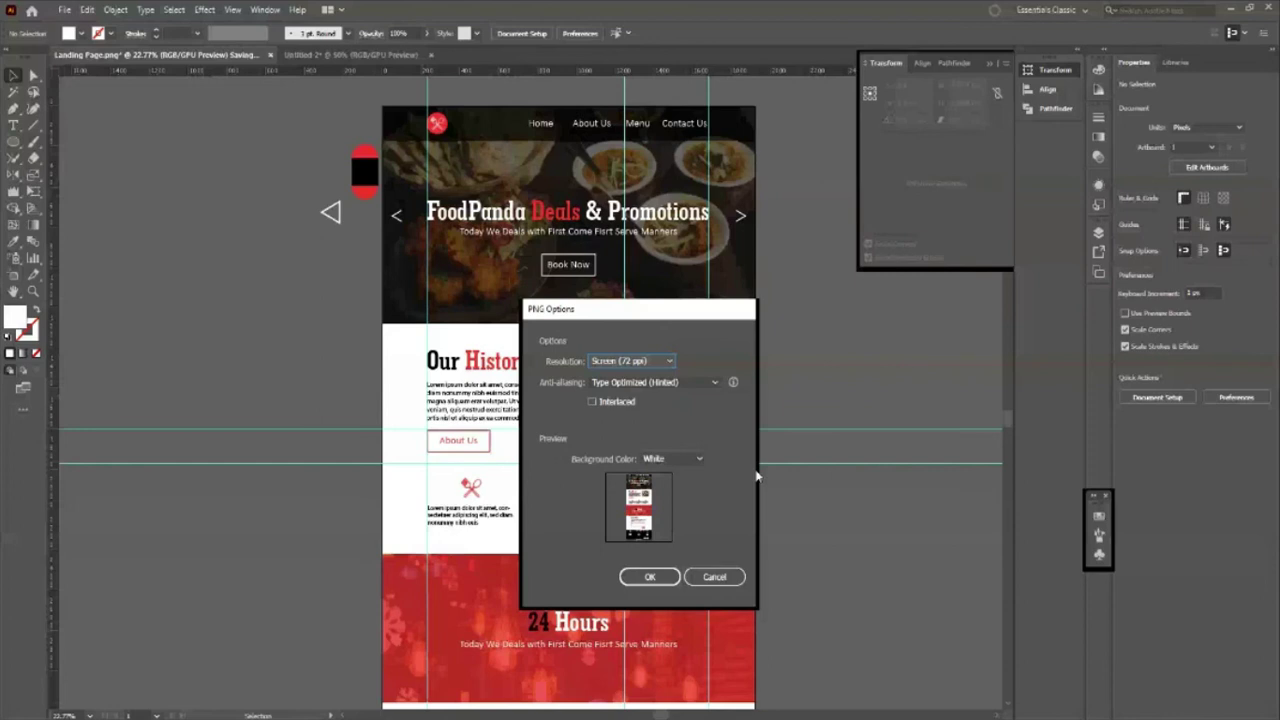
{"action": "left_click", "coordinate": [642, 362]}
{"action": "left_click", "coordinate": [650, 578]}
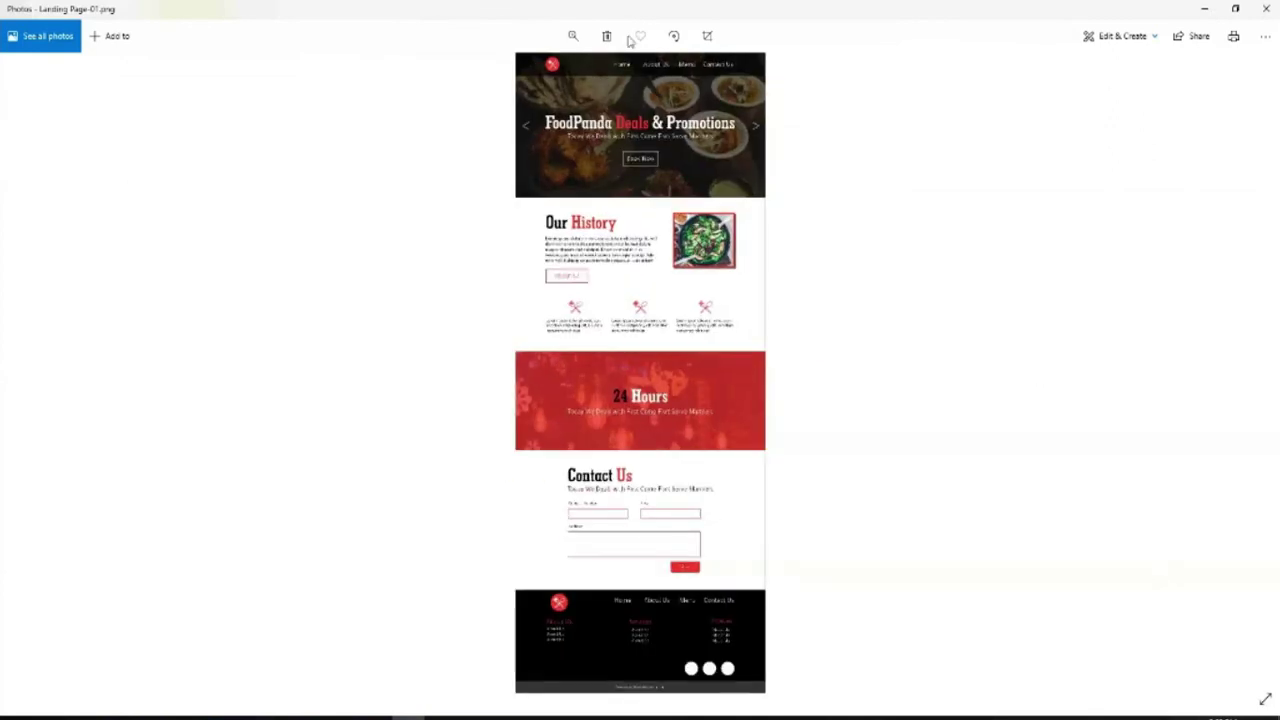
Step: Zoom in on Landing Page-01.png and inspect the top banner
{"action": "left_click", "coordinate": [573, 36]}
{"action": "mouse_move", "coordinate": [557, 72]}
{"action": "left_mouse_down"}
{"action": "mouse_move", "coordinate": [525, 73]}
{"action": "mouse_move", "coordinate": [516, 92]}
{"action": "left_mouse_up"}
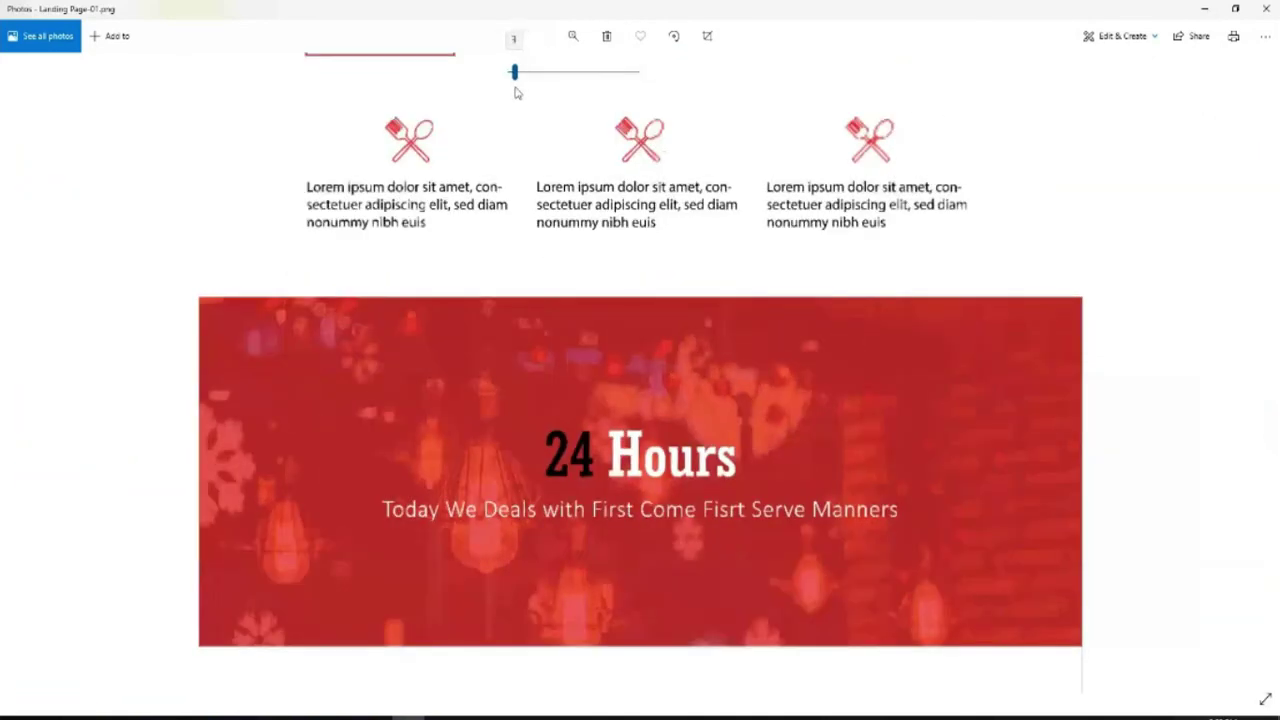
{"action": "left_click", "coordinate": [516, 72]}
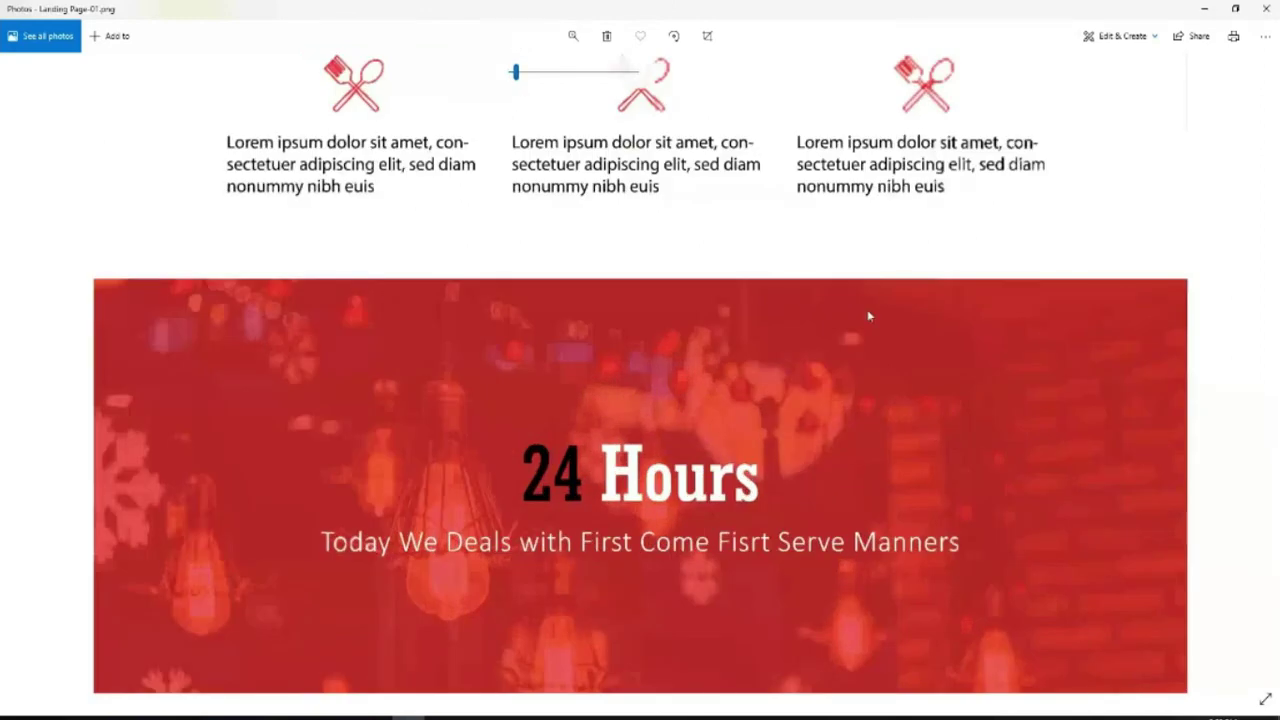
{"action": "scroll", "coordinate": [868, 316], "scroll_direction": "up", "scroll_amount": 5}
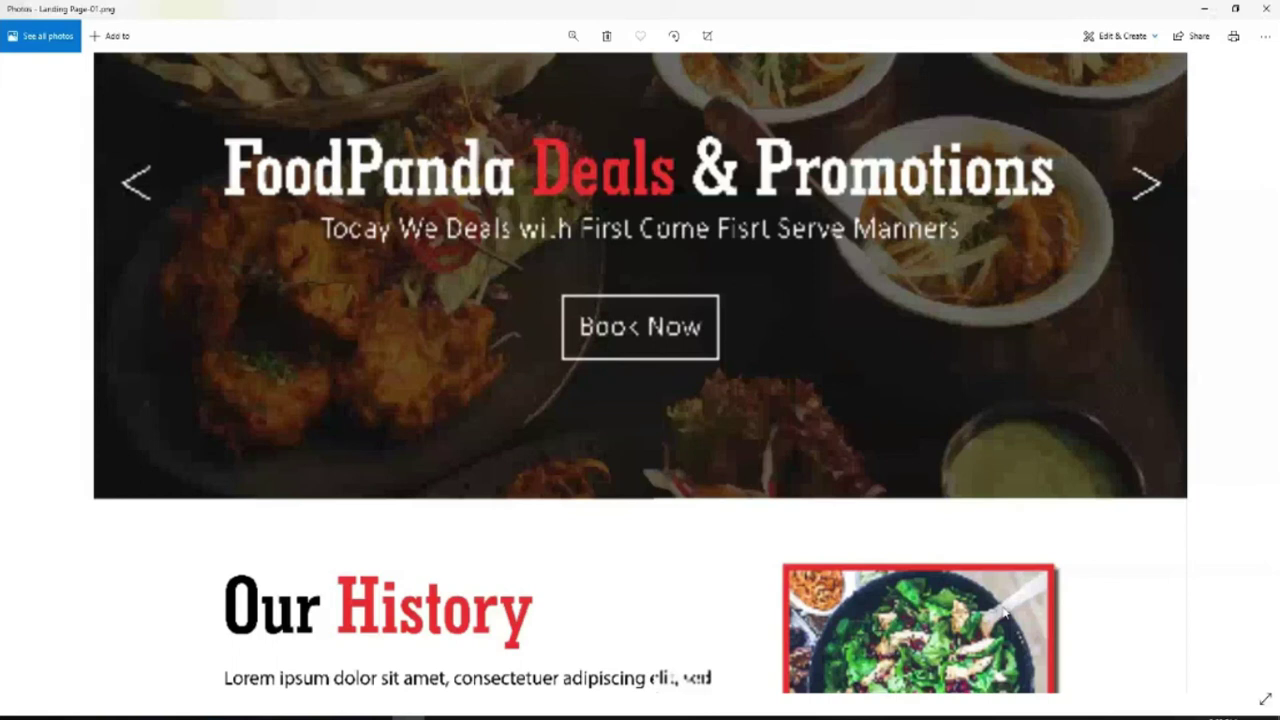
{"action": "scroll", "coordinate": [813, 477], "scroll_direction": "up", "scroll_amount": 2}
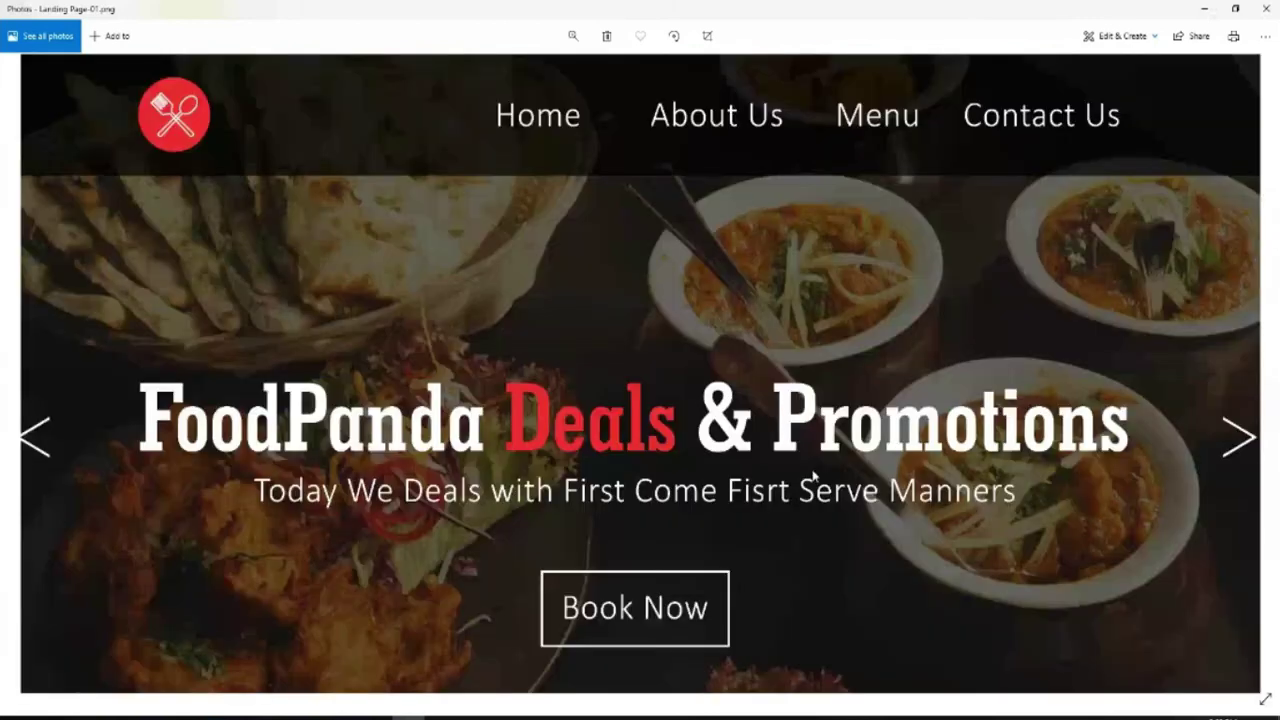
Step: Scroll down through each section to the Contact Us form and its red Submit button
{"action": "scroll", "coordinate": [813, 477], "scroll_direction": "down", "scroll_amount": 1}
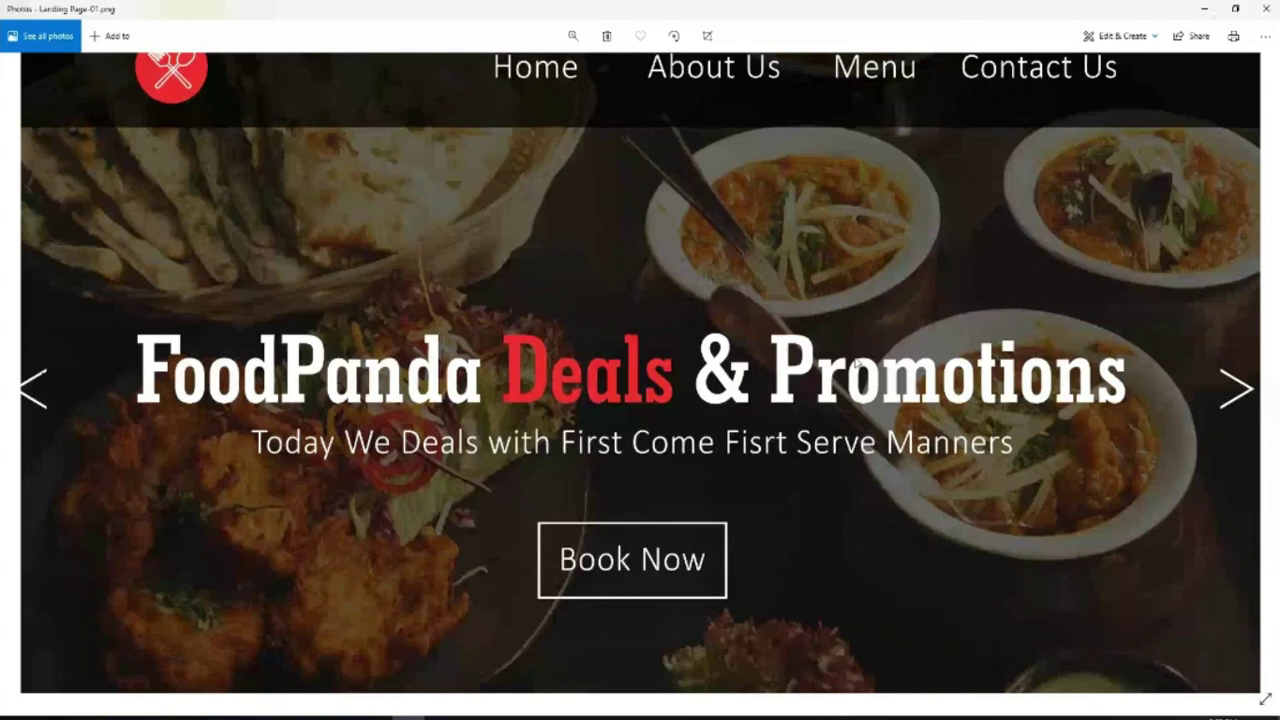
{"action": "scroll", "coordinate": [857, 365], "scroll_direction": "down", "scroll_amount": 5}
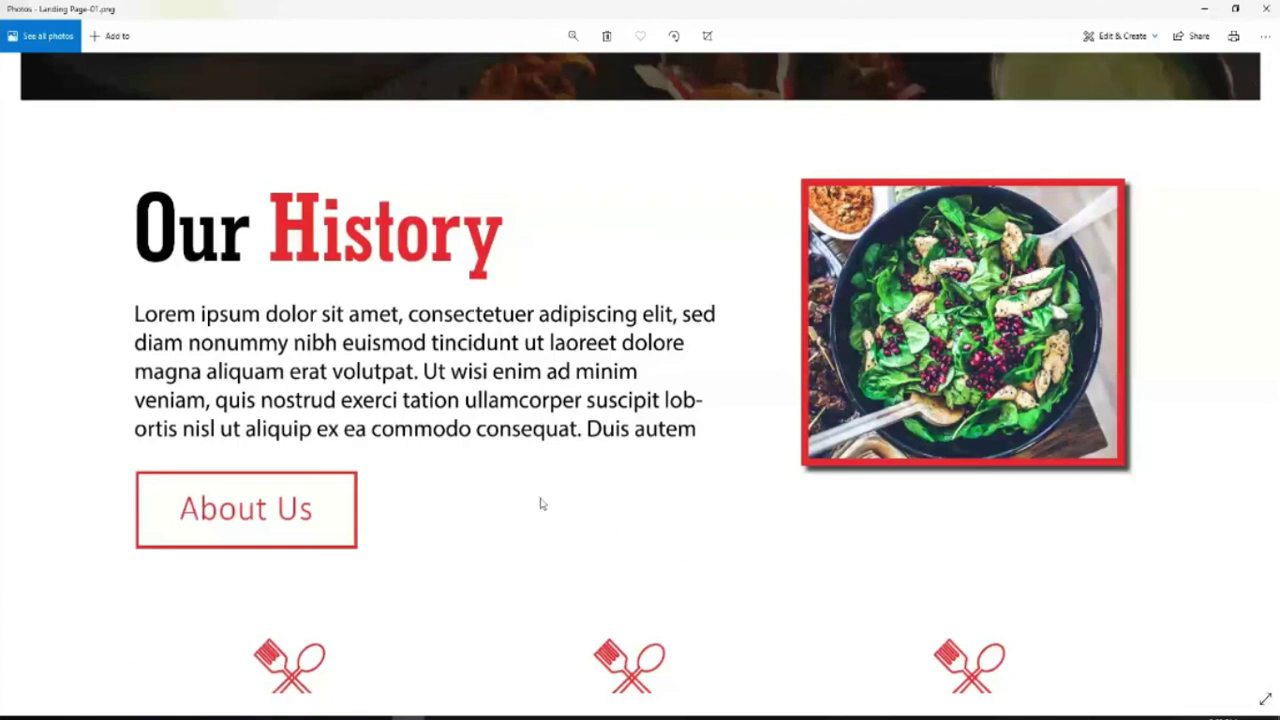
{"action": "scroll", "coordinate": [540, 504], "scroll_direction": "down", "scroll_amount": 5}
{"action": "scroll", "coordinate": [630, 331], "scroll_direction": "down", "scroll_amount": 1}
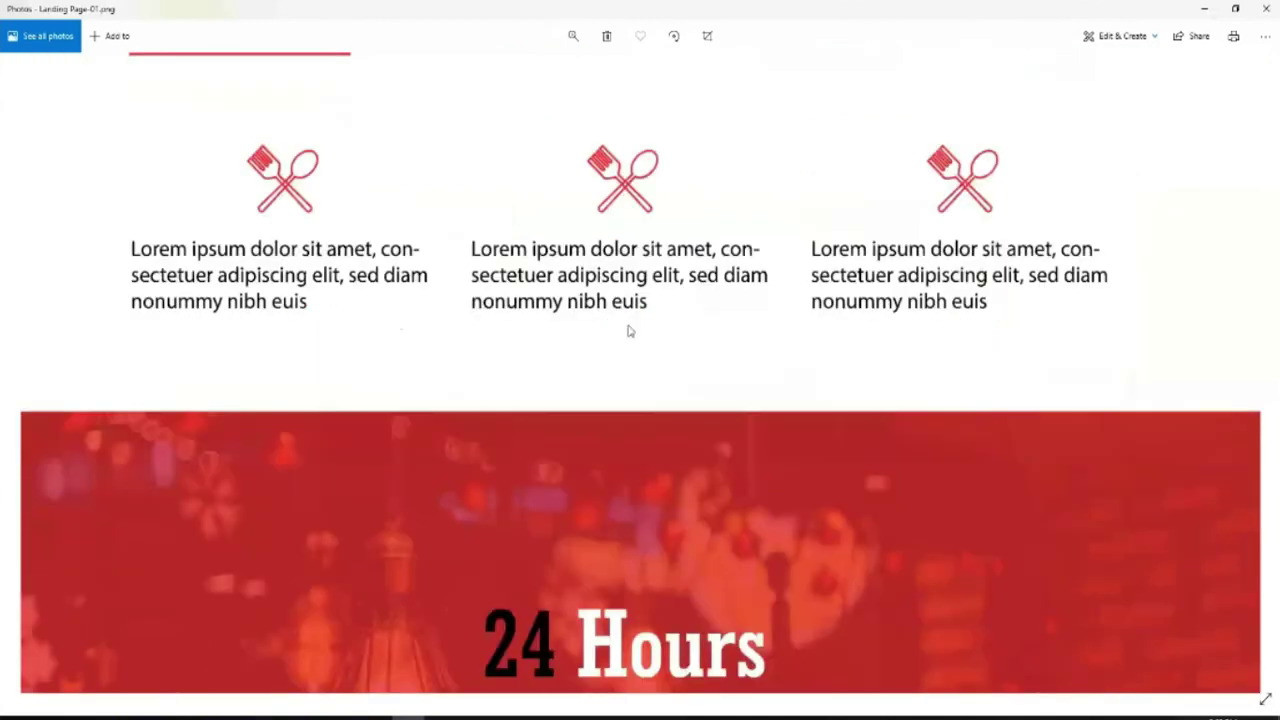
{"action": "scroll", "coordinate": [630, 331], "scroll_direction": "down", "scroll_amount": 2}
{"action": "scroll", "coordinate": [628, 289], "scroll_direction": "down", "scroll_amount": 3}
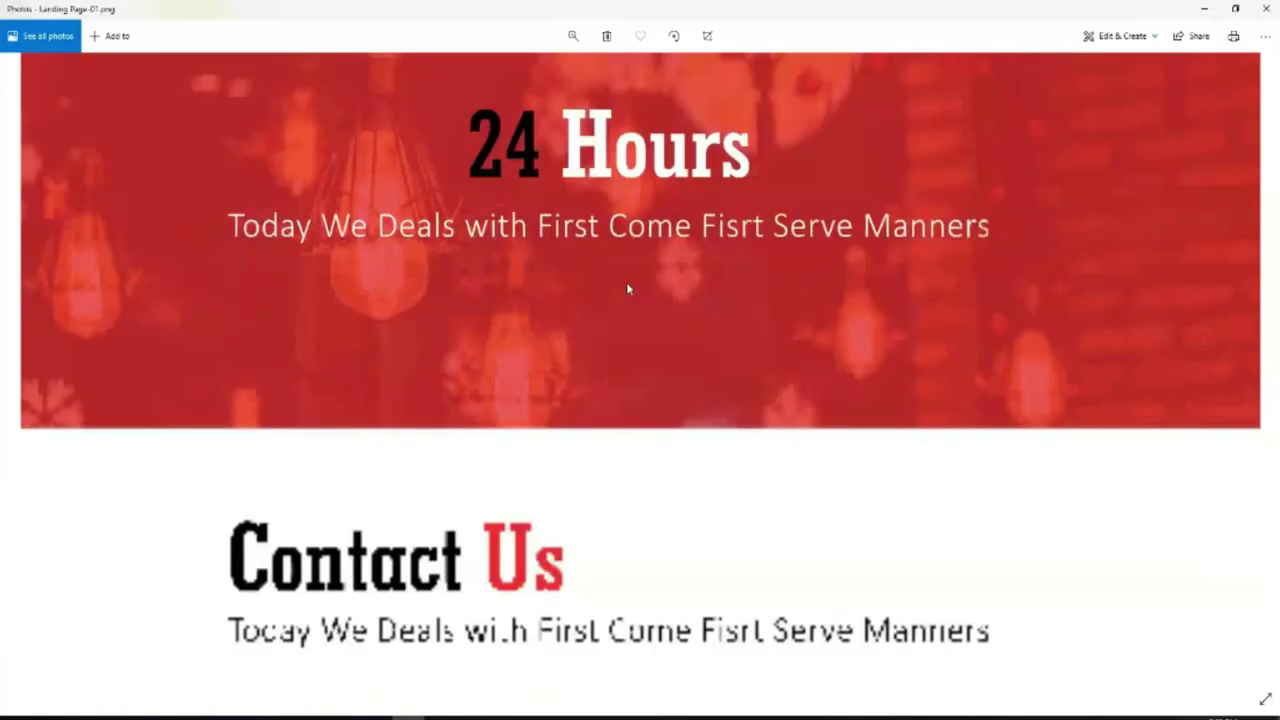
{"action": "scroll", "coordinate": [628, 289], "scroll_direction": "down", "scroll_amount": 2}
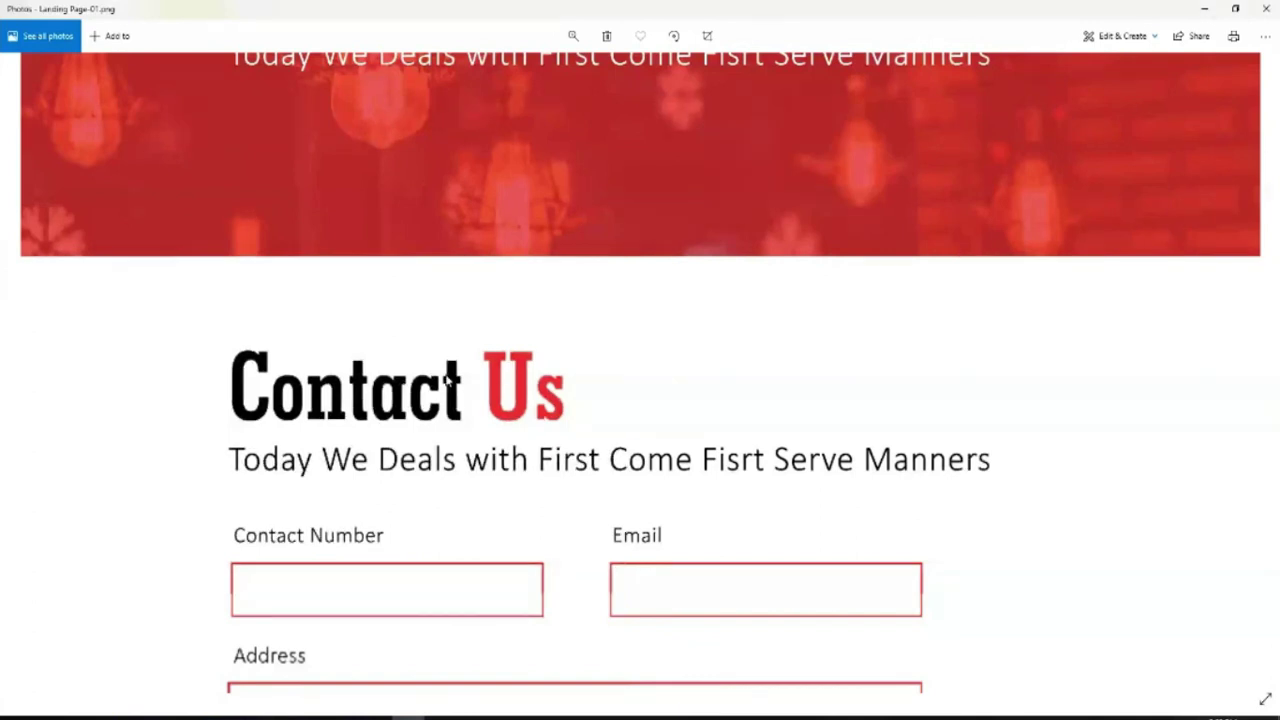
{"action": "scroll", "coordinate": [615, 380], "scroll_direction": "down", "scroll_amount": 1}
{"action": "left_click_drag", "start_coordinate": [619, 392], "coordinate": [614, 312]}
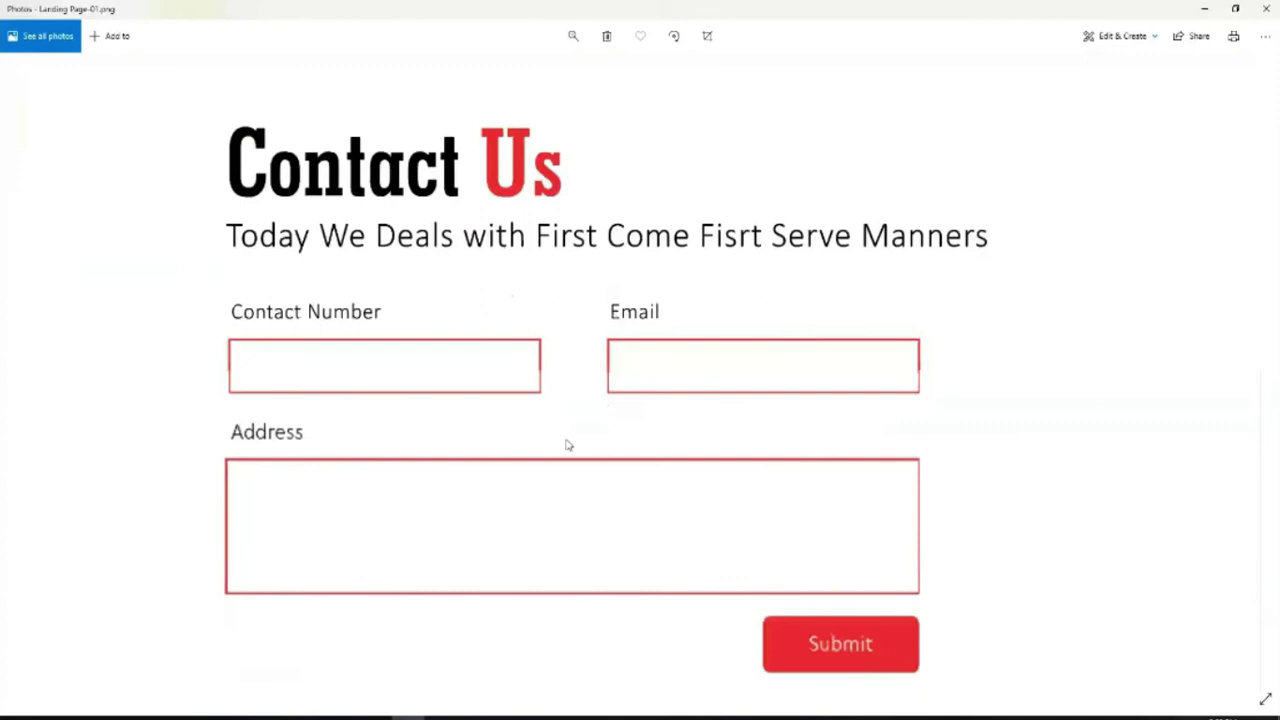
{"action": "left_click_drag", "start_coordinate": [560, 463], "coordinate": [549, 366]}
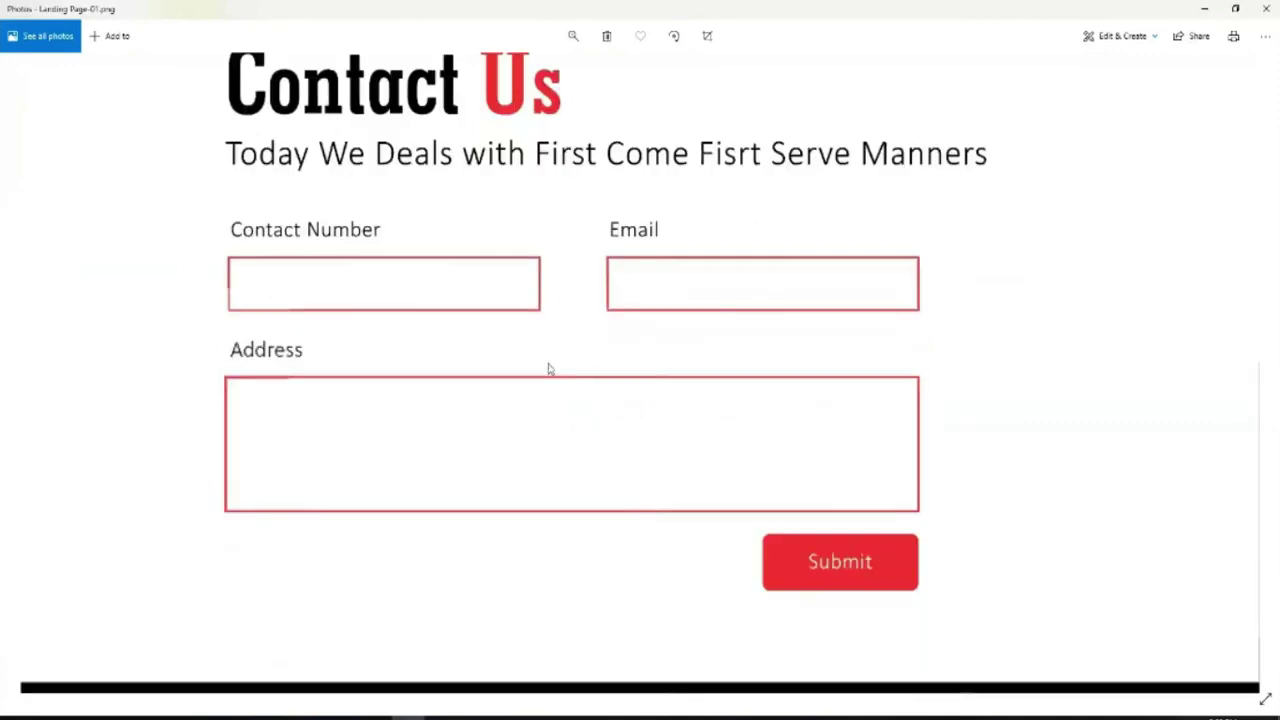
{"action": "scroll", "coordinate": [600, 465], "scroll_direction": "up", "scroll_amount": 2}
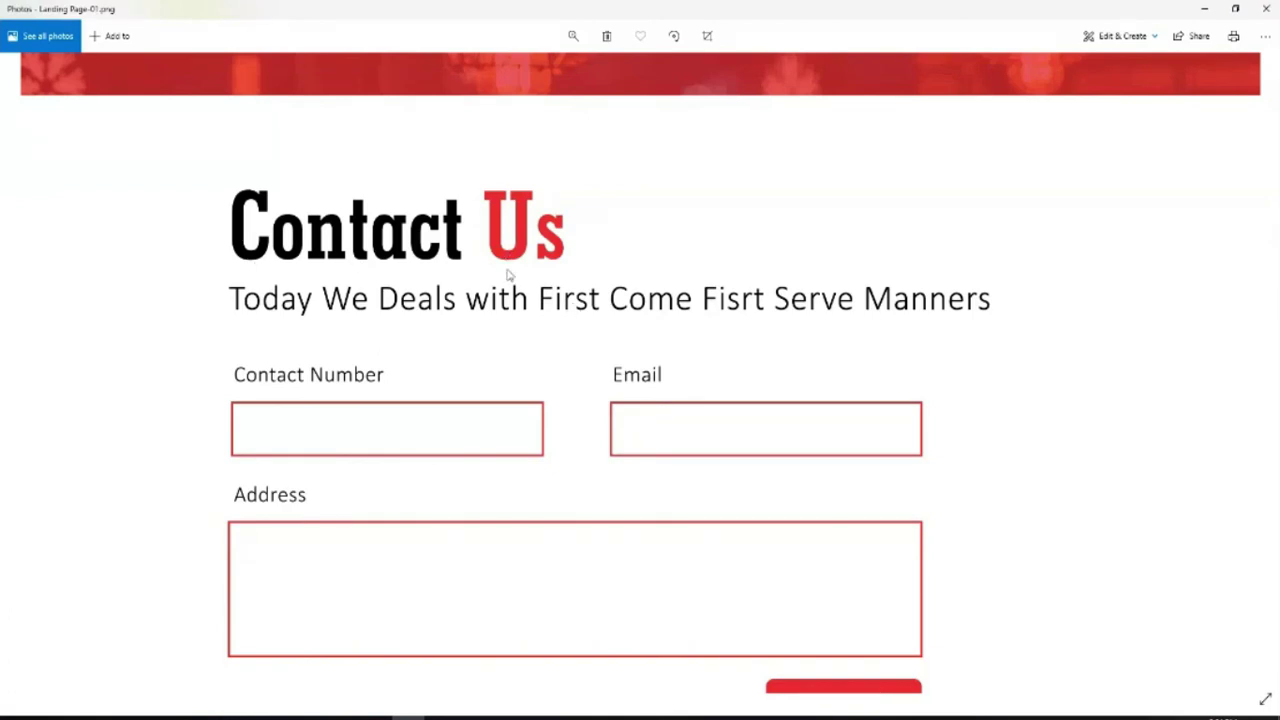
Step: Scroll down to inspect the black footer of the exported page
{"action": "scroll", "coordinate": [621, 493], "scroll_direction": "down", "scroll_amount": 1}
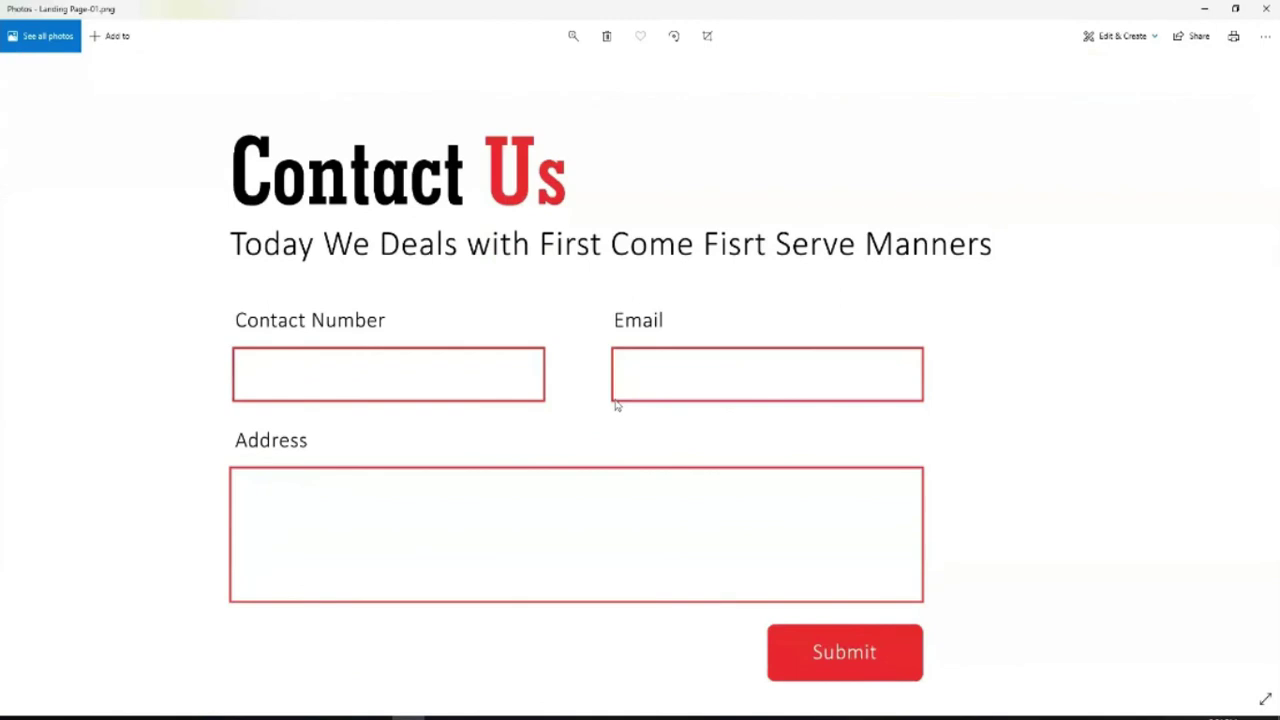
{"action": "scroll", "coordinate": [617, 404], "scroll_direction": "down", "scroll_amount": 3}
{"action": "scroll", "coordinate": [566, 529], "scroll_direction": "down", "scroll_amount": 3}
{"action": "scroll", "coordinate": [574, 511], "scroll_direction": "down", "scroll_amount": 3}
{"action": "scroll", "coordinate": [557, 449], "scroll_direction": "down", "scroll_amount": 3}
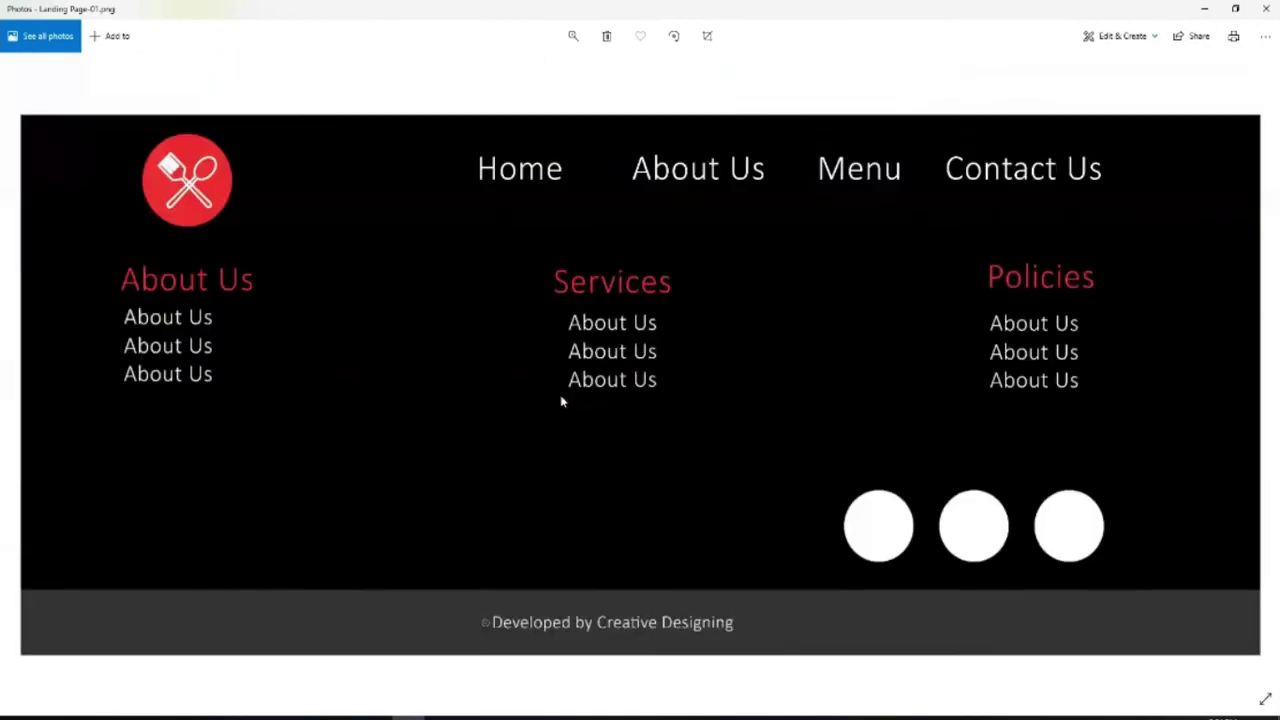
Step: Scroll back up to the hero banner and fit the whole landing page in the window
{"action": "scroll", "coordinate": [577, 584], "scroll_direction": "up", "scroll_amount": 1}
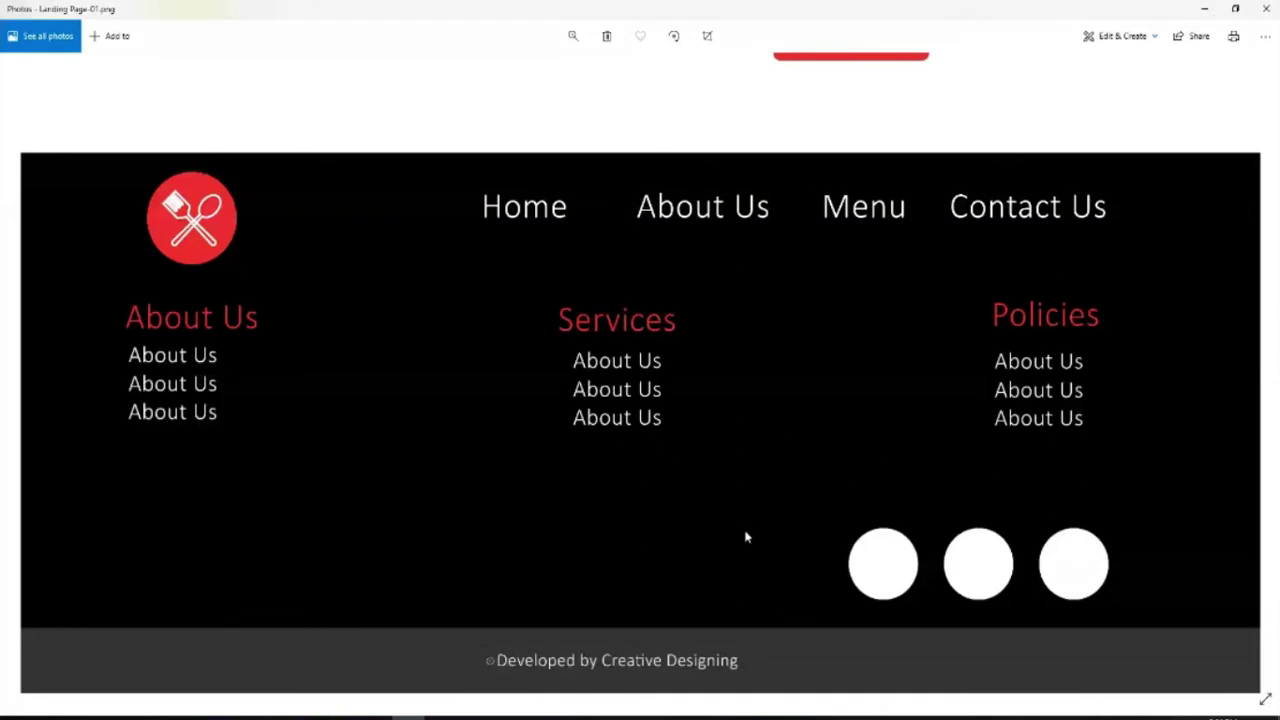
{"action": "scroll", "coordinate": [780, 349], "scroll_direction": "up", "scroll_amount": 5}
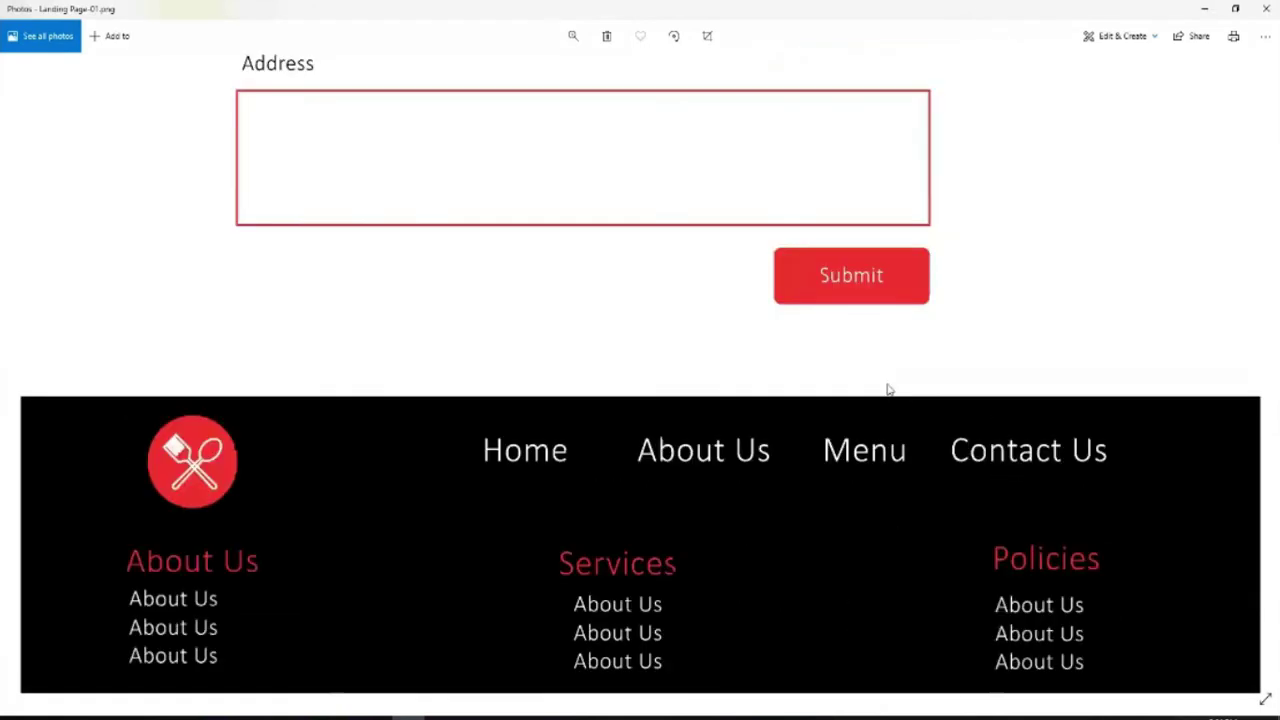
{"action": "scroll", "coordinate": [905, 350], "scroll_direction": "up", "scroll_amount": 10}
{"action": "scroll", "coordinate": [925, 306], "scroll_direction": "up", "scroll_amount": 5}
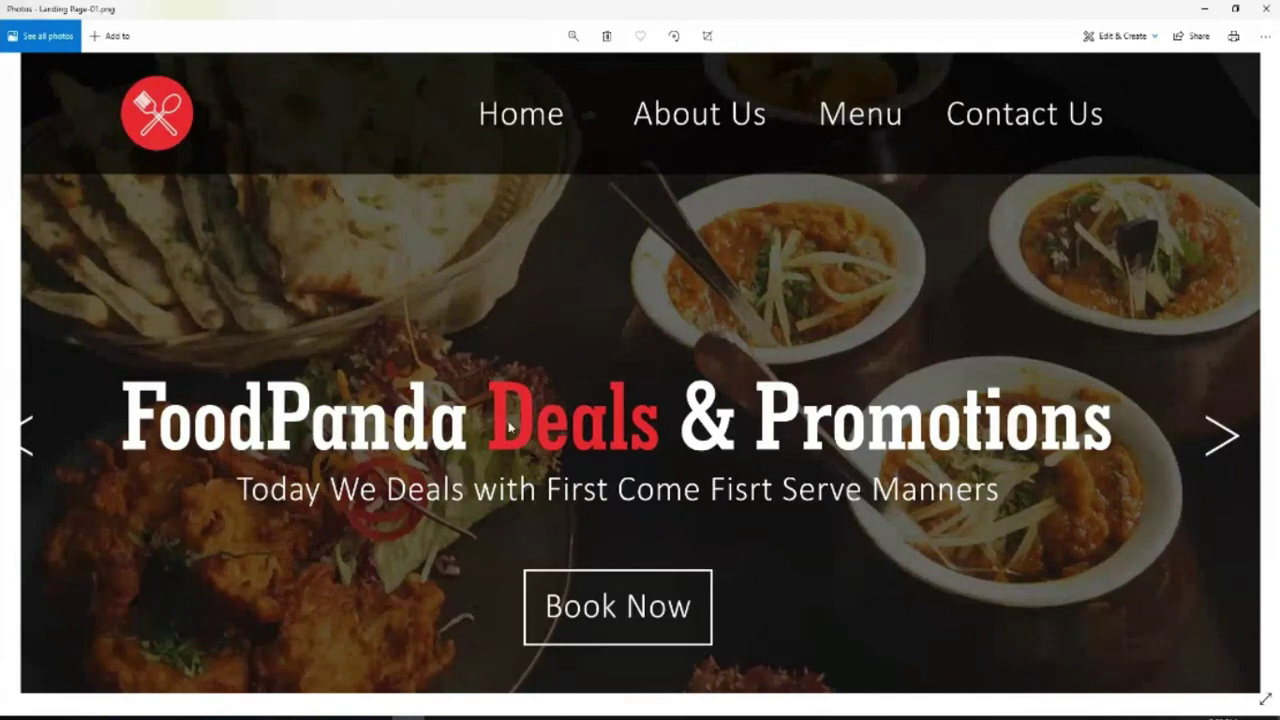
{"action": "double_click", "coordinate": [552, 369]}
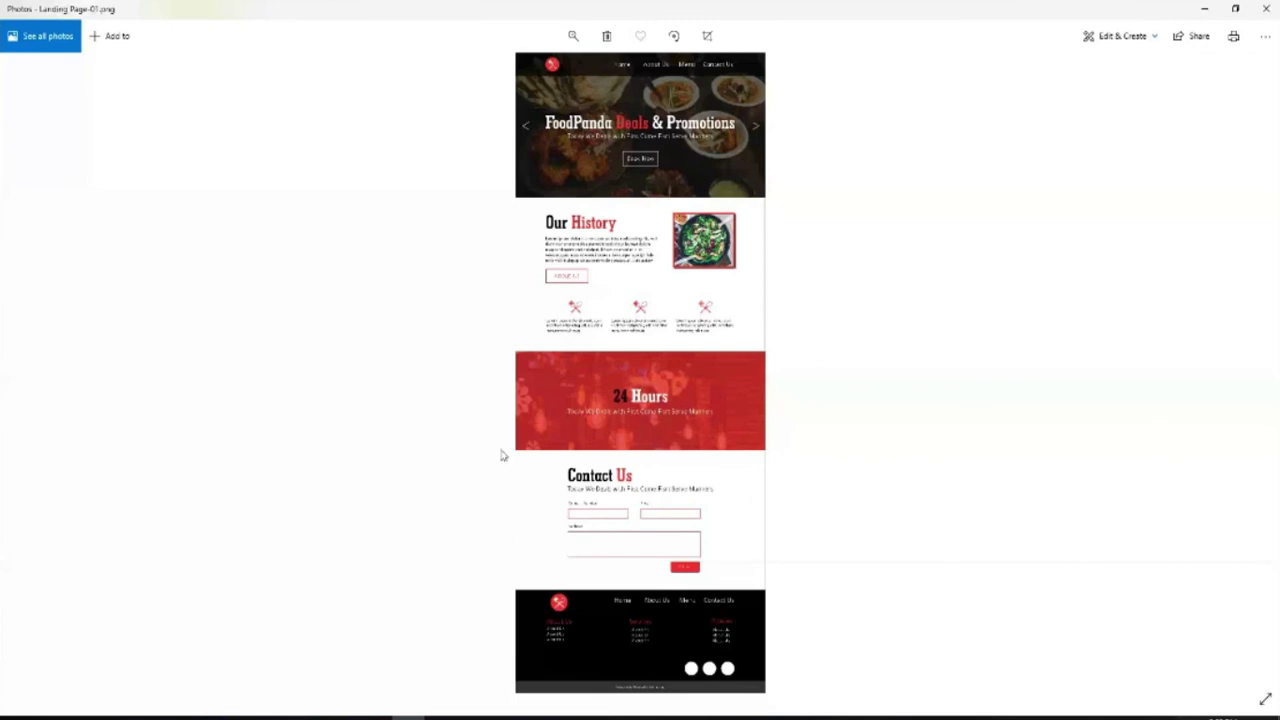
{"action": "mouse_move", "coordinate": [277, 716]}
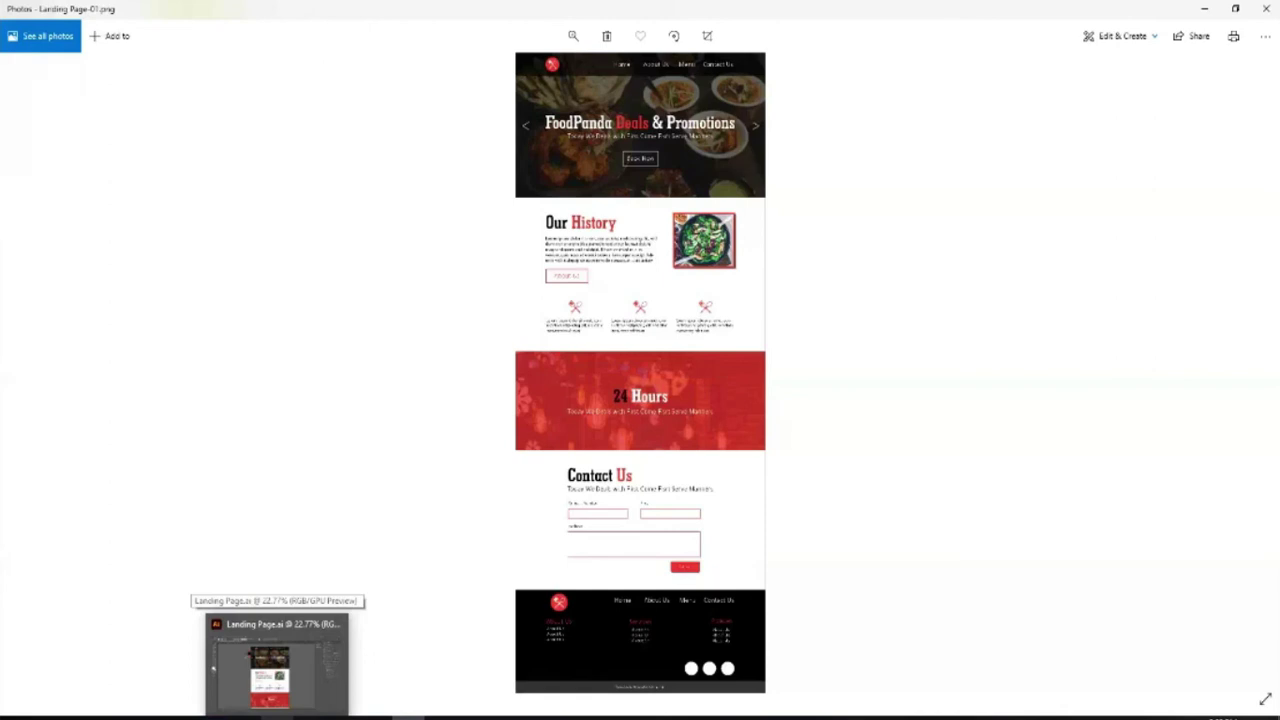
Step: Switch back to Landing Page.ai in Illustrator and scroll the artboard slightly down
{"action": "left_click", "coordinate": [213, 668]}
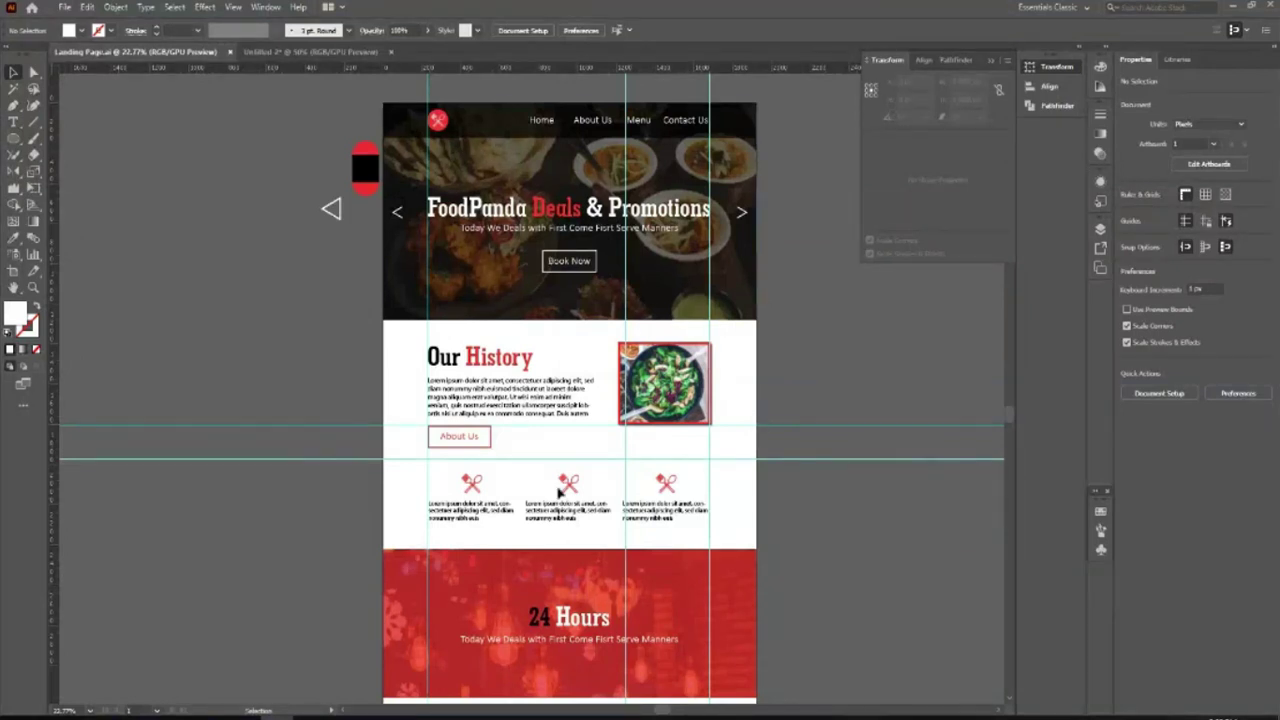
{"action": "scroll", "coordinate": [840, 538], "scroll_direction": "down", "scroll_amount": 1}
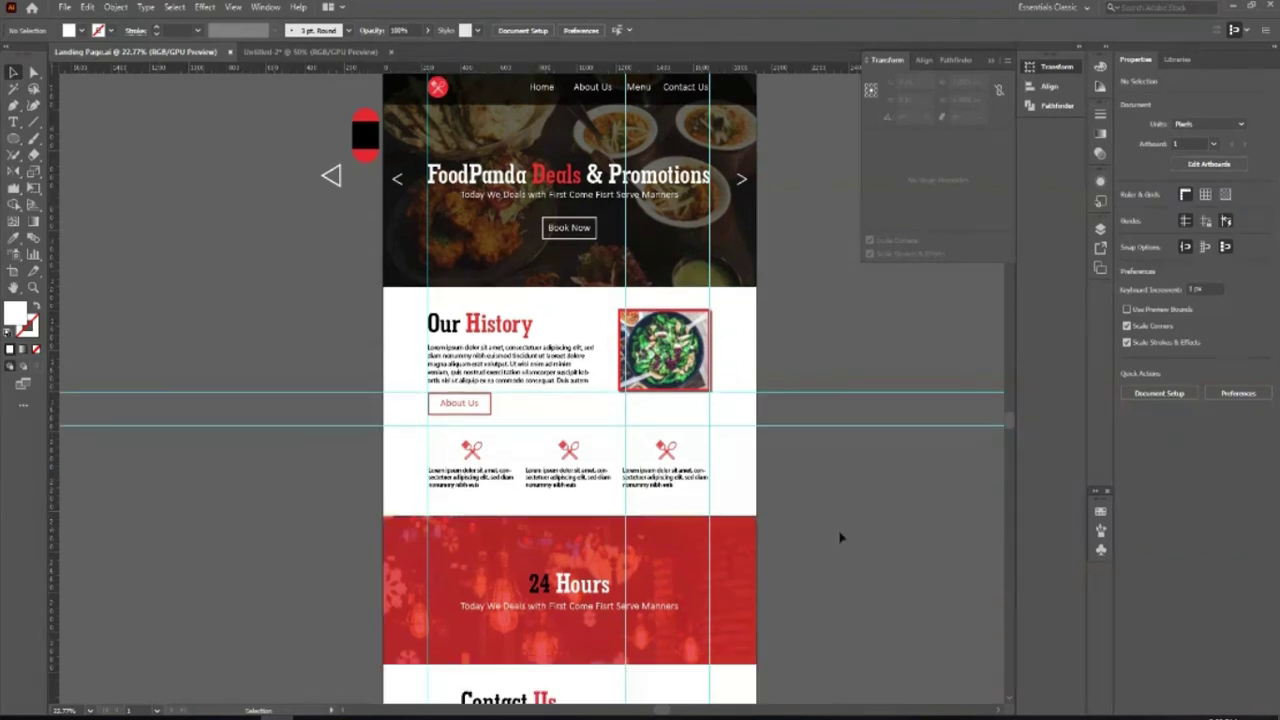